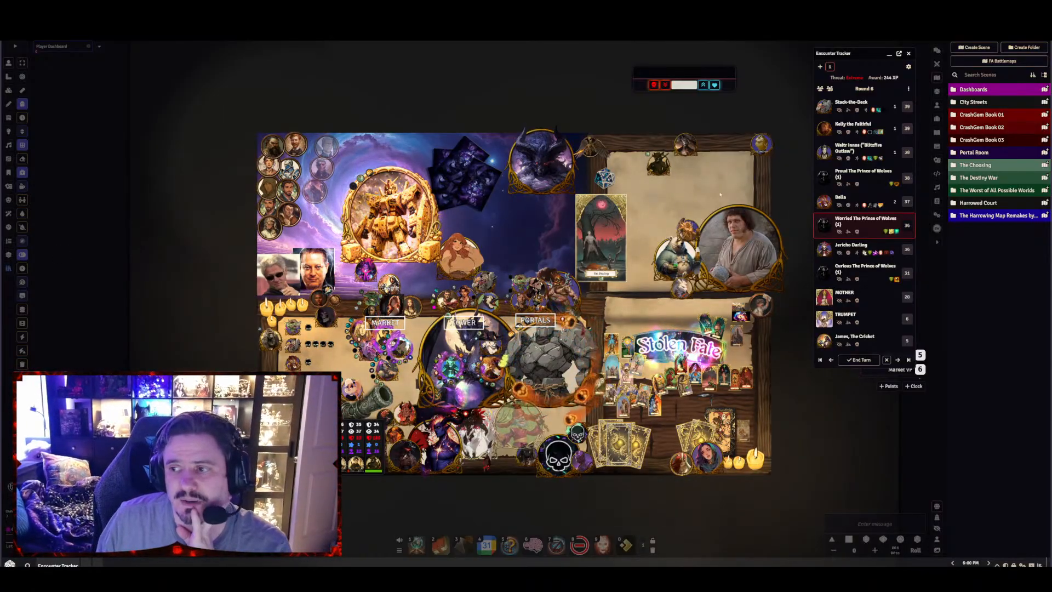
Search the compendium packs for "cras", open Items (Shared) from CrashFinder Compendiums, and move its window over the map
left_click(937, 202)
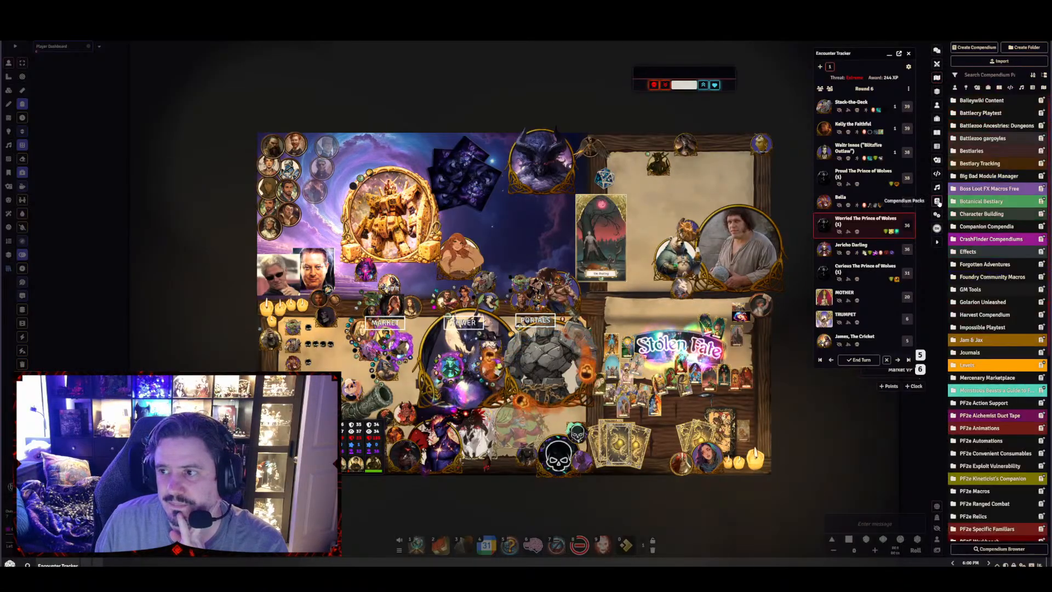
scroll(994, 297, "down", 5)
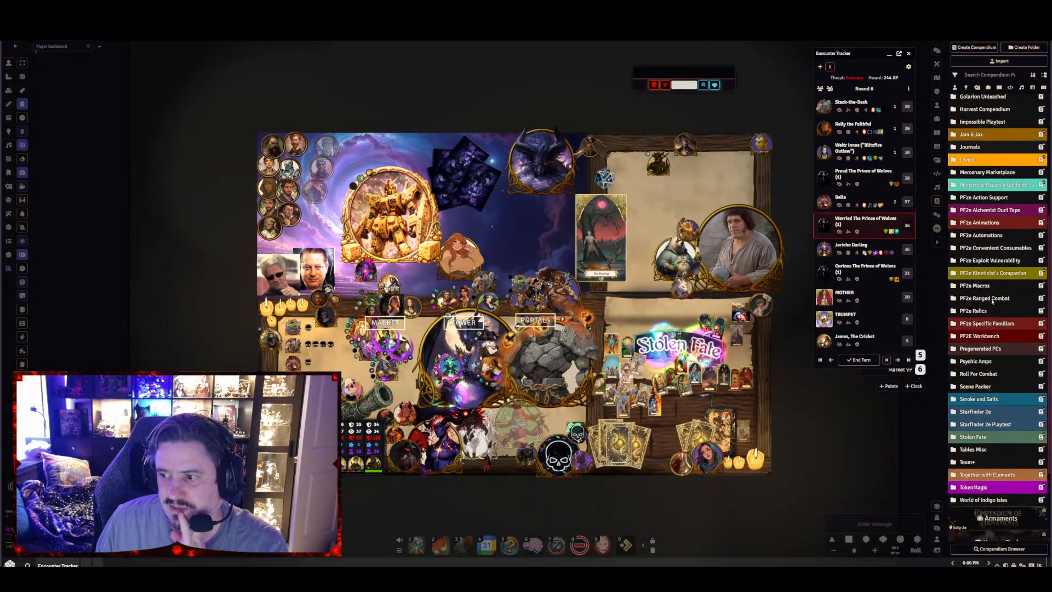
scroll(994, 298, "up", 5)
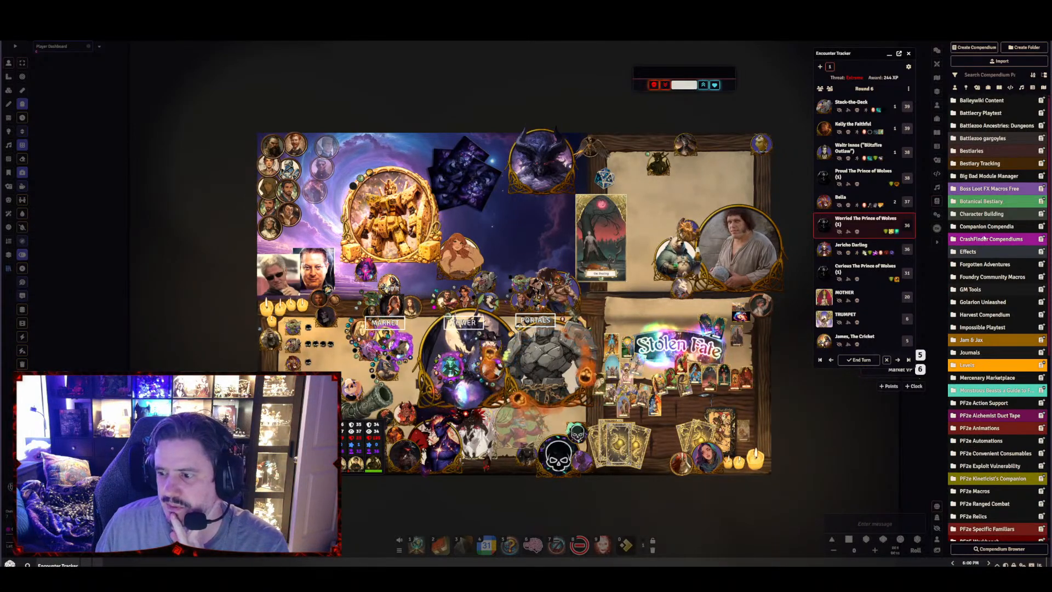
scroll(1002, 318, "down", 5)
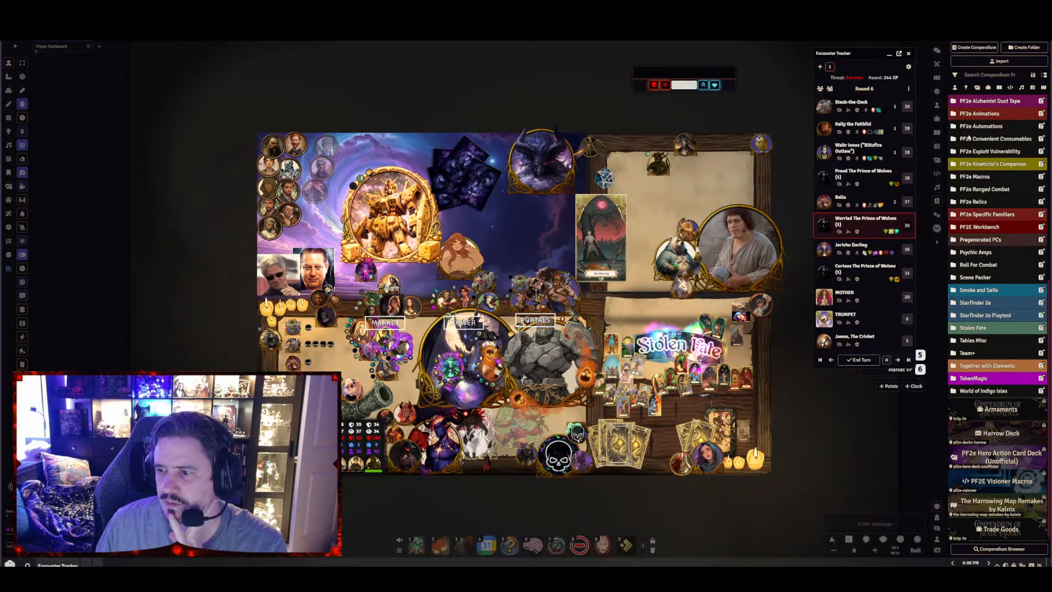
left_click(965, 75)
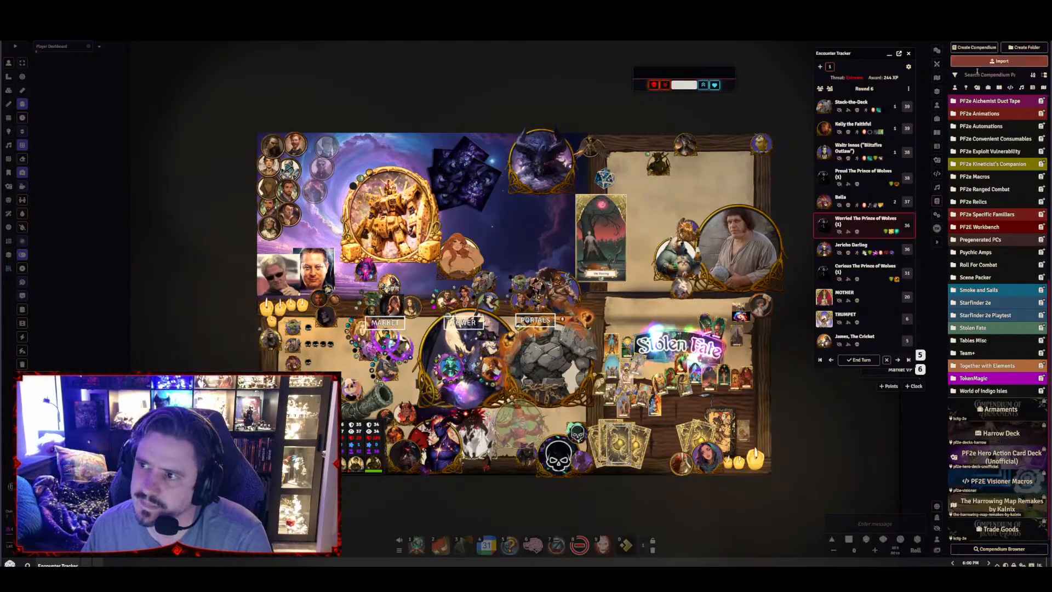
type("cras")
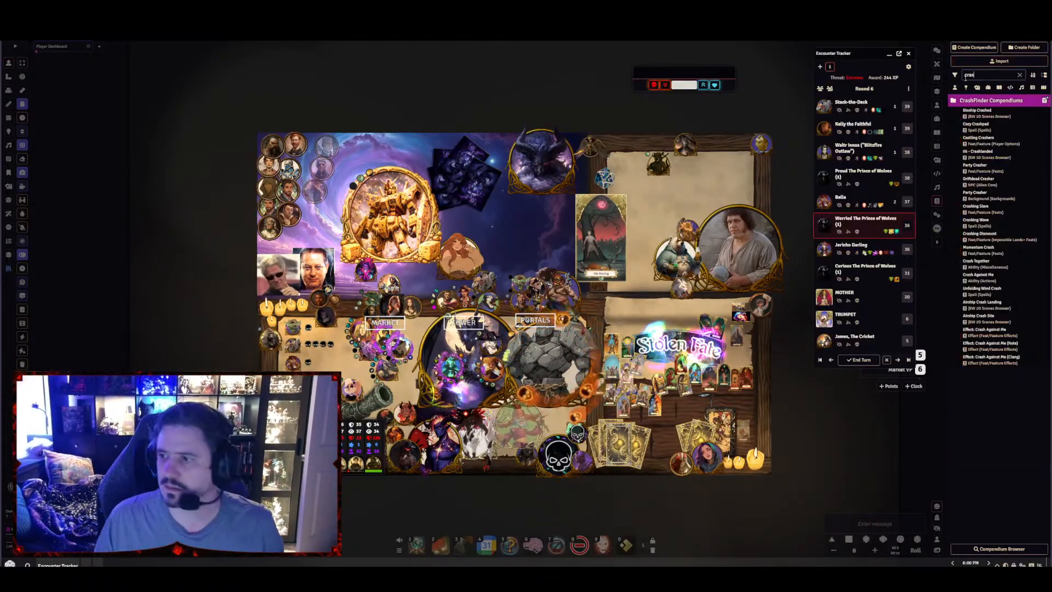
left_click(1002, 100)
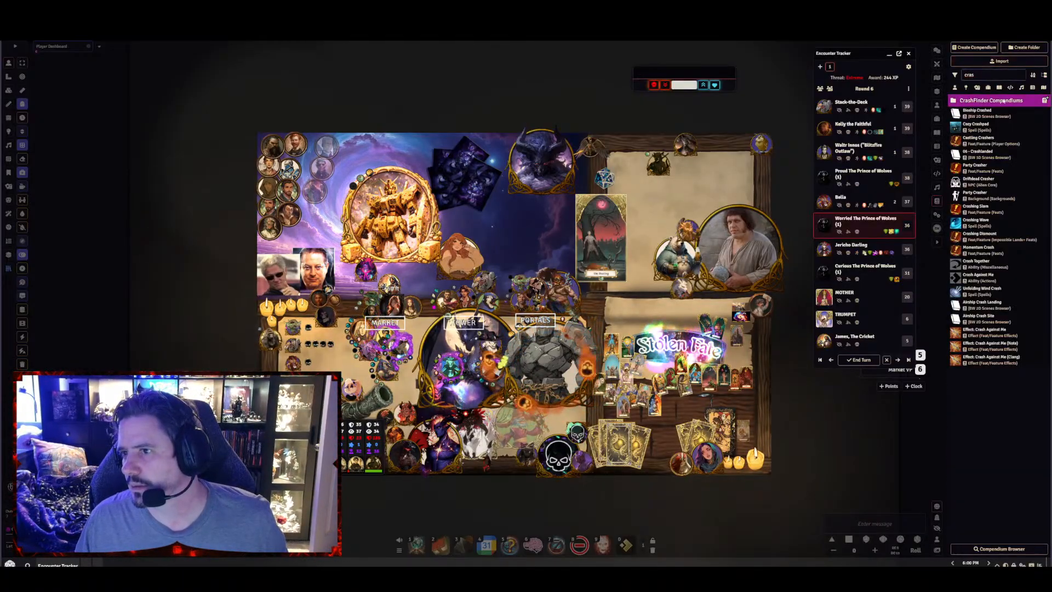
left_click(1017, 190)
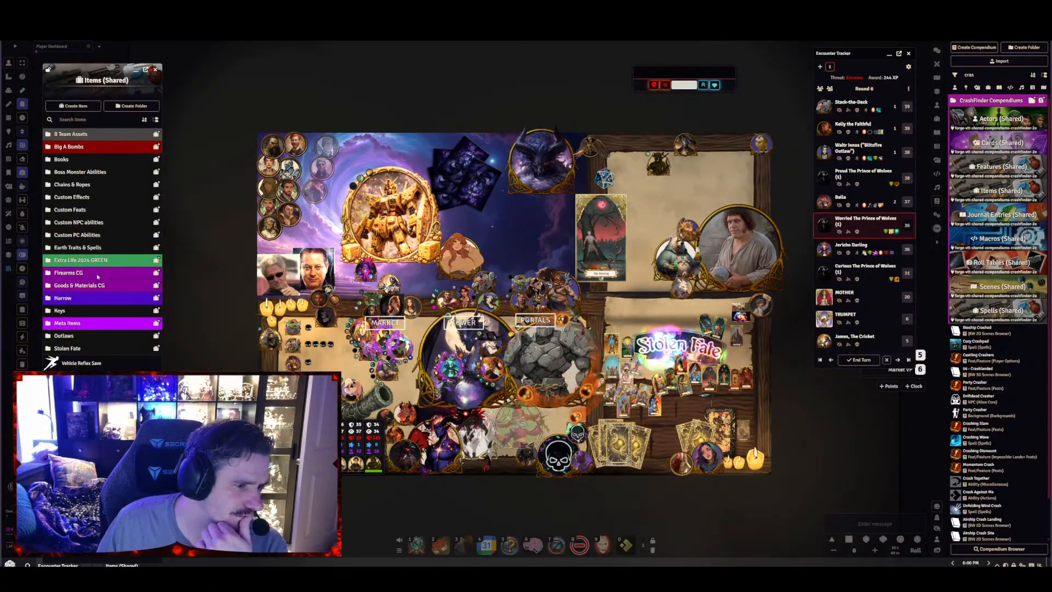
left_click_drag(95, 66, 402, 50)
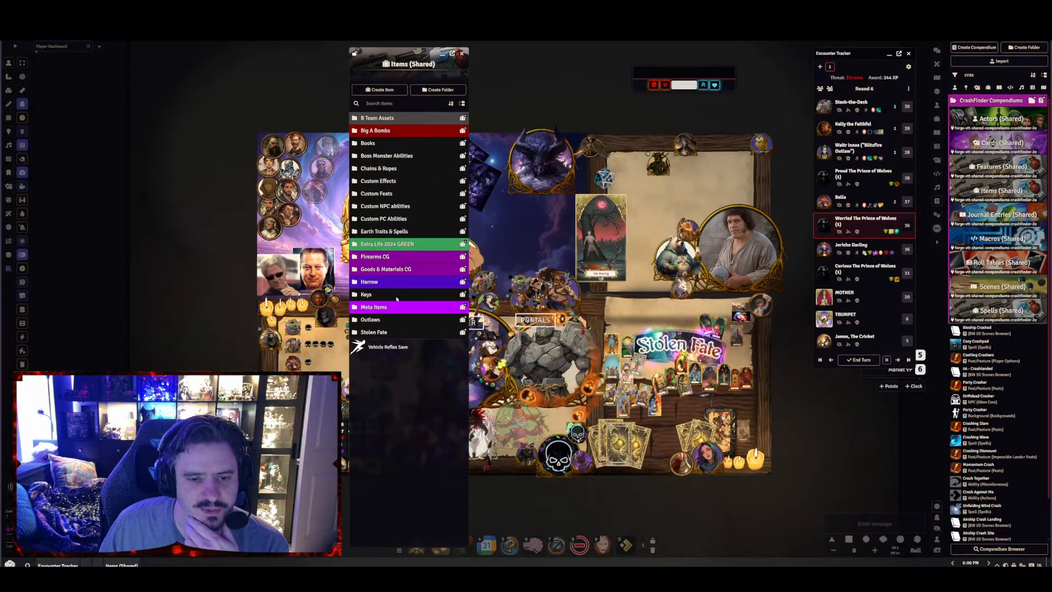
Check the Extra Life 2024 GREEN, Big A Bombs and Chains & Ropes folders in the Items (Shared) compendium
left_click(388, 245)
left_click(390, 245)
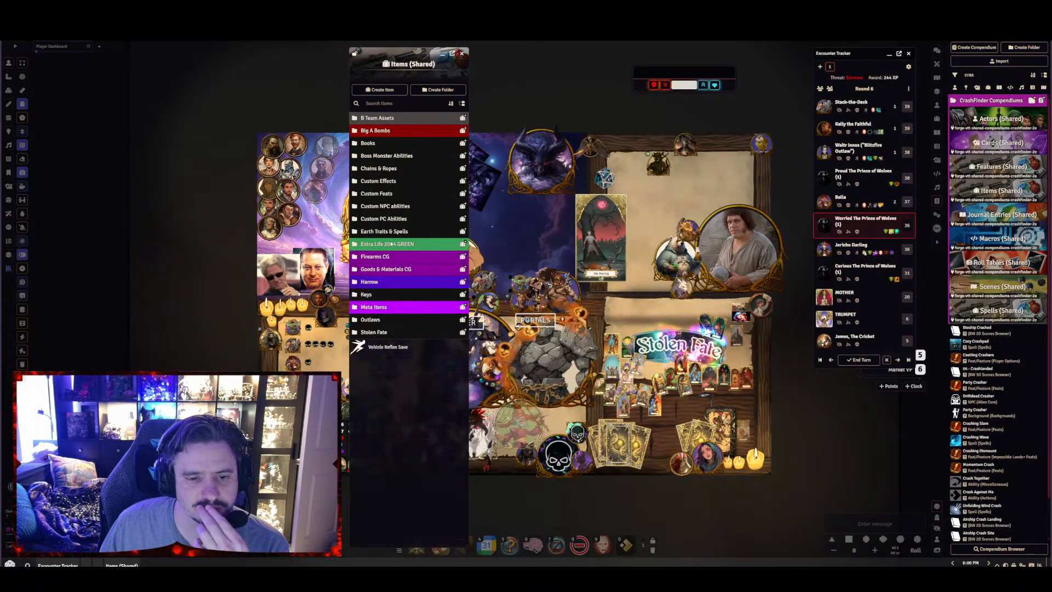
left_click(378, 131)
left_click(378, 131)
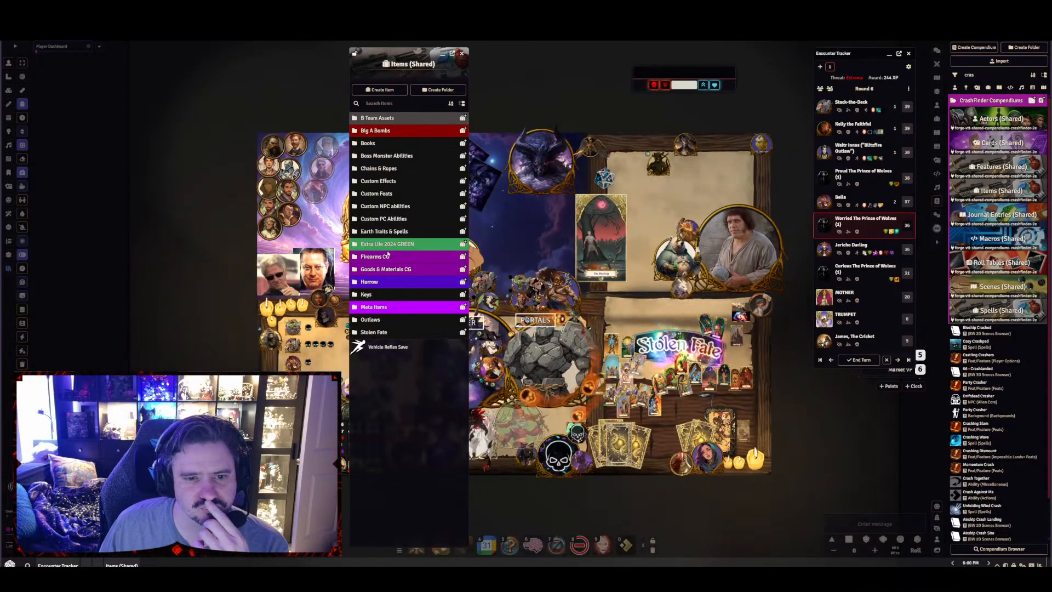
left_click(374, 168)
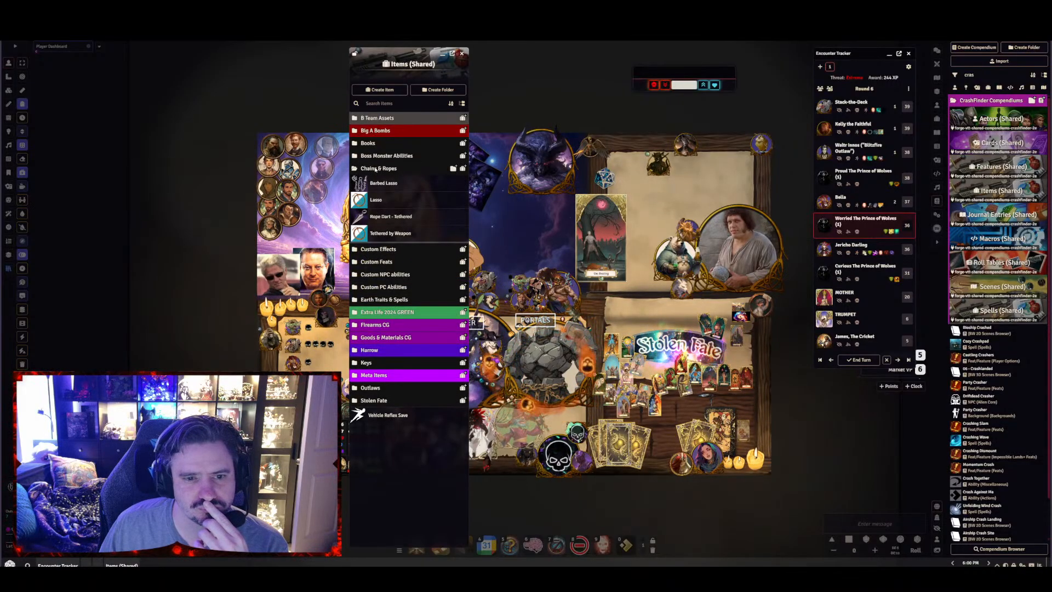
left_click(375, 168)
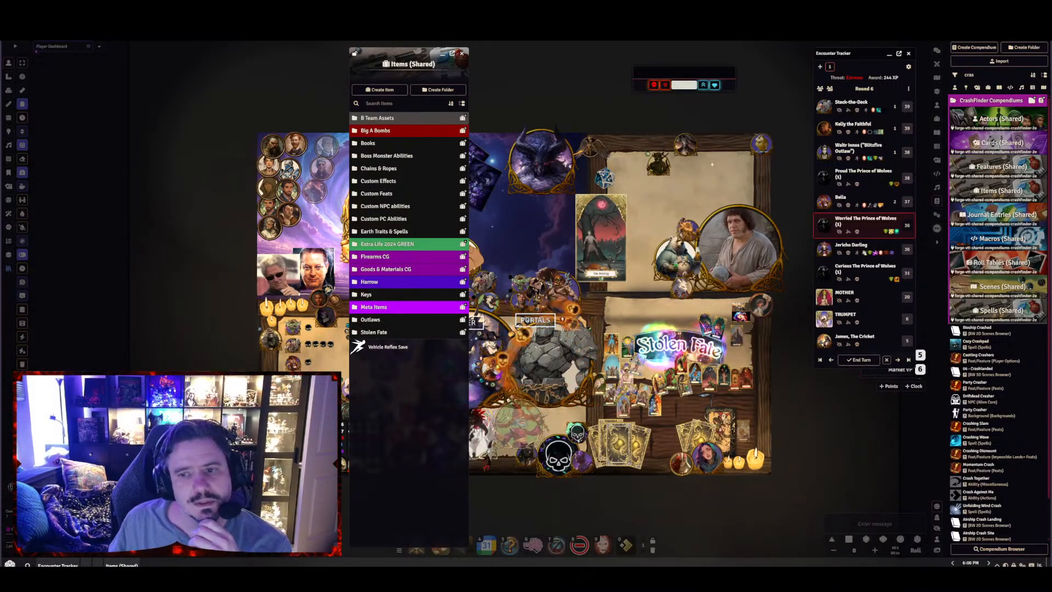
Look through the Custom Feats and Prince of Wolves folders among the world's items
left_click(937, 118)
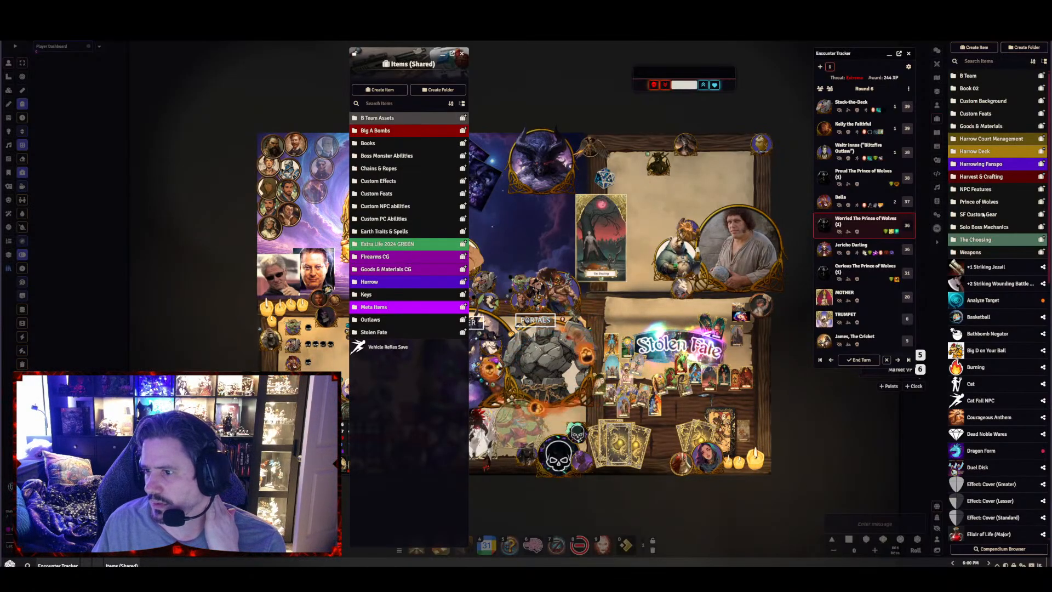
left_click(975, 113)
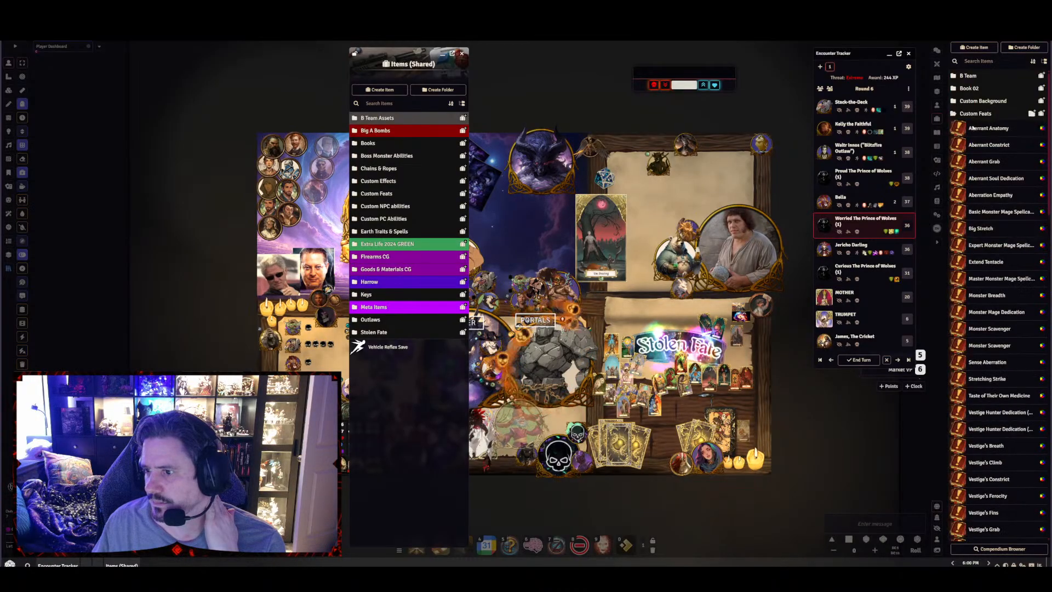
scroll(1003, 252, "down", 5)
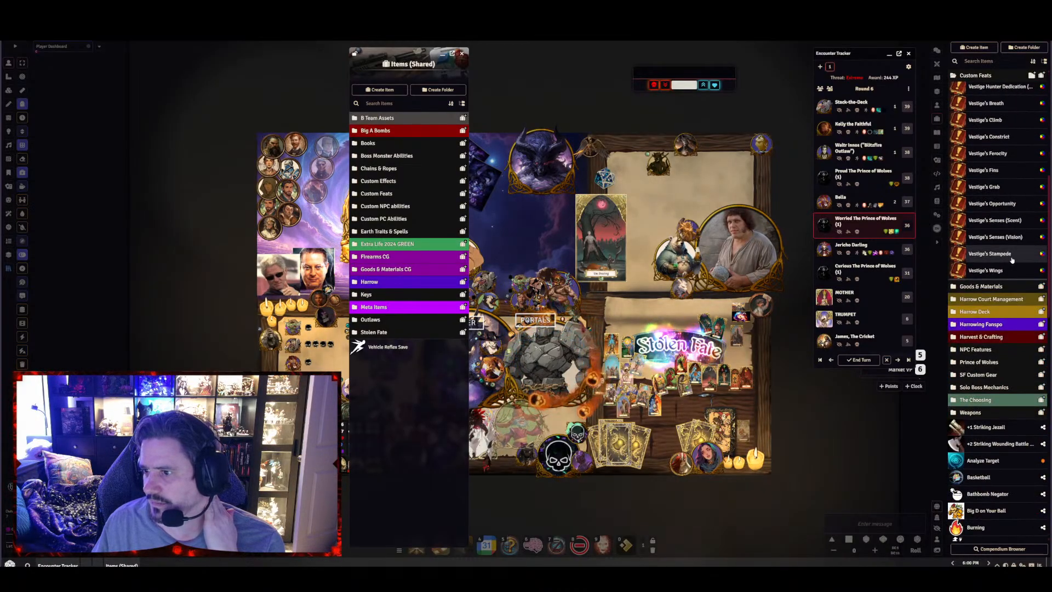
scroll(1012, 258, "up", 1)
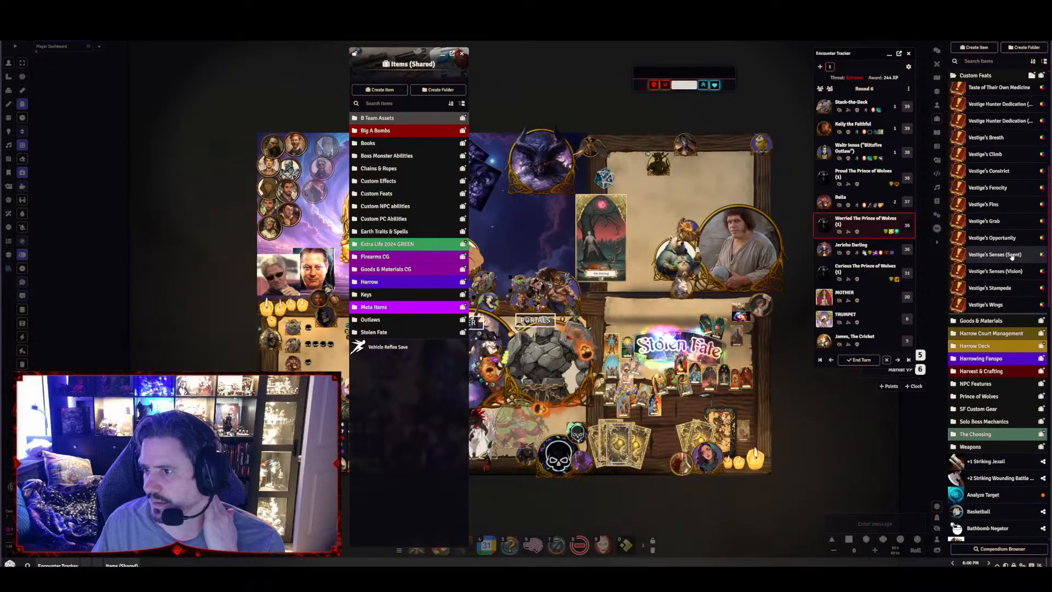
scroll(1011, 254, "up", 5)
scroll(1012, 249, "up", 4)
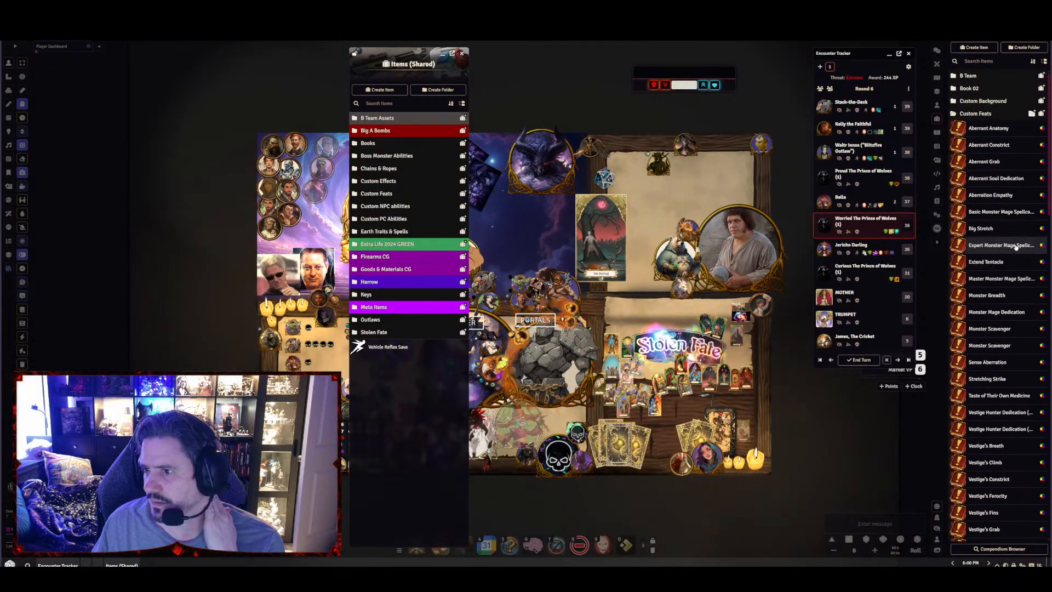
left_click(982, 114)
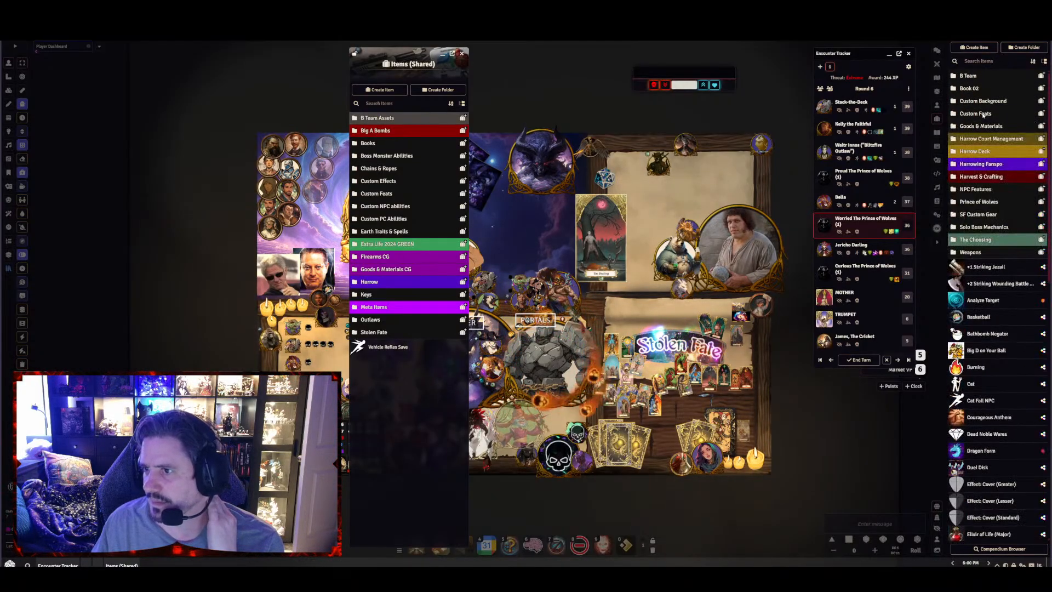
left_click(978, 202)
left_click(978, 202)
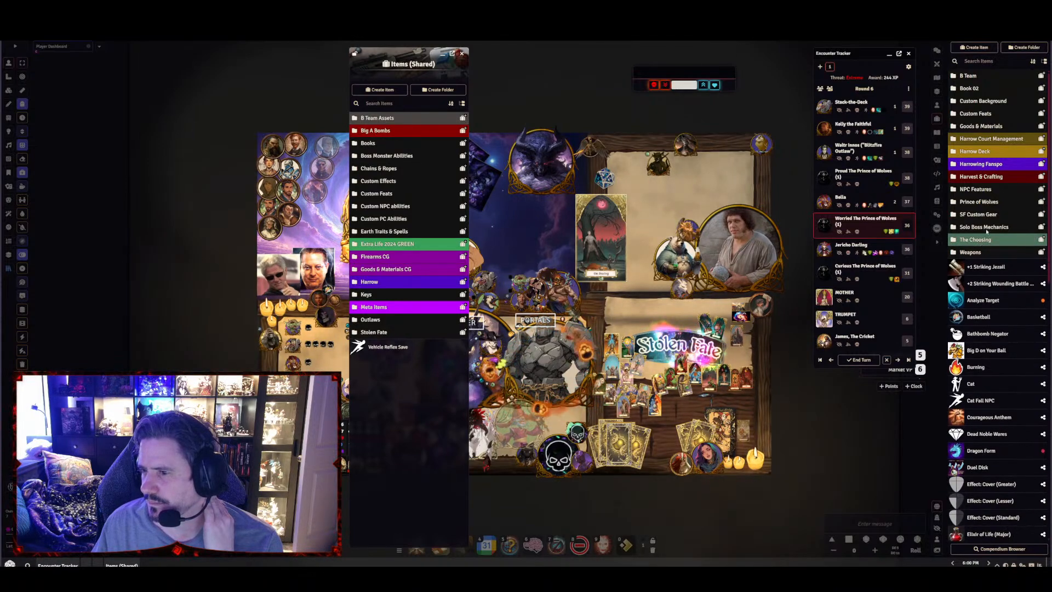
Create a Campaign Feature item named "REVELATION II — LAW: THE HORROR OF PERFECT ORDER" in the Custom Feats folder
left_click(983, 115)
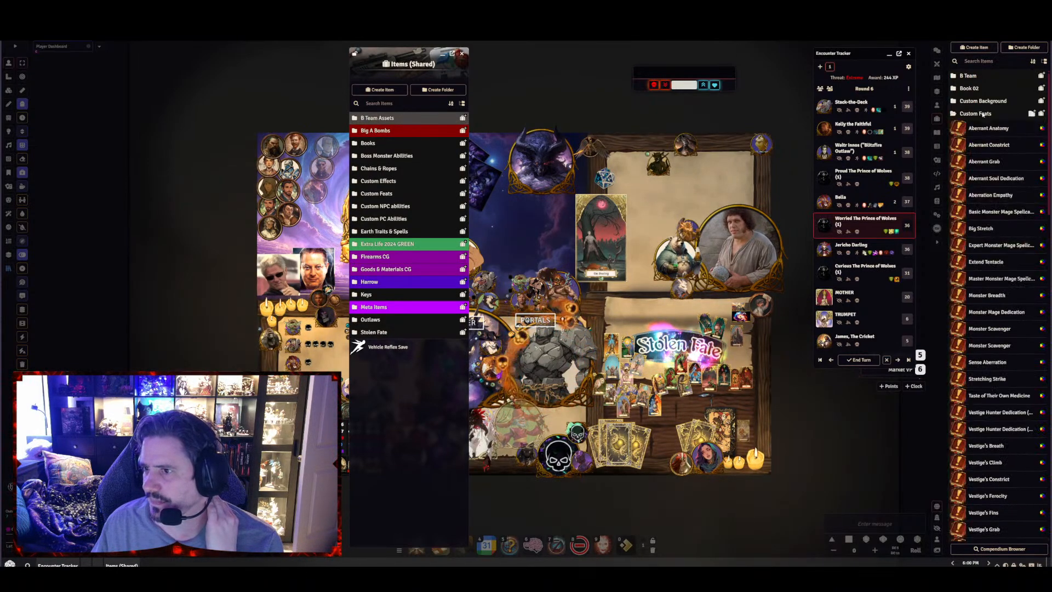
left_click(1041, 114)
left_click(901, 82)
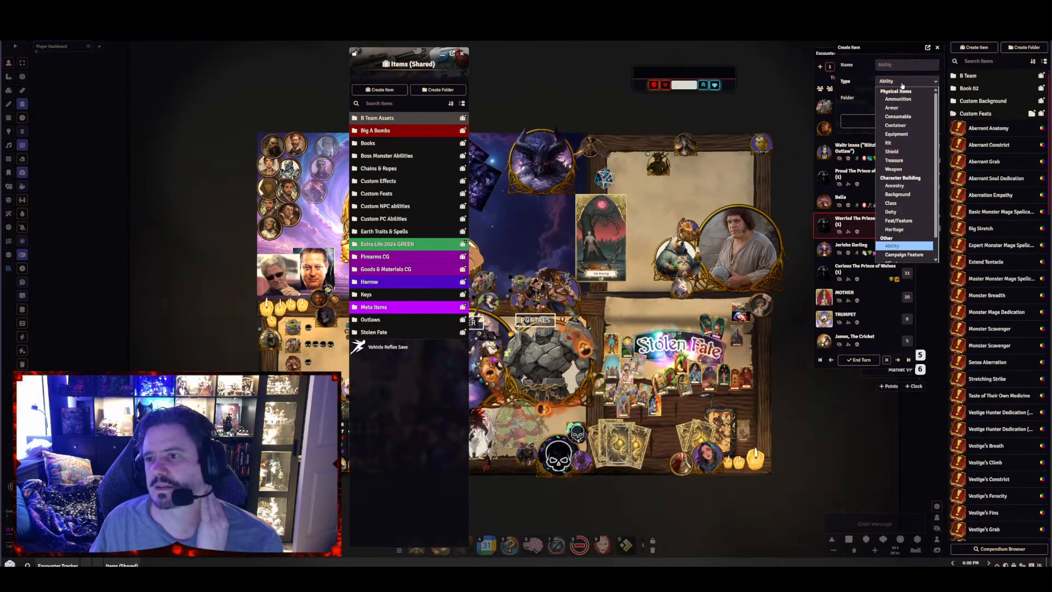
scroll(914, 241, "down", 2)
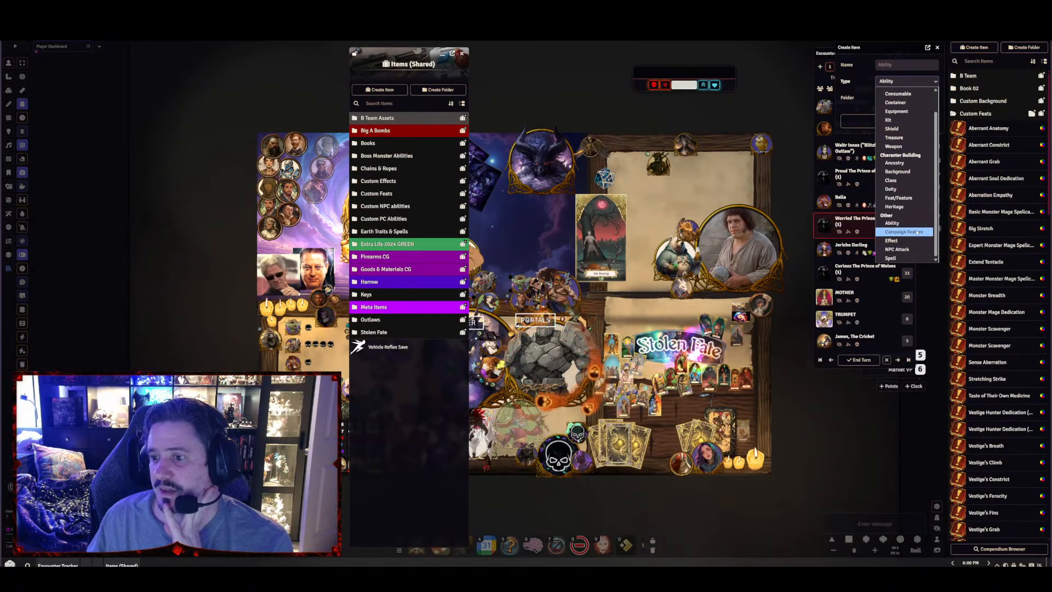
left_click(918, 232)
left_click(893, 66)
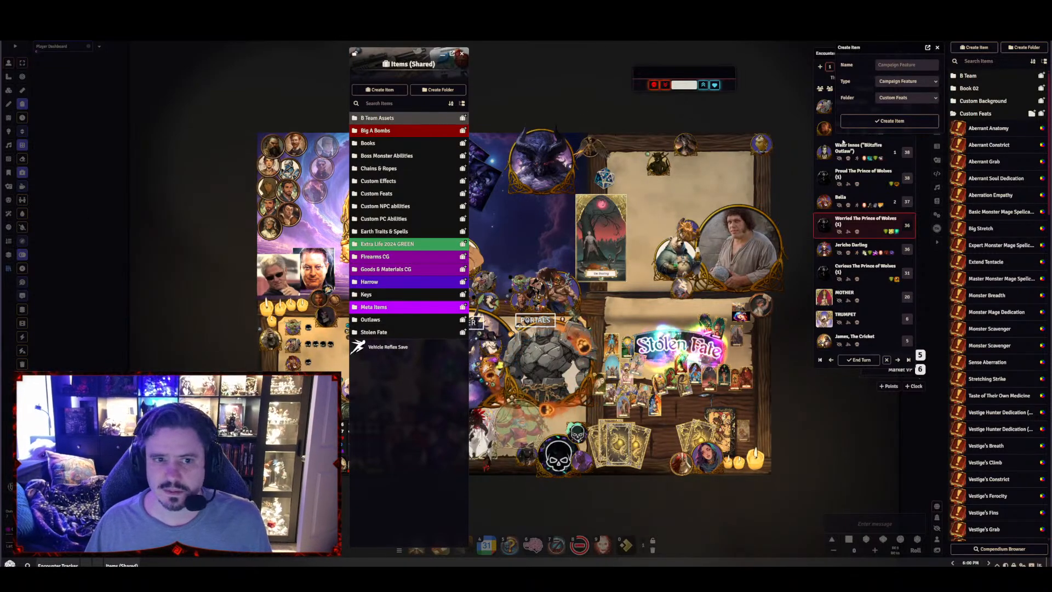
left_click(890, 66)
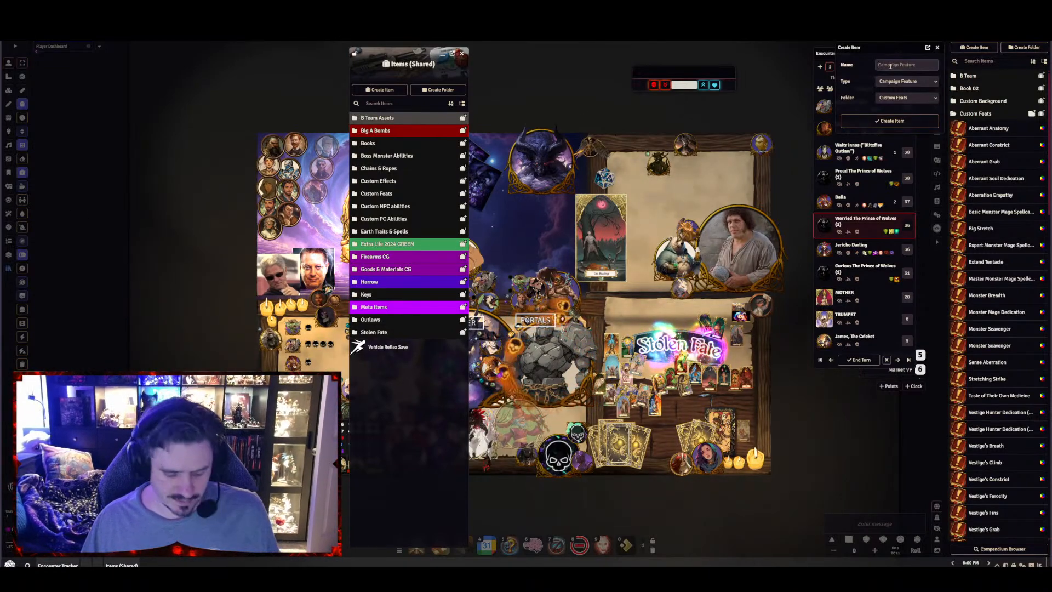
type("REVELATION II — LAW: THE HORROR OF PERFECT ORDER")
left_click(843, 121)
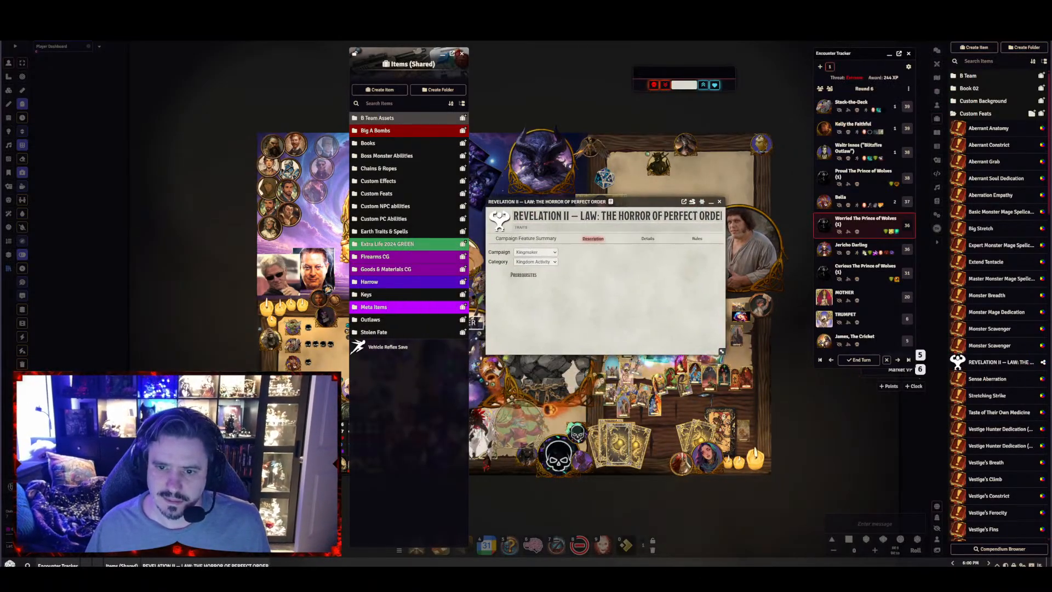
Shorten the new campaign feature's name to "LAW: THE HORROR OF PERFECT ORDER"
left_click_drag(579, 216, 476, 208)
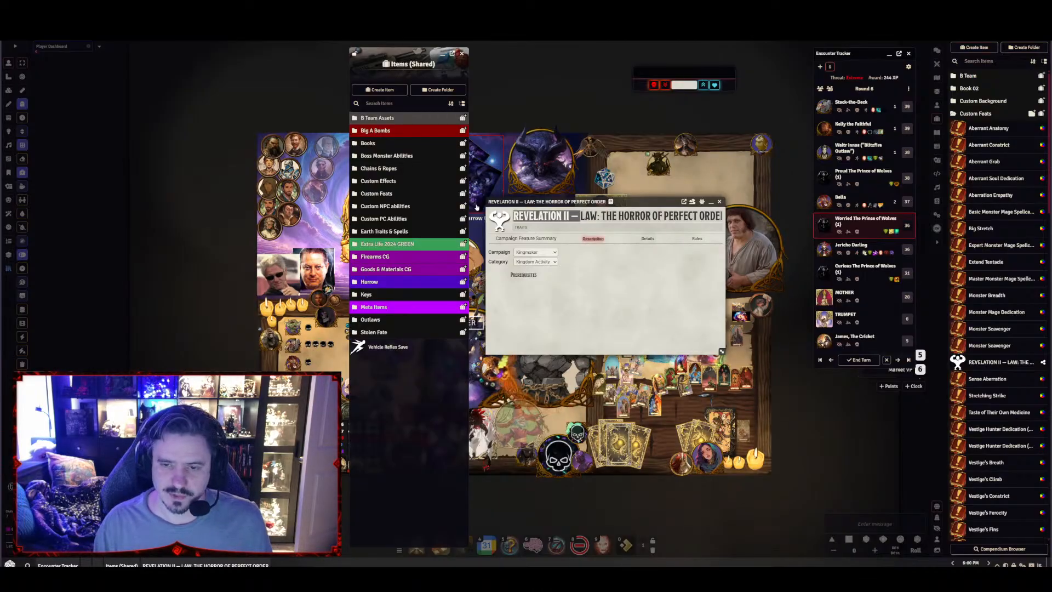
key("BackSpace")
key("Return")
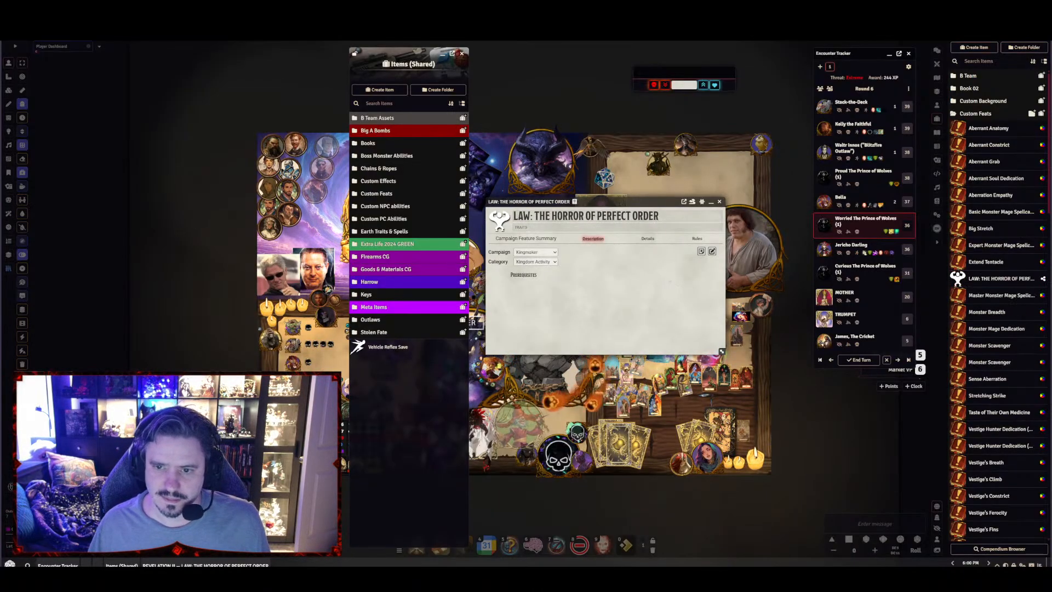
Close the campaign feature's sheet and delete the "LAW: THE HORROR OF PERFECT ORDER" item from Custom Feats
left_click(711, 251)
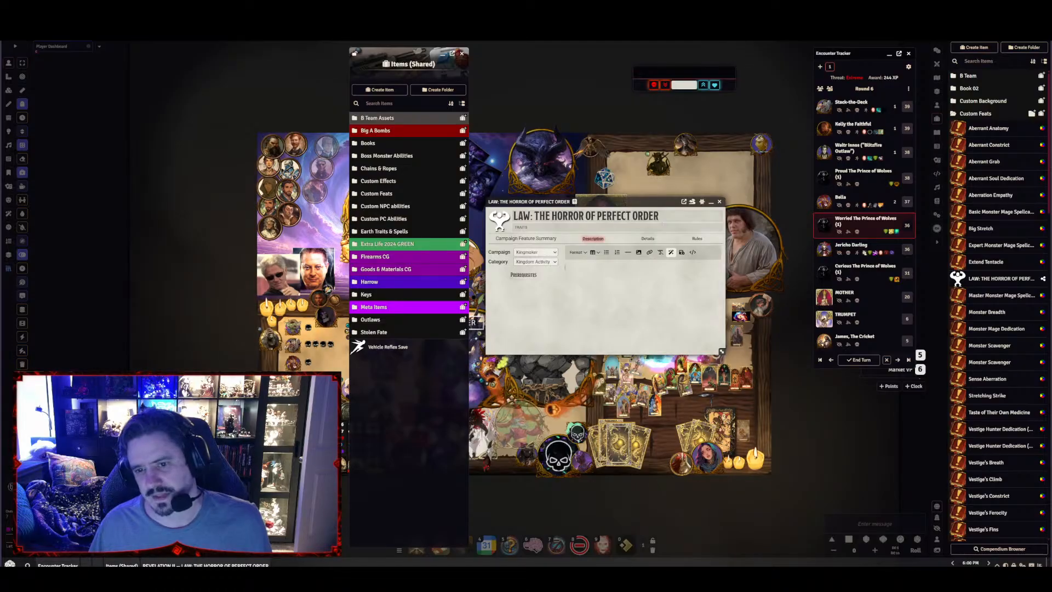
triple_click(662, 217)
key("BackSpace")
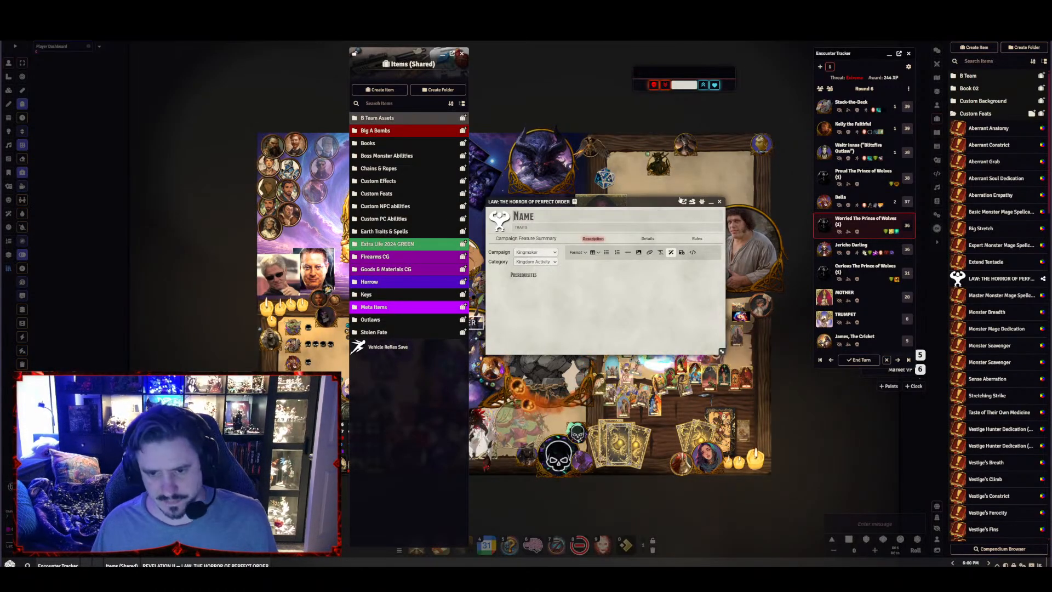
left_click(719, 202)
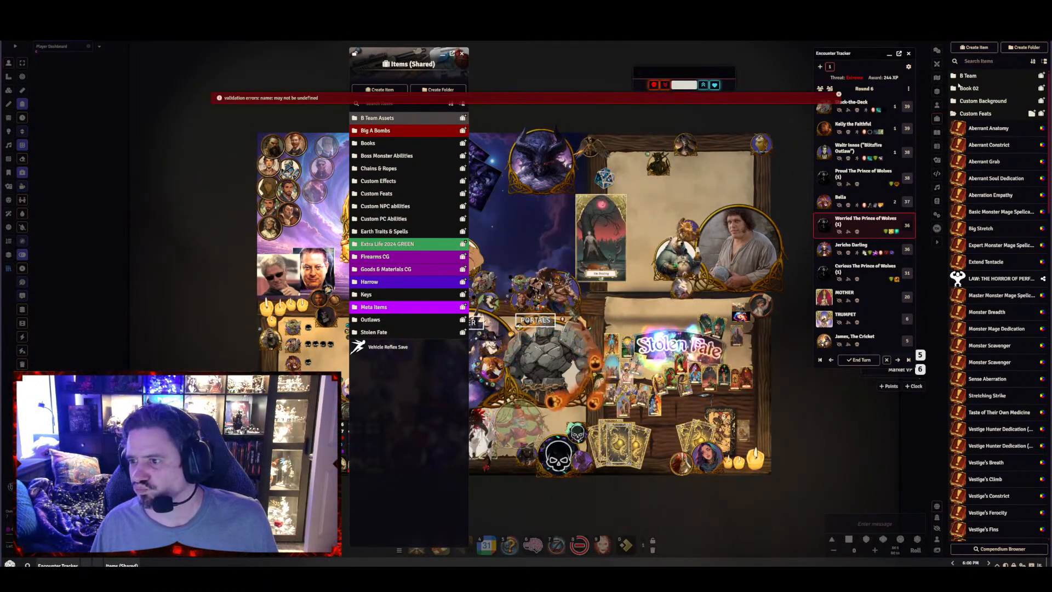
right_click(1022, 279)
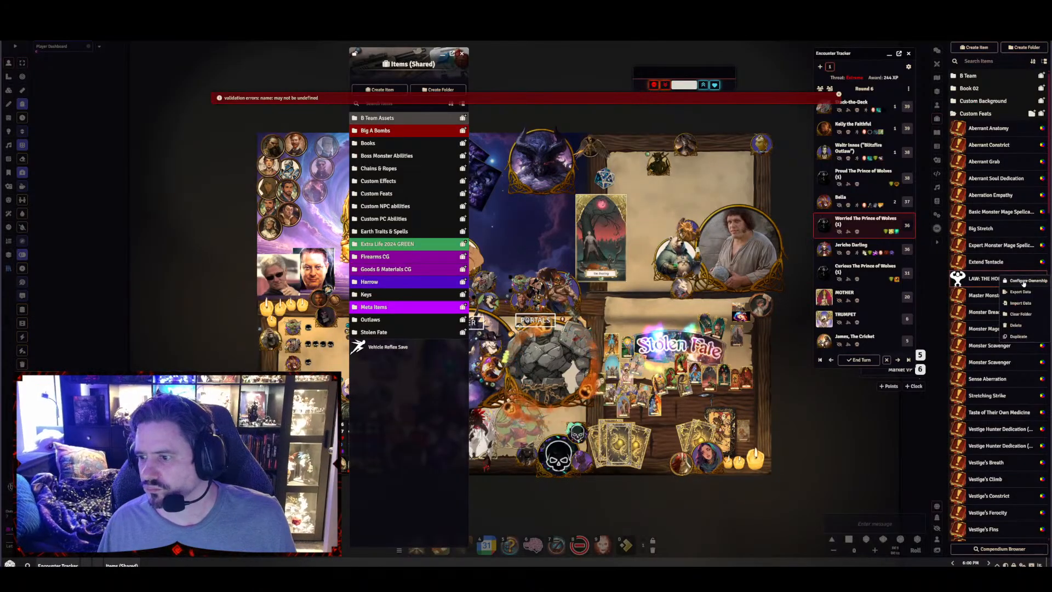
left_click(1016, 325)
left_click(829, 257)
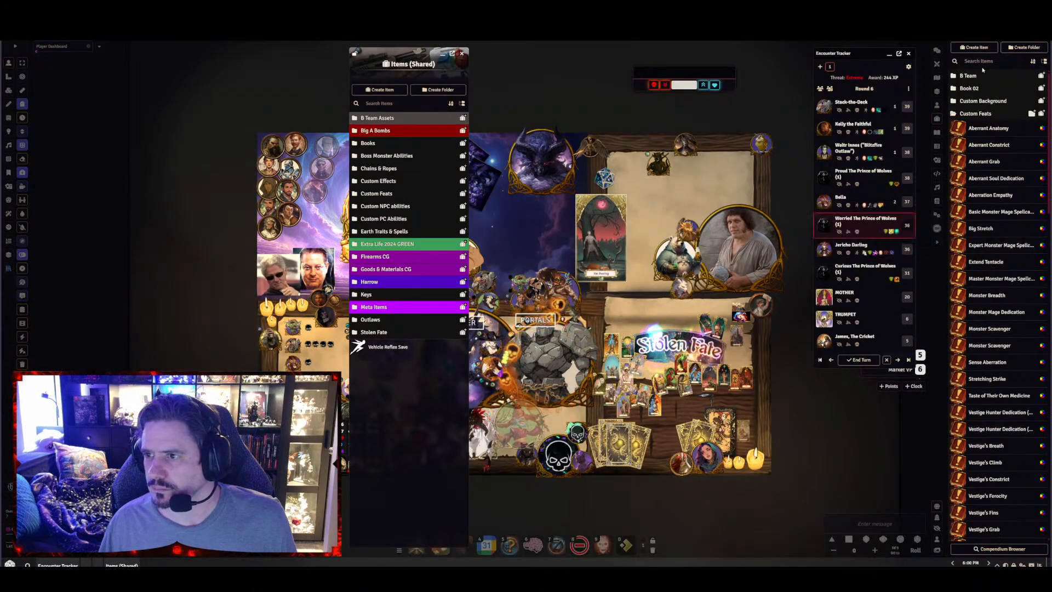
Create an Ability item named "LAW: THE HORROR OF PERFECT ORDER" among the world's items
left_click(977, 47)
left_click(908, 83)
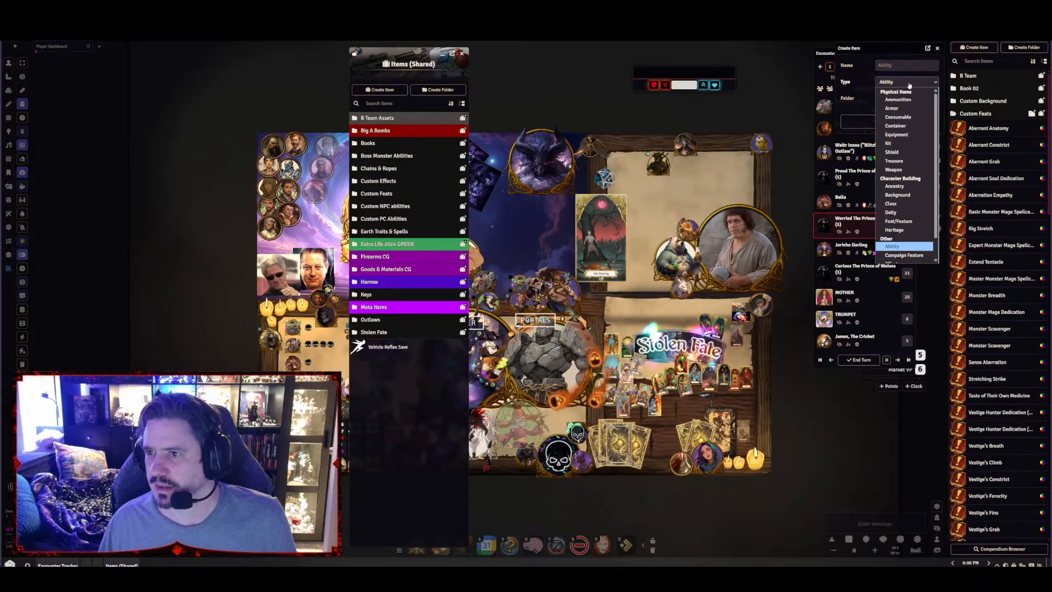
scroll(911, 241, "down", 1)
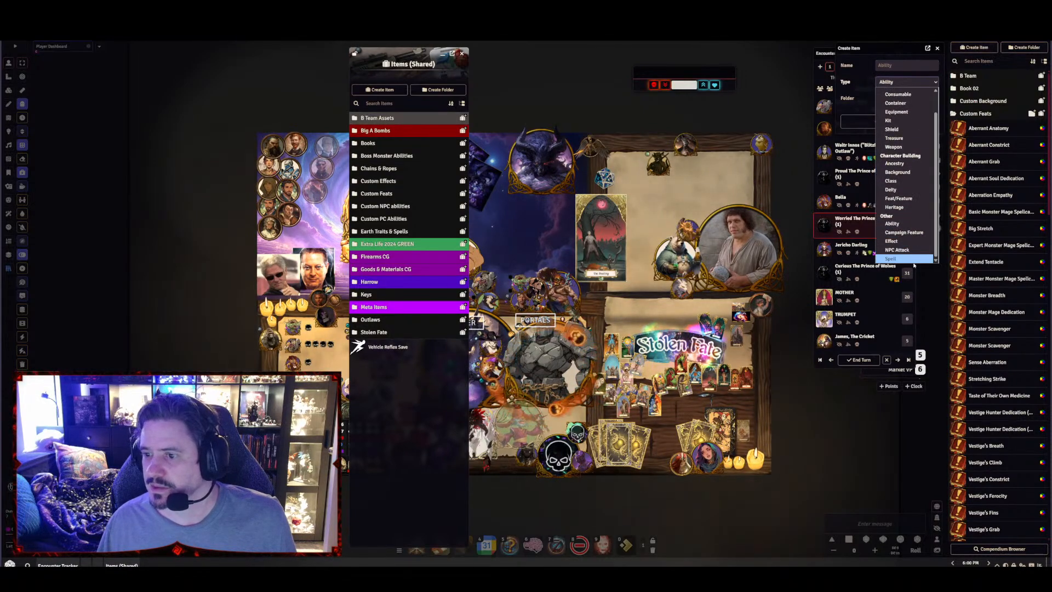
scroll(911, 246, "up", 1)
left_click(911, 245)
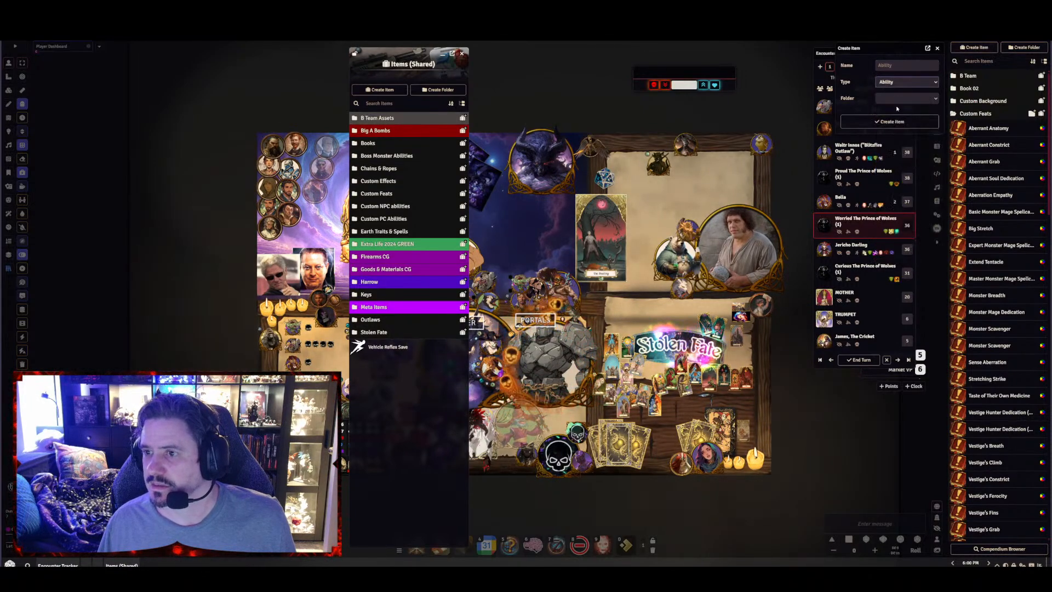
left_click(899, 67)
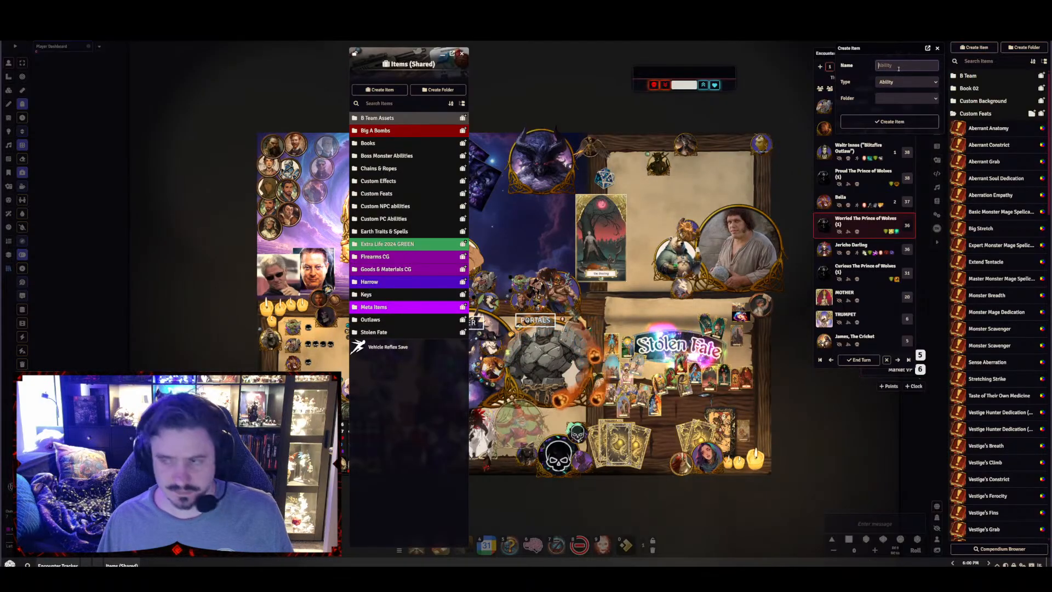
type("Law: The Horror of Perfect Order")
left_click(889, 121)
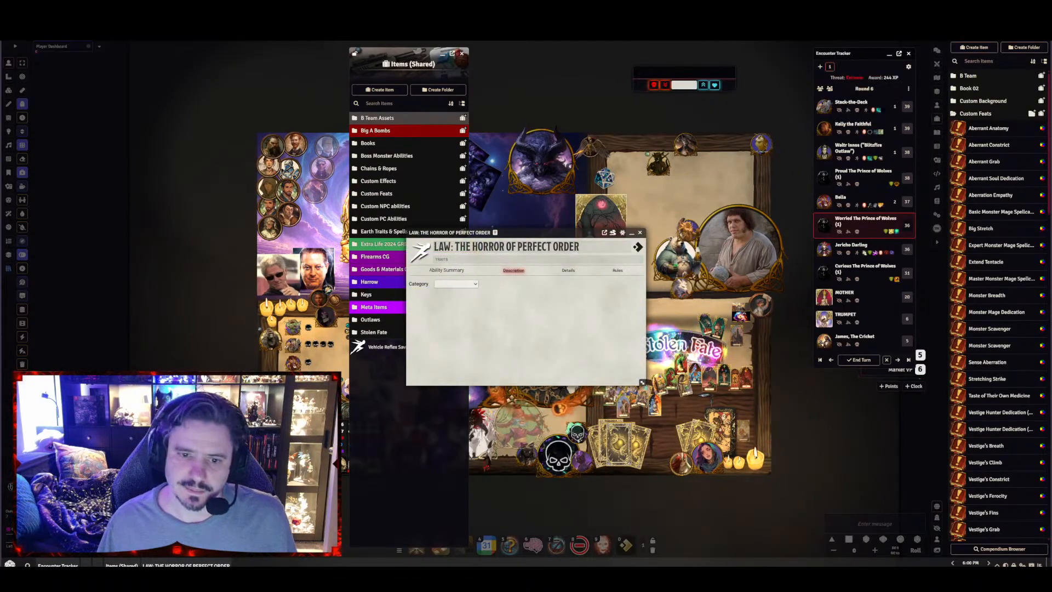
Fill the ability's description with the quote "Everything happened because it had to." and the "BOON — Inevitable Insight" text
mouse_move(622, 295)
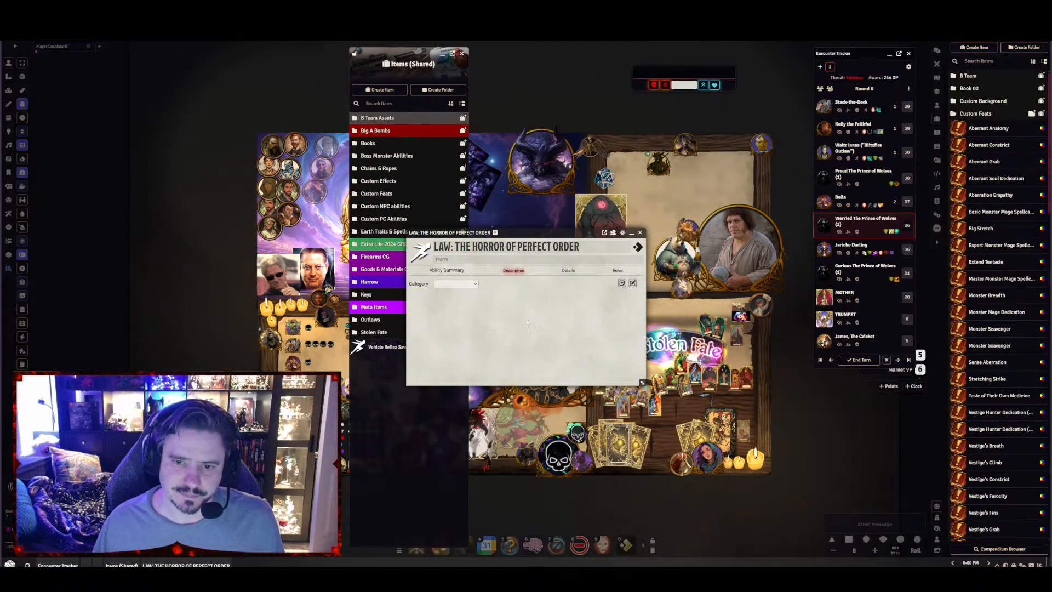
left_click(632, 284)
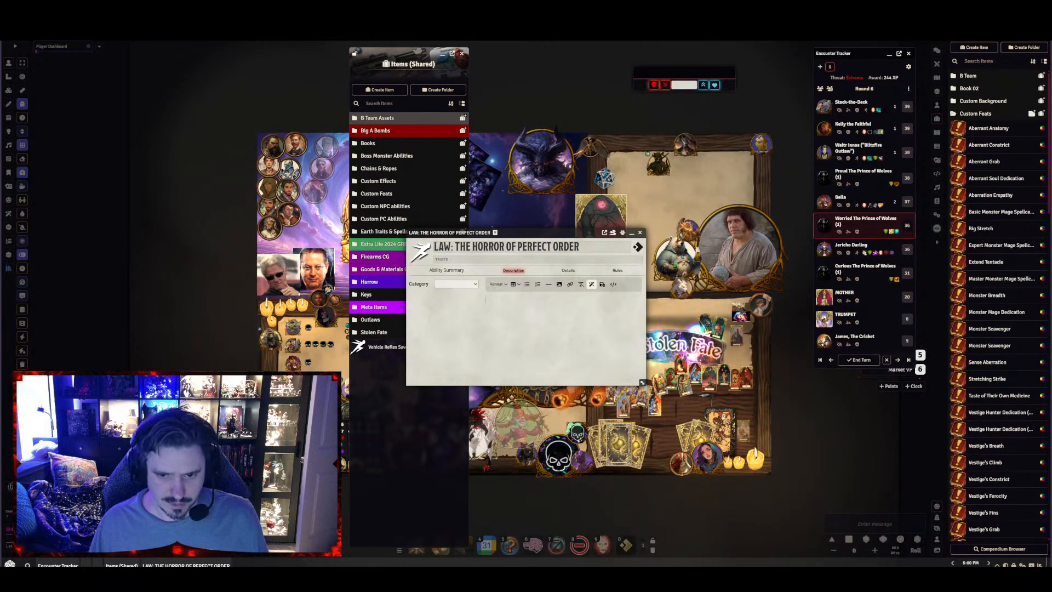
type("\"Everything happened because it had to.\"")
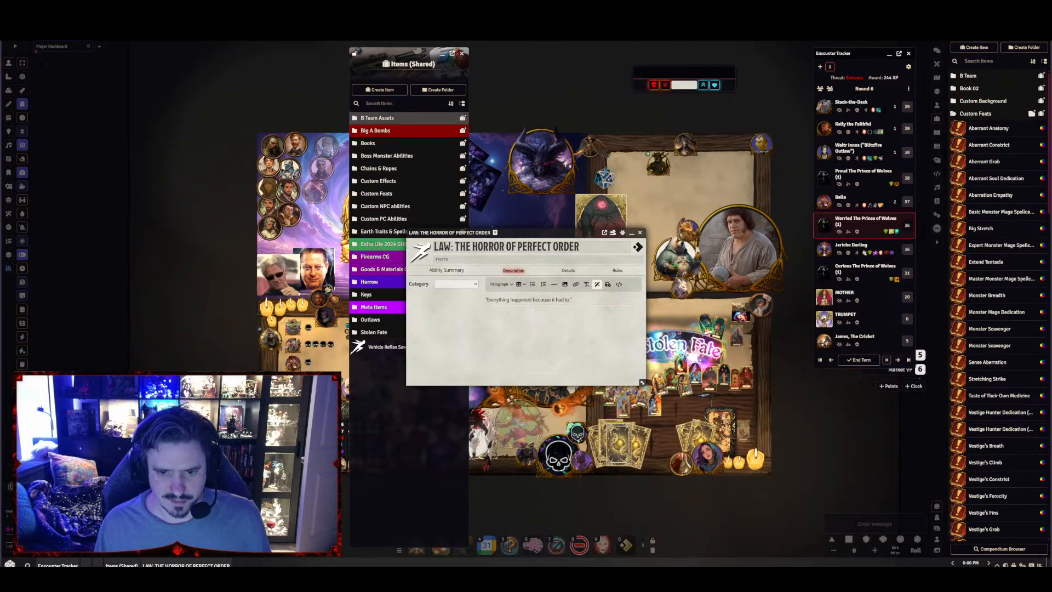
type("BOON — Inevitable Insight Bella gains a +2 status bonus to Recall Knowledge and Sense Motive checks. Additionally, once per encounter, she may ask the GM: \"Is this outcome already decided?\" The GM must answer yes / no / unclear — truthfully.")
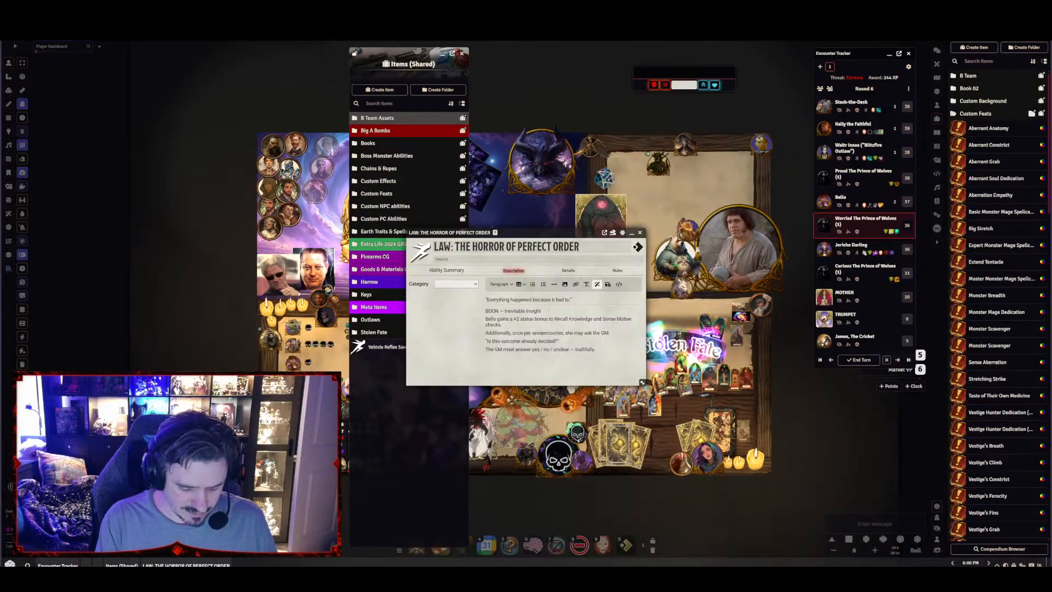
Reword the boon: remove "encounter", have her ask the GM "a yes or no question and", and replace the sample question with the GM-answer line
left_click_drag(548, 332, 570, 333)
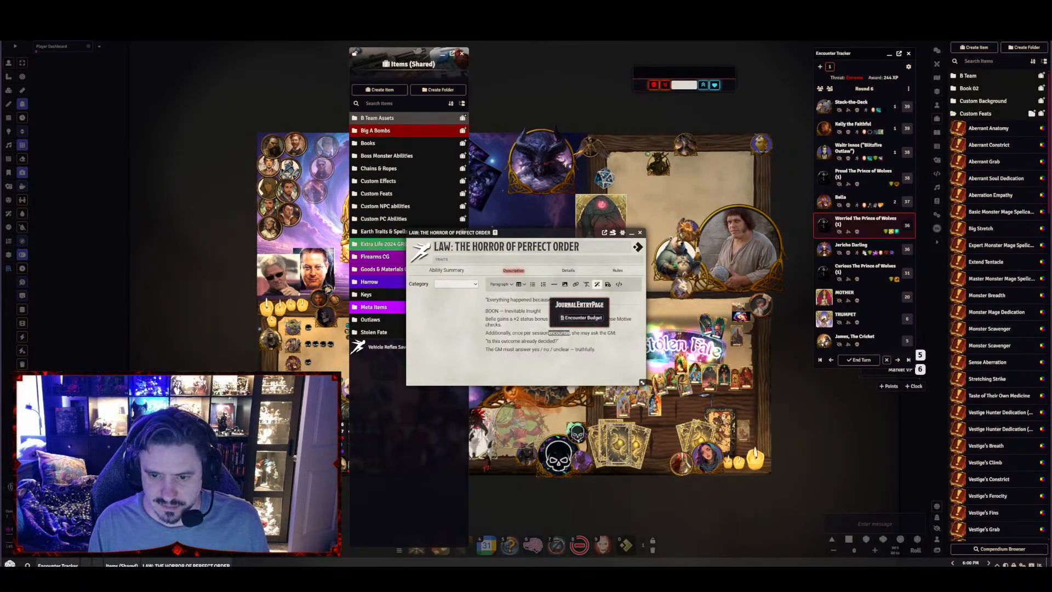
key("BackSpace")
left_click(583, 333)
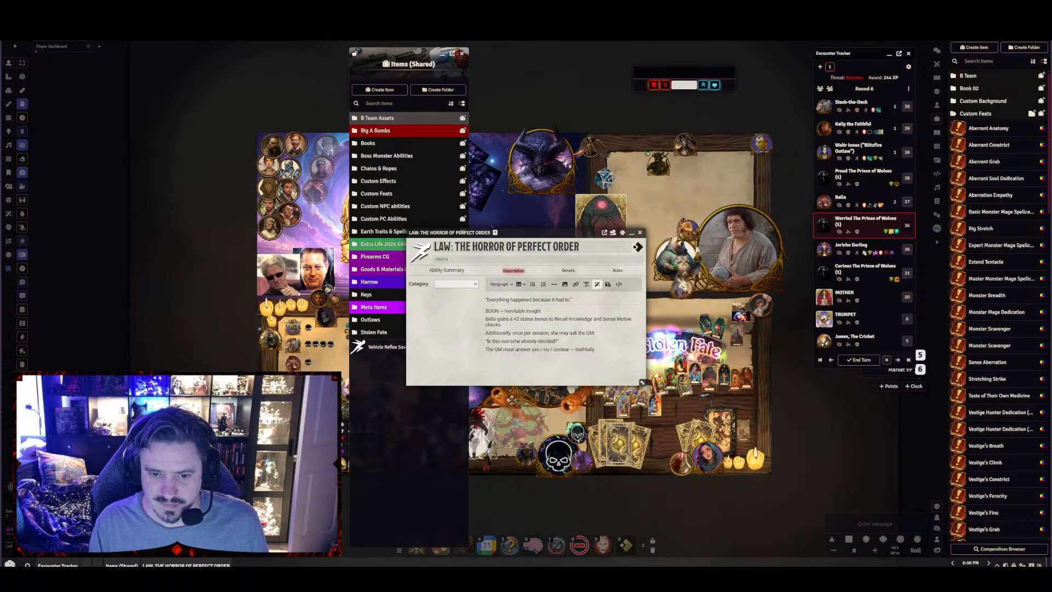
type("a ye")
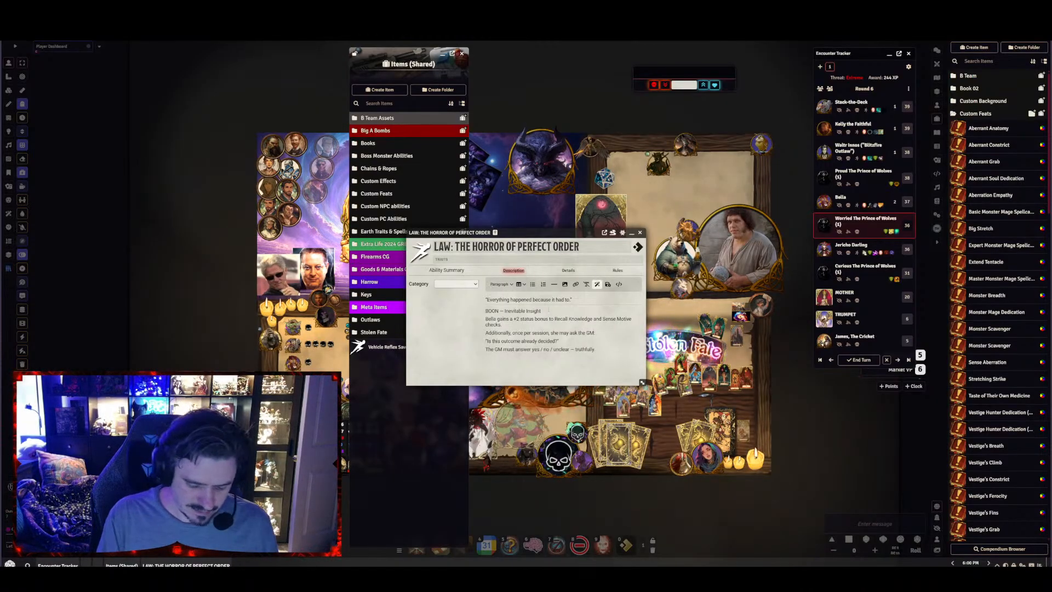
type("s or")
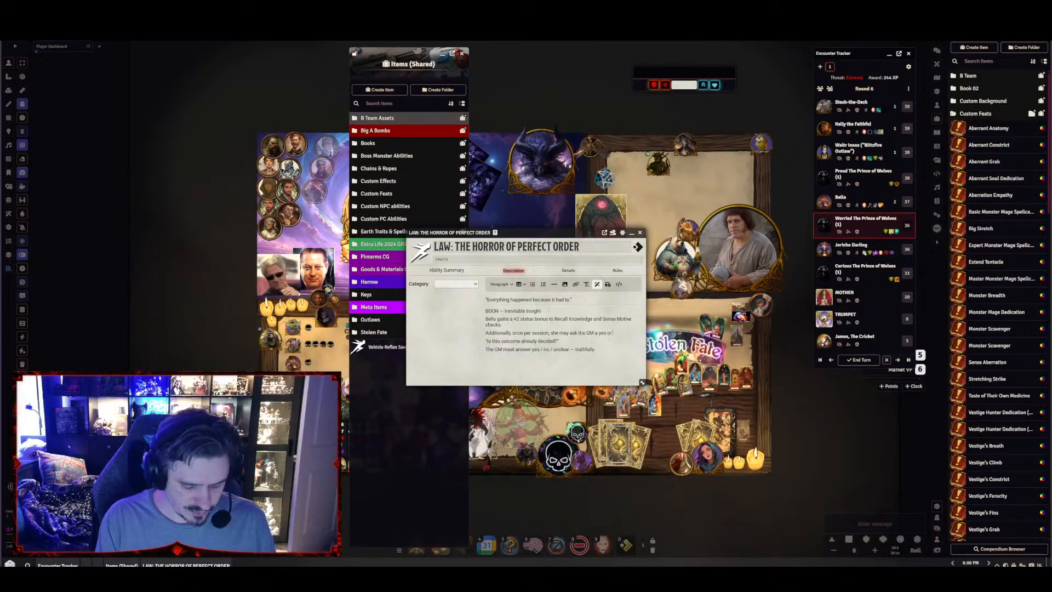
type(" no question")
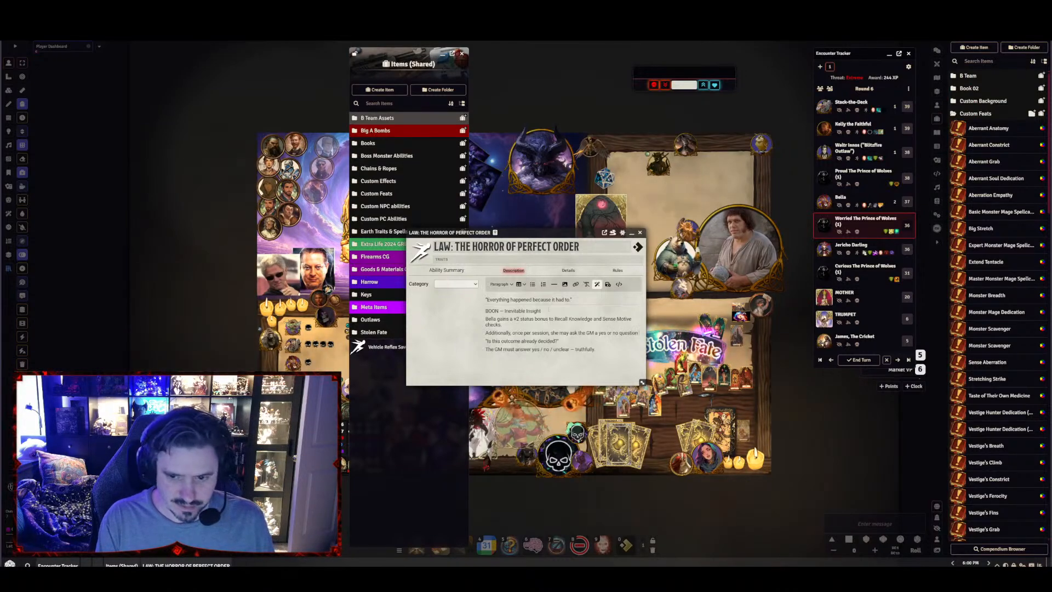
type(" and")
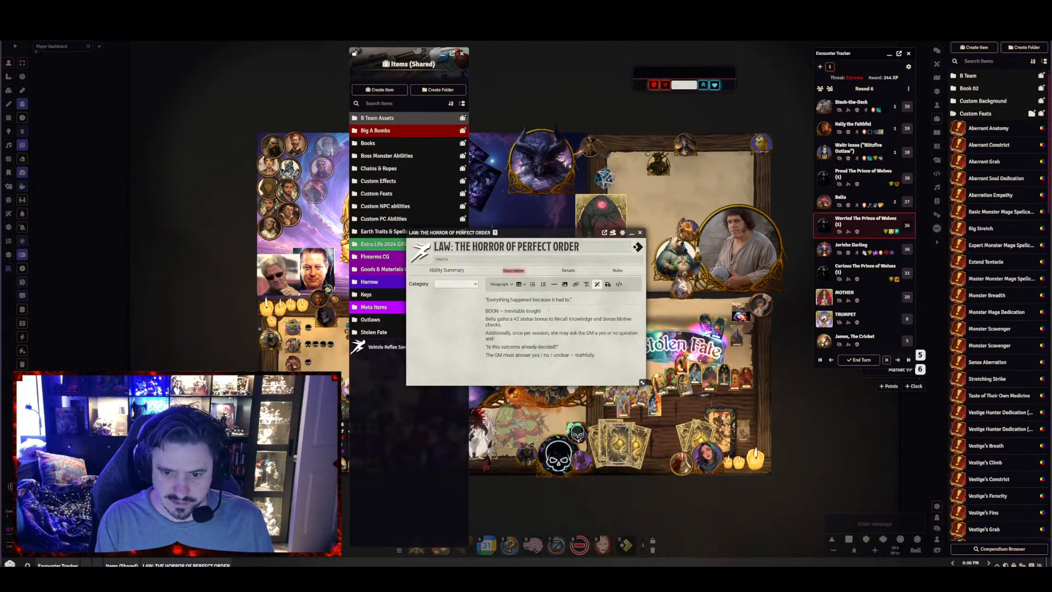
key("shift+Down")
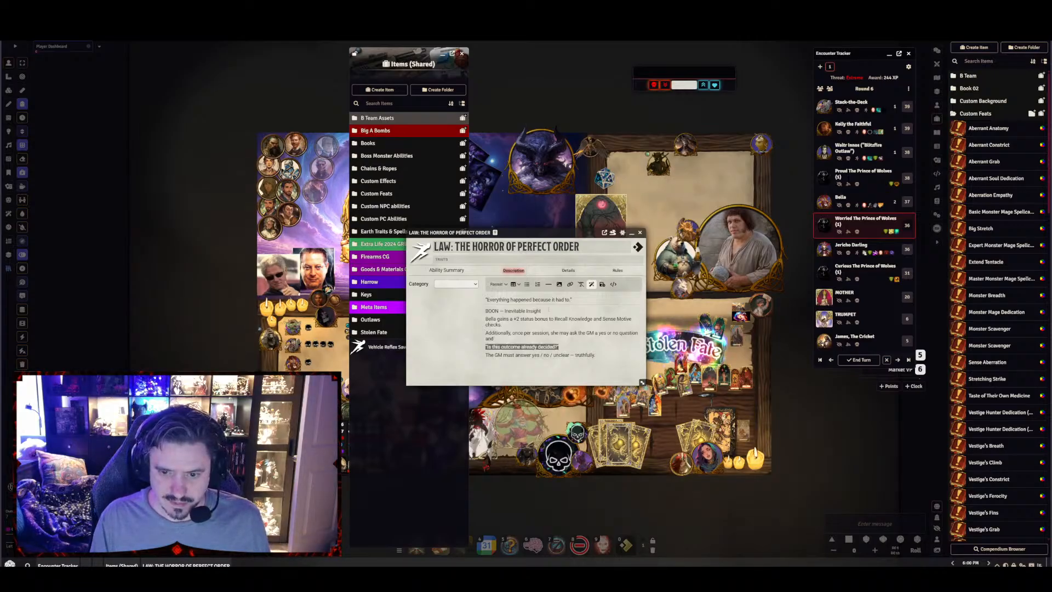
key("BackSpace")
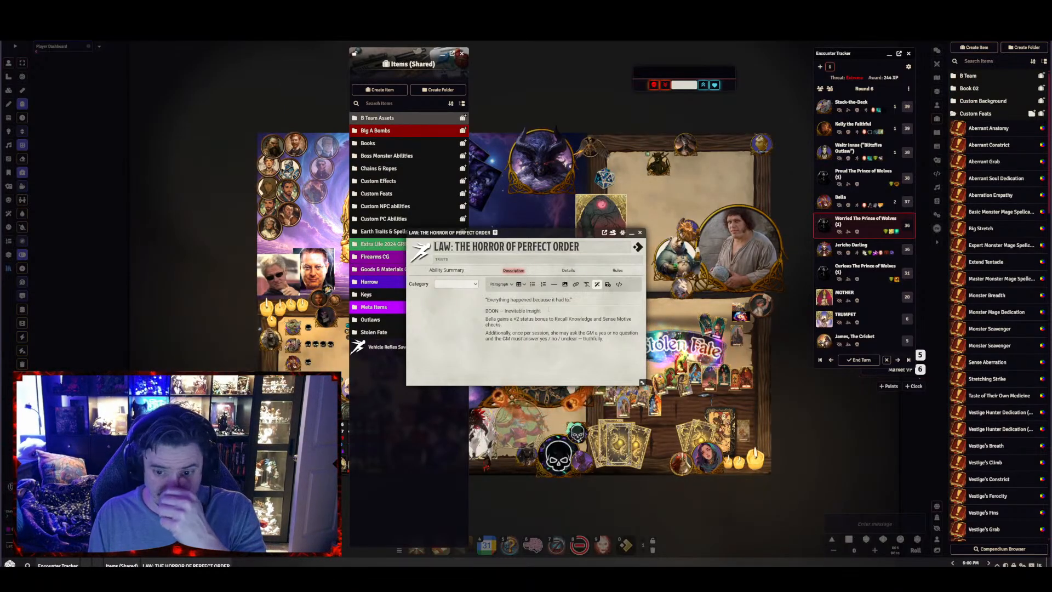
Format the "BOON — Inevitable Insight" line as Heading 1
key("End")
key("Return")
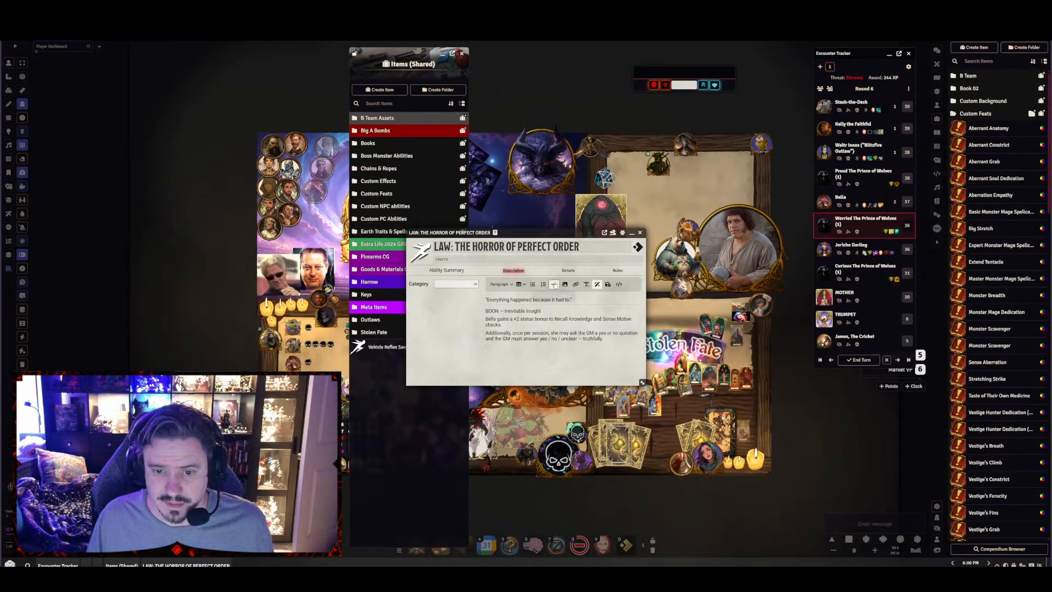
left_click(500, 284)
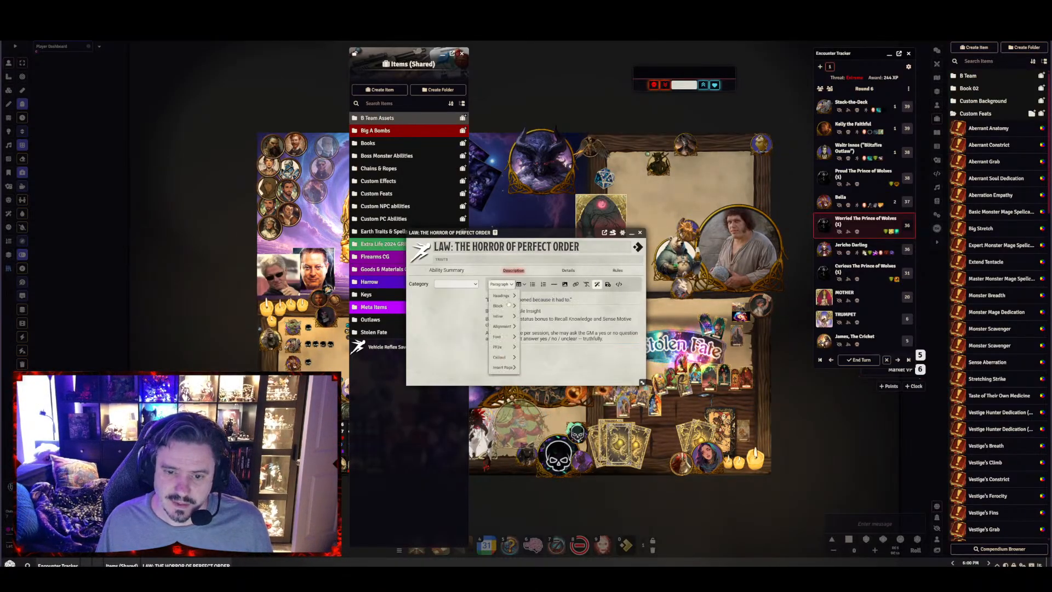
mouse_move(502, 310)
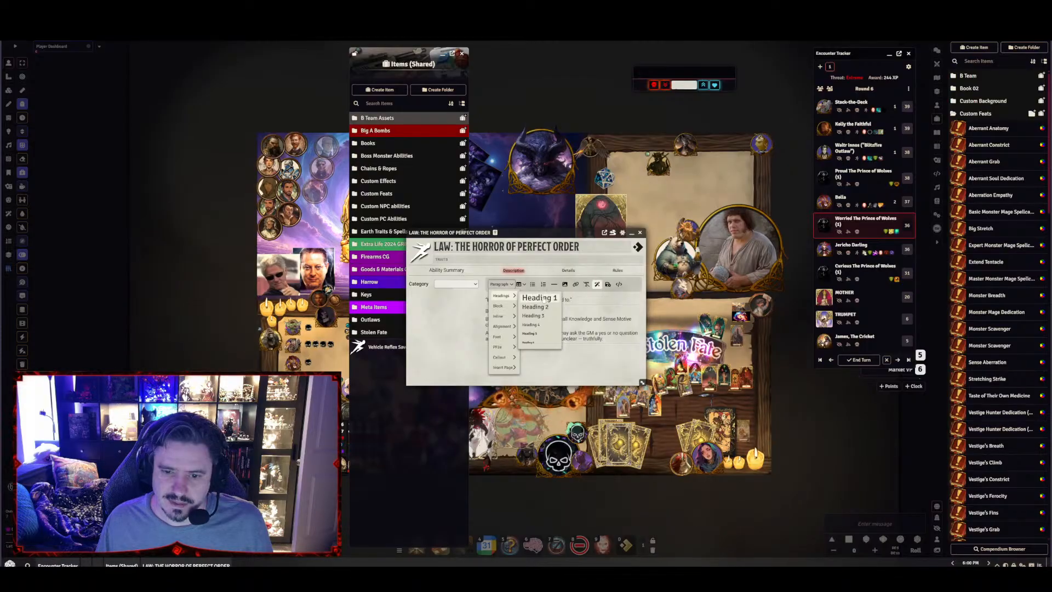
left_click(541, 299)
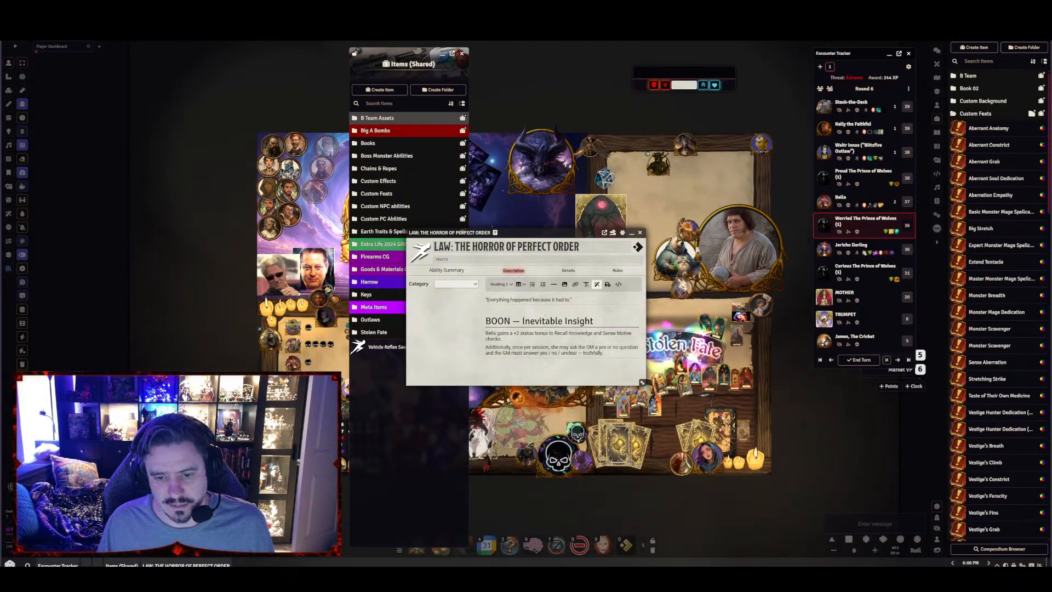
Add the "BANE — Paralysis of Foreknowledge" section below the boon text and clear its bold and italic formatting
left_click(490, 361)
key("Return")
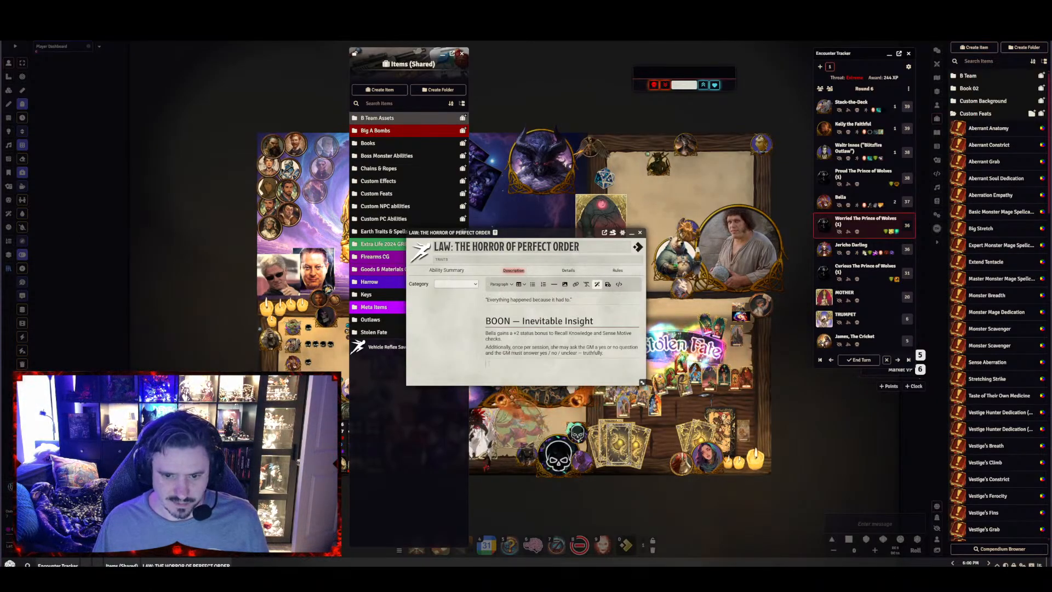
type("BANE — Paralysis of Foreknowledge When Bella rolls initiative, she must succeed at a Will save (moderate DC) or be slowed 1 for the first round. Narrative weight: Knowing the script makes action… harder Choice feels hollow when you can see the rails")
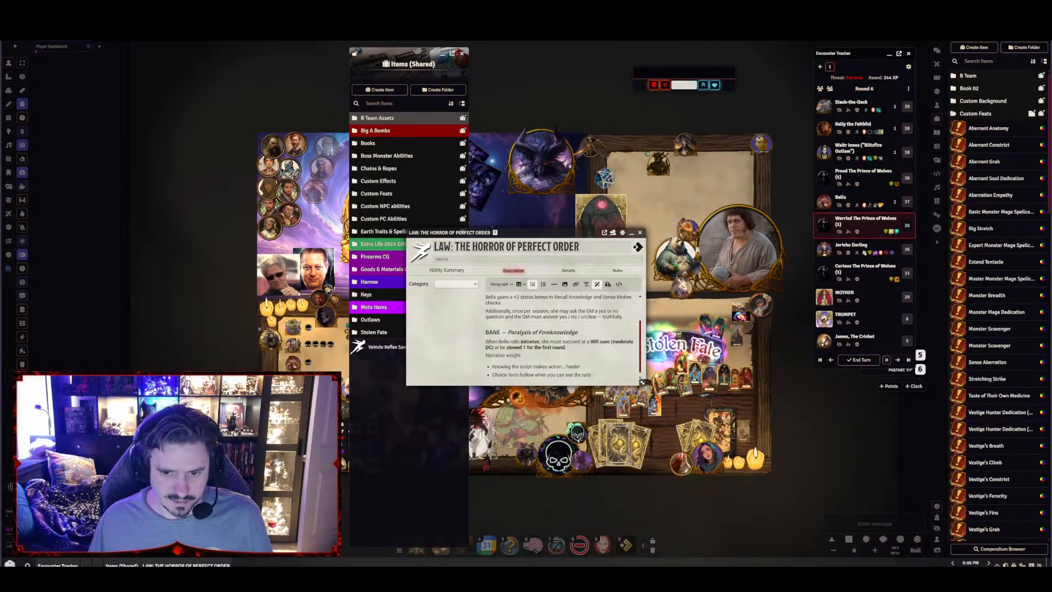
left_click_drag(597, 375, 600, 303)
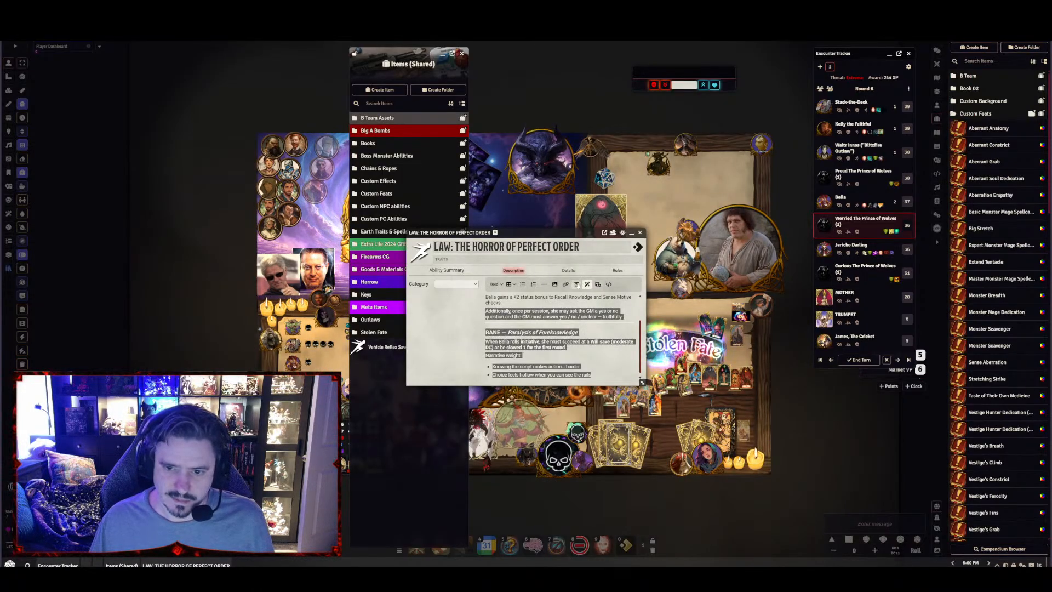
left_click(576, 284)
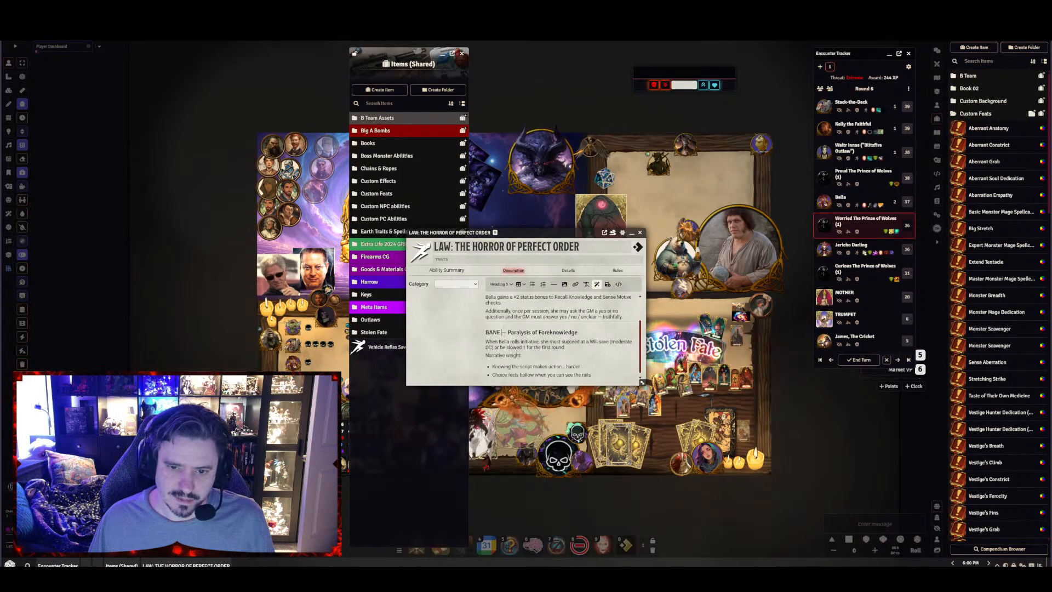
Format the "BANE — Paralysis of Foreknowledge" line as Heading 1
scroll(547, 329, "up", 2)
scroll(548, 328, "down", 2)
left_click(501, 284)
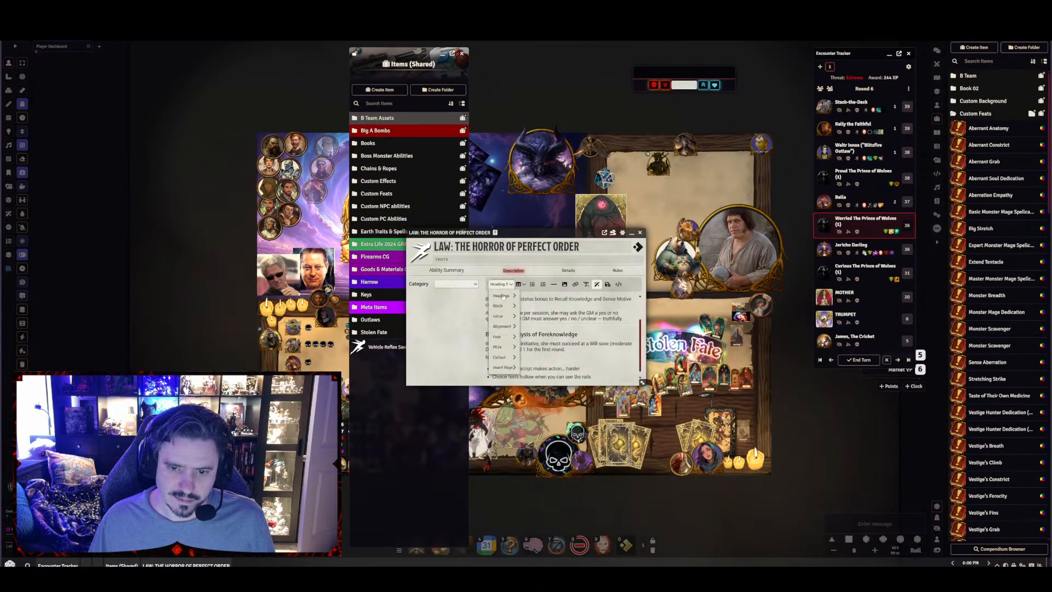
mouse_move(502, 299)
left_click(539, 297)
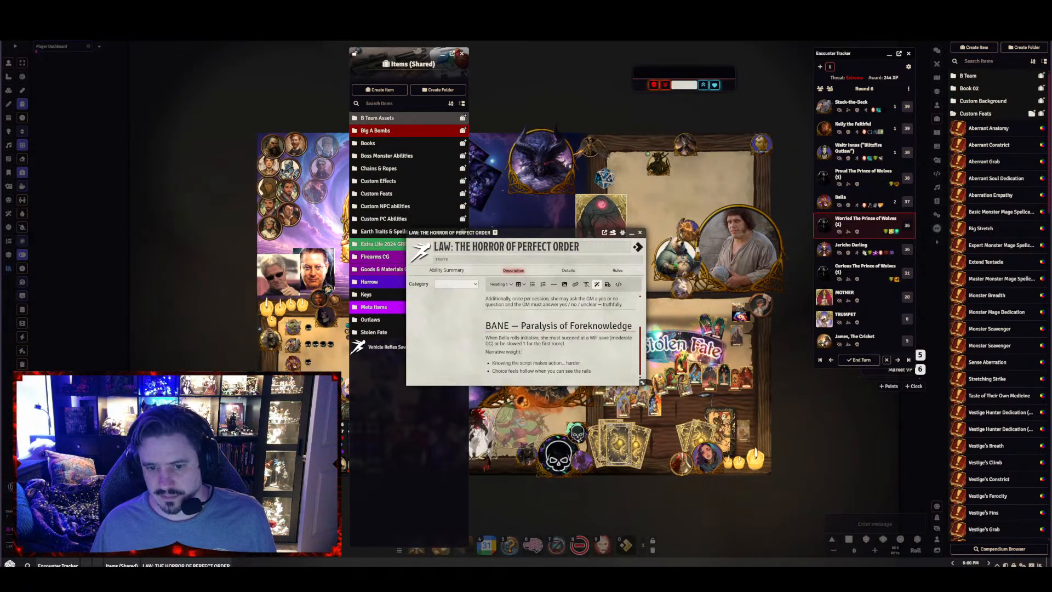
Save the finished description with its boon and bane sections and move the ability's sheet higher on the canvas
scroll(561, 334, "up", 1)
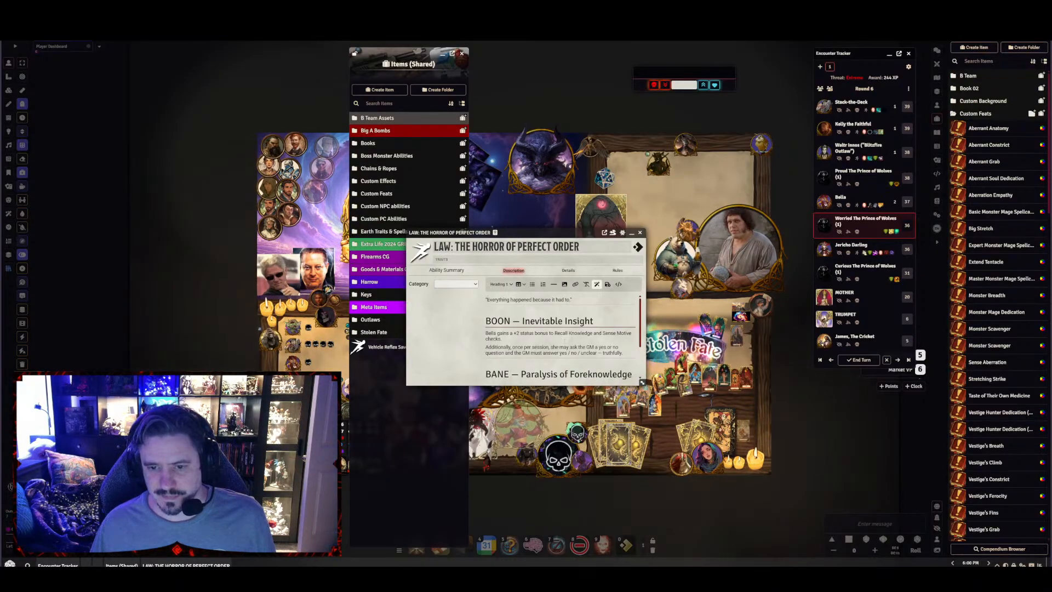
scroll(561, 334, "down", 1)
scroll(602, 307, "up", 1)
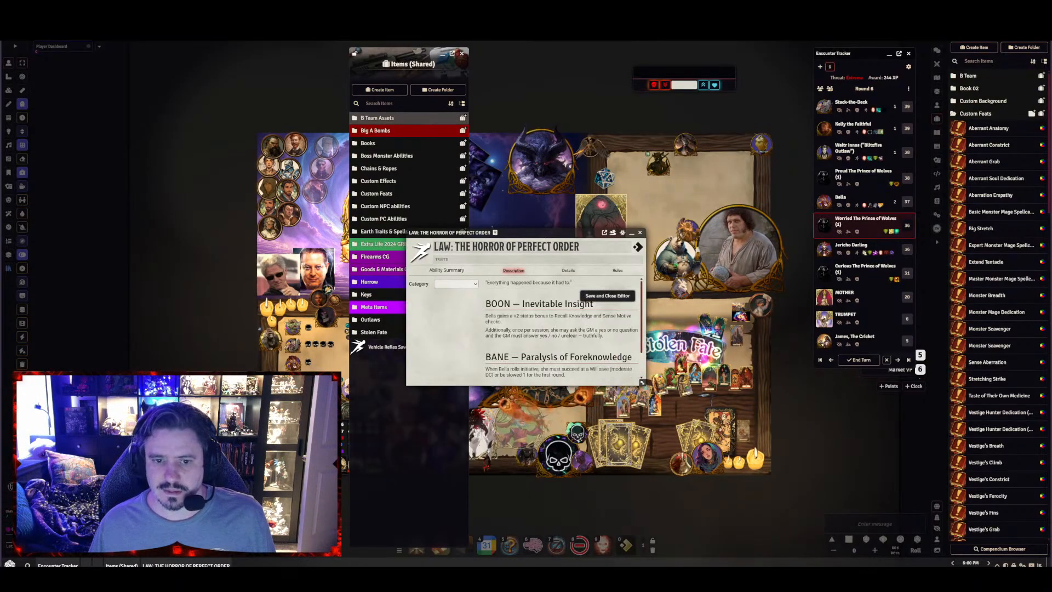
left_click_drag(533, 235, 541, 76)
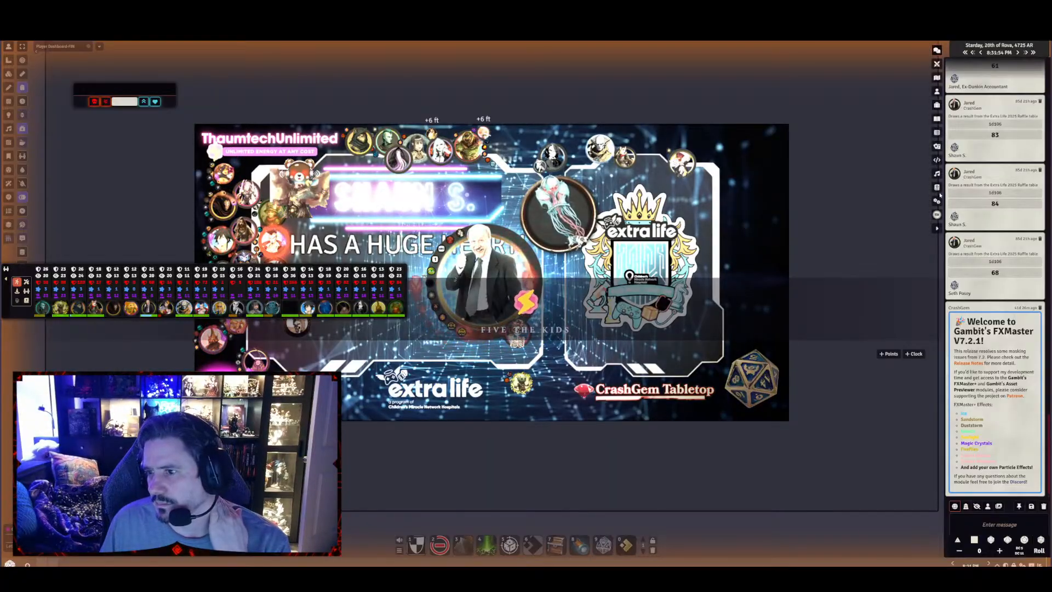
In the Extra Life world, search compendiums for "cras", open CrashFinder's Items (Shared) beside the sidebar, and show the world's items
left_click(937, 187)
left_click(974, 76)
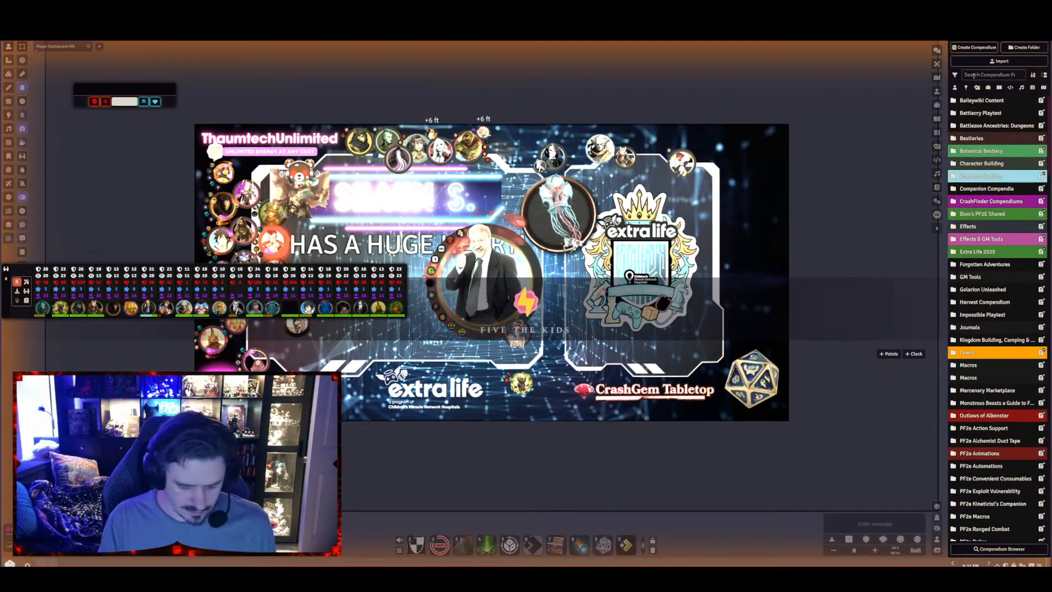
type("cras")
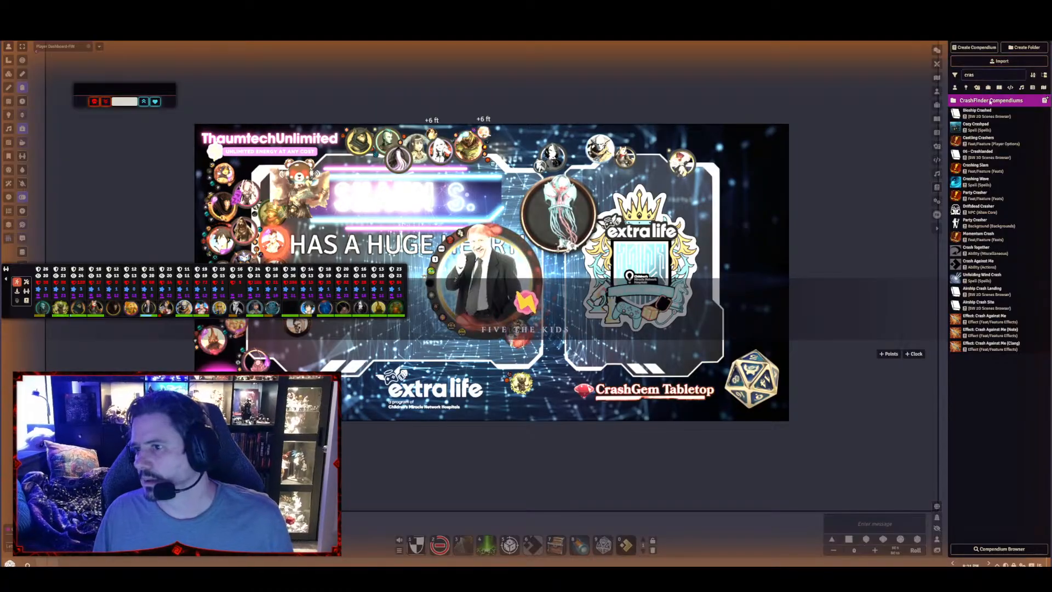
left_click(1000, 145)
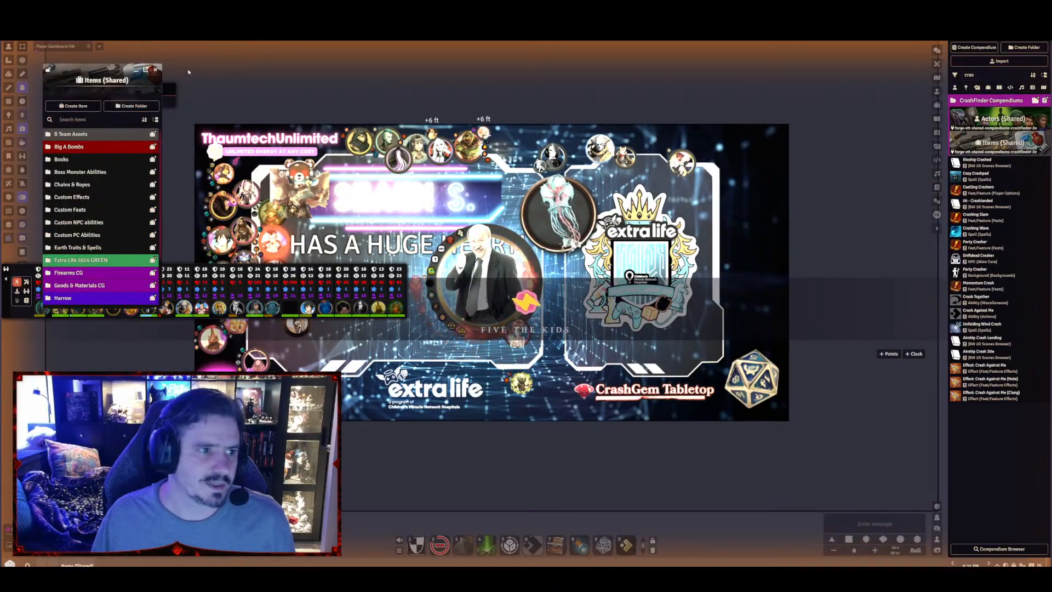
left_click_drag(109, 70, 655, 47)
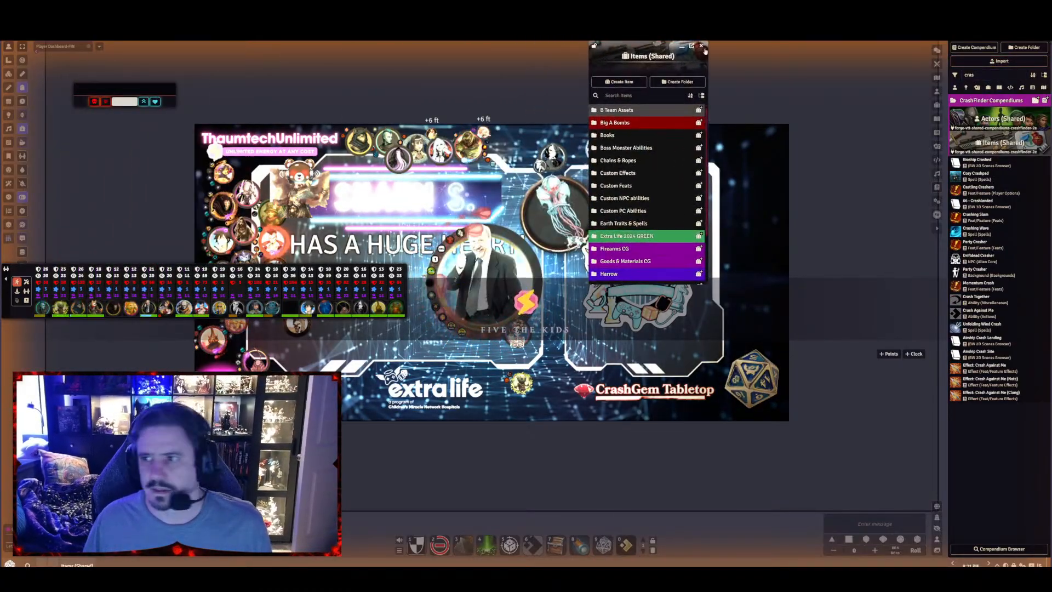
left_click(936, 105)
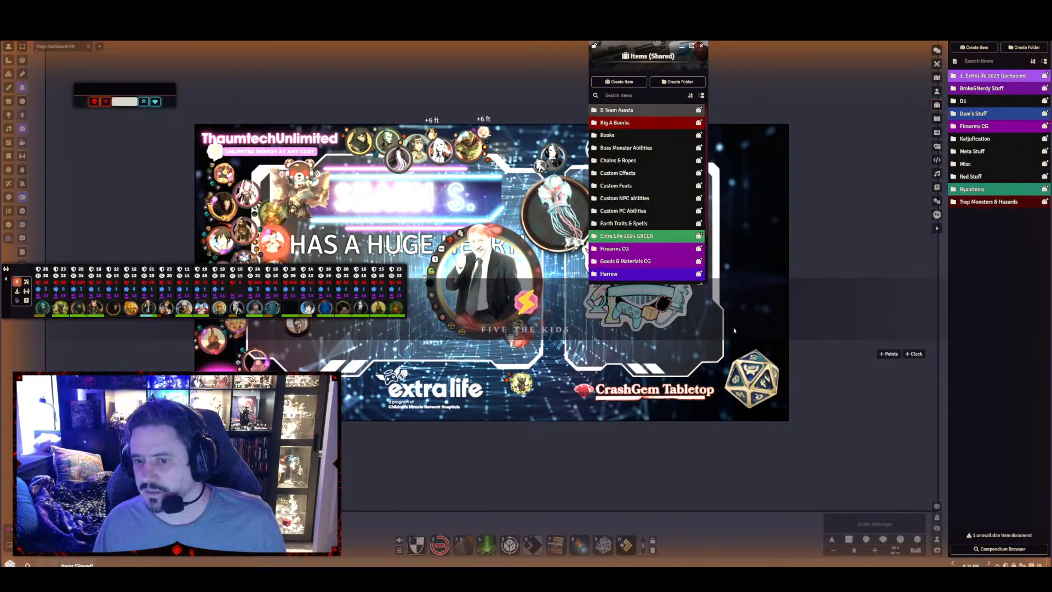
Move the Broke&Nerdy Stuff folder into 1. ExtraLife 2025 Gachapons and move Extra Life 2024 GREEN out to the top level
scroll(647, 253, "down", 2)
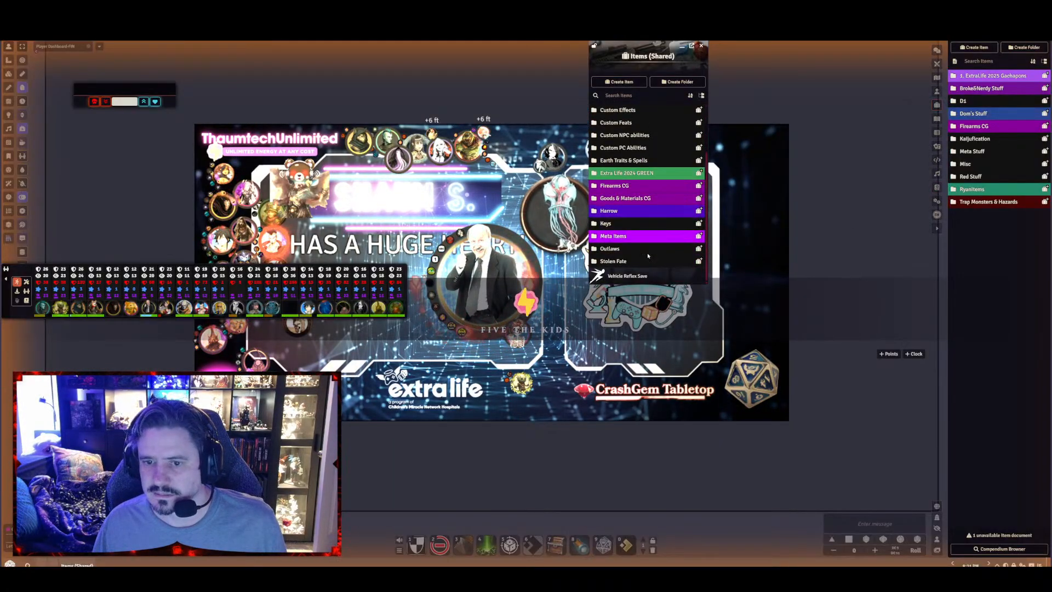
scroll(647, 250, "up", 2)
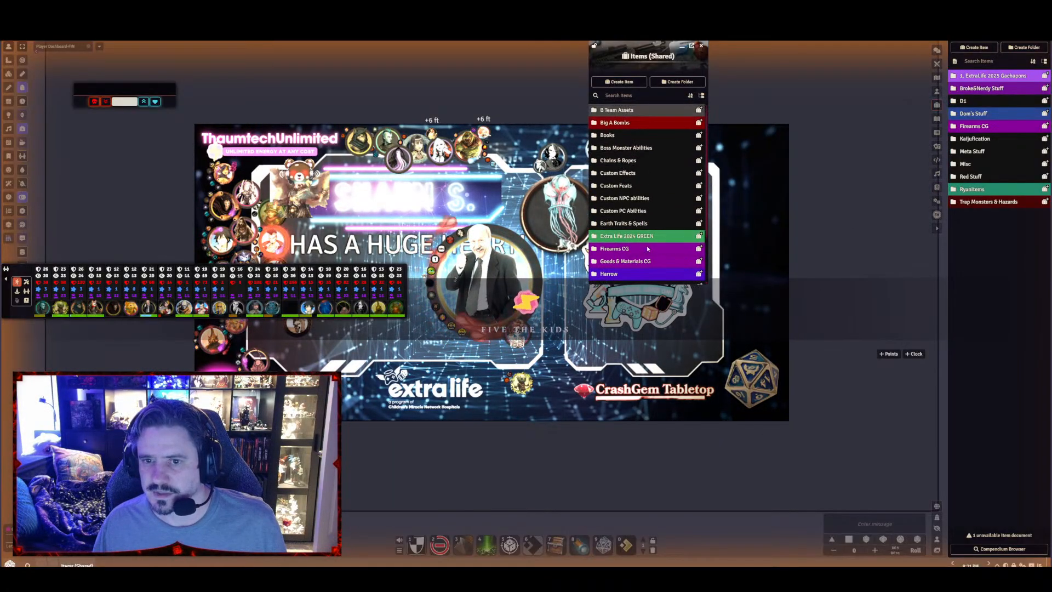
left_click(1000, 76)
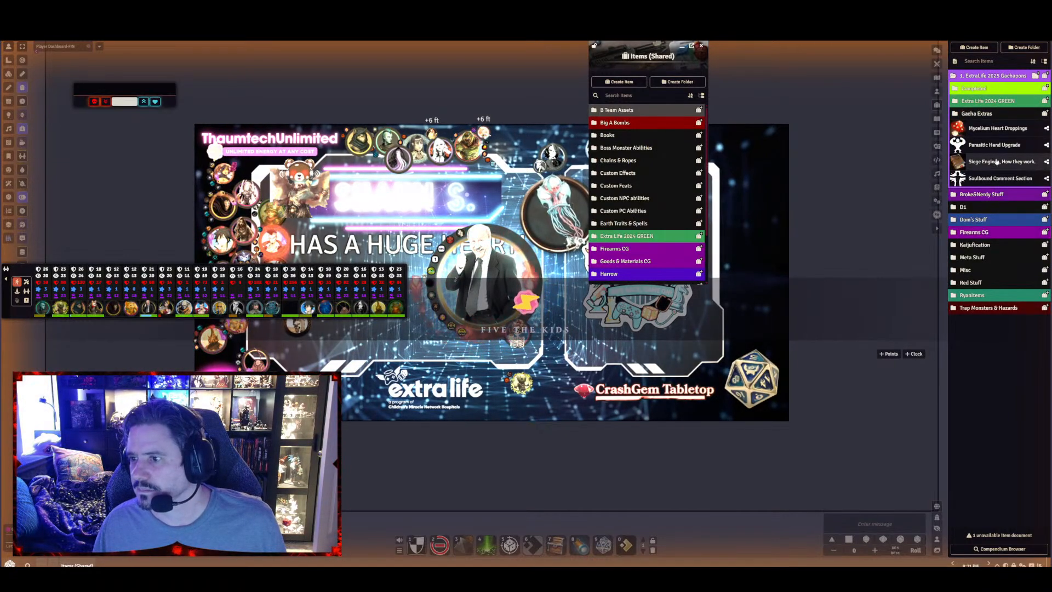
left_click_drag(983, 194, 1002, 78)
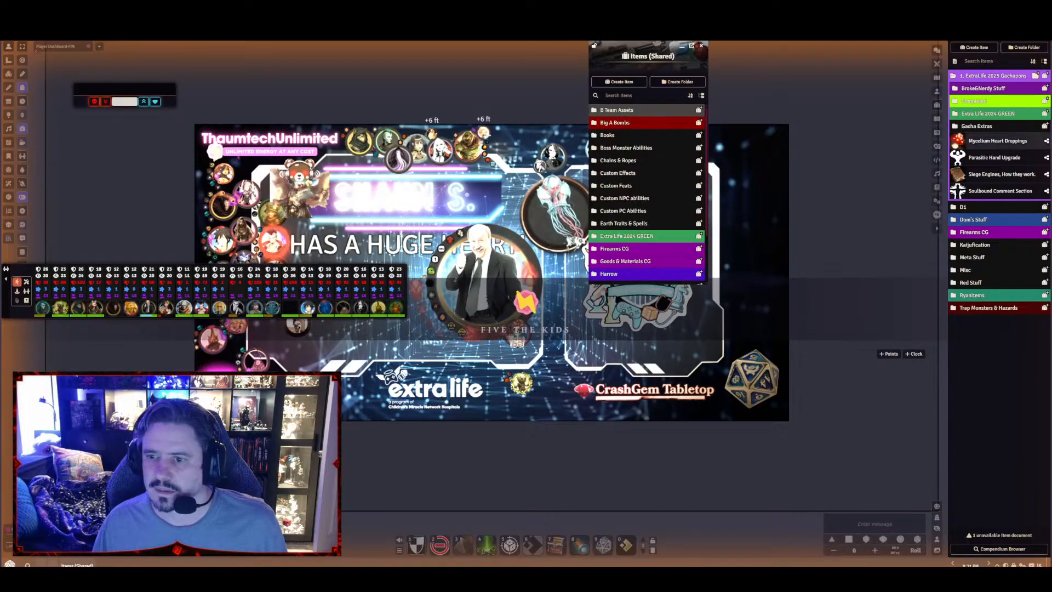
left_click_drag(986, 113, 1013, 369)
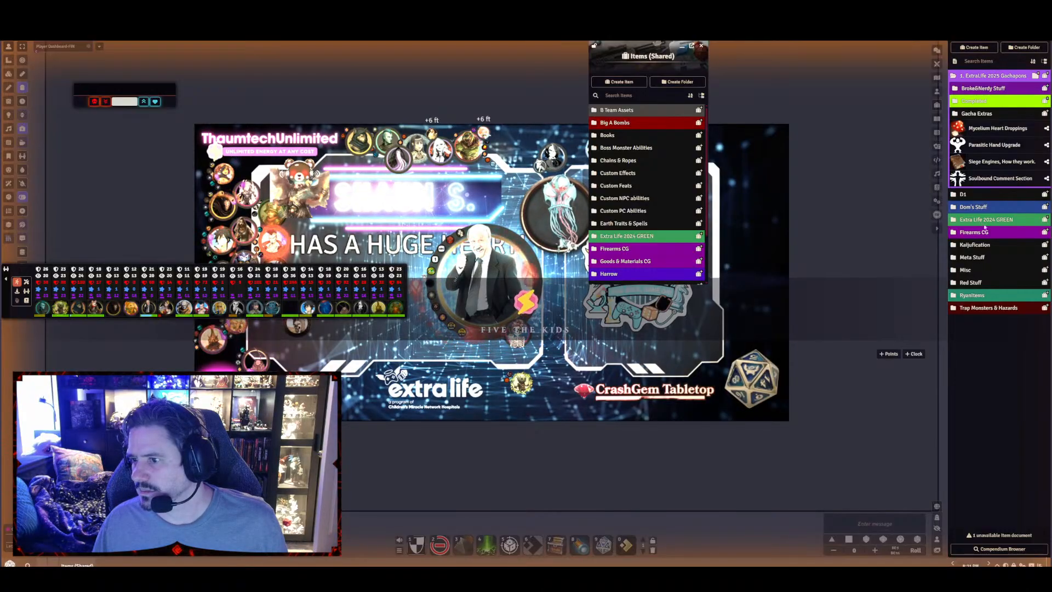
Check the blue folder containing Monster Hunter Weapons and try to move the whole folder into 1. ExtraLife 2025 Gachapons
left_click(977, 207)
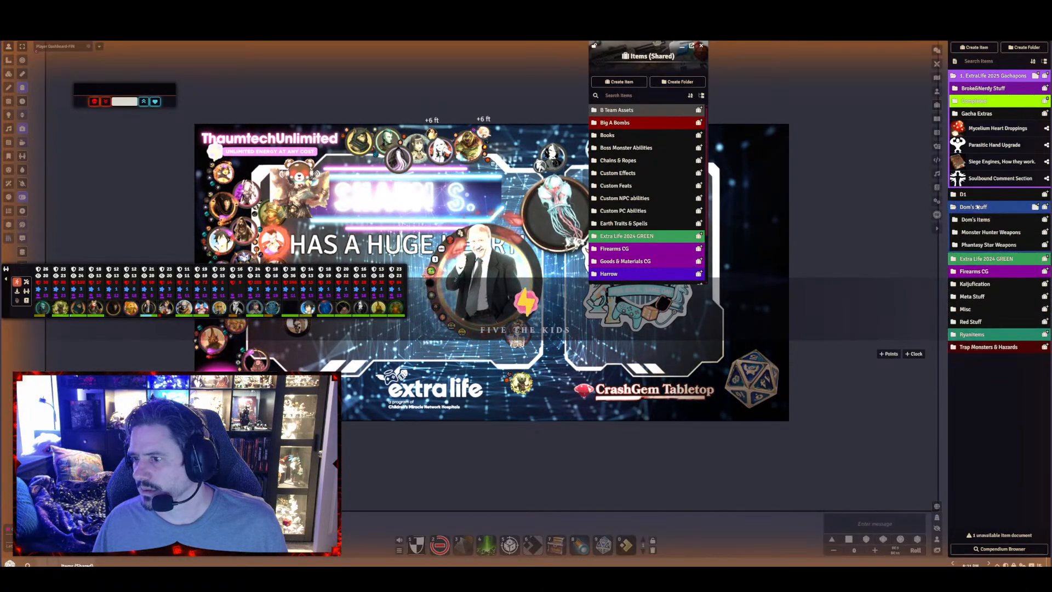
left_click(977, 207)
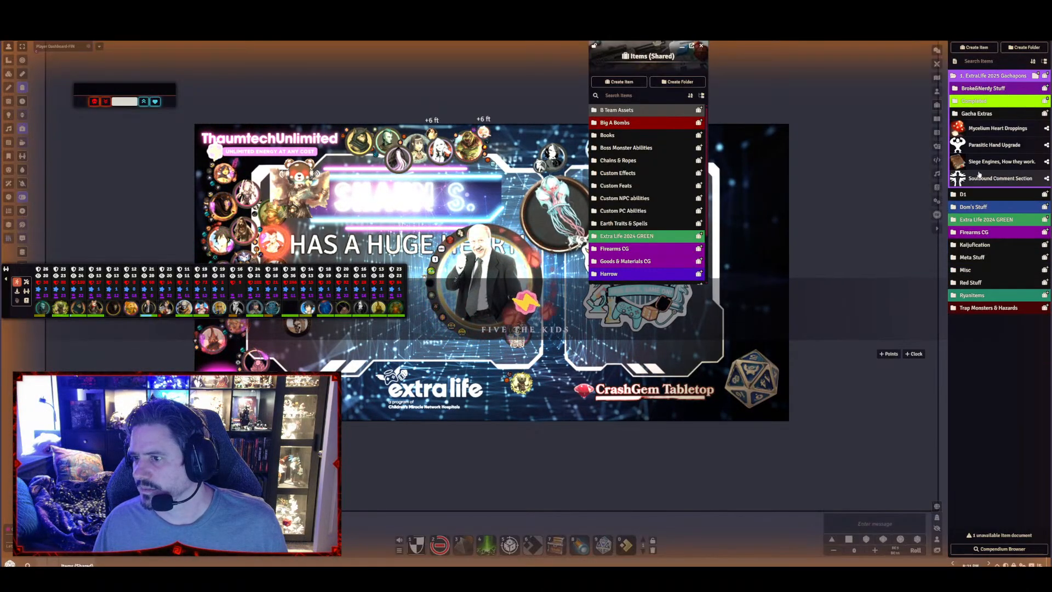
left_click(978, 208)
left_click(984, 233)
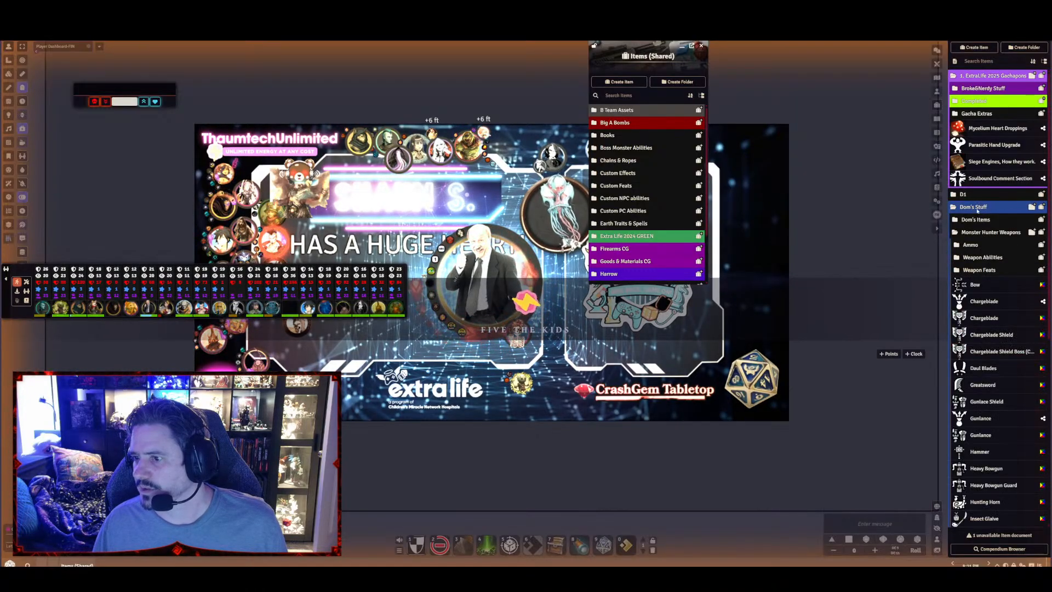
left_click(976, 207)
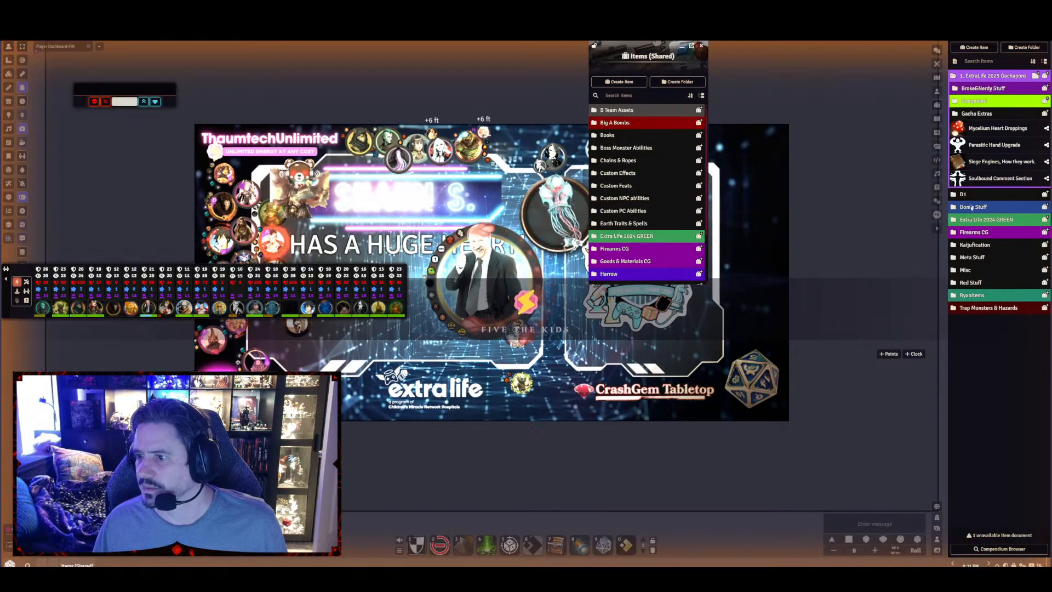
left_click_drag(972, 207, 989, 77)
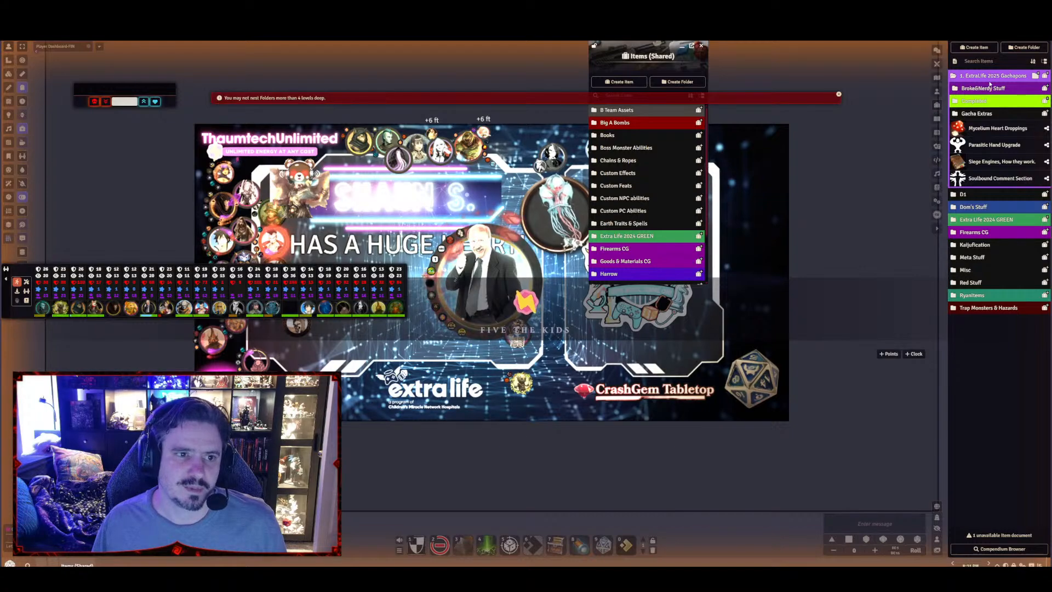
Move the blue folder's three subfolders, including Monster Hunter Weapons and Phantasy Star Weapons, individually into 1. ExtraLife 2025 Gachapons
left_click(975, 207)
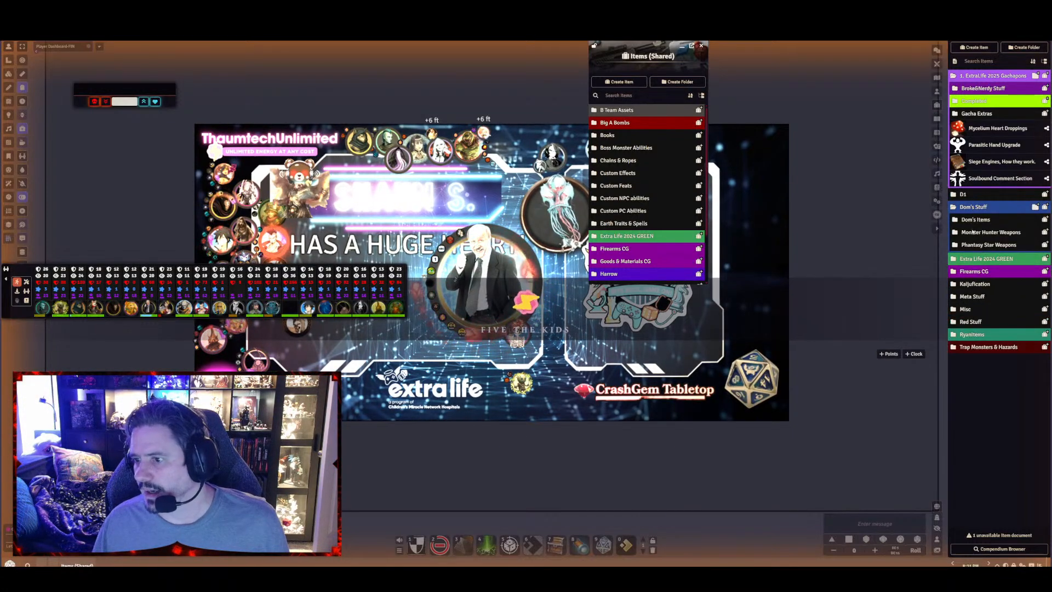
left_click_drag(970, 221, 989, 79)
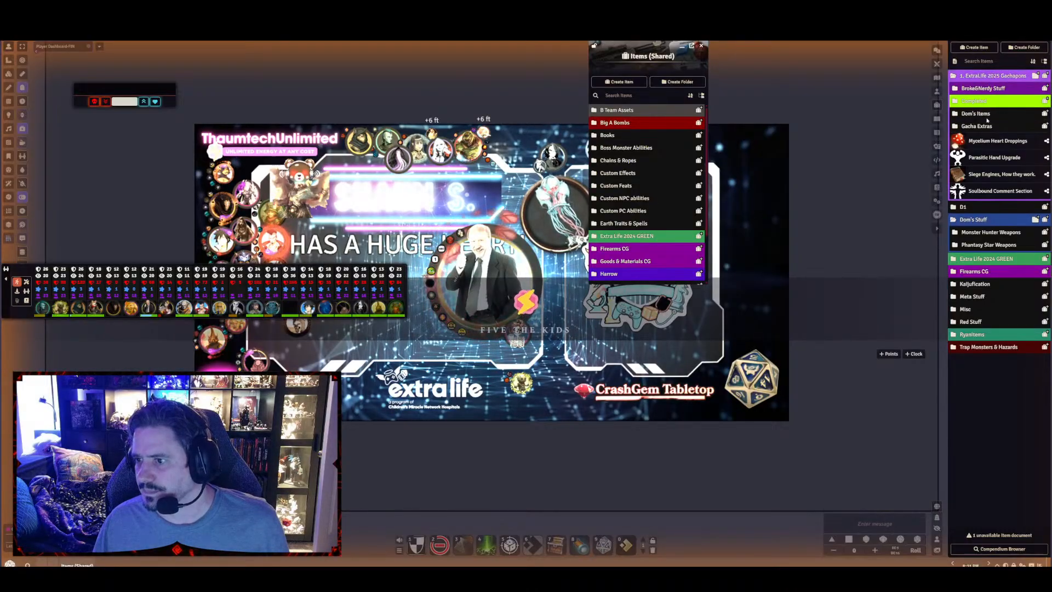
left_click_drag(980, 231, 996, 79)
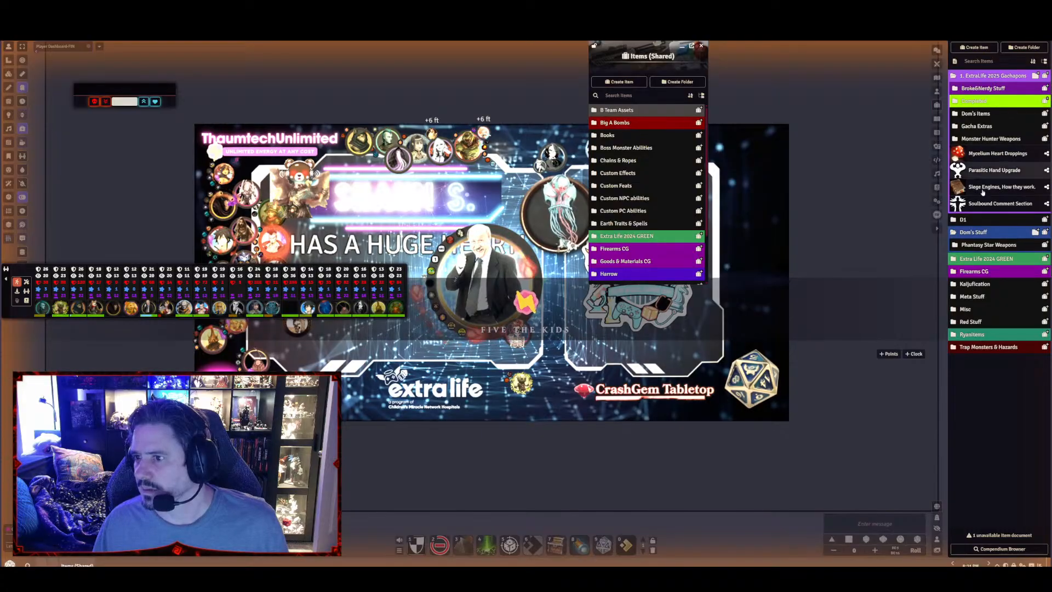
left_click_drag(989, 244, 986, 89)
Check the contents of the Kaijufication and Meta Stuff folders and move both into 1. ExtraLife 2025 Gachapons
left_click(964, 232)
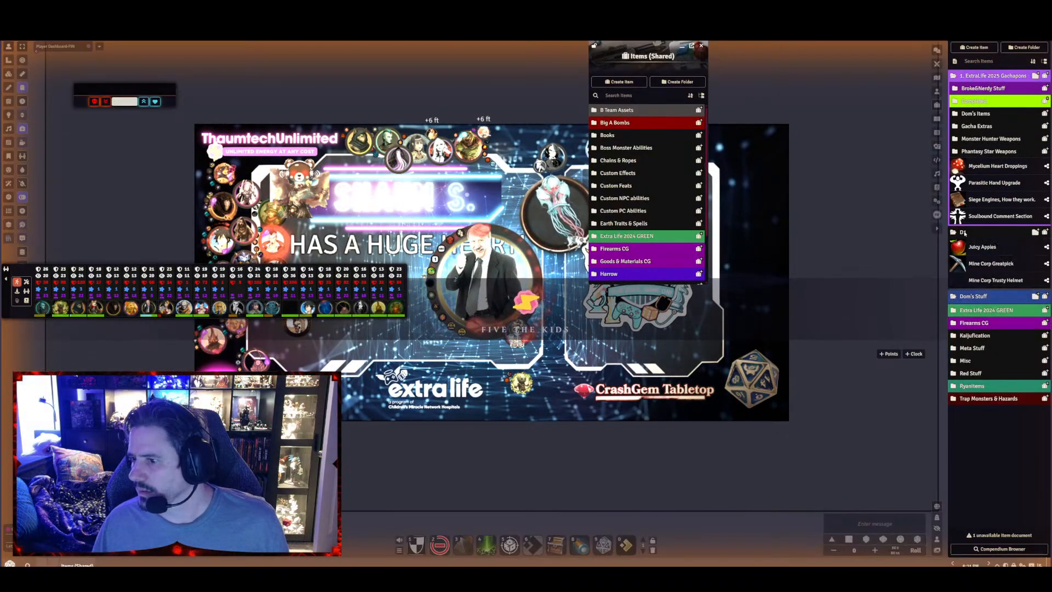
left_click(964, 232)
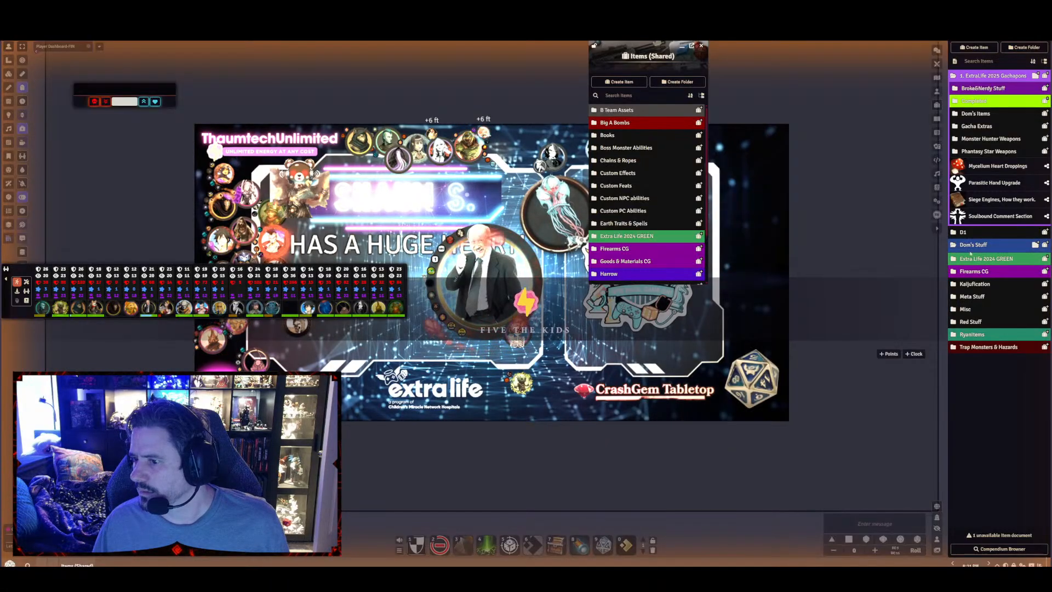
left_click(974, 284)
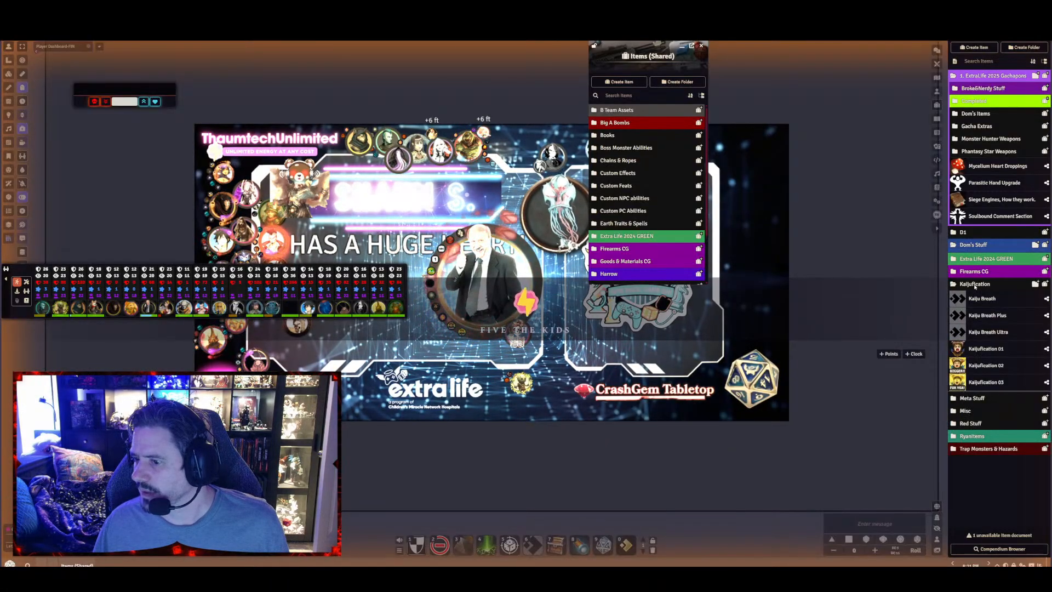
left_click(974, 285)
left_click_drag(974, 284, 989, 80)
left_click(975, 297)
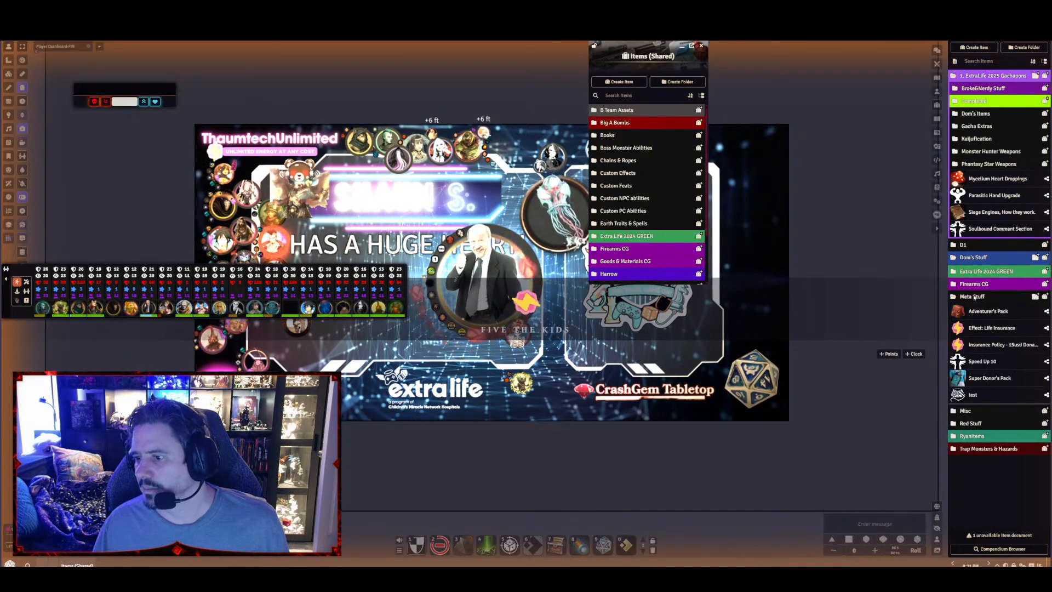
left_click(975, 296)
left_click_drag(980, 291, 989, 77)
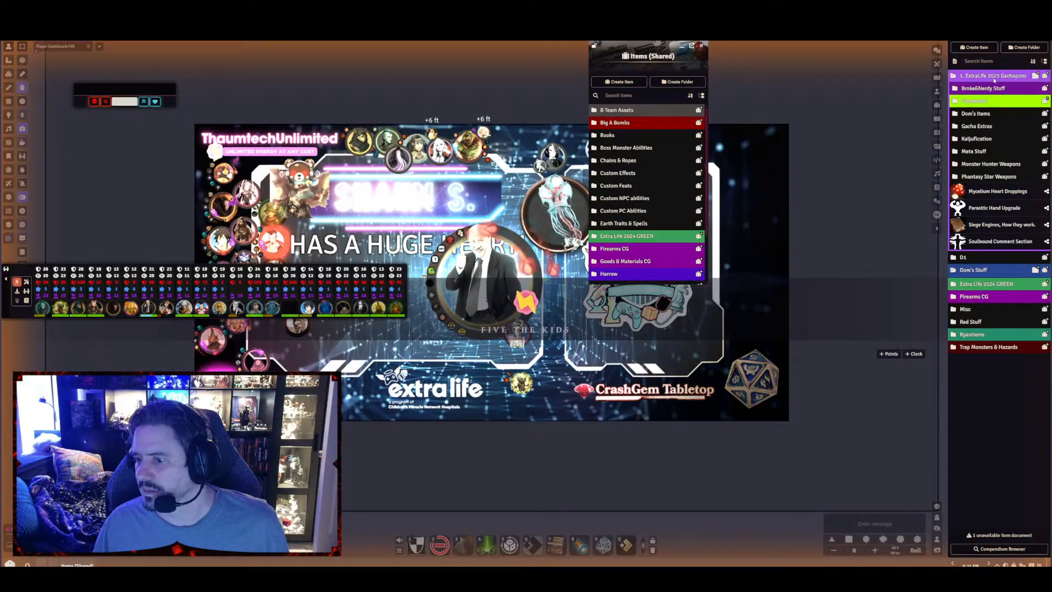
Check the contents of the teal items folder and move it into 1. ExtraLife 2025 Gachapons
left_click(971, 335)
left_click(970, 334)
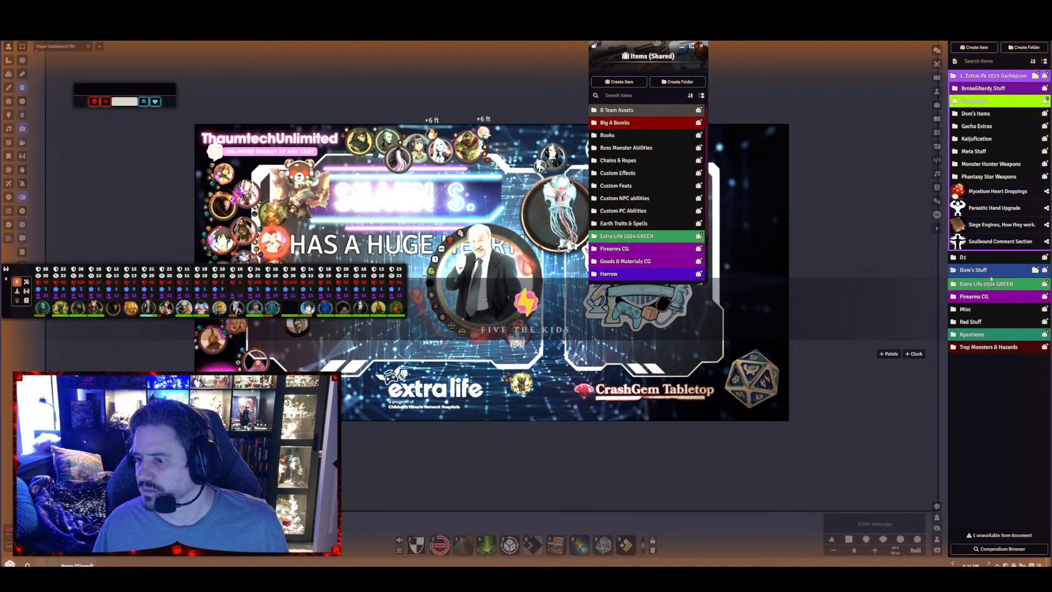
left_click(970, 334)
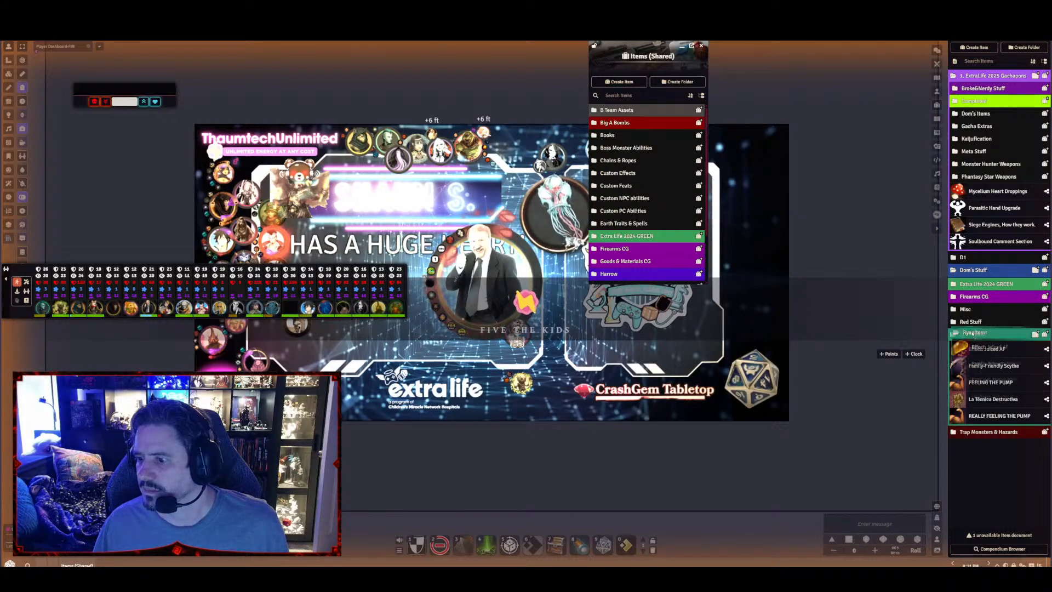
left_click_drag(971, 334, 964, 78)
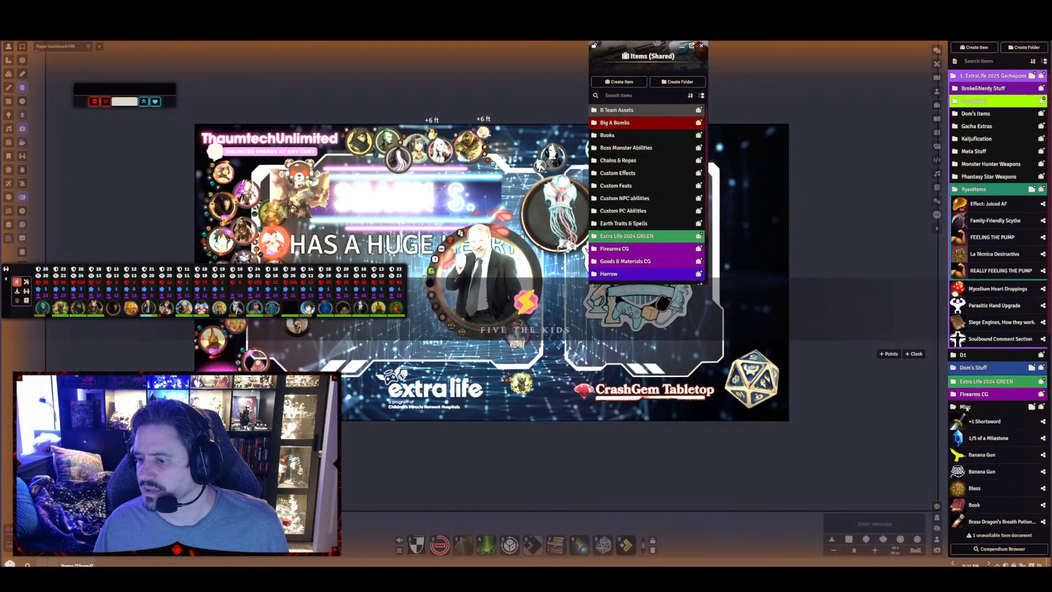
Look through the Misc folder's items and move the folder into 1. ExtraLife 2025 Gachapons
left_click(966, 406)
scroll(994, 455, "down", 3)
scroll(997, 462, "down", 4)
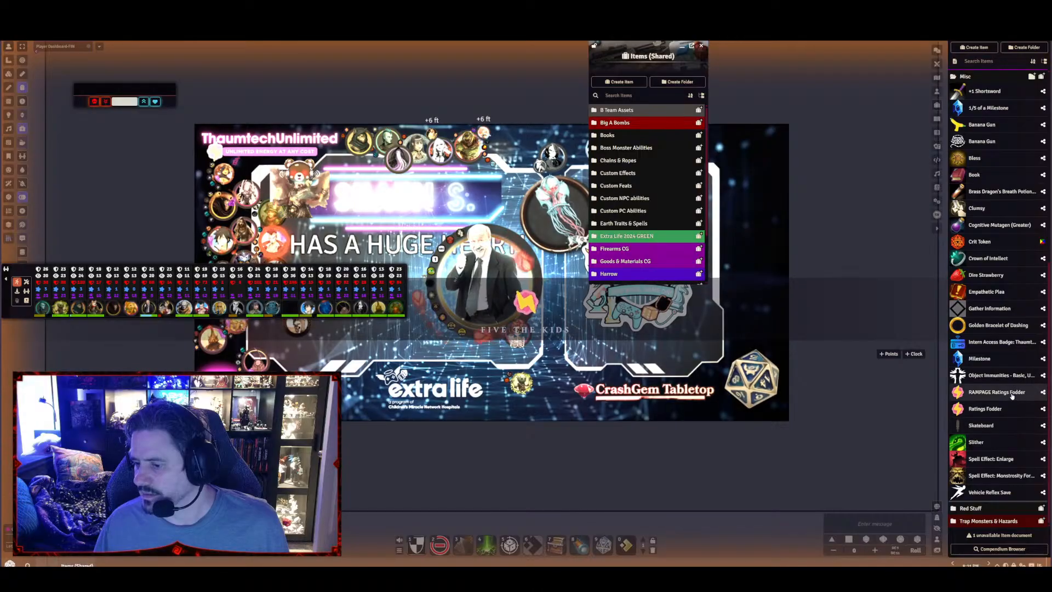
scroll(959, 413, "up", 7)
left_click(956, 409)
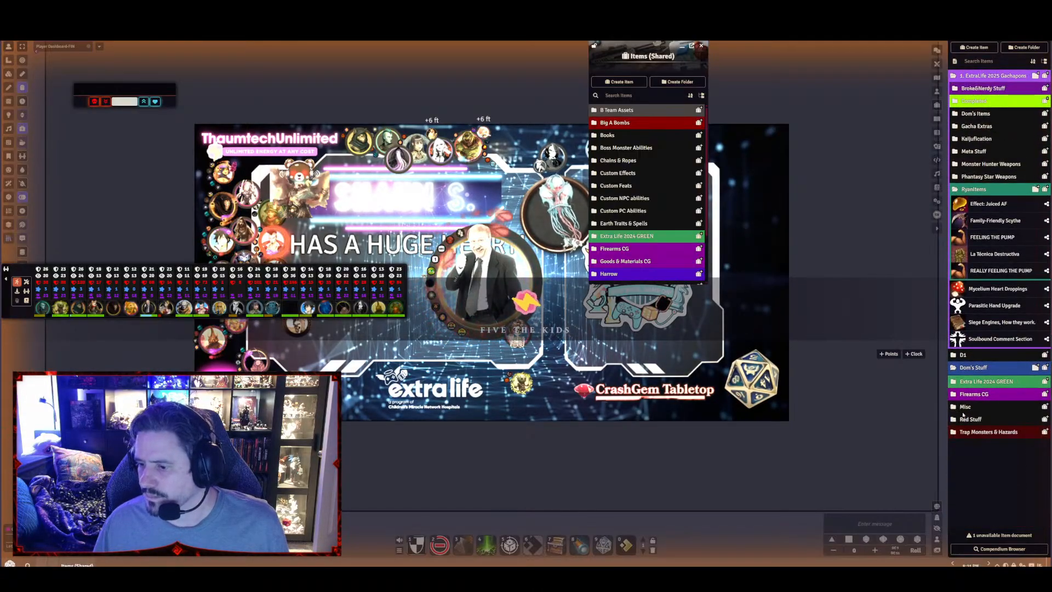
left_click_drag(1013, 257, 982, 107)
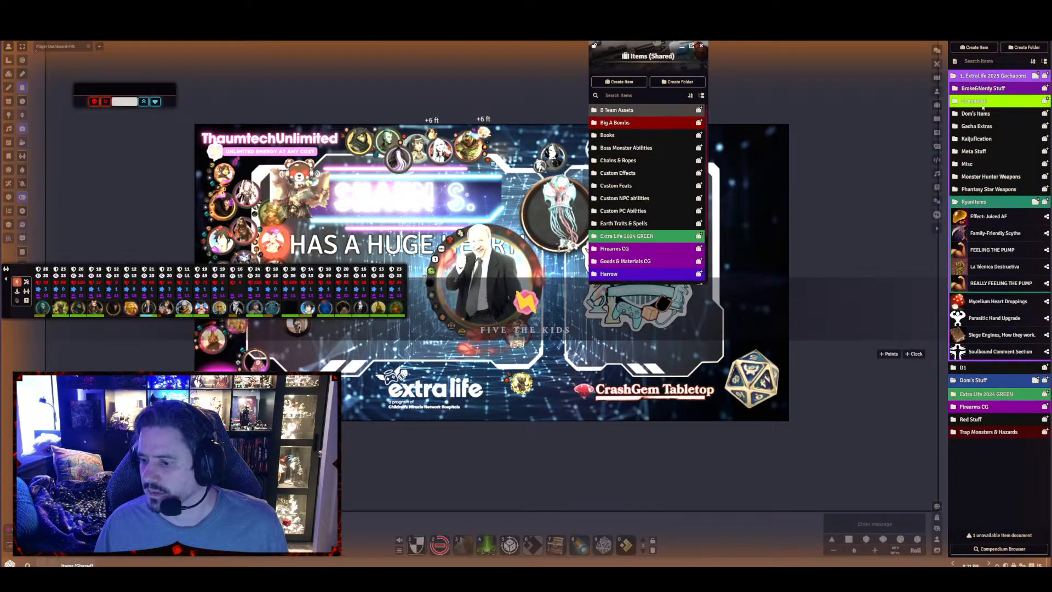
Move the Trap Monsters & Hazards and Red Stuff folders into 1. ExtraLife 2025 Gachapons
left_click(973, 432)
left_click_drag(974, 432, 993, 79)
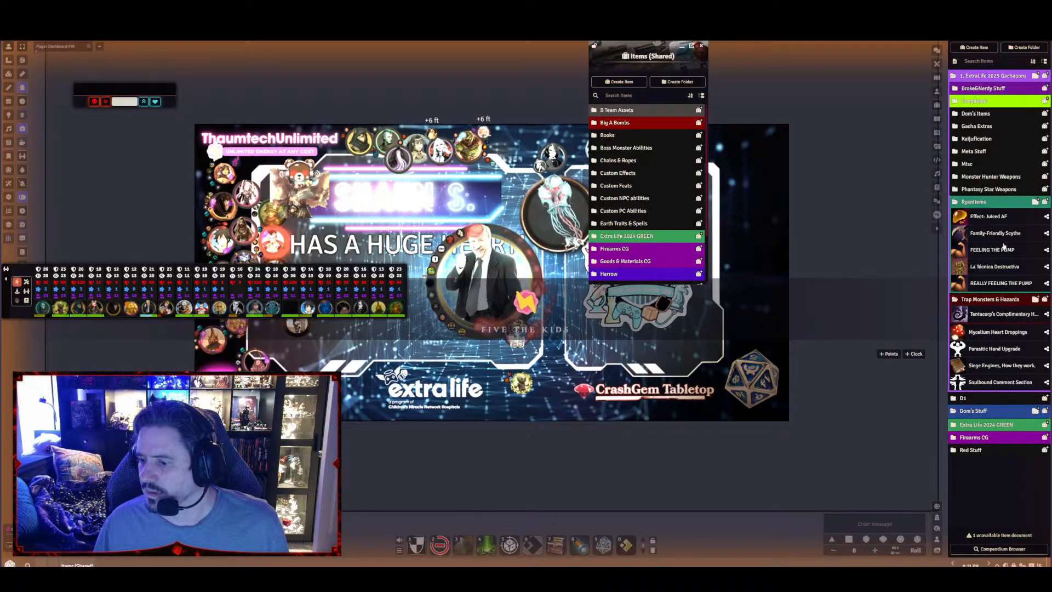
left_click(974, 450)
left_click(972, 450)
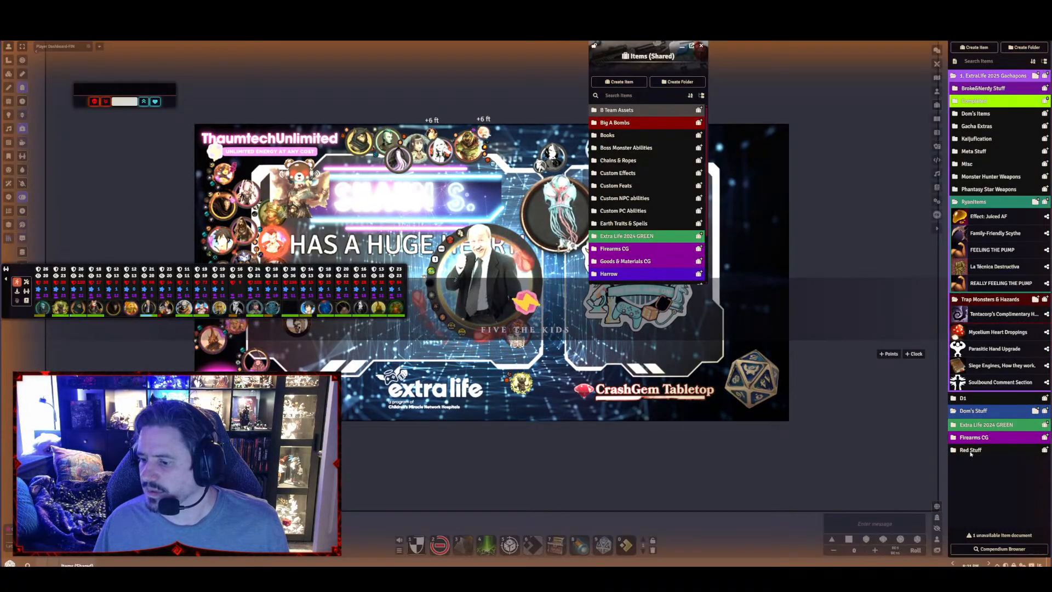
left_click_drag(975, 448, 978, 76)
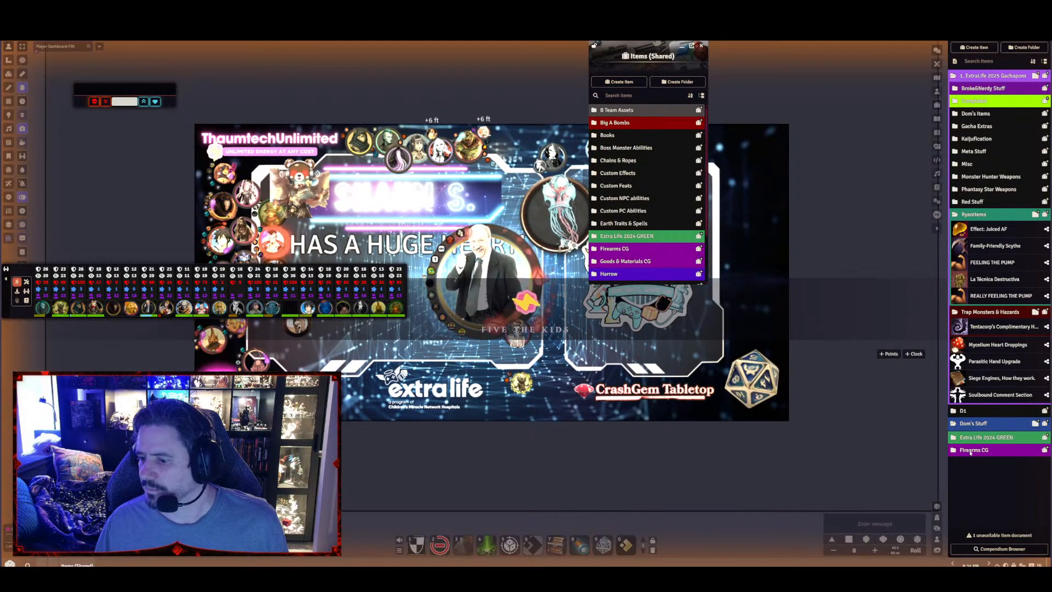
Check the D1 folder's items and move the folder into 1. ExtraLife 2025 Gachapons
left_click(962, 410)
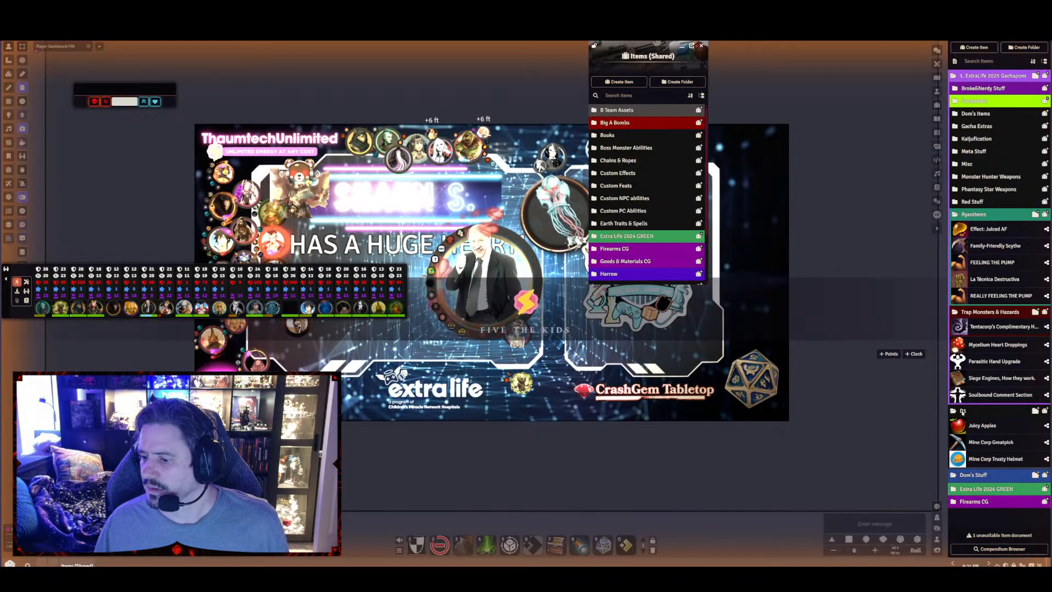
left_click(963, 411)
left_click_drag(973, 406, 988, 80)
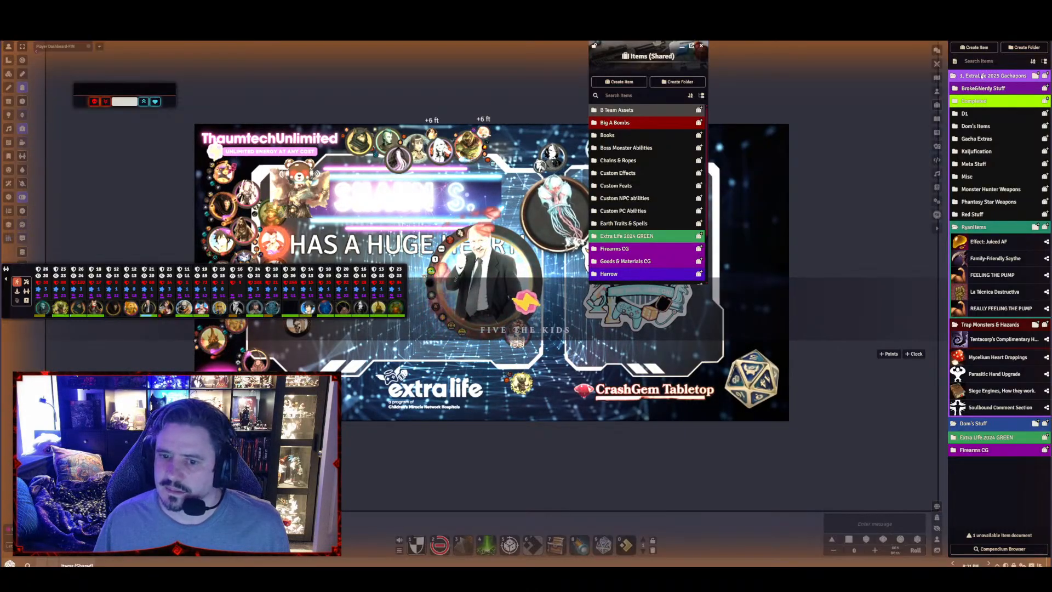
Try to transfer the whole 1. ExtraLife 2025 Gachapons folder into the Items (Shared) compendium
scroll(667, 205, "down", 1)
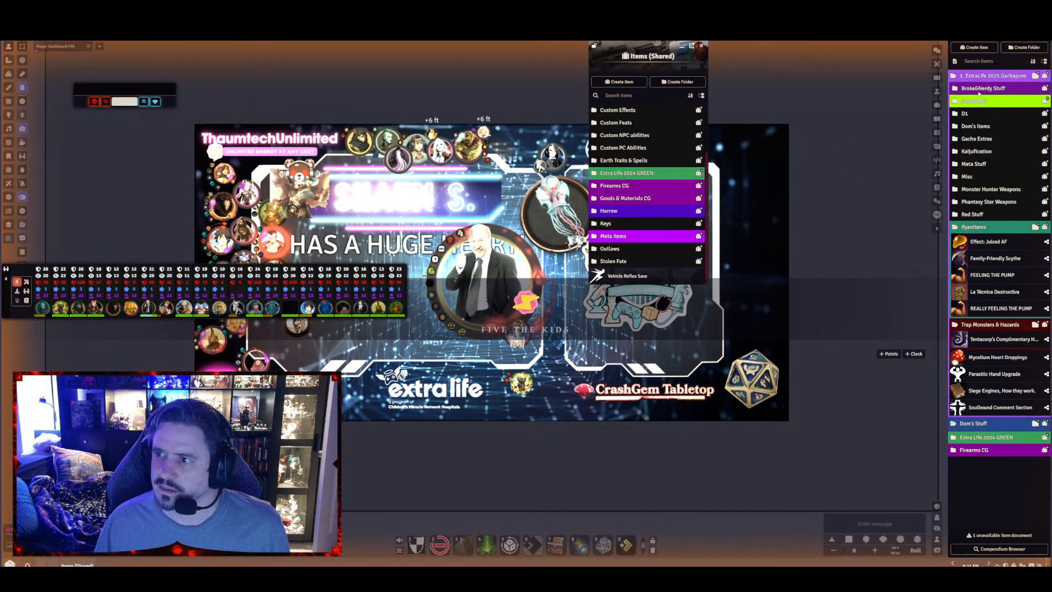
left_click_drag(976, 77, 631, 278)
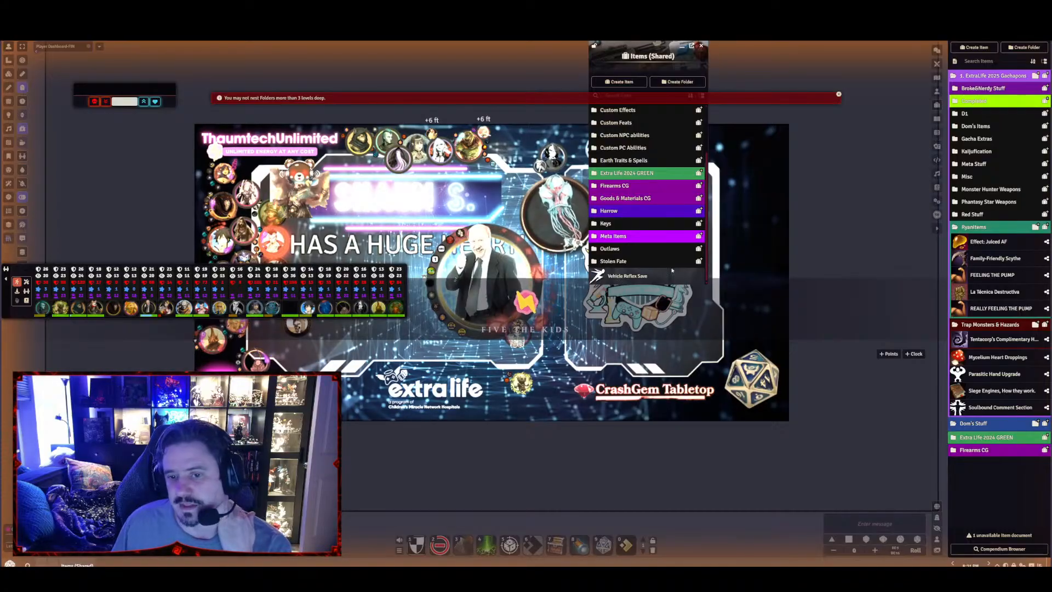
scroll(657, 241, "up", 1)
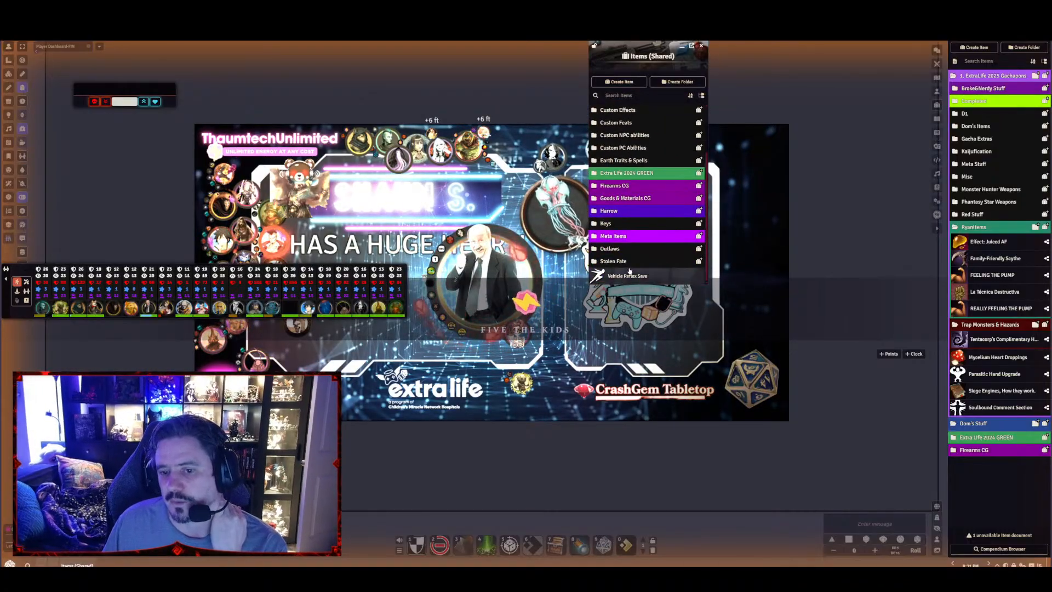
scroll(652, 234, "up", 1)
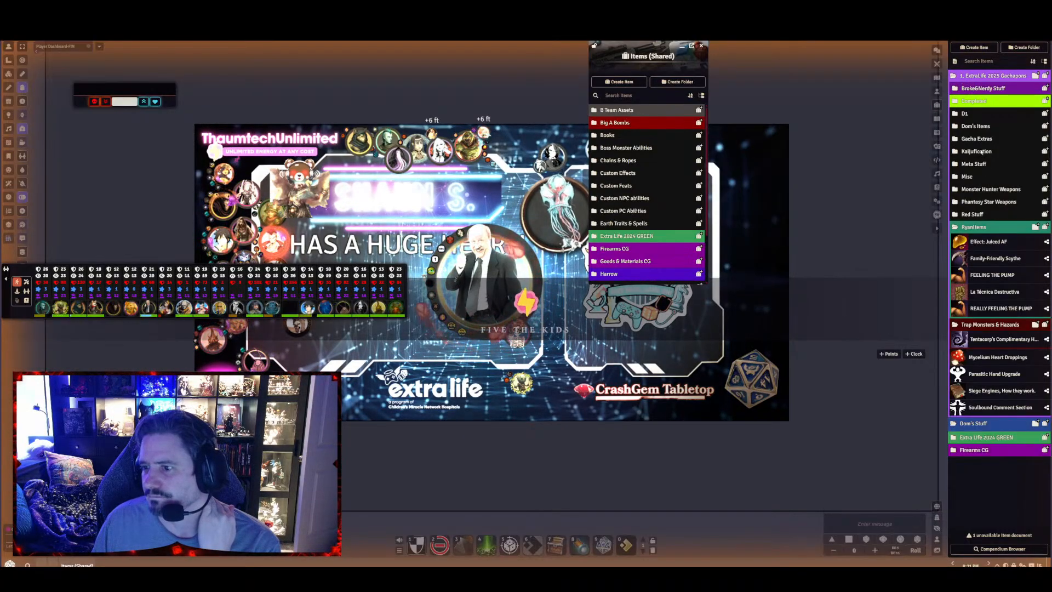
Check the subfolders of 1. ExtraLife 2025 Gachapons from the lime-green folder down to the one above Gacha Extras for nested folders
left_click(968, 102)
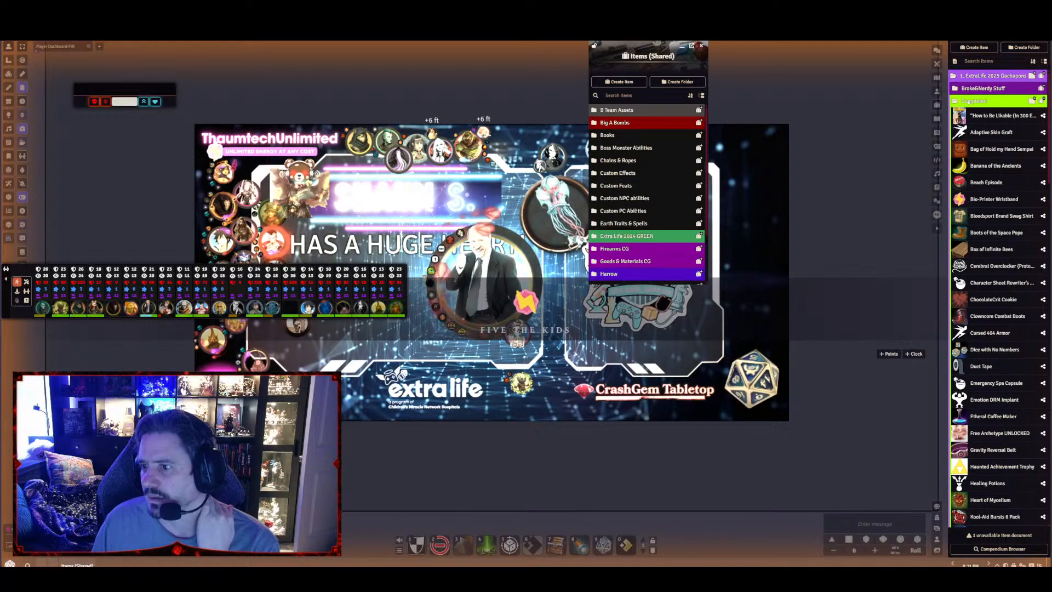
left_click(968, 101)
left_click(963, 114)
left_click(963, 113)
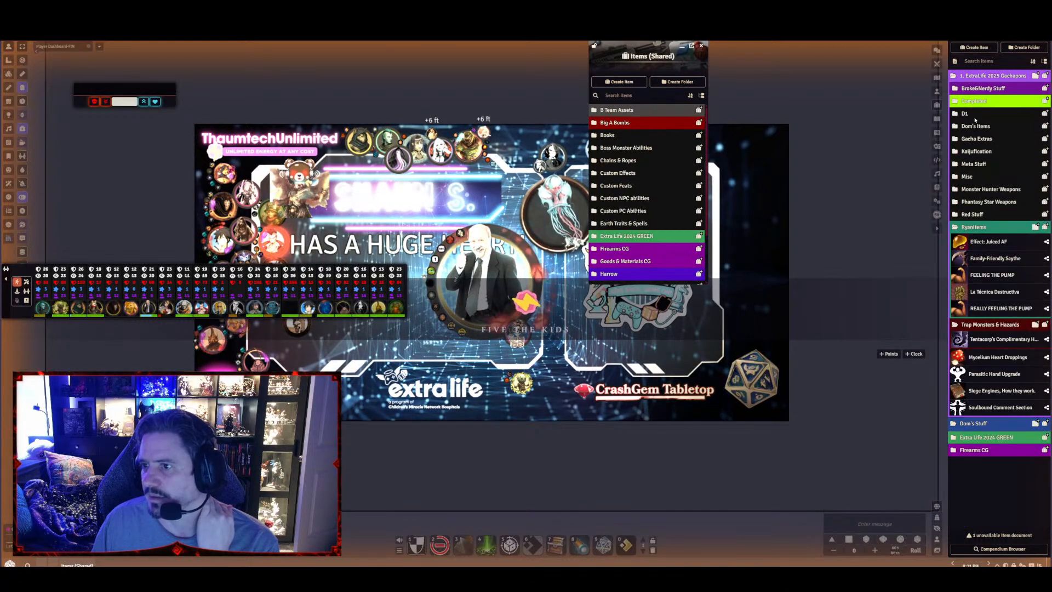
left_click(971, 126)
left_click(970, 126)
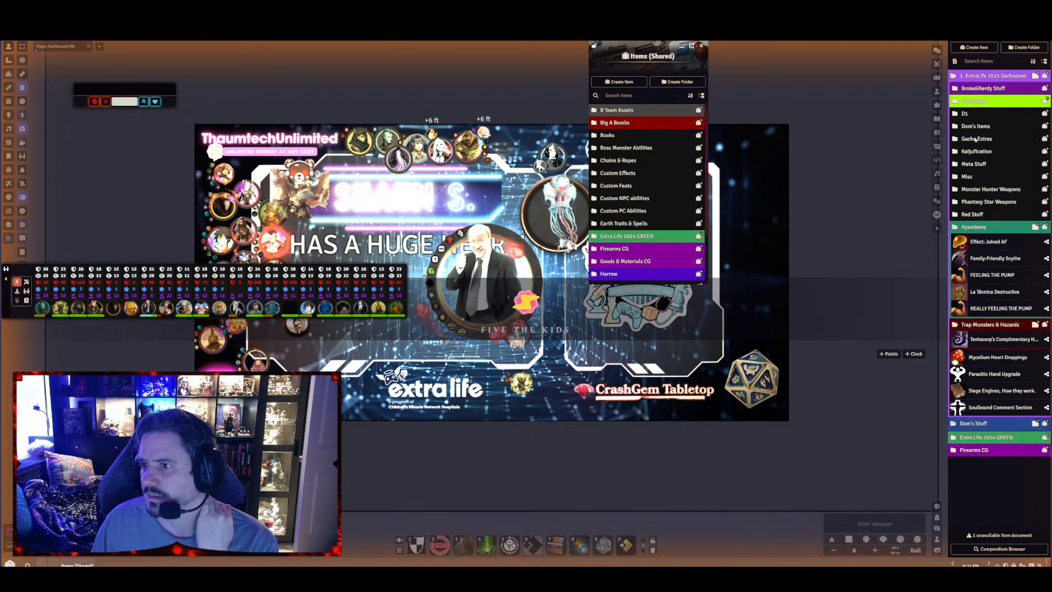
Move the Monster Master Belt folder out of Gacha Extras and directly into 1. ExtraLife 2025 Gachapons
left_click(976, 139)
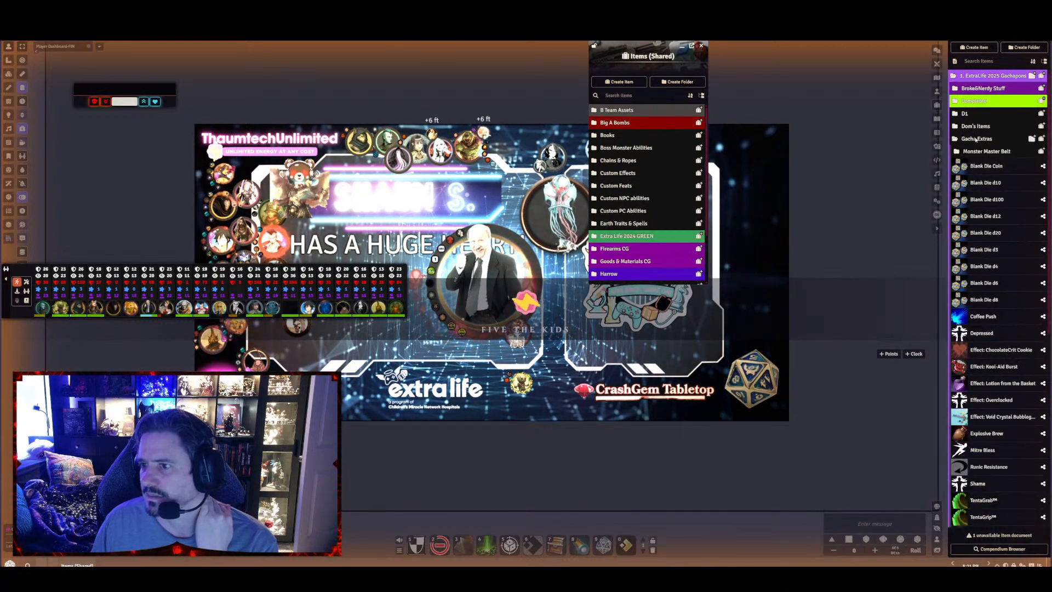
left_click(987, 152)
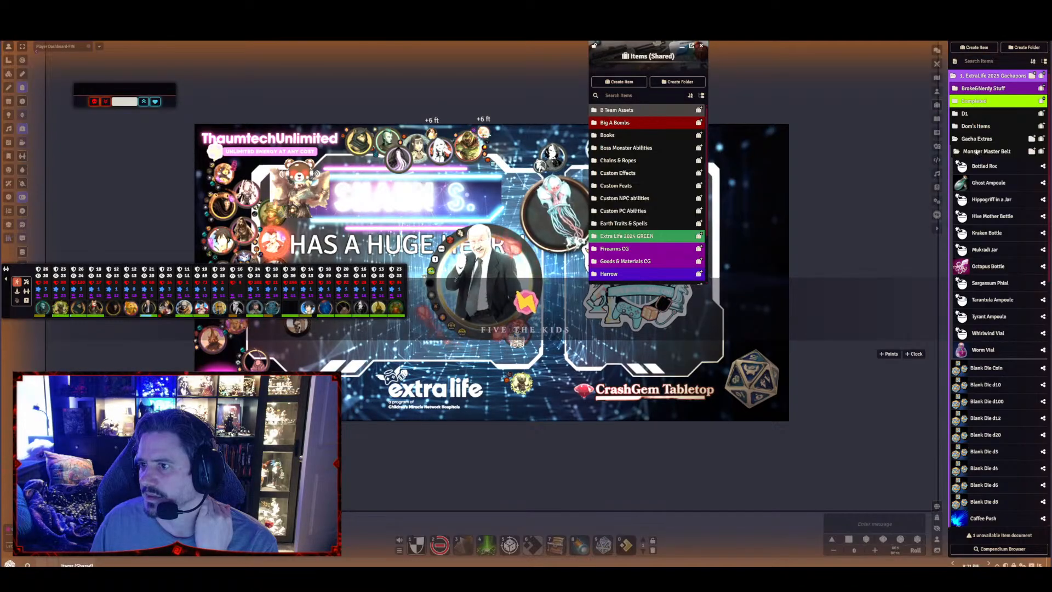
left_click_drag(977, 152, 971, 91)
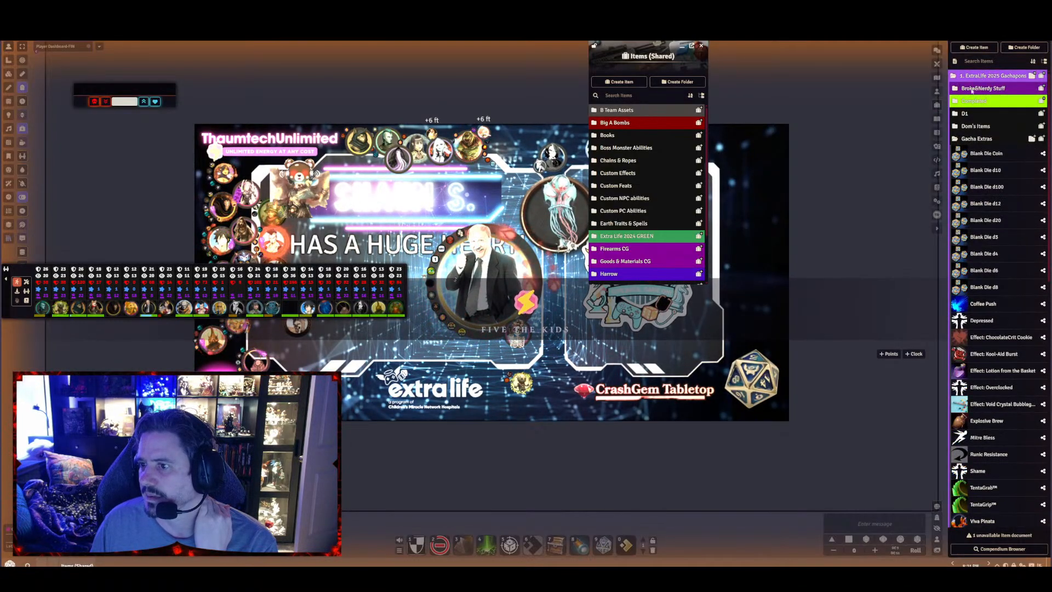
left_click(959, 138)
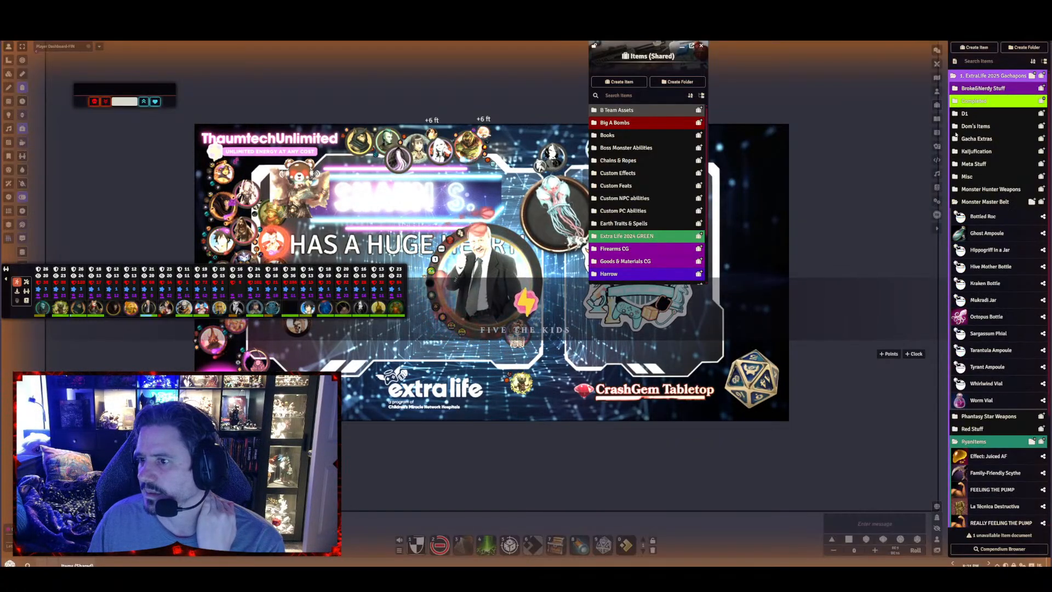
left_click(954, 139)
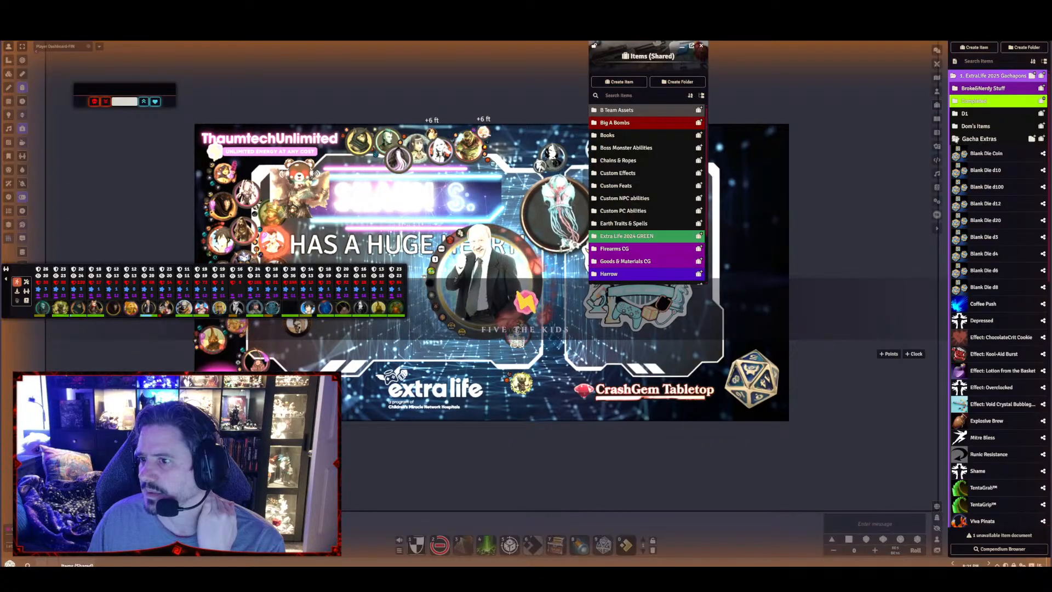
left_click(955, 140)
Check the Kaijufication, Meta Stuff and Monster Hunter Weapons folders for nested subfolders
left_click(954, 151)
left_click(954, 151)
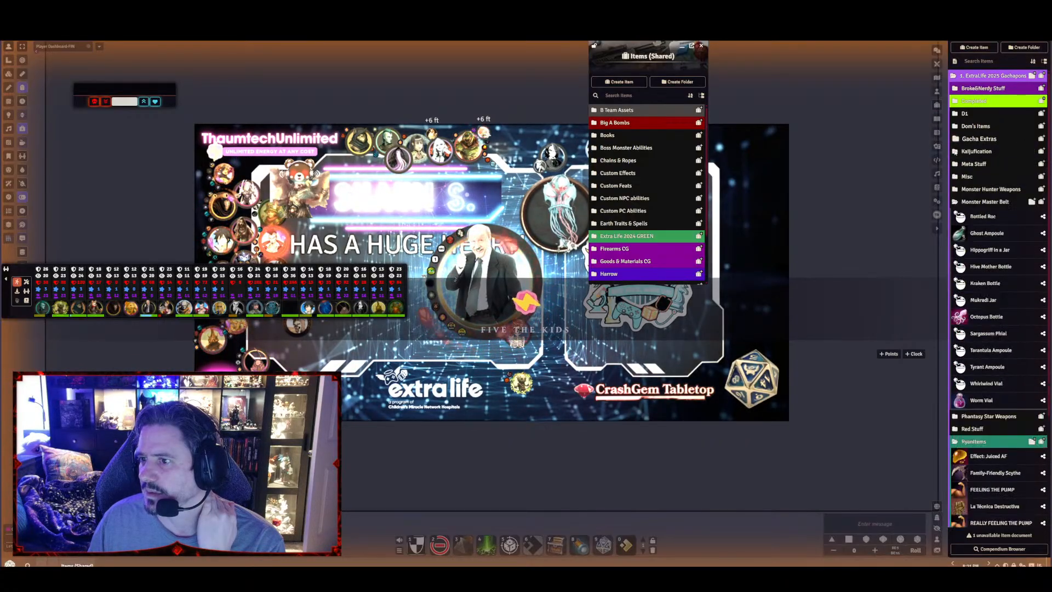
left_click(956, 164)
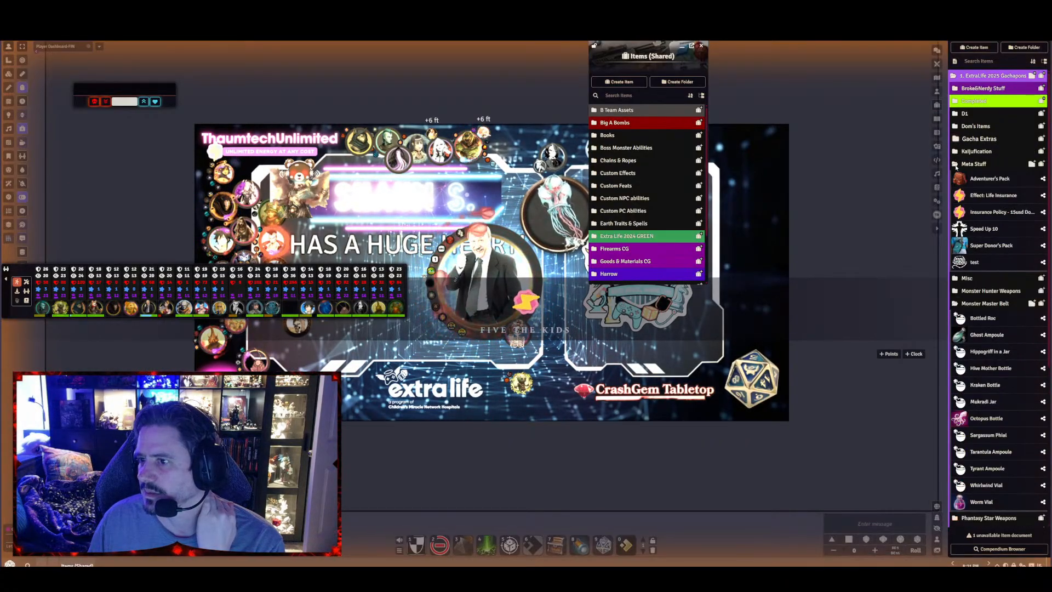
left_click(955, 164)
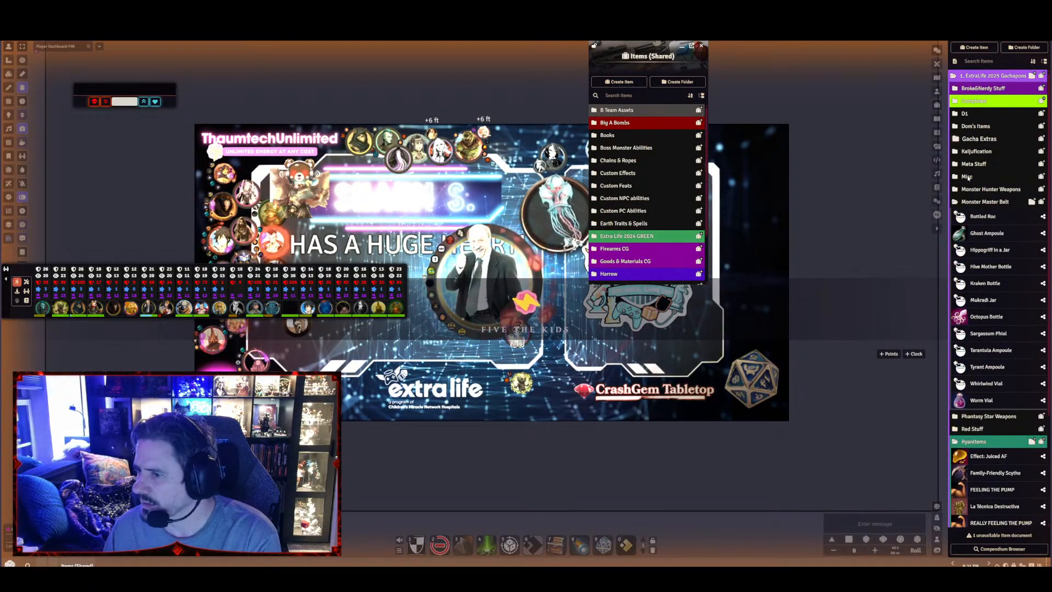
left_click(969, 187)
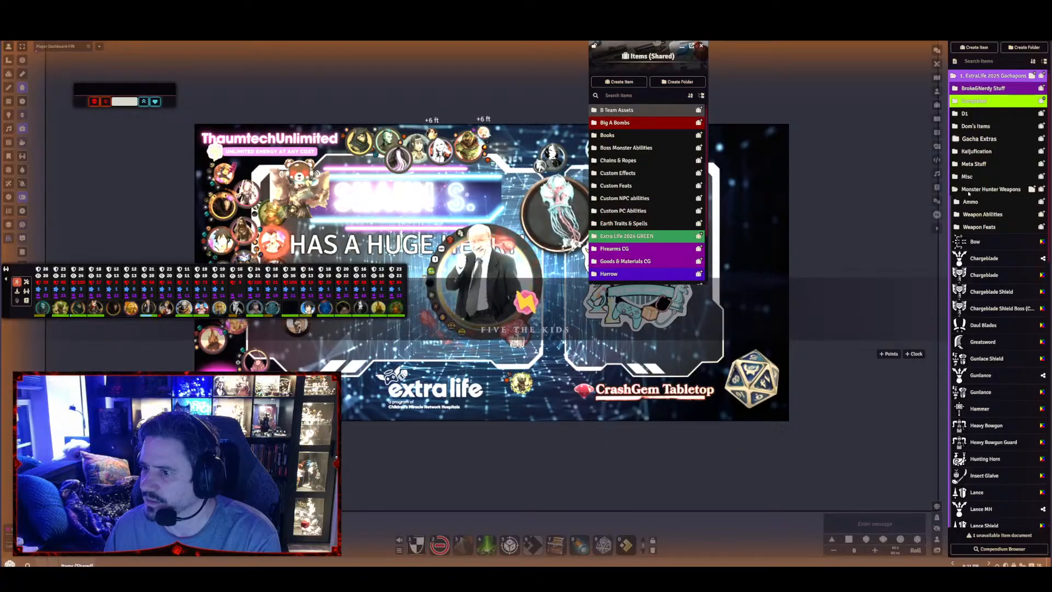
left_click(975, 190)
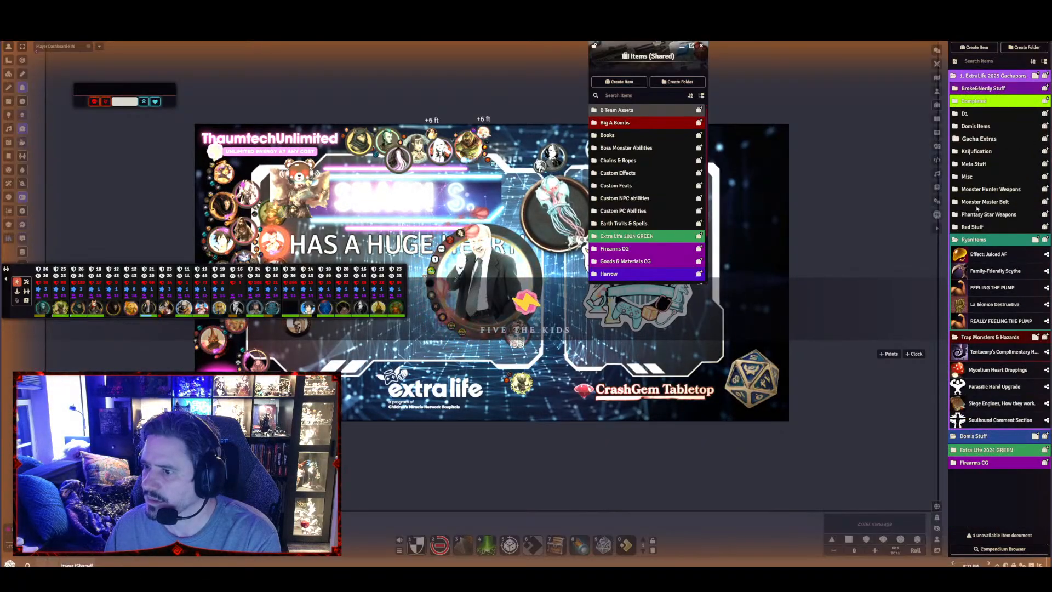
Move Monster Hunter Weapons to the top level, copy it into Items (Shared), and retry transferring the whole 1. ExtraLife 2025 Gachapons folder
left_click(970, 189)
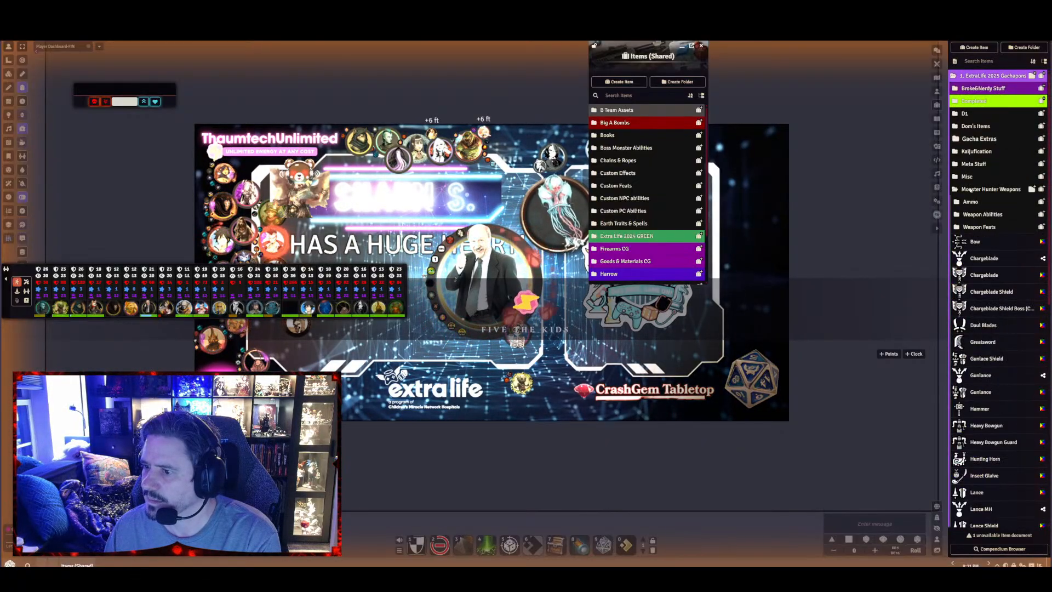
left_click(970, 189)
left_click_drag(996, 236, 648, 98)
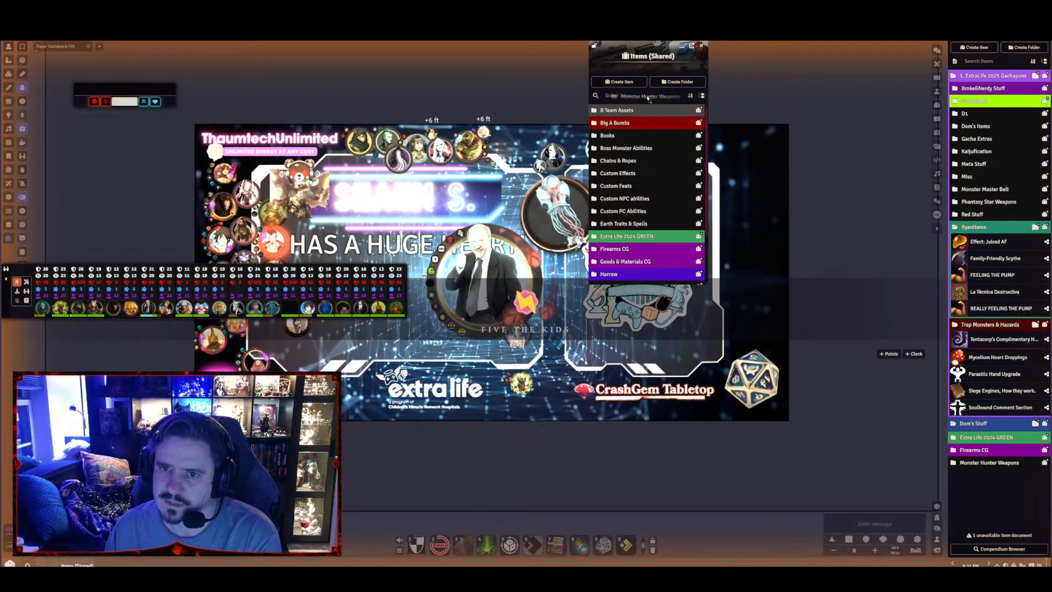
scroll(652, 143, "down", 3)
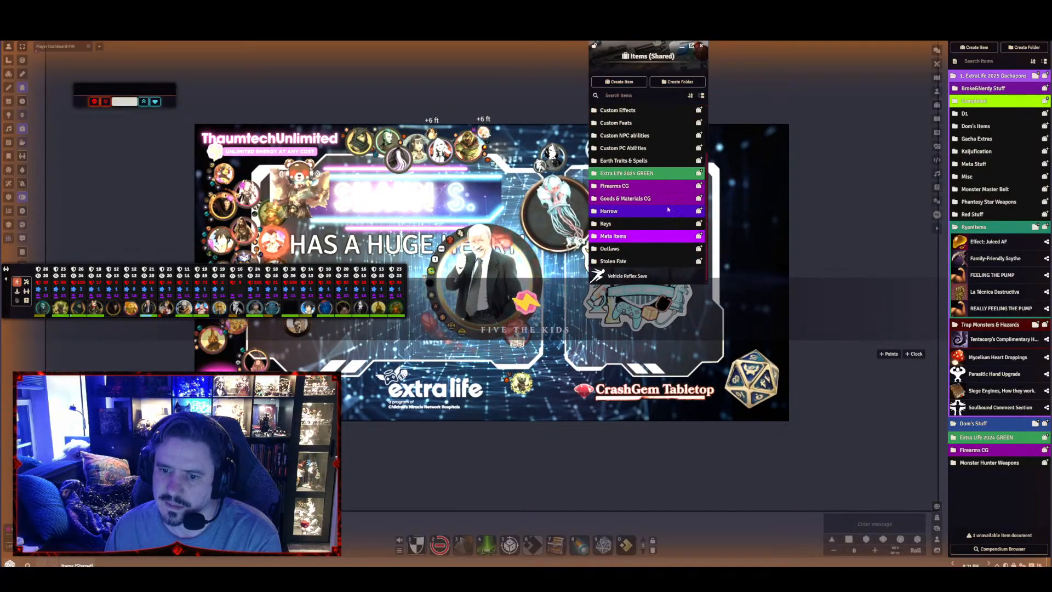
scroll(653, 243, "up", 3)
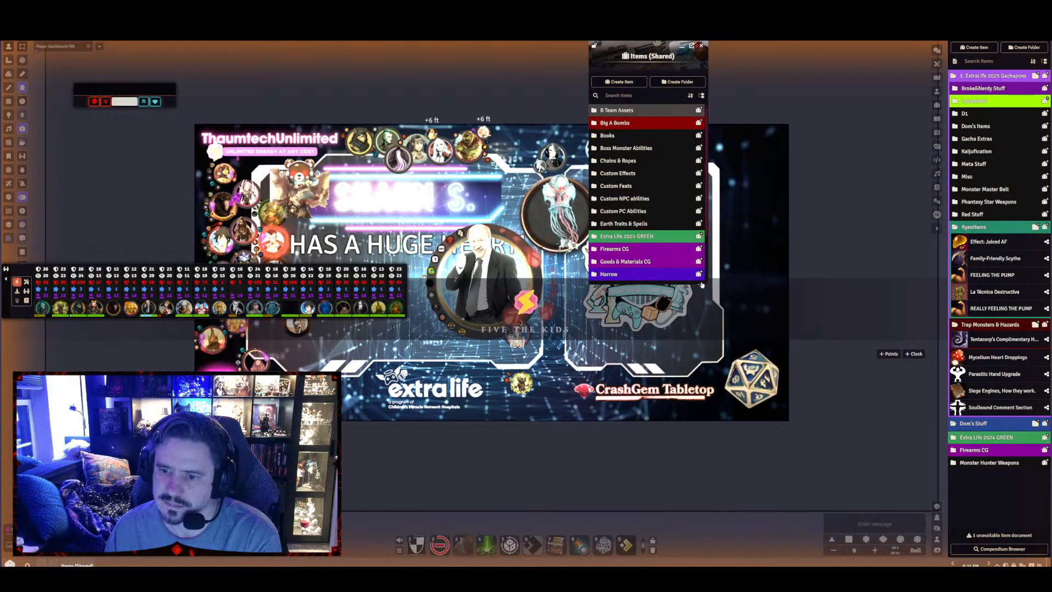
scroll(683, 259, "down", 3)
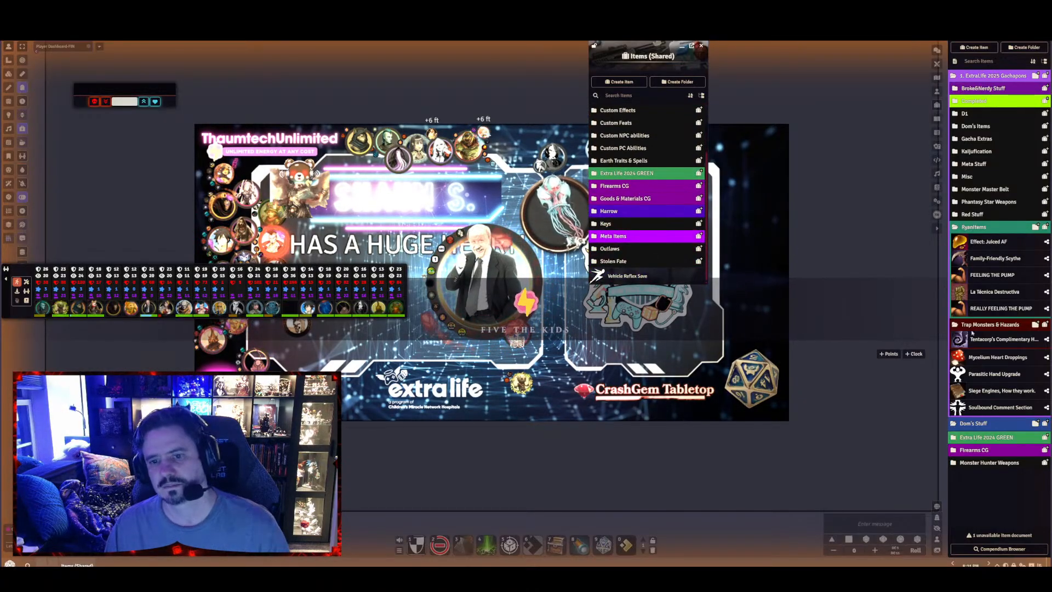
left_click_drag(988, 462, 645, 278)
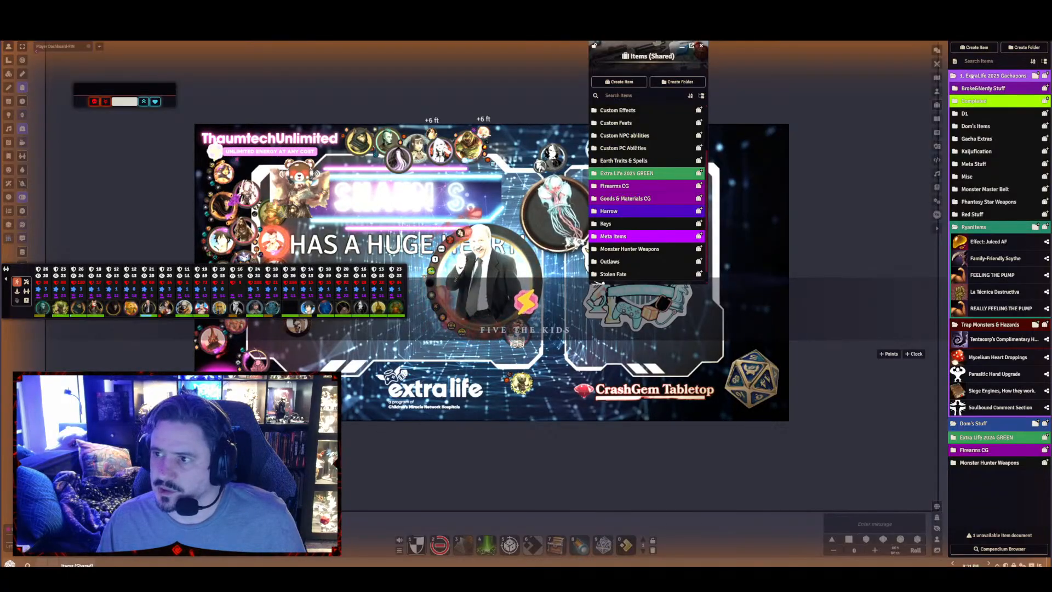
left_click_drag(971, 76, 648, 278)
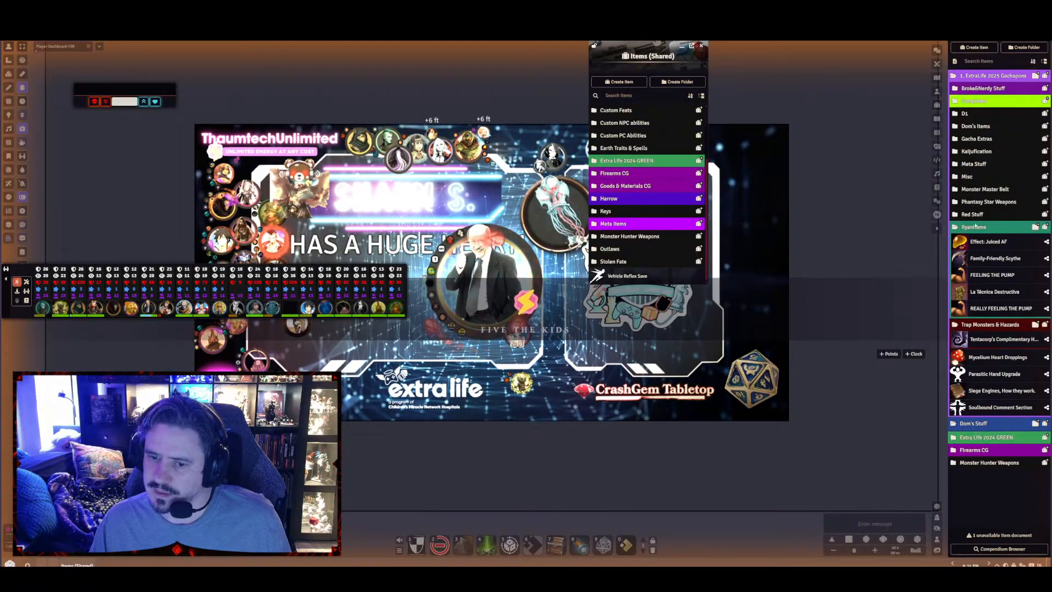
Copy the teal items folder and Trap Monsters & Hazards into Items (Shared) and move both to the world's top level
left_click_drag(976, 228, 687, 274)
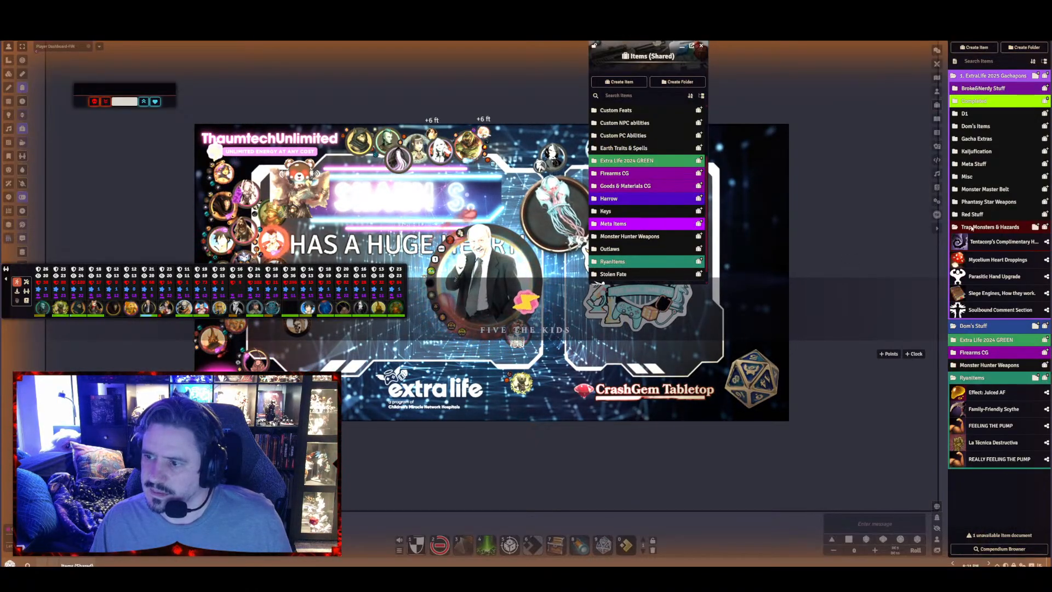
left_click_drag(971, 228, 637, 281)
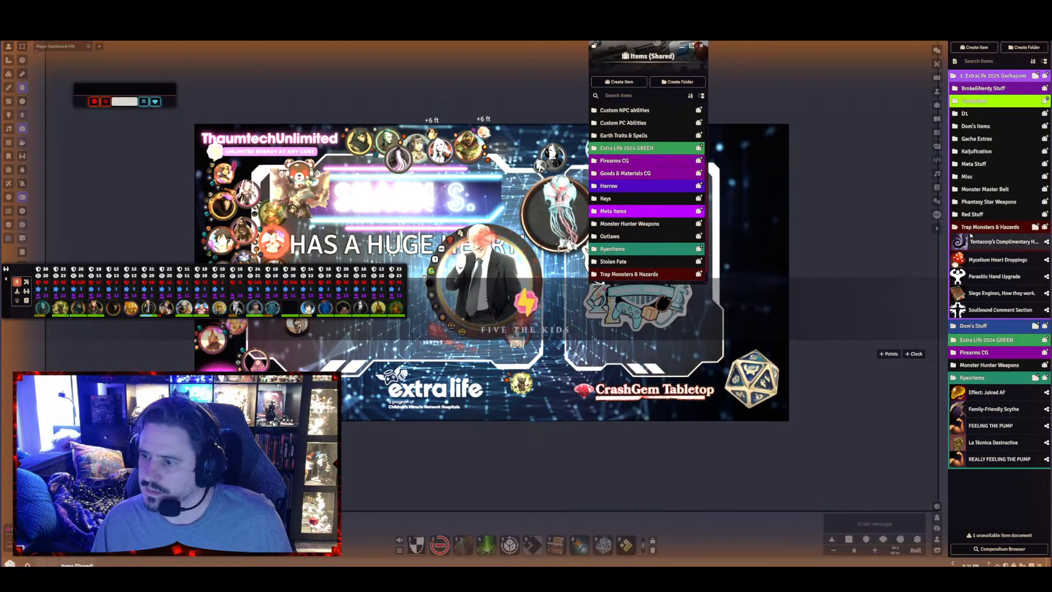
left_click_drag(994, 227, 1003, 487)
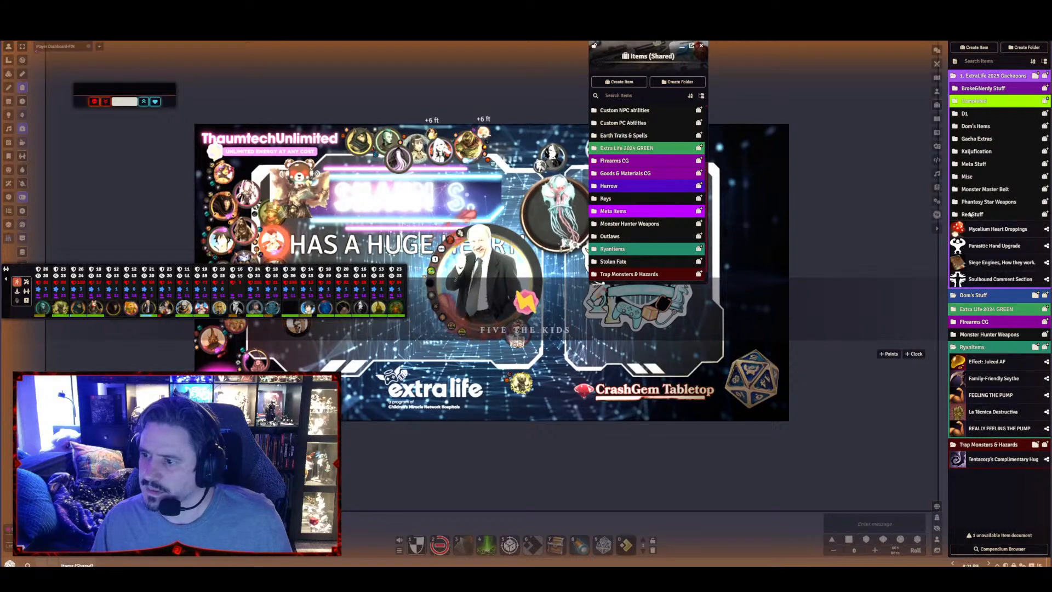
Copy the Red Stuff and Phantasy Star Weapons folders into Items (Shared) and move both to the world's top level
left_click_drag(970, 215, 664, 283)
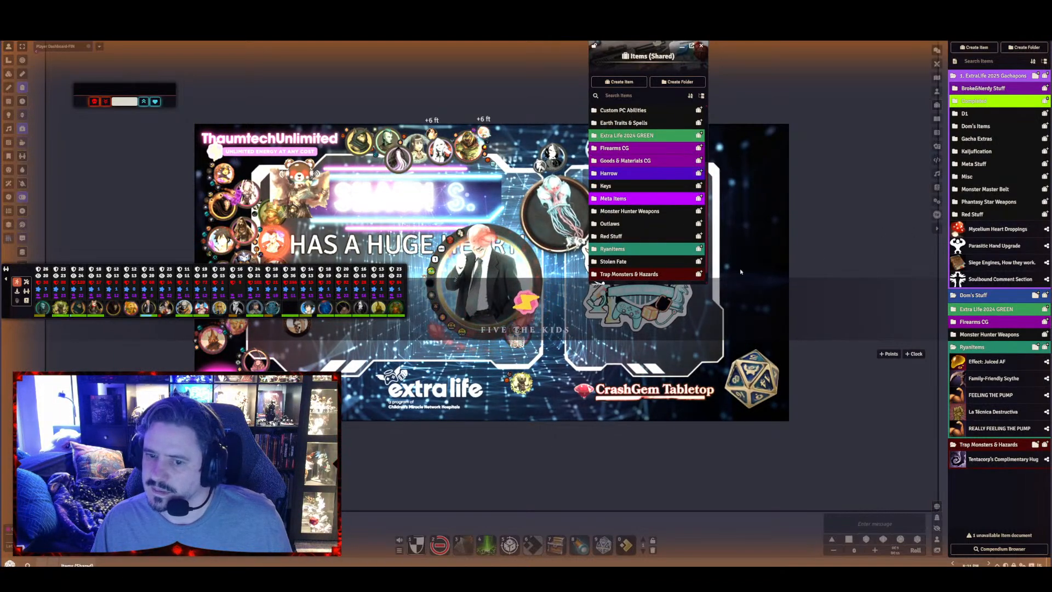
scroll(633, 264, "down", 1)
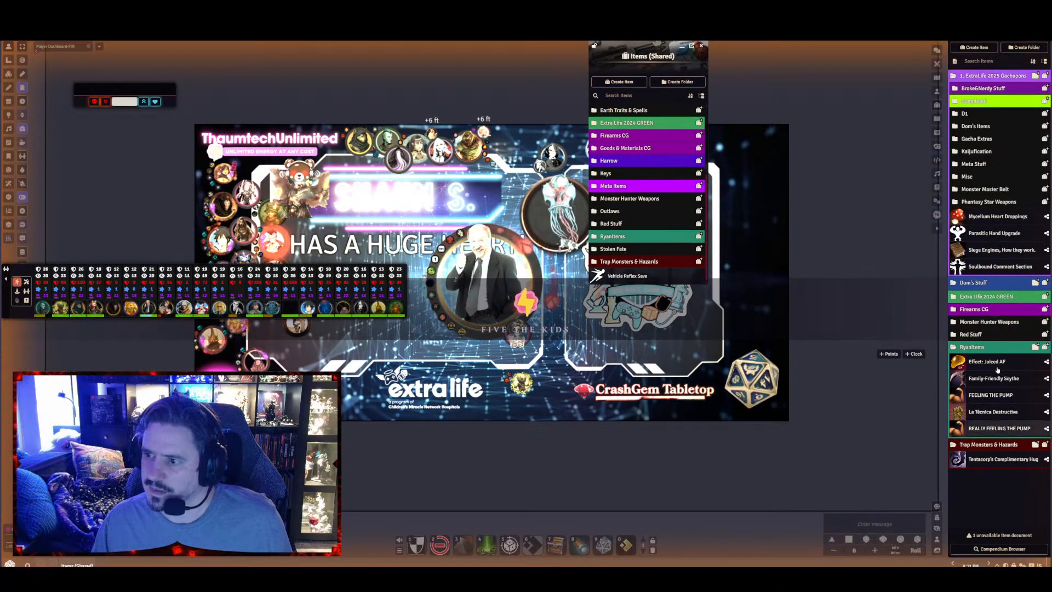
left_click_drag(982, 206, 640, 285)
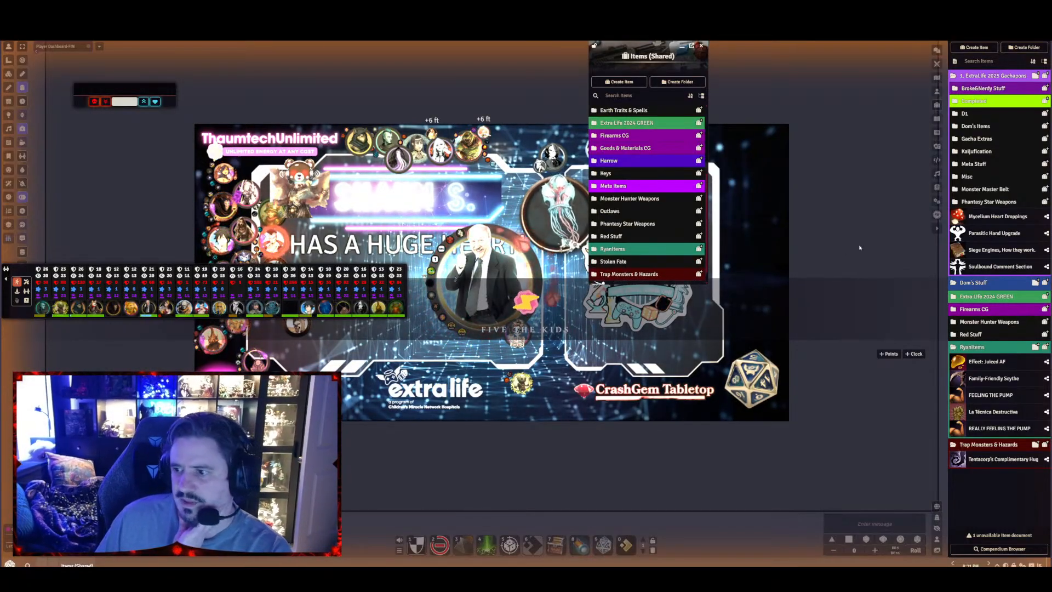
scroll(679, 249, "down", 1)
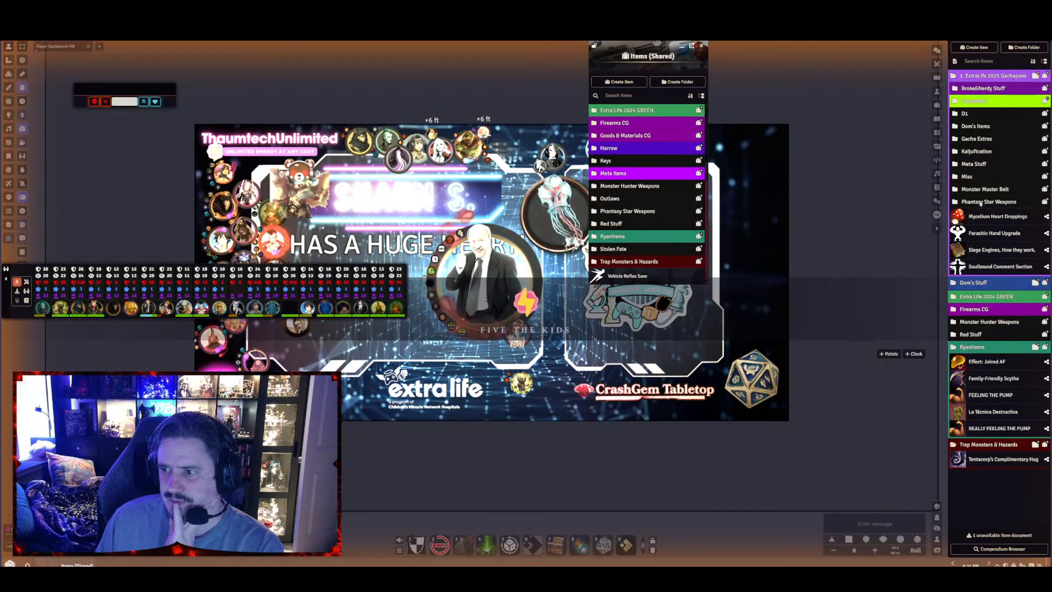
left_click_drag(988, 202, 1005, 506)
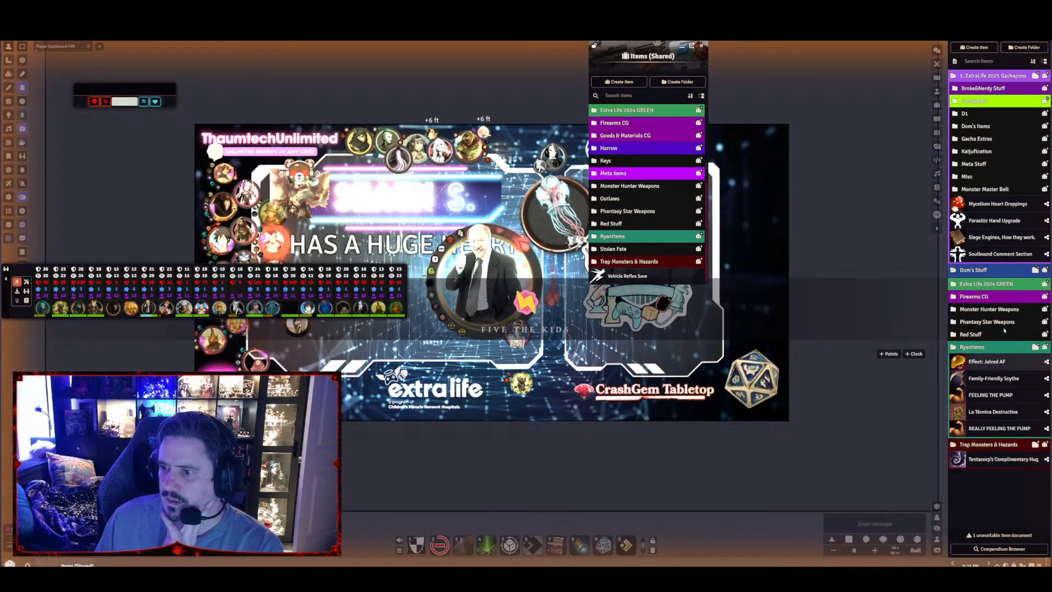
Copy Monster Master Belt, Misc, Meta Stuff and Kaijufication into Items (Shared), moving Monster Master Belt to the world's top level
left_click_drag(990, 190, 628, 277)
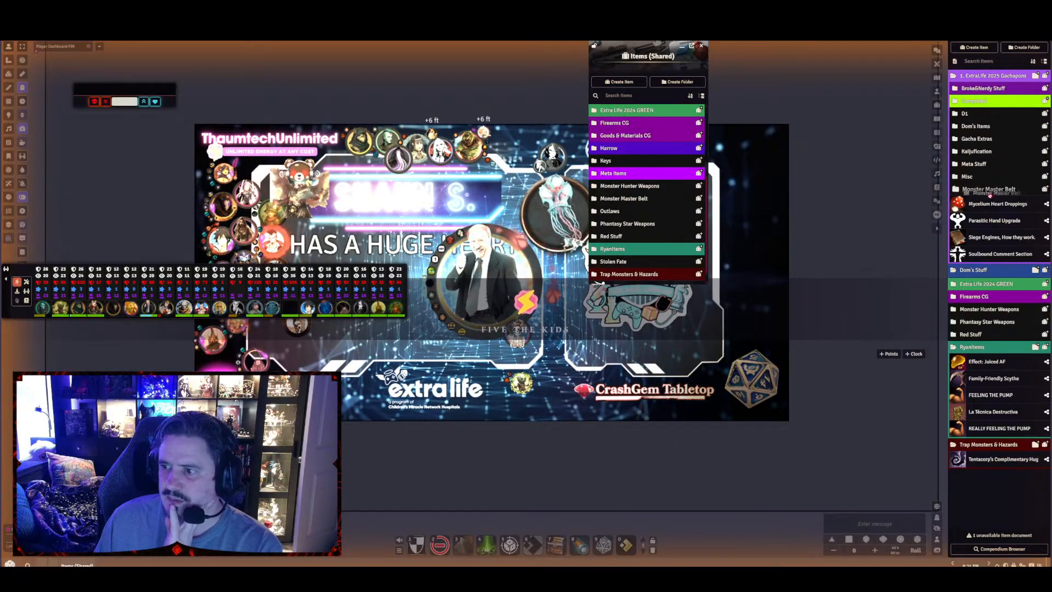
left_click_drag(989, 195, 961, 178)
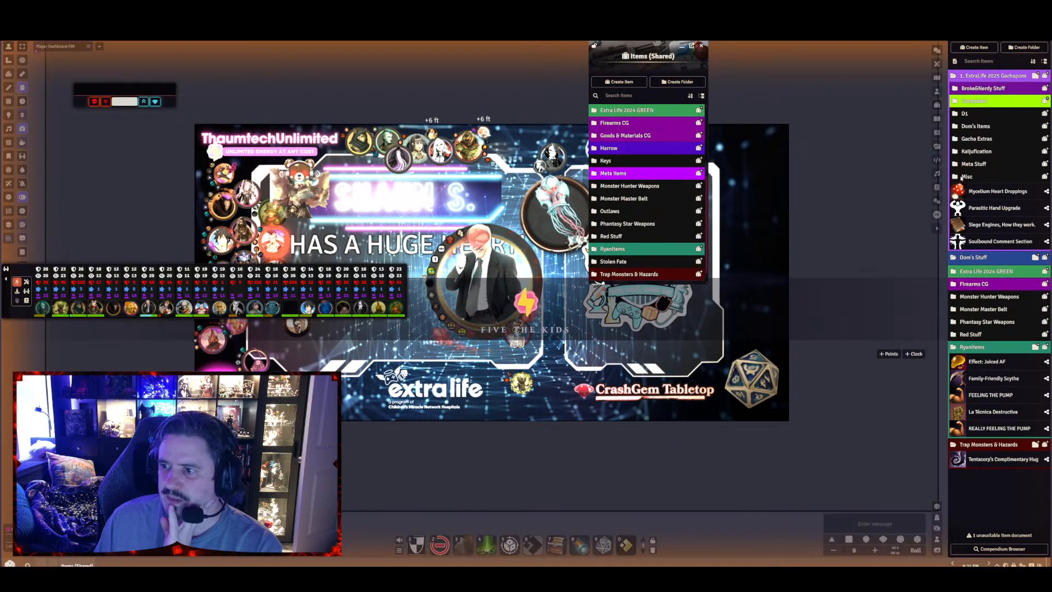
left_click_drag(640, 286, 640, 281)
left_click_drag(969, 164, 646, 280)
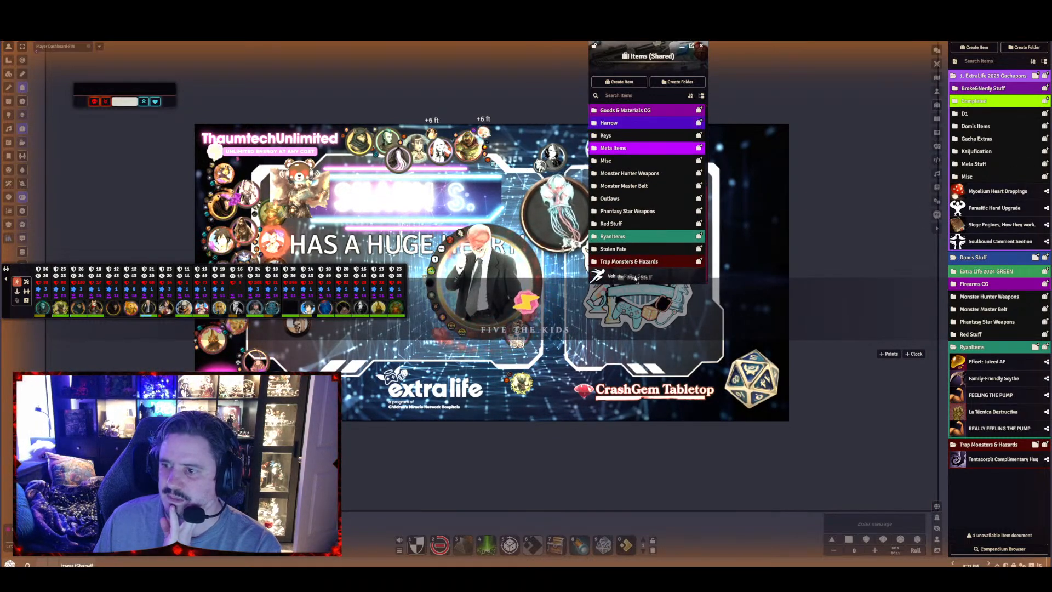
left_click_drag(975, 154, 639, 280)
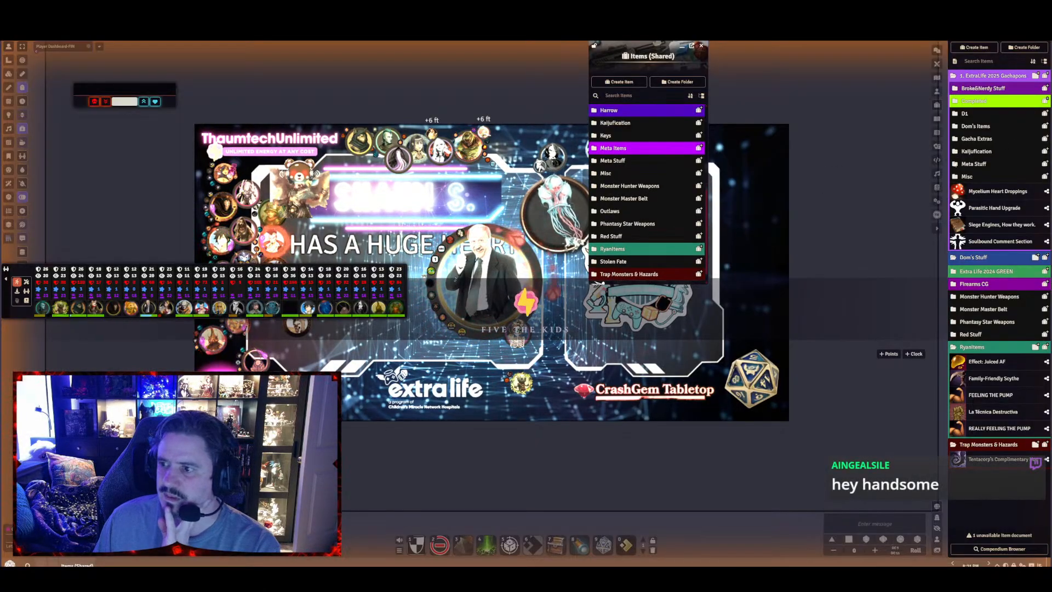
Transfer Gacha Extras and the items folder directly above it into the Items (Shared) compendium
left_click_drag(969, 142, 638, 280)
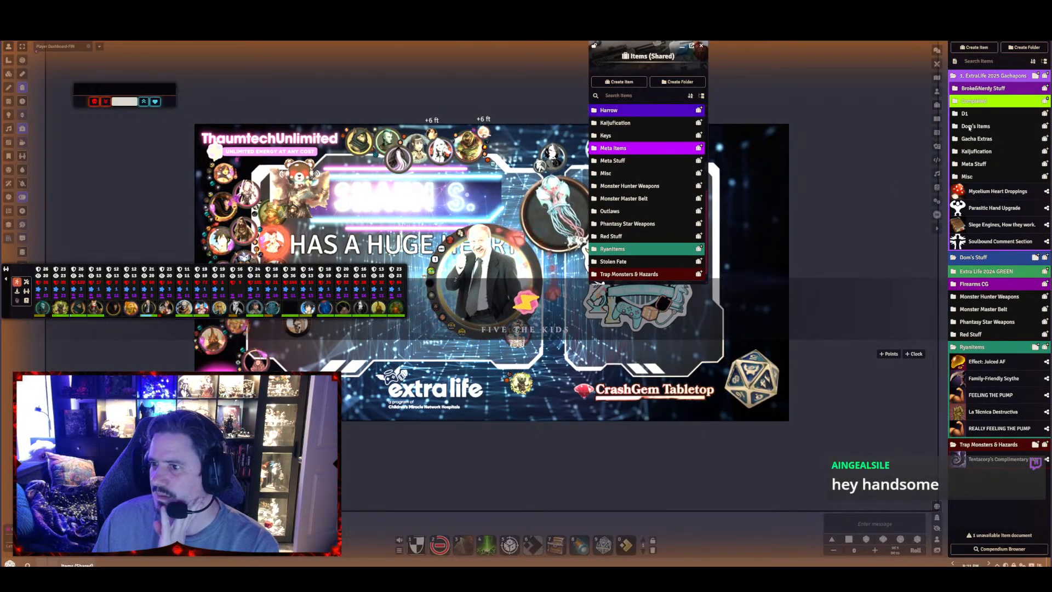
left_click_drag(969, 129, 644, 279)
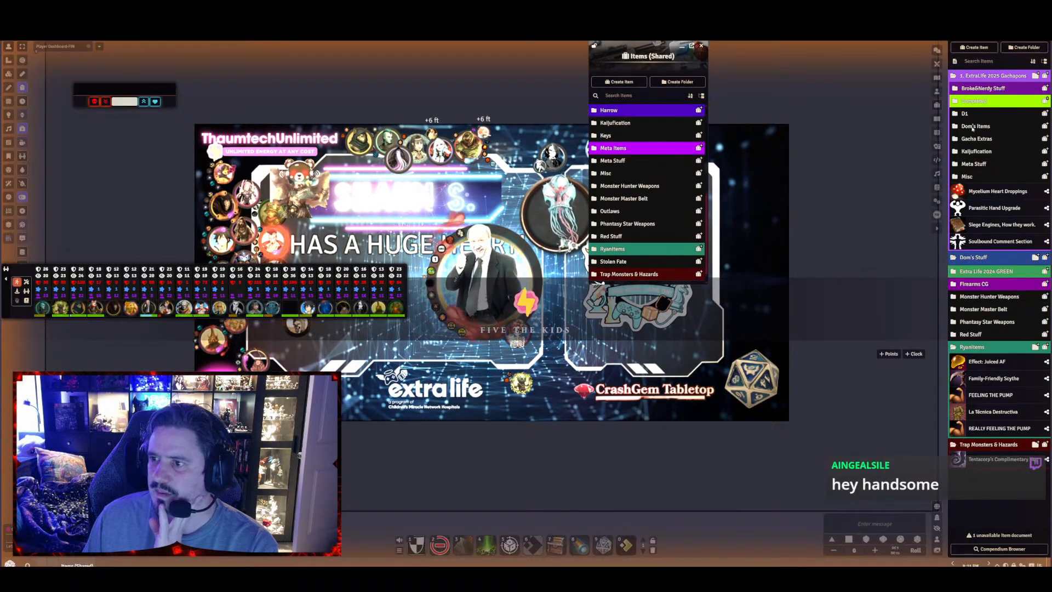
left_click(973, 128)
left_click(973, 127)
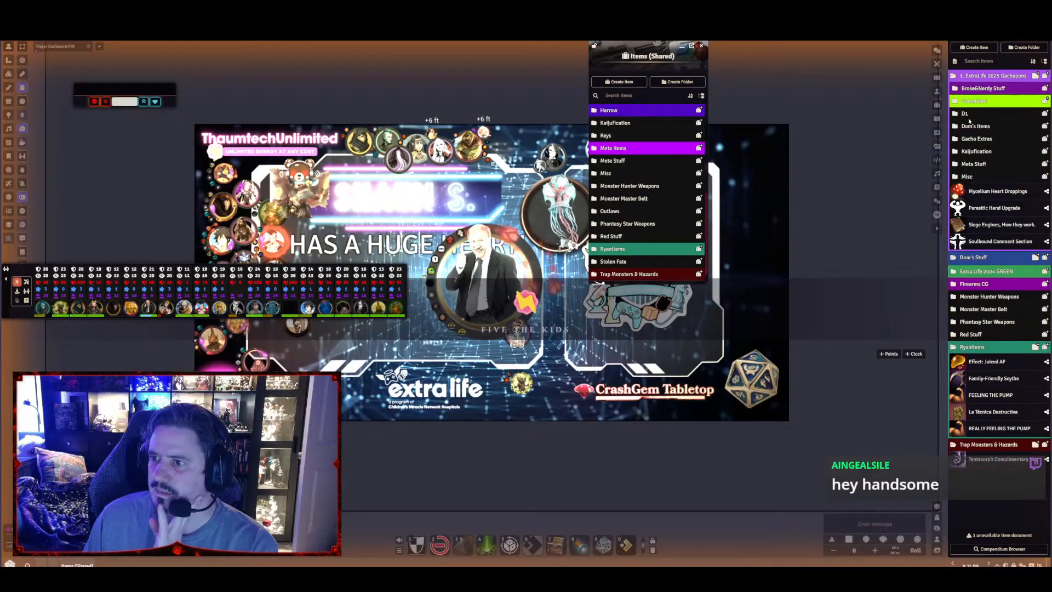
Copy the D1, lime-green and Broke&Nerdy Stuff folders from the world's items into the Items (Shared) compendium
left_click_drag(981, 117, 646, 278)
left_click(974, 101)
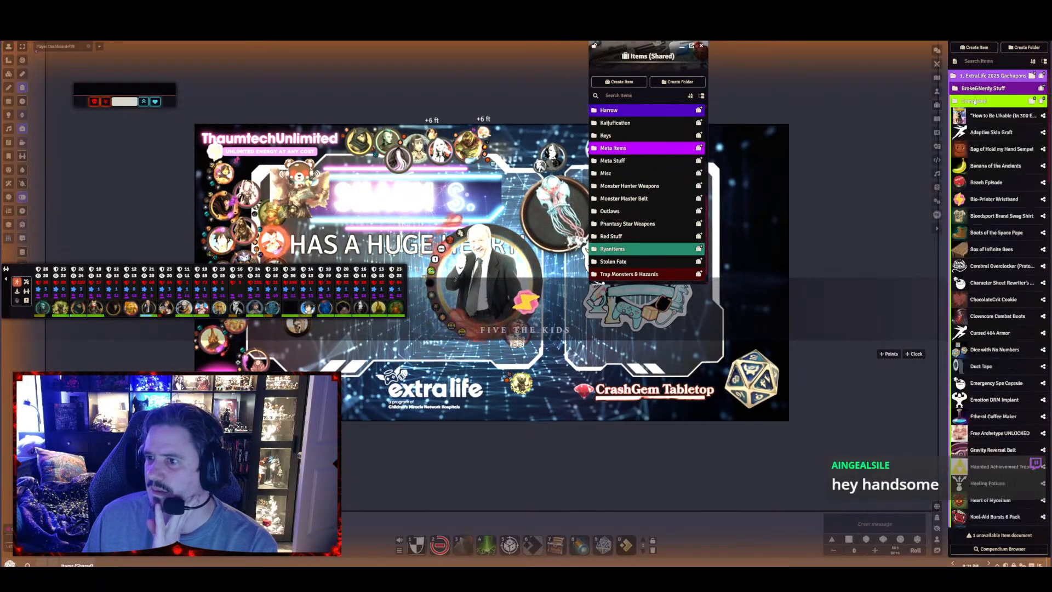
left_click(974, 101)
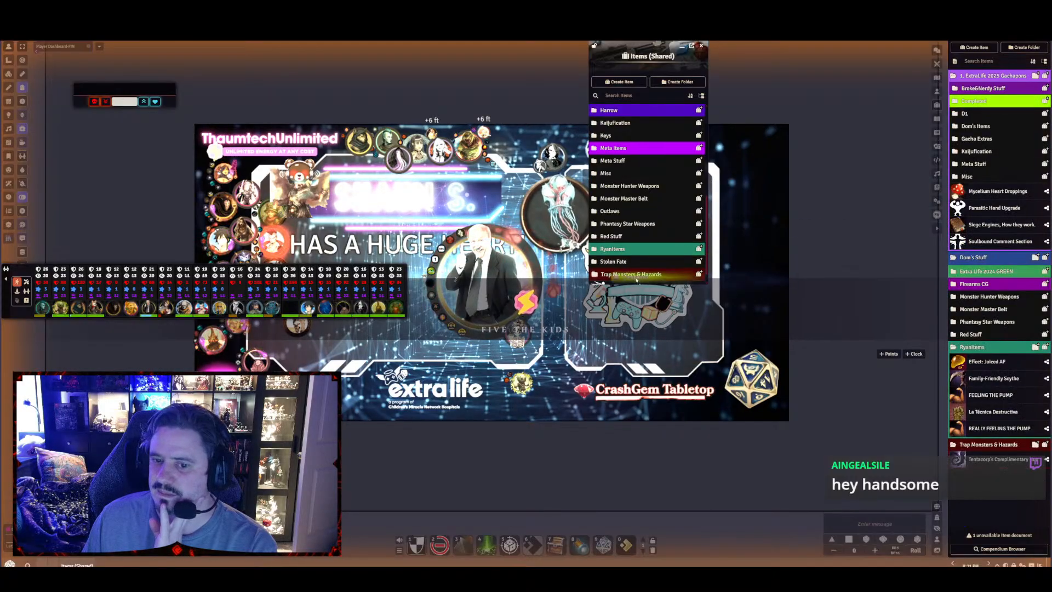
scroll(638, 283, "down", 1)
scroll(639, 279, "up", 1)
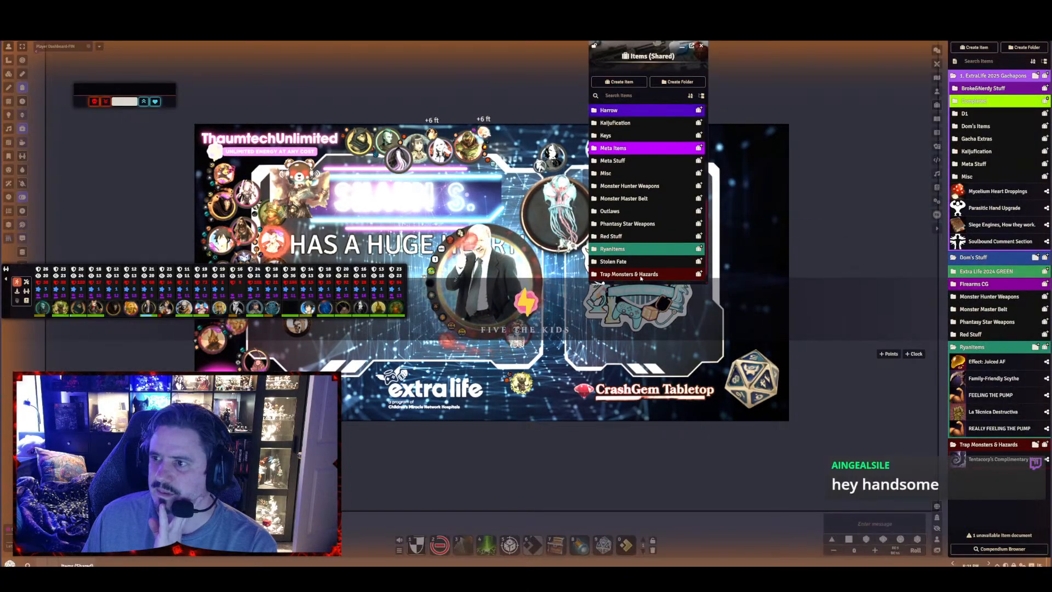
left_click(983, 88)
left_click_drag(983, 88, 634, 277)
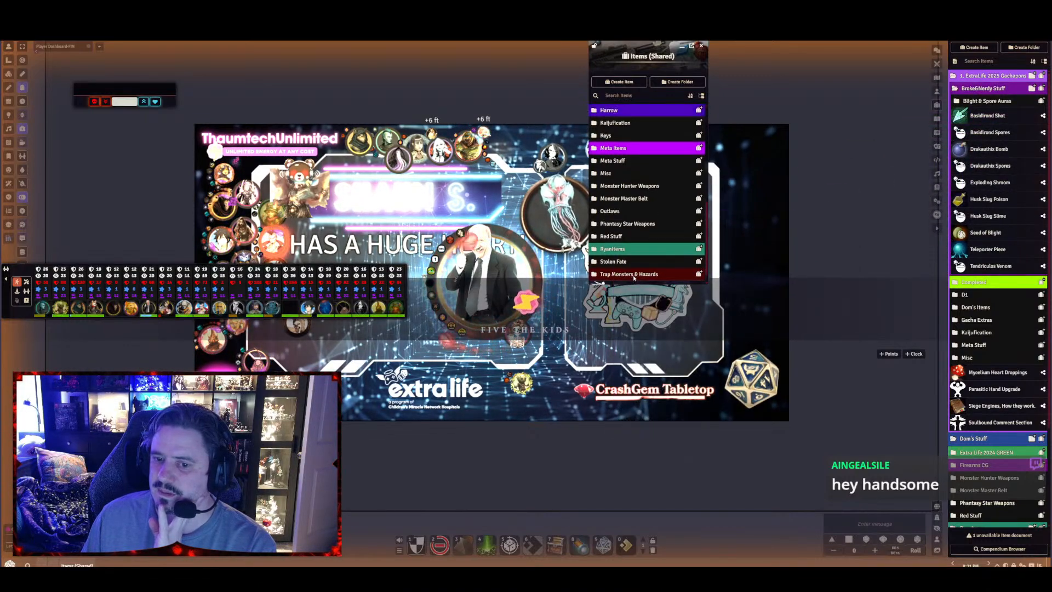
scroll(638, 210, "down", 1)
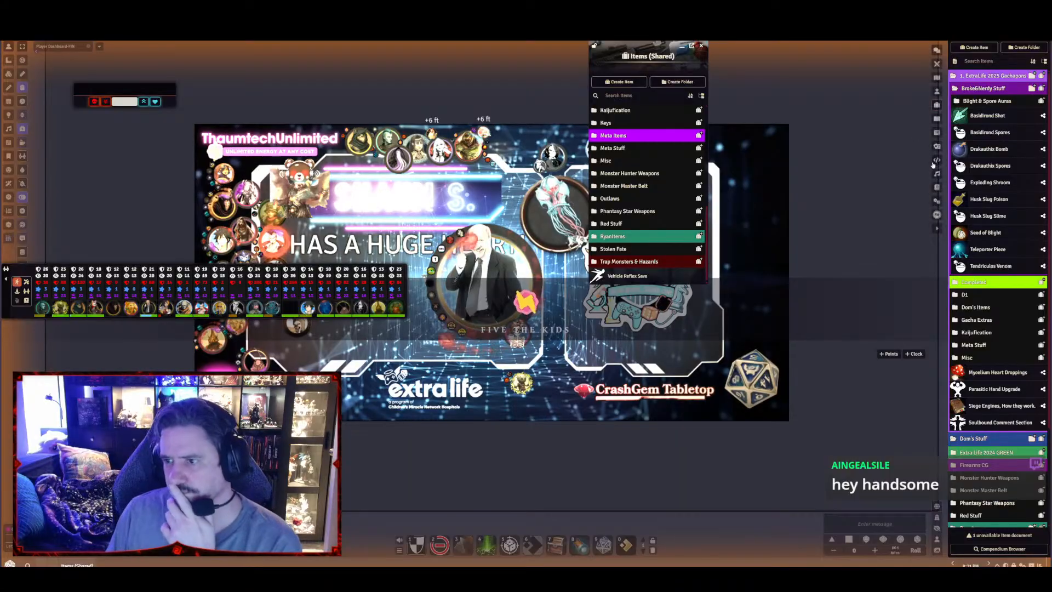
left_click(936, 188)
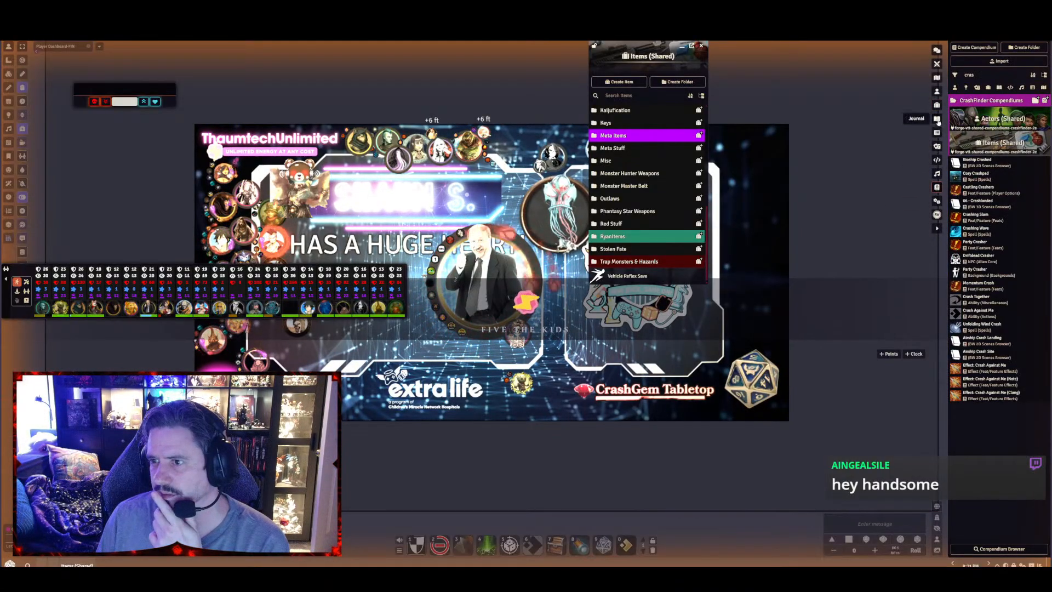
left_click(937, 104)
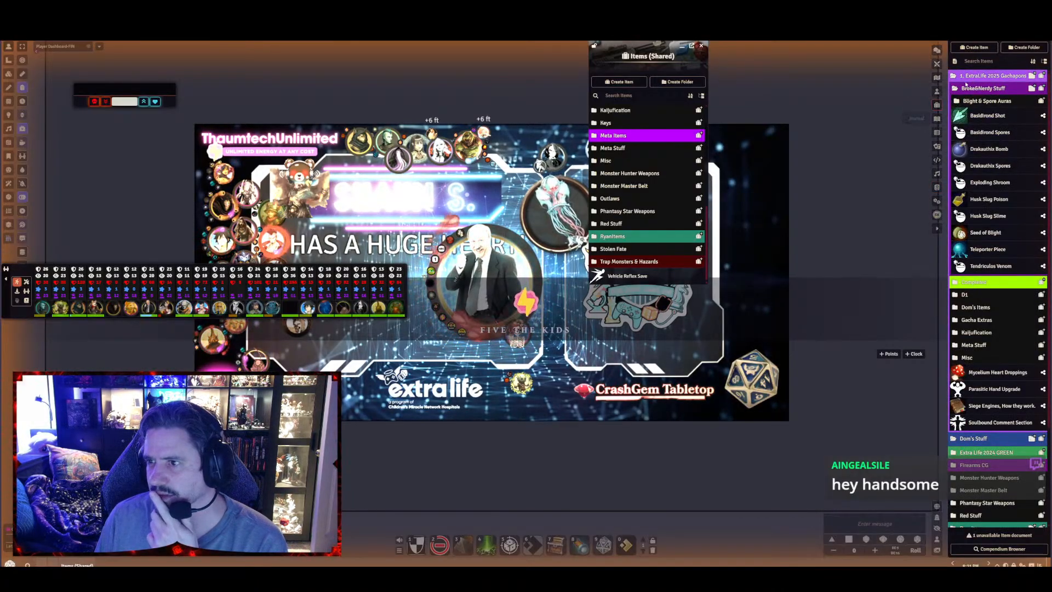
scroll(1007, 185, "down", 3)
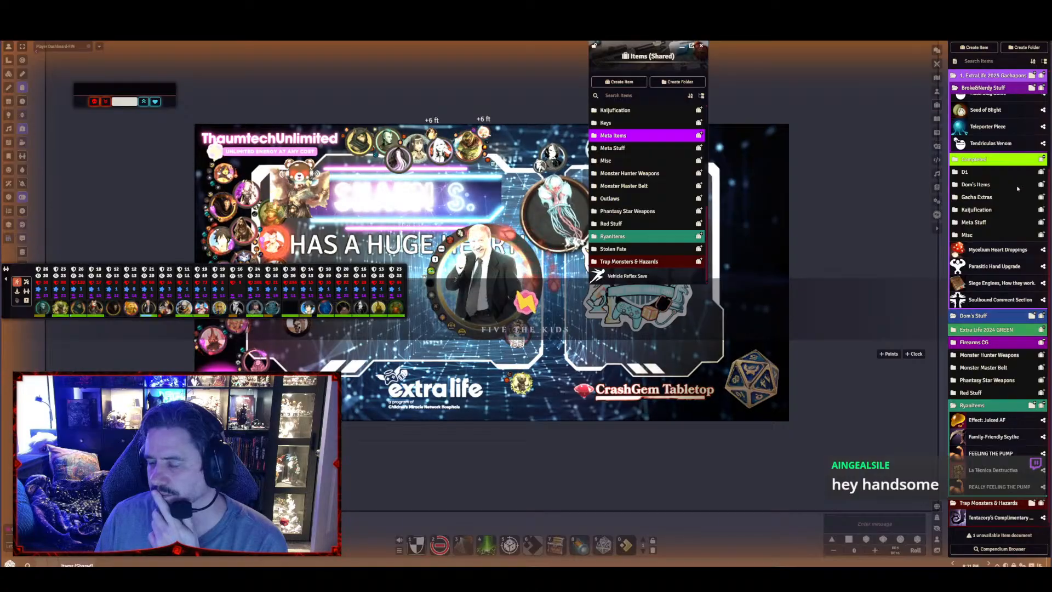
scroll(1008, 185, "up", 3)
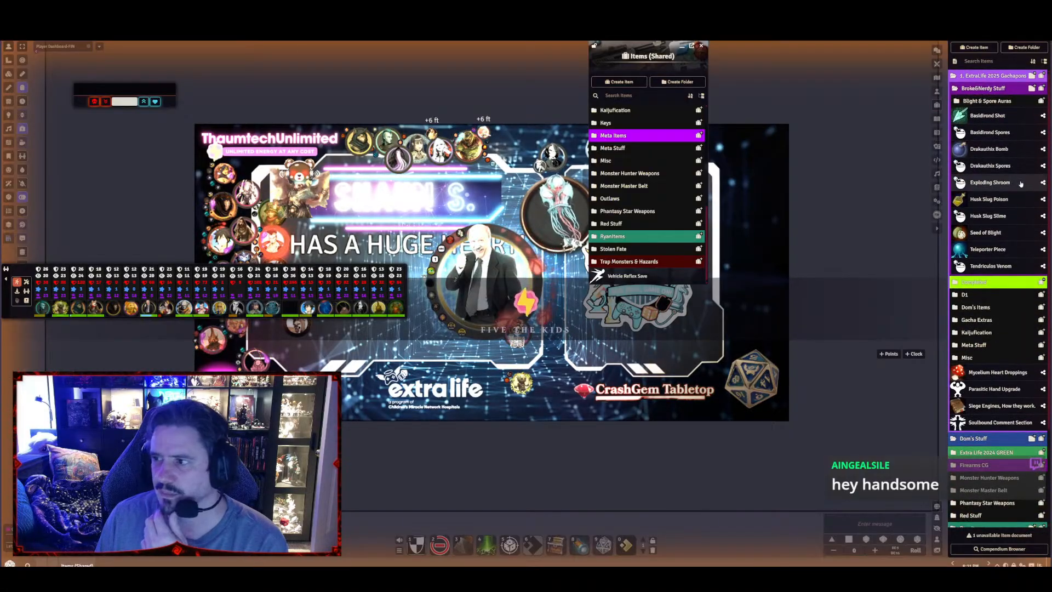
Search the world's items for "hel" and clear the search
left_click(988, 62)
type("hel")
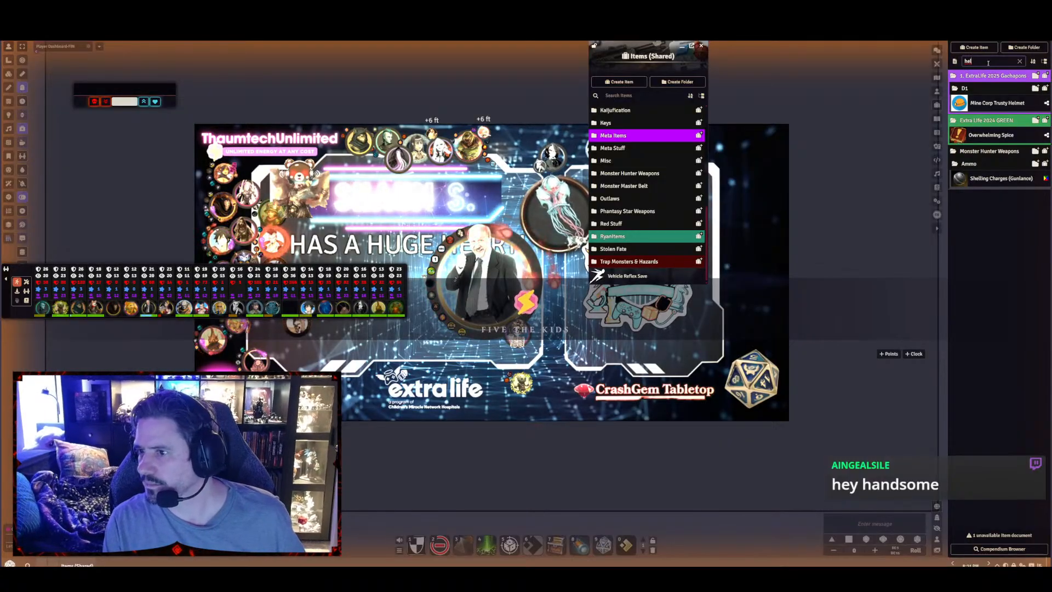
key("BackSpace")
key("BackSpace")
key("BackSpace")
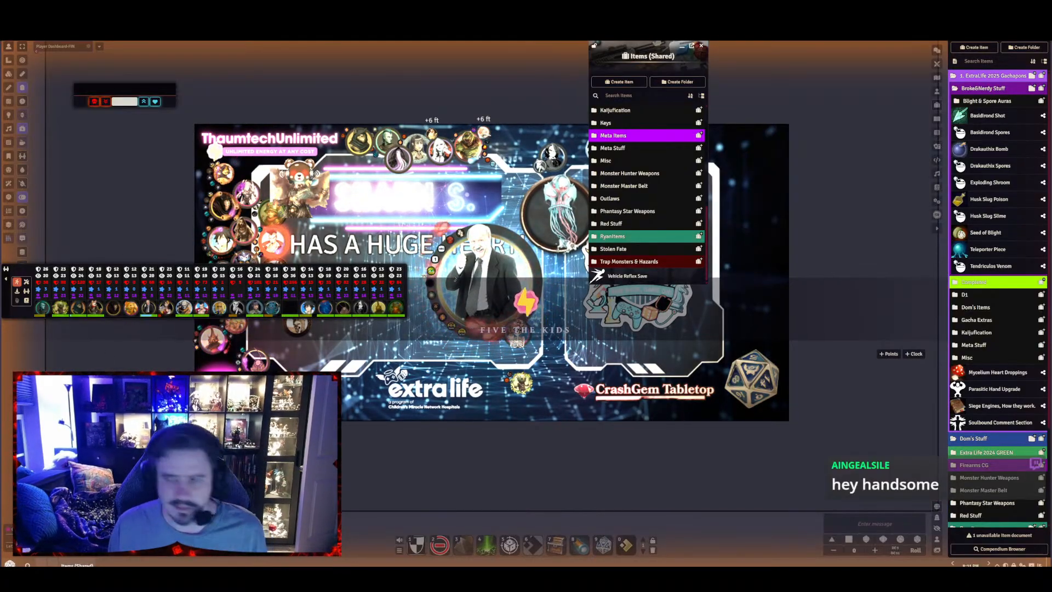
Search the world's items for "syna", open the rules of Synapse Lace (Mark I) and copy its Flat Modifier's predicate
left_click(964, 64)
type("syna")
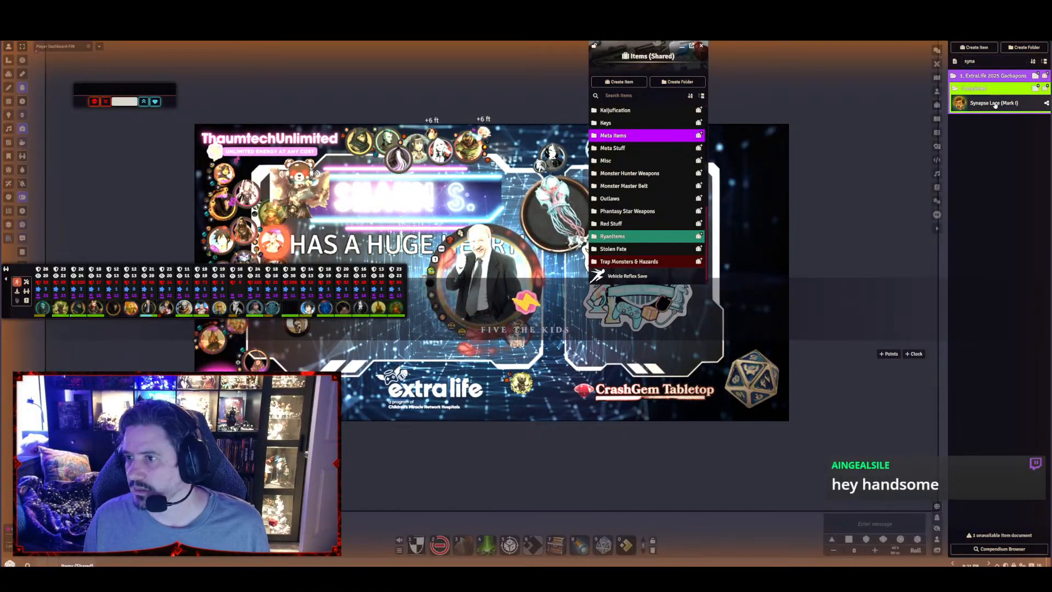
left_click(995, 104)
left_click(568, 271)
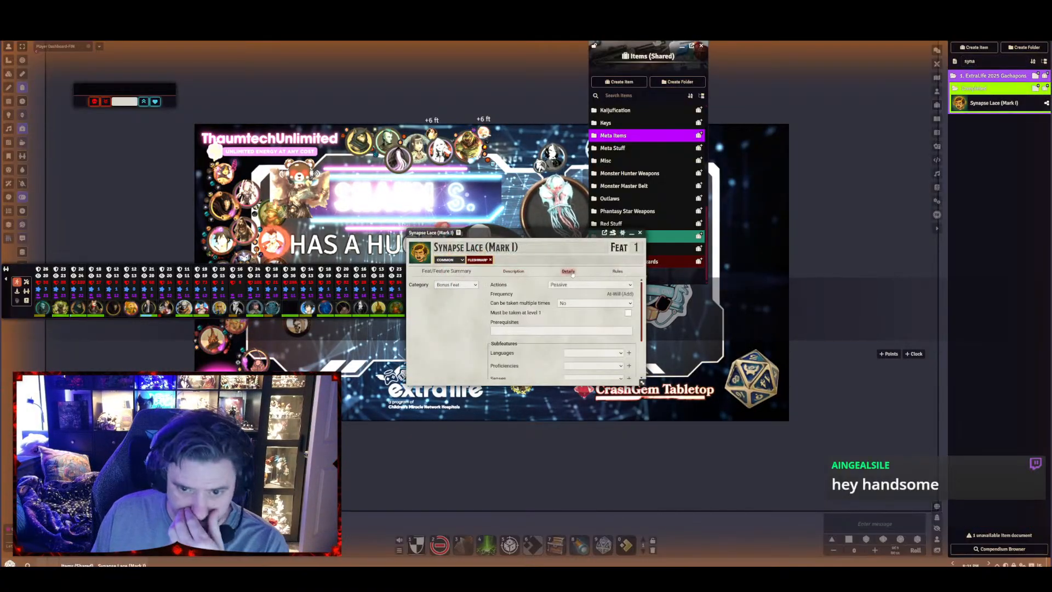
left_click(617, 271)
scroll(513, 304, "down", 1)
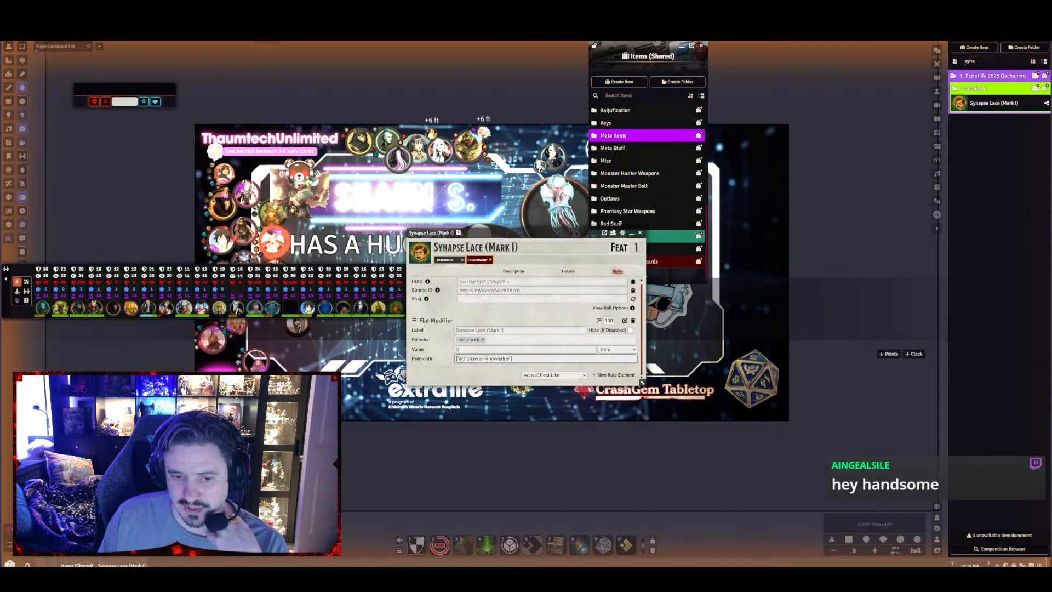
left_click_drag(531, 237, 545, 62)
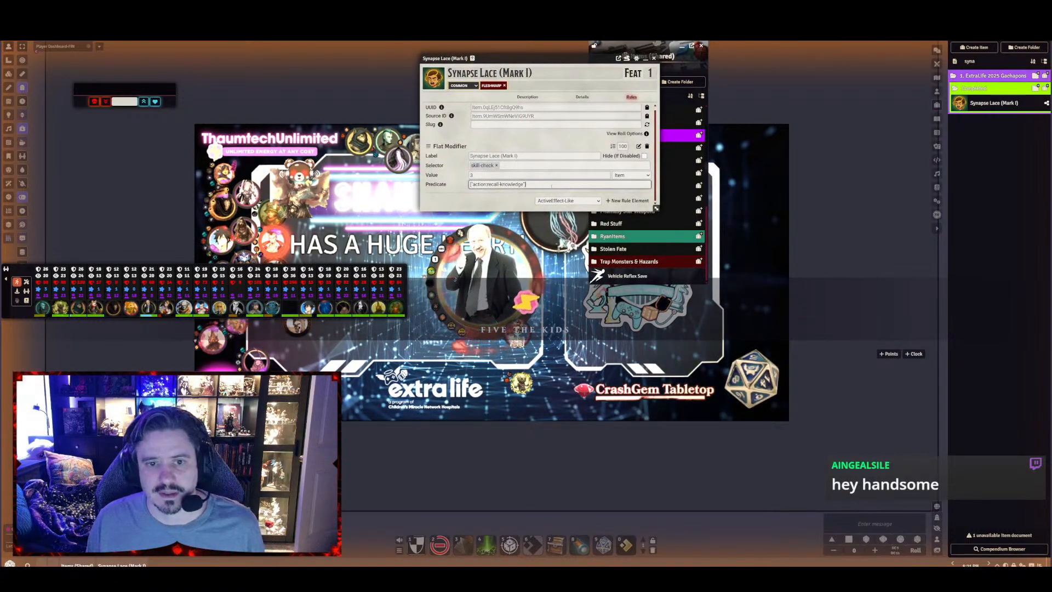
left_click_drag(551, 185, 437, 190)
key("ctrl+c")
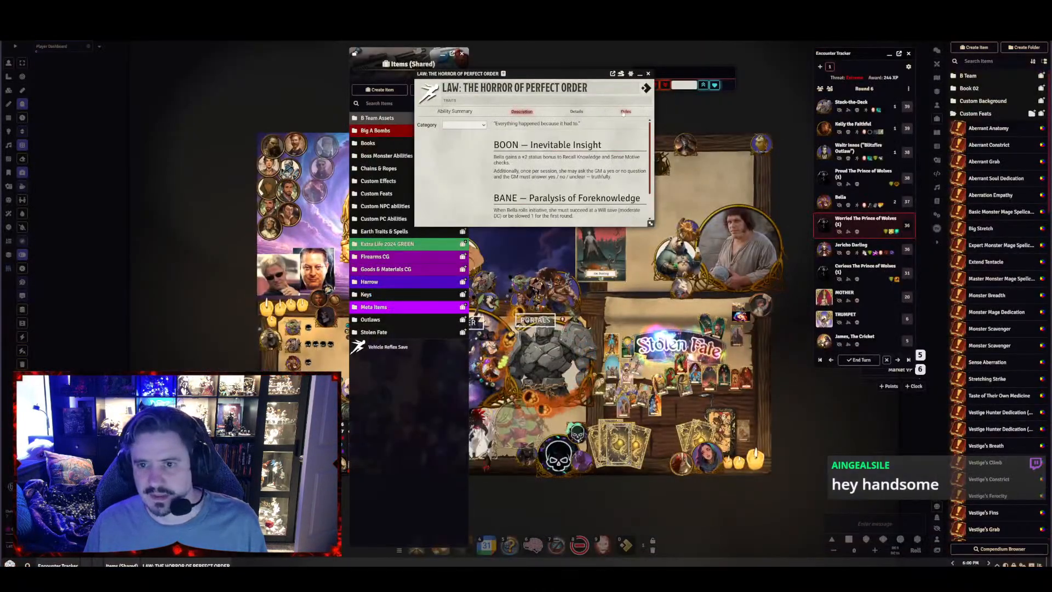
Add a Flat Modifier rule element to Law: The Horror of Perfect Order and label it "Law Boon"
left_click(624, 111)
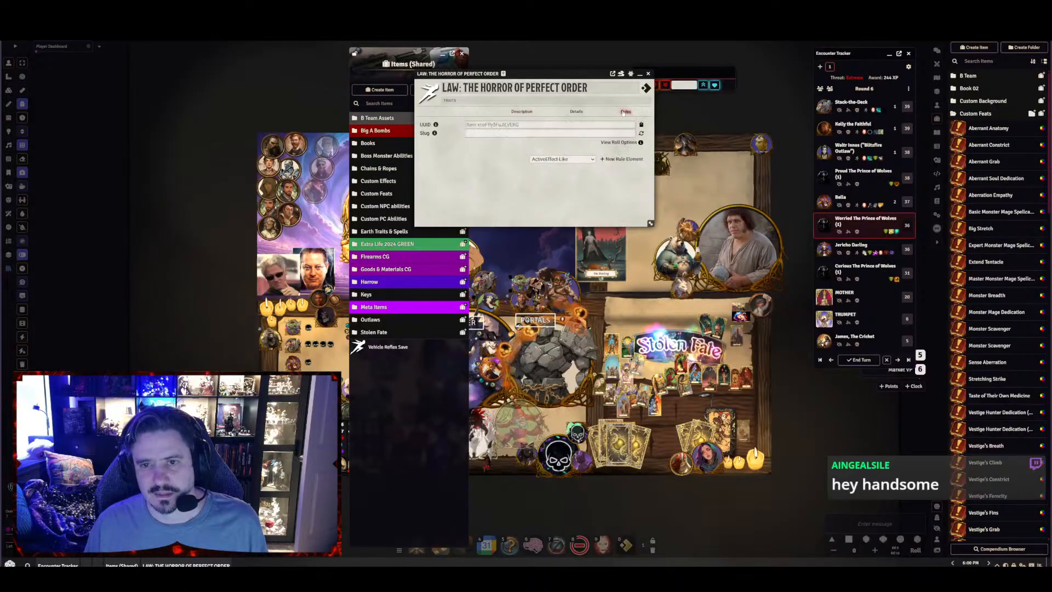
left_click(586, 159)
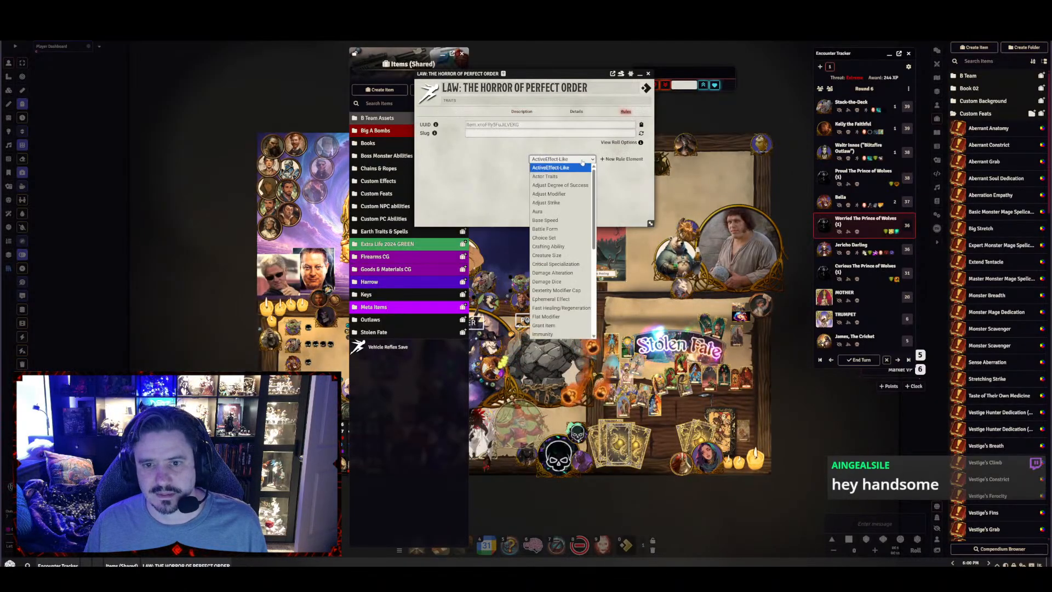
left_click(546, 317)
left_click(621, 159)
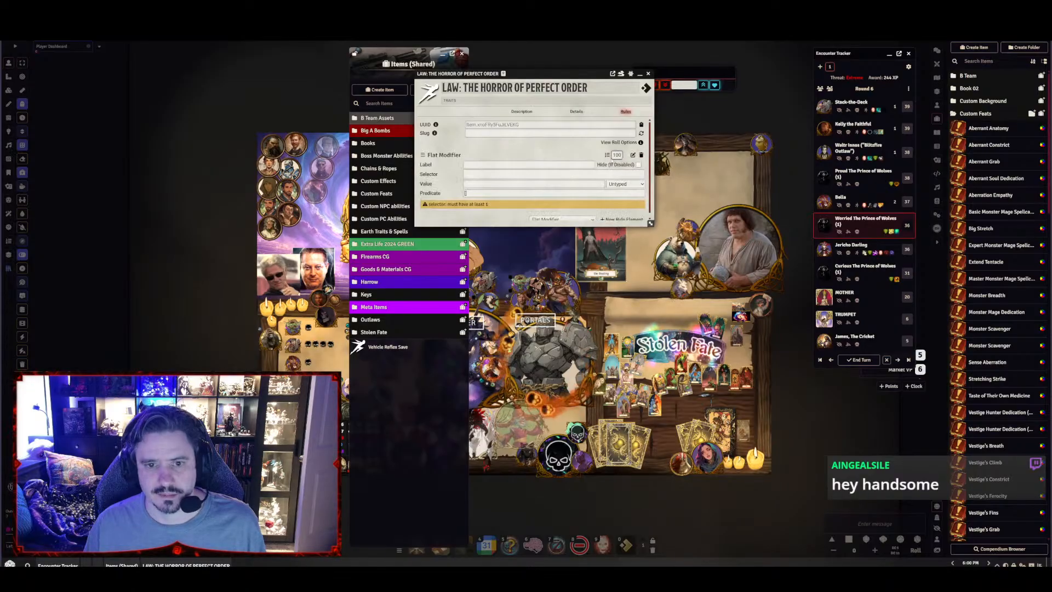
left_click(487, 165)
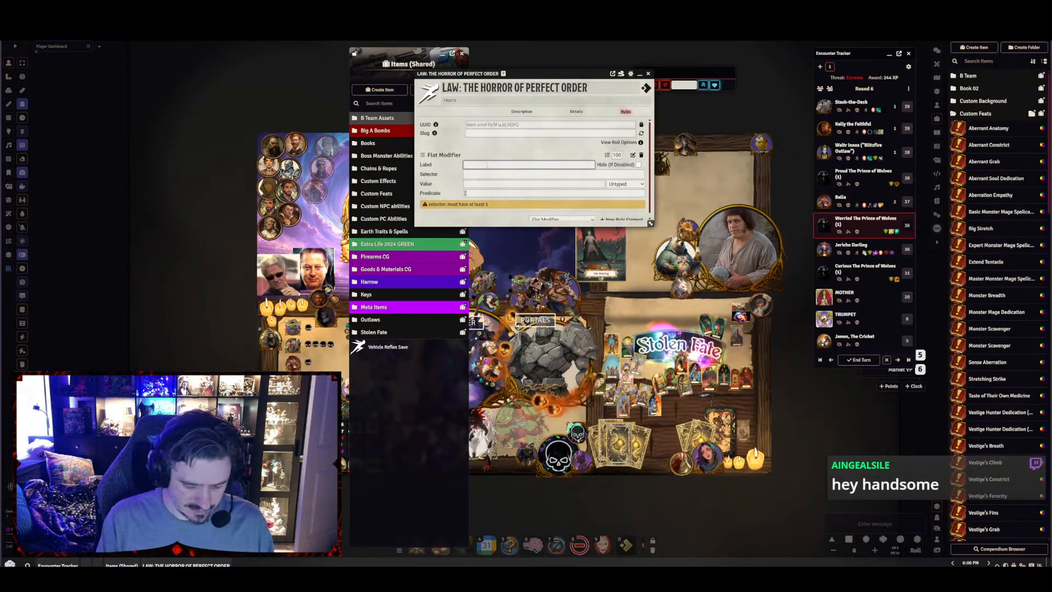
type("Law")
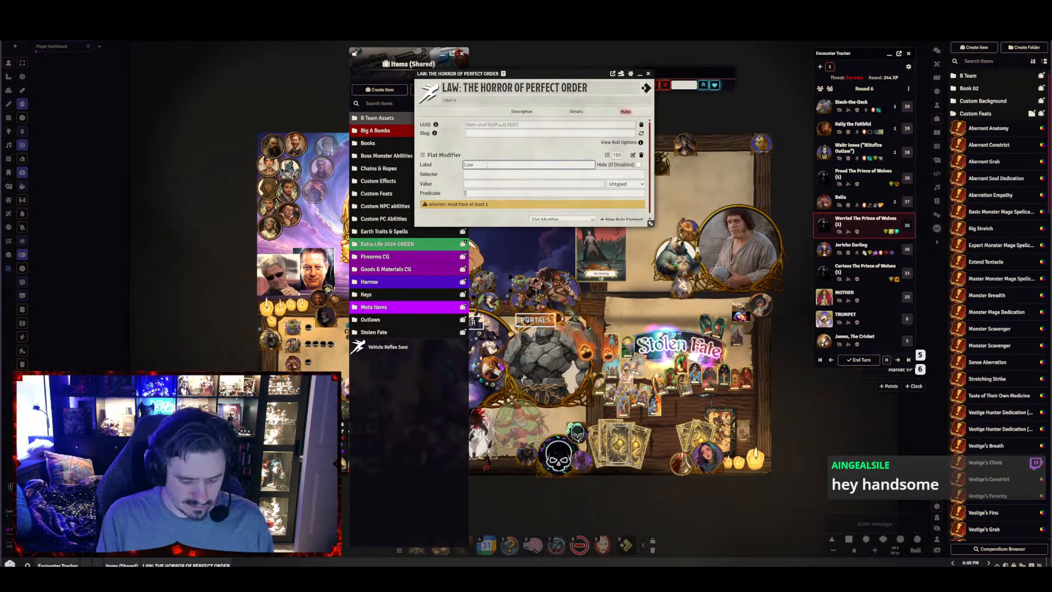
type(" Boon")
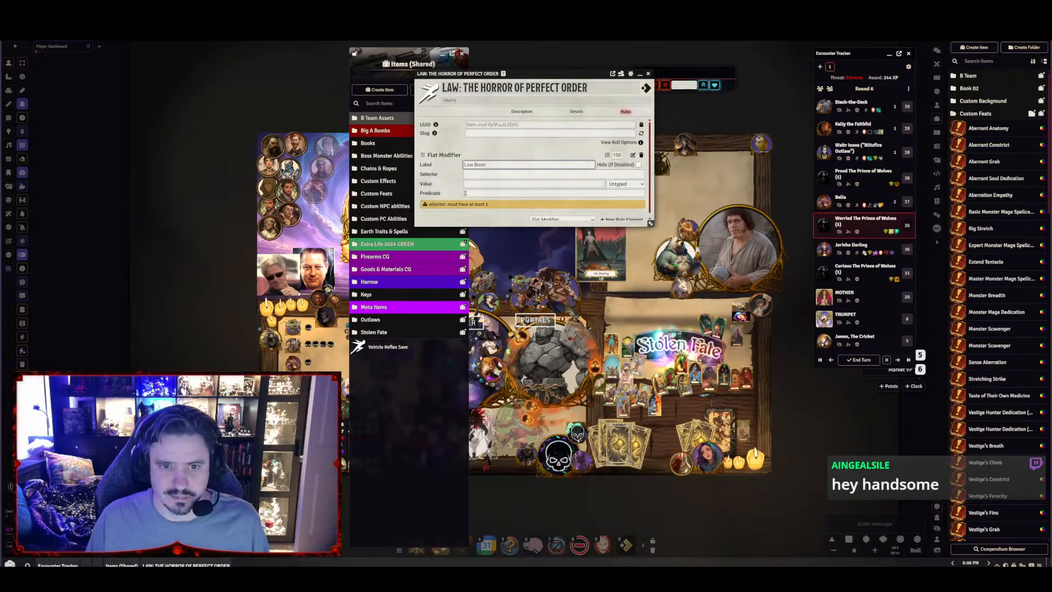
Set the Law Boon modifier's selector to skill-check, its predicate to the copied action:recall-knowledge and its value to 2
left_click(484, 174)
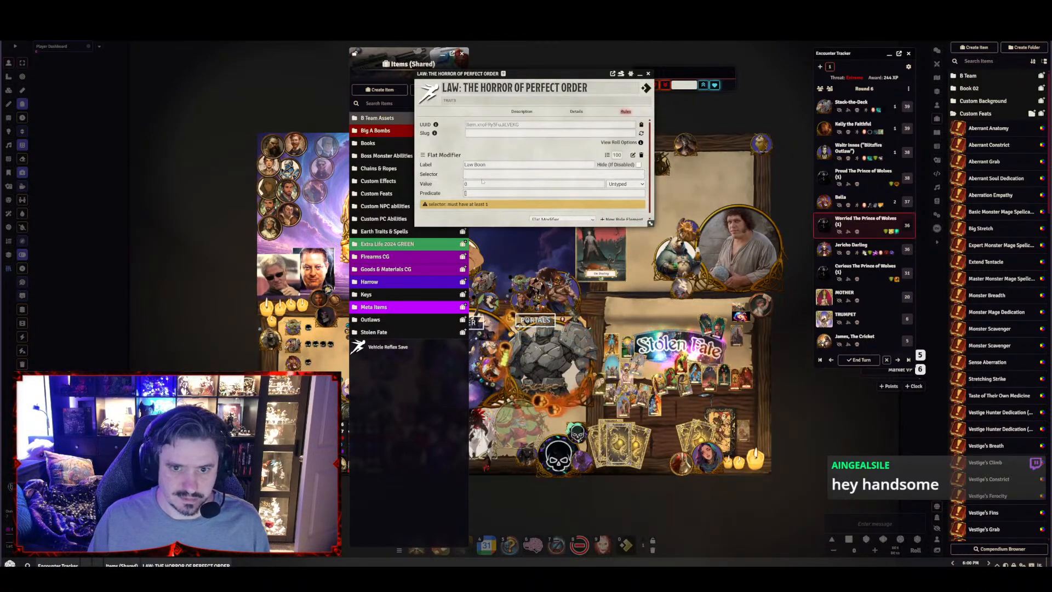
left_click(481, 174)
type("skil")
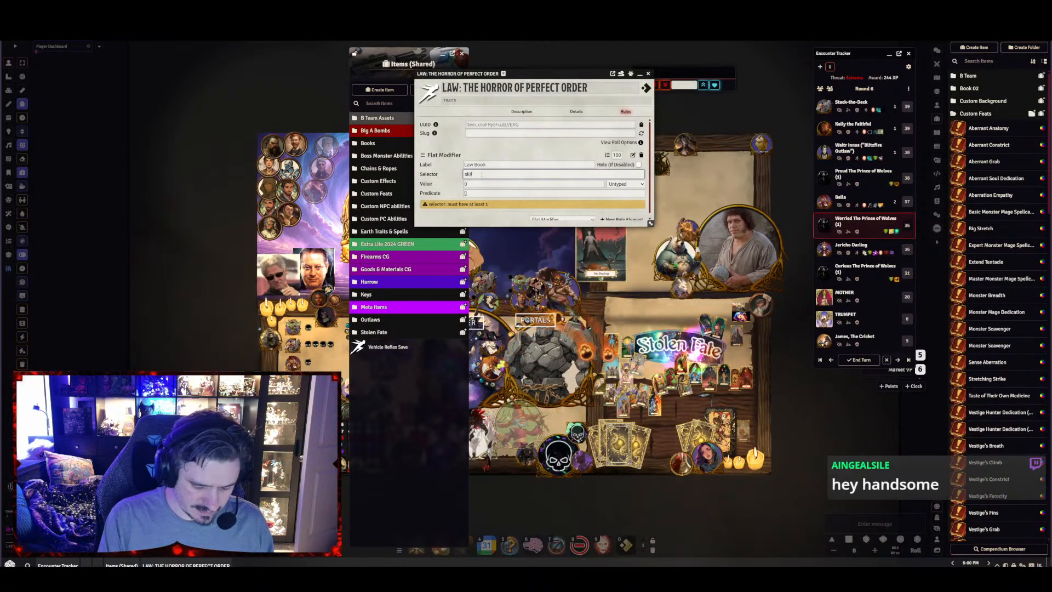
type("l-che")
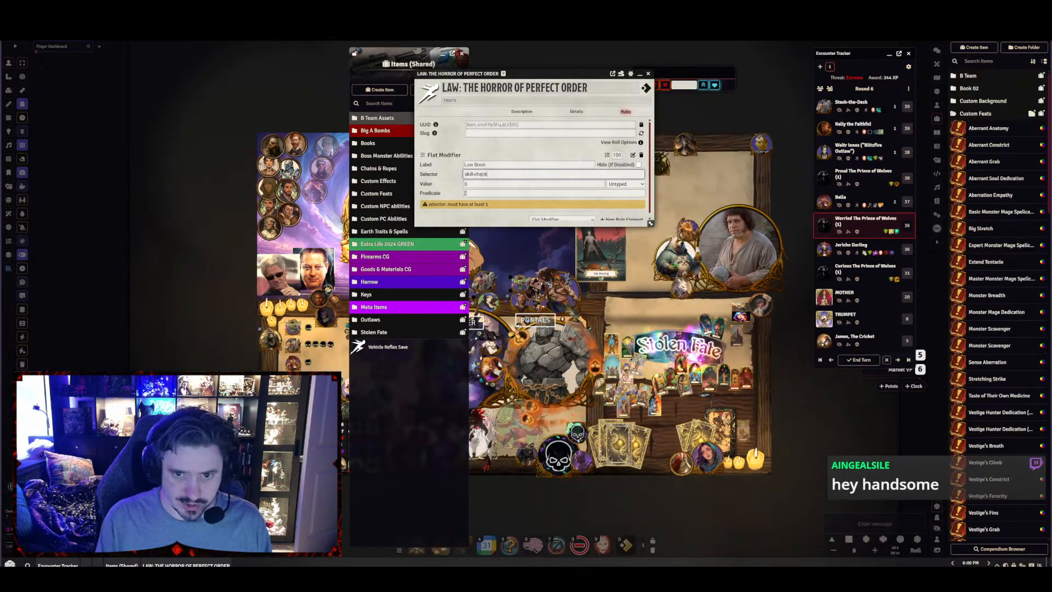
type("ck")
left_click(485, 192)
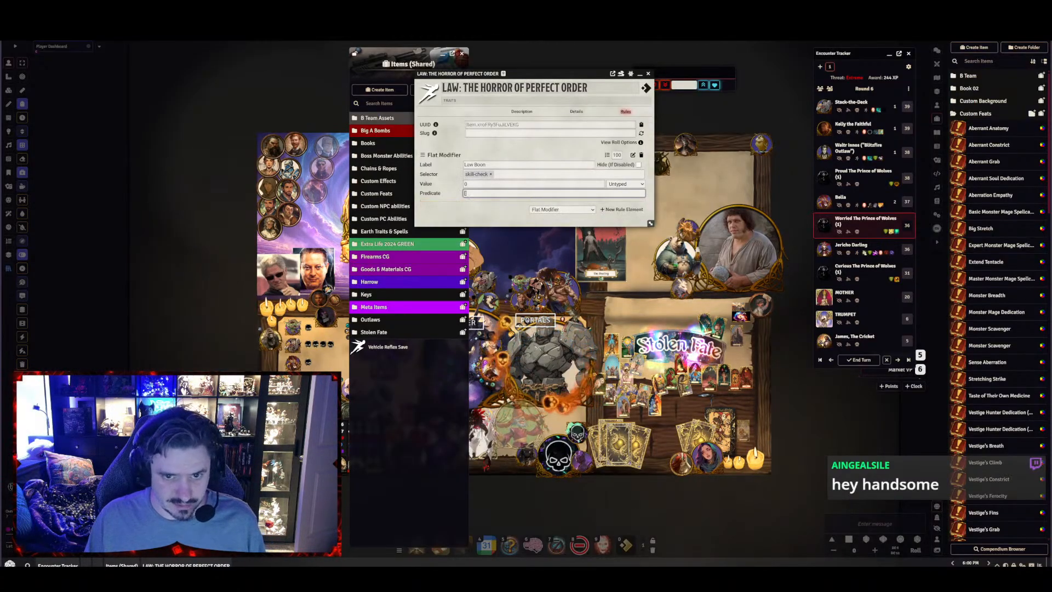
key("ctrl+v")
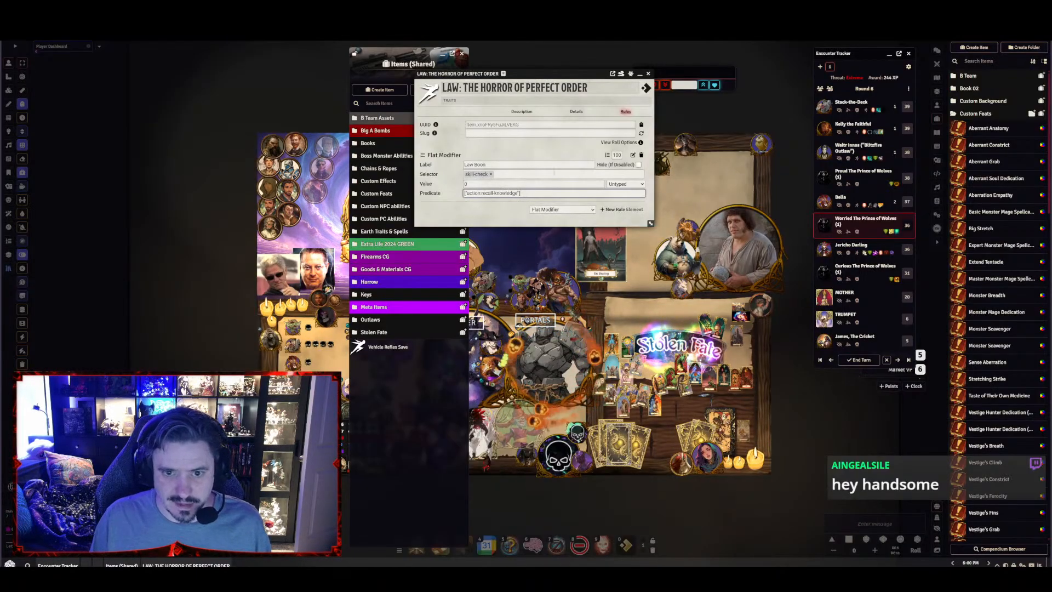
left_click(482, 184)
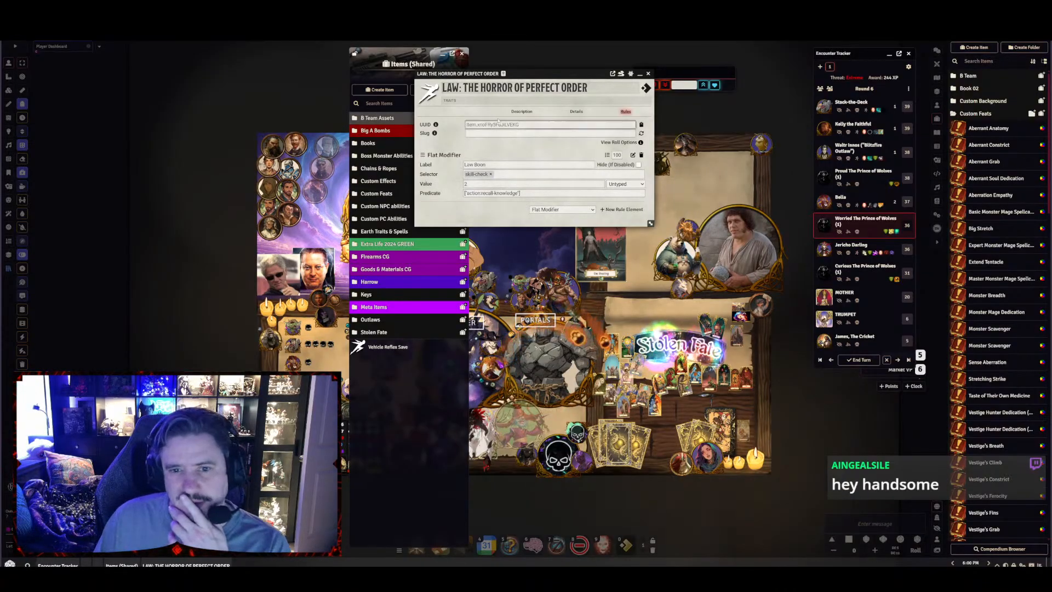
Check the boon's description and extend the Law Boon predicate with a second entry, action:sense-motive
left_click(521, 112)
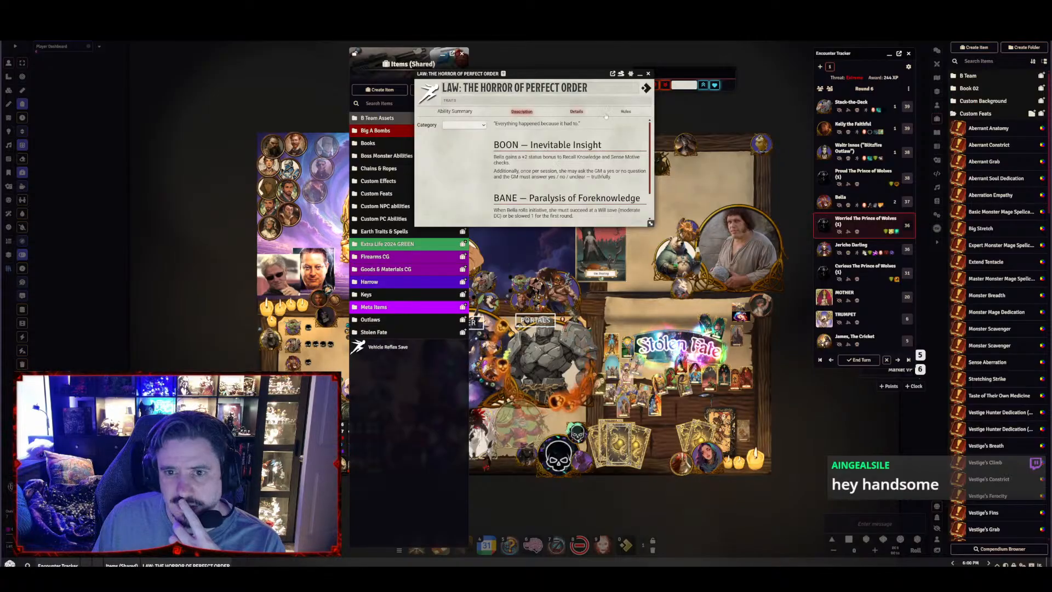
left_click(622, 112)
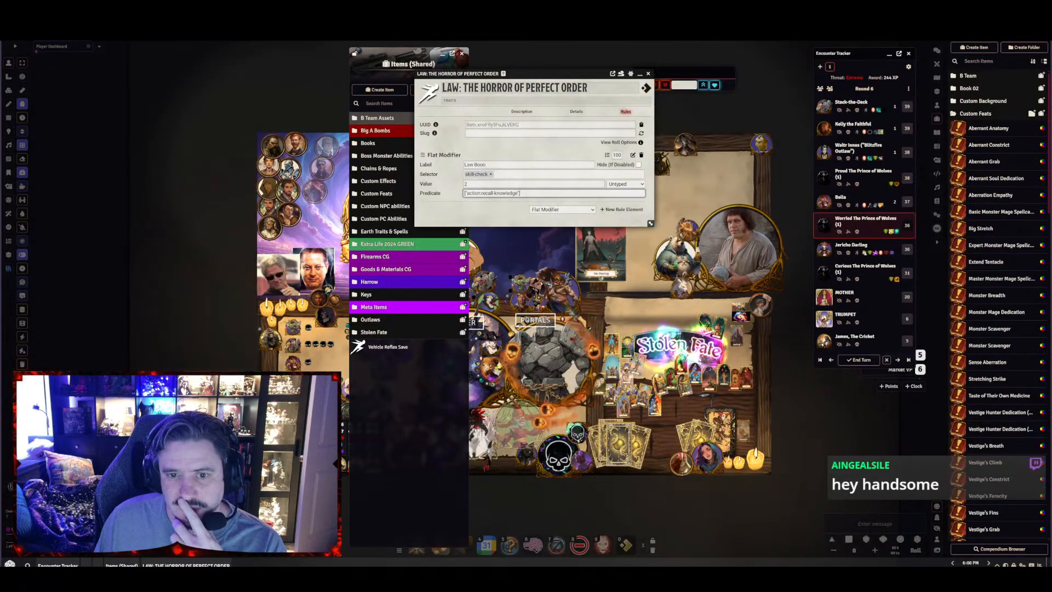
left_click_drag(543, 194, 452, 193)
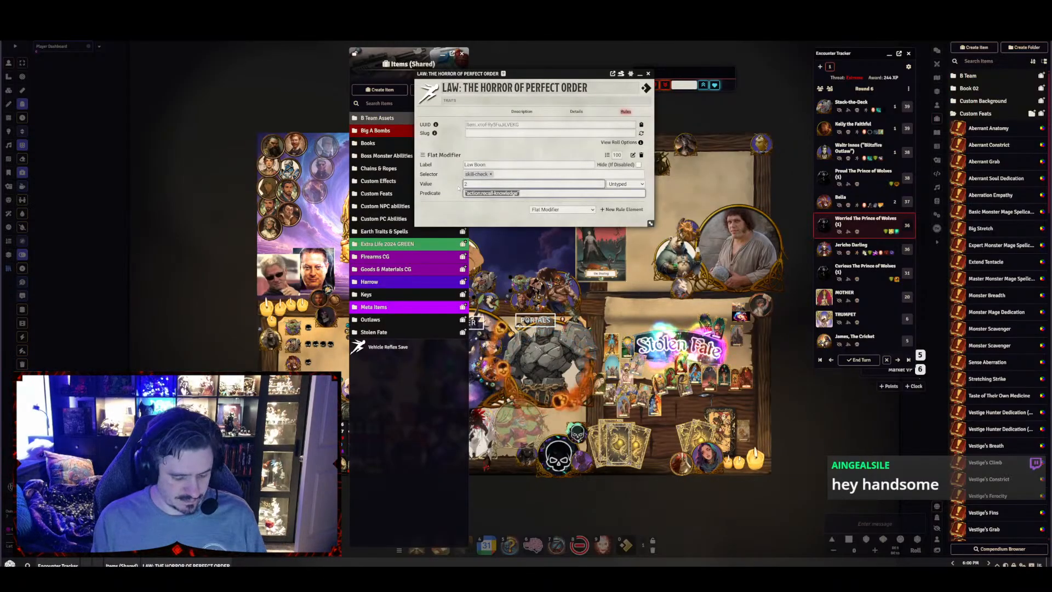
left_click(458, 188)
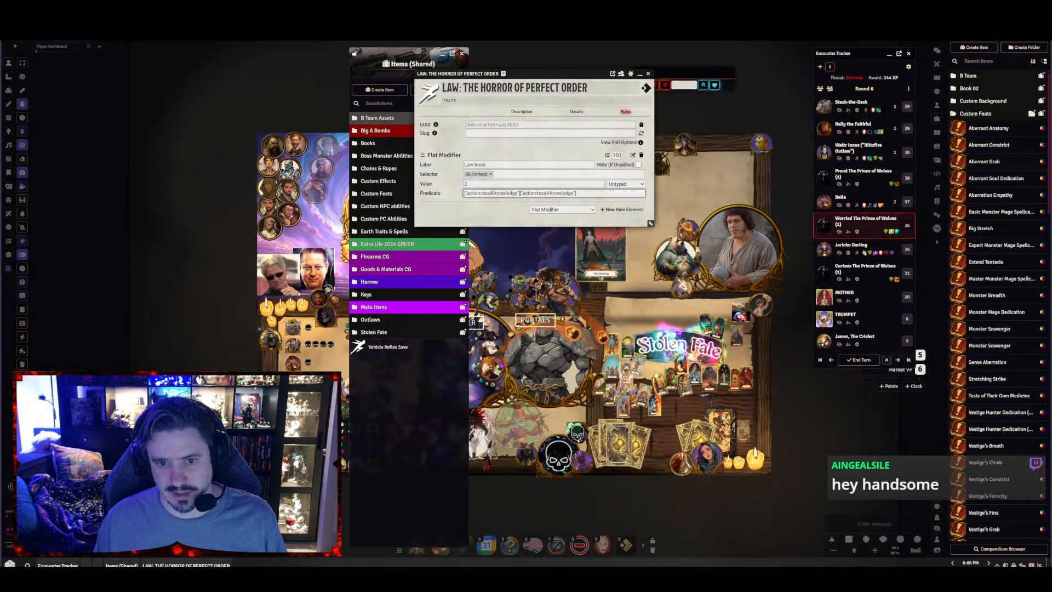
left_click_drag(535, 193, 574, 193)
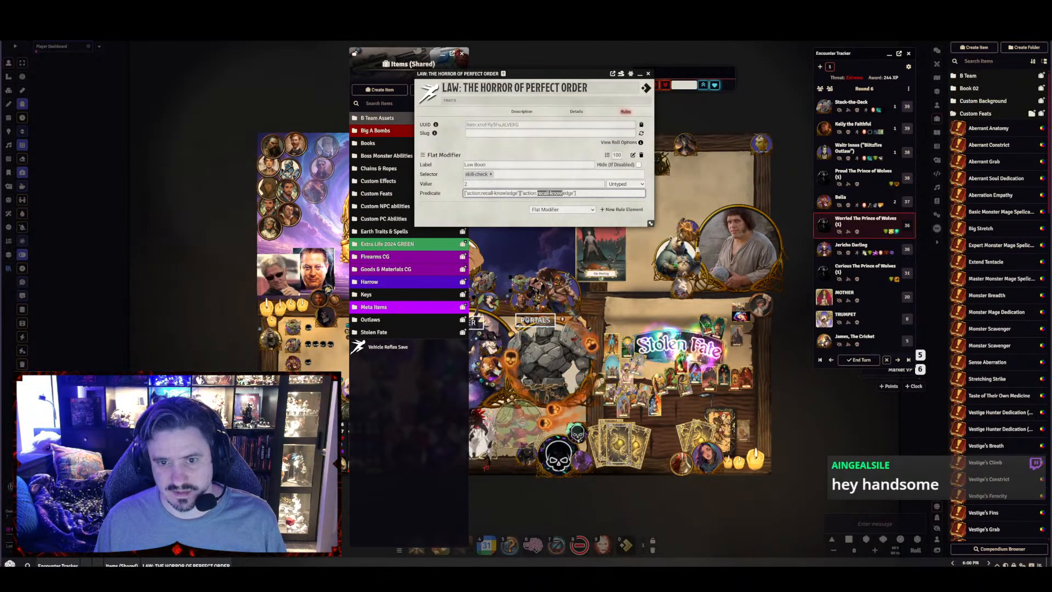
type("sleense-")
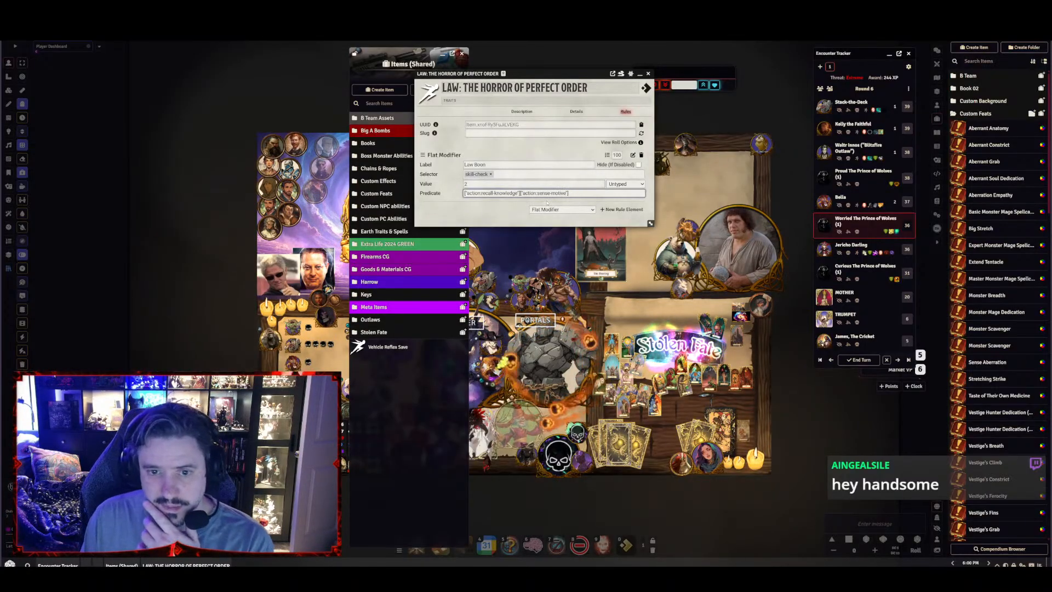
left_click(492, 216)
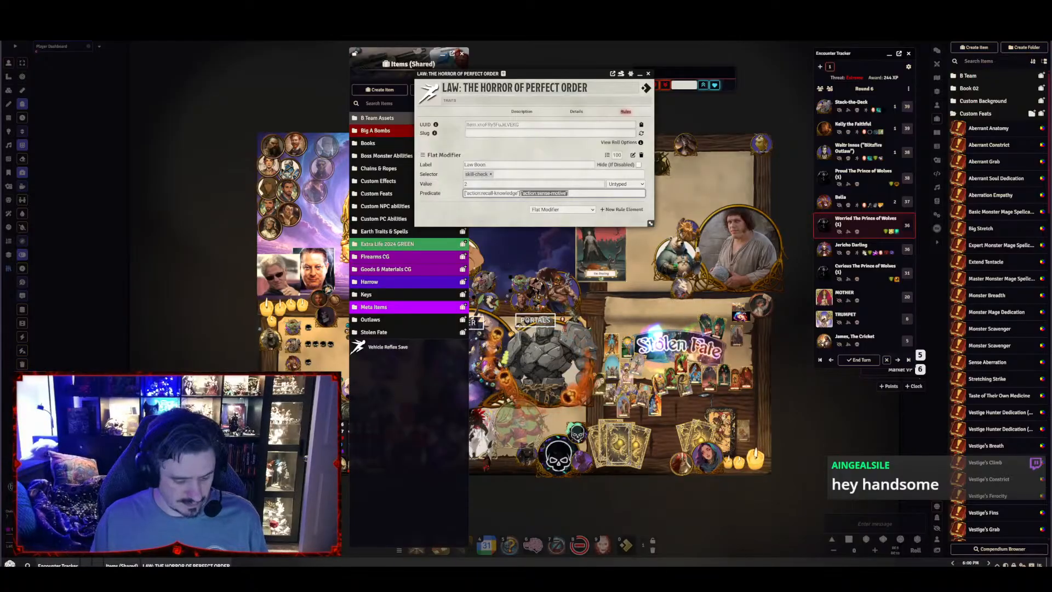
Remove the action:sense-motive entry from the Law Boon predicate and add a second Flat Modifier rule element labelled "Law Boon"
key("BackSpace")
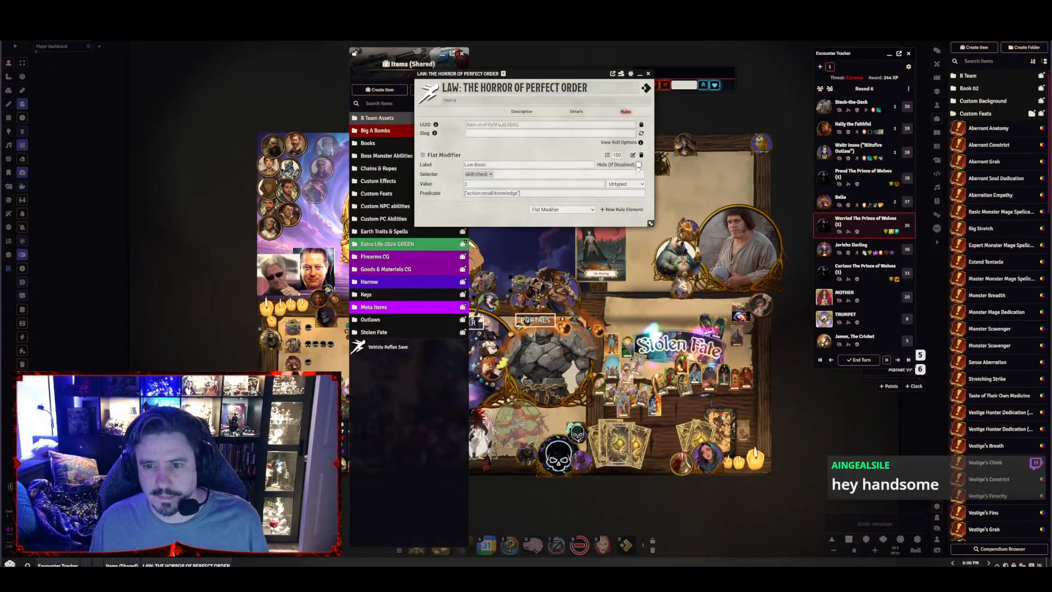
left_click(619, 209)
scroll(504, 207, "down", 2)
left_click(484, 160)
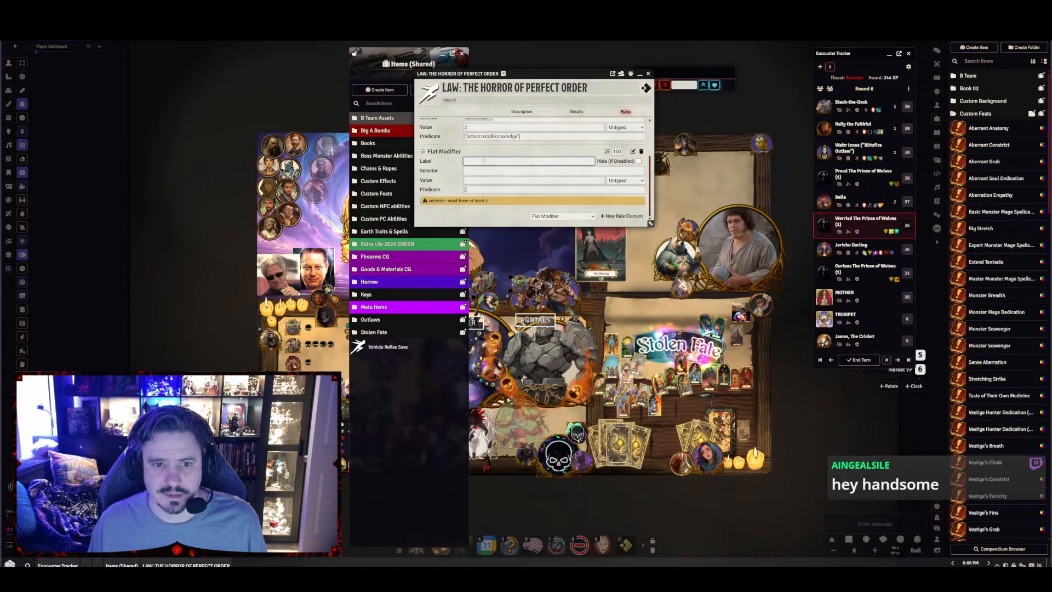
type("L")
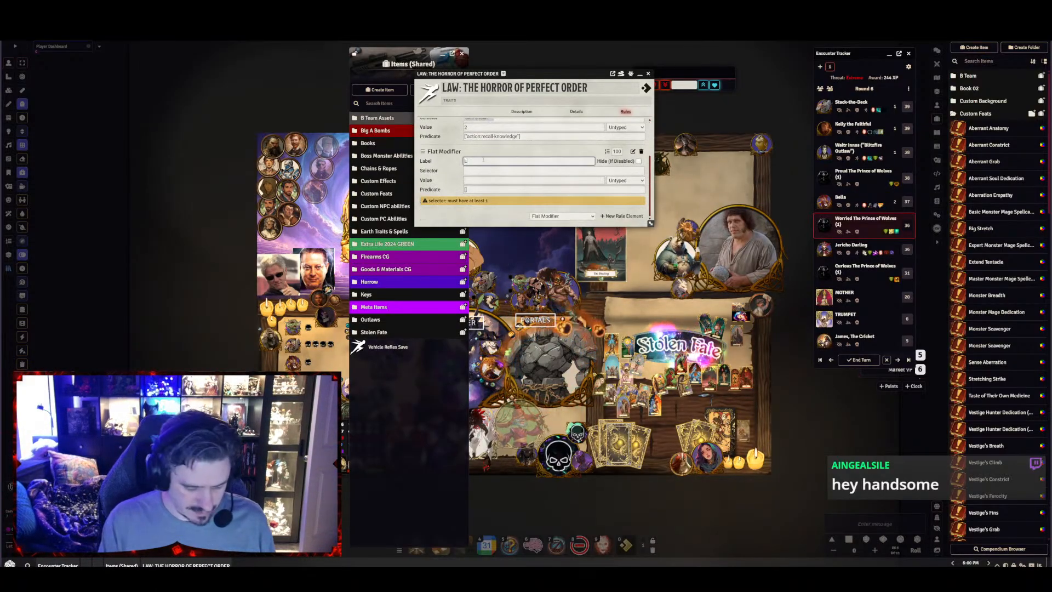
type("aw Boon")
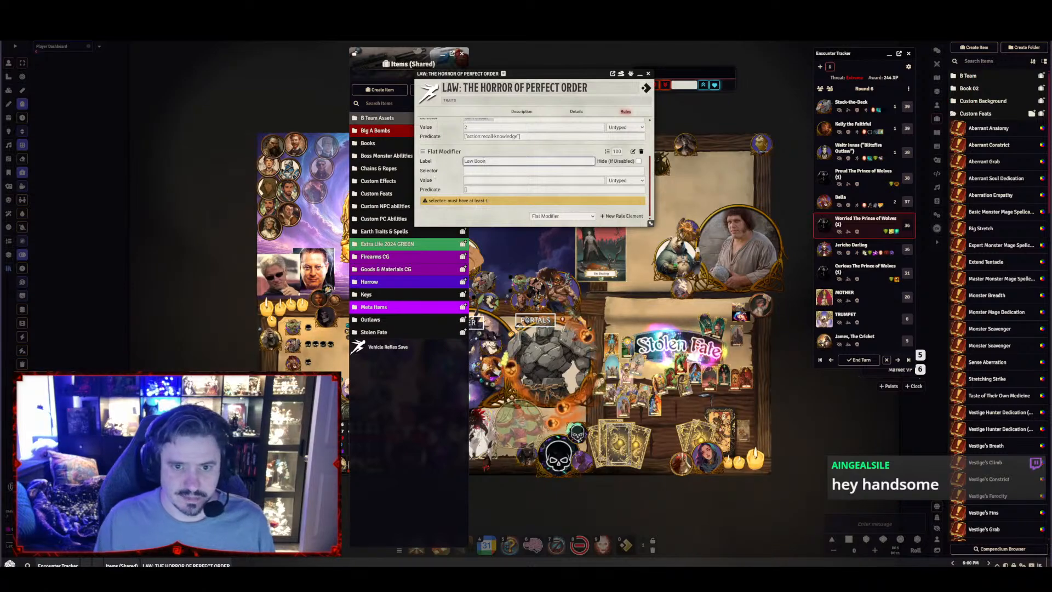
Set the second Law Boon modifier's value to 2 and its selector to sense-motive
left_click(480, 171)
key("Tab")
type("2")
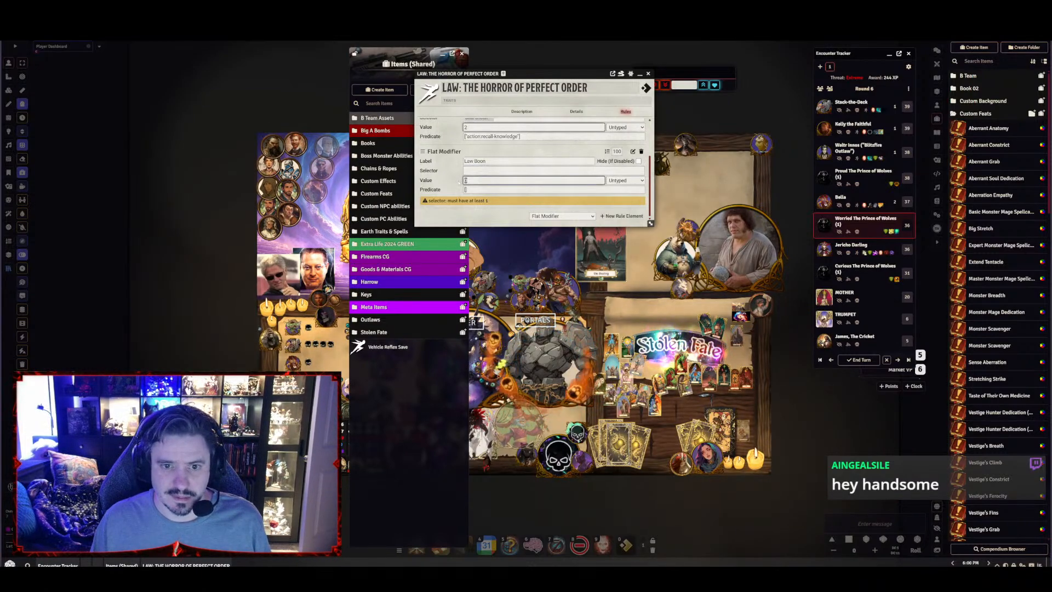
left_click(477, 170)
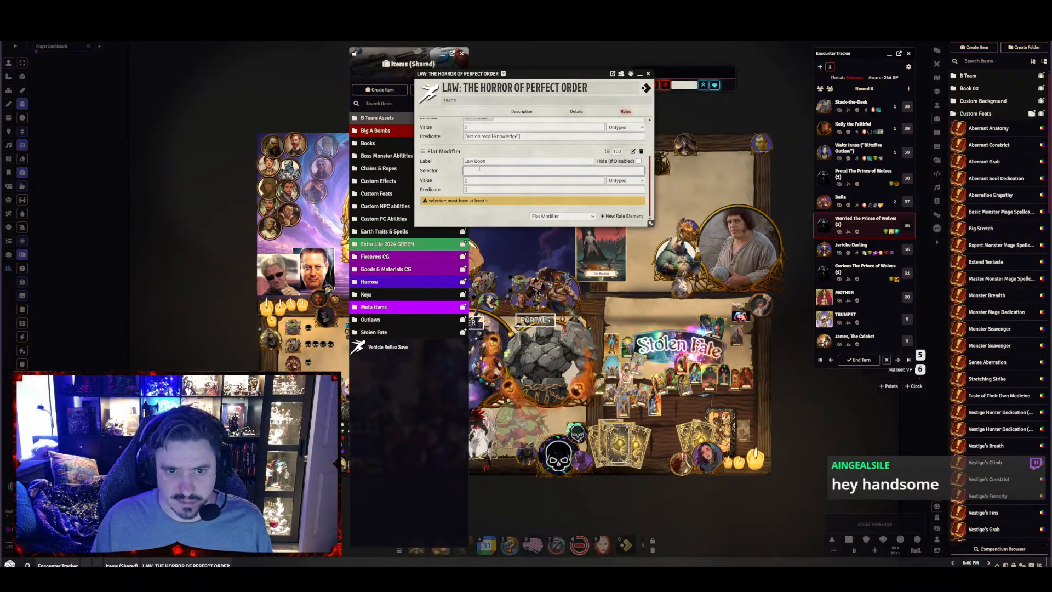
type("sense")
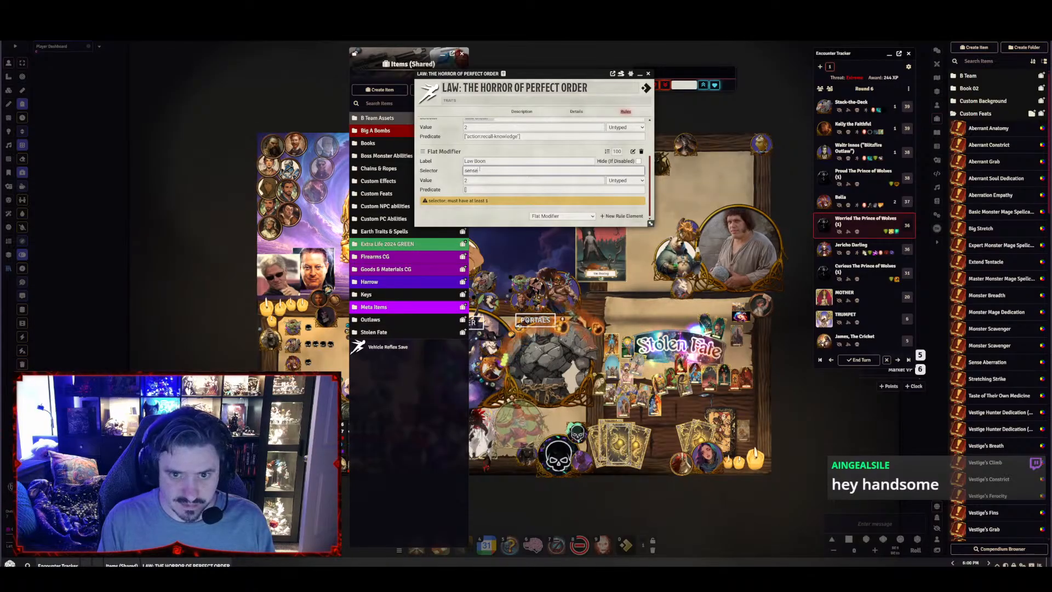
type("-motive")
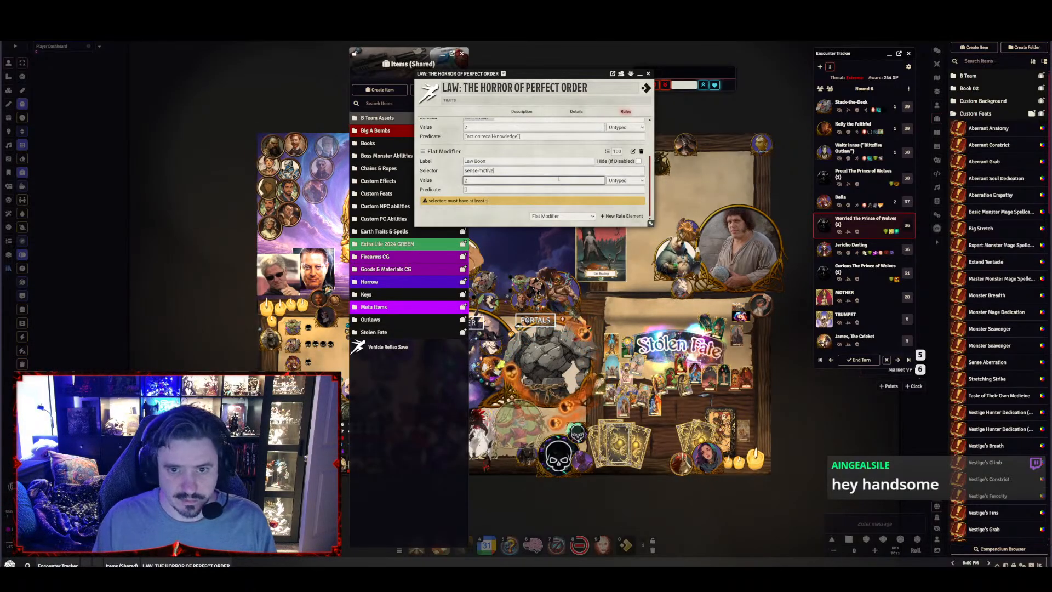
key("Return")
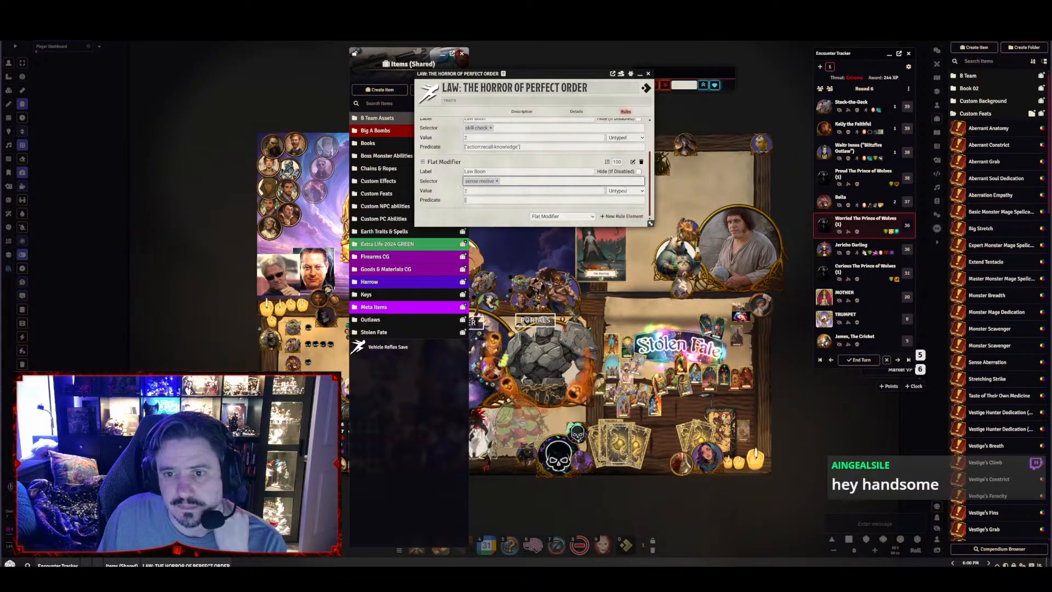
Change the bonus type of both Law Boon modifiers to Status
left_click(625, 191)
left_click(620, 216)
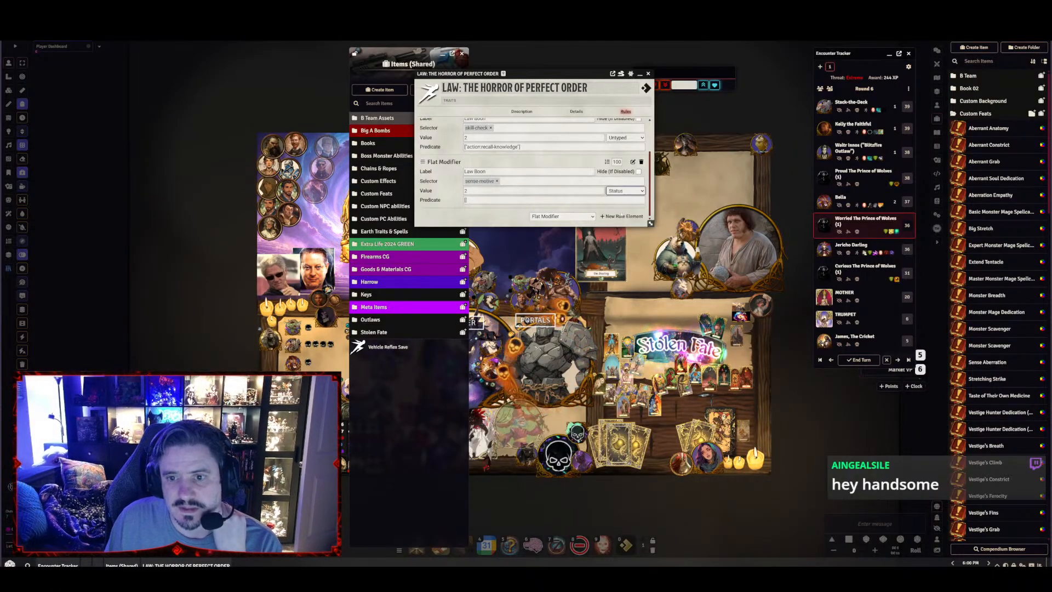
left_click(625, 138)
left_click(620, 196)
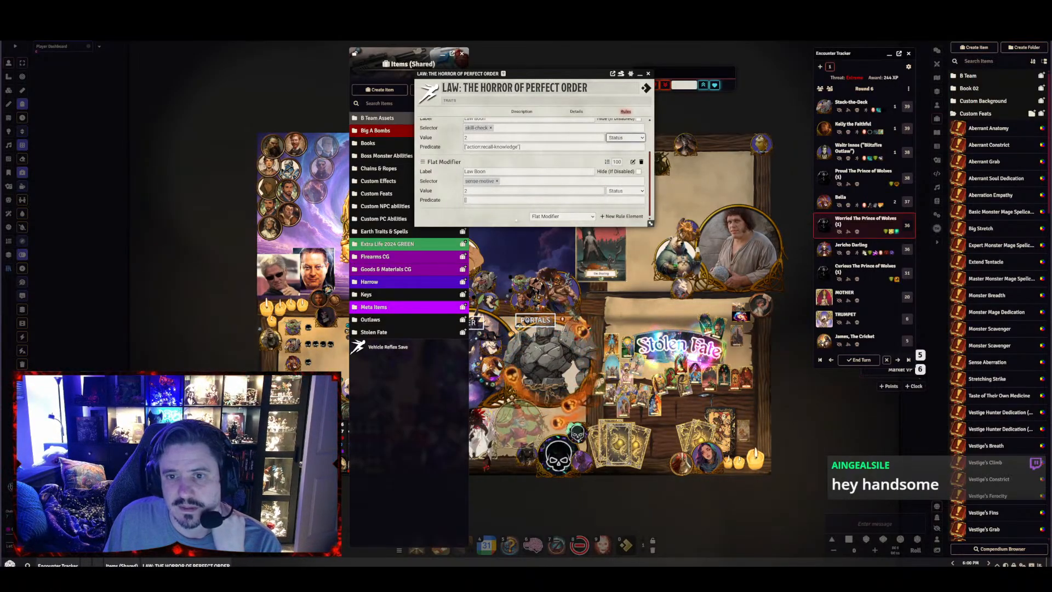
Check the boon's wording in the Law: The Horror of Perfect Order description, and close the item and Items (Shared)
scroll(605, 142, "up", 2)
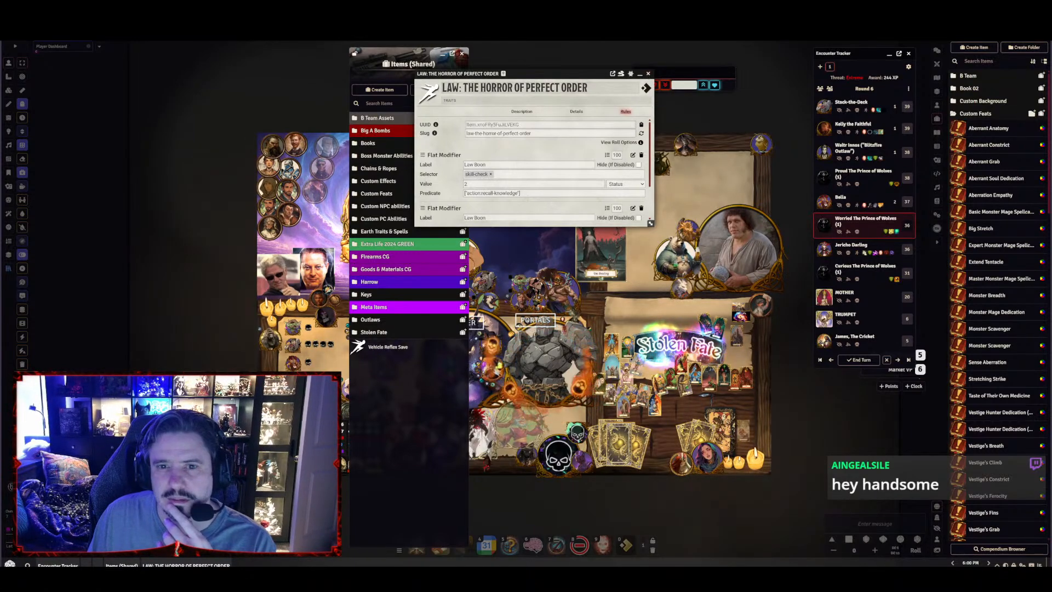
left_click(521, 111)
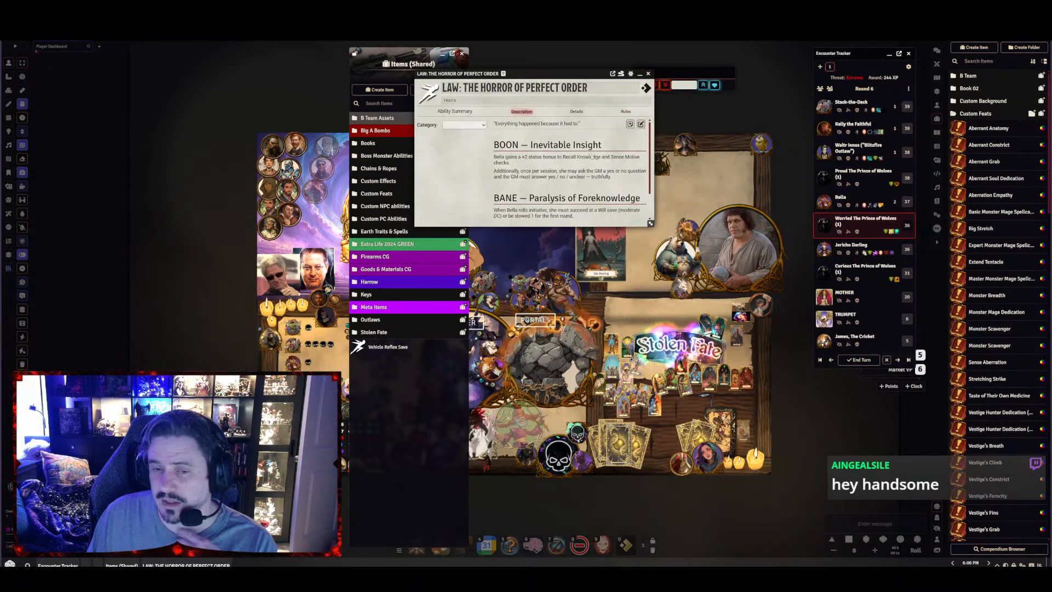
left_click_drag(533, 77, 242, 83)
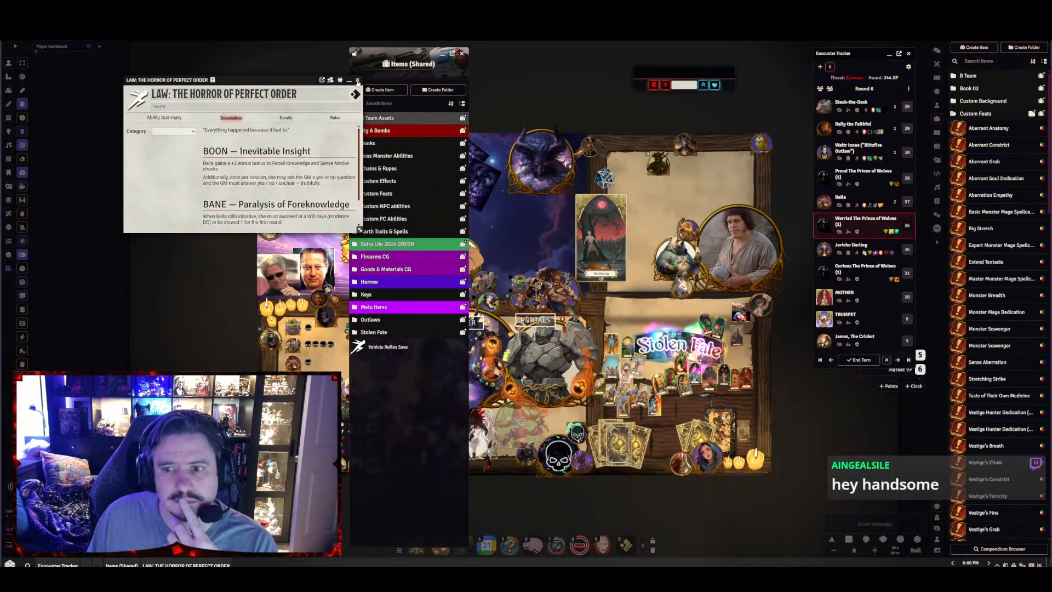
left_click(357, 81)
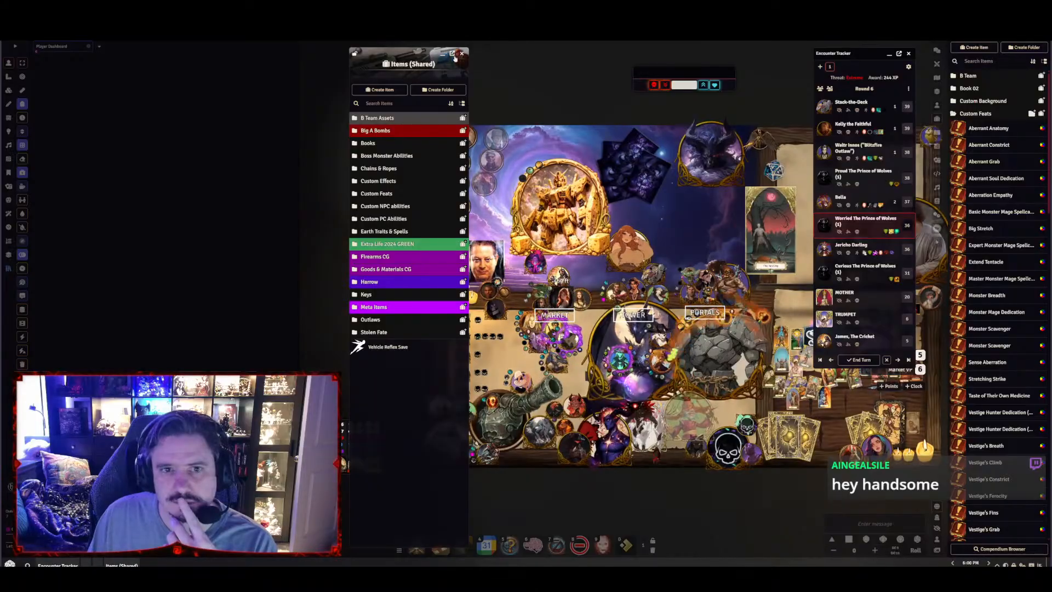
left_click(461, 53)
Open Bella's character sheet at her feats, search the world's items for "law" and add Law: The Horror of Perfect Order to the sheet
mouse_move(670, 396)
left_mouse_down()
mouse_move(398, 364)
mouse_move(460, 342)
mouse_move(495, 349)
left_mouse_up()
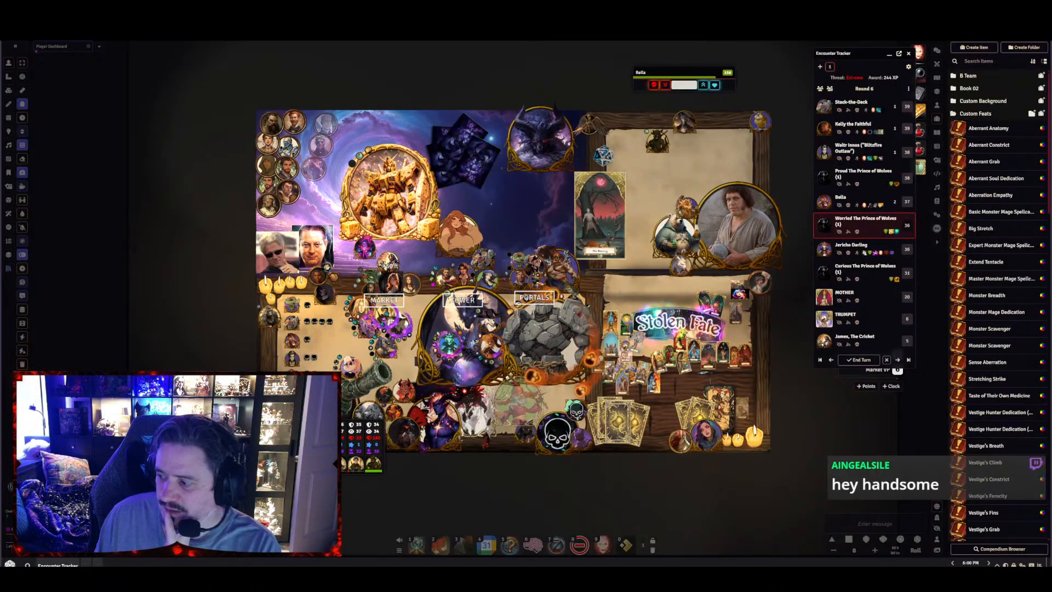
key("c")
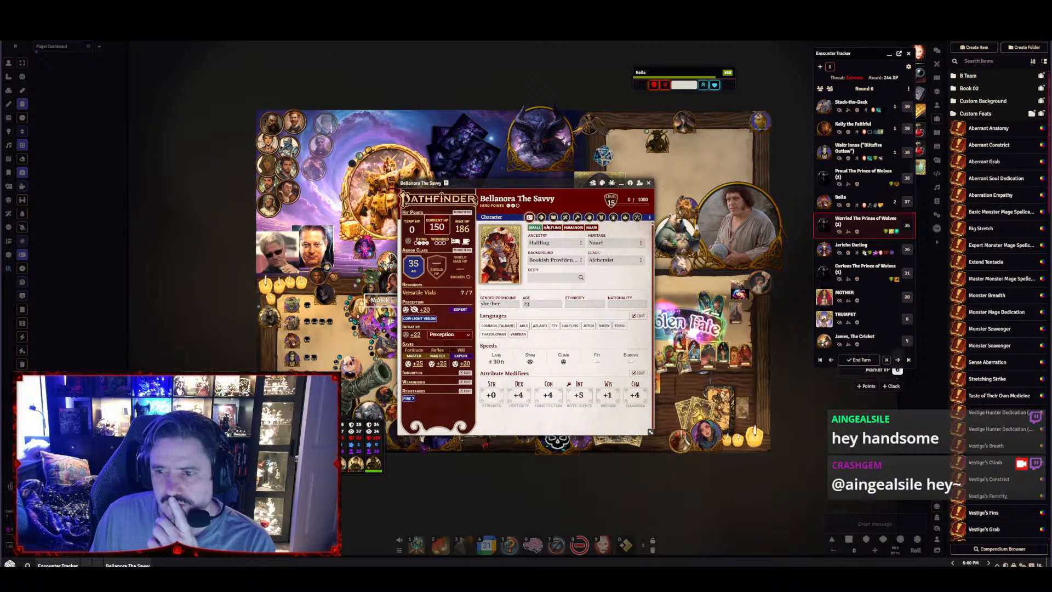
left_click(600, 217)
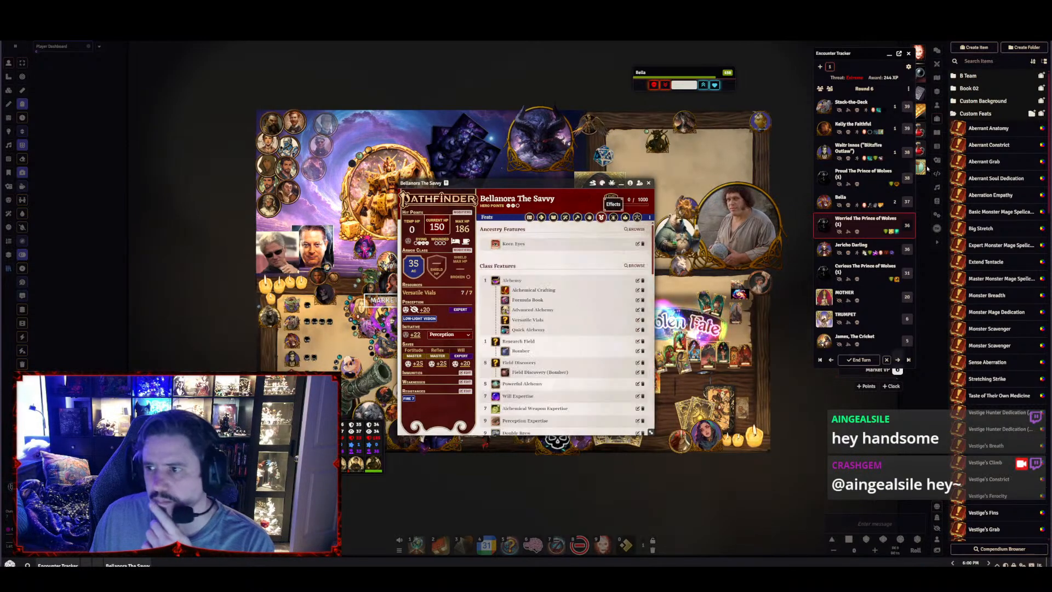
left_click(973, 62)
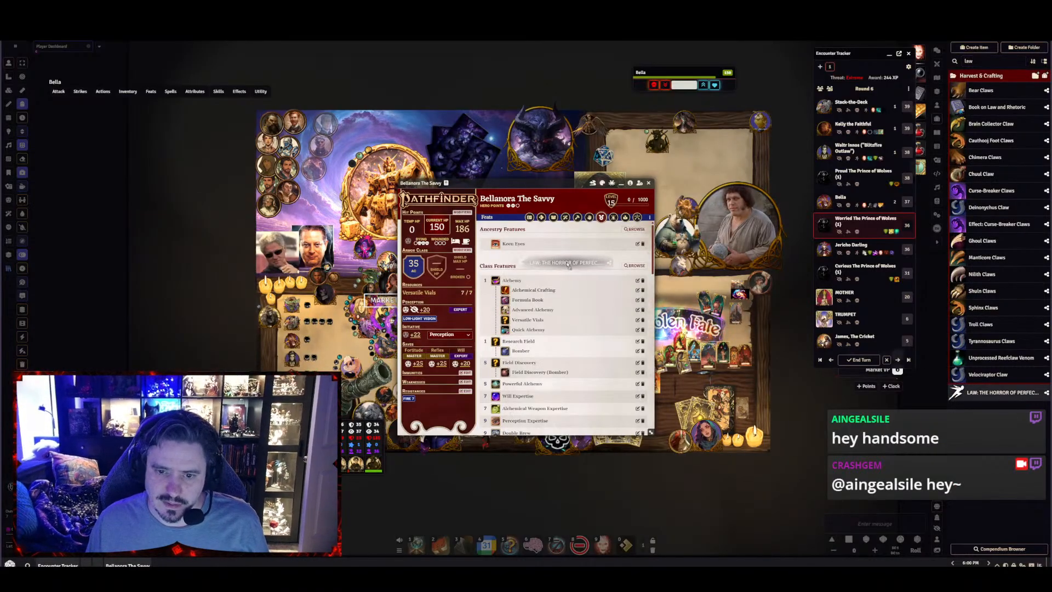
Look through Bella's feats and encounter actions to find where Law: The Horror of Perfect Order is listed
scroll(555, 318, "down", 5)
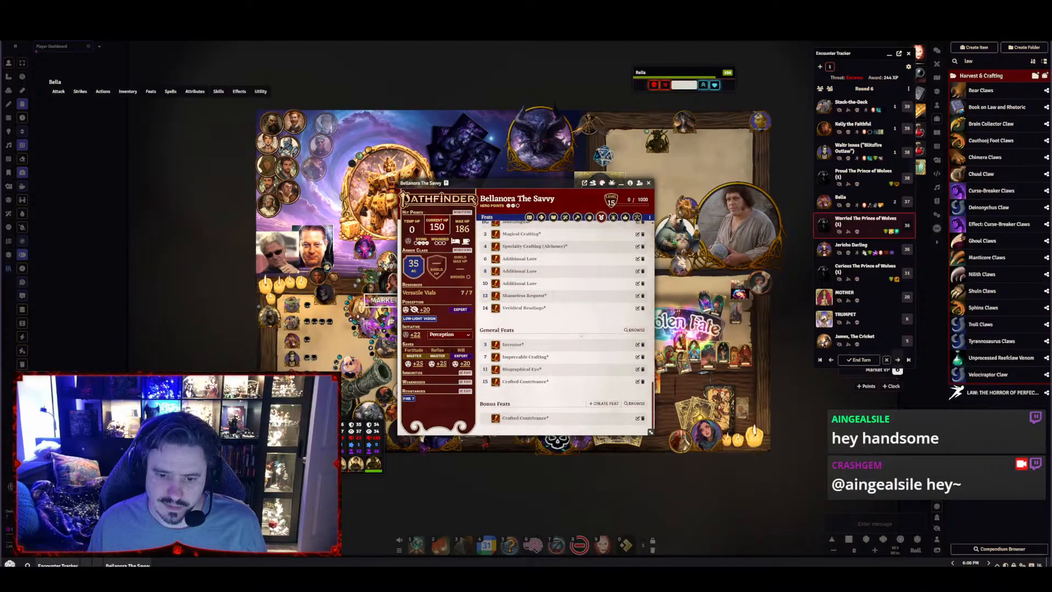
scroll(527, 387, "up", 5)
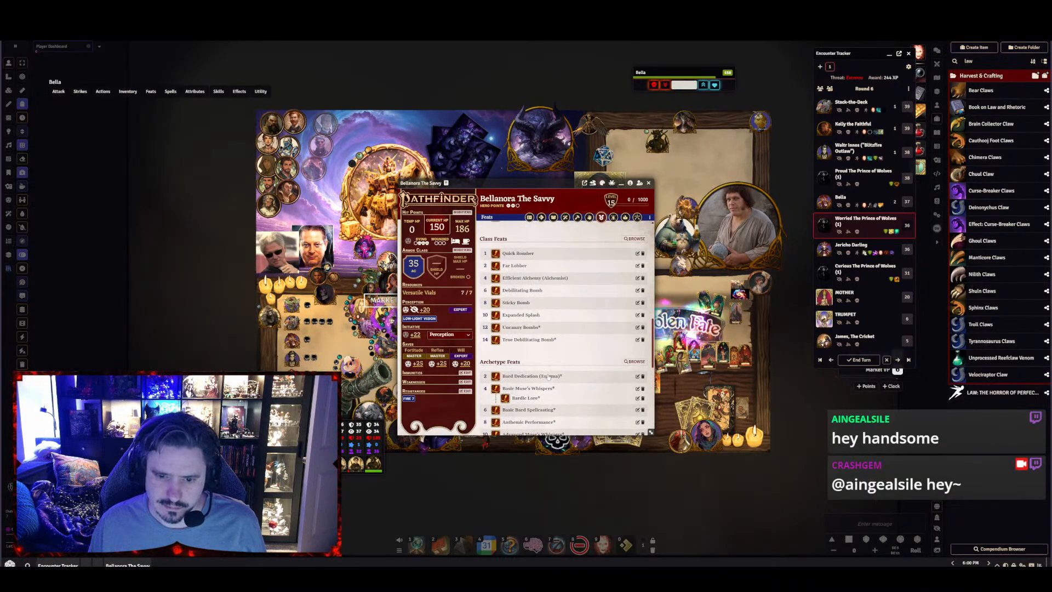
scroll(548, 376, "up", 4)
scroll(567, 371, "up", 4)
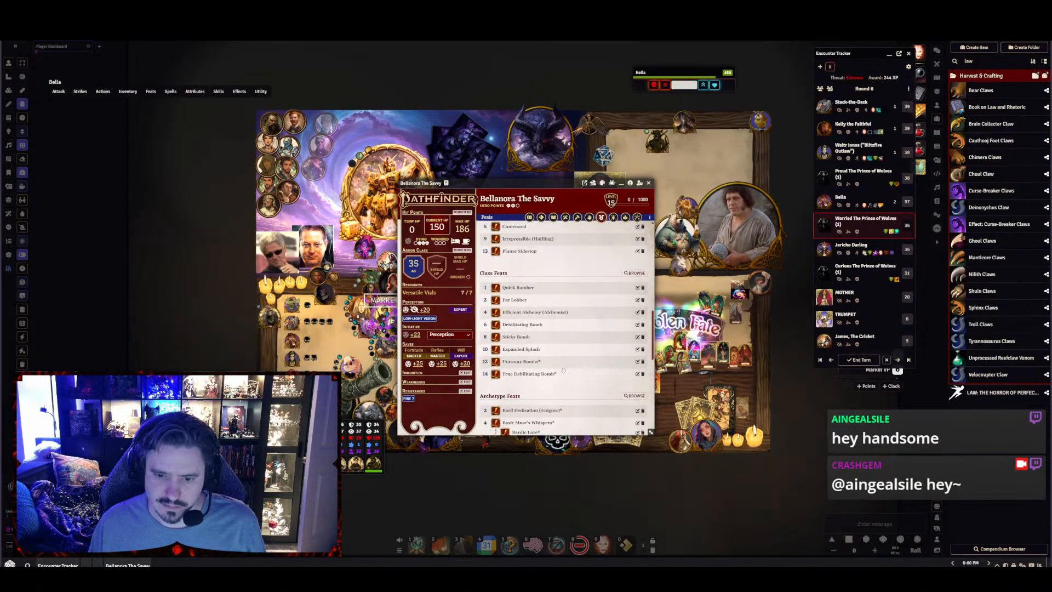
scroll(567, 372, "up", 5)
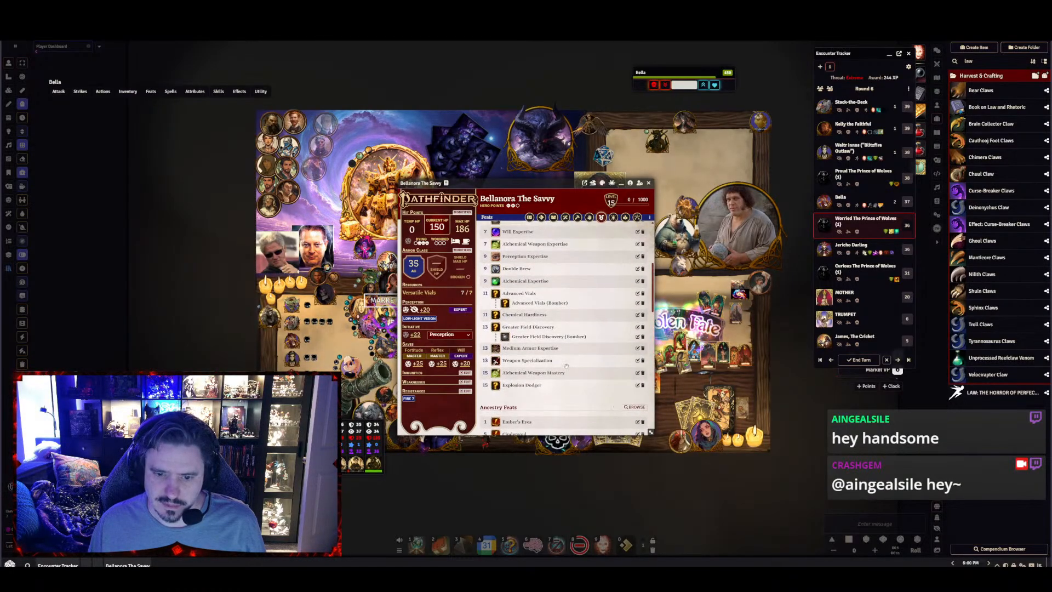
left_click(541, 217)
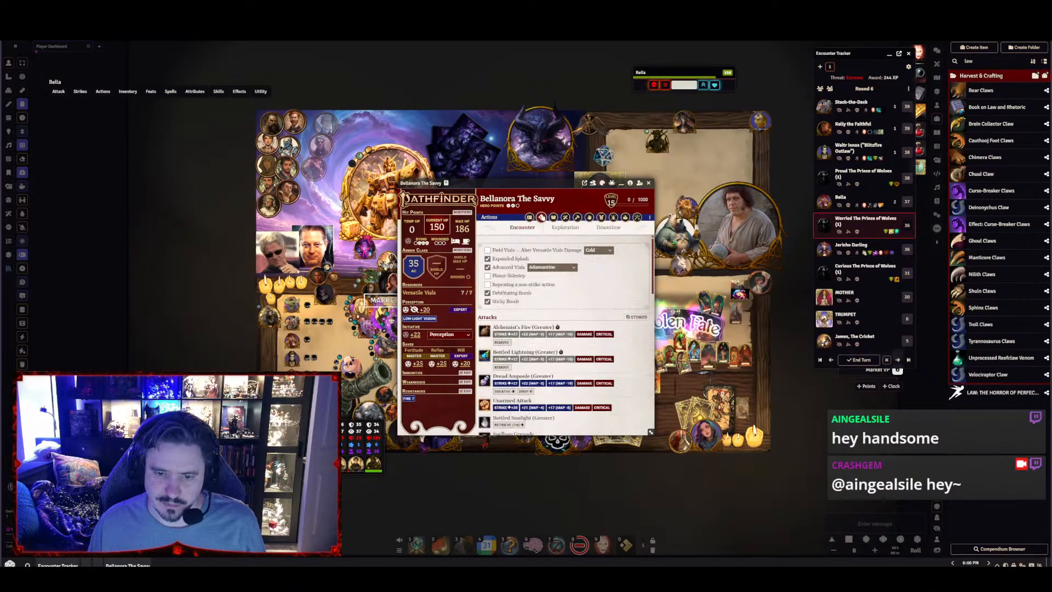
scroll(564, 315, "down", 3)
scroll(564, 316, "down", 2)
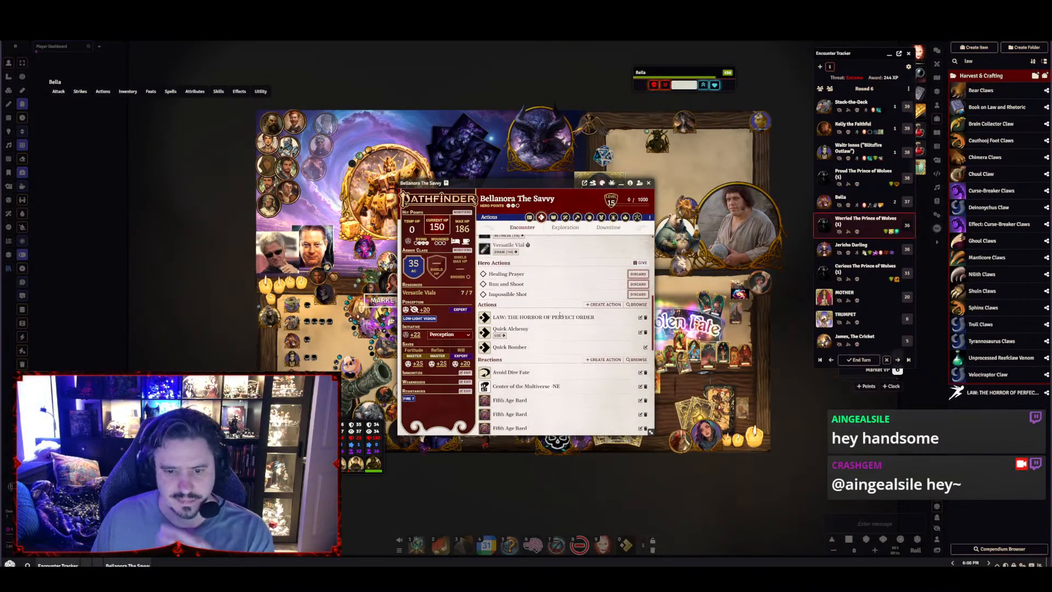
scroll(566, 339, "down", 3)
scroll(569, 350, "down", 4)
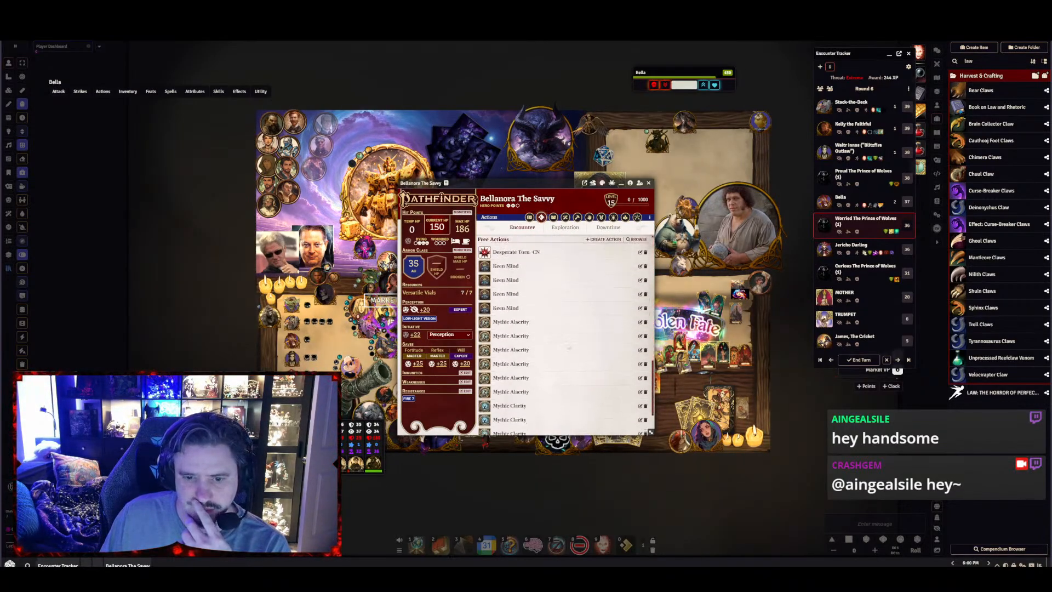
Read the description of Law: The Horror of Perfect Order among Bella's actions and delete that copy from her sheet
scroll(529, 413, "up", 5)
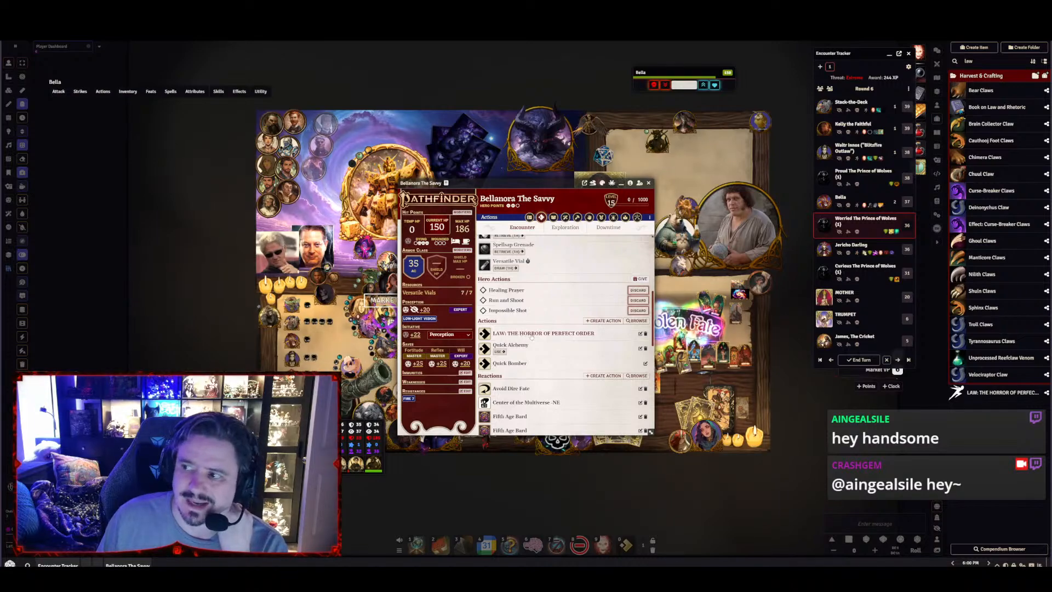
left_click(571, 335)
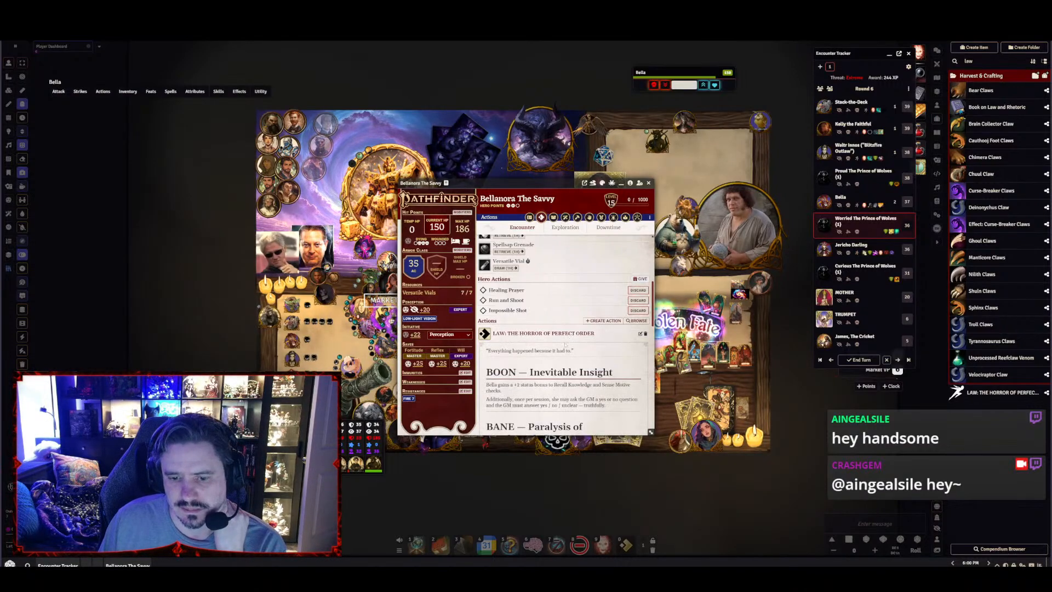
scroll(566, 344, "down", 3)
scroll(640, 378, "up", 4)
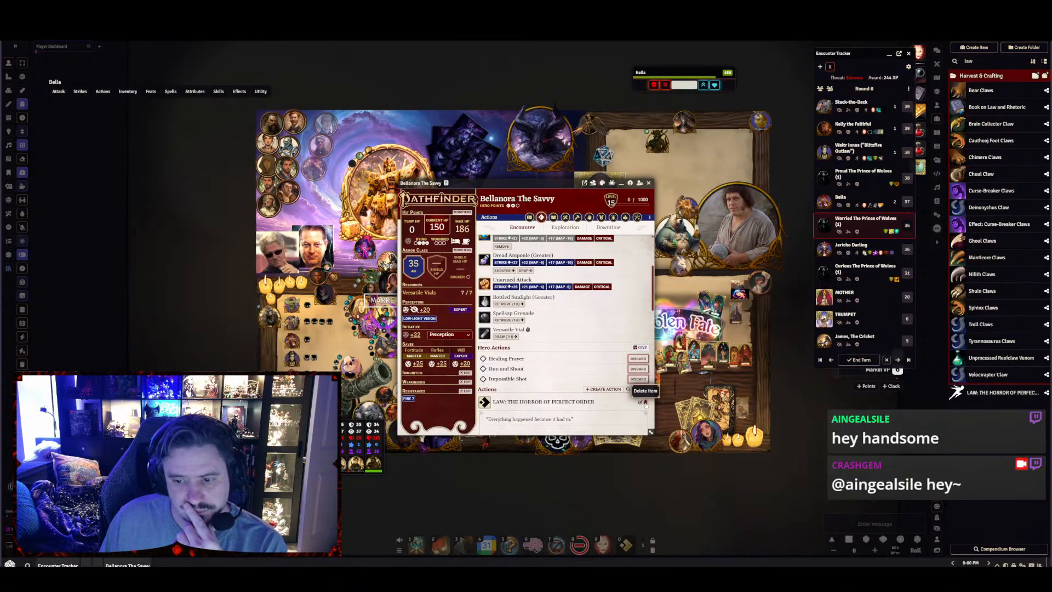
left_click(645, 403)
left_click(495, 327)
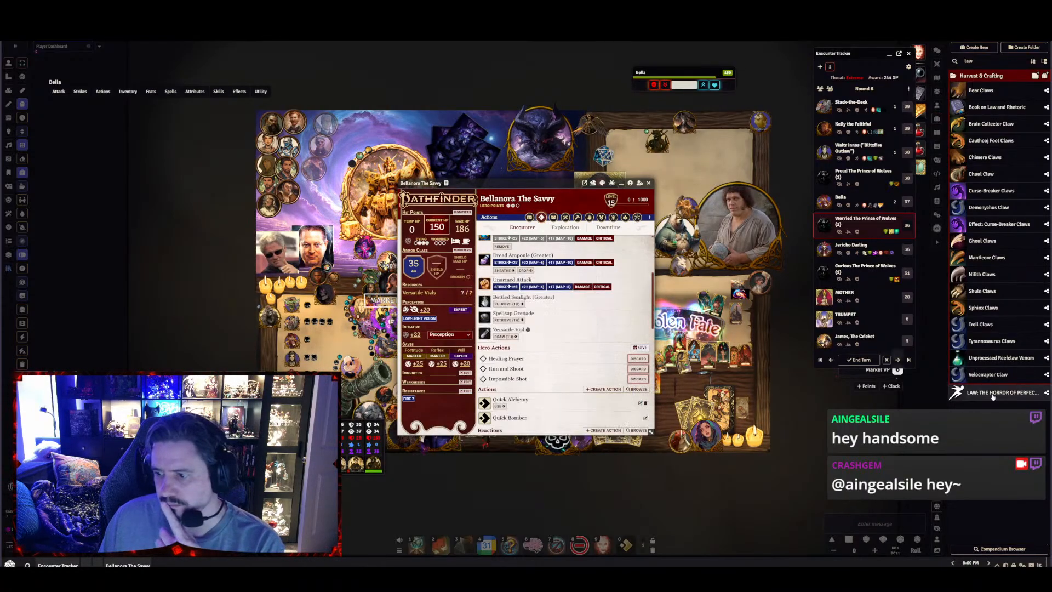
Set the action type of the world item Law: The Horror of Perfect Order to Passive and add the item to Bella's sheet again
left_click(993, 395)
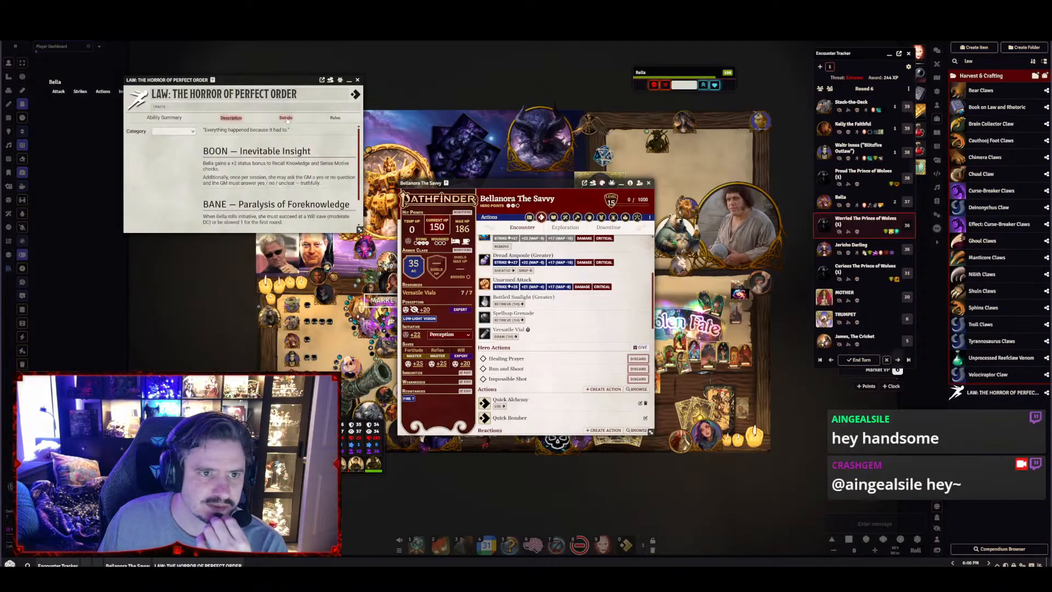
left_click(286, 118)
left_click(275, 131)
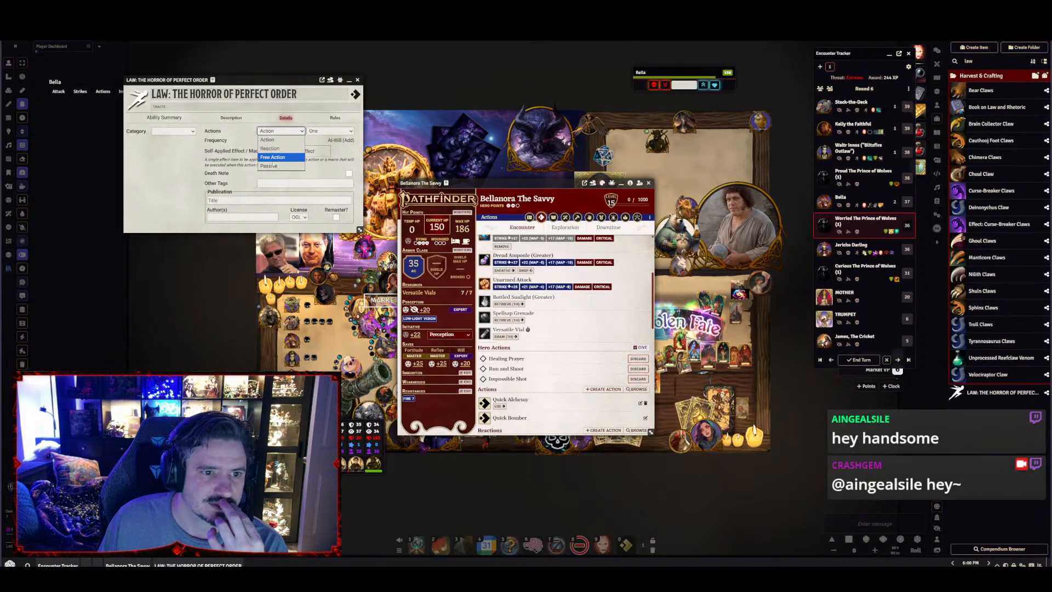
left_click(269, 166)
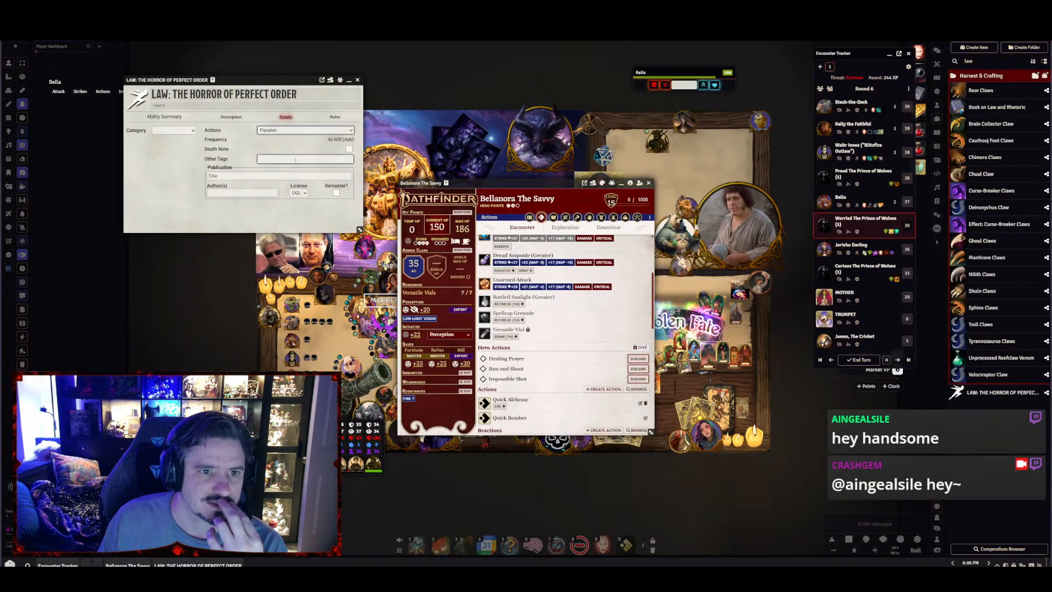
left_click(359, 81)
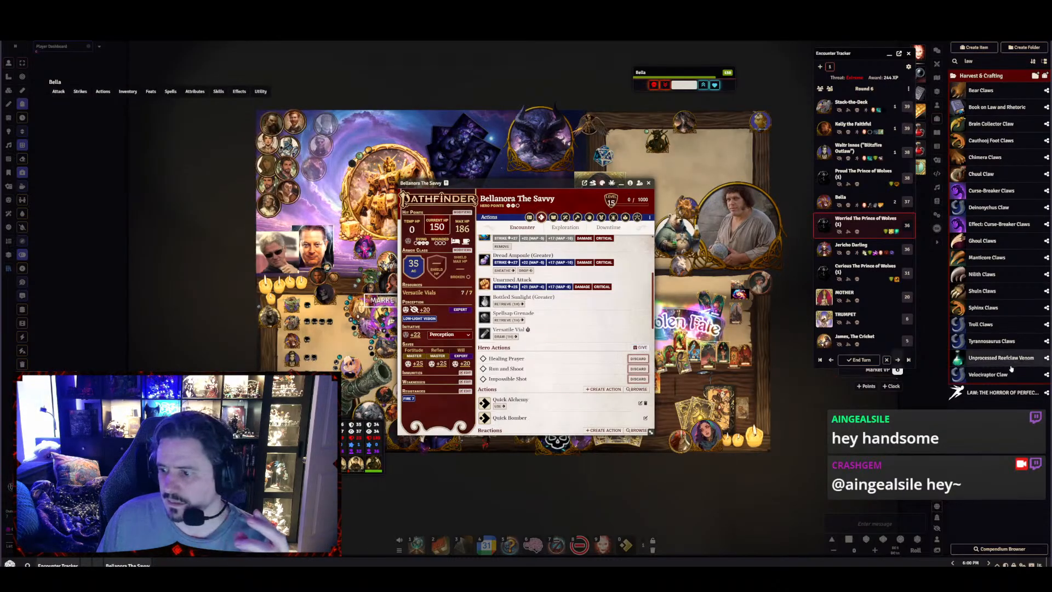
left_click_drag(986, 393, 572, 344)
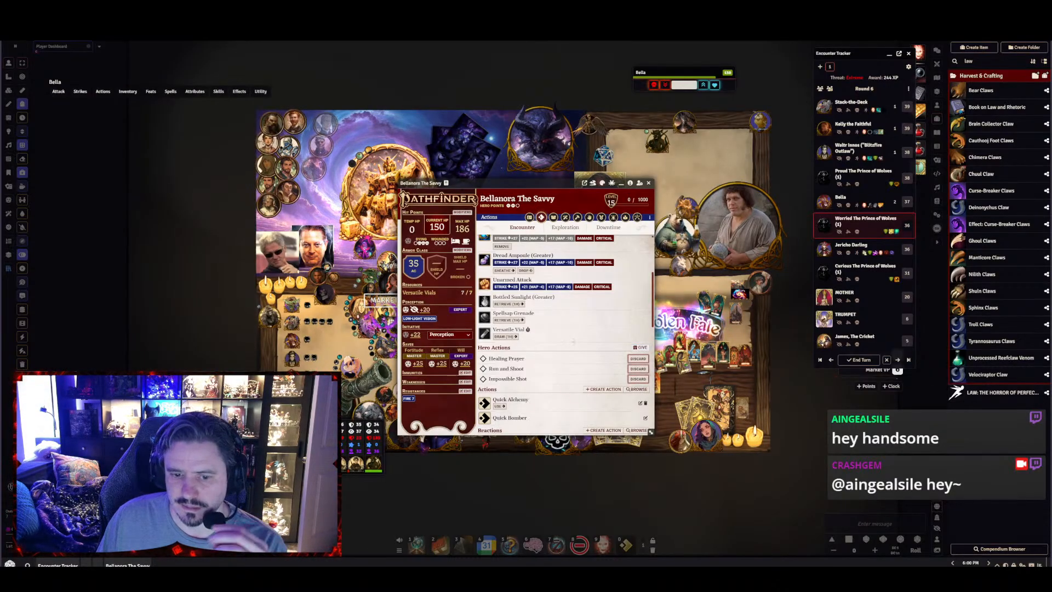
Find Law: The Horror of Perfect Order among Bella's free actions, expand its description and move the sheet off the map's centre
scroll(572, 341, "down", 10)
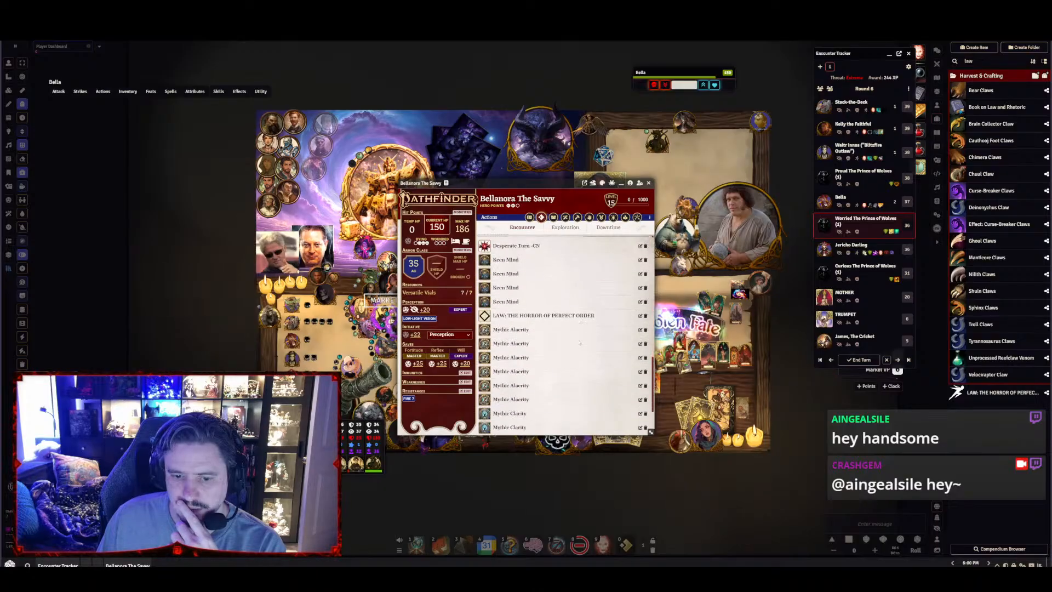
scroll(579, 343, "down", 3)
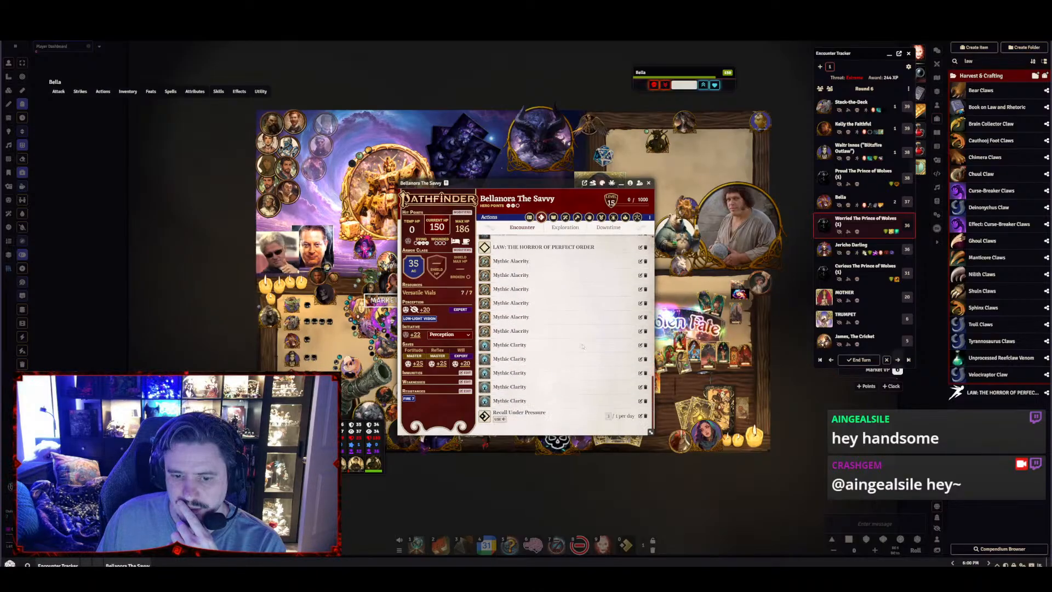
left_click(545, 247)
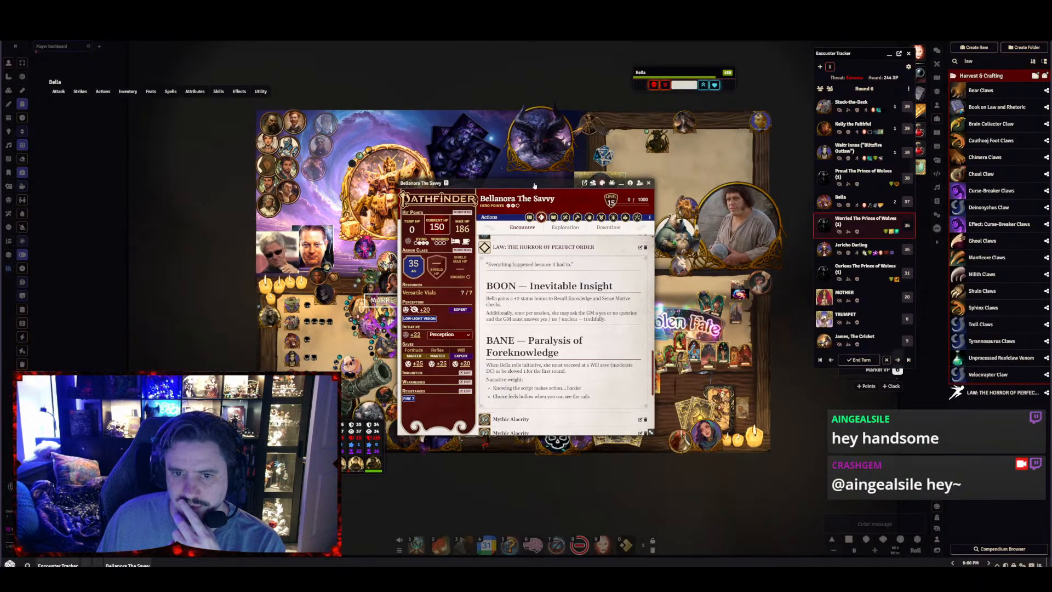
left_click_drag(534, 185, 152, 105)
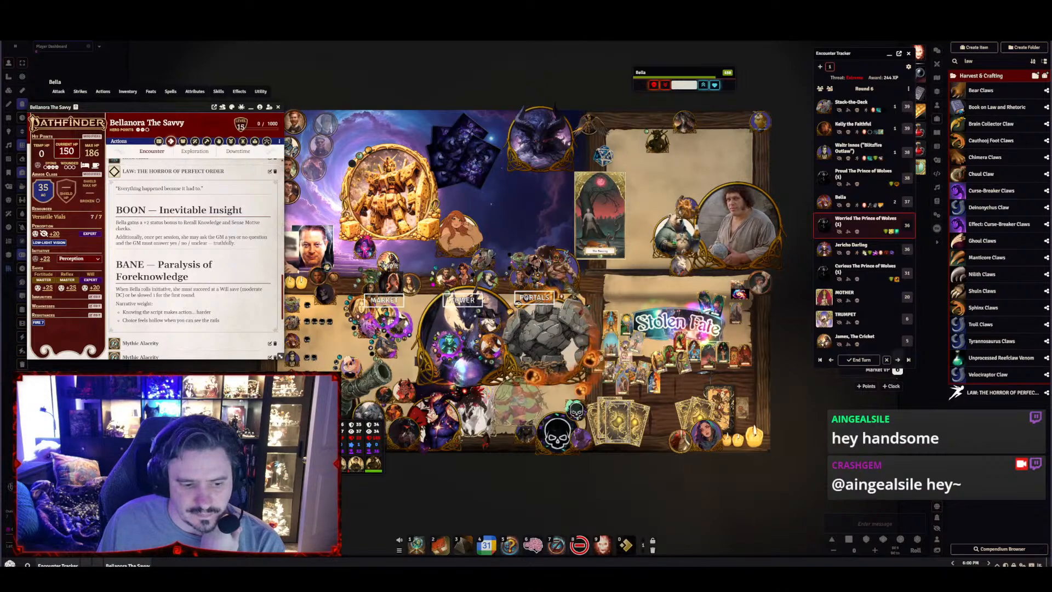
Roll Bella's Sense Motive from the encounter actions list, inspect the roll's breakdown in chat, and roll Recall Knowledge as well
left_click(625, 545)
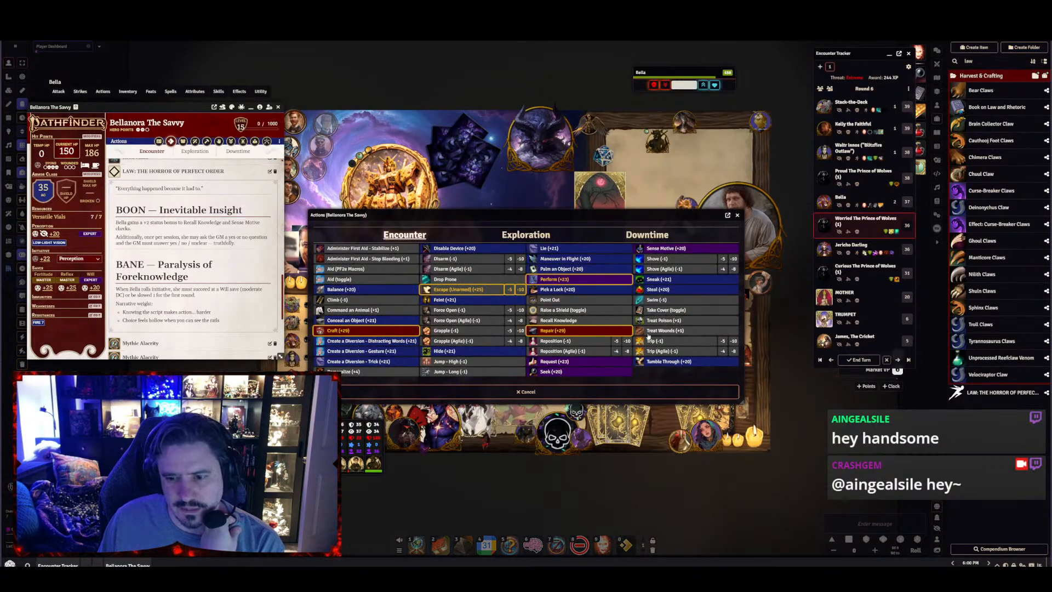
left_click(659, 254)
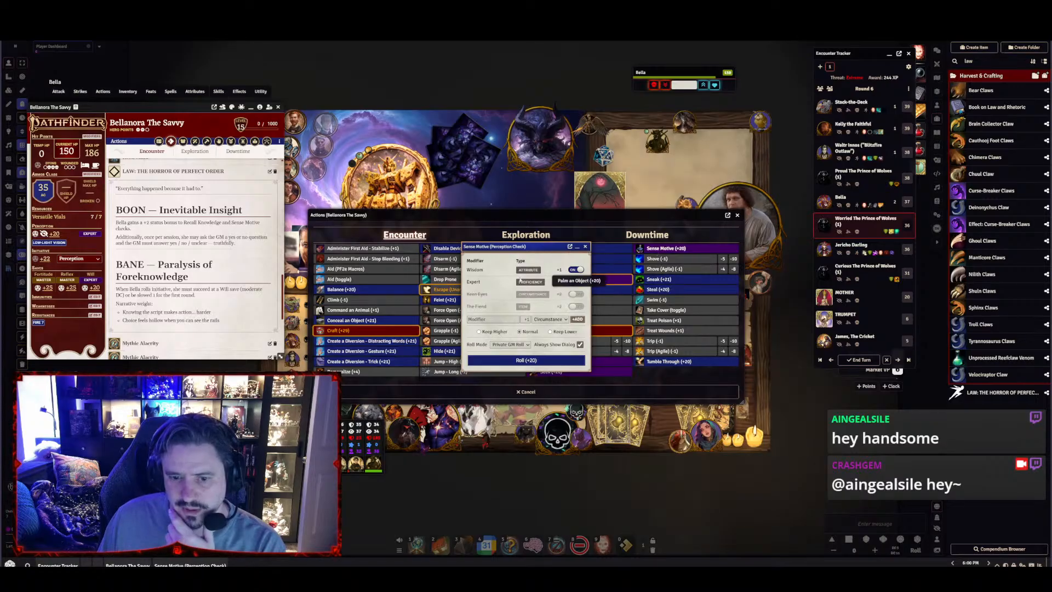
left_click(576, 282)
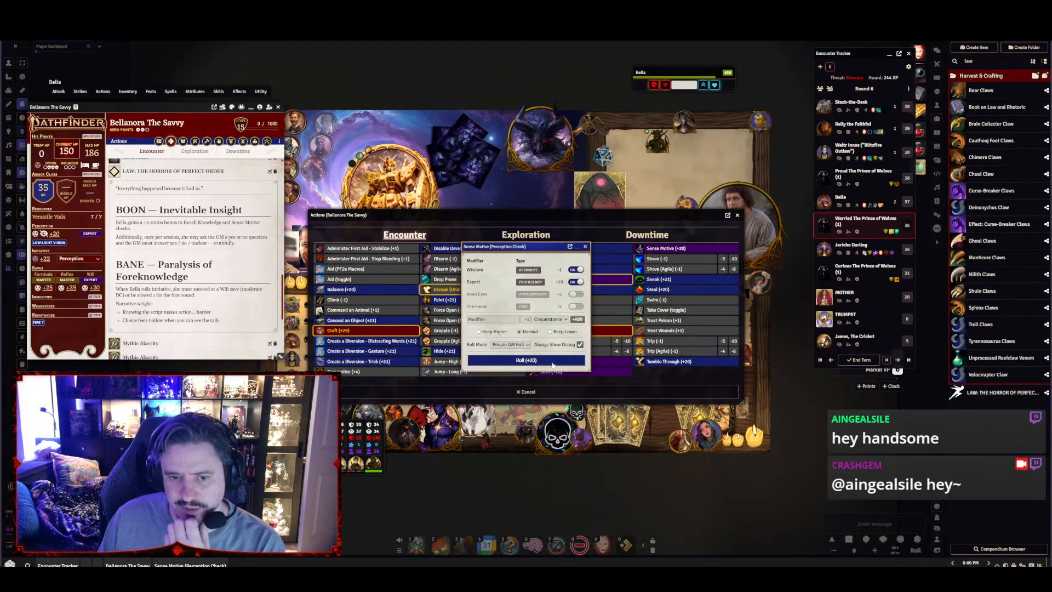
left_click(553, 361)
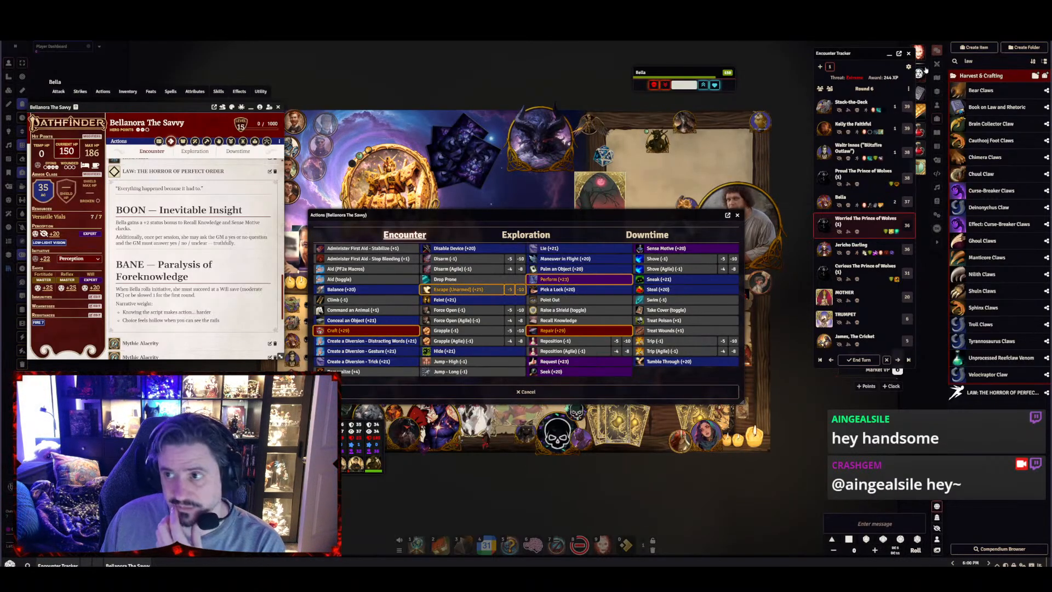
left_click(937, 51)
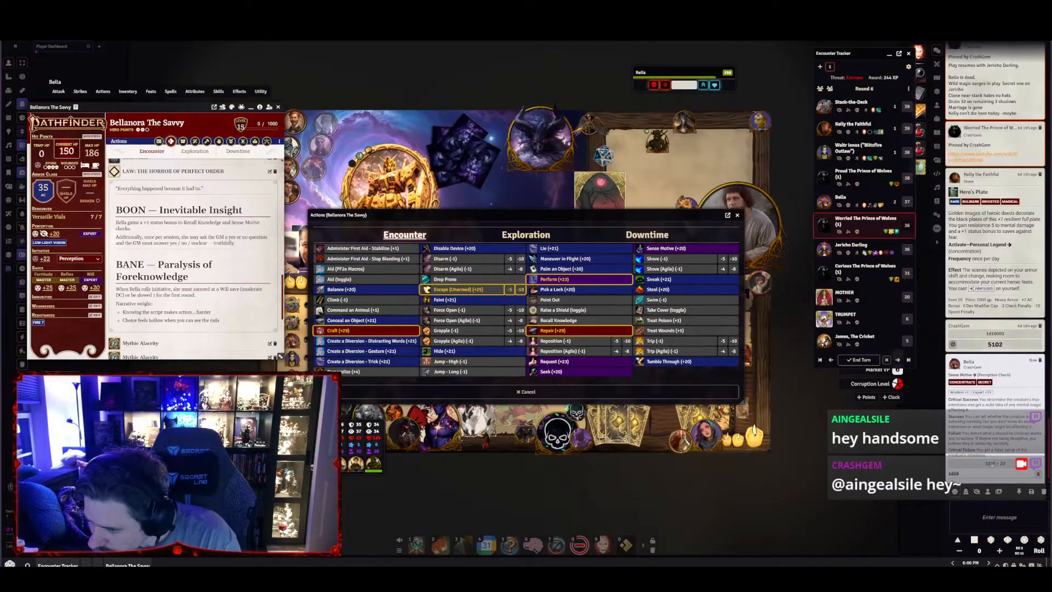
left_click(992, 464)
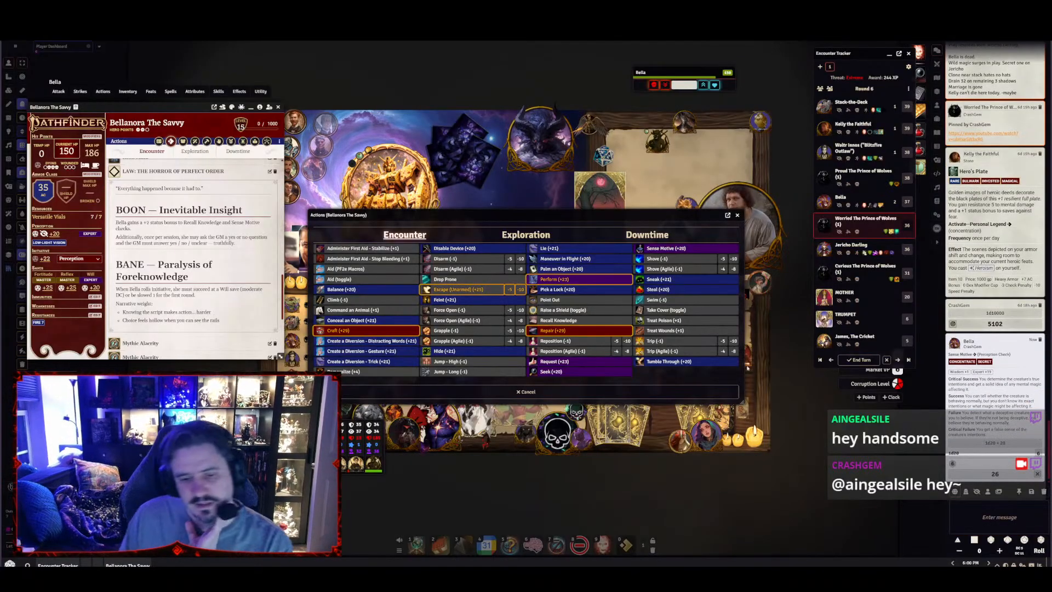
left_click(564, 320)
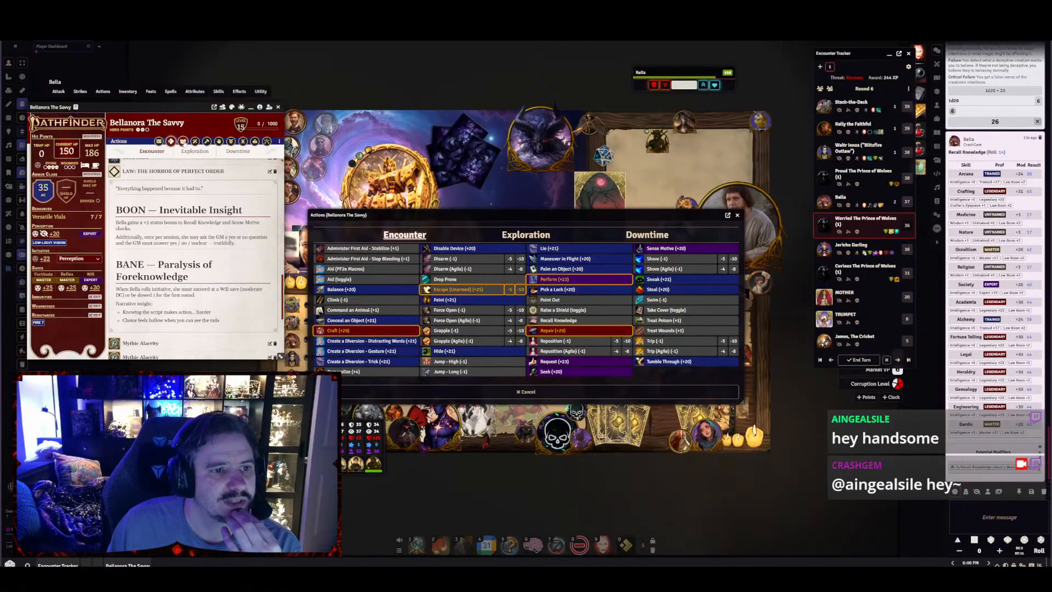
Open Law: The Horror of Perfect Order from Bella's actions for editing and show its second Flat Modifier rule
left_click(194, 142)
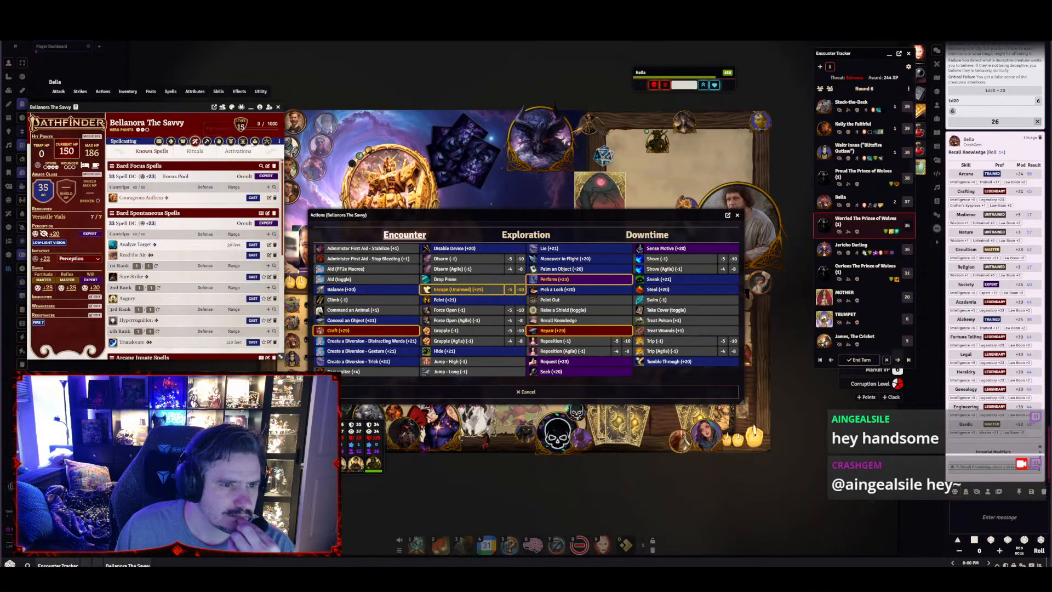
left_click(171, 142)
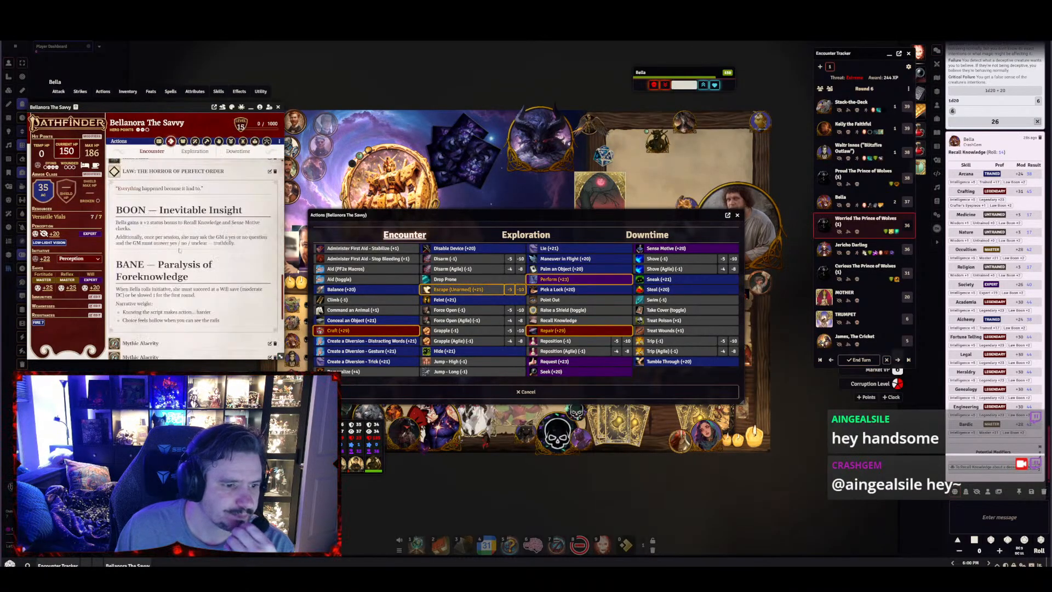
scroll(223, 328, "down", 10)
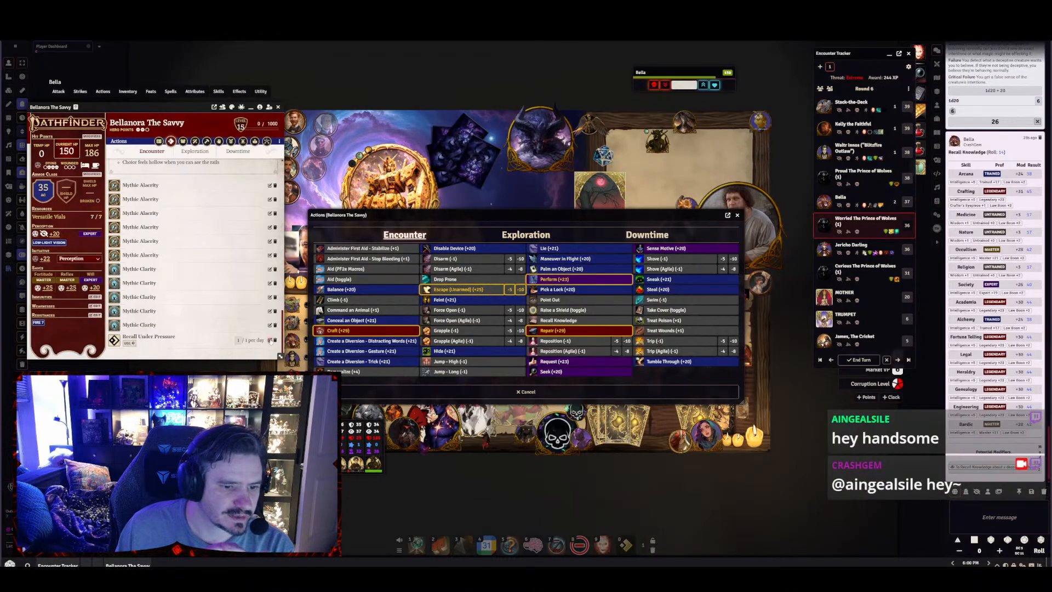
scroll(263, 331, "up", 3)
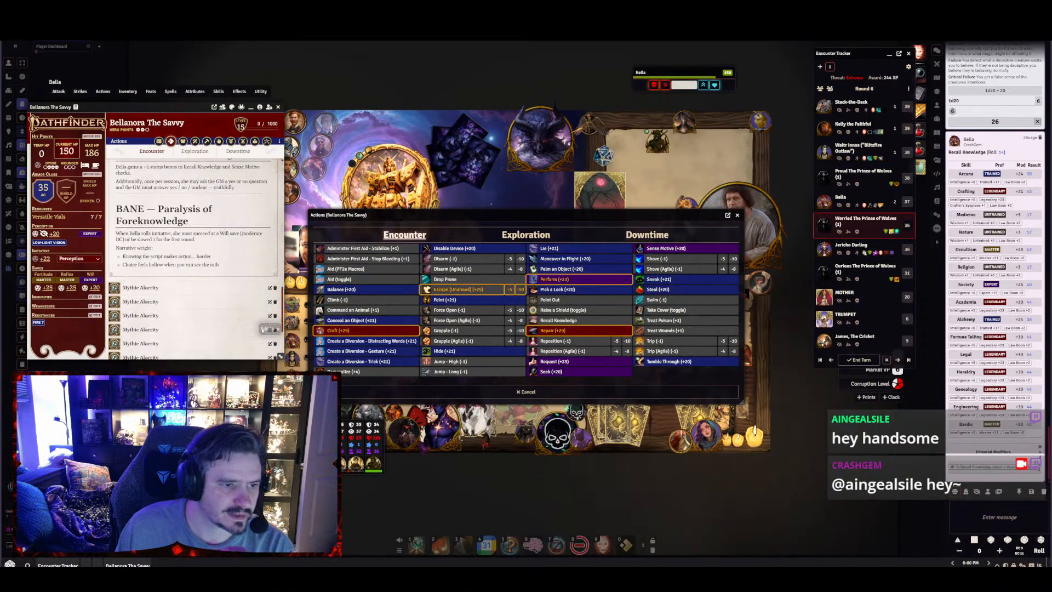
scroll(263, 330, "up", 3)
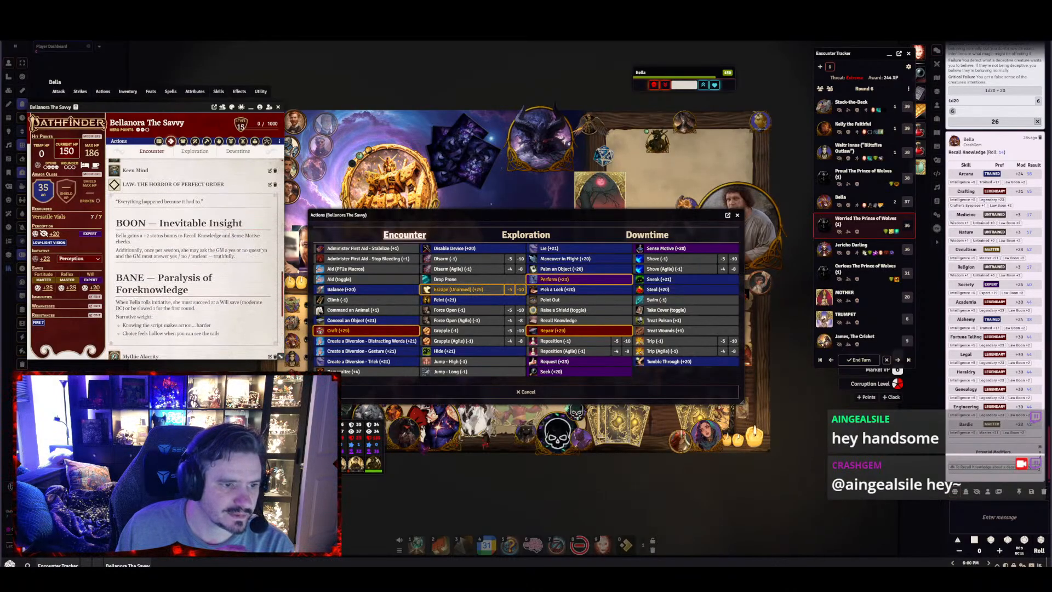
left_click(269, 186)
left_click(616, 270)
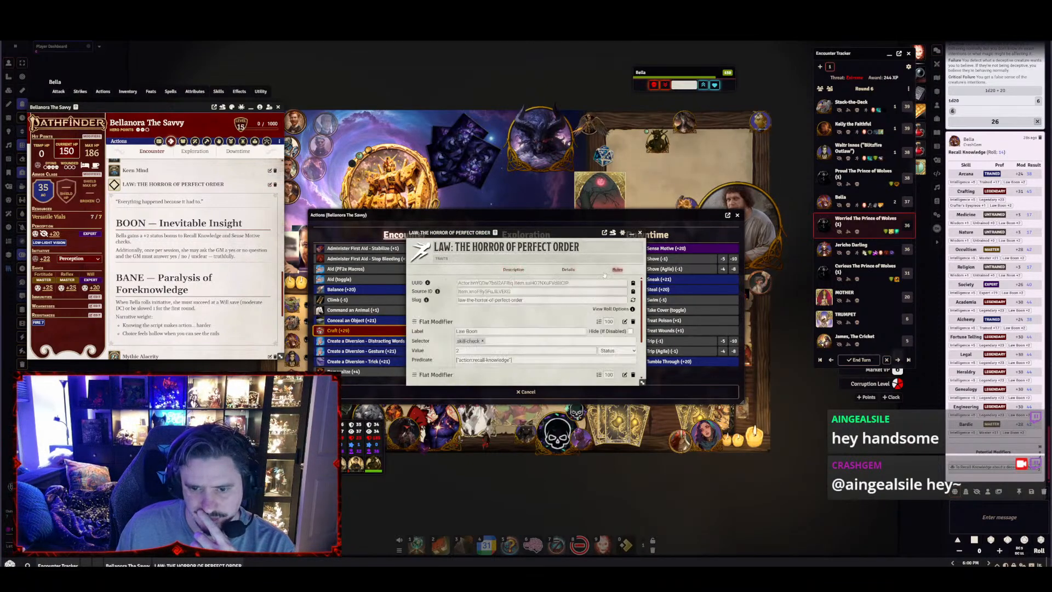
scroll(494, 341, "down", 2)
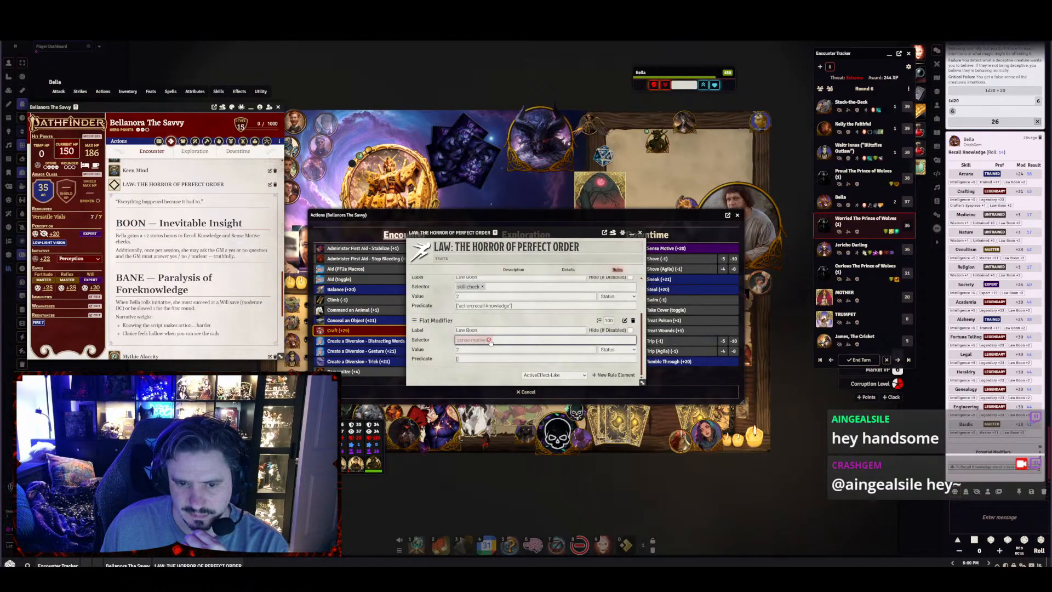
Copy the first Flat Modifier's predicate into the second one and replace the second one's selector with skill-check
left_click(522, 306)
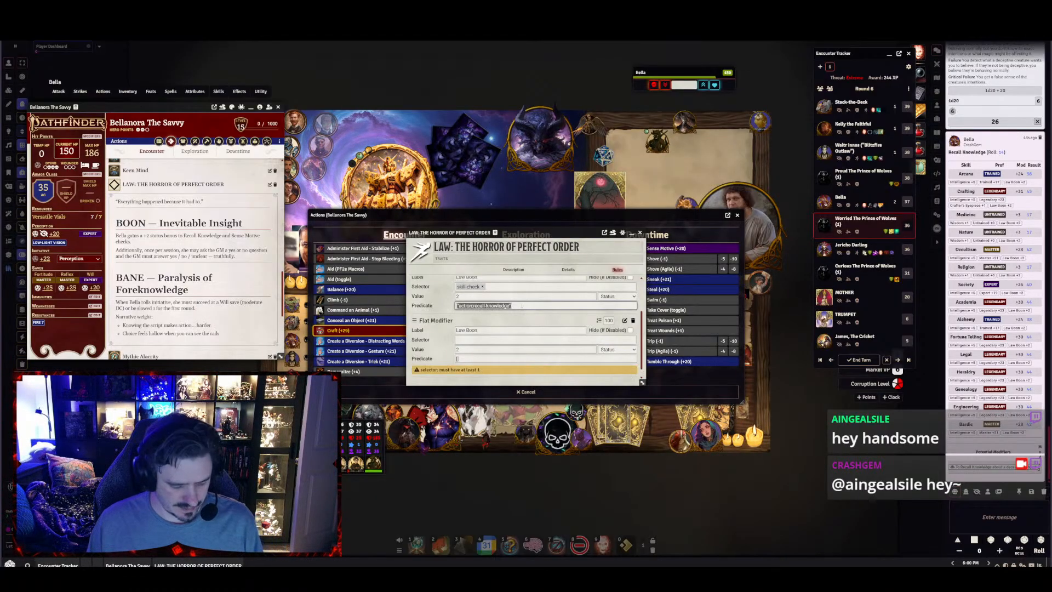
left_click(478, 359)
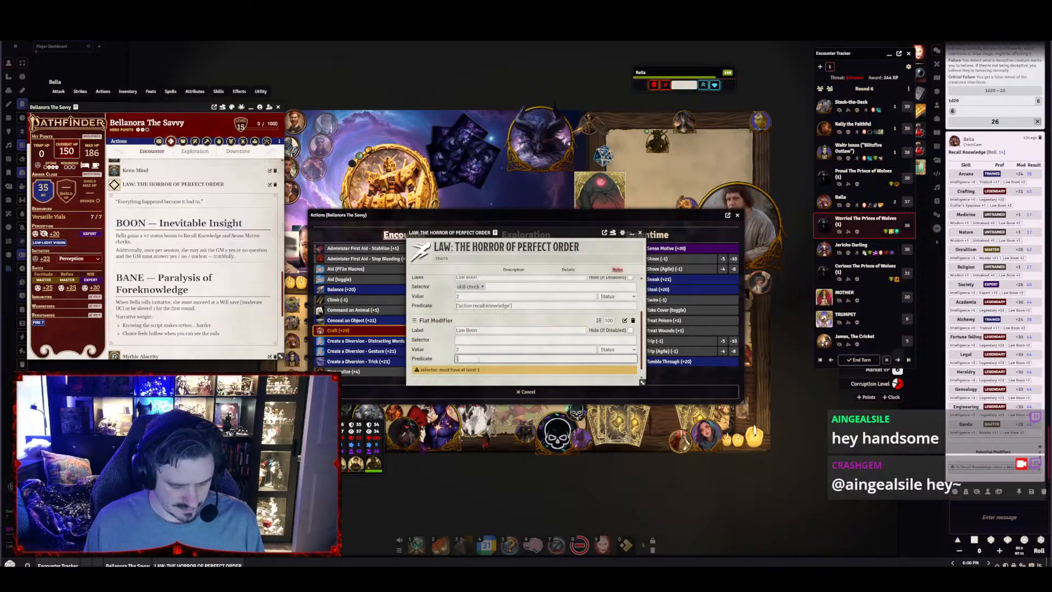
type("[\"action:recall-knowledge\"]")
left_click(481, 340)
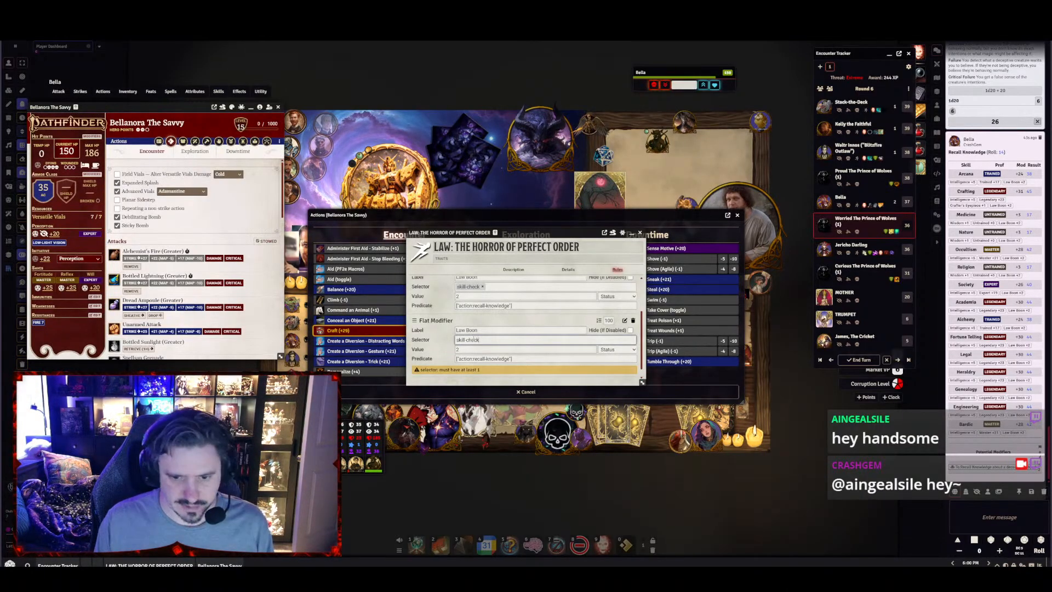
Change the second Flat Modifier's predicate to action:sense-motive and close the item
left_click(474, 358)
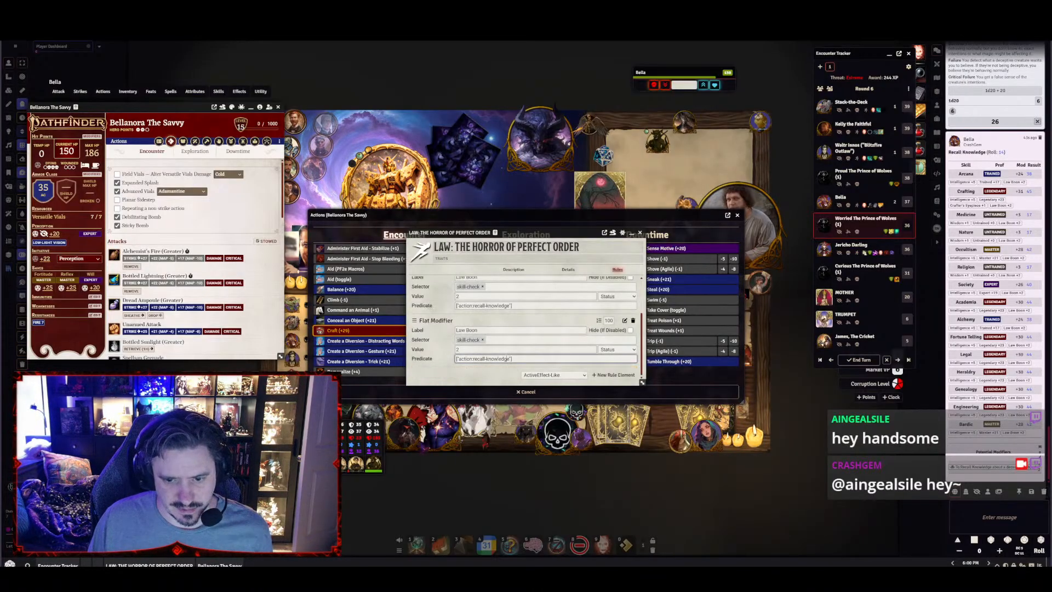
key("BackSpace")
key("BackSpace")
key("BackSpace")
key("BackSpace")
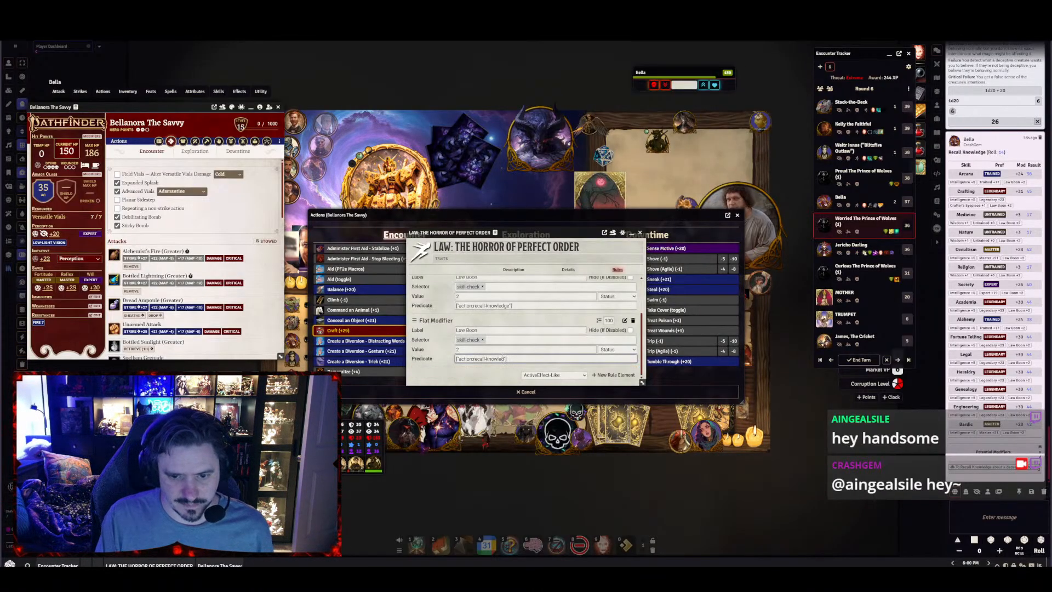
key("BackSpace")
key("BackSpace")
key("BackSpace")
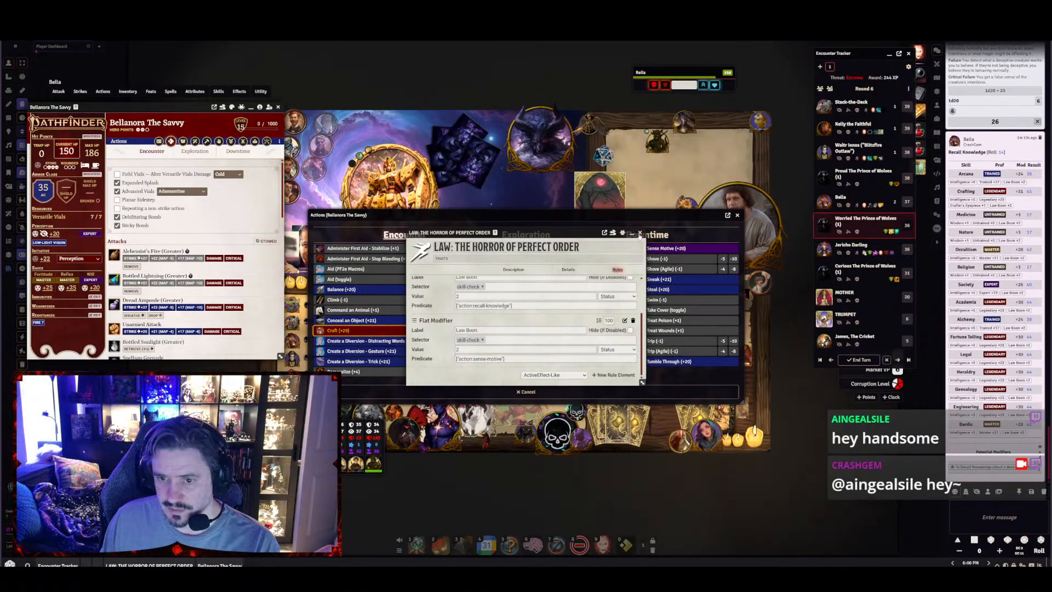
left_click(639, 234)
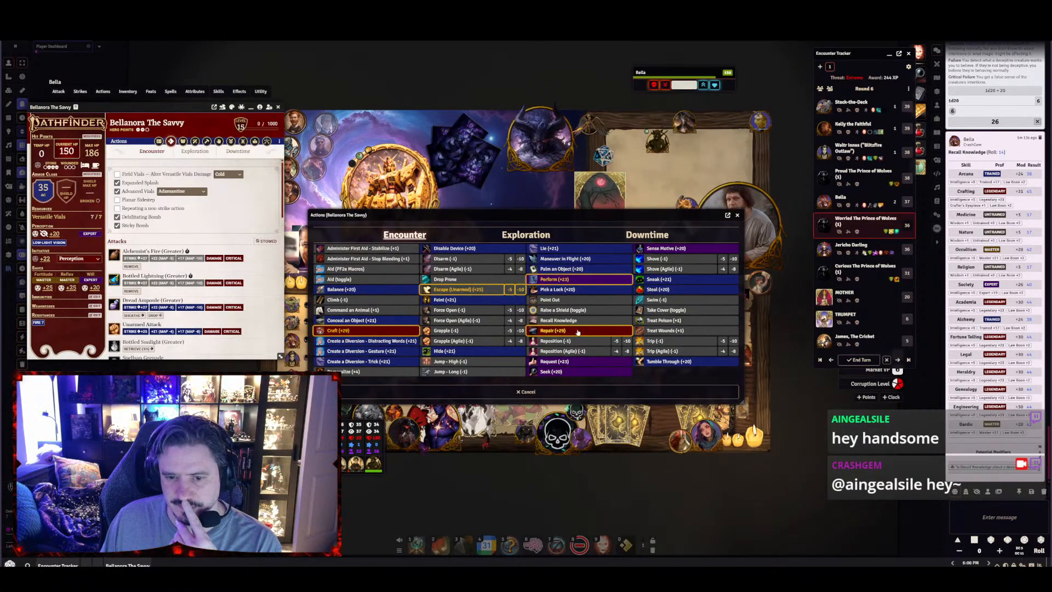
Roll Bella's Sense Motive with the edited rule to test the bonus, and close the actions list
left_click(653, 250)
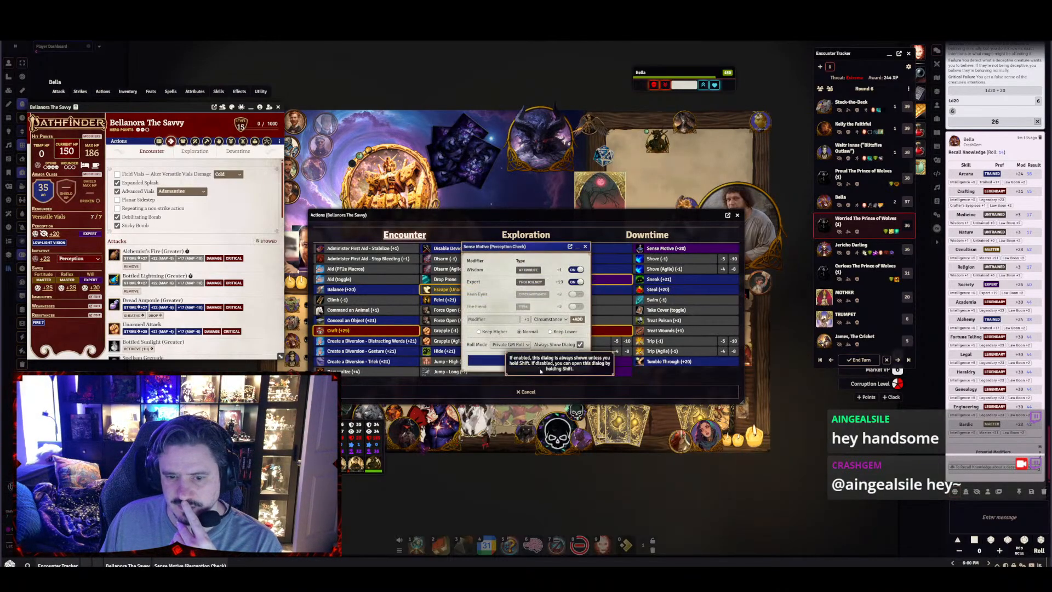
left_click(499, 361)
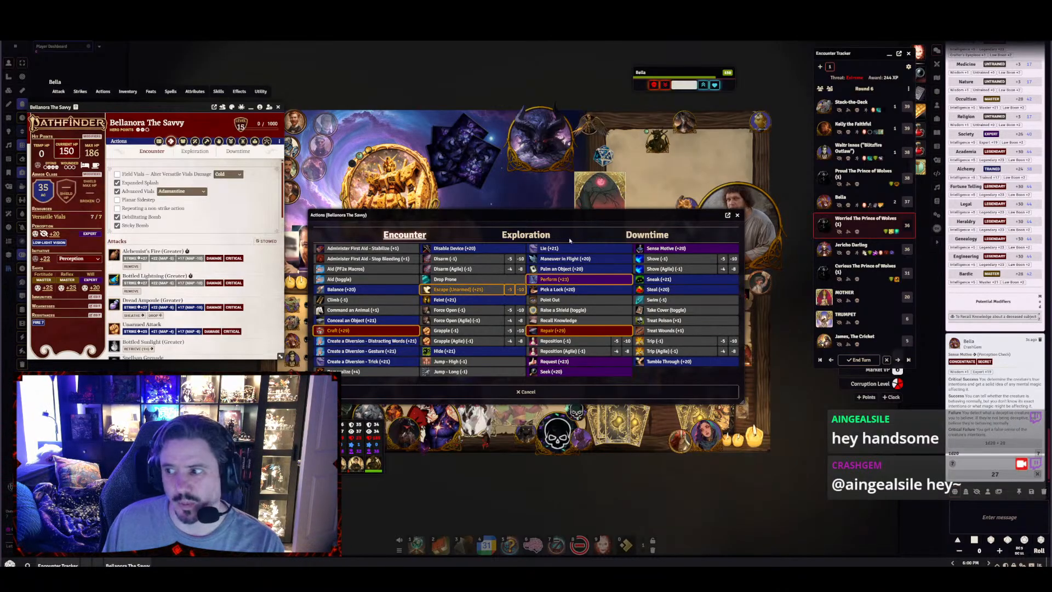
left_click(738, 215)
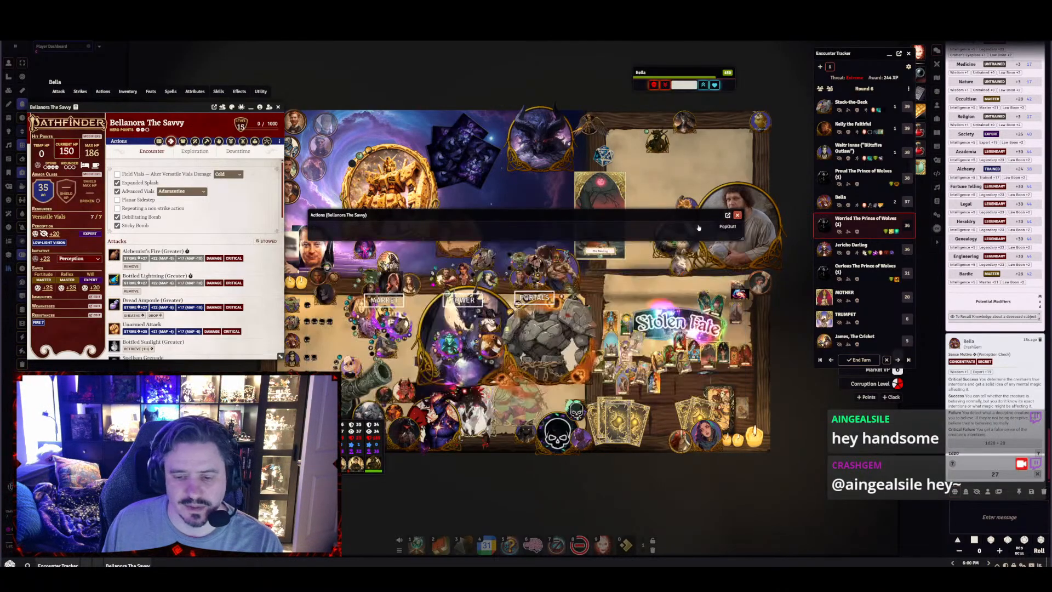
Reopen Bella's actions list, repeat the Sense Motive roll and inspect its dice breakdown in chat
left_click(626, 543)
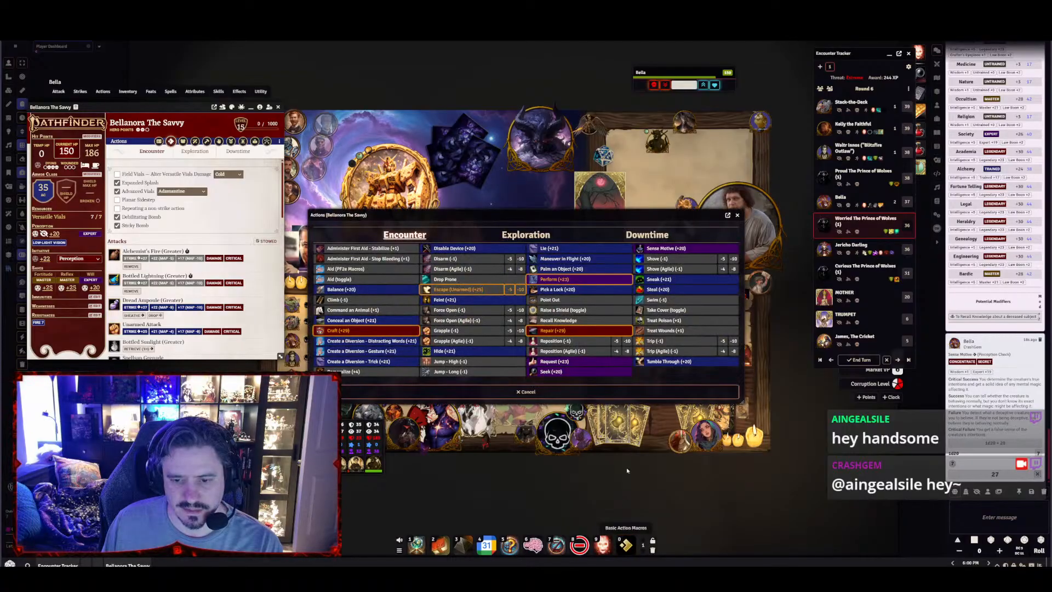
left_click(654, 249)
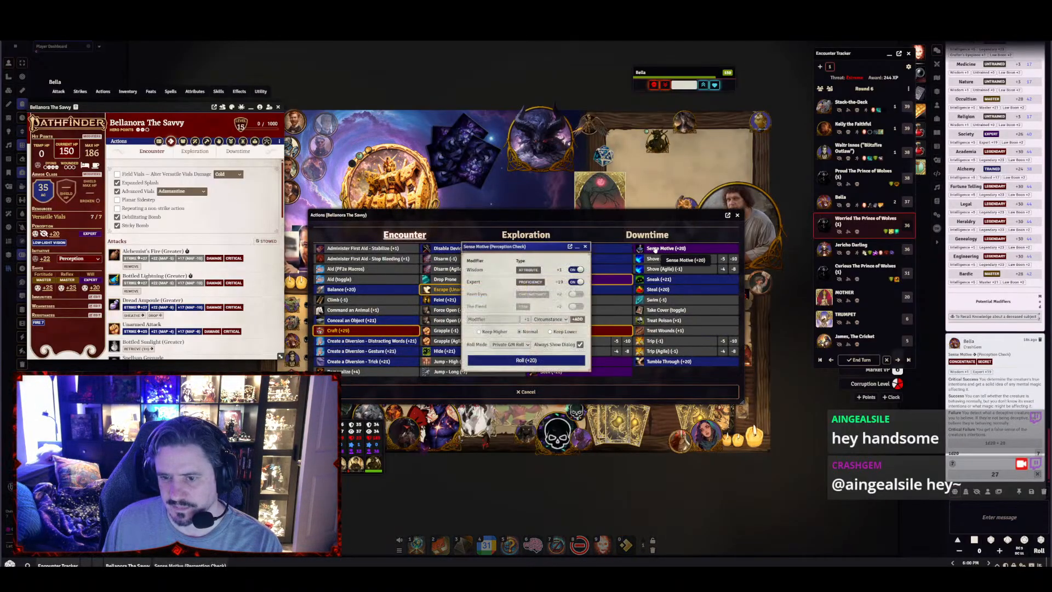
left_click(559, 361)
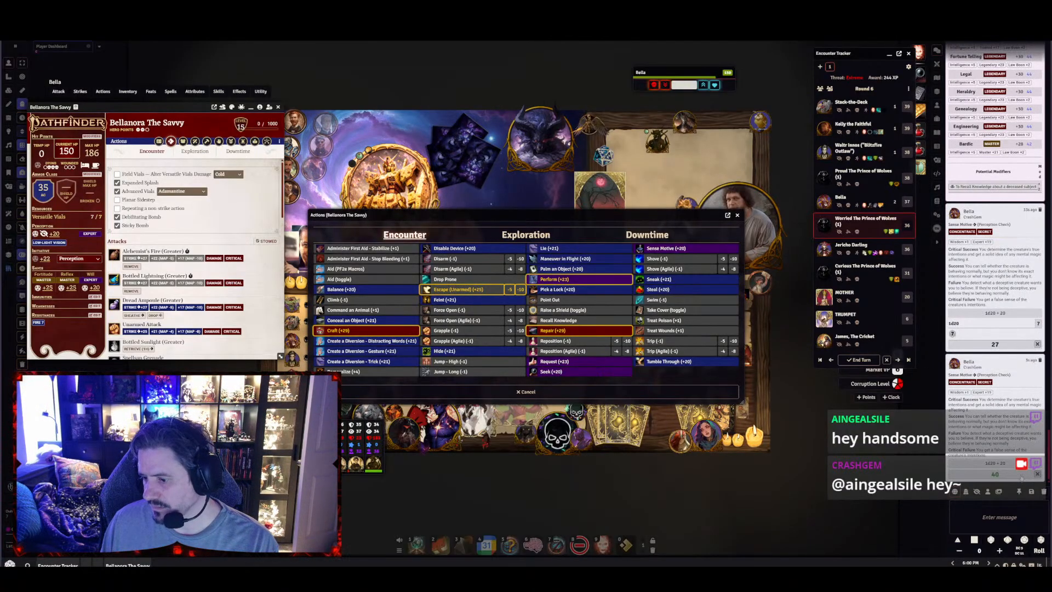
left_click(1020, 476)
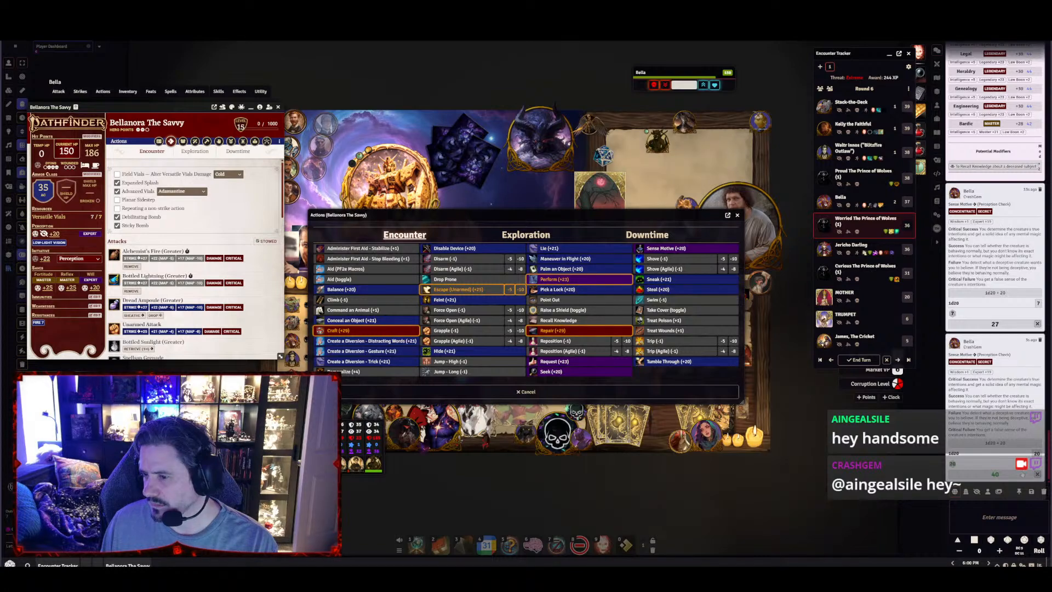
left_click(1022, 474)
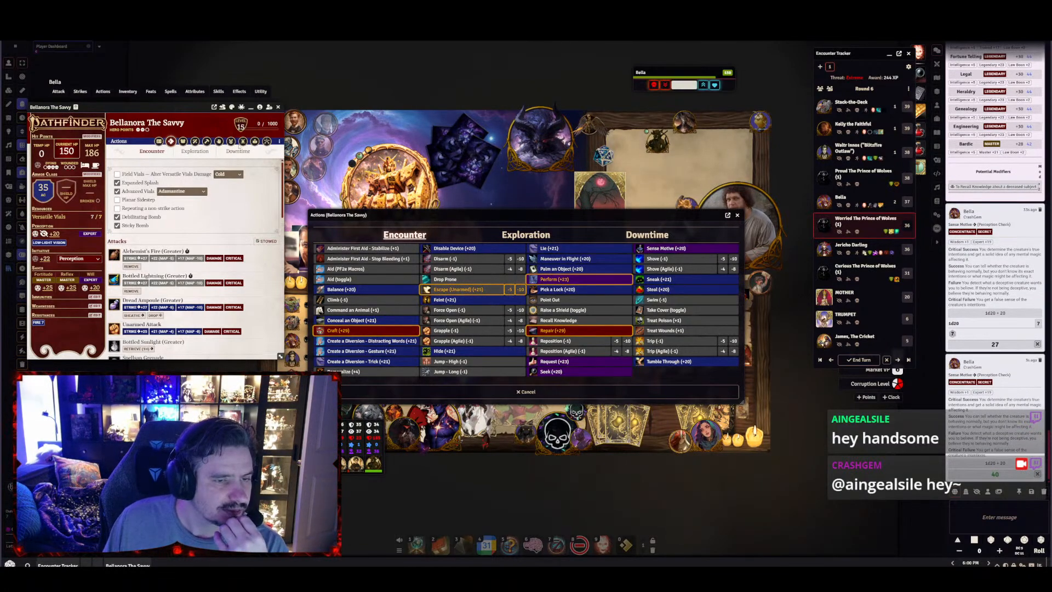
Reopen the Law: The Horror of Perfect Order item from Bella's free actions and replace the first Flat Modifier's selector with perception
scroll(189, 262, "down", 3)
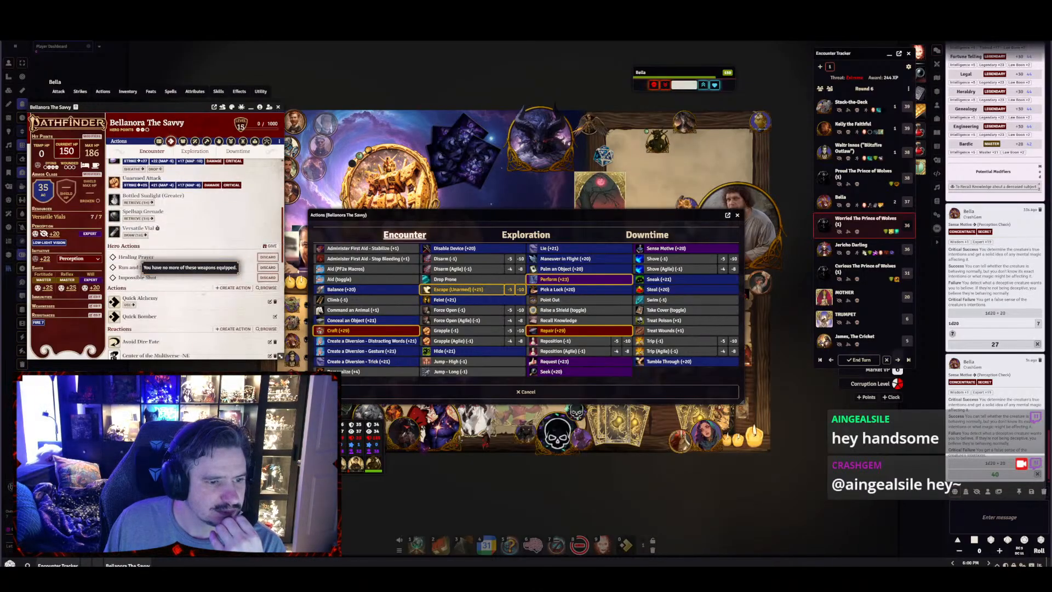
scroll(198, 274, "down", 5)
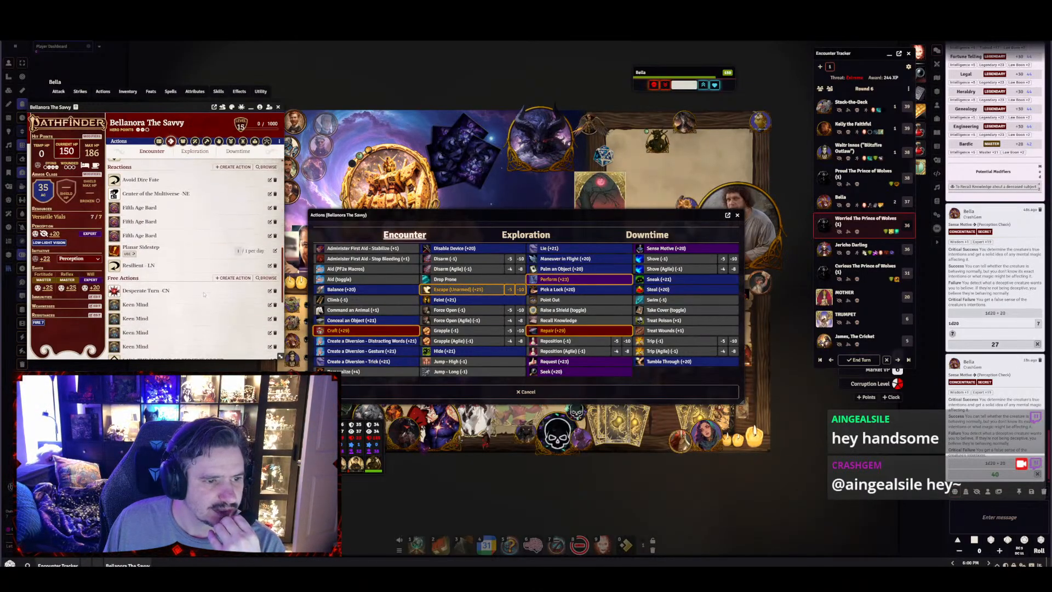
scroll(203, 294, "down", 5)
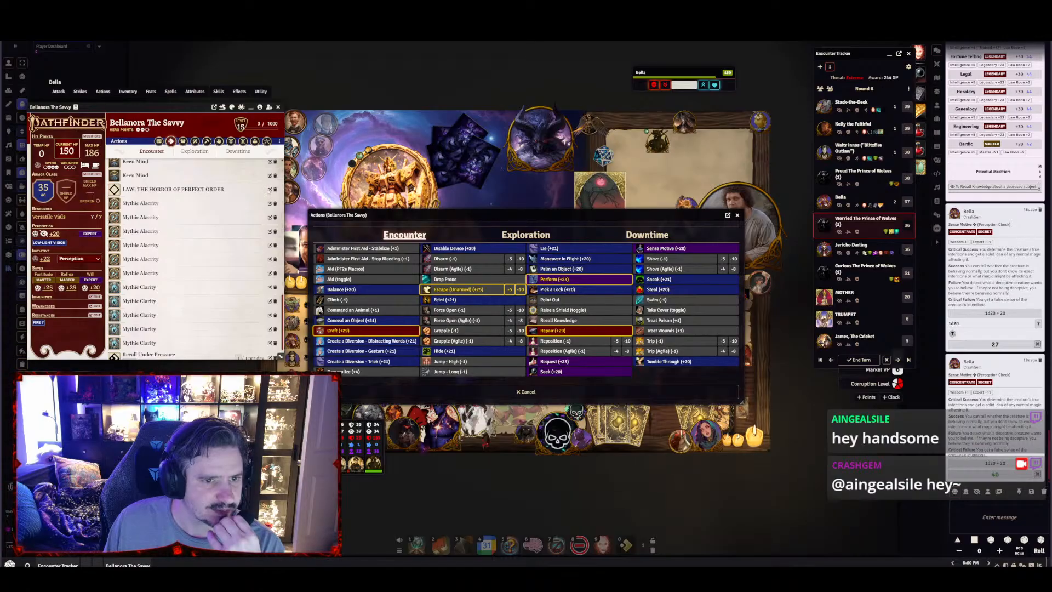
left_click(269, 189)
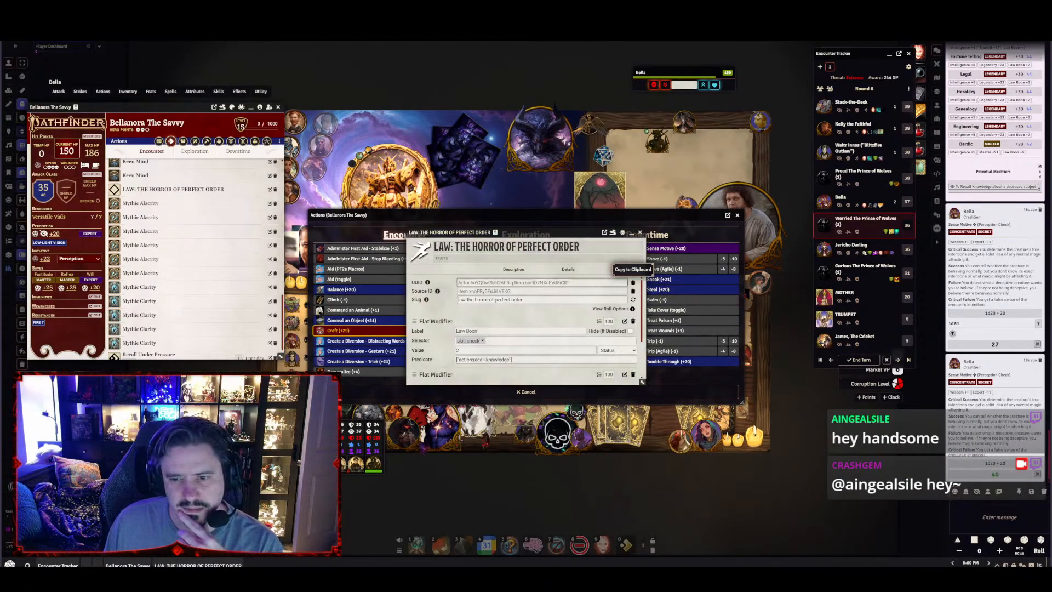
left_click(483, 341)
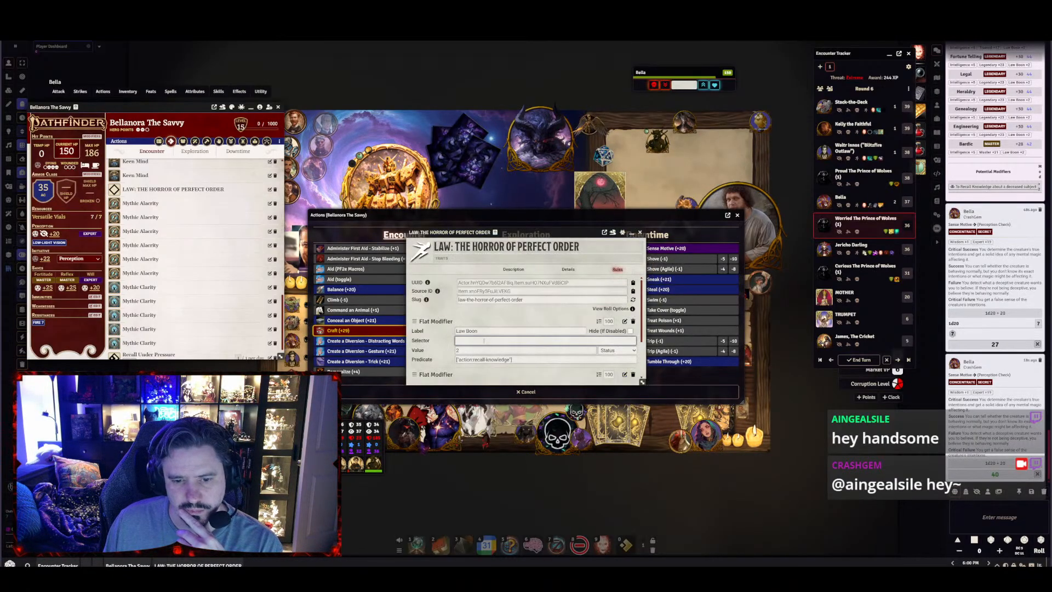
type("perc")
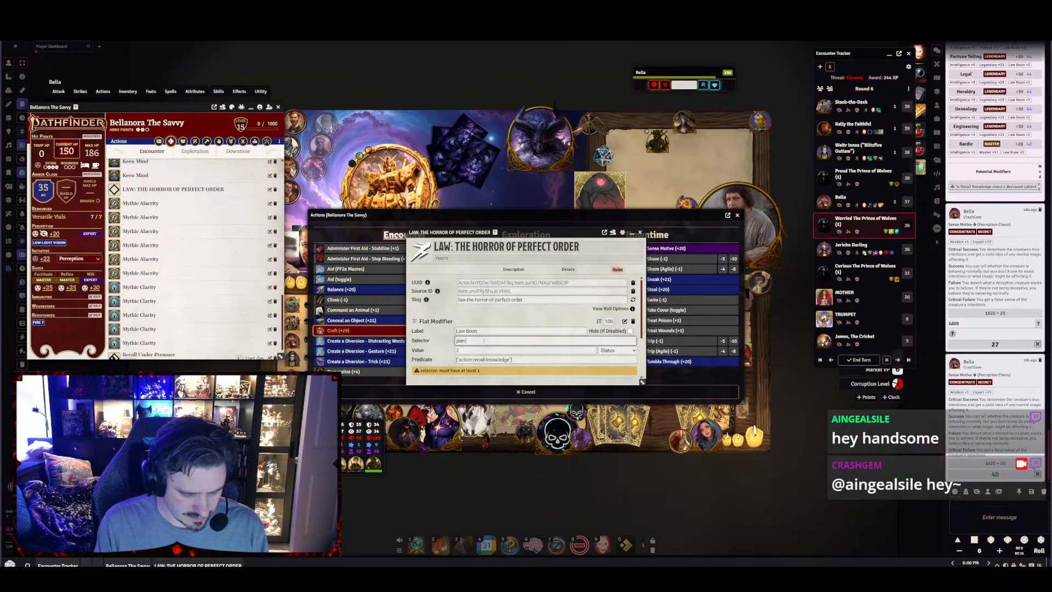
type("eption")
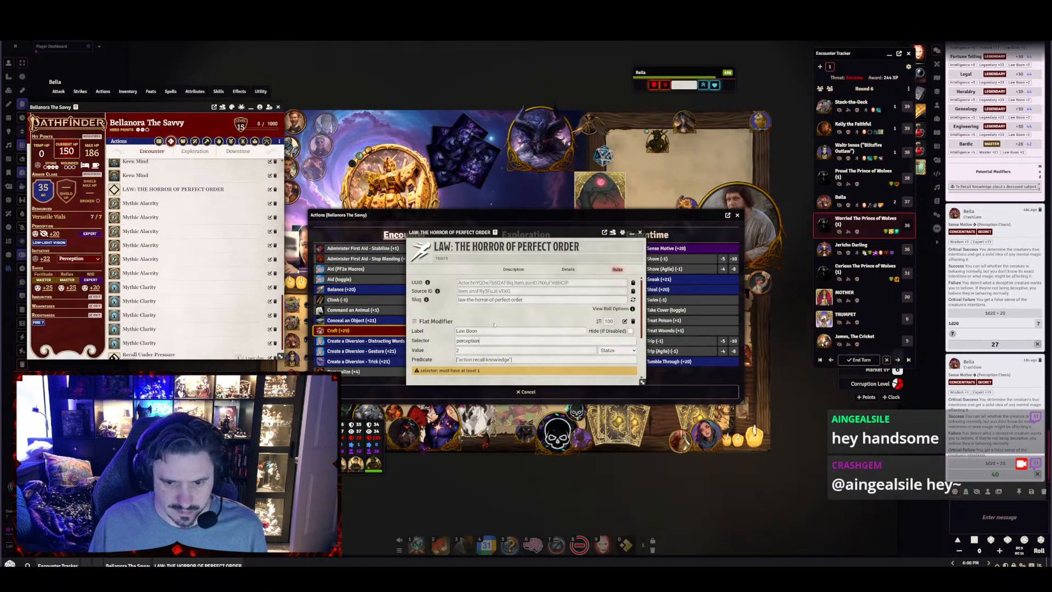
key("Return")
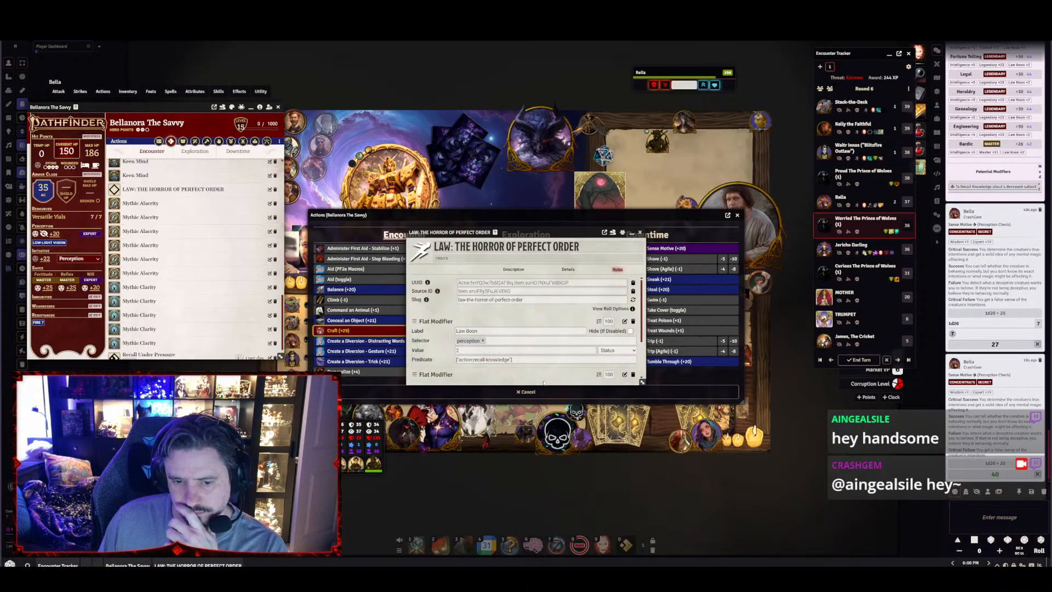
Check the modifiers in Bella's Sense Motive dialog without rolling, and close the dialog, the Law item, the actions list and the character sheet
left_click_drag(535, 236, 172, 301)
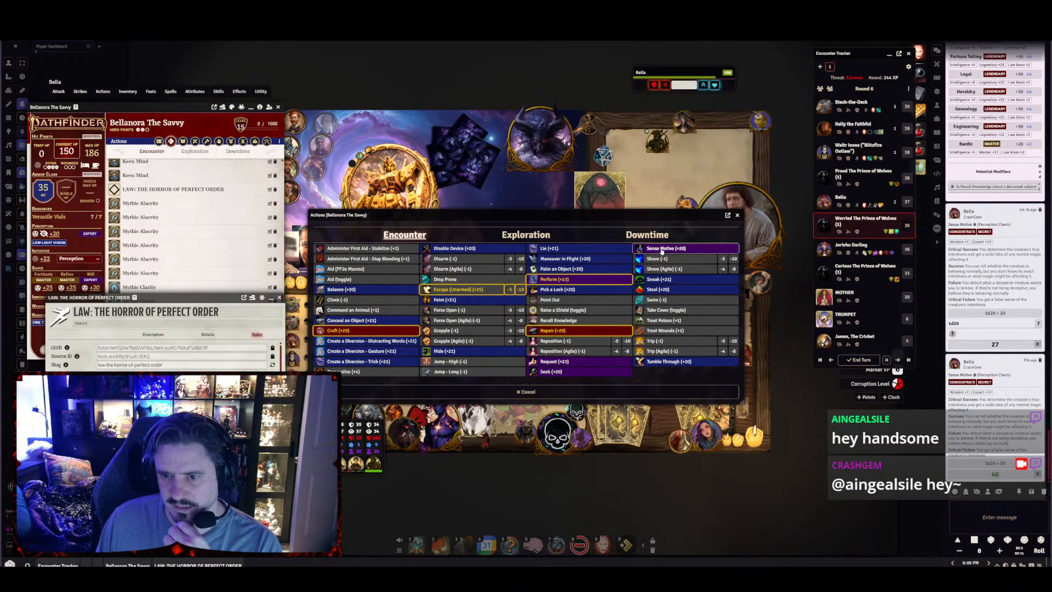
left_click(661, 249)
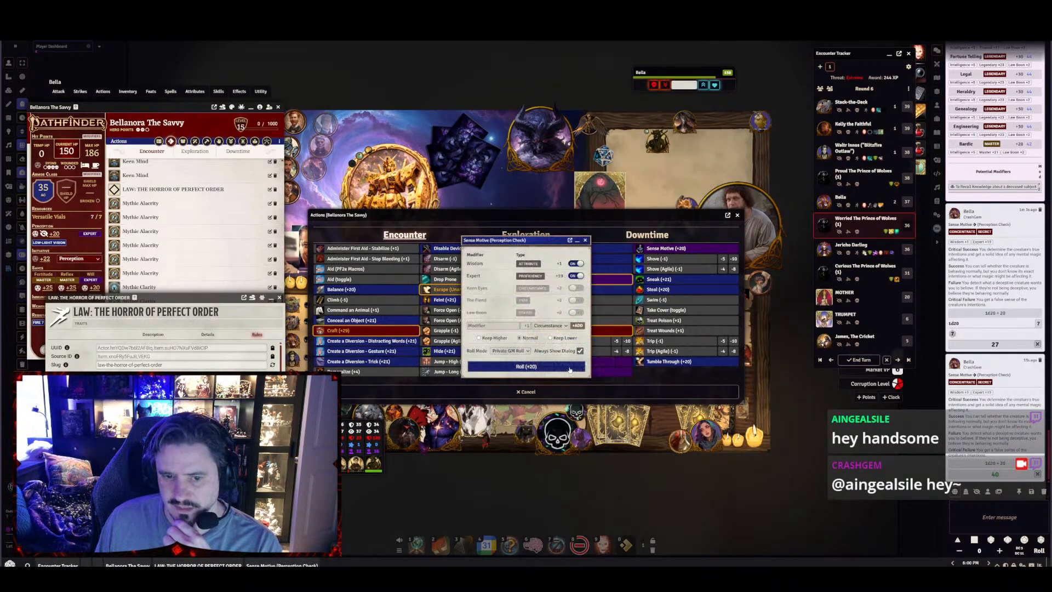
left_click(279, 298)
left_click(585, 240)
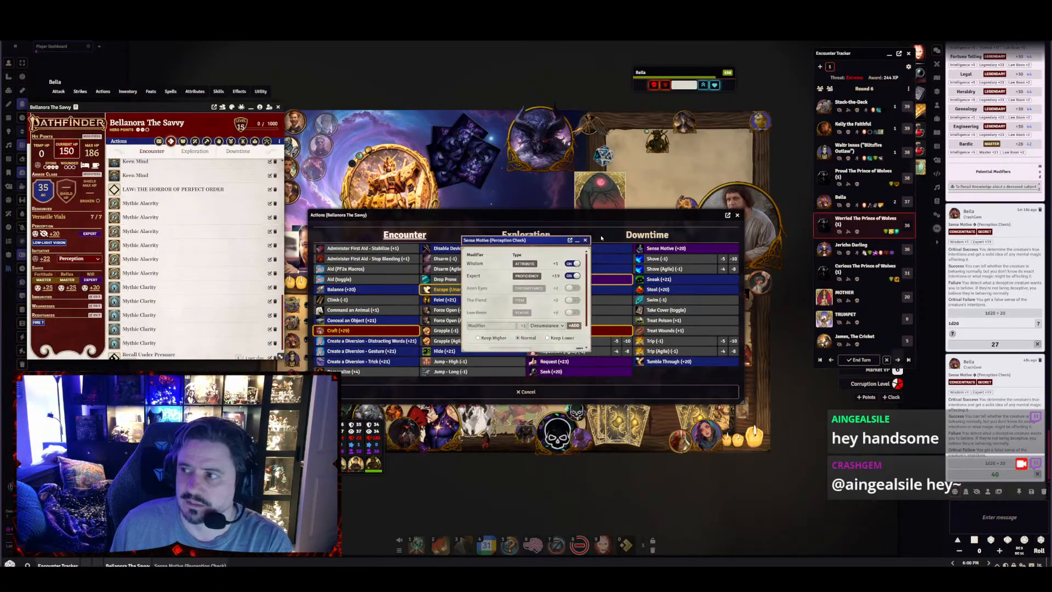
left_click(729, 215)
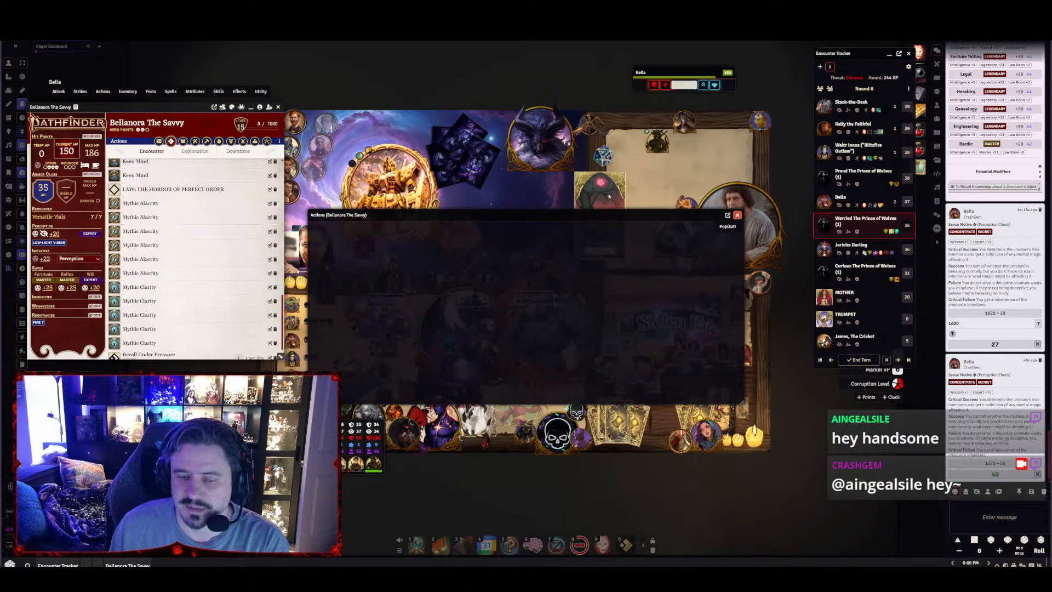
left_click(278, 107)
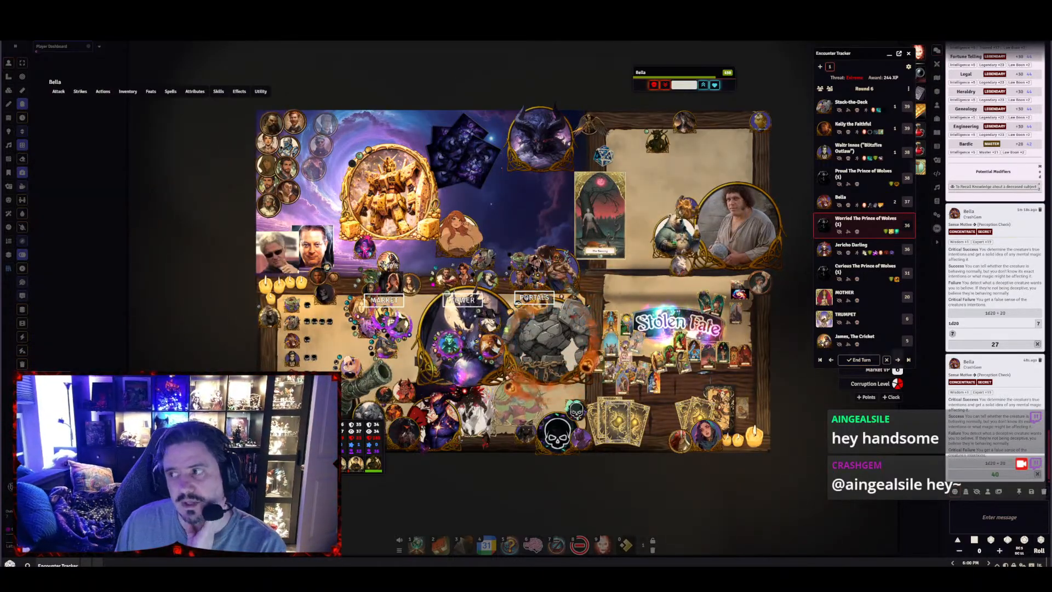
Show the game settings in the sidebar
left_click_drag(548, 208, 442, 190)
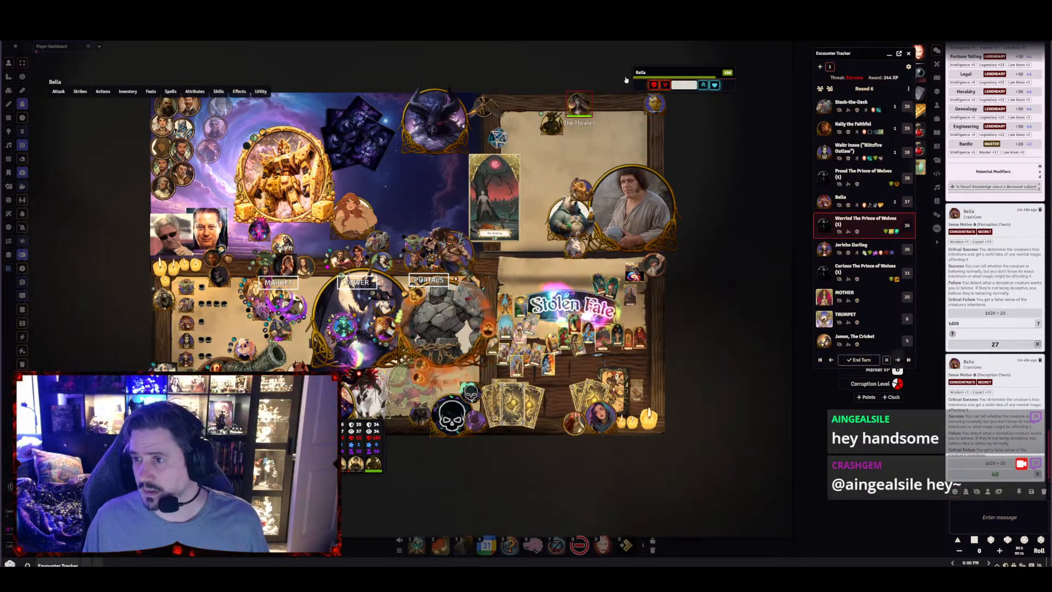
left_click(936, 215)
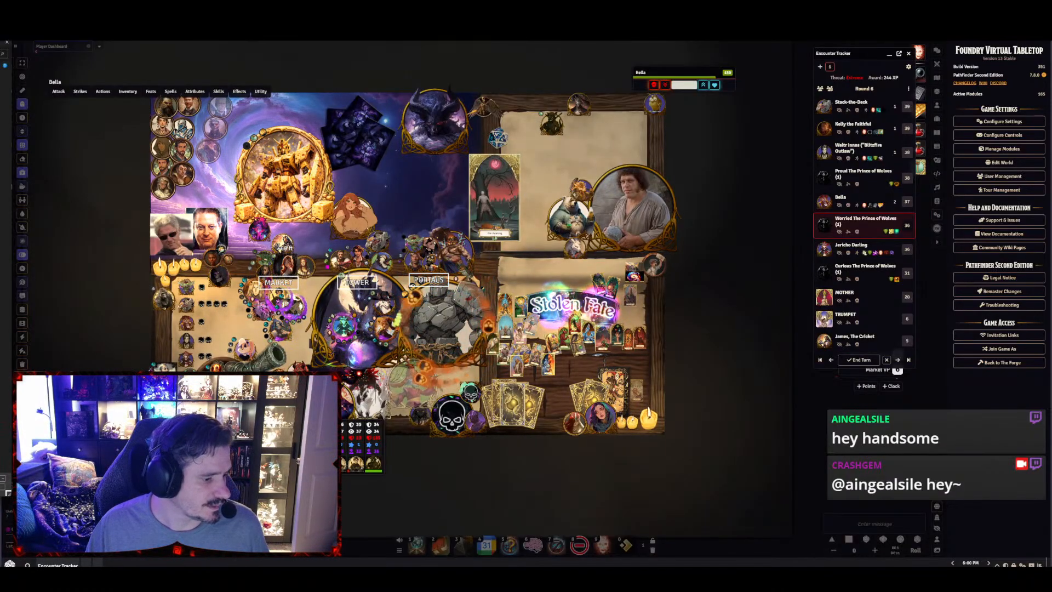
left_click(2, 487)
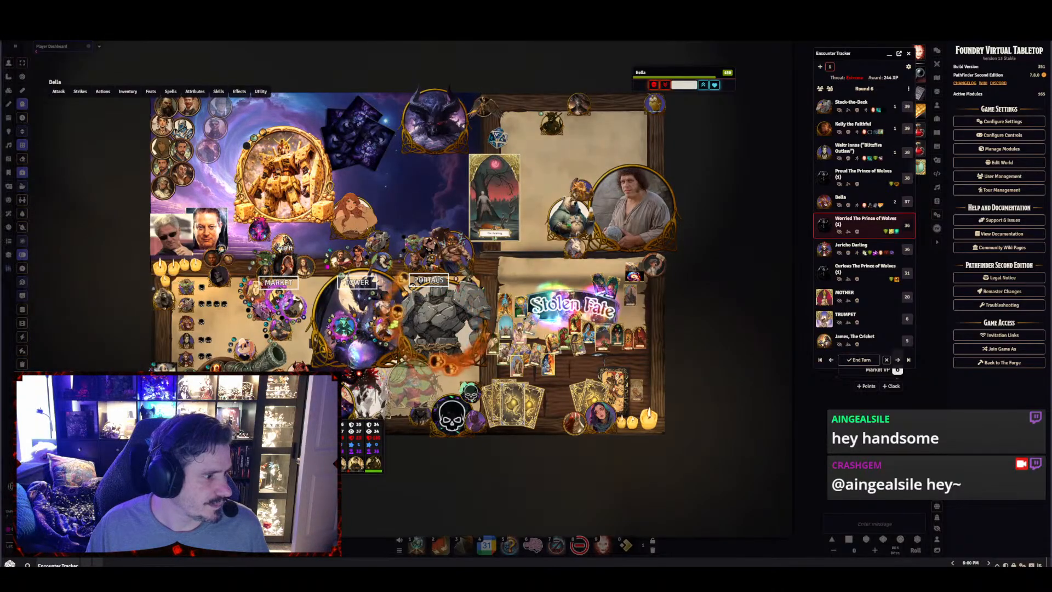
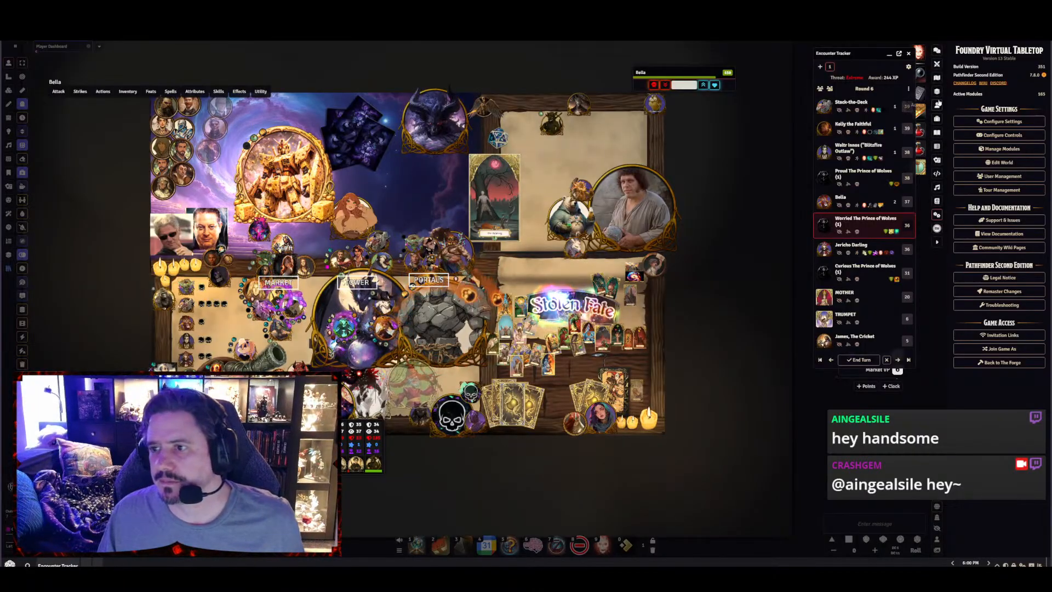
Bring up the scene list and create a new scene folder named Harrowed Realm
left_click(937, 79)
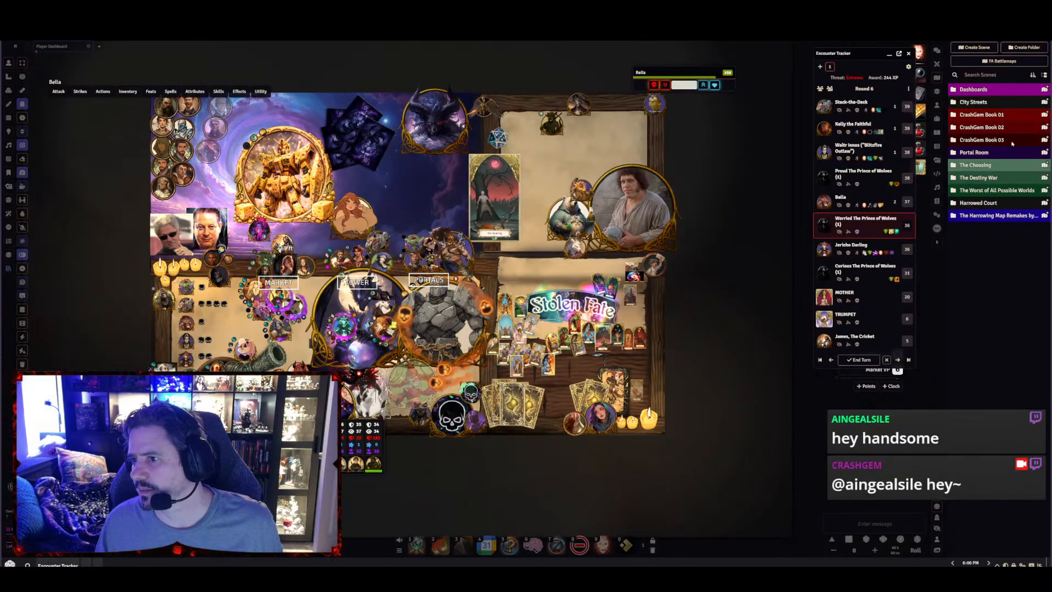
left_click(988, 216)
left_click(984, 216)
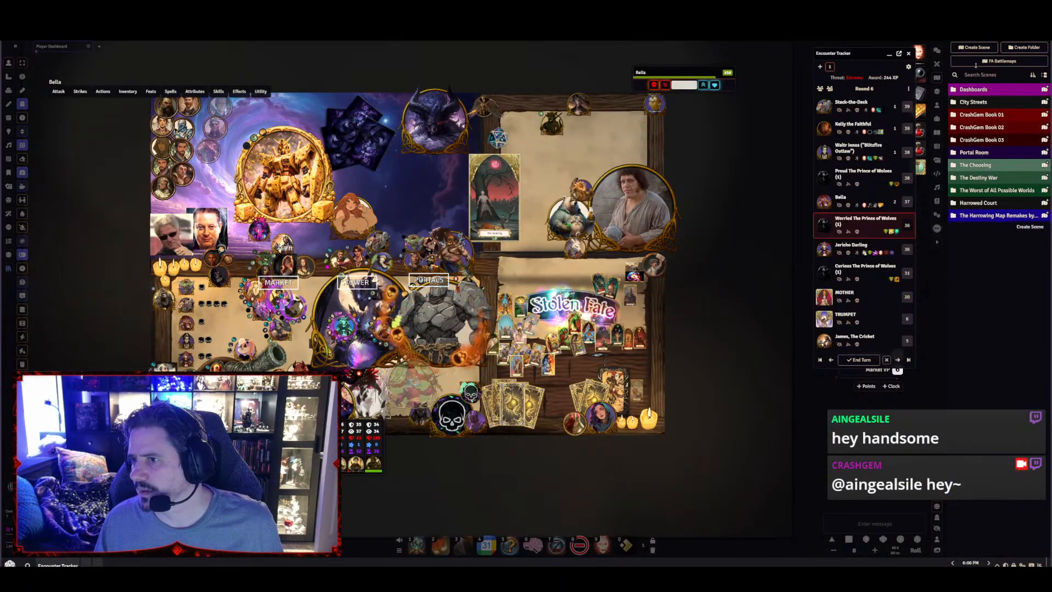
left_click(1023, 48)
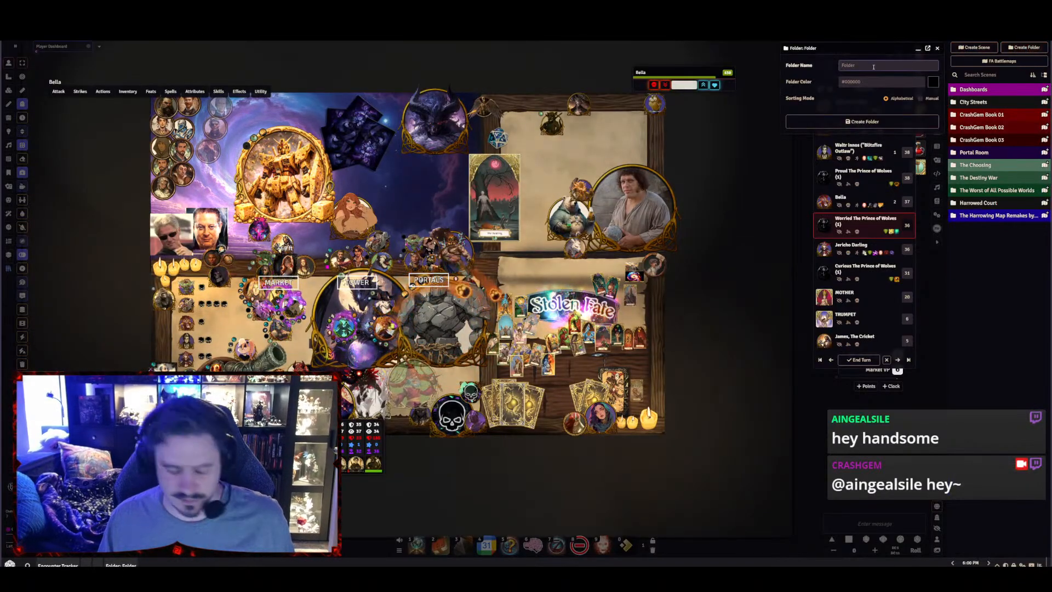
type("Harr")
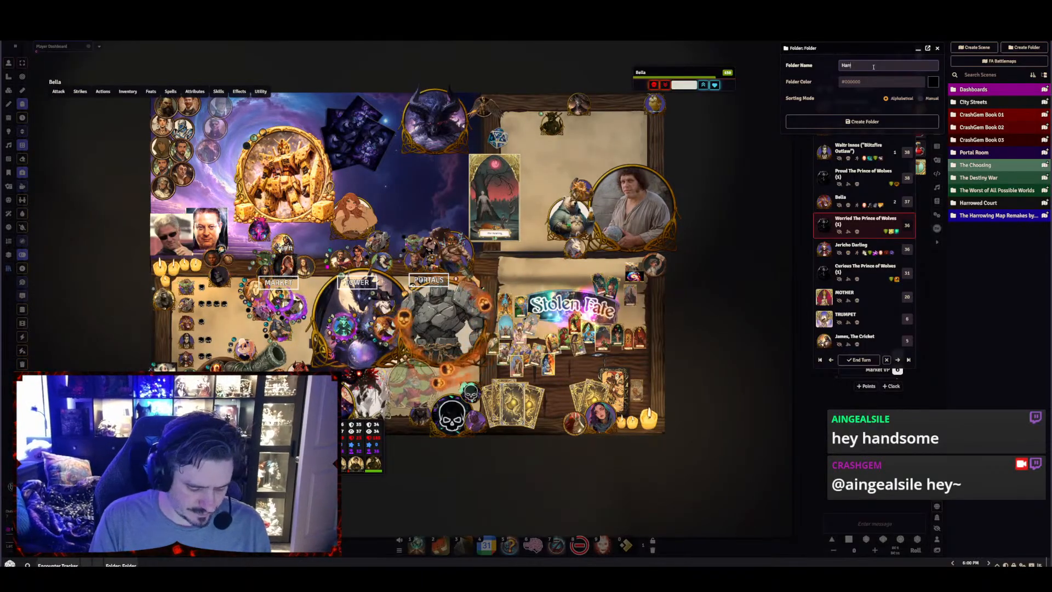
type("owed Realm")
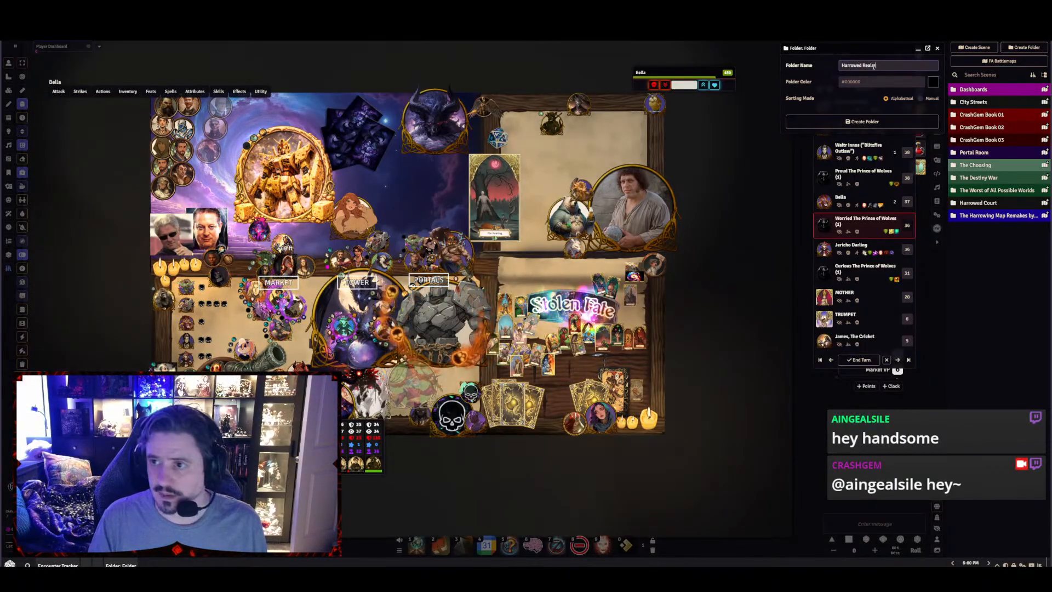
left_click(870, 122)
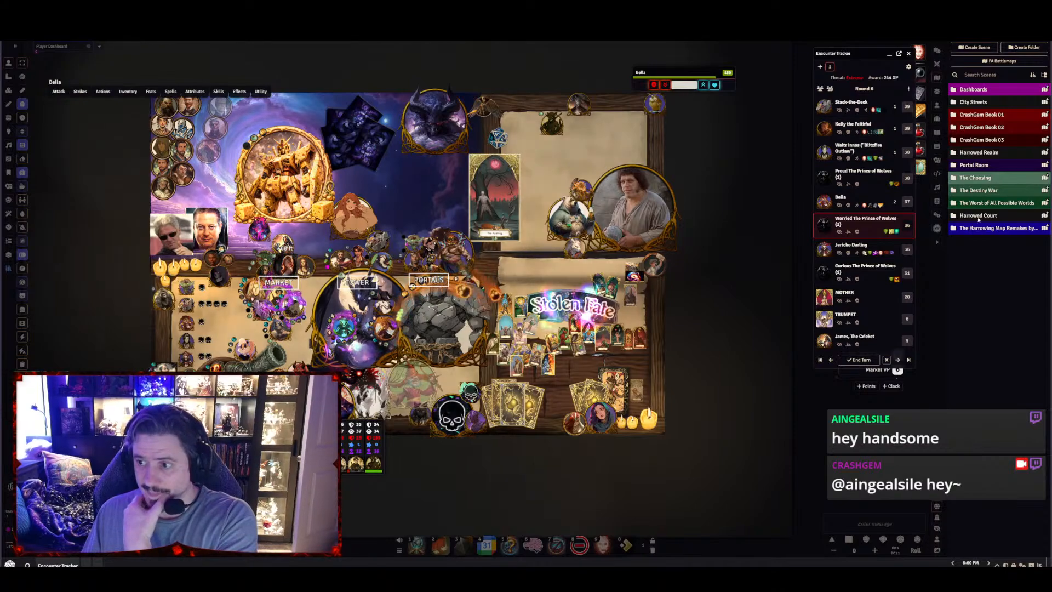
Create a placeholder scene named aaaa in the Harrowed Realm folder
left_click(1034, 152)
type("aaaa")
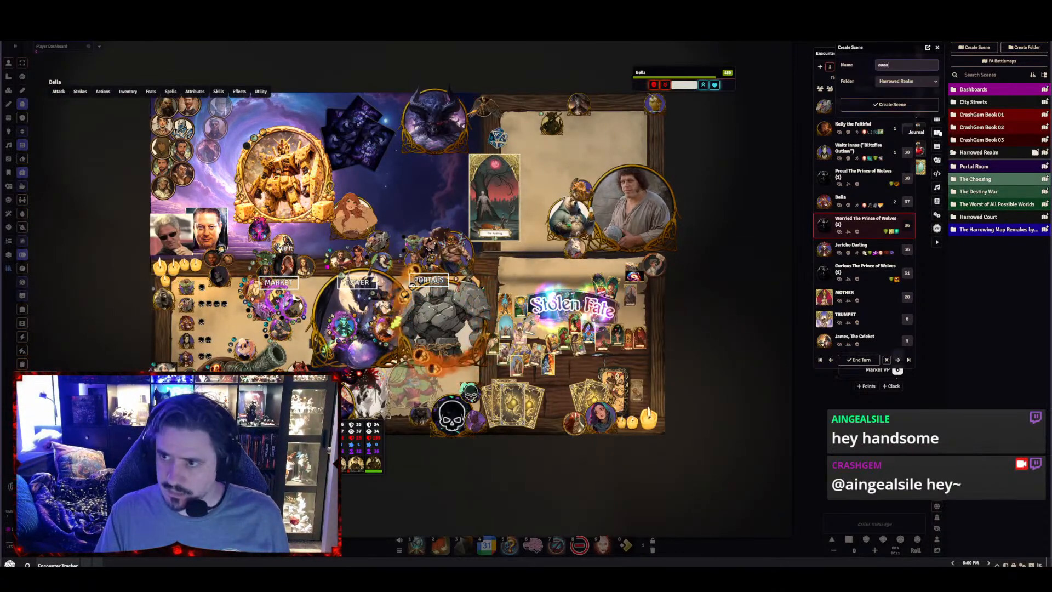
key("Return")
Close the scene configuration and import the hedge maze scene's exported JSON file into the aaaa scene
right_click(983, 176)
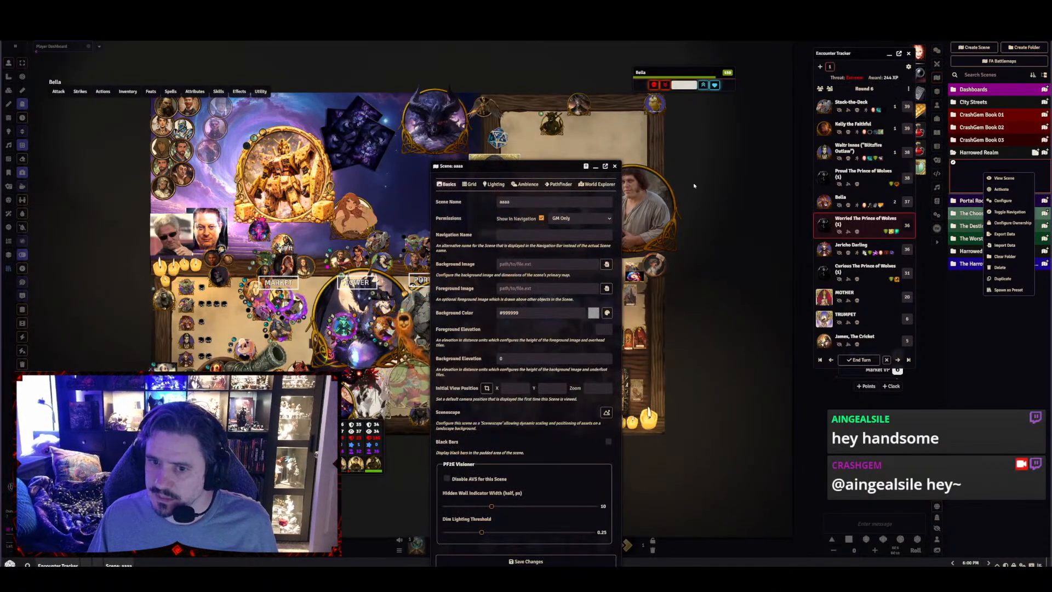
left_click(615, 166)
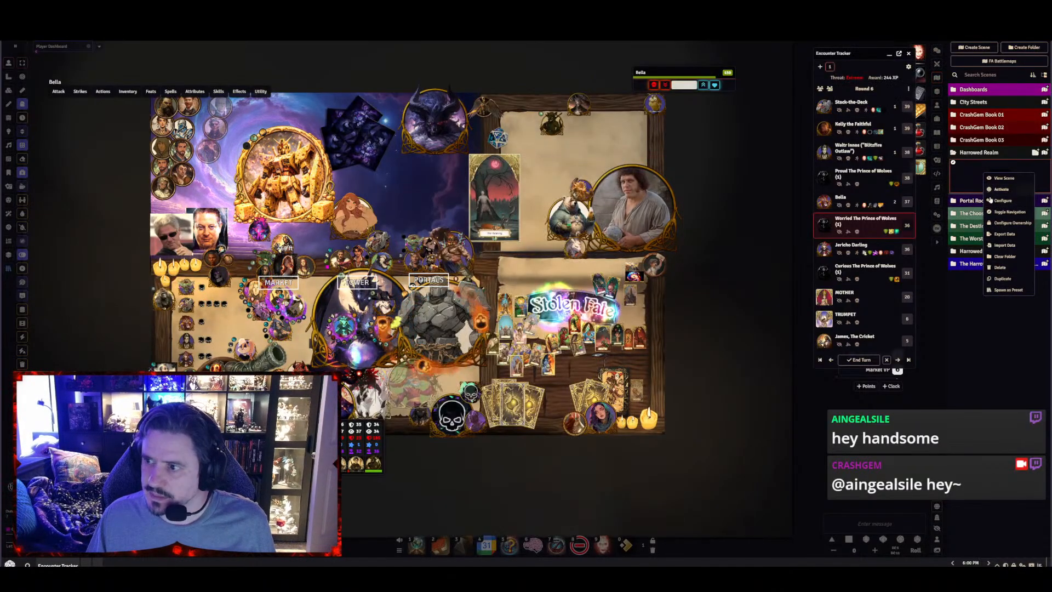
left_click(1004, 245)
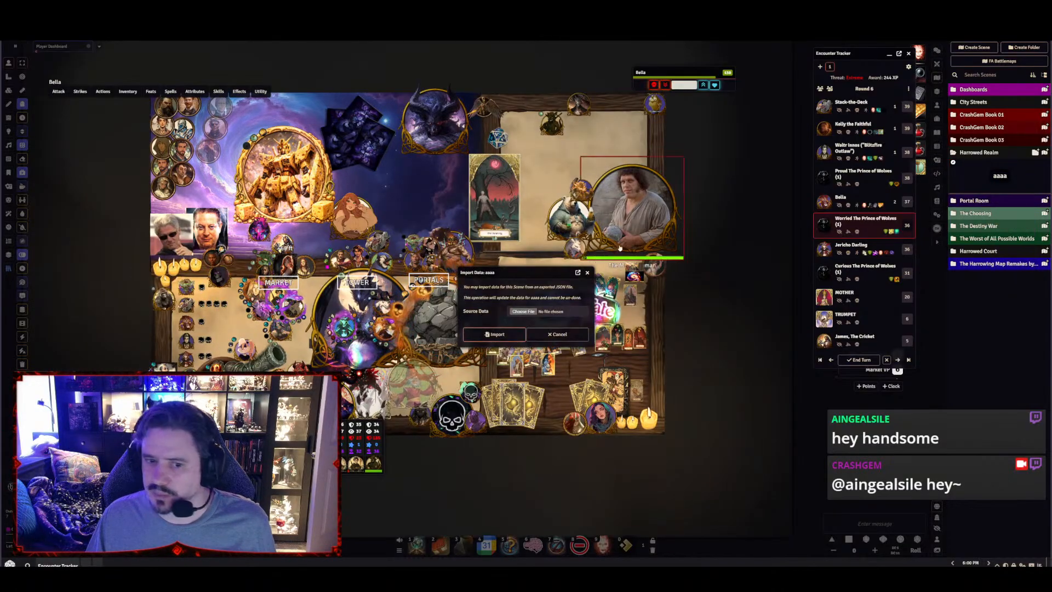
left_click(523, 312)
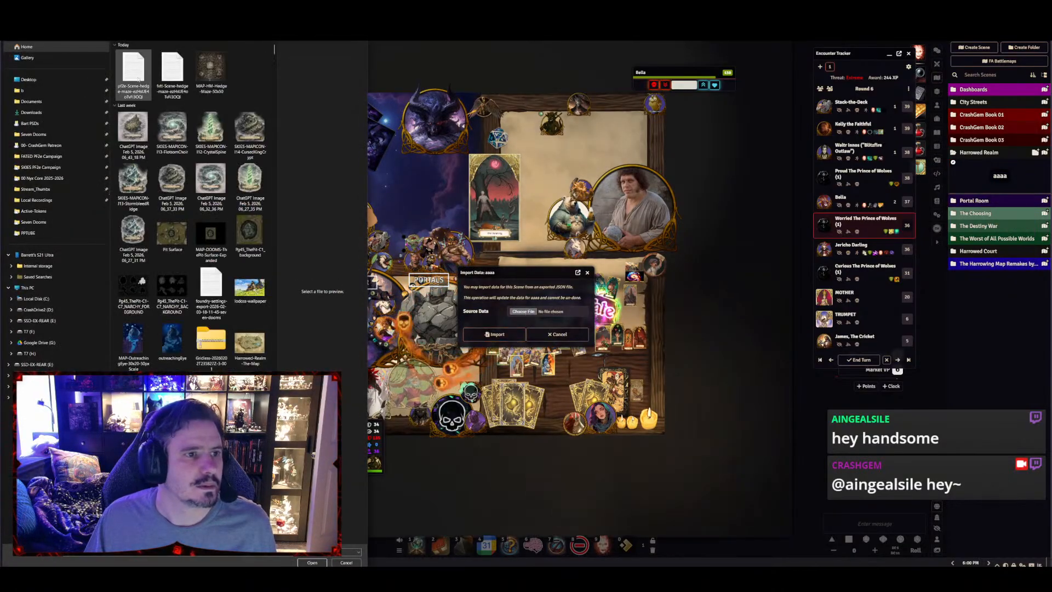
double_click(137, 79)
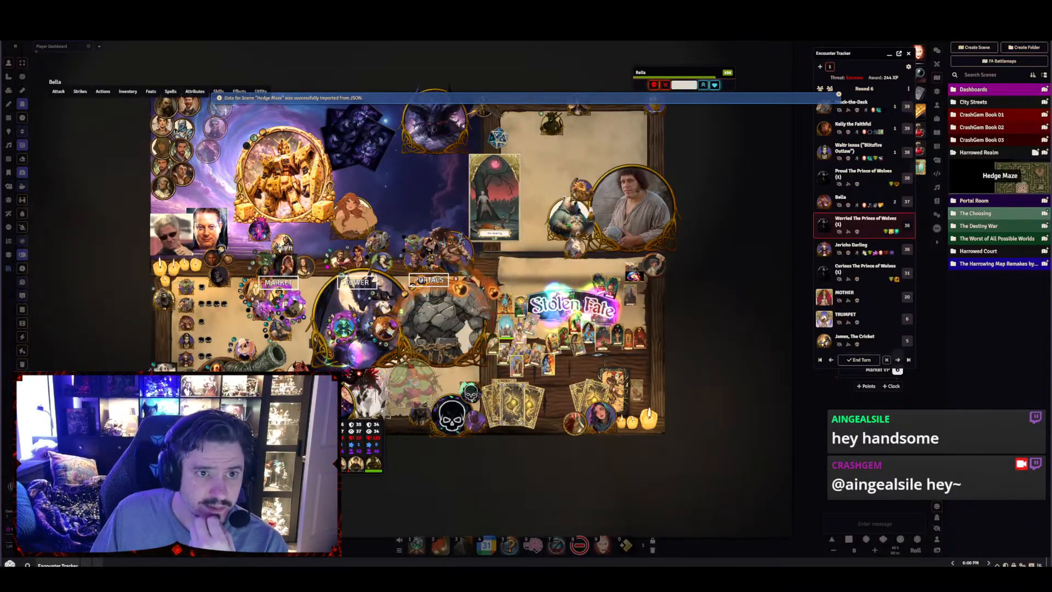
View the imported Hedge Maze scene and display its walls layer
left_click(1000, 177)
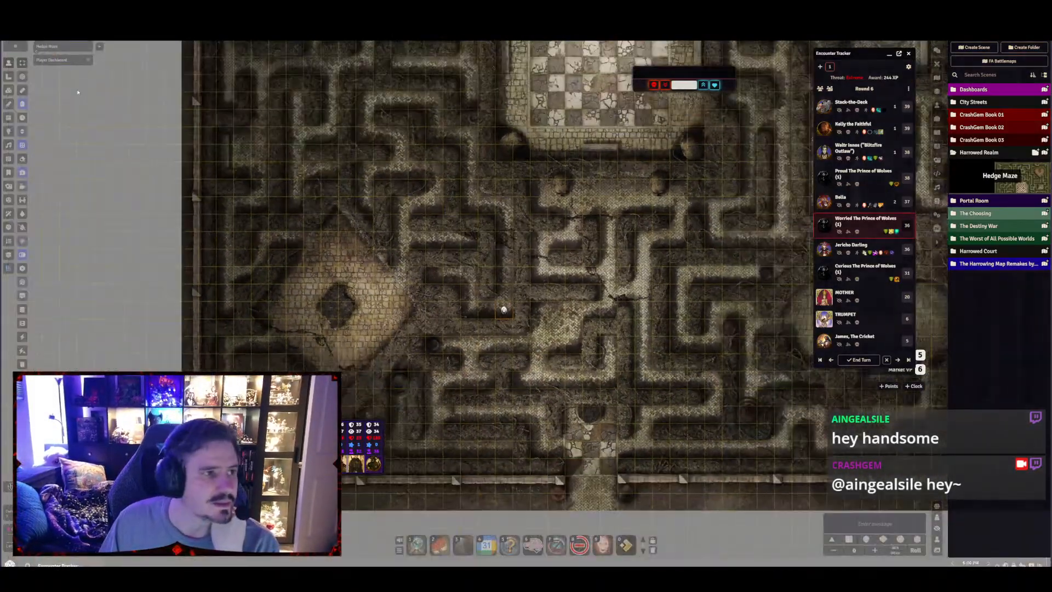
left_click(8, 118)
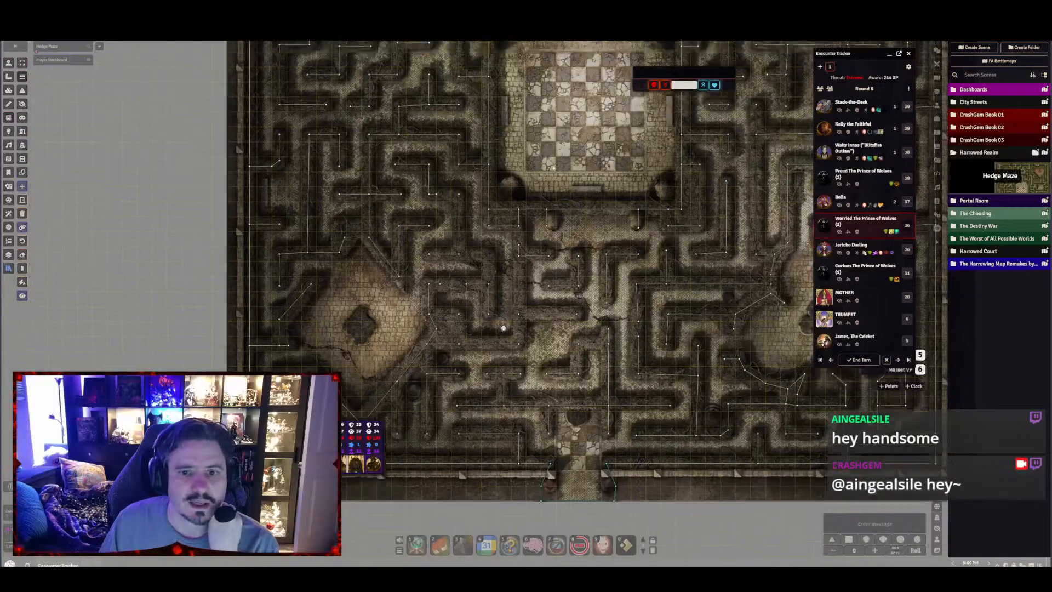
scroll(495, 232, "up", 12)
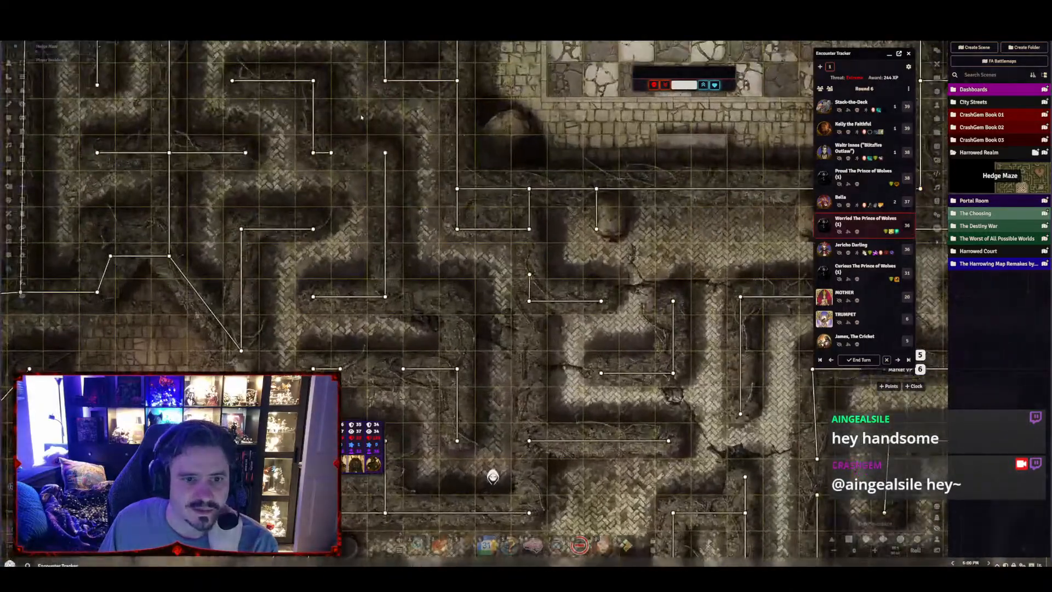
Examine the wall placement up close around the maze's suit-shaped clearings, hedge corridors and outer edges
left_click_drag(361, 117, 580, 156)
left_click_drag(548, 192, 593, 188)
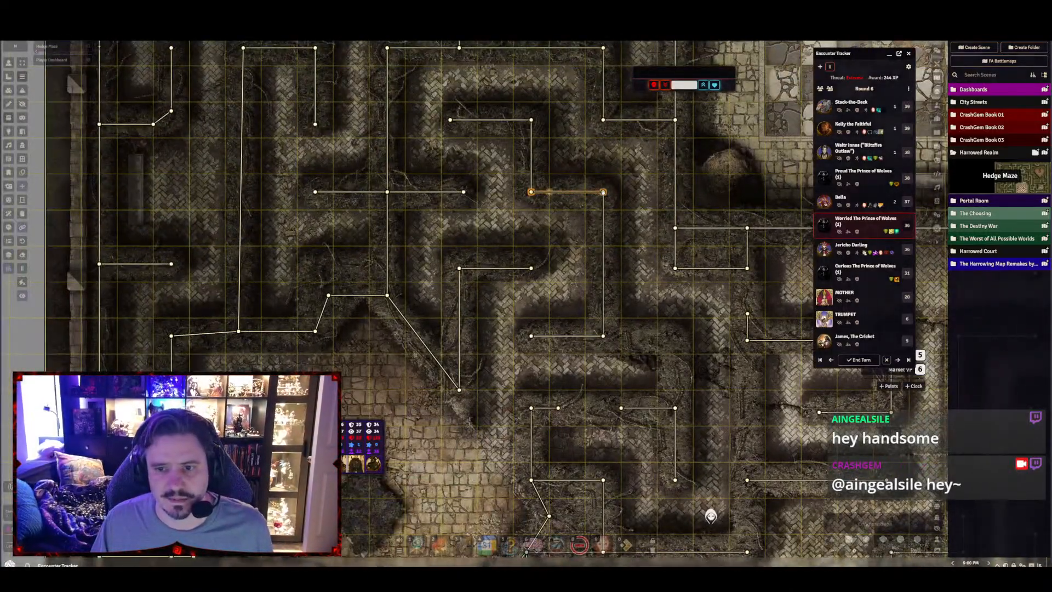
scroll(391, 185, "down", 5)
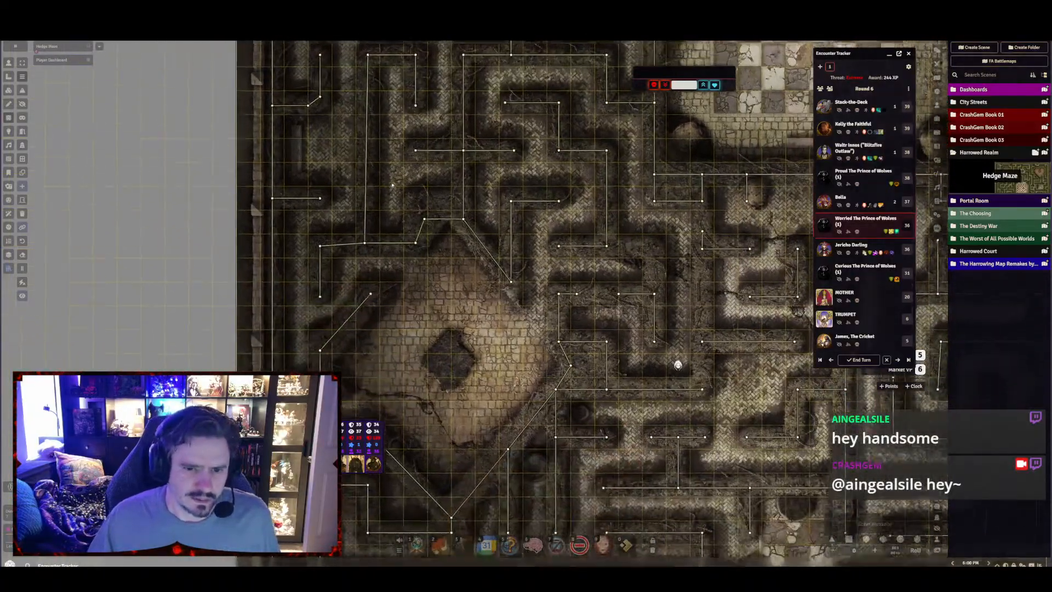
left_click_drag(428, 333, 528, 220)
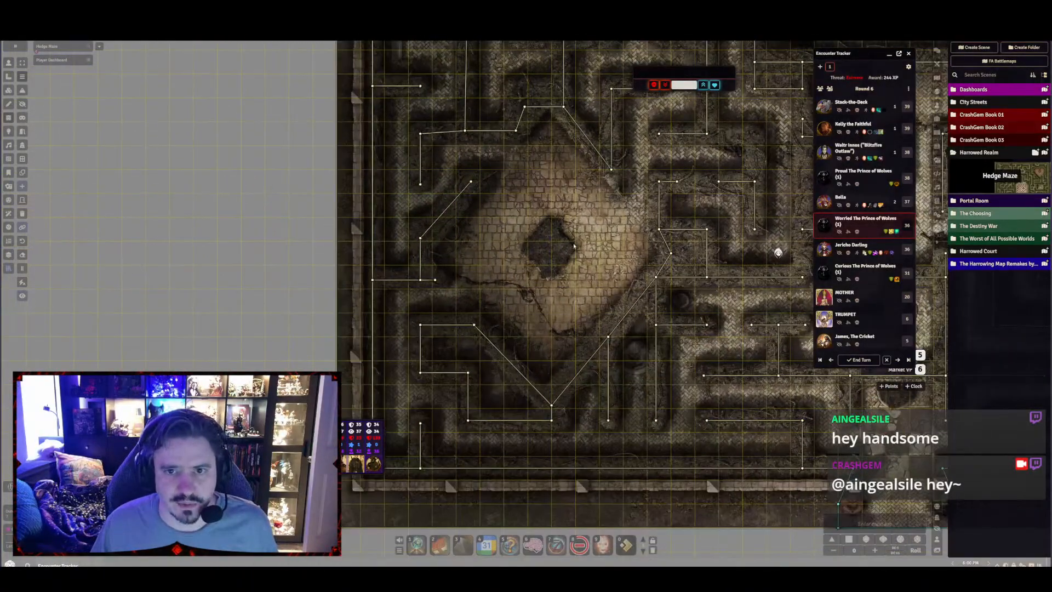
left_click_drag(488, 316, 190, 182)
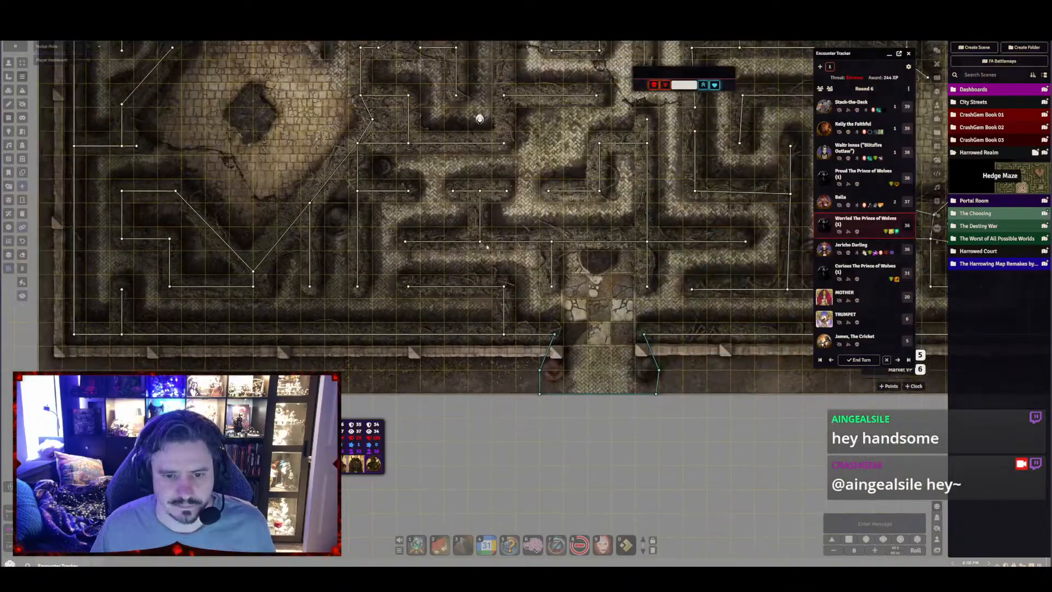
left_click_drag(697, 287, 332, 346)
left_click_drag(569, 214, 436, 432)
scroll(435, 427, "down", 6)
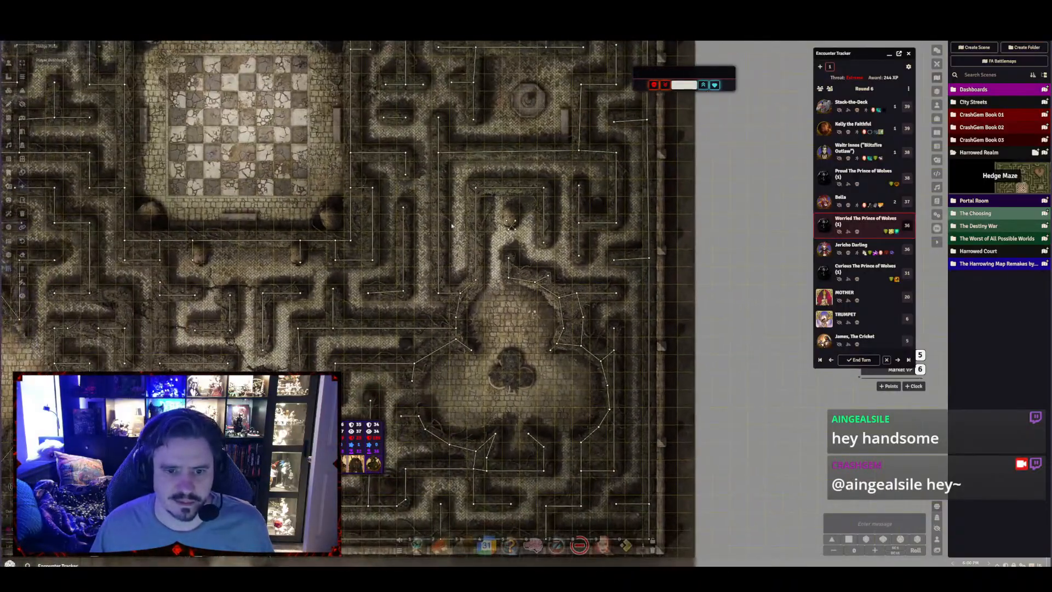
left_click_drag(422, 234, 768, 277)
left_click_drag(498, 185, 627, 305)
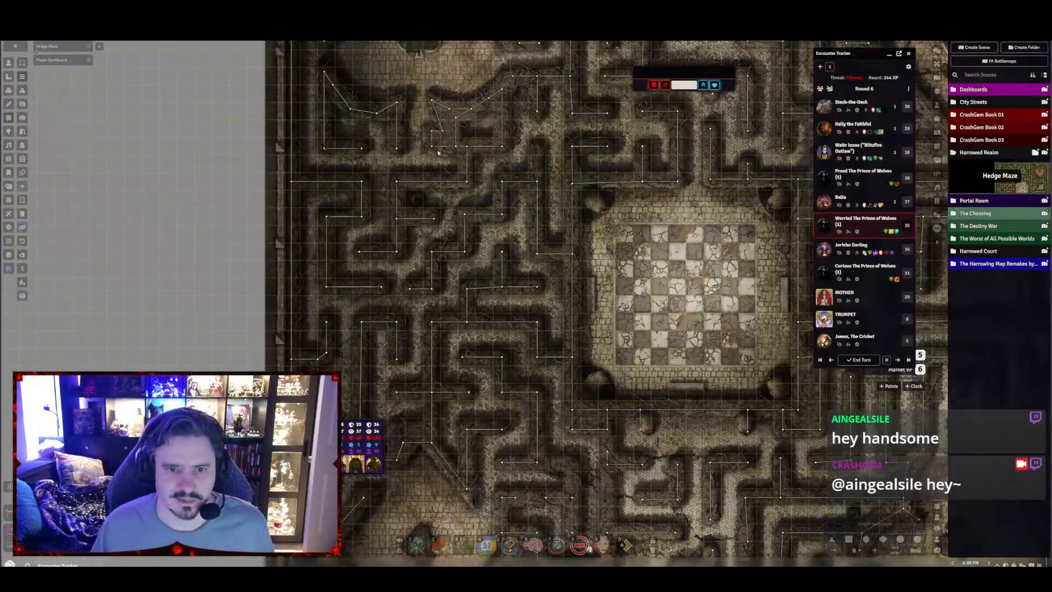
left_click_drag(438, 152, 500, 300)
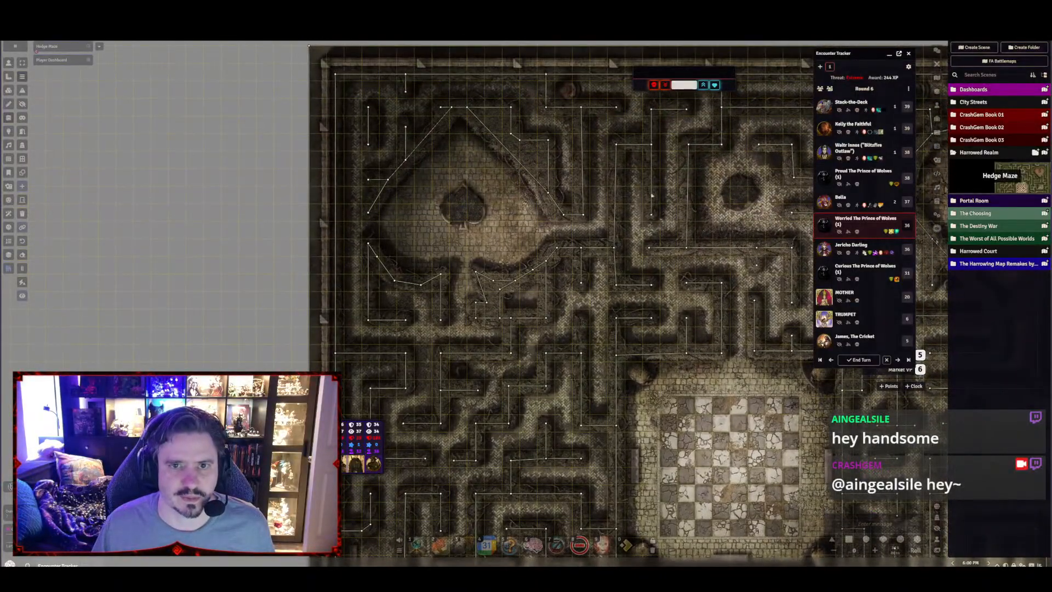
left_click_drag(651, 194, 193, 215)
left_click_drag(545, 215, 469, 221)
left_click_drag(495, 312, 537, 238)
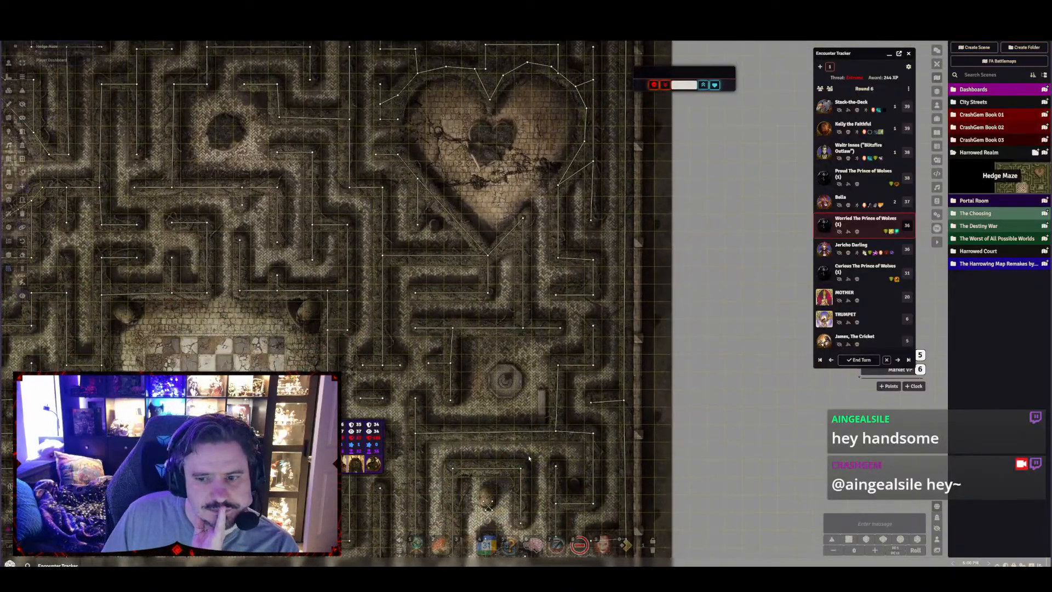
left_click_drag(529, 458, 608, 176)
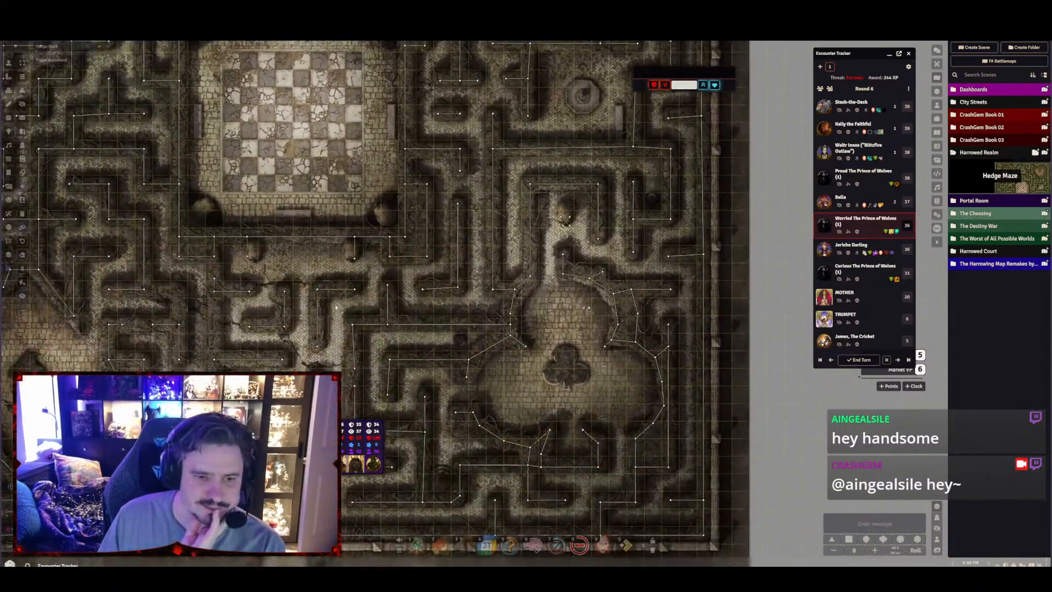
Examine the maze's southern entrance and its walls, and review the layout of the whole map
scroll(336, 306, "down", 2)
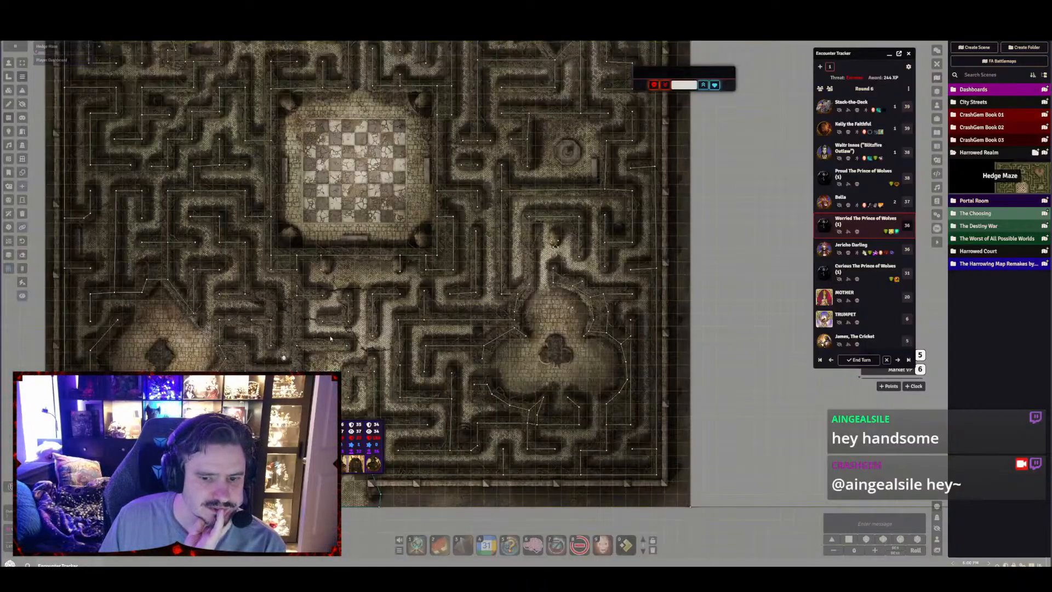
left_click_drag(330, 337, 371, 210)
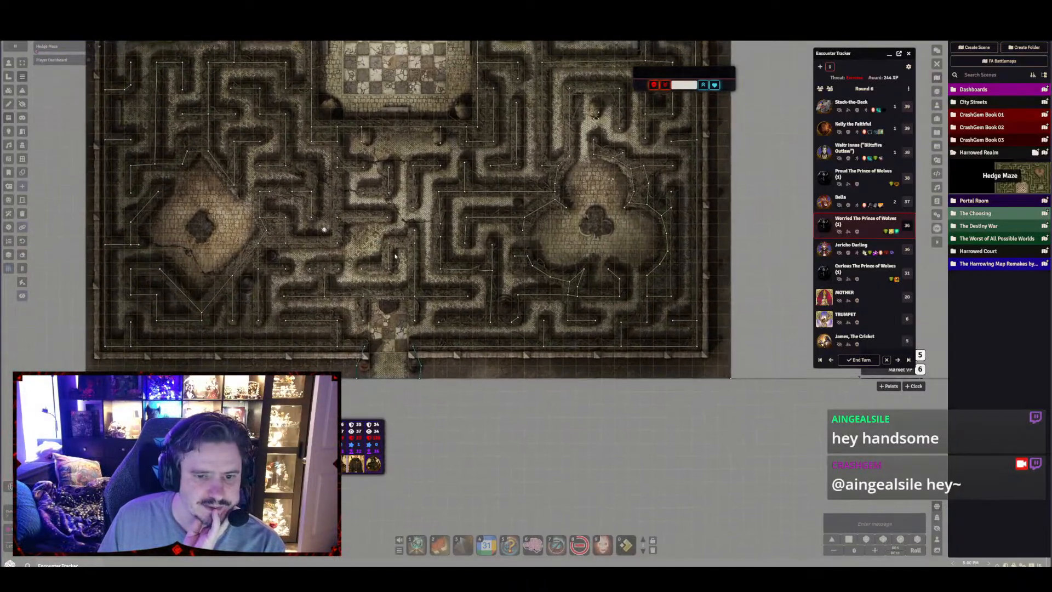
left_click_drag(394, 255, 422, 254)
scroll(429, 286, "up", 3)
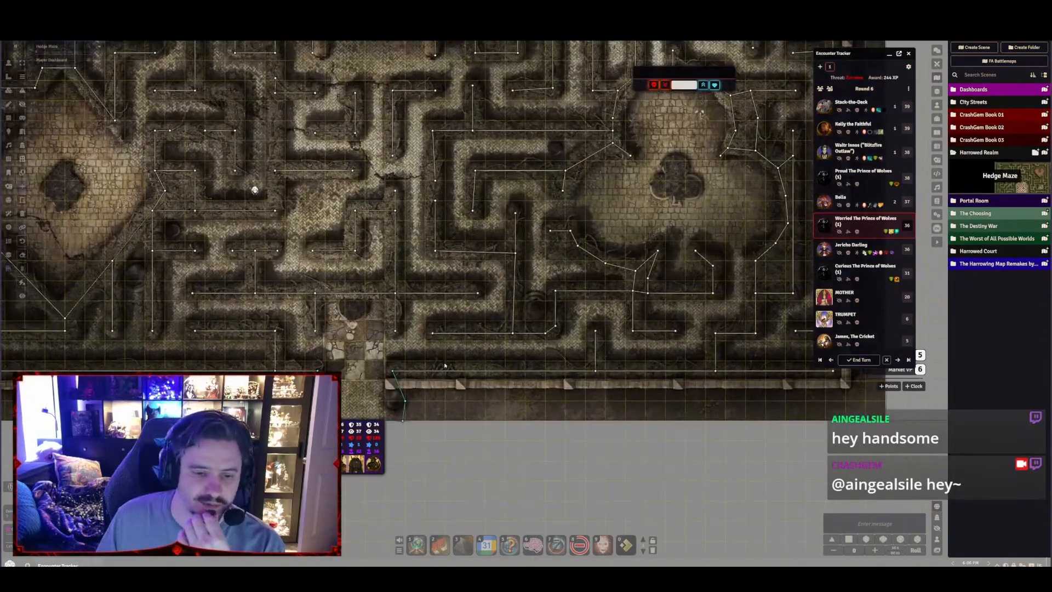
left_click_drag(444, 365, 546, 247)
scroll(540, 250, "up", 2)
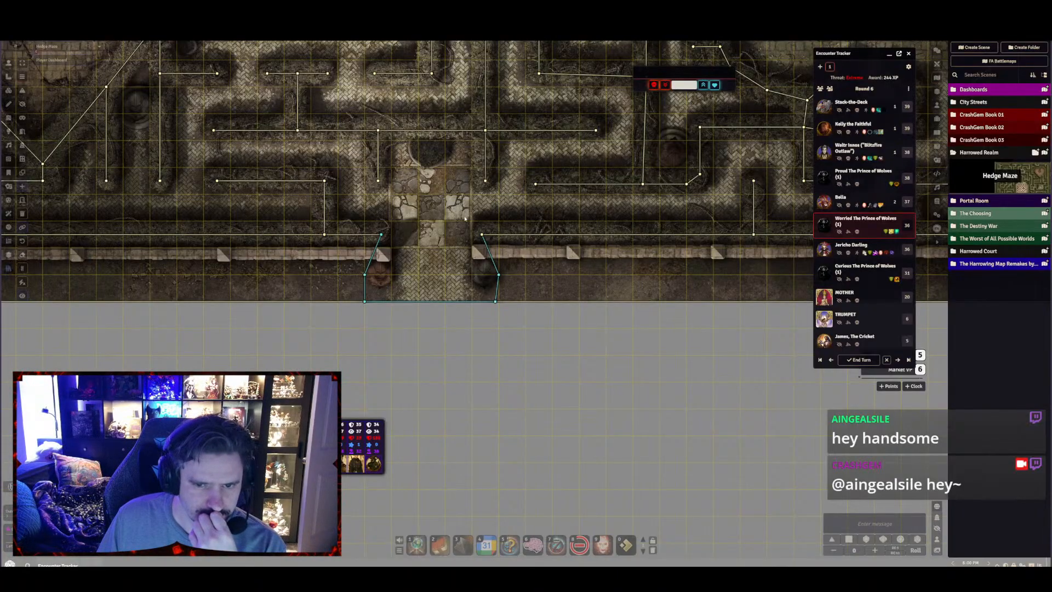
scroll(444, 206, "down", 10)
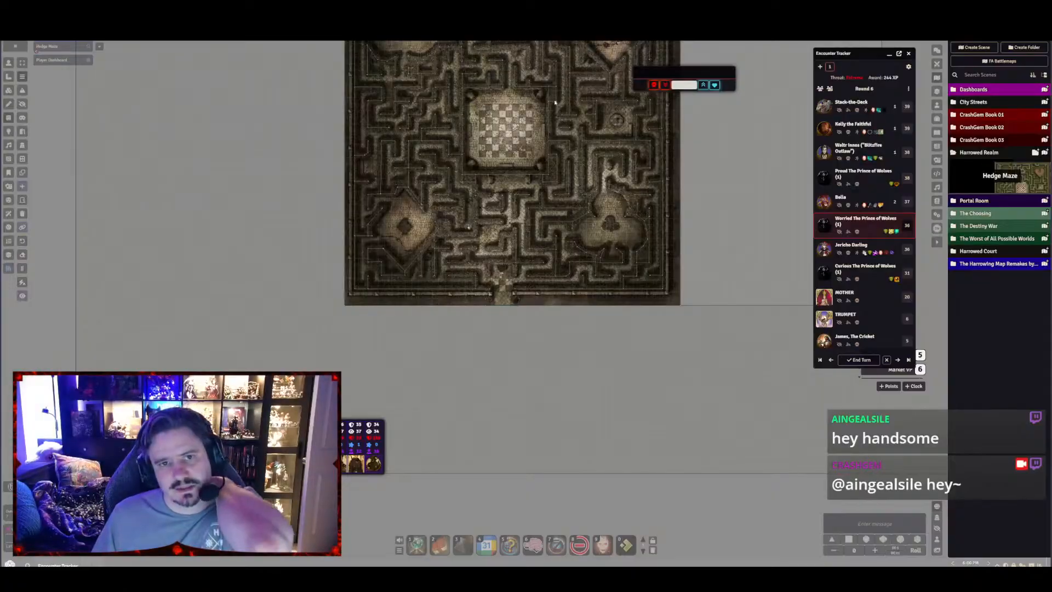
left_click_drag(554, 79, 497, 81)
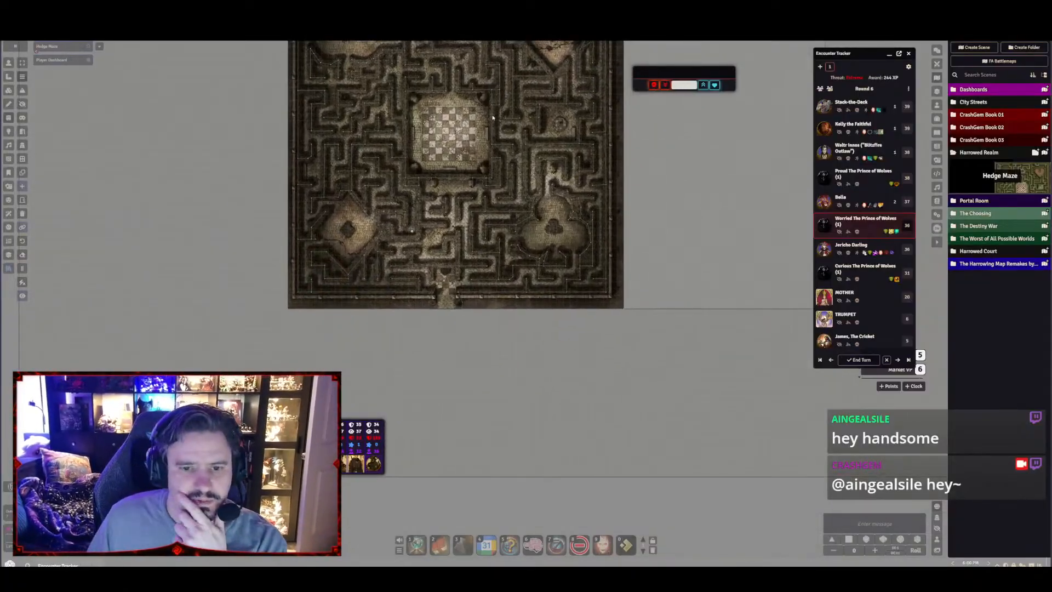
scroll(476, 217, "up", 3)
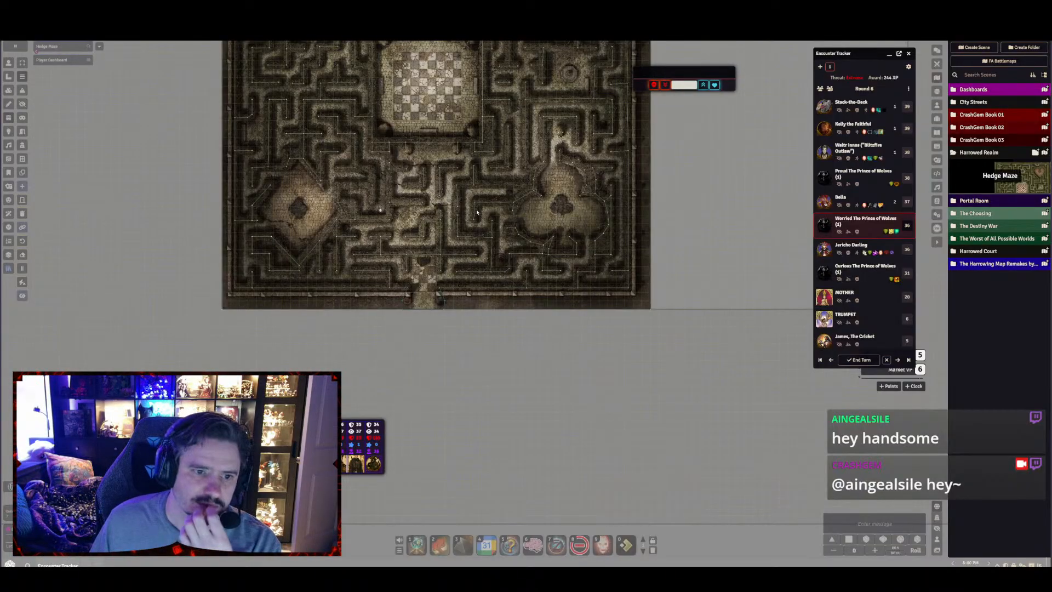
scroll(478, 212, "up", 3)
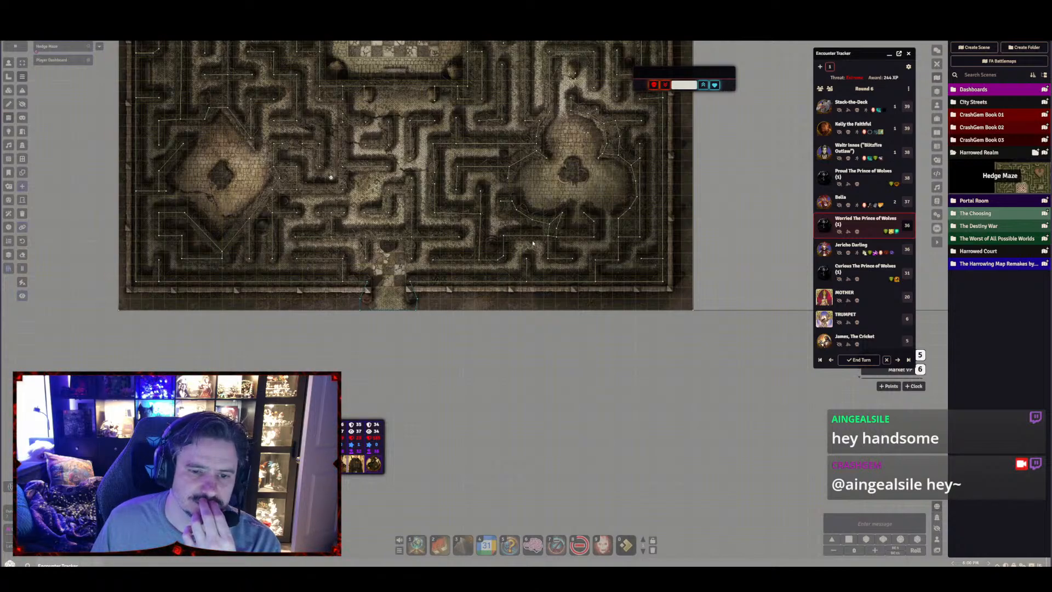
left_click_drag(478, 112, 478, 378)
scroll(487, 400, "down", 6)
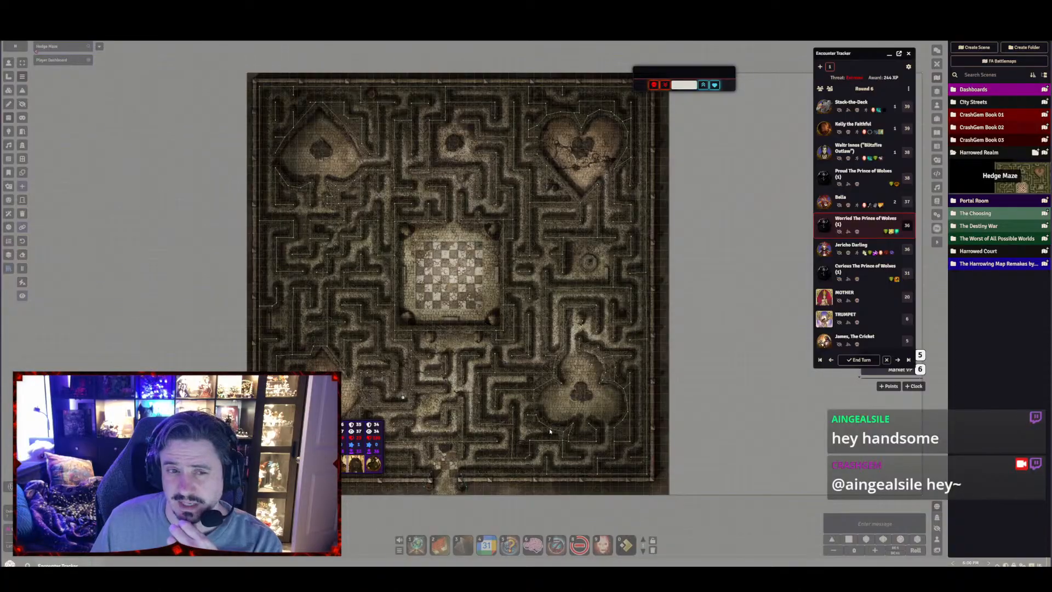
left_click_drag(521, 448, 521, 416)
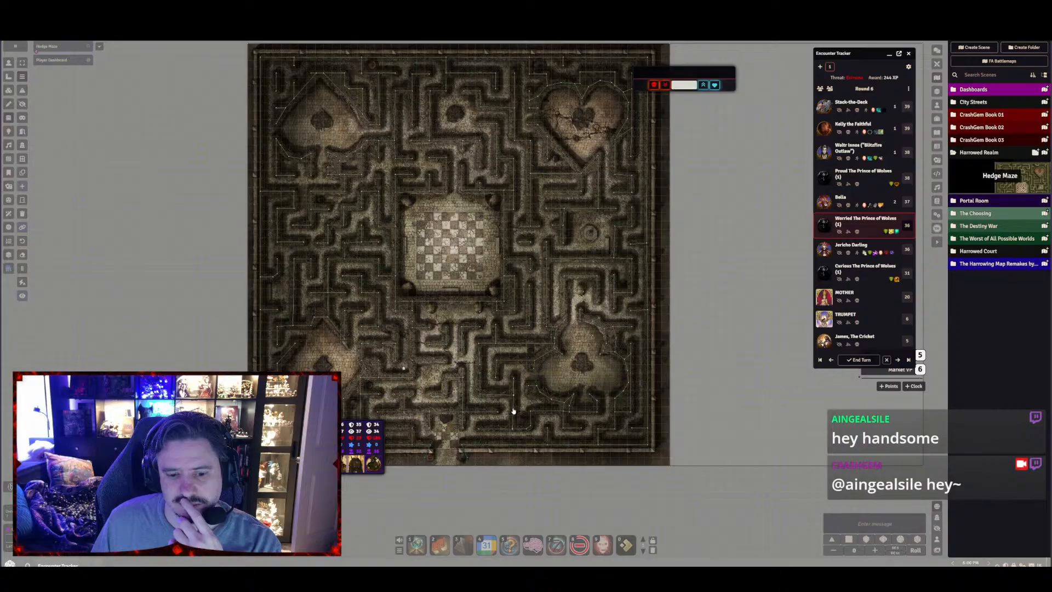
left_click_drag(484, 408, 516, 482)
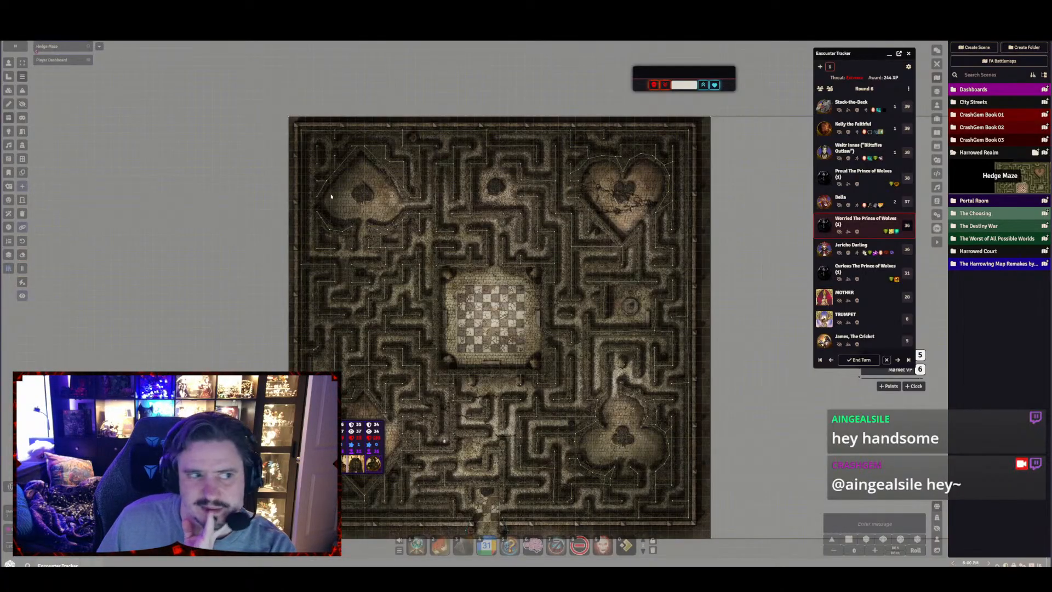
Open the hedge maze .webp map in Adobe Photoshop 2026 and display the grid over it
left_click(8, 91)
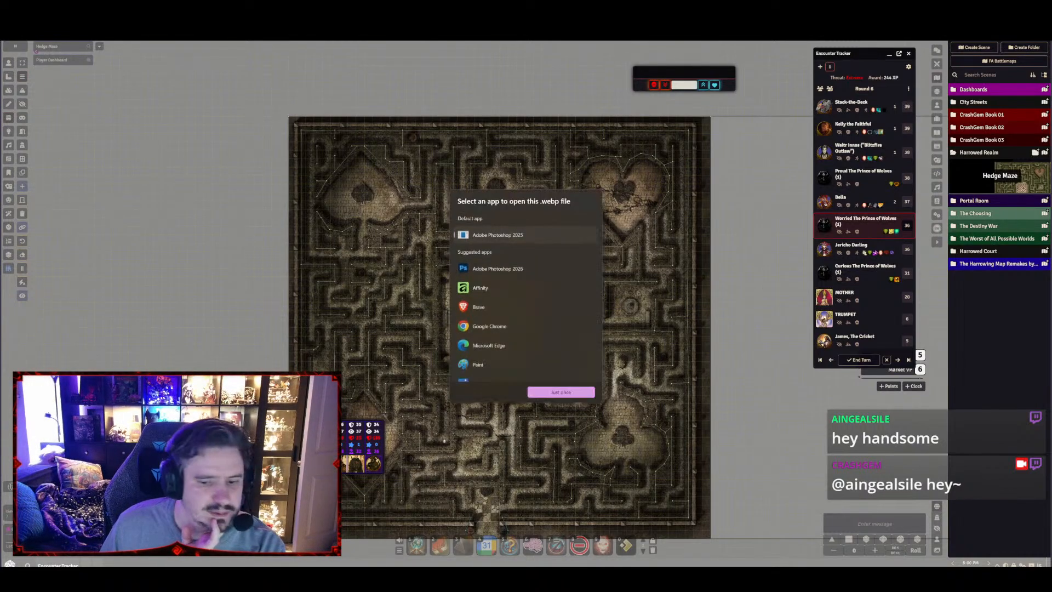
left_click(502, 266)
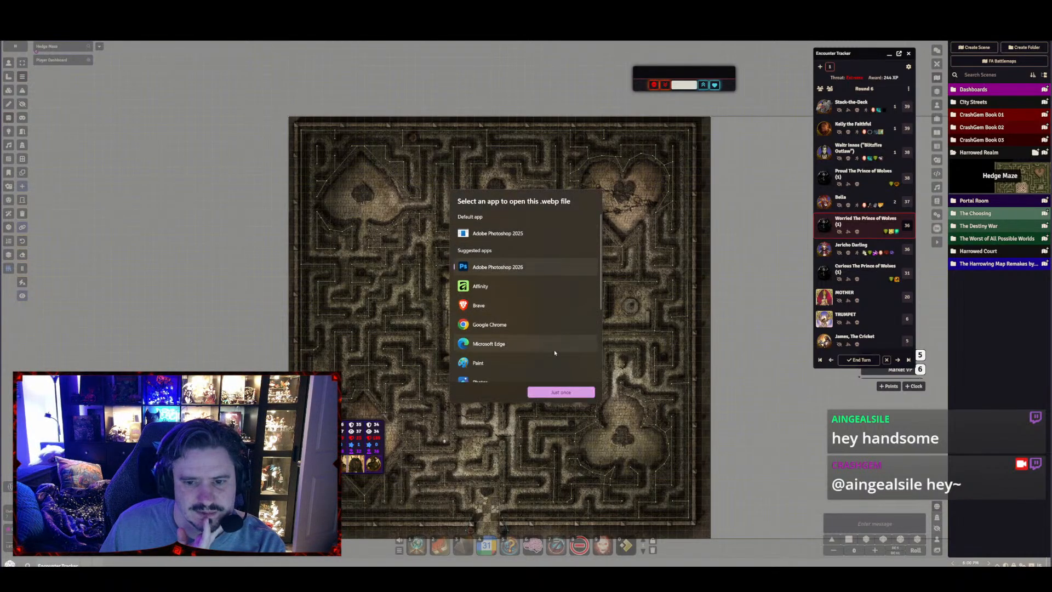
left_click(560, 392)
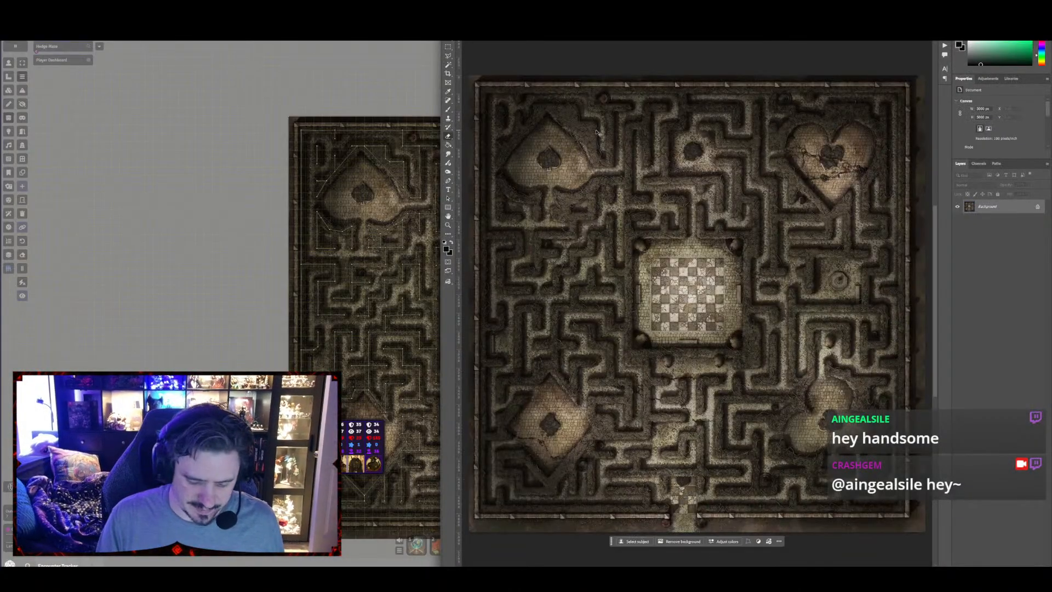
key("ctrl+apostrophe")
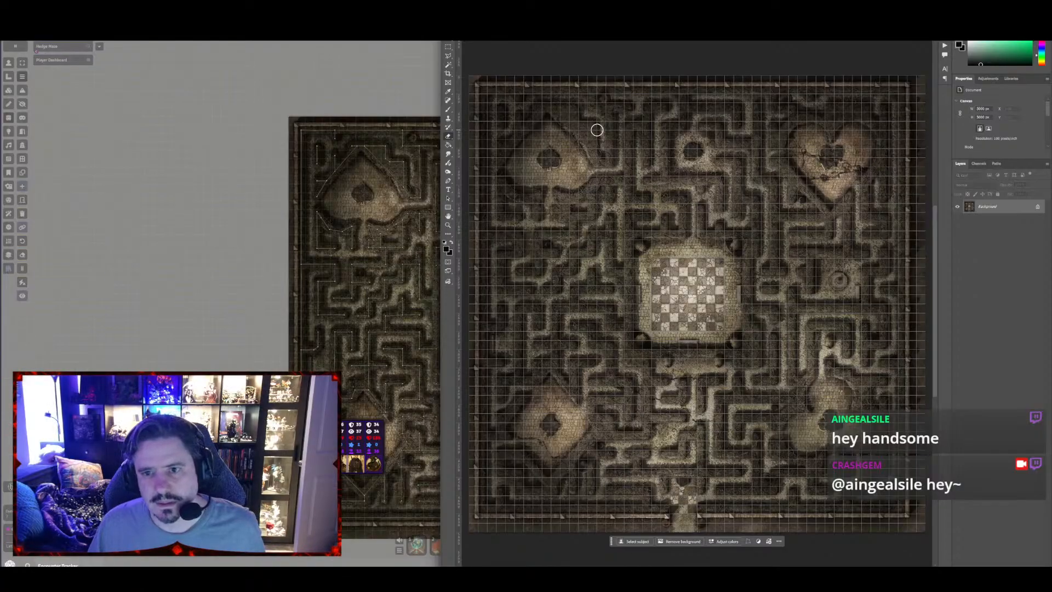
Select the maze's southern entrance with its surrounding wall and hedges, and copy that area onto a new layer
scroll(706, 313, "down", 4)
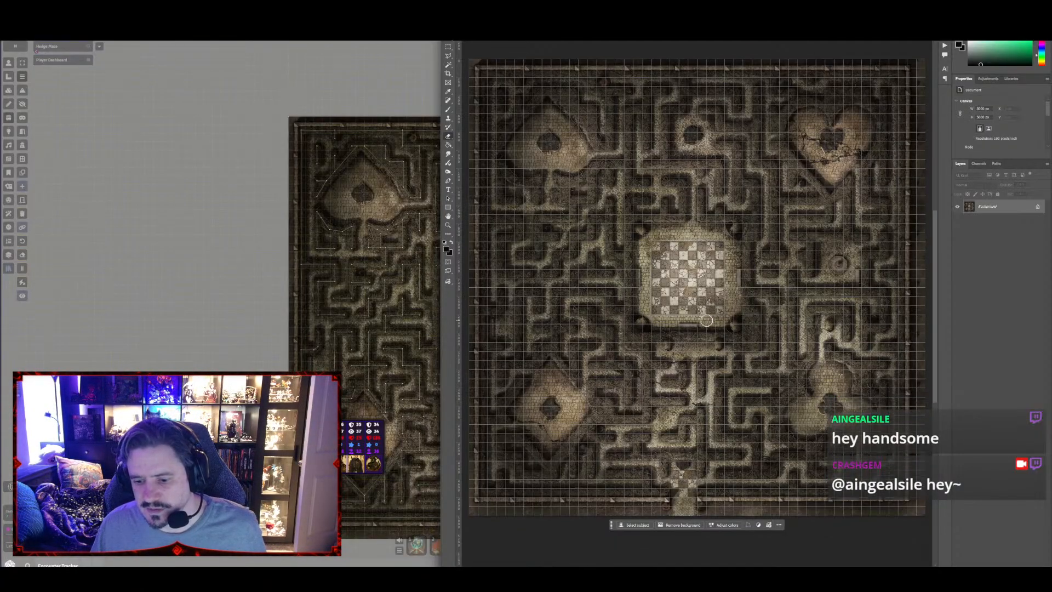
scroll(705, 327, "up", 6)
scroll(705, 327, "down", 5)
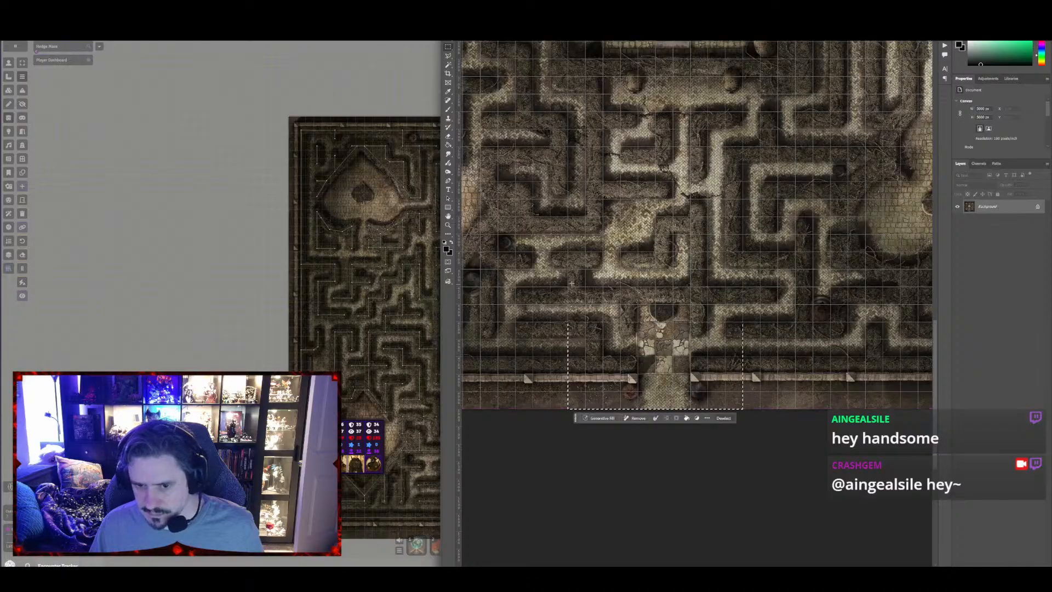
left_click_drag(568, 287, 759, 431)
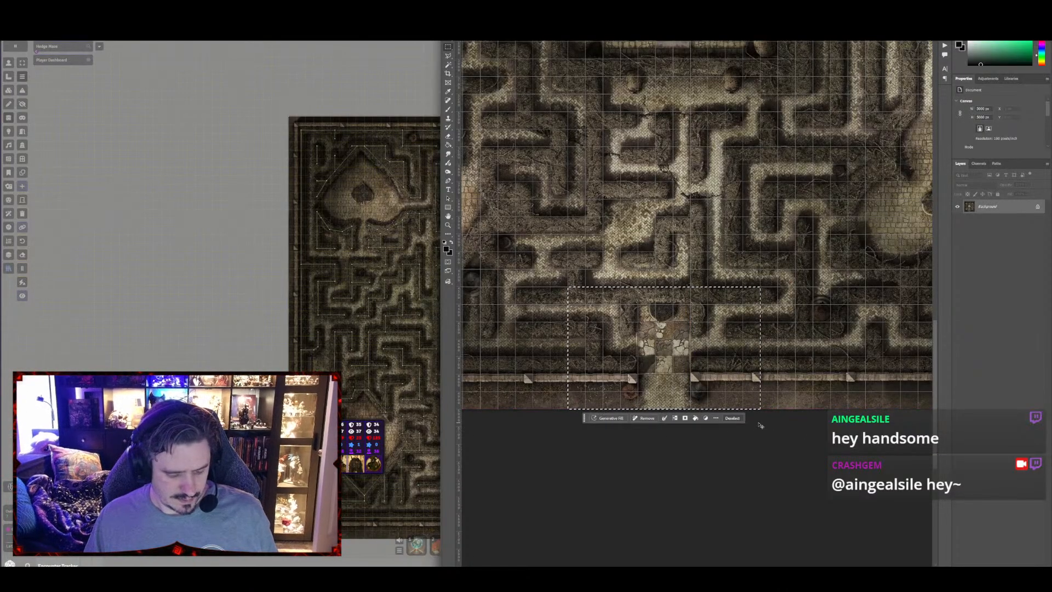
key("ctrl+j")
Move the copied entrance to the maze's northern wall and rotate it 180 degrees so it opens outward
key("ctrl+t")
left_click_drag(732, 392, 838, 507)
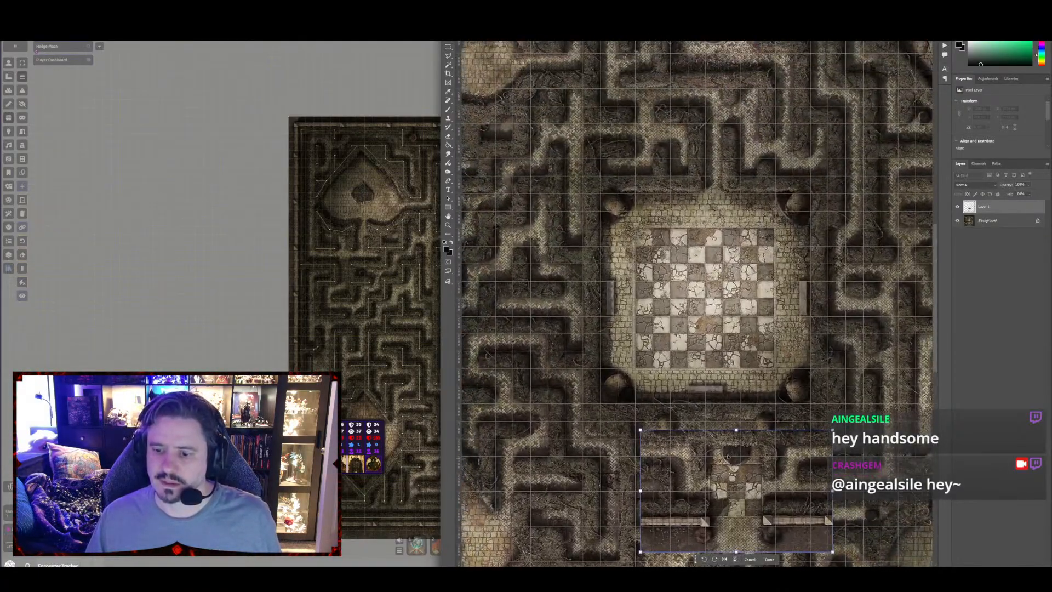
left_click_drag(733, 433, 760, 121)
left_click_drag(780, 170, 751, 367)
left_click_drag(751, 366, 734, 152)
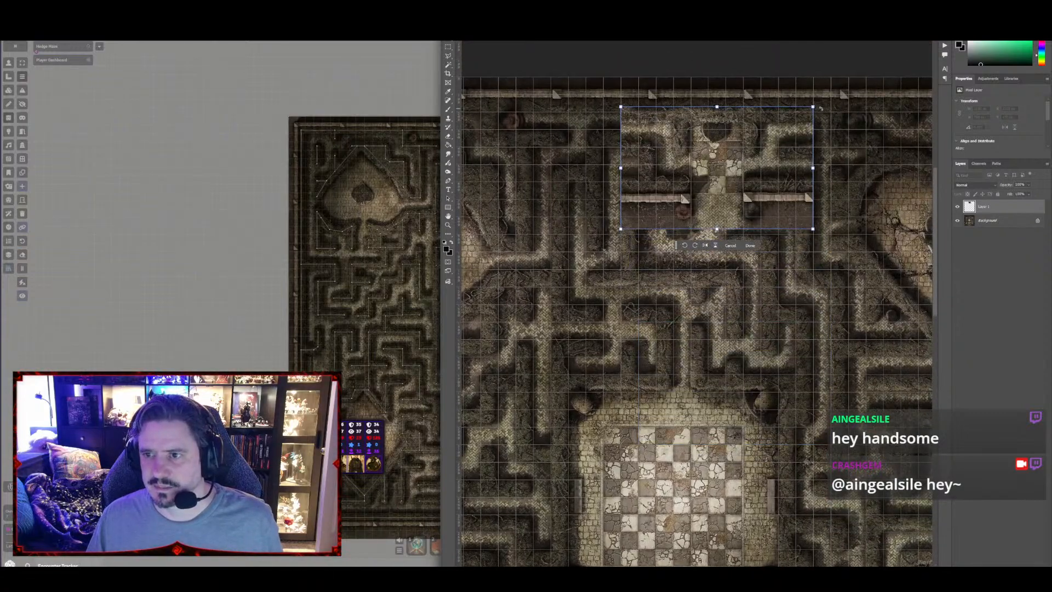
left_click_drag(820, 108, 718, 146)
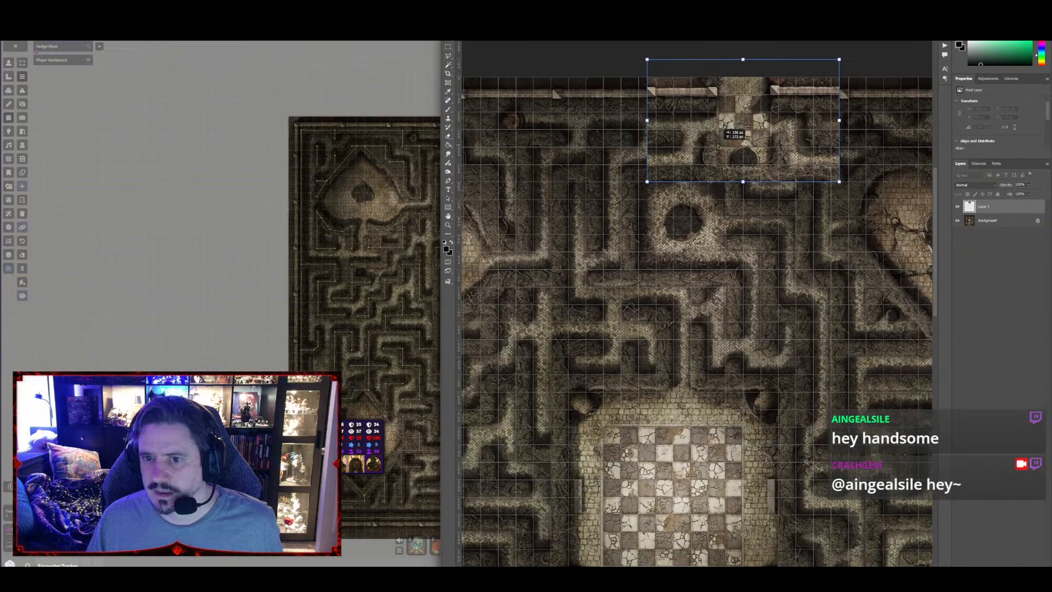
key("Up")
key("Left")
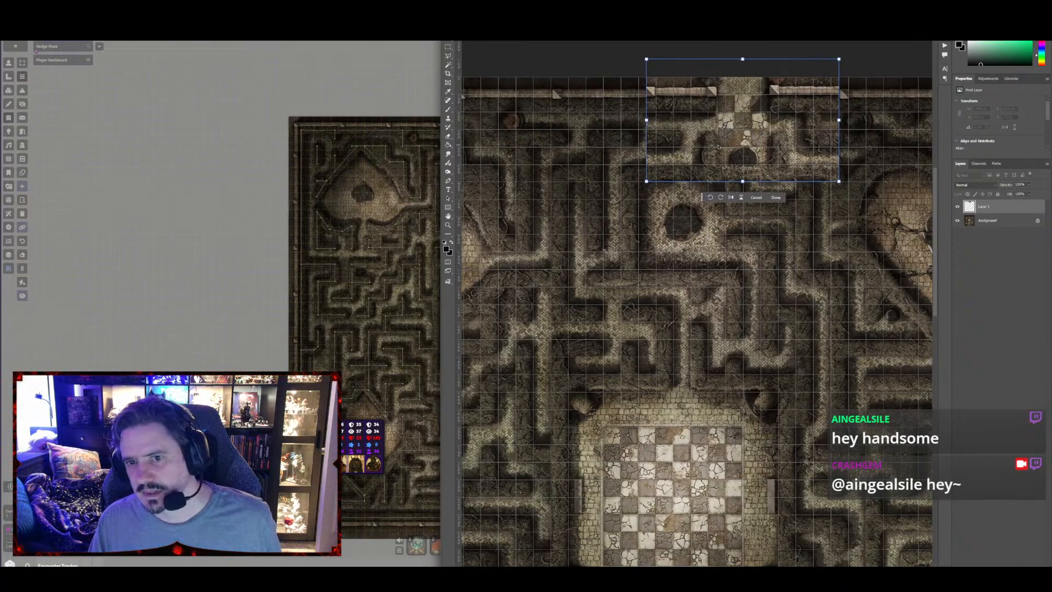
Nudge the rotated entrance to line up with the northern wall and the hedge corridors around it
left_click_drag(897, 155, 866, 237)
mouse_move(714, 218)
left_mouse_down()
mouse_move(749, 437)
mouse_move(723, 245)
mouse_move(713, 282)
mouse_move(726, 217)
mouse_move(714, 220)
left_mouse_up()
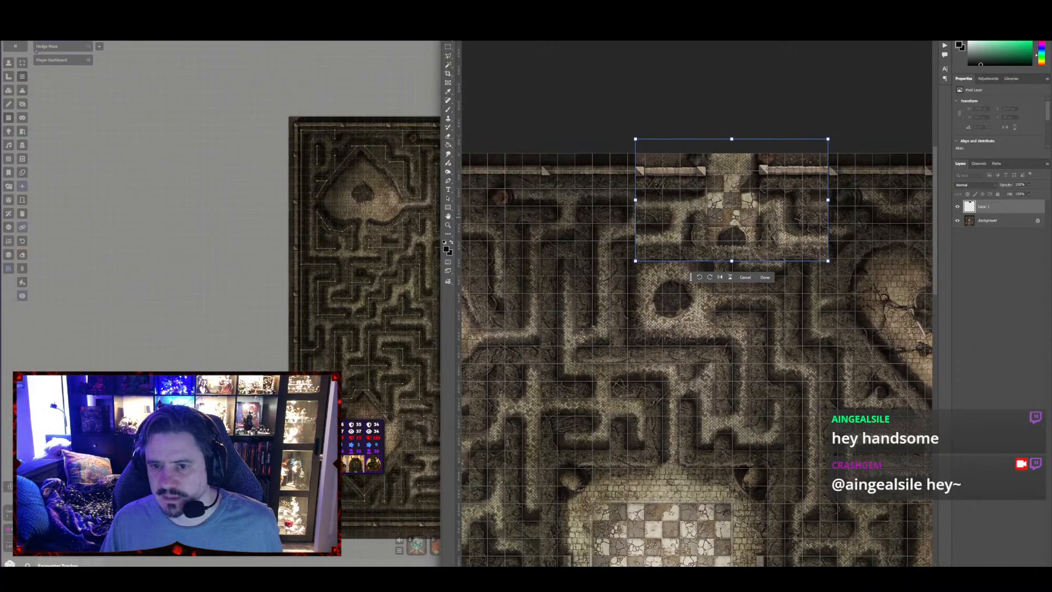
key("Up")
key("Up")
key("Up")
key("Up")
key("Up")
key("Up")
key("Up")
key("Up")
key("Up")
key("Up")
key("Right")
key("Right")
key("Right")
key("Right")
key("Right")
key("Down")
key("Down")
key("Down")
key("Down")
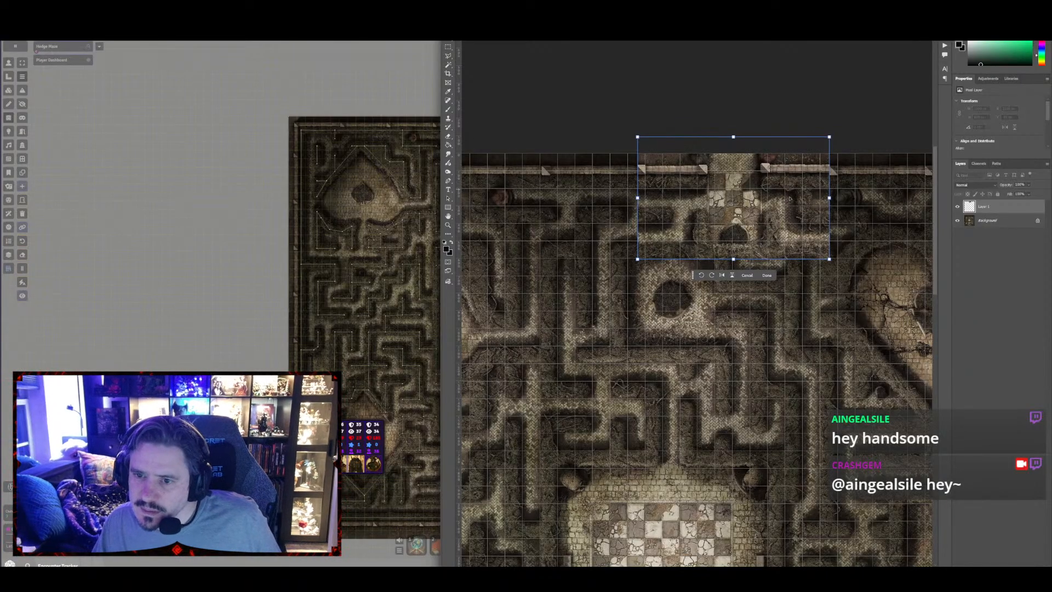
Shift the rotated entrance slightly west along the northern wall and apply the transform
scroll(786, 209, "up", 1)
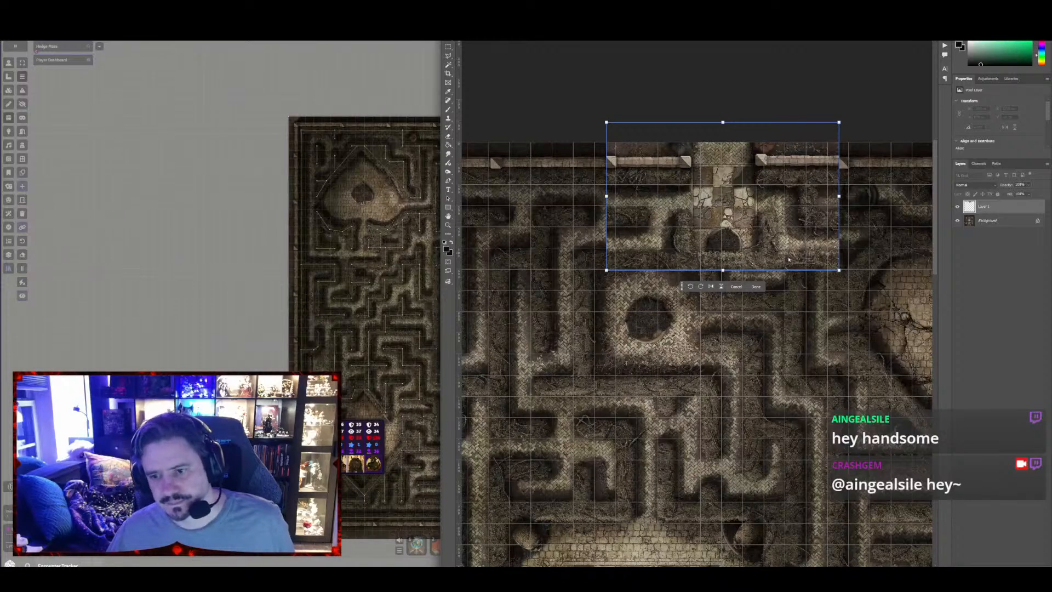
left_click_drag(839, 270, 794, 269)
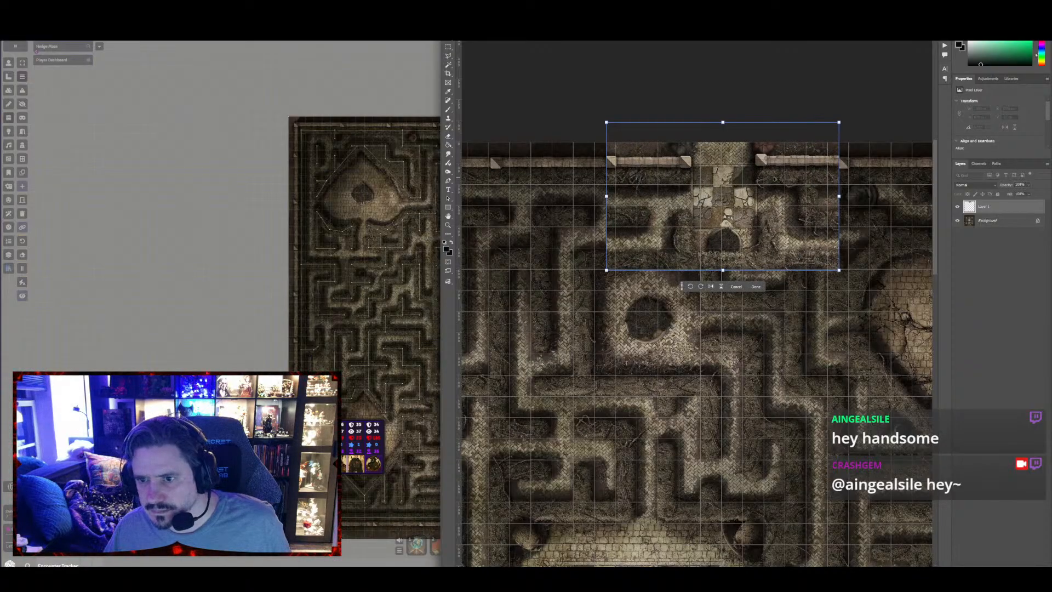
mouse_move(774, 178)
left_mouse_down()
mouse_move(755, 176)
mouse_move(764, 178)
left_mouse_up()
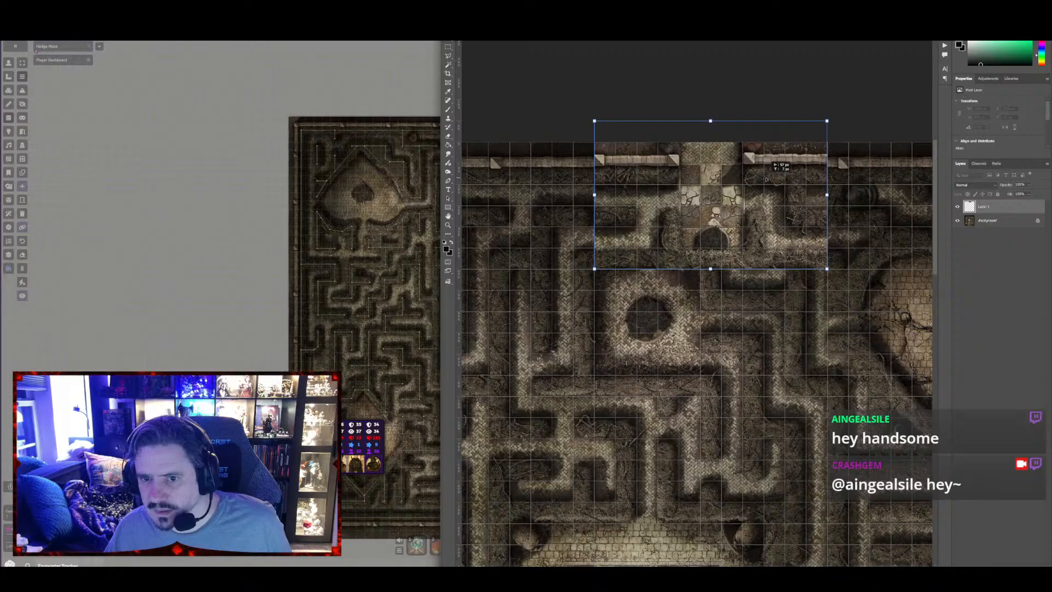
left_click_drag(765, 178, 762, 179)
key("Return")
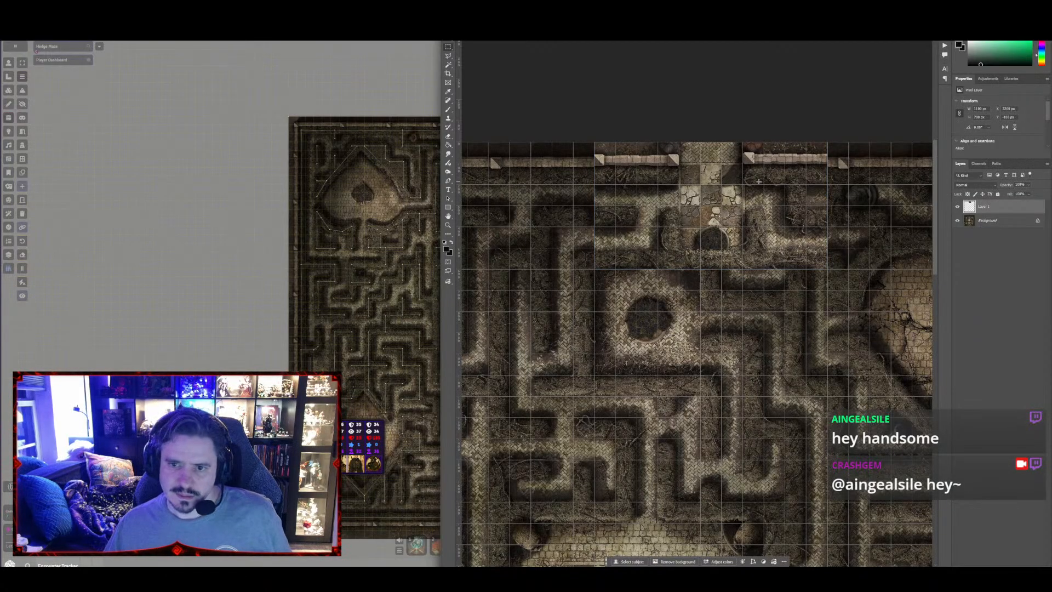
Erase the copied entrance's inner middle part and the edge facing the heart clearing, blending it into the original hedge corridors
key("e")
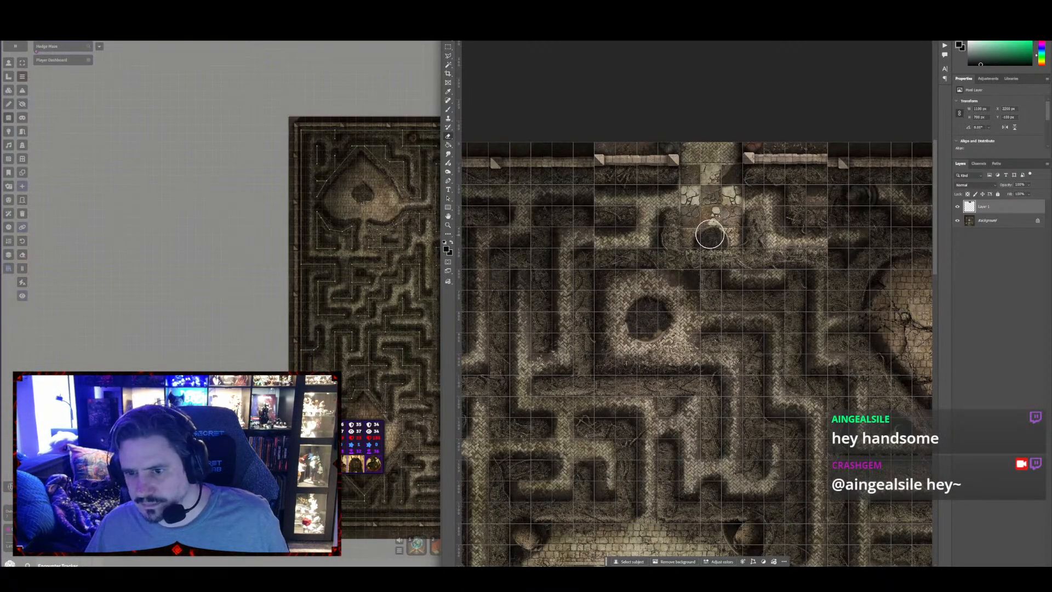
mouse_move(710, 234)
left_mouse_down()
mouse_move(688, 223)
mouse_move(741, 223)
left_mouse_up()
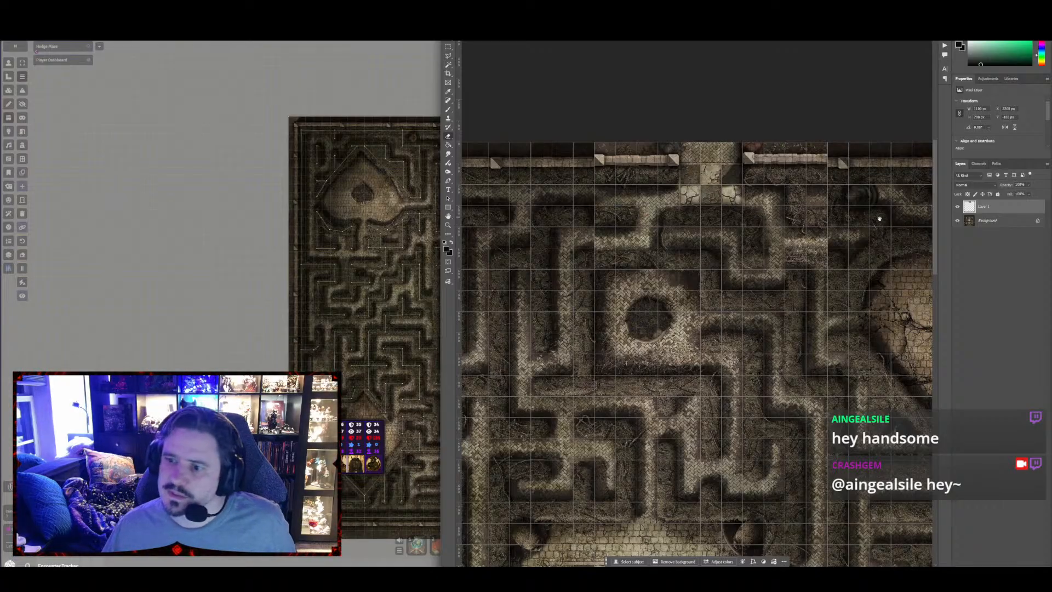
left_click_drag(880, 219, 703, 222)
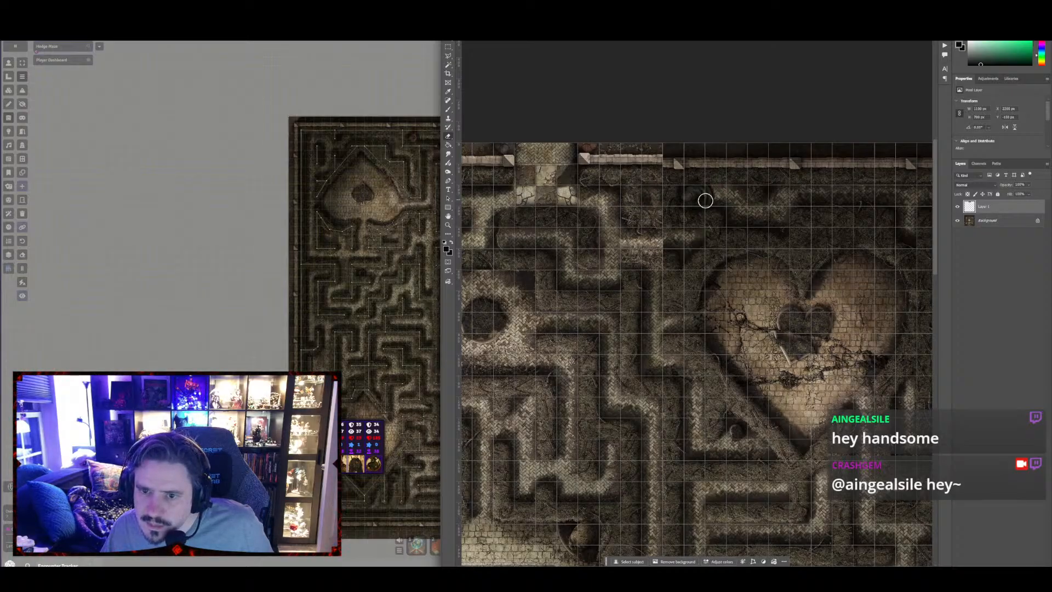
scroll(724, 215, "up", 2)
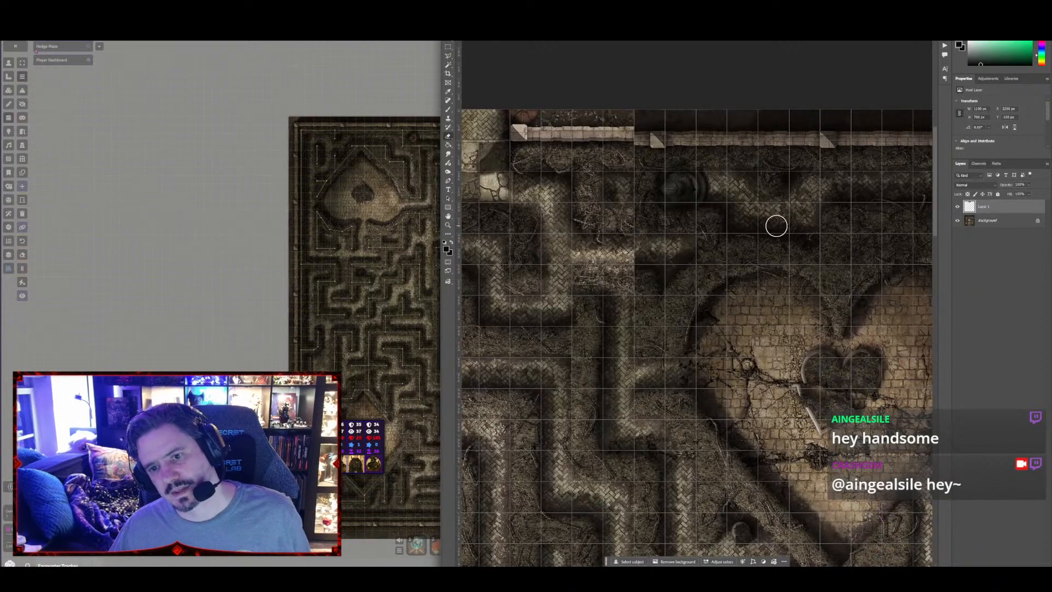
scroll(756, 238, "down", 3)
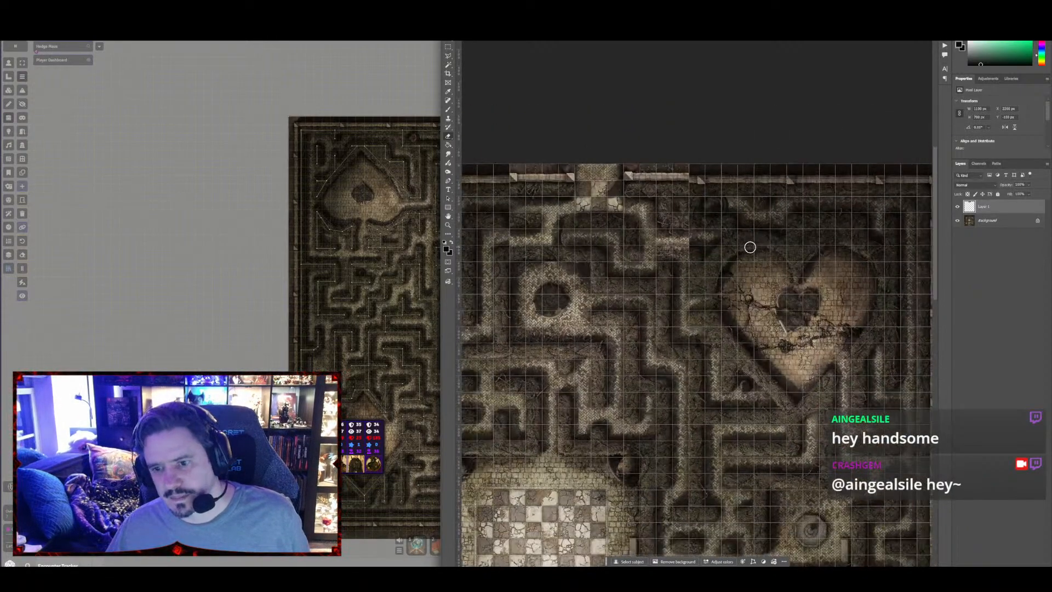
scroll(729, 260, "up", 2)
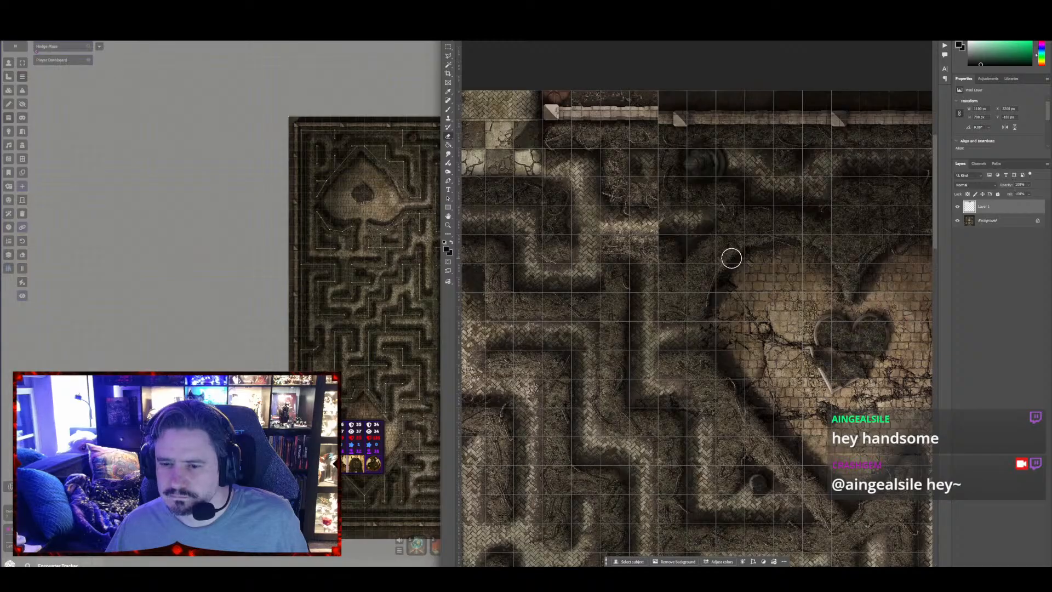
left_click_drag(648, 270, 641, 261)
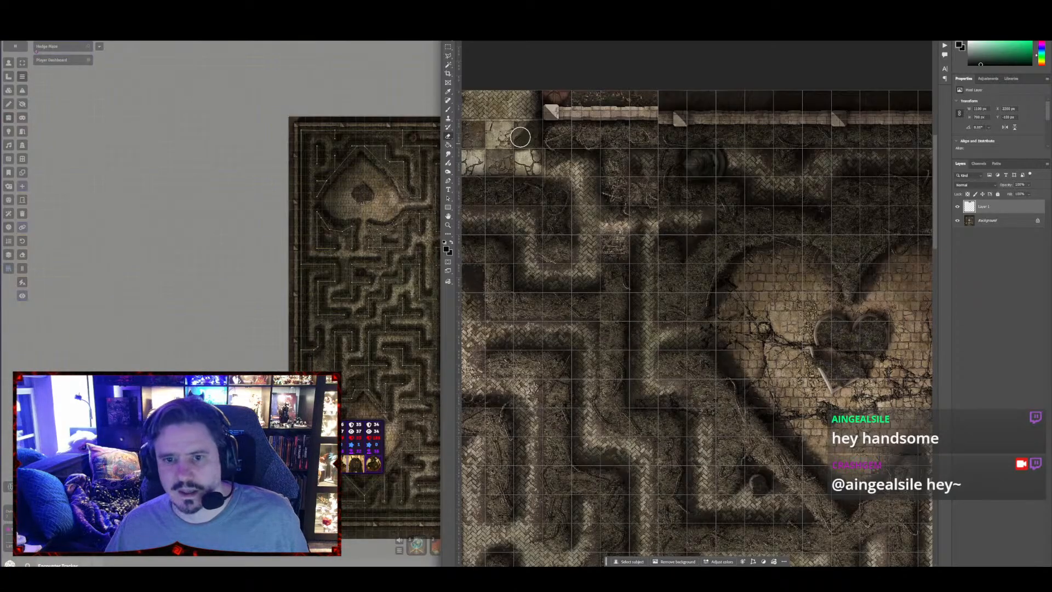
Compare the Hedge Maze scene in Foundry with the edited map in Photoshop around the heart-shaped clearing
left_click(185, 57)
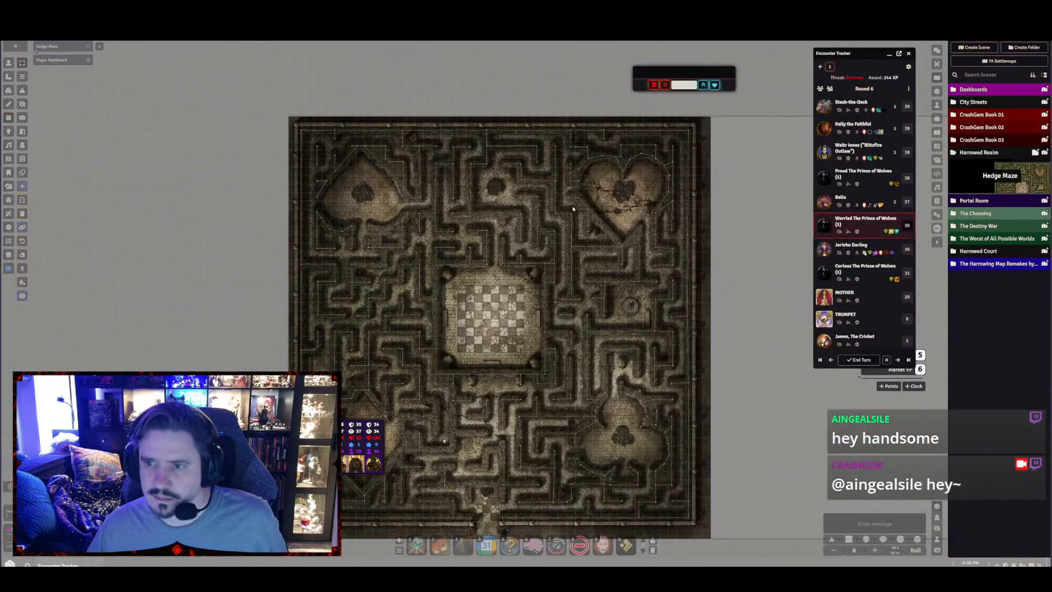
key("alt+Tab")
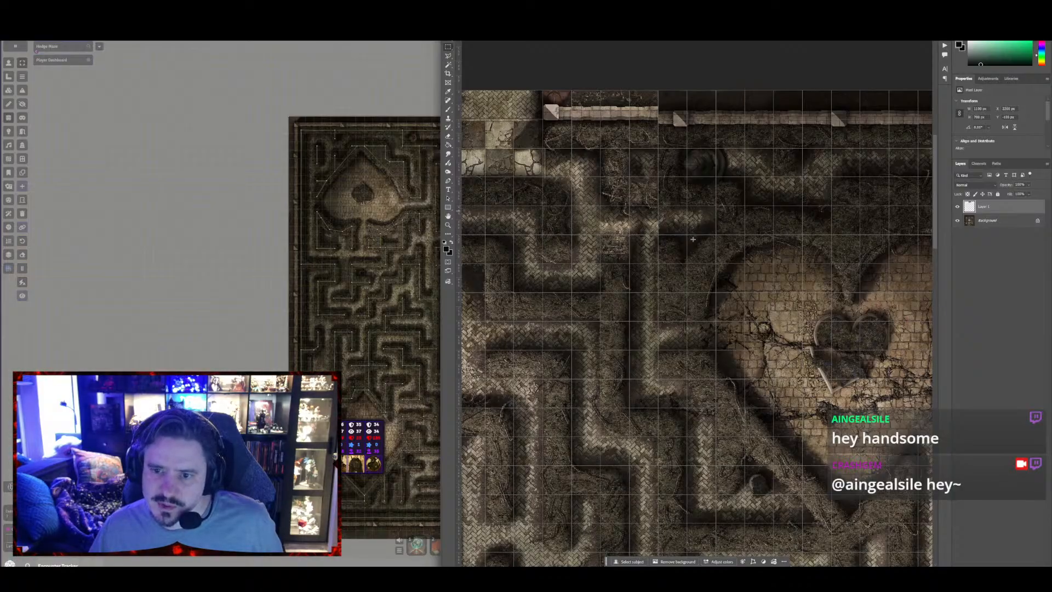
scroll(621, 343, "down", 1)
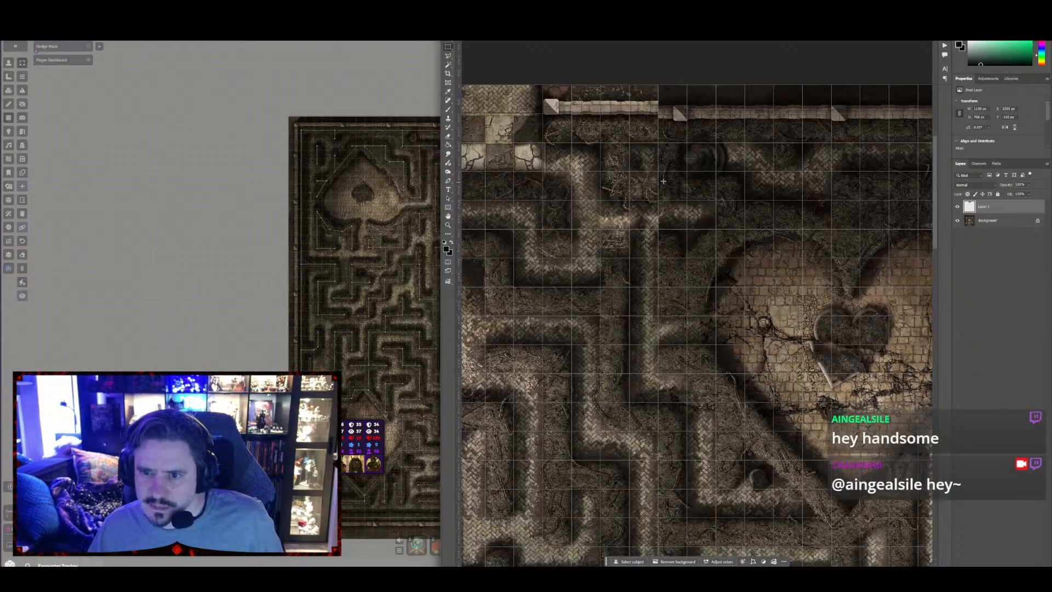
scroll(663, 181, "down", 5)
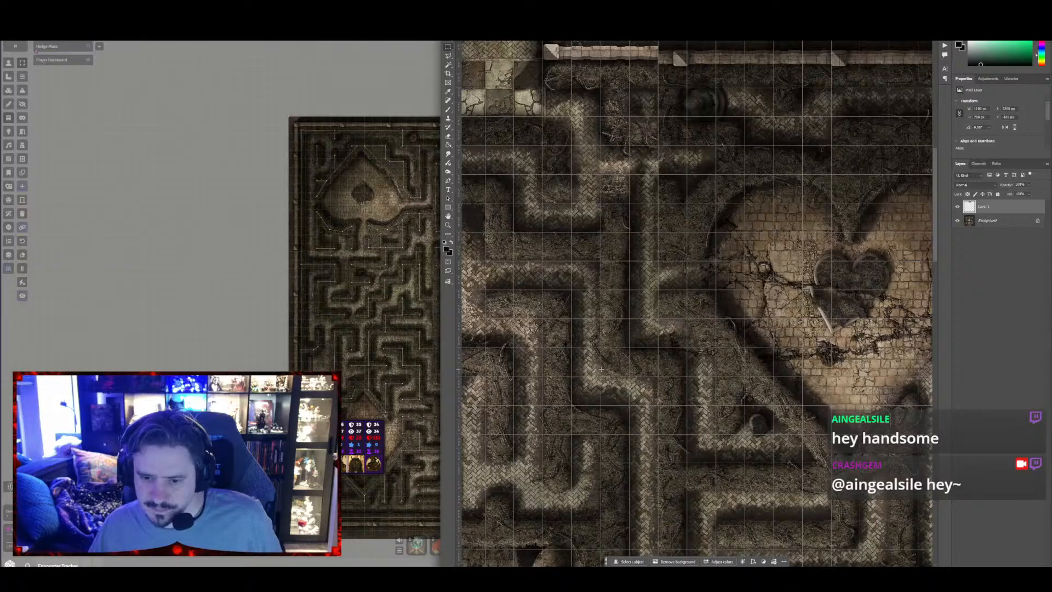
Select the corridor bend southwest of the heart clearing and copy it from the Background layer onto a new layer
left_click_drag(600, 370, 670, 449)
key("ctrl+c")
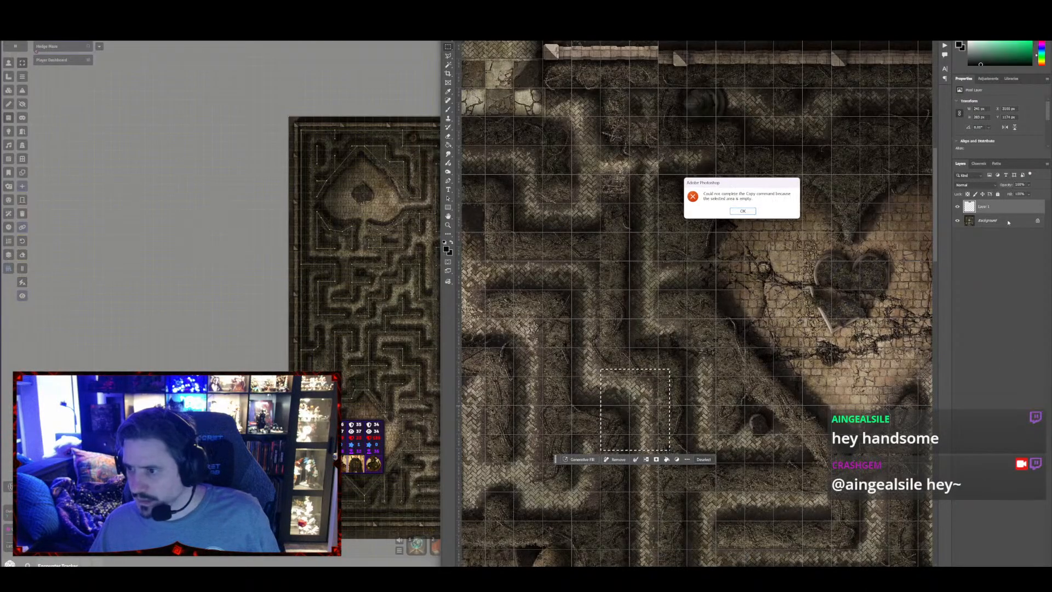
left_click(748, 212)
left_click(994, 222)
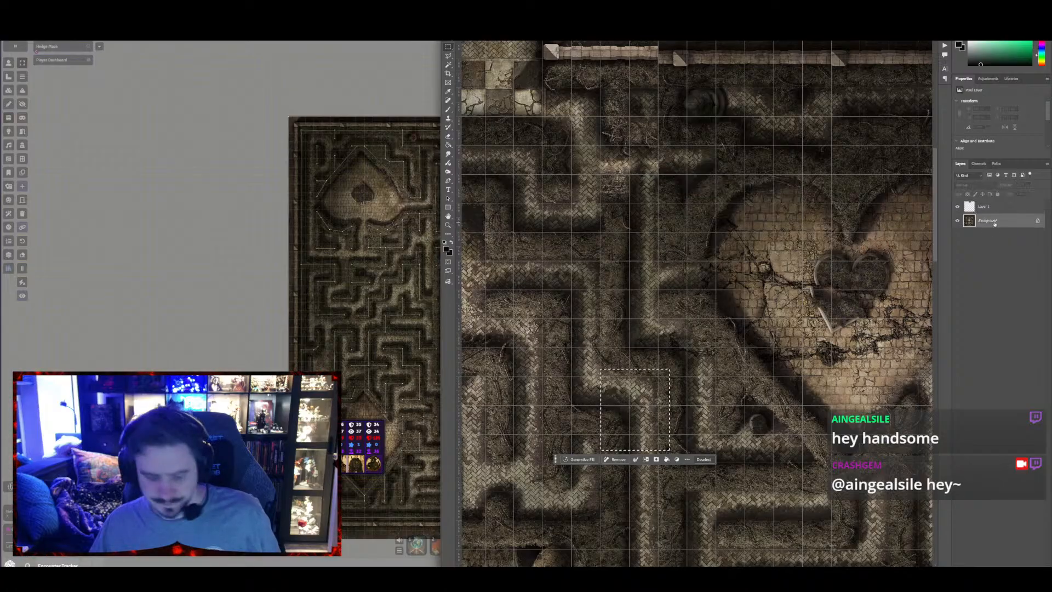
key("ctrl+j")
Move the copied corridor bend beneath the northern wall, just east of the new entrance, and apply the transform
key("ctrl+t")
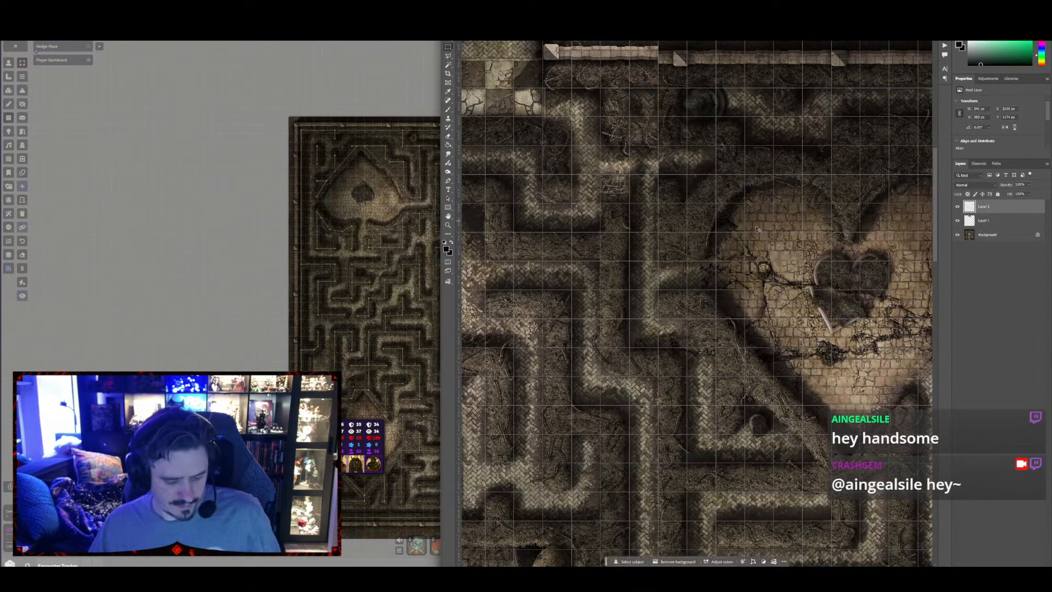
left_click_drag(636, 401, 722, 107)
left_click_drag(735, 111, 648, 305)
left_click_drag(667, 351, 640, 298)
key("Return")
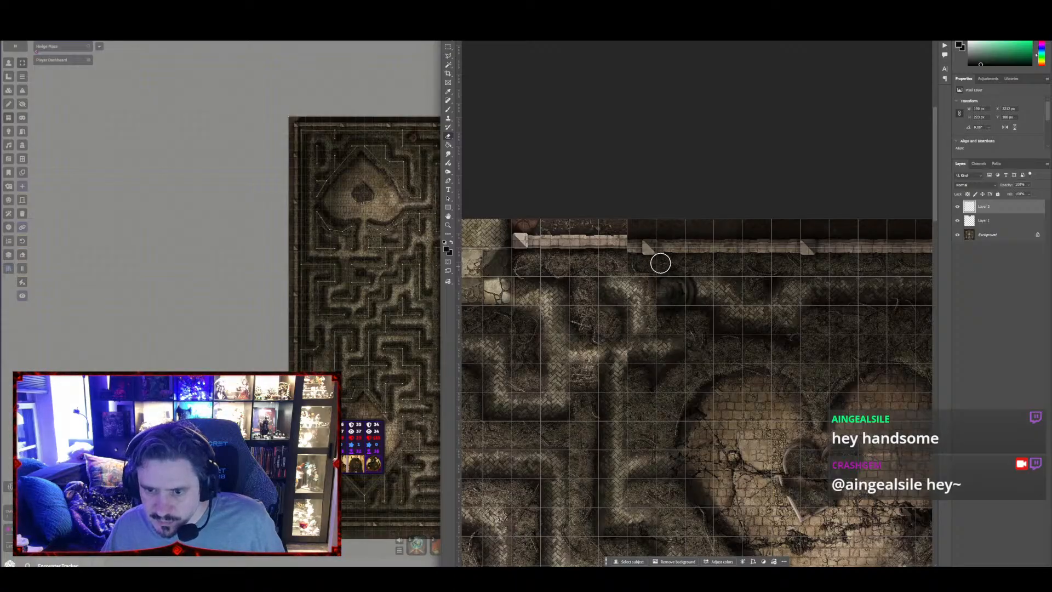
Warp the copied wall segment just west of the new northern entrance on Layer 1 so its outer end meets the original wall
left_click_drag(591, 253, 744, 269)
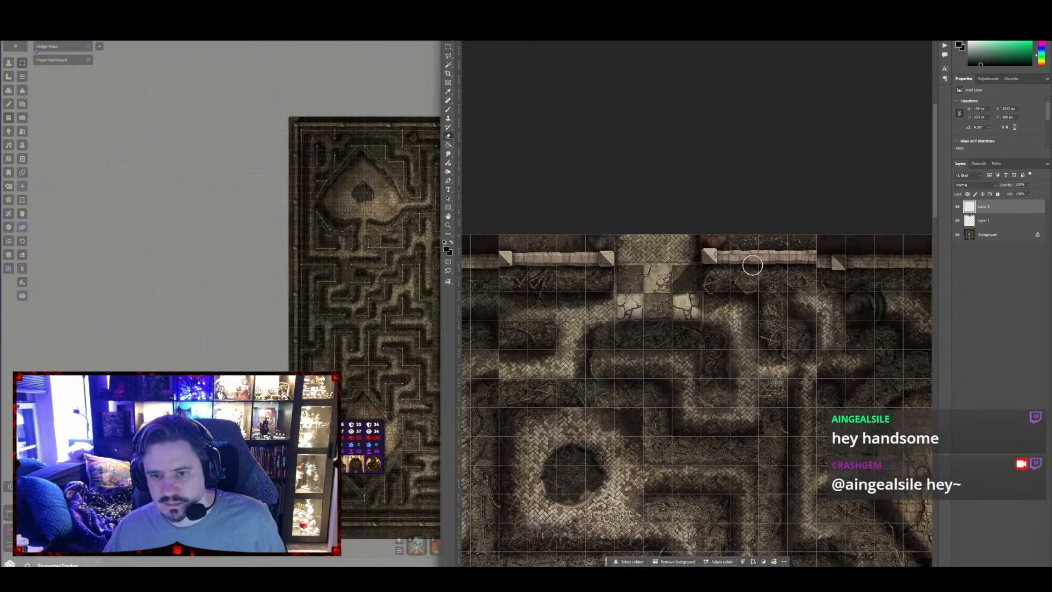
left_click(986, 221)
left_click_drag(582, 158, 481, 79)
left_click(447, 48)
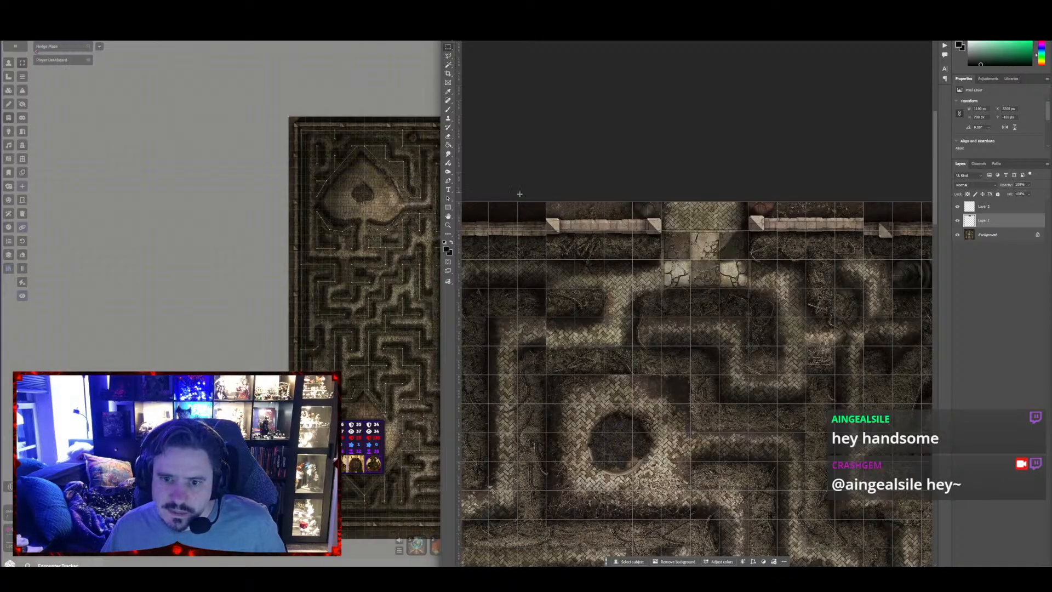
left_click_drag(518, 202, 620, 243)
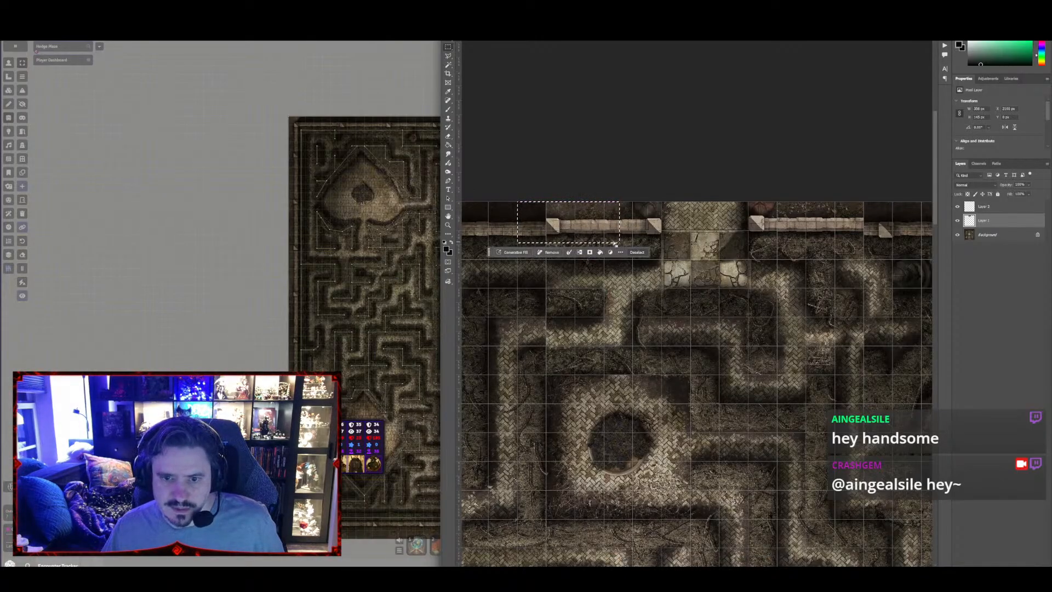
key("ctrl+t")
right_click(585, 229)
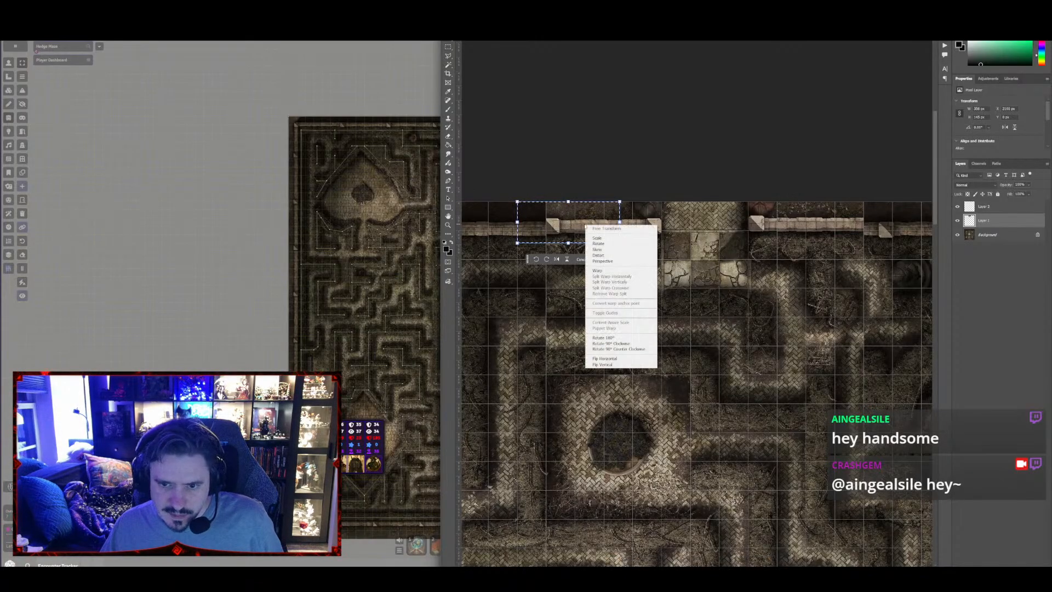
left_click(603, 270)
left_click_drag(555, 226, 606, 226)
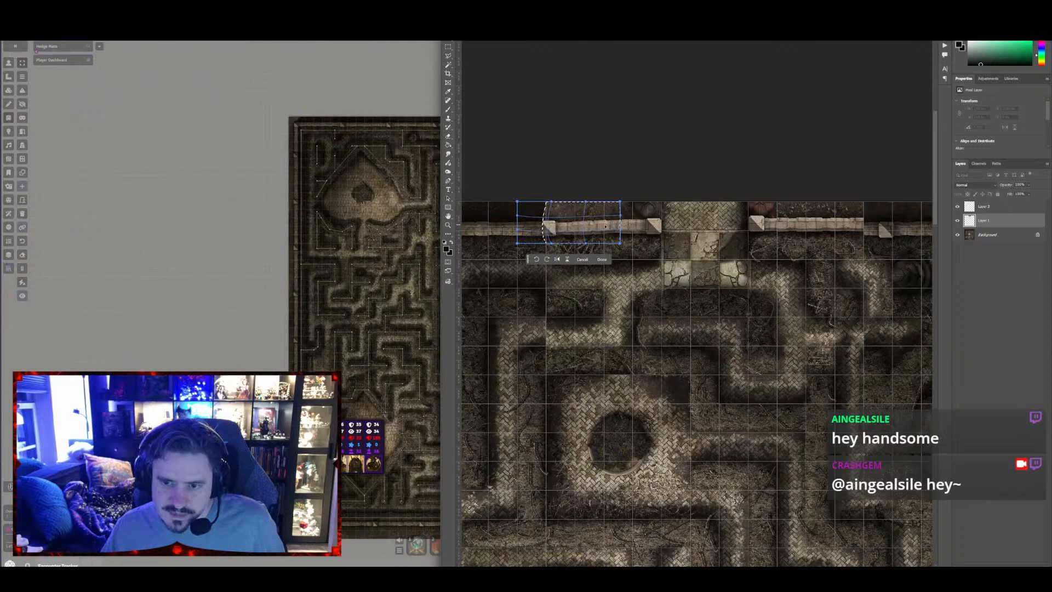
key("Return")
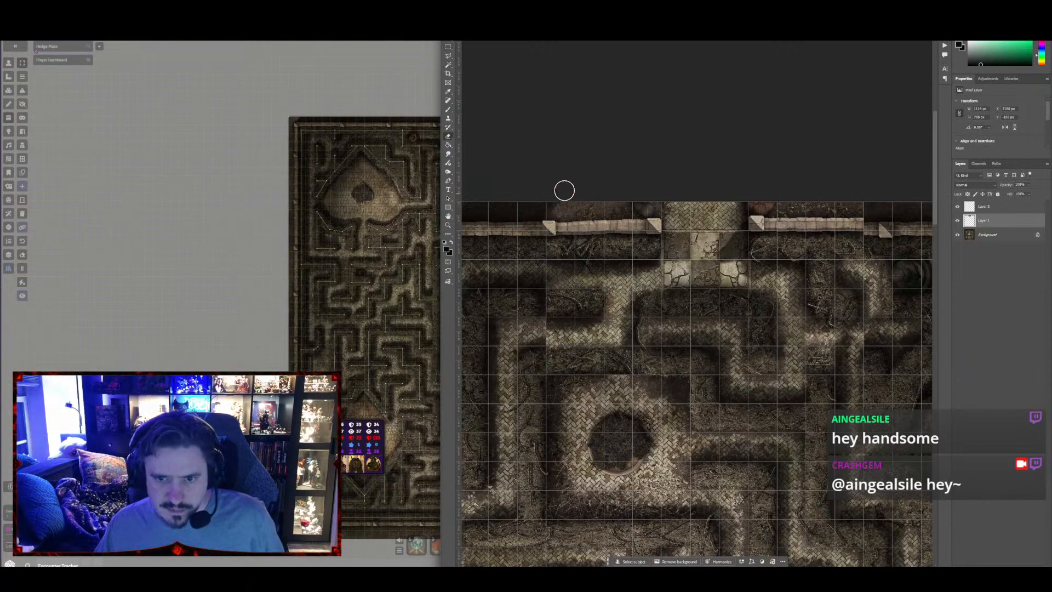
Warp the outer end of the copied wall segment east of the new entrance to meet the original northern wall, then clear the selection
scroll(673, 158, "right", 4)
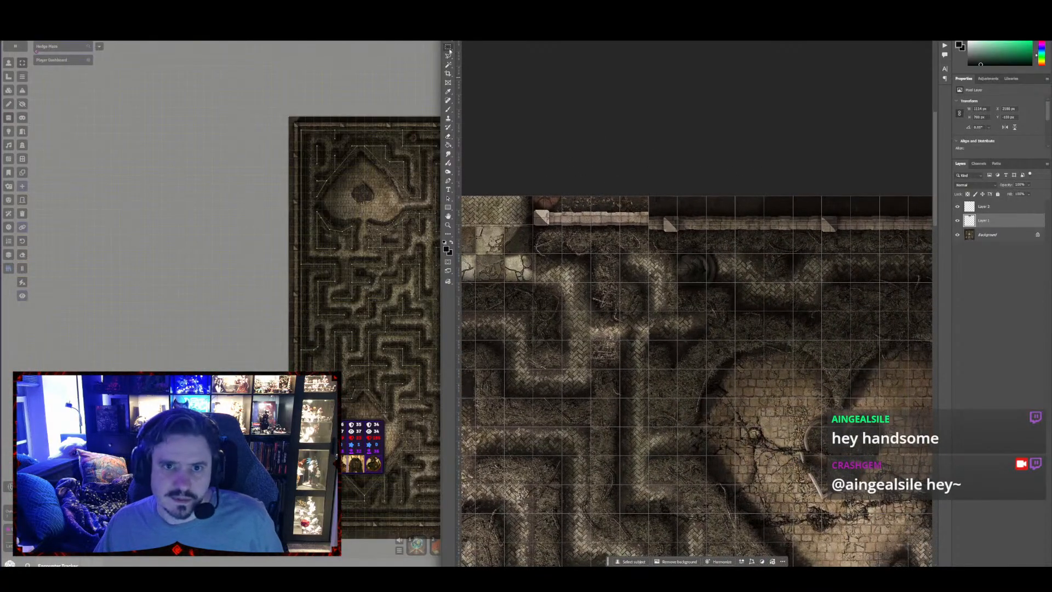
left_click_drag(580, 187, 657, 239)
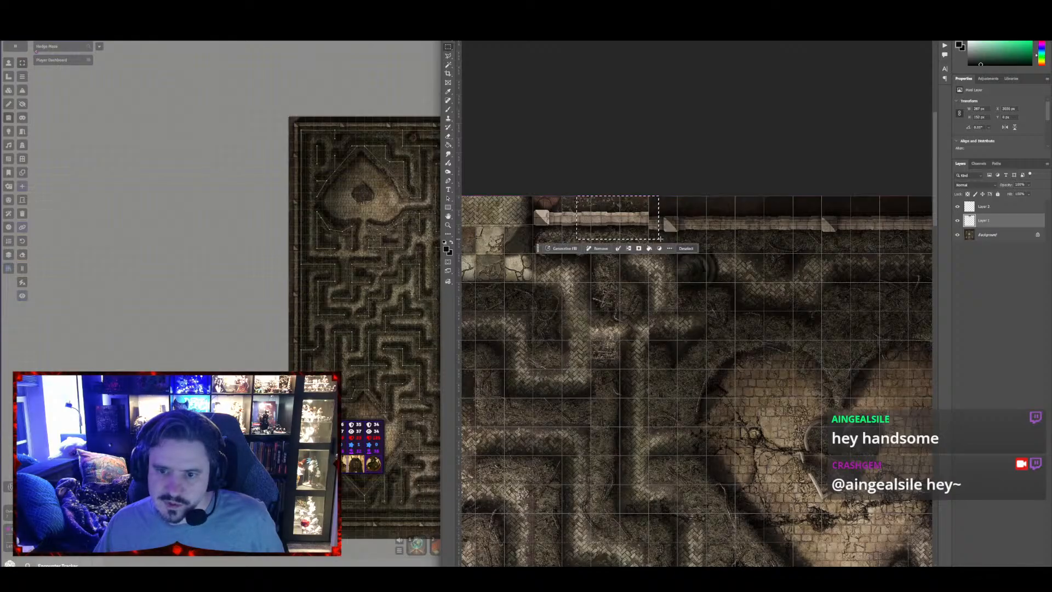
key("ctrl+t")
right_click(611, 218)
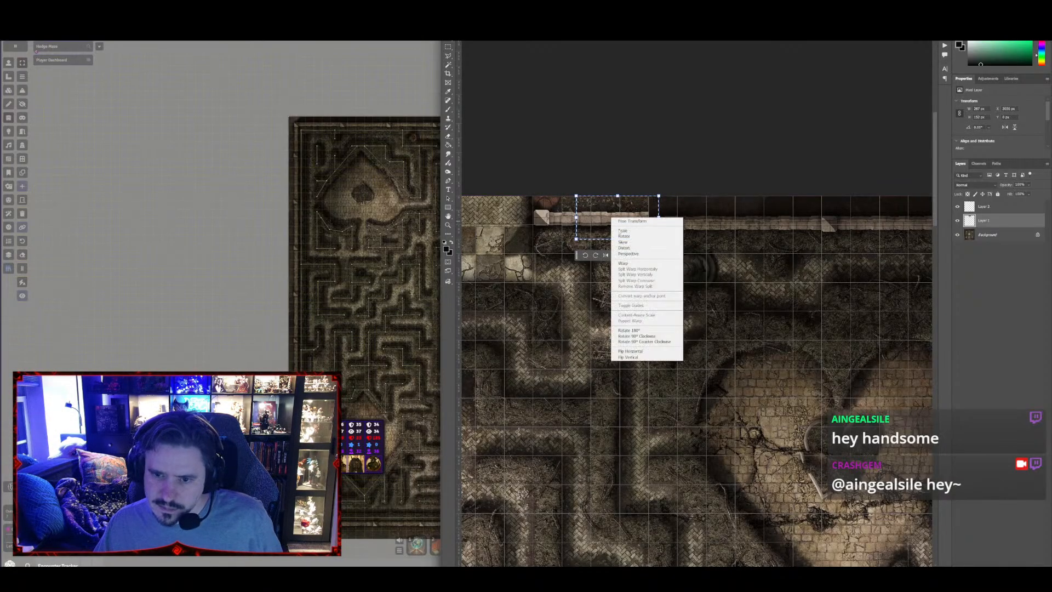
left_click(623, 242)
left_click_drag(659, 217, 641, 224)
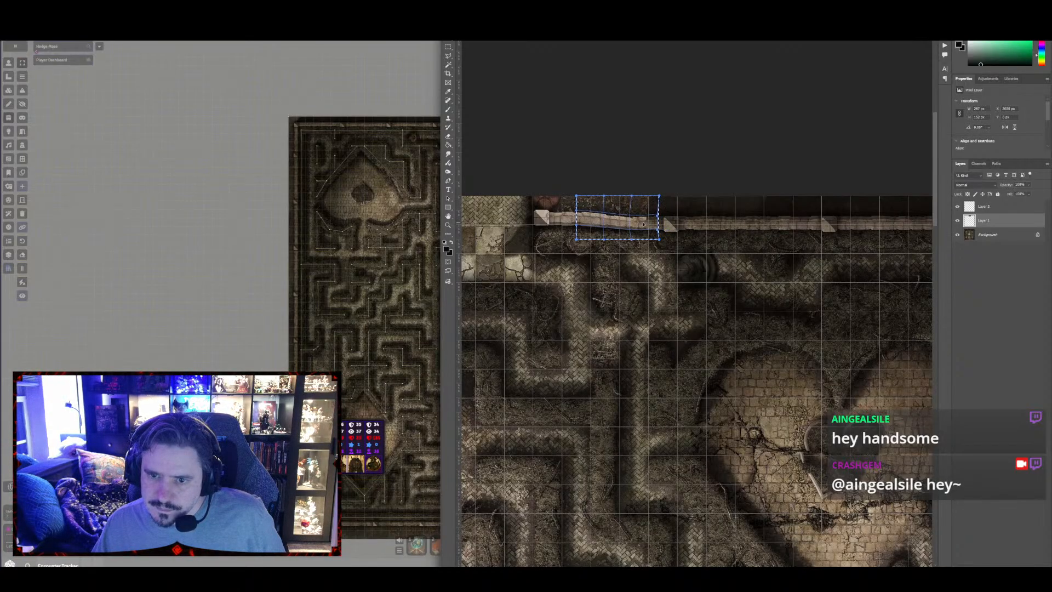
key("Return")
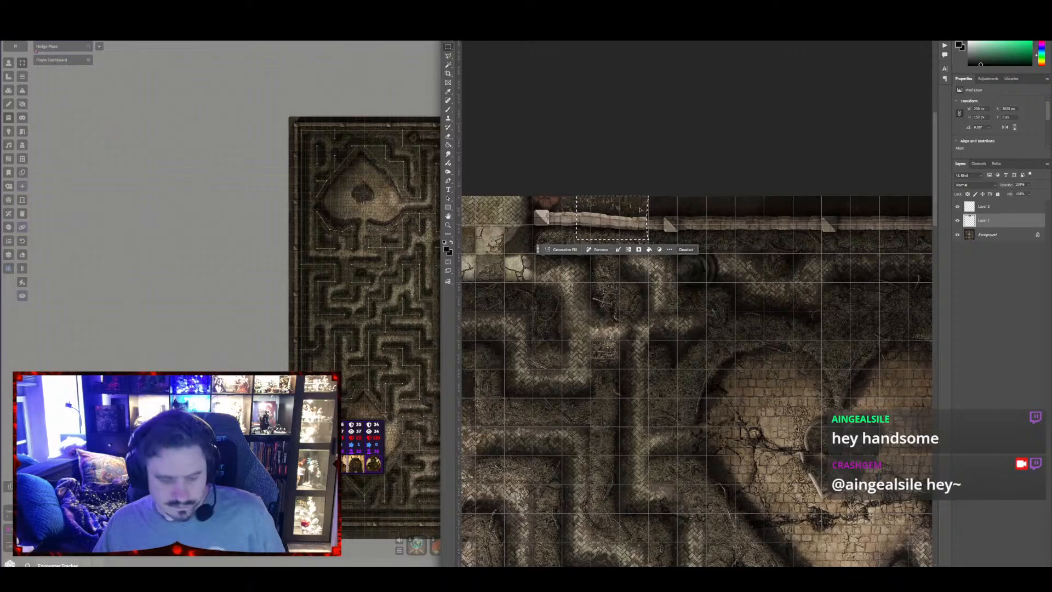
key("ctrl+d")
key("e")
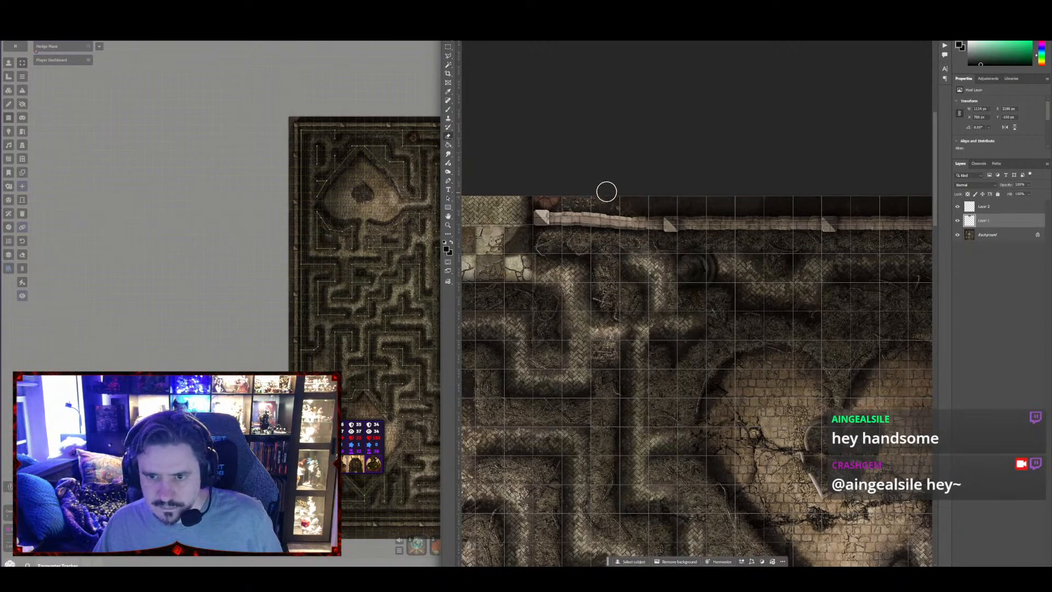
Check the whole maze map and merge both added layers into the Background layer
key("ctrl+minus")
key("ctrl+minus")
key("ctrl+minus")
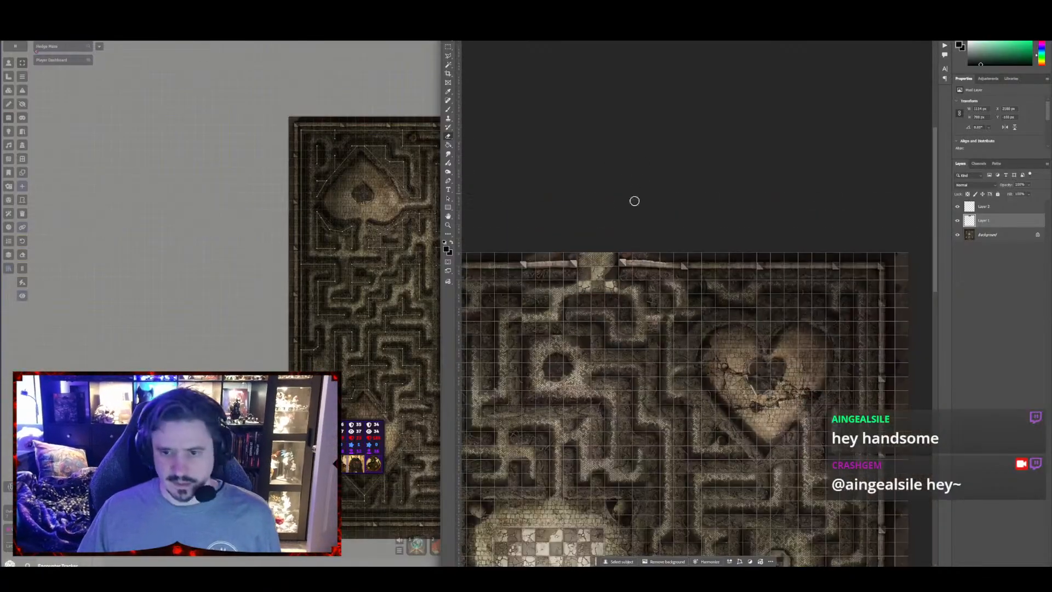
left_click_drag(583, 184, 689, 83)
key("ctrl+minus")
key("ctrl+minus")
mouse_move(764, 364)
left_mouse_down()
mouse_move(724, 238)
mouse_move(737, 313)
mouse_move(743, 305)
left_mouse_up()
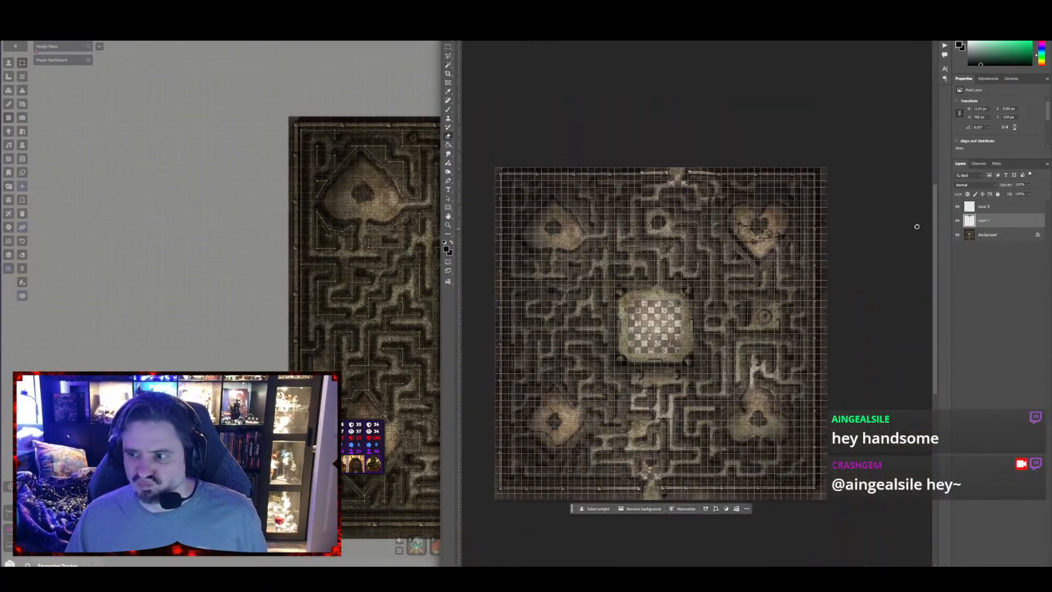
left_click(996, 237)
left_click(992, 210, "shift")
key("ctrl+e")
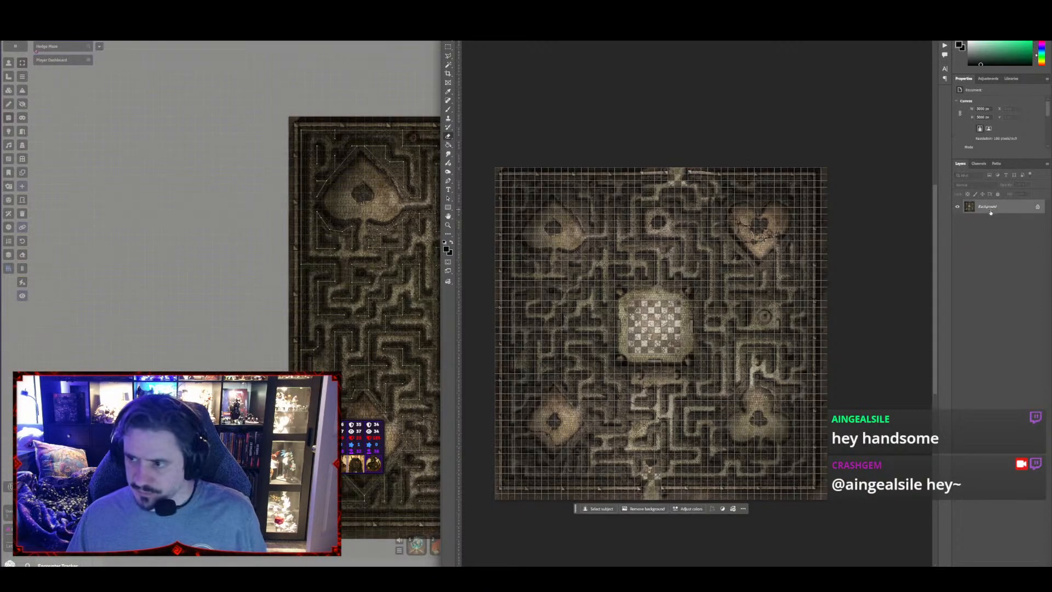
Save the map as a new WebP file named MAP-HM-Hedge-Maze-50x50-two-entrances with lossy compression at quality 100
key("ctrl+shift+s")
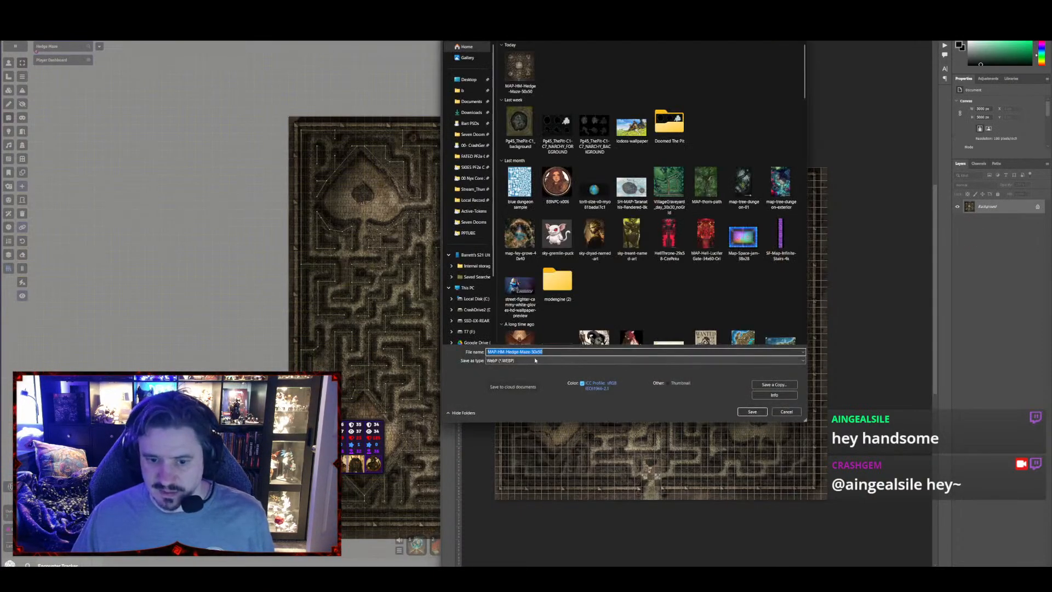
left_click(546, 352)
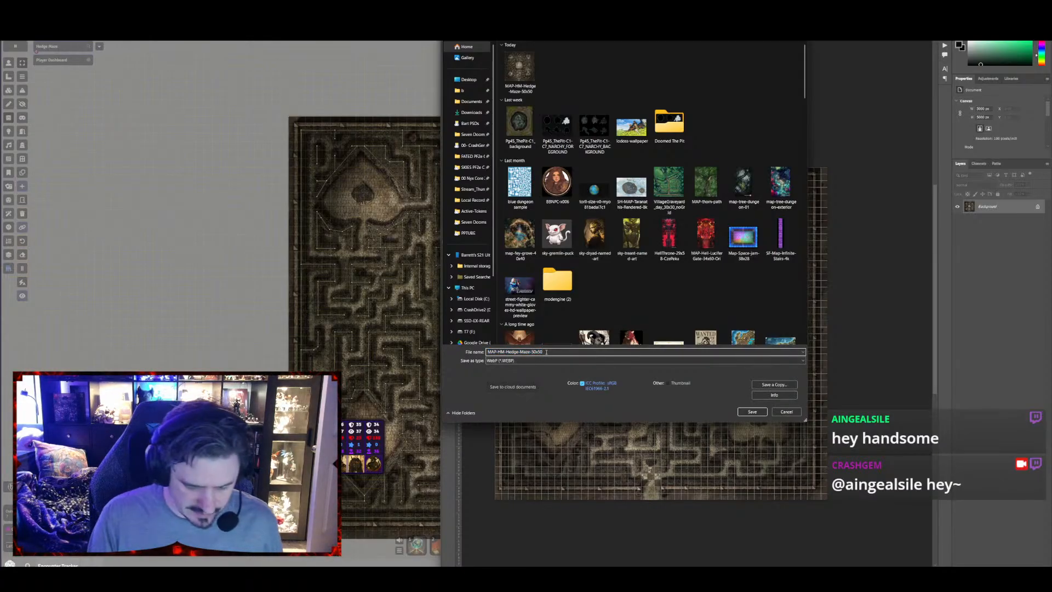
type("-no-g")
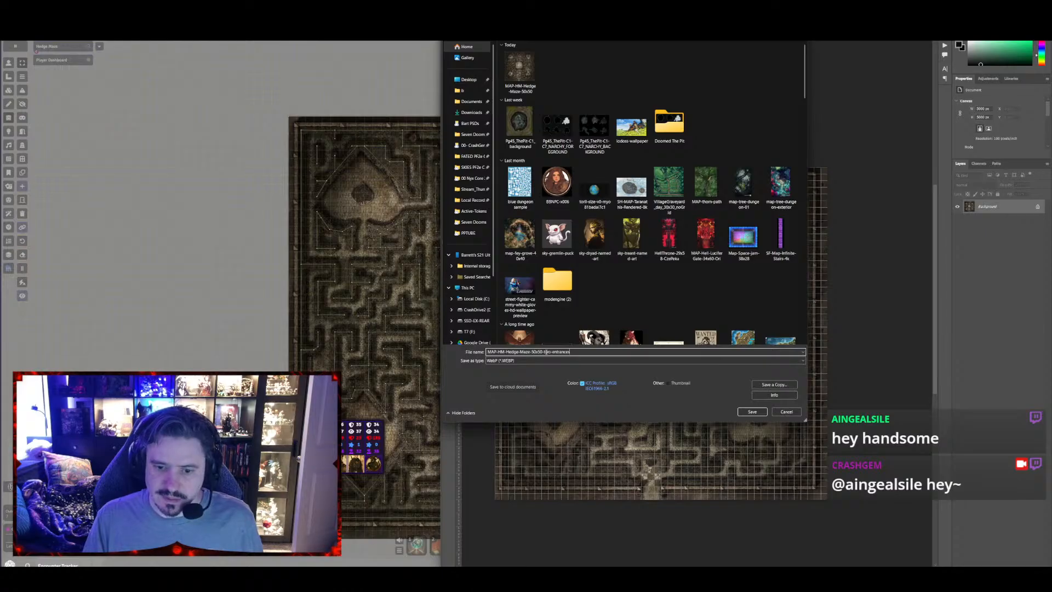
key("Return")
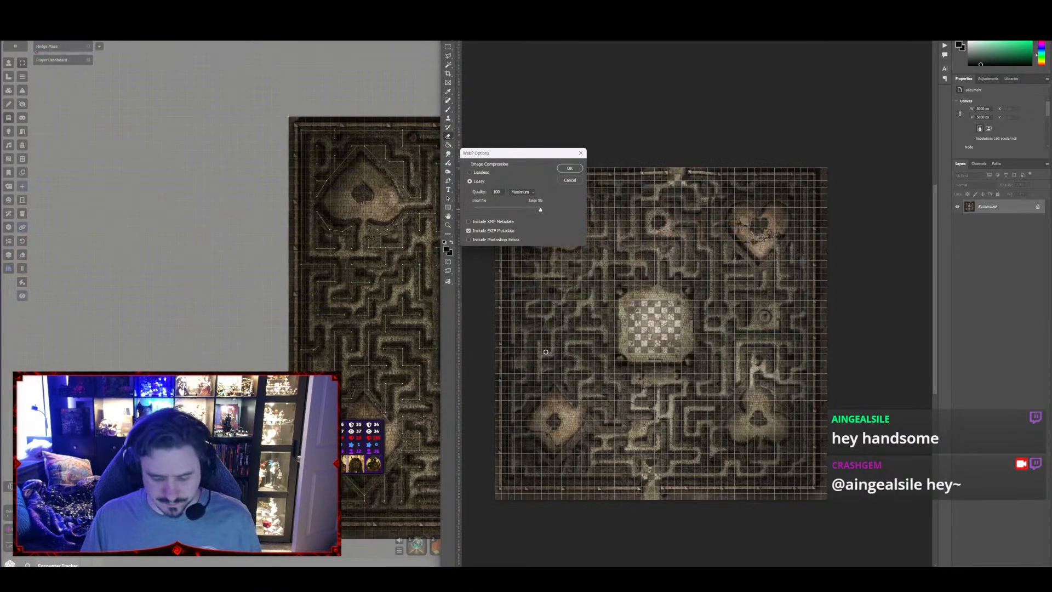
key("Return")
Switch to Foundry and duplicate the Hedge Maze scene in the Harrowed Realm folder
left_click(1005, 7)
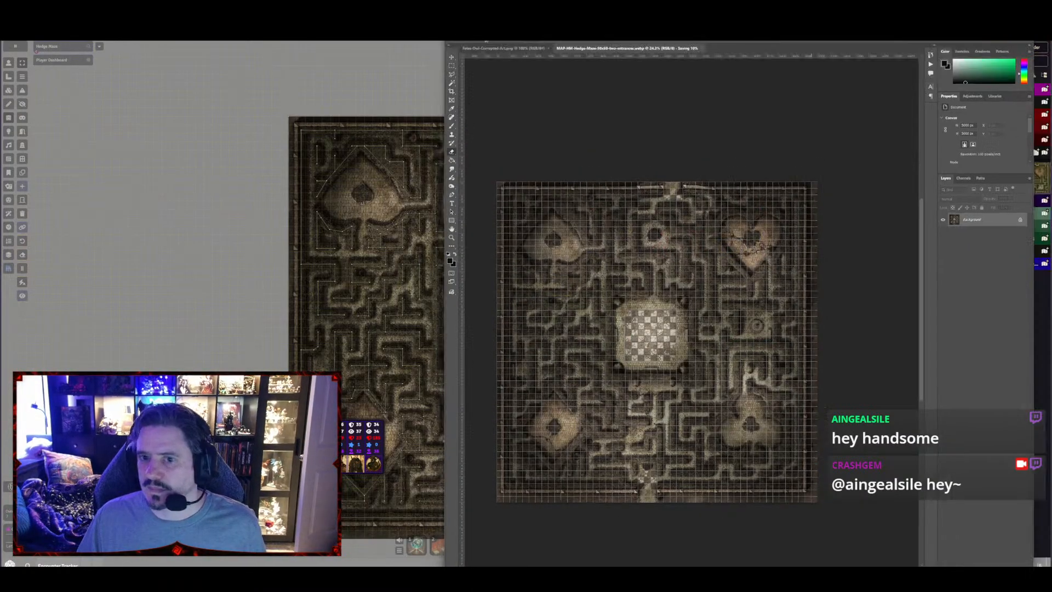
right_click(998, 184)
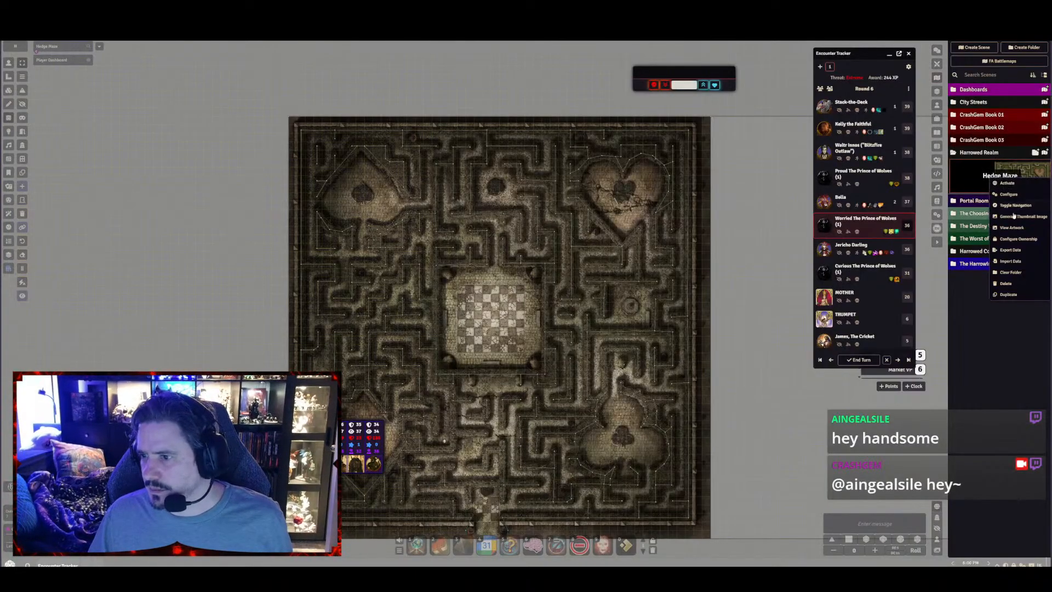
left_click(1008, 295)
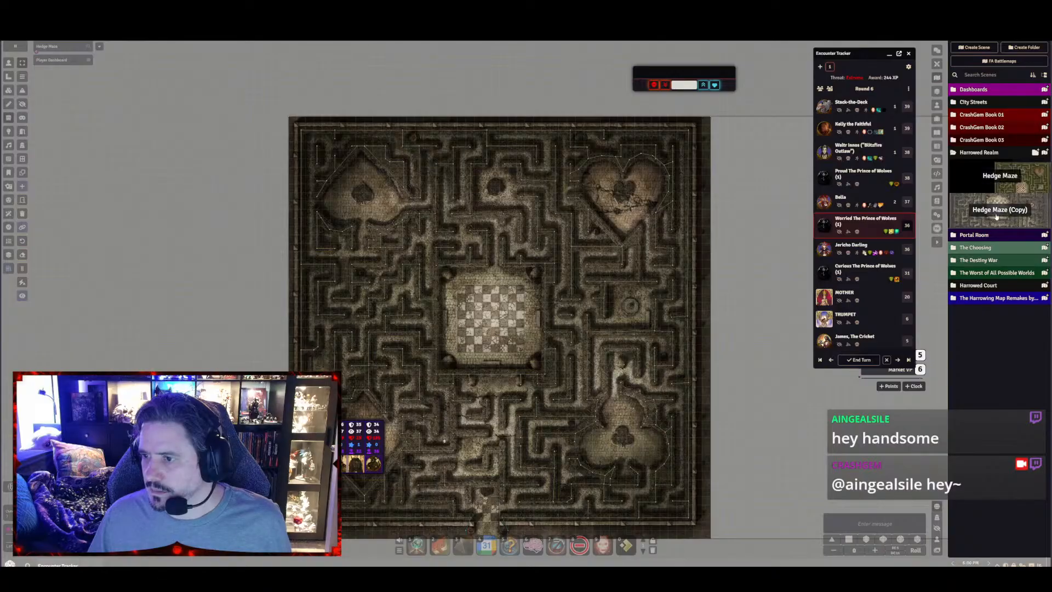
Open the duplicated scene's configuration and rename the scene Hedge Maze Two Entrances
right_click(996, 215)
left_click(1008, 240)
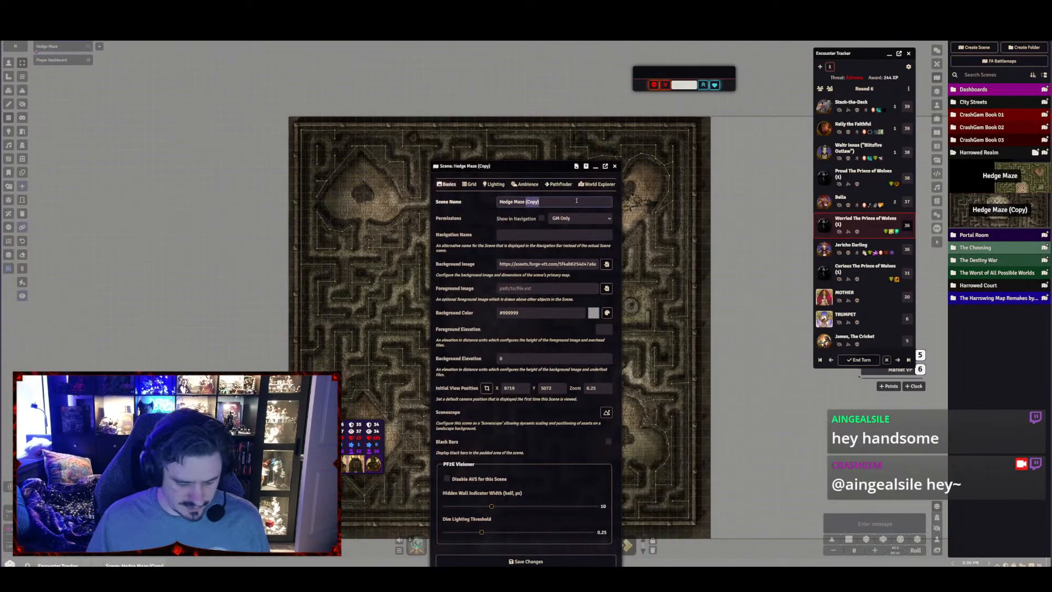
type("Two ENtra")
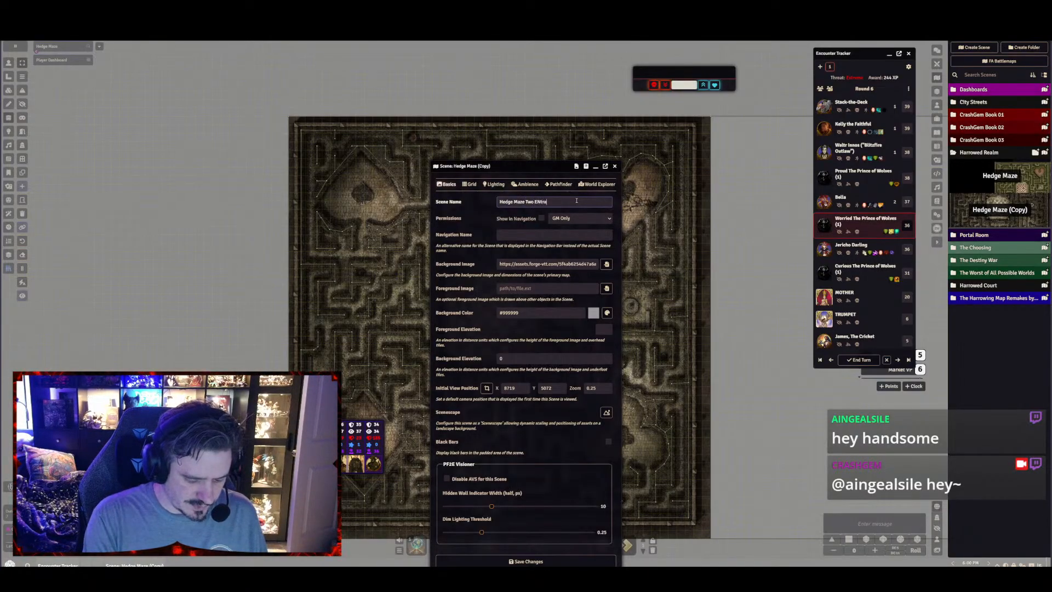
type("nces")
left_click(523, 236)
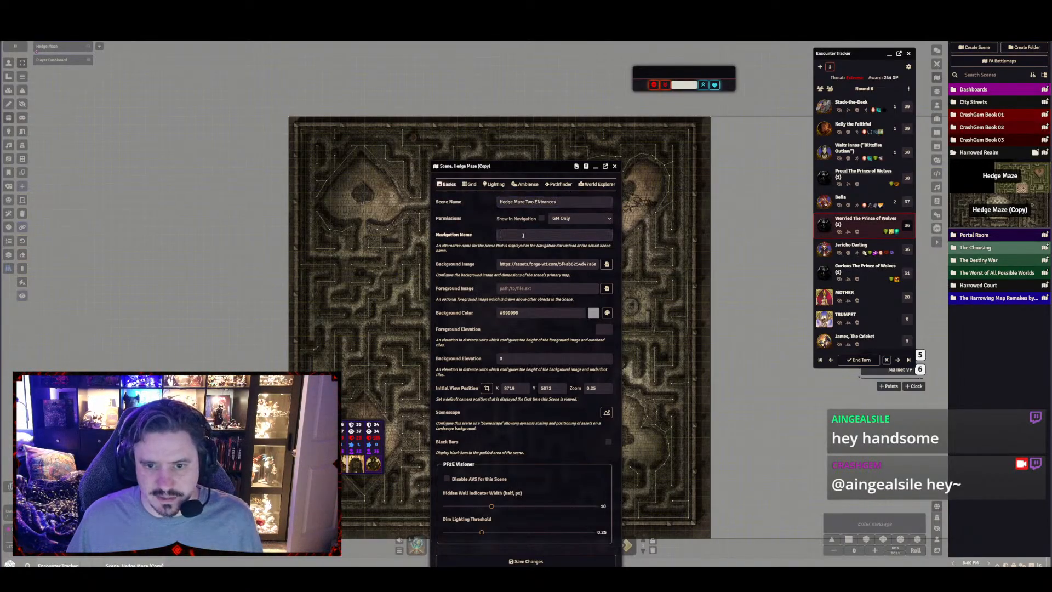
left_click(540, 203)
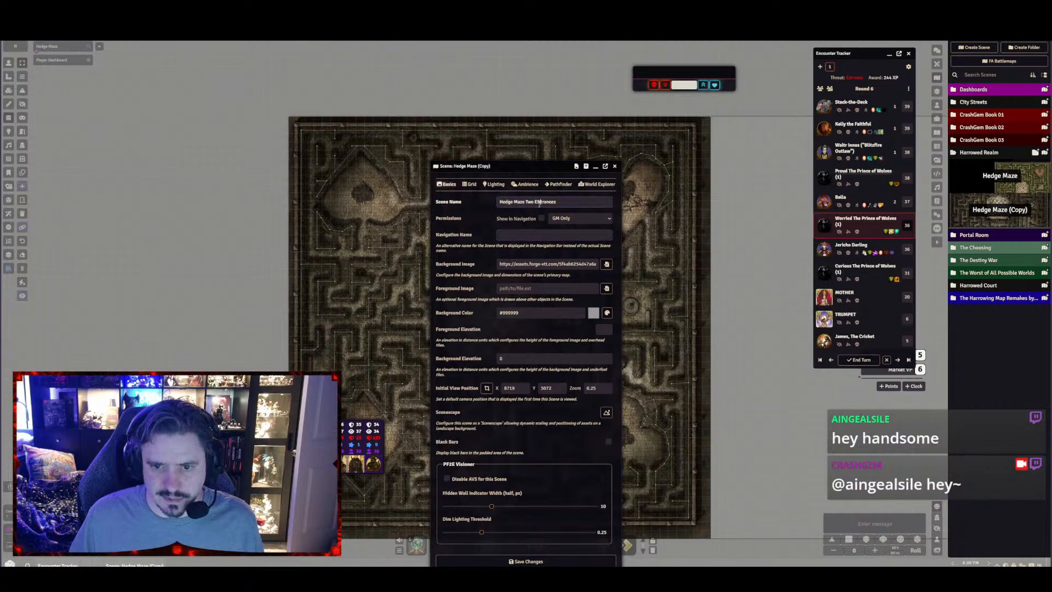
Set the duplicated scene's navigation name to The Brambles and save the scene configuration
left_click(528, 230)
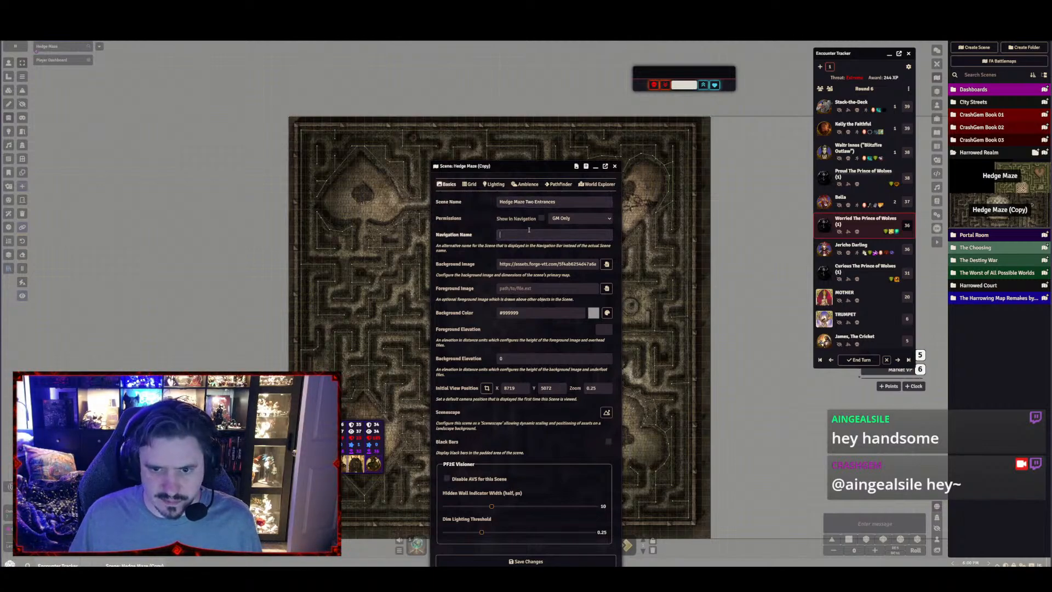
type("The Hedges")
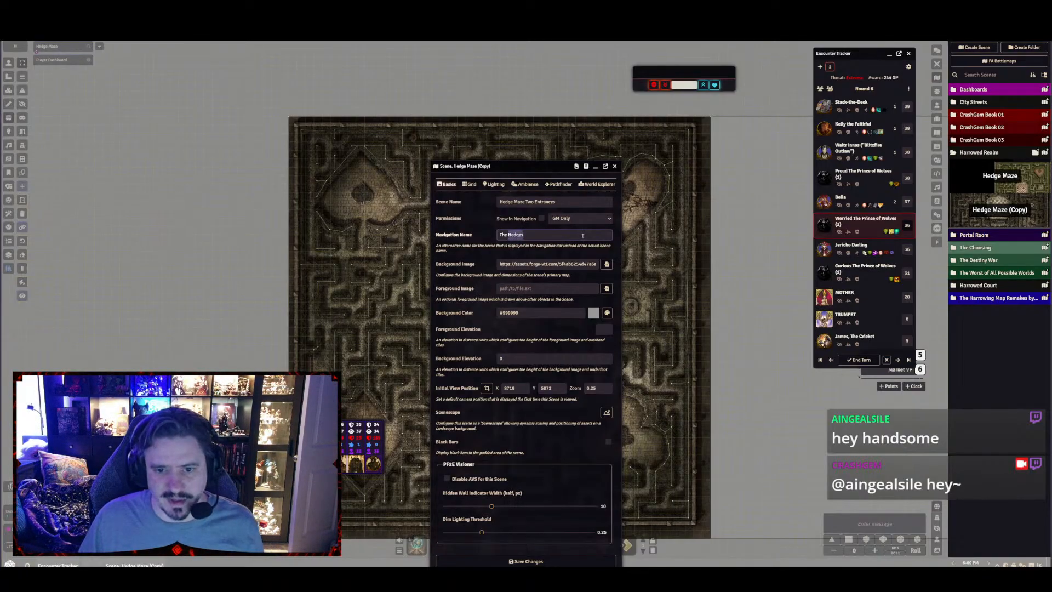
type("Brambl")
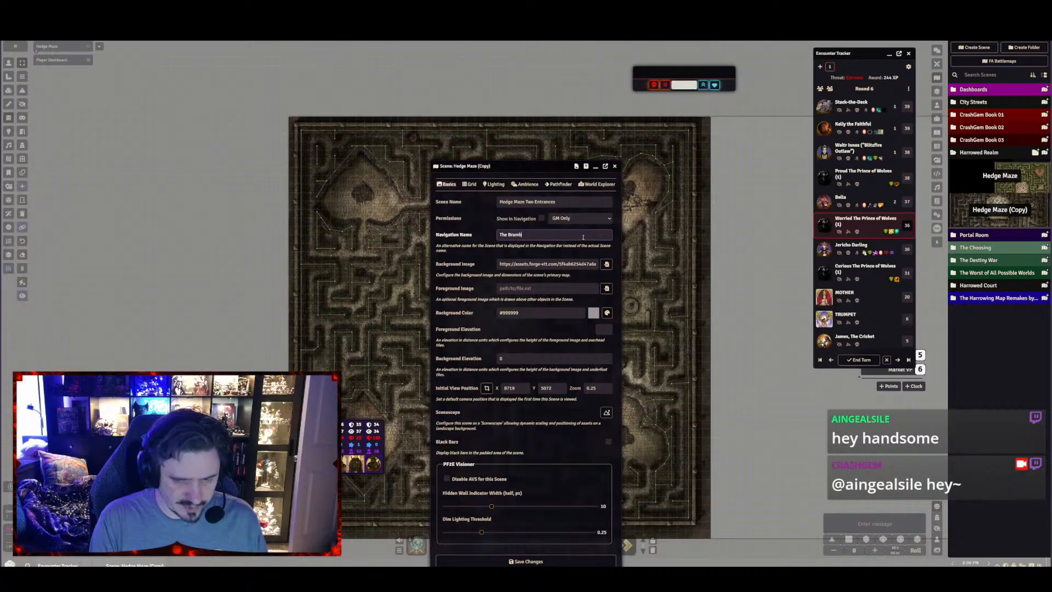
left_click(525, 561)
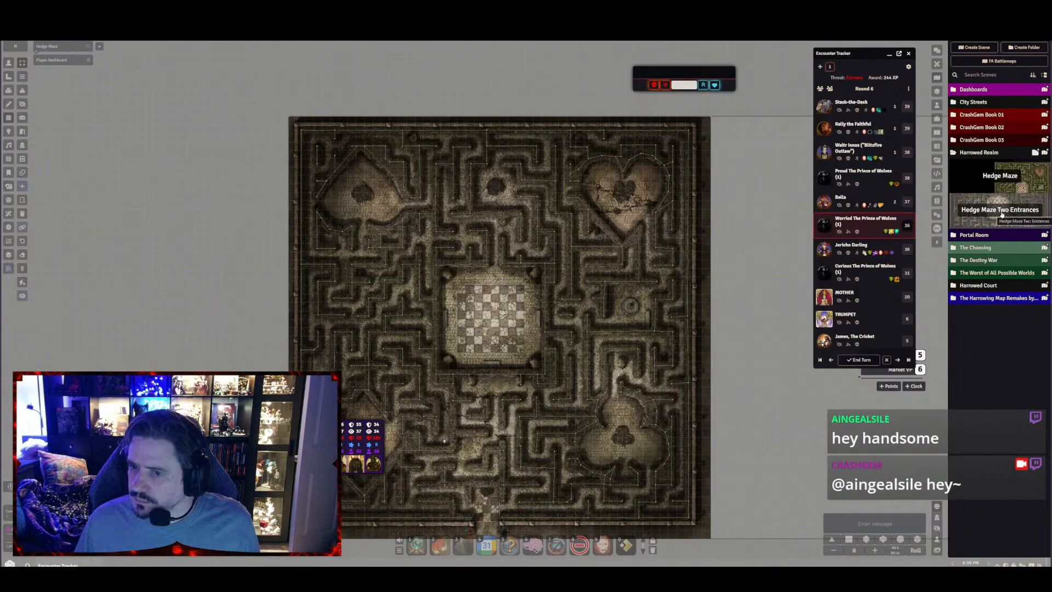
View the Hedge Maze Two Entrances scene and open the map tile's appearance settings
left_click(1001, 214)
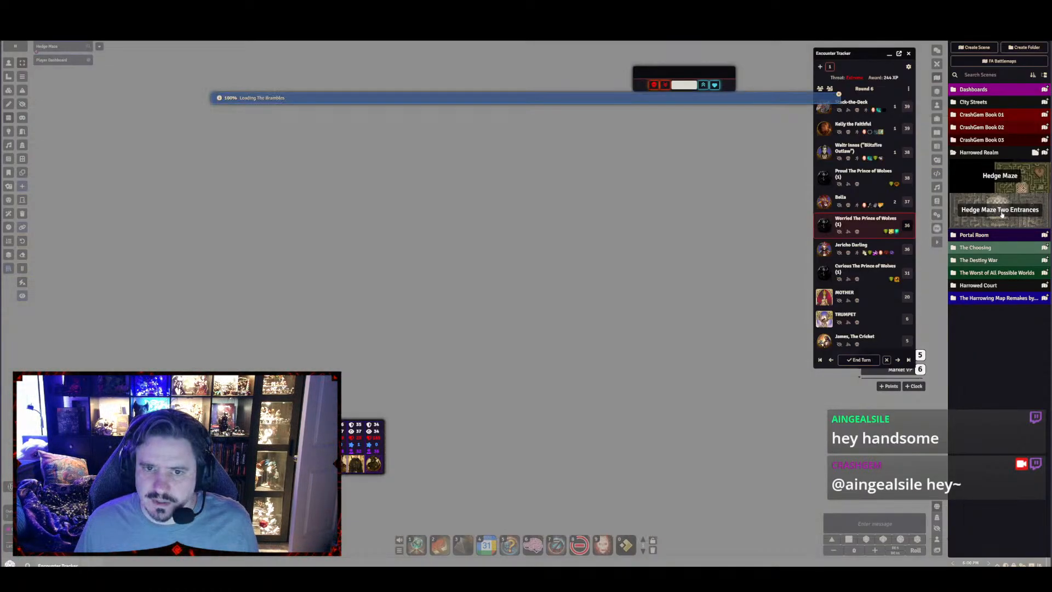
right_click(1004, 216)
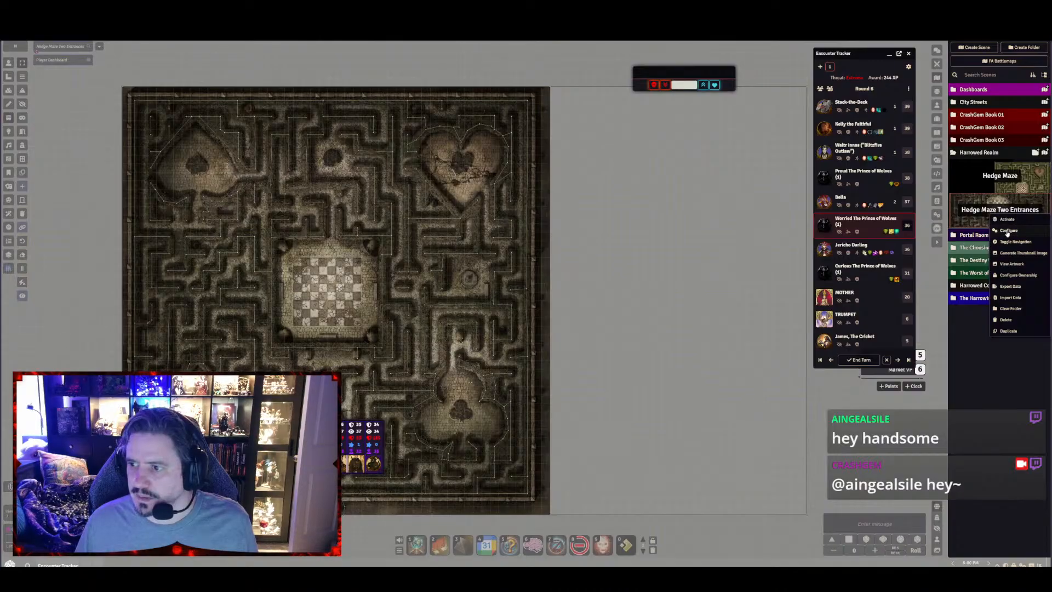
left_click(9, 90)
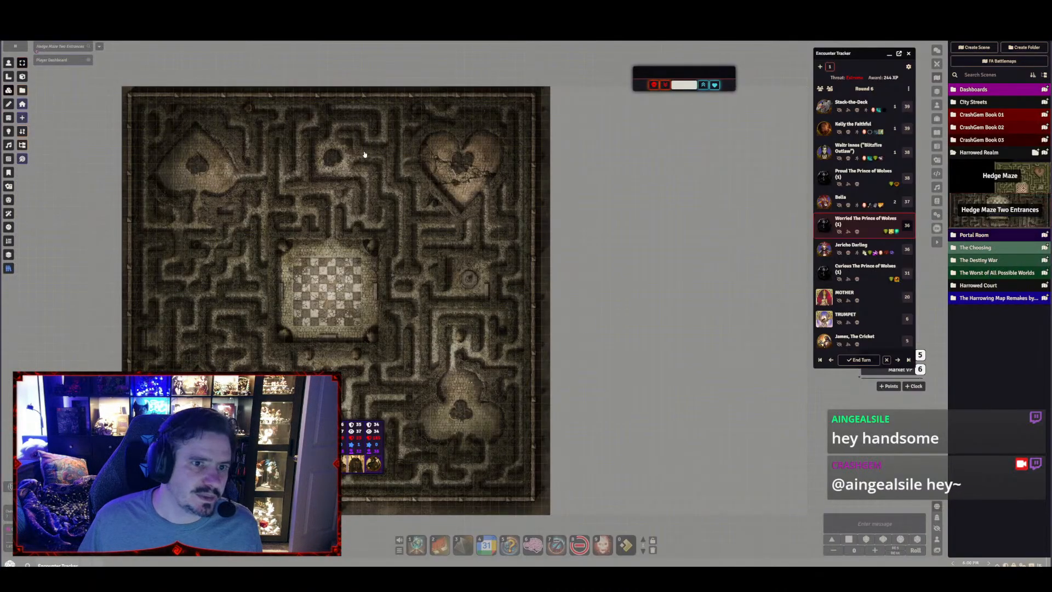
double_click(363, 153)
left_click(483, 266)
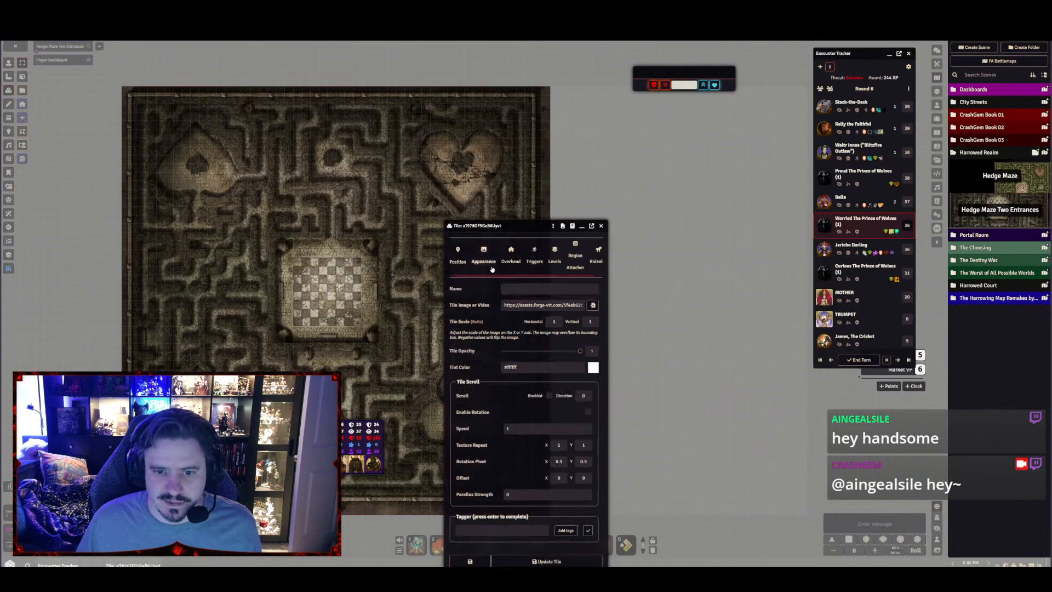
Upload MAP-HM-Hedge-Maze-50x50-two-entrances.webp to MAPS/Mazes, assign it as the tile's image and update the tile
left_click(592, 306)
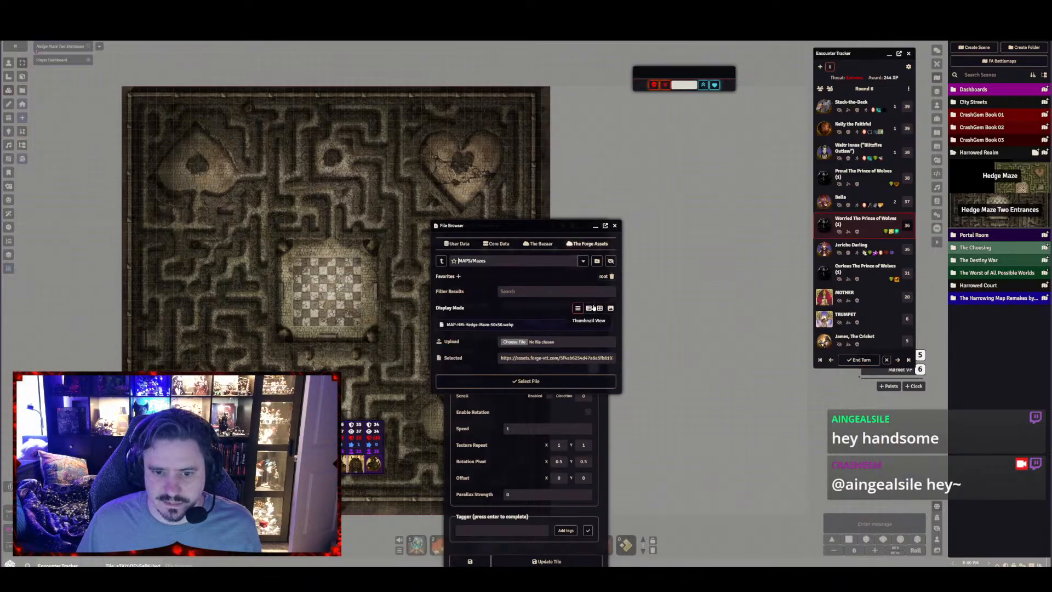
left_click(514, 342)
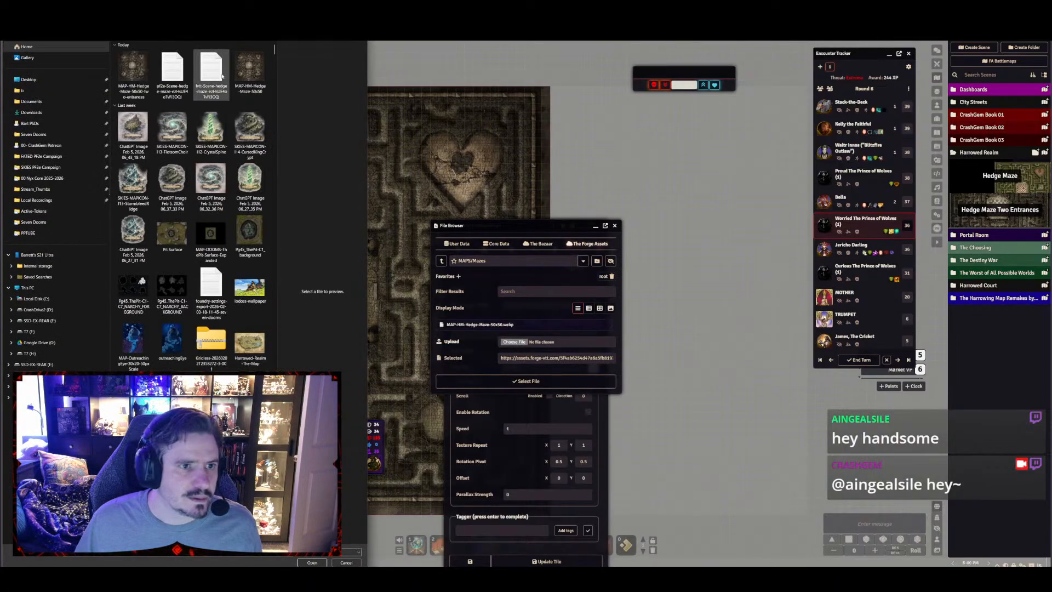
double_click(136, 73)
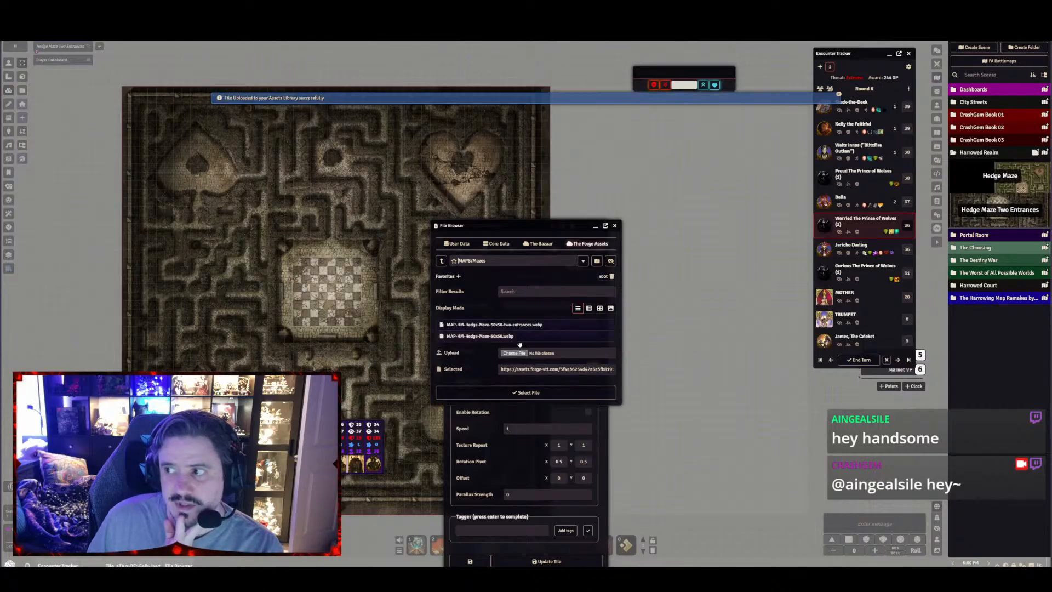
left_click(507, 325)
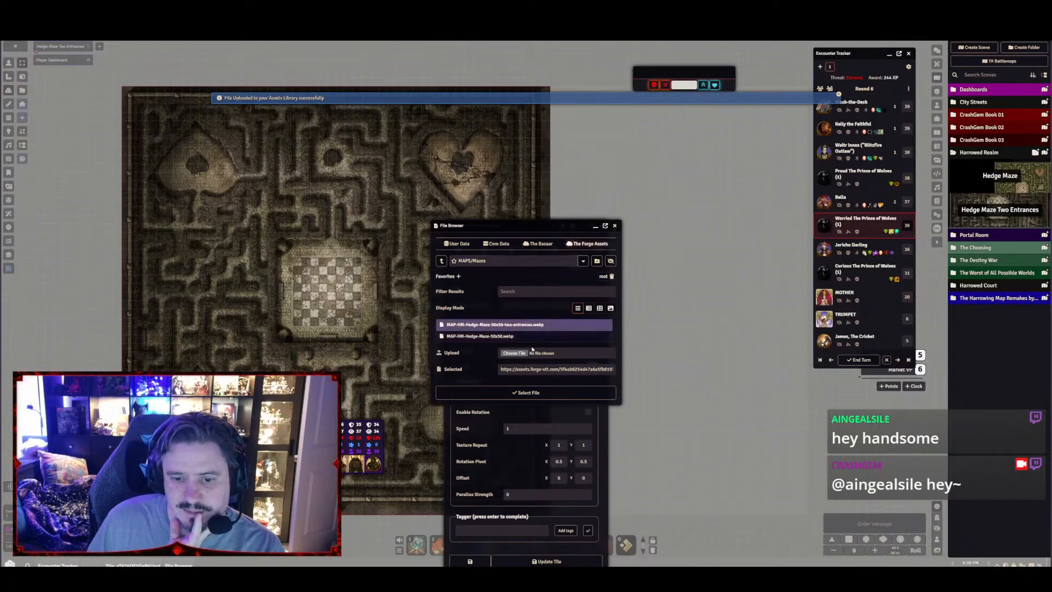
left_click(526, 392)
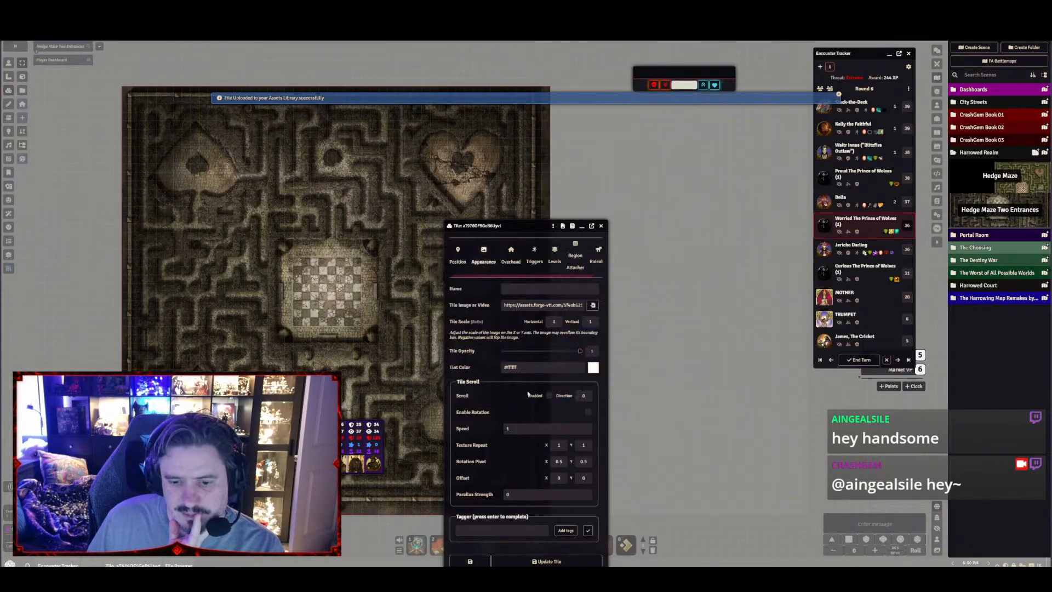
left_click(548, 560)
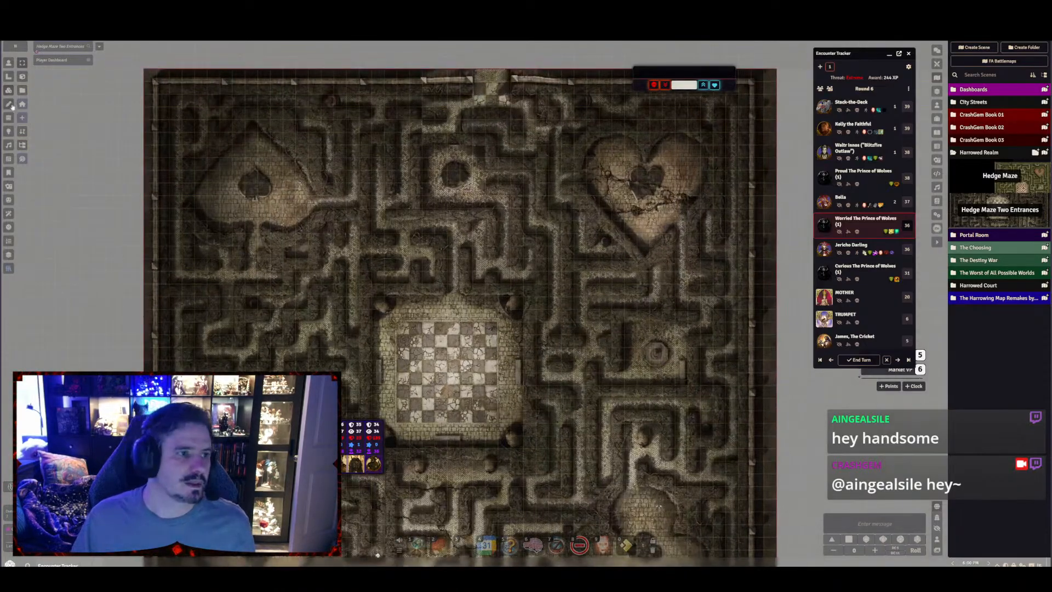
Rework the walls southwest of the northern entrance, removing two vertical segments and drawing connecting segments along the new hedges
left_click(9, 117)
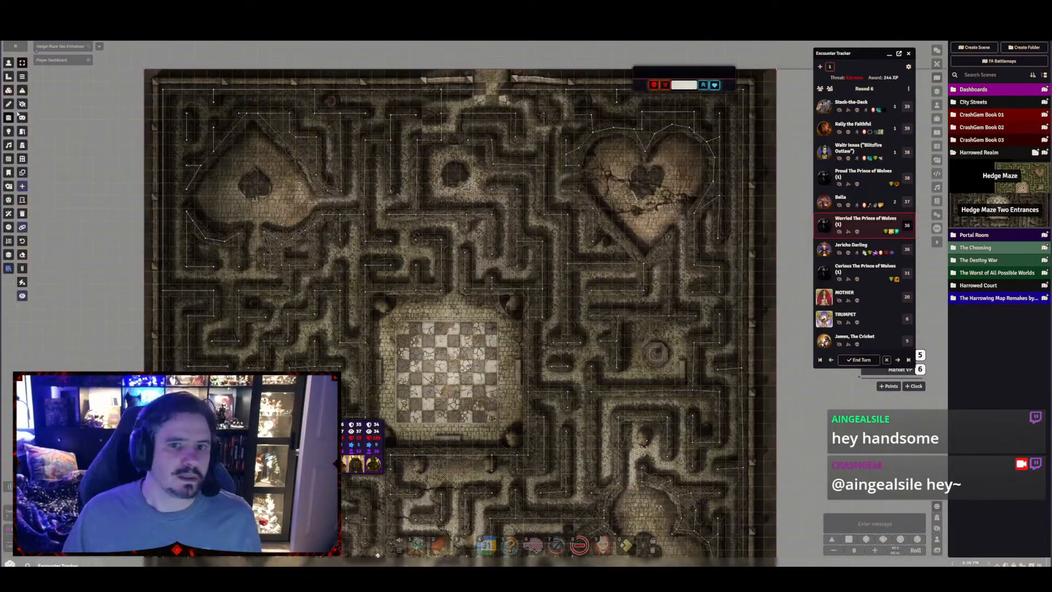
scroll(515, 159, "up", 7)
left_click_drag(515, 159, 551, 414)
scroll(542, 316, "up", 8)
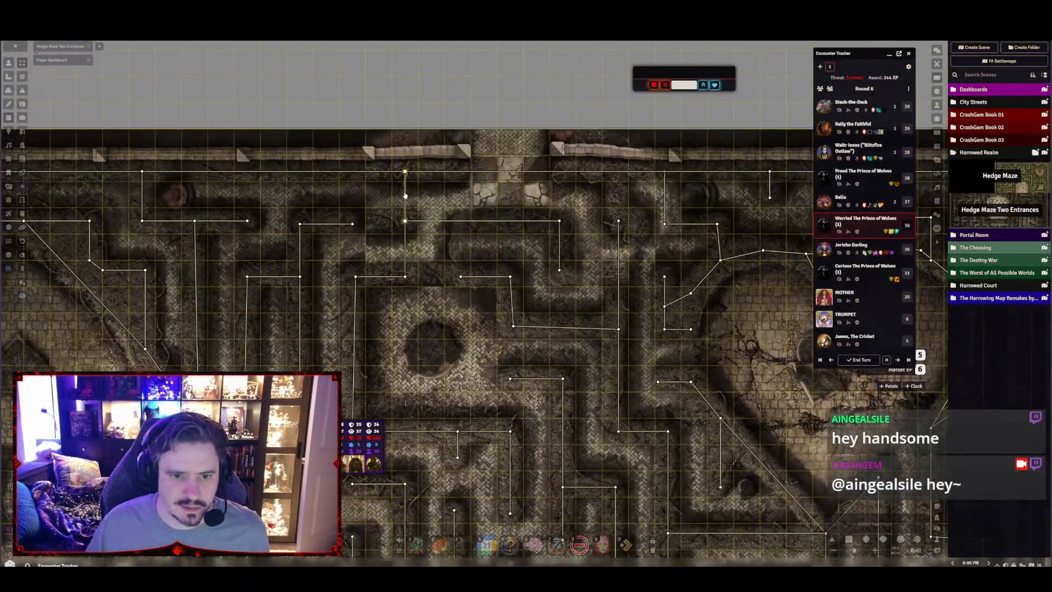
left_click_drag(405, 221, 352, 223)
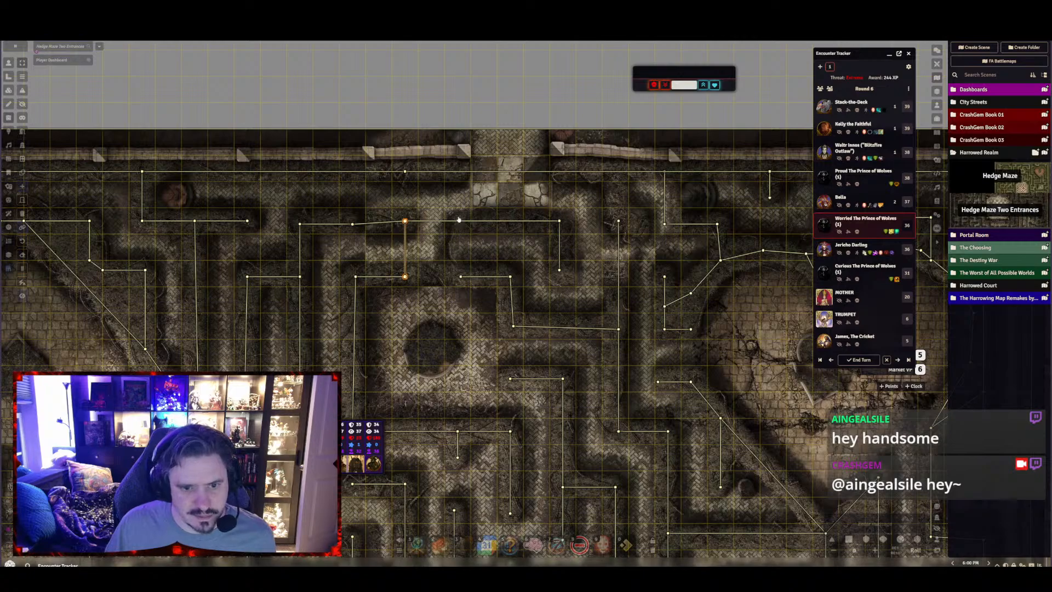
left_click_drag(405, 277, 464, 277)
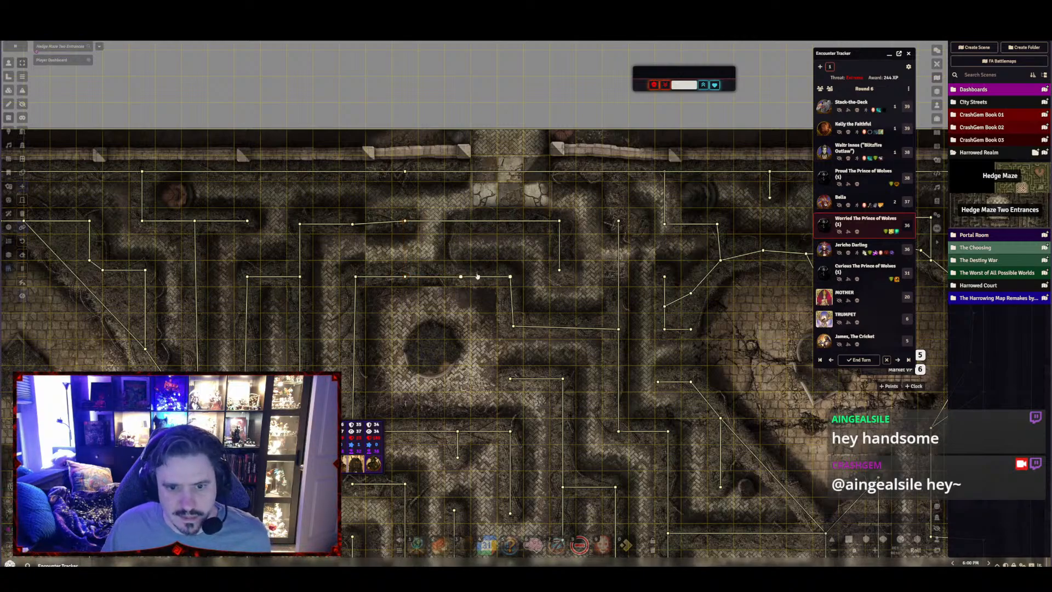
left_click_drag(460, 276, 471, 248)
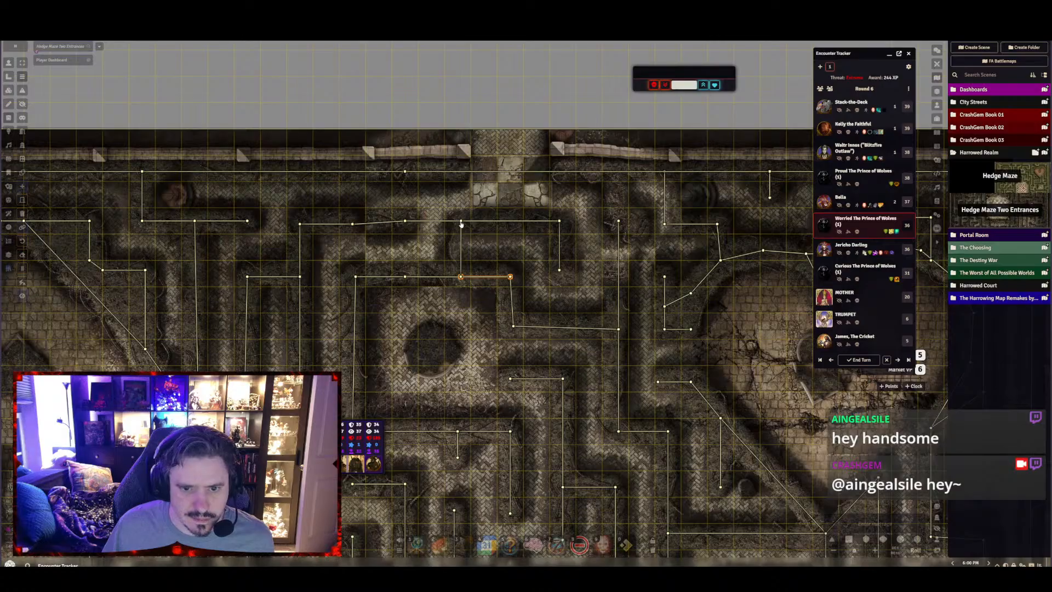
Open a gap in the northern boundary wall by moving the ends of its two segments to either side of the entrance path
left_click_drag(482, 176, 480, 174)
left_click(521, 170)
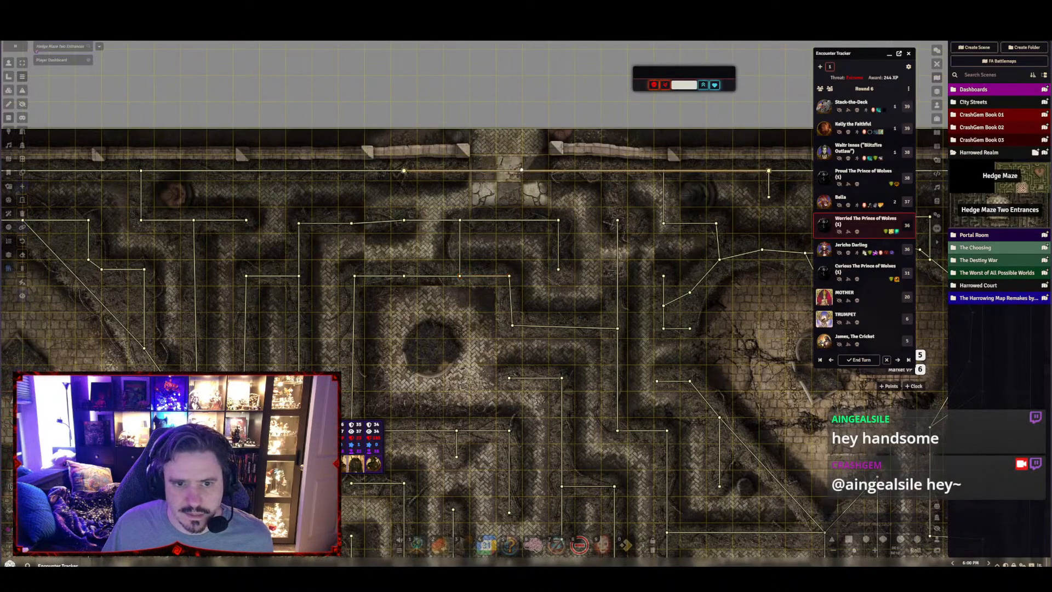
left_click_drag(403, 171, 554, 171)
left_click(404, 173)
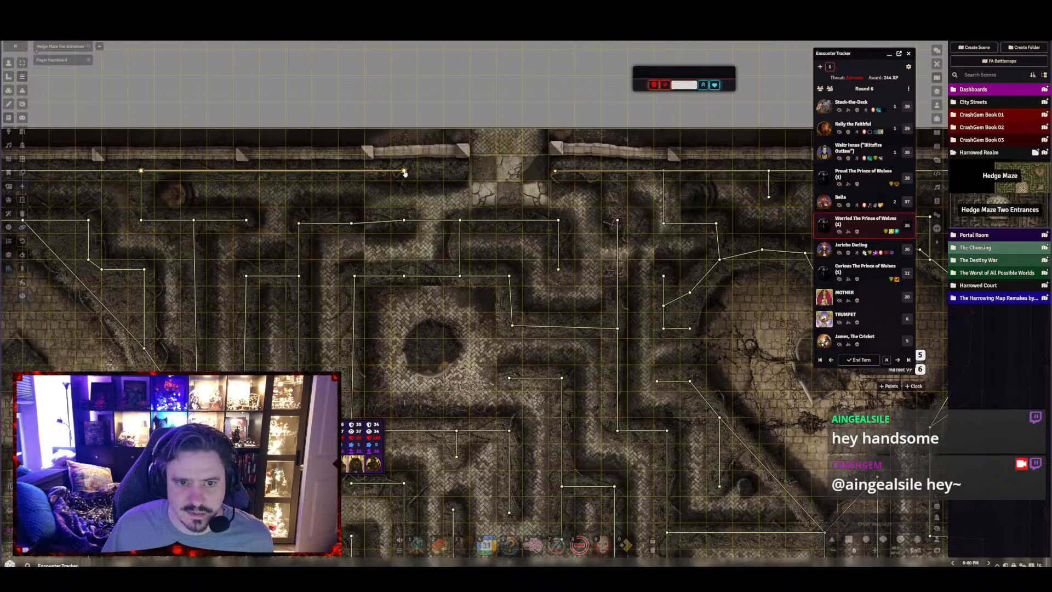
left_click_drag(404, 173, 465, 171)
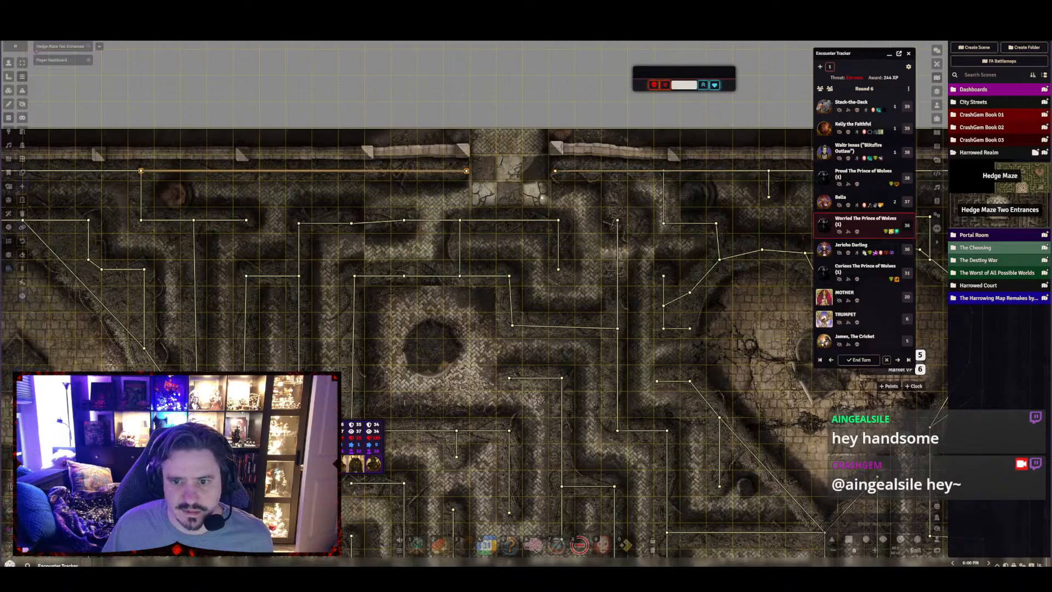
Remove the vertical wall crossing the passage east of the entrance and draw one linking that hedge to the northern boundary
left_click_drag(594, 226, 486, 208)
left_click(484, 203)
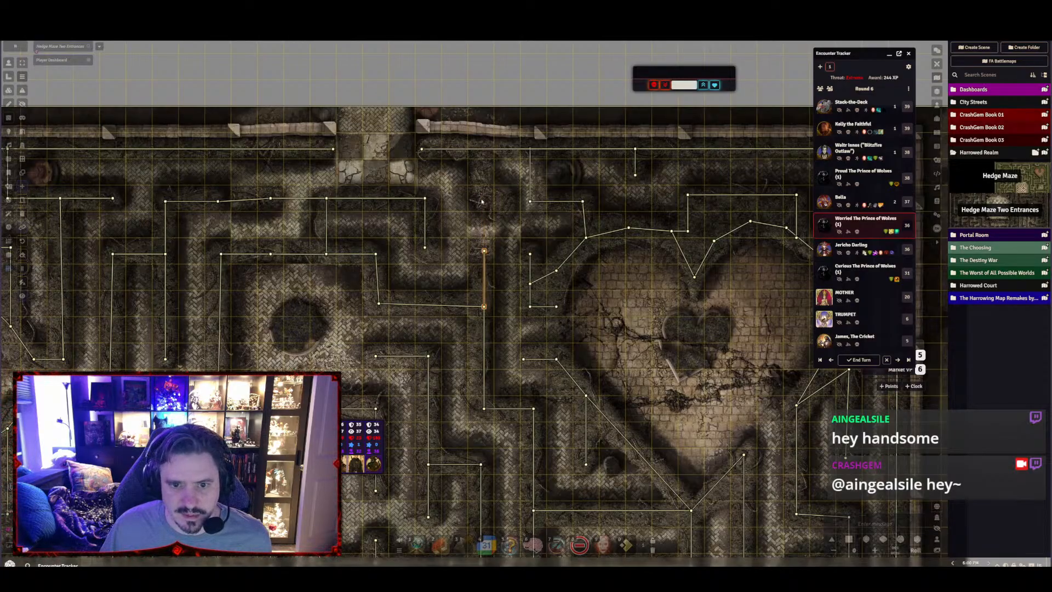
left_click_drag(481, 200, 481, 150)
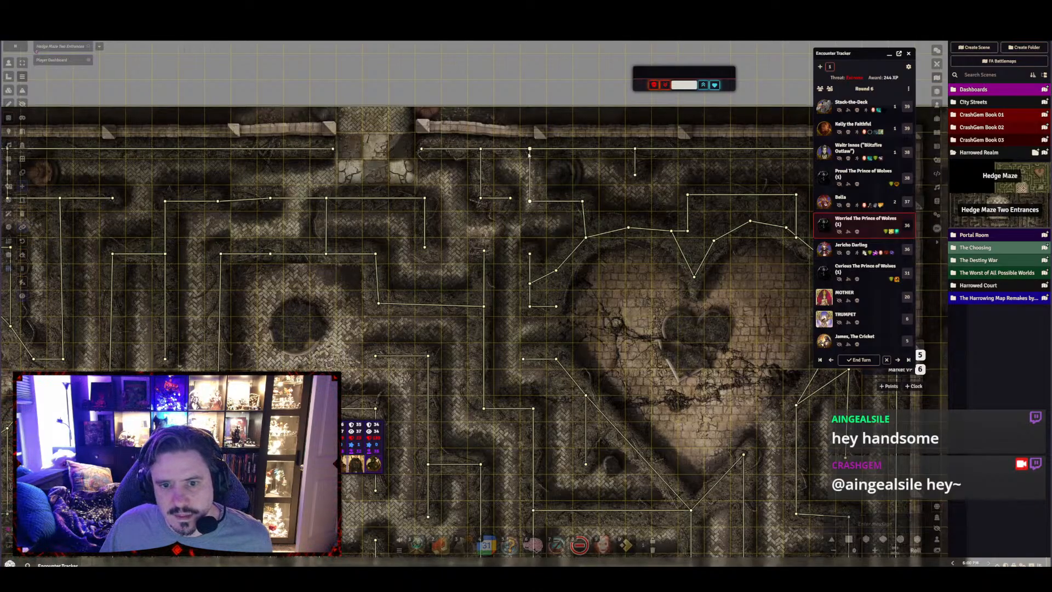
Shift the vertical wall northwest of the heart slightly east and shorten the adjoining horizontal wall to meet it
mouse_move(530, 149)
left_mouse_down()
mouse_move(544, 162)
mouse_move(540, 149)
left_mouse_up()
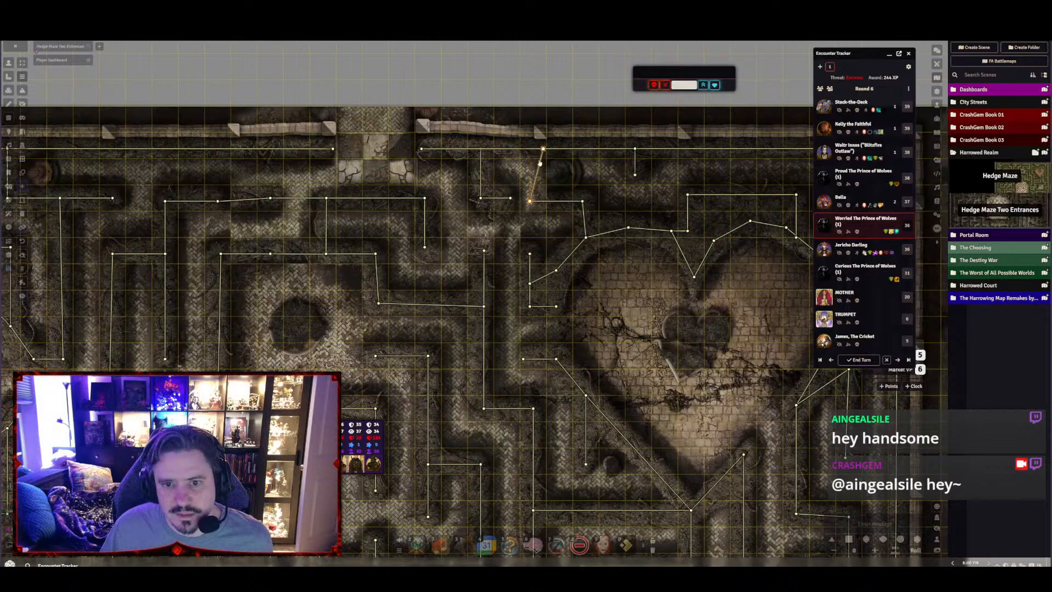
left_click_drag(531, 204, 542, 202)
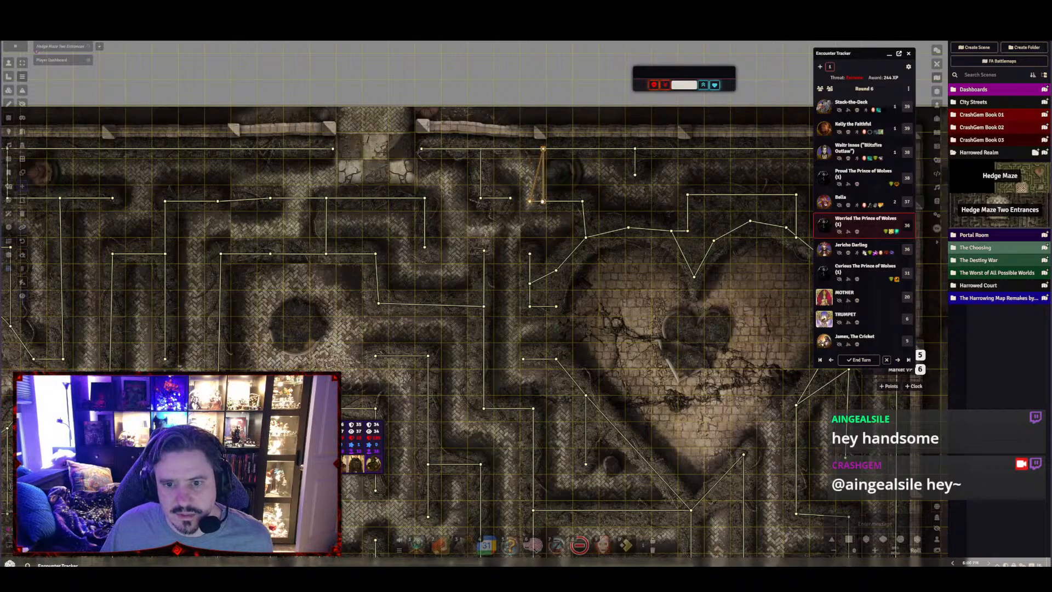
left_click(529, 203)
left_click(530, 203)
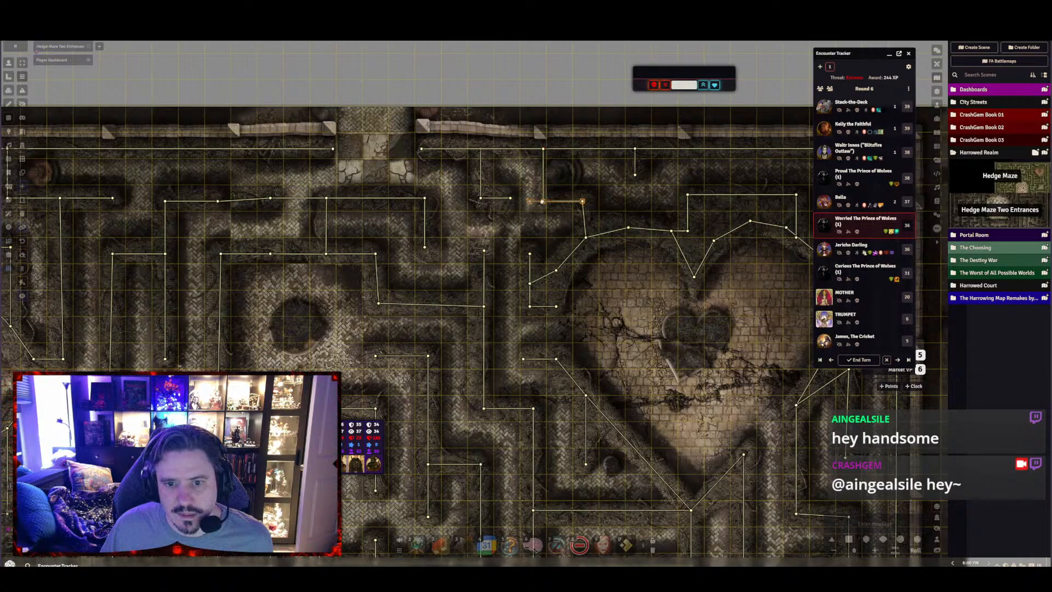
left_click(561, 226)
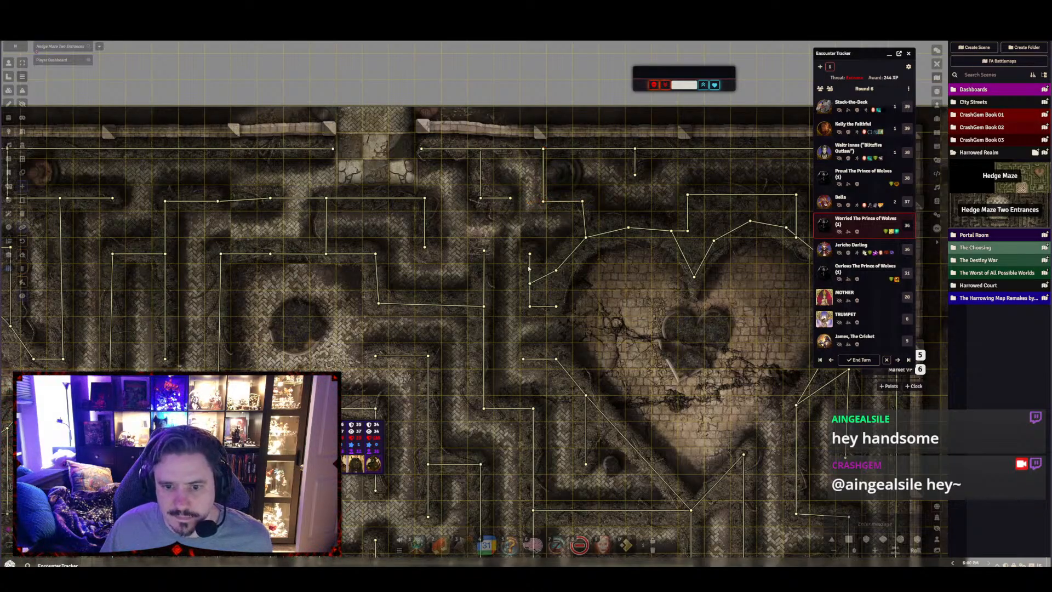
Examine the wall layout across the maze and the finished map with both the northern and southern entrances
left_click_drag(509, 347, 674, 240)
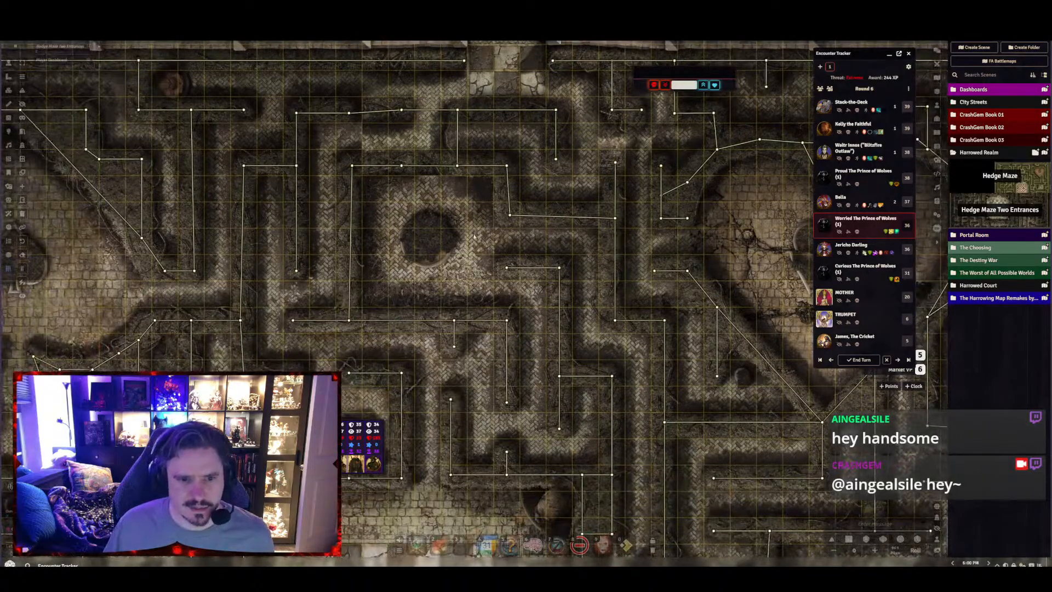
scroll(451, 235, "down", 3)
scroll(451, 235, "down", 1)
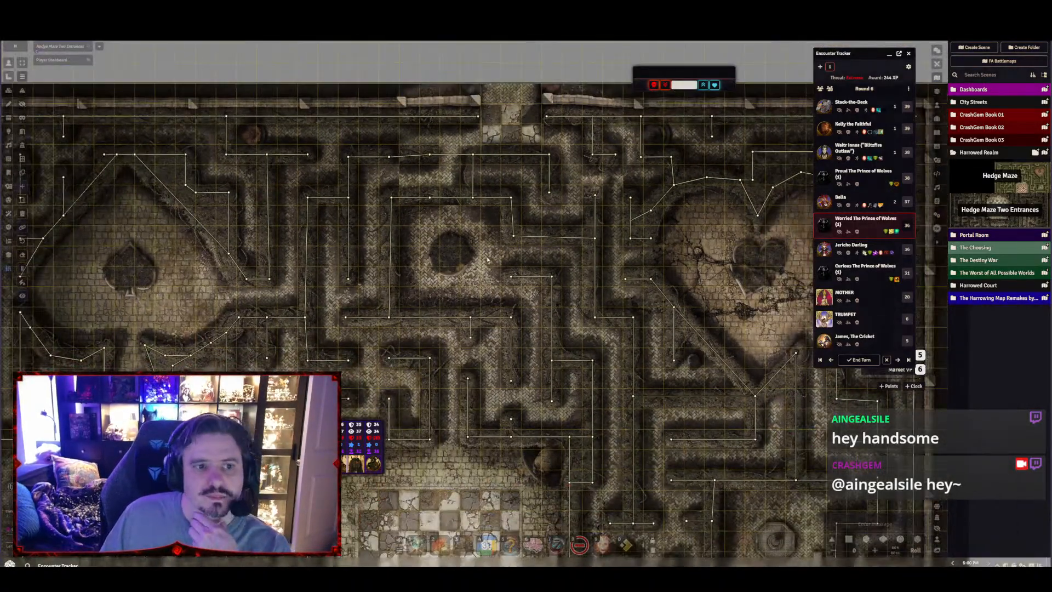
left_click_drag(487, 259, 299, 82)
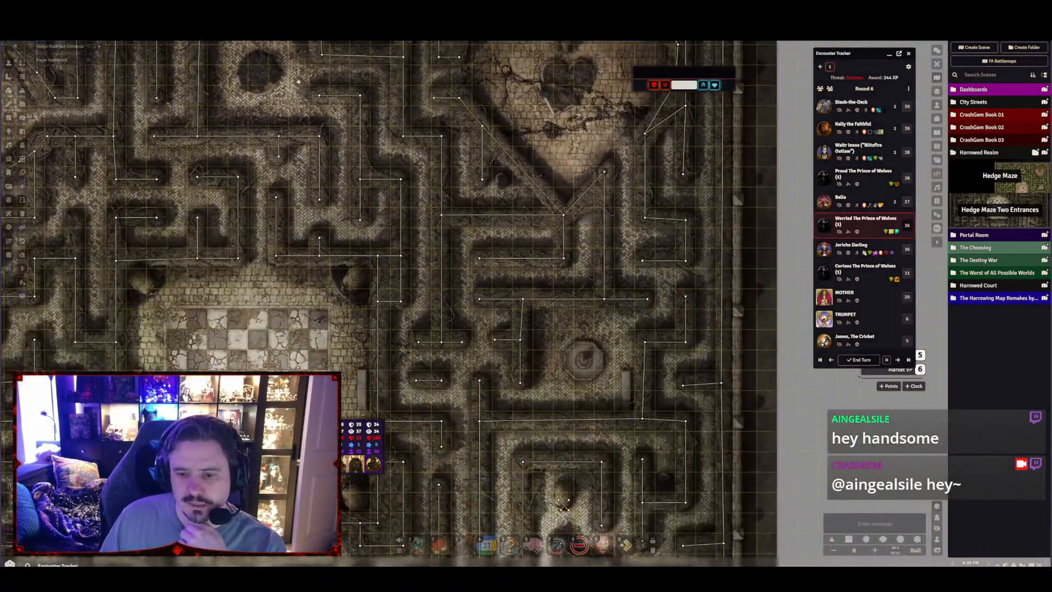
scroll(298, 82, "down", 10)
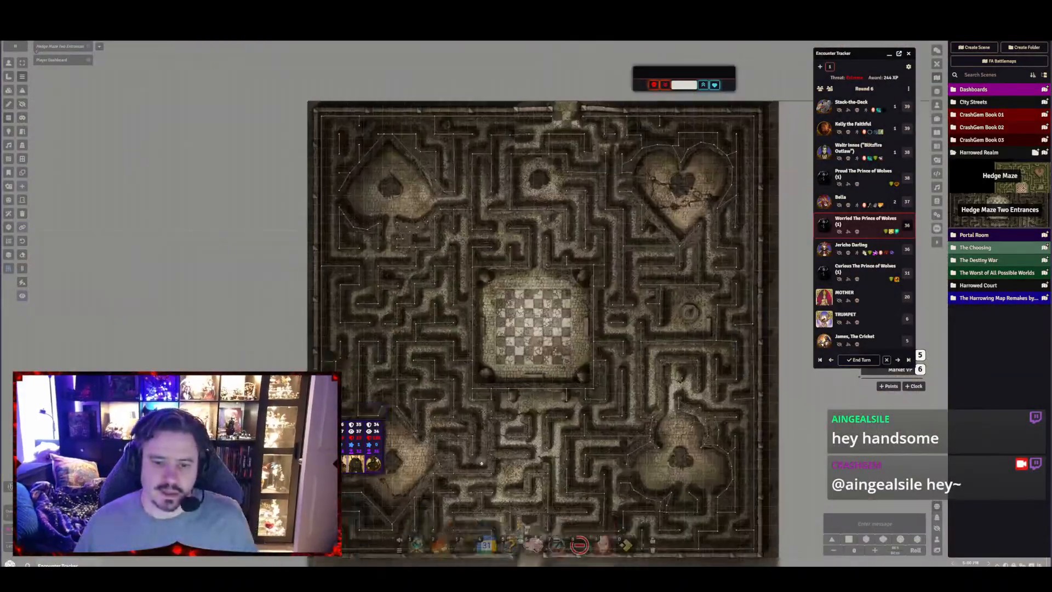
left_click_drag(520, 307, 476, 212)
left_click(10, 63)
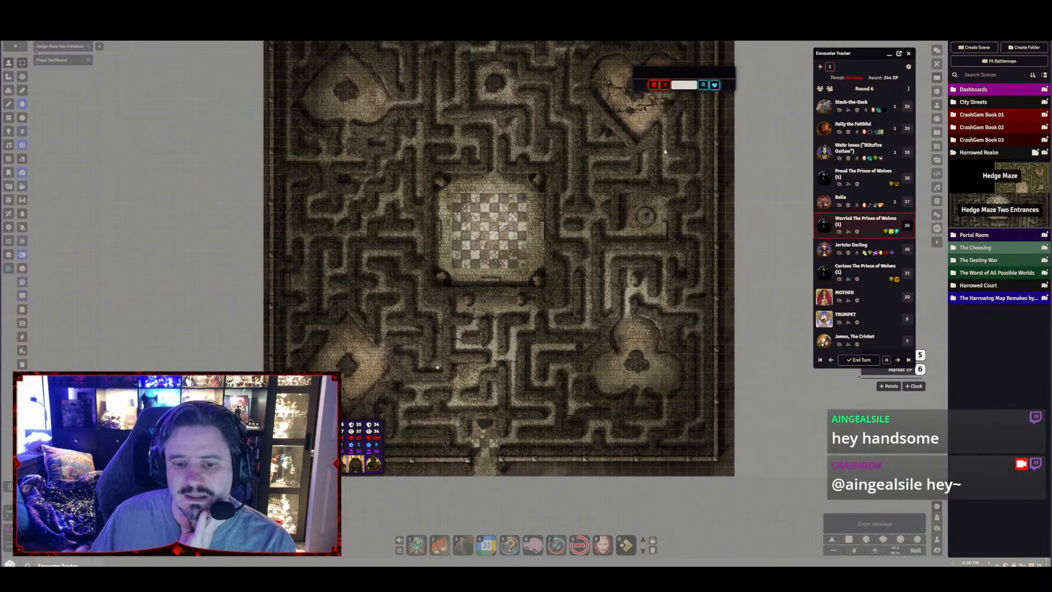
scroll(474, 329, "up", 3)
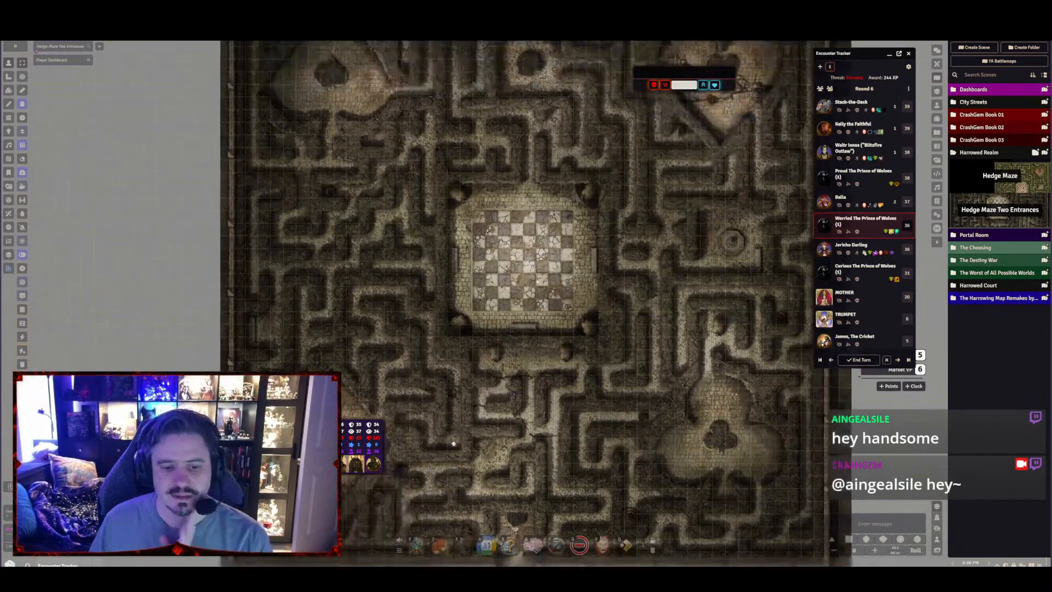
scroll(474, 329, "up", 1)
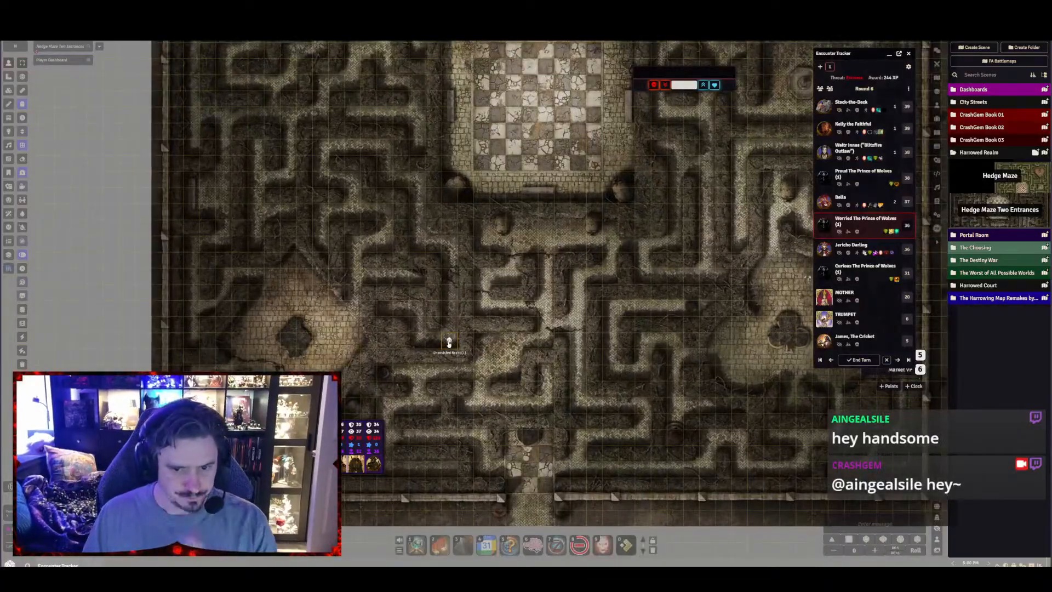
scroll(512, 107, "down", 5)
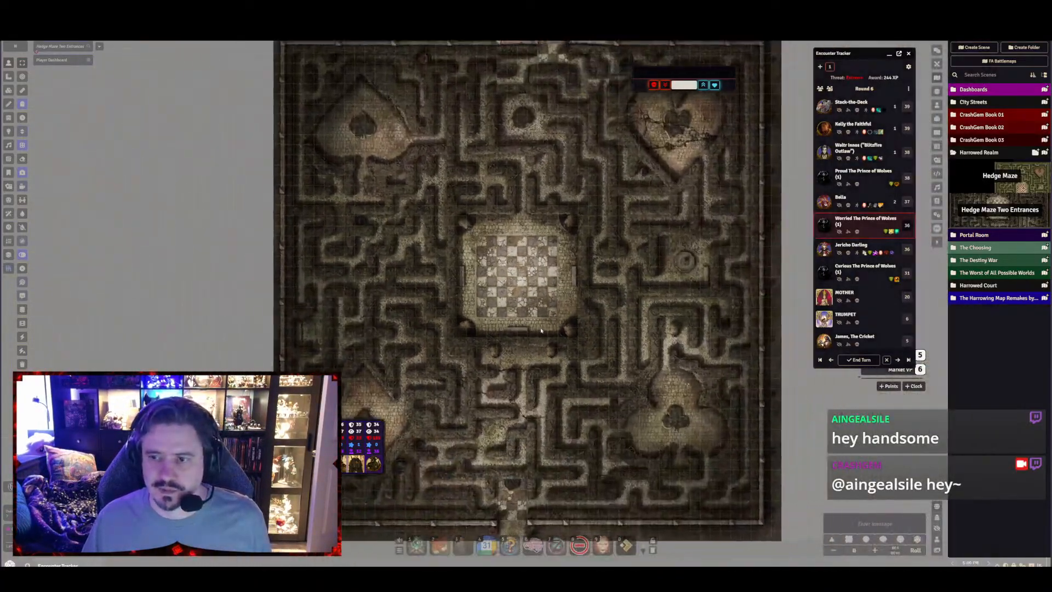
left_click_drag(540, 330, 615, 325)
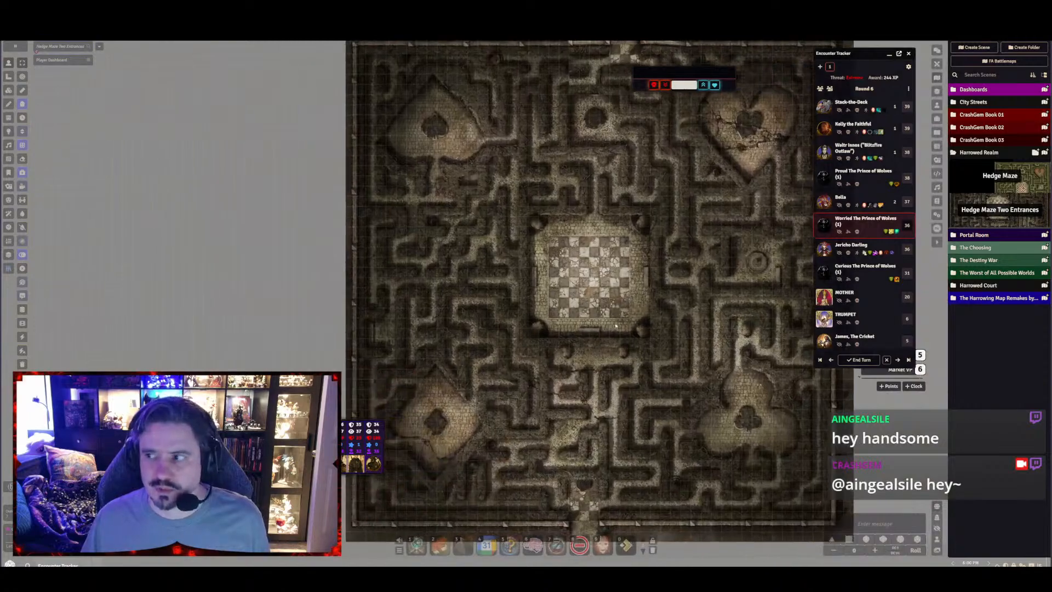
In the Hedge Maze Two Entrances scene's environment lighting, set the base ambience to an orange hue at 0.55 intensity with saturation 1
left_click_drag(681, 316, 607, 306)
scroll(594, 299, "down", 2)
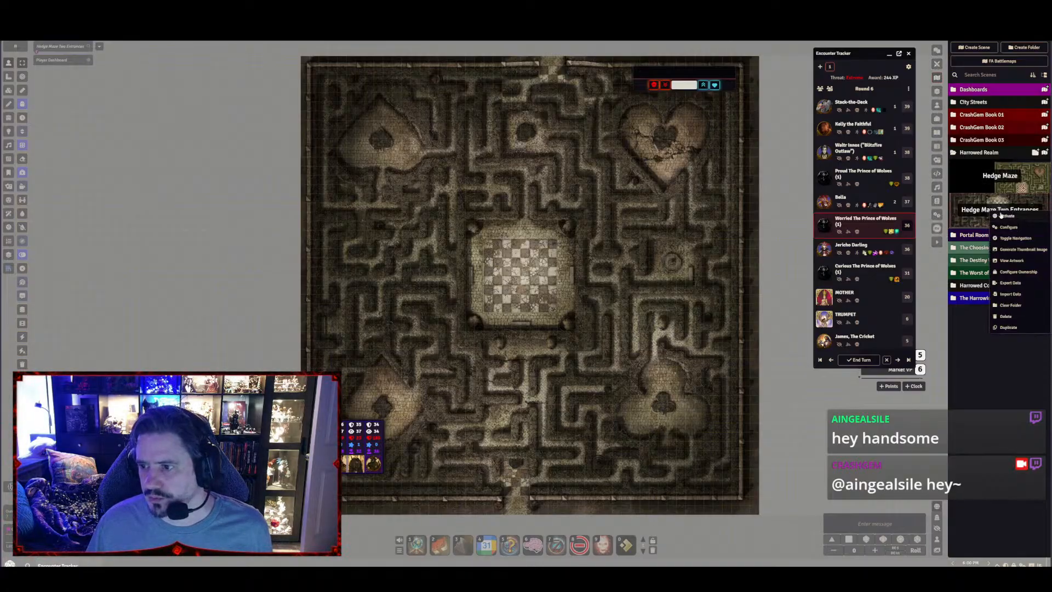
left_click(1000, 212)
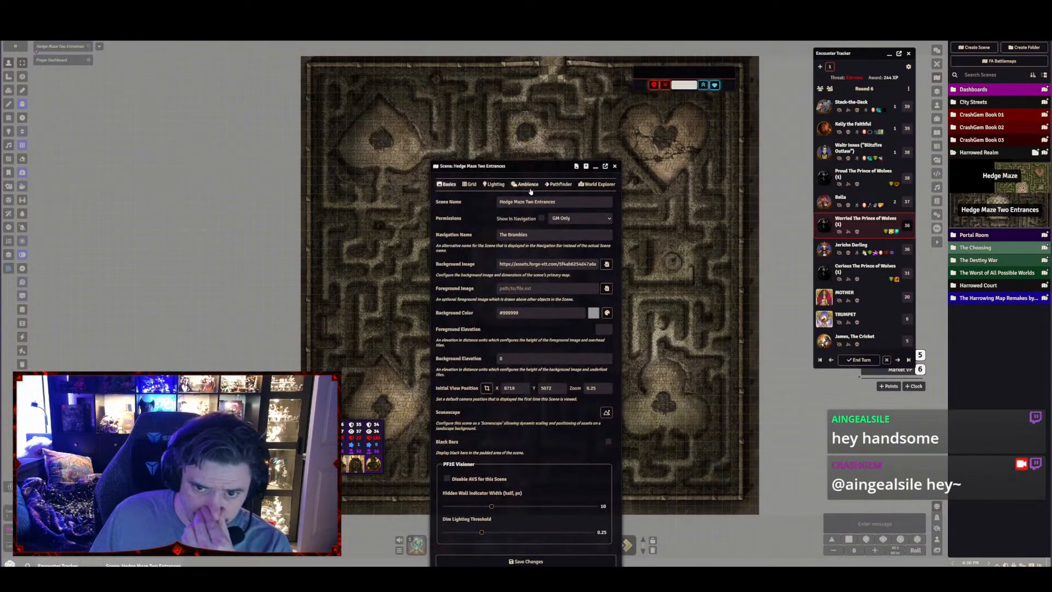
left_click(494, 184)
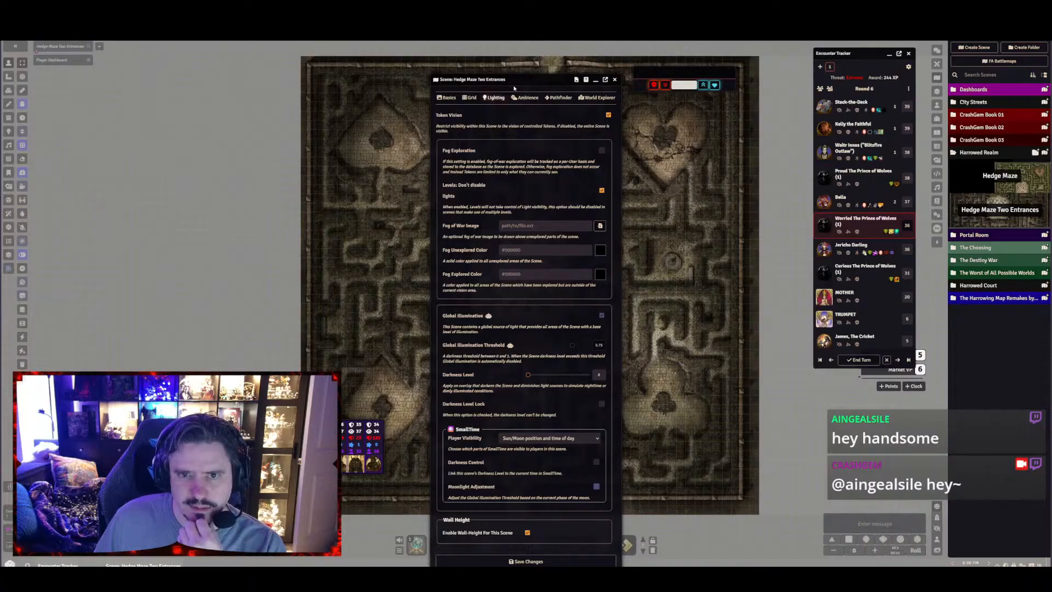
left_click_drag(514, 87, 548, 76)
left_click(553, 88)
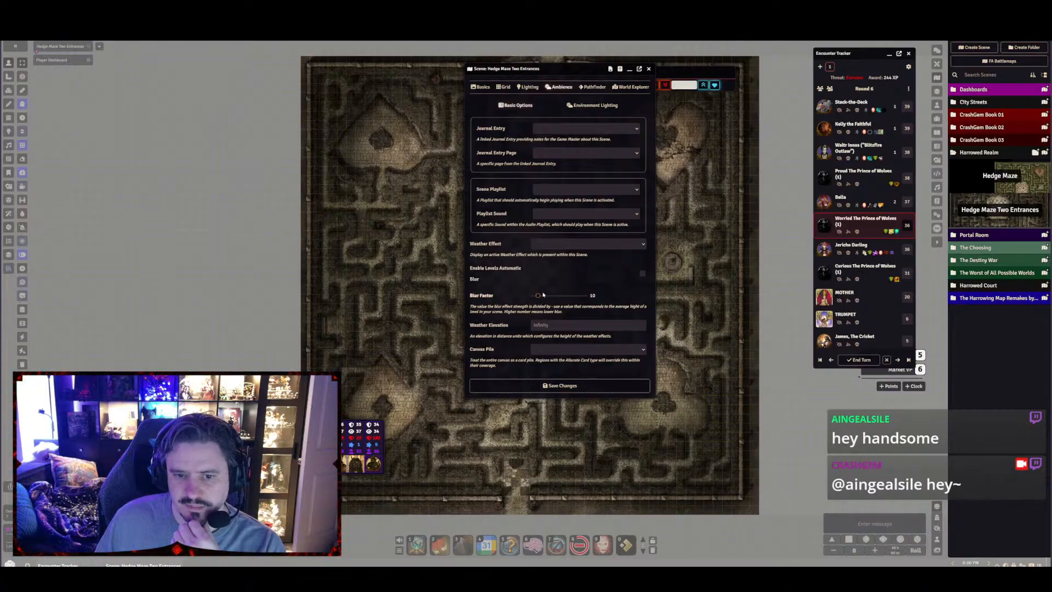
left_click_drag(546, 297, 541, 298)
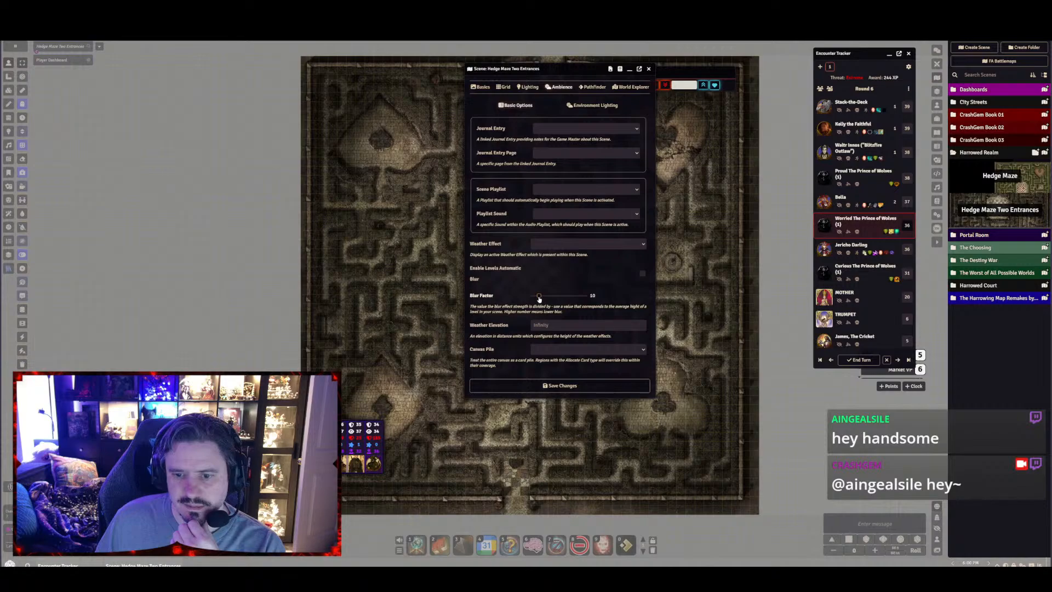
left_click(576, 106)
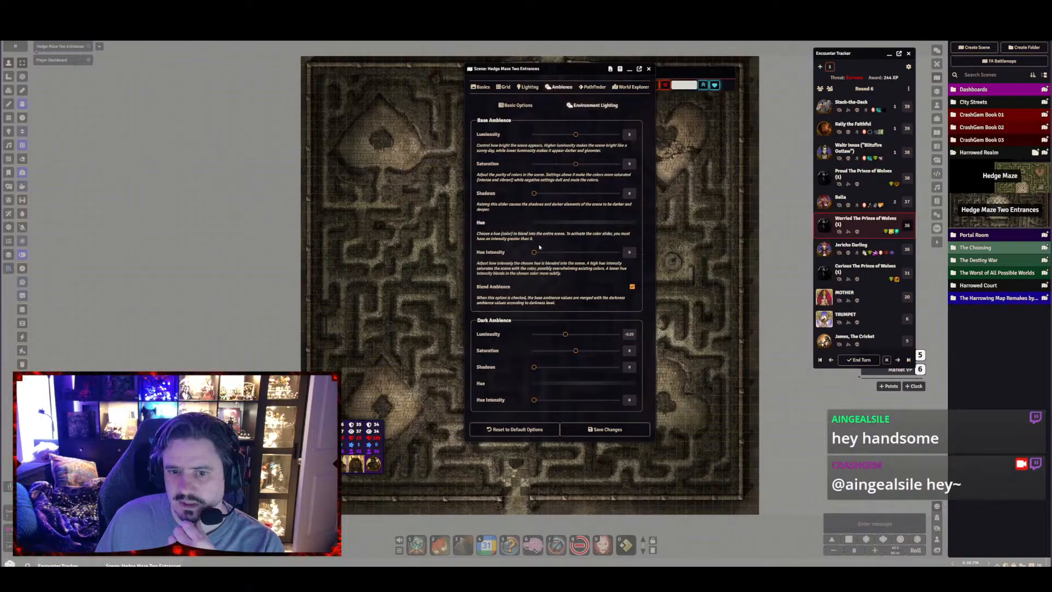
left_click_drag(534, 252, 591, 255)
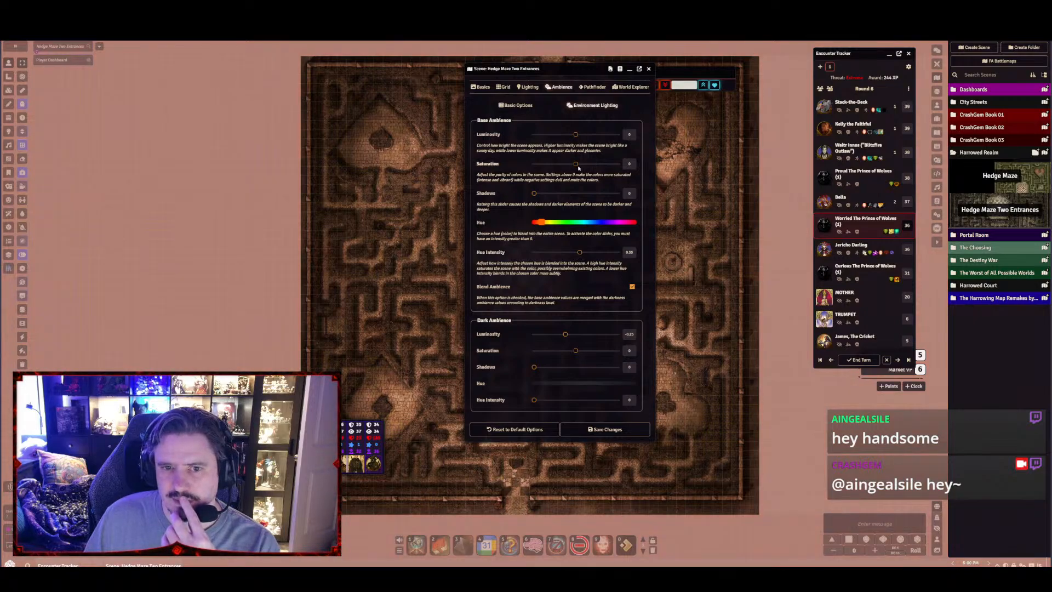
left_click_drag(575, 165, 618, 164)
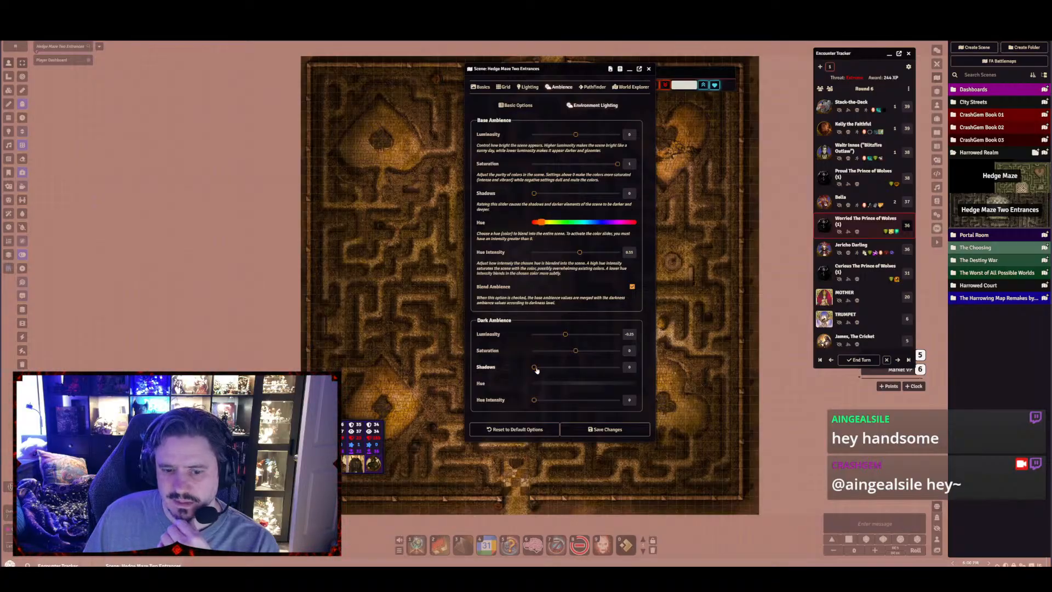
Set the dark ambience shadows to 0.5 and its hue intensity to 0.8 with an orange hue
left_click_drag(535, 368, 575, 367)
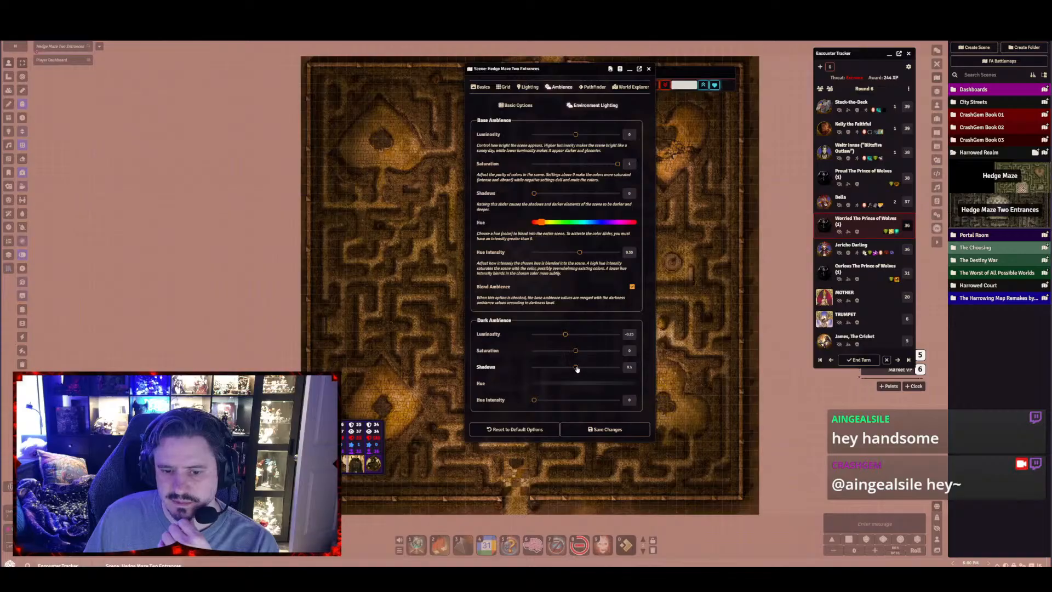
left_click_drag(534, 401, 601, 399)
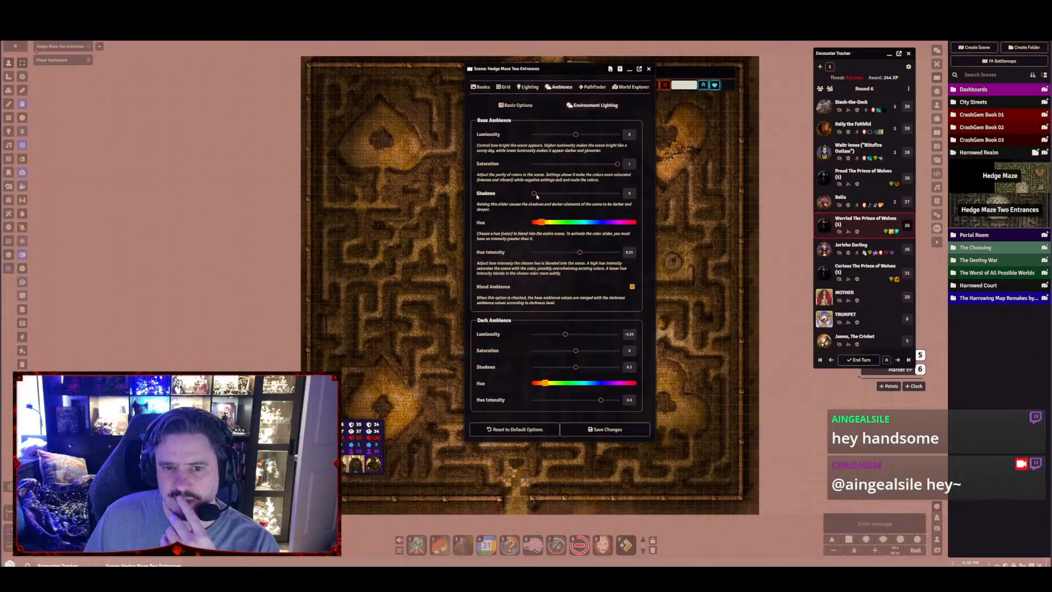
Set the base ambience shadows to 0.6 and luminosity to -0.3, and save the scene changes
left_click_drag(534, 194, 588, 196)
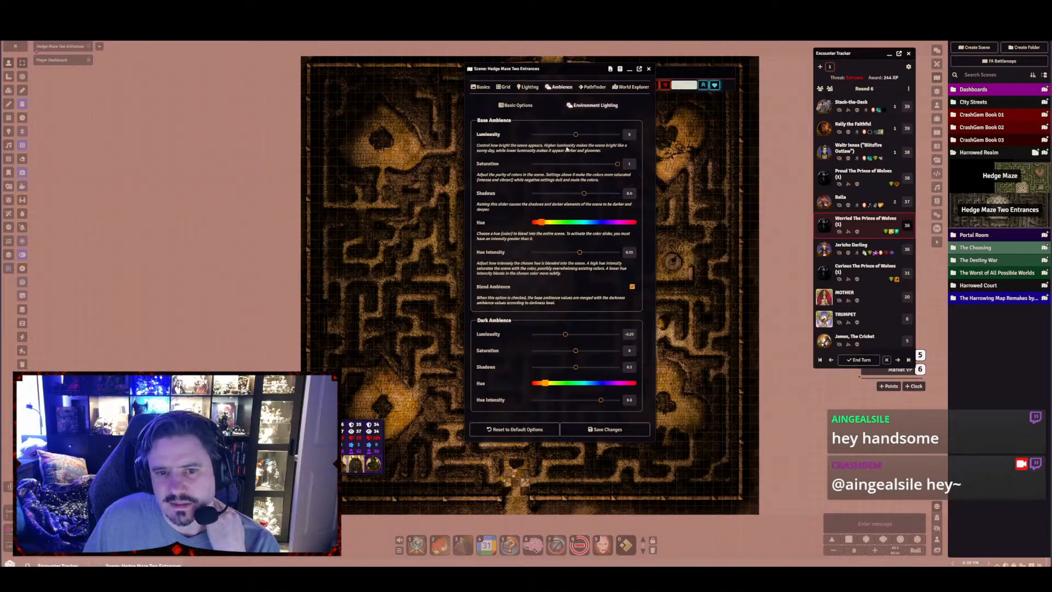
left_click_drag(577, 137, 561, 136)
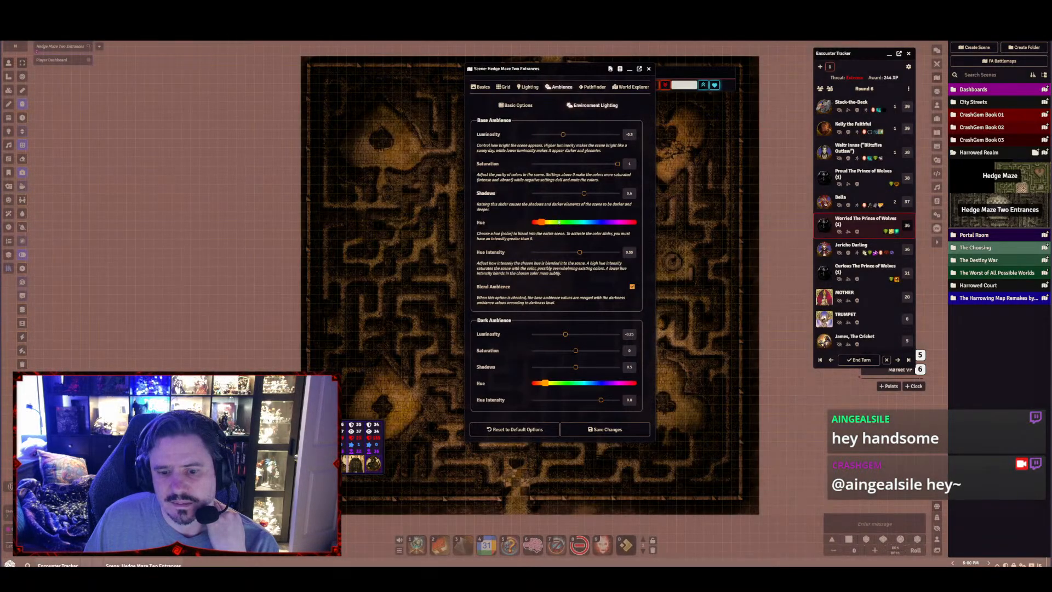
left_click(595, 430)
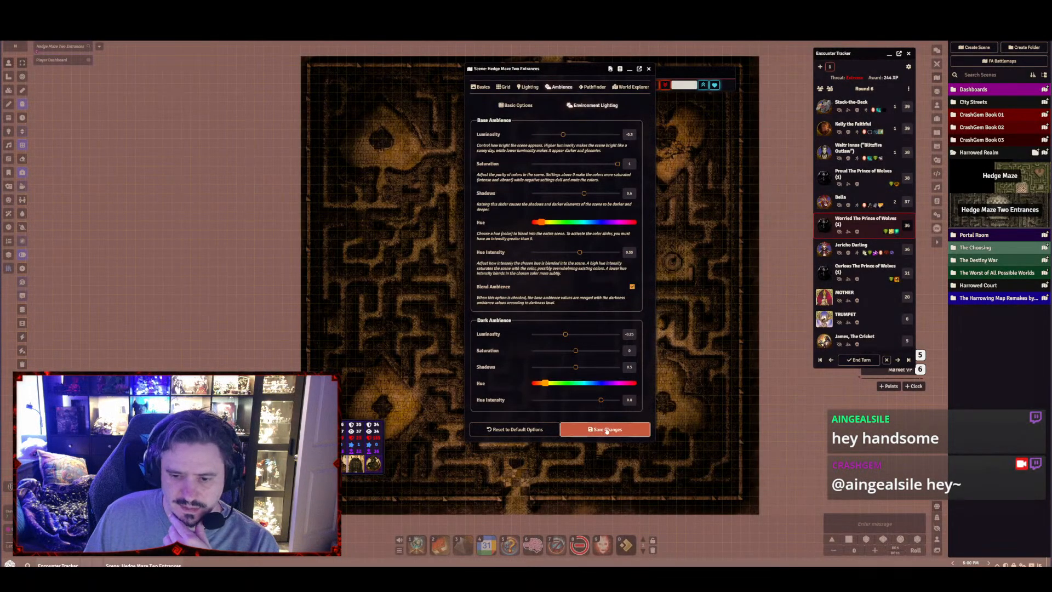
Place Jericho Darling's token in the round clearing north of the chessboard
scroll(563, 297, "up", 5)
scroll(554, 283, "up", 5)
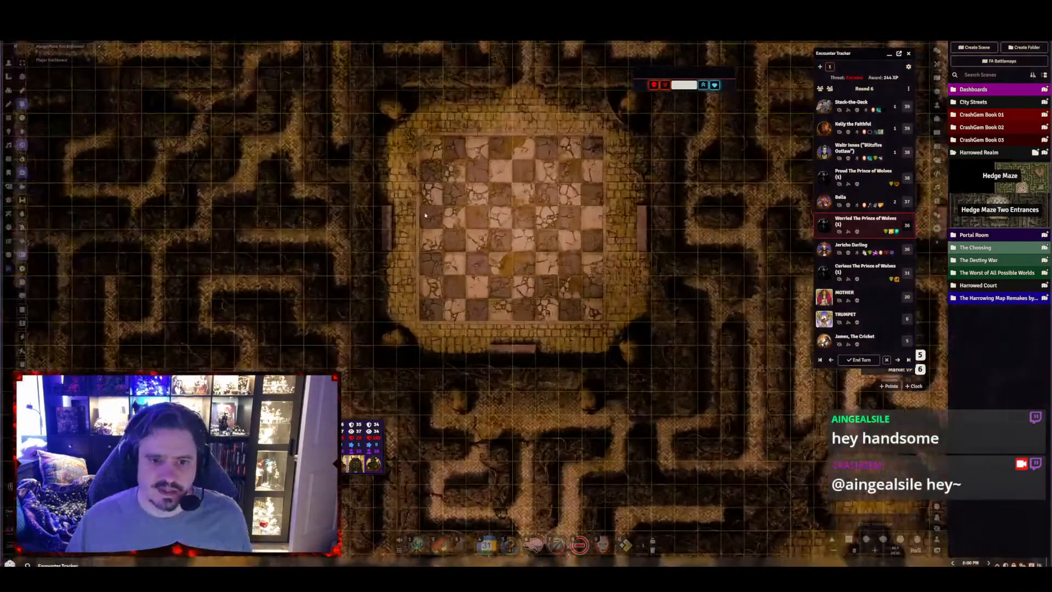
left_click_drag(555, 282, 575, 390)
scroll(547, 383, "up", 5)
left_click_drag(571, 242, 539, 385)
scroll(548, 383, "down", 5)
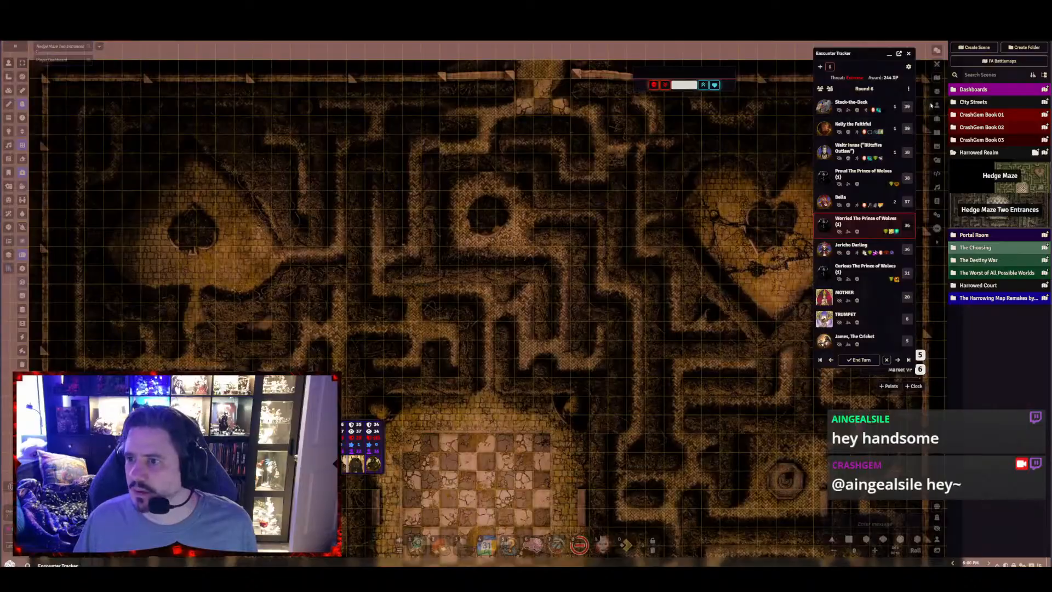
left_click(937, 104)
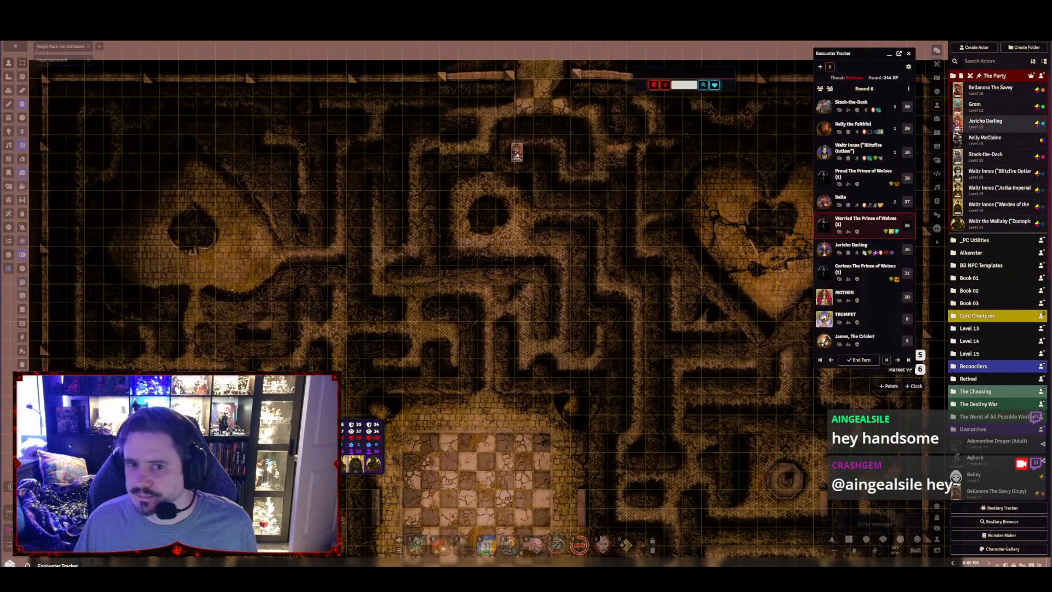
left_click_drag(508, 206, 504, 201)
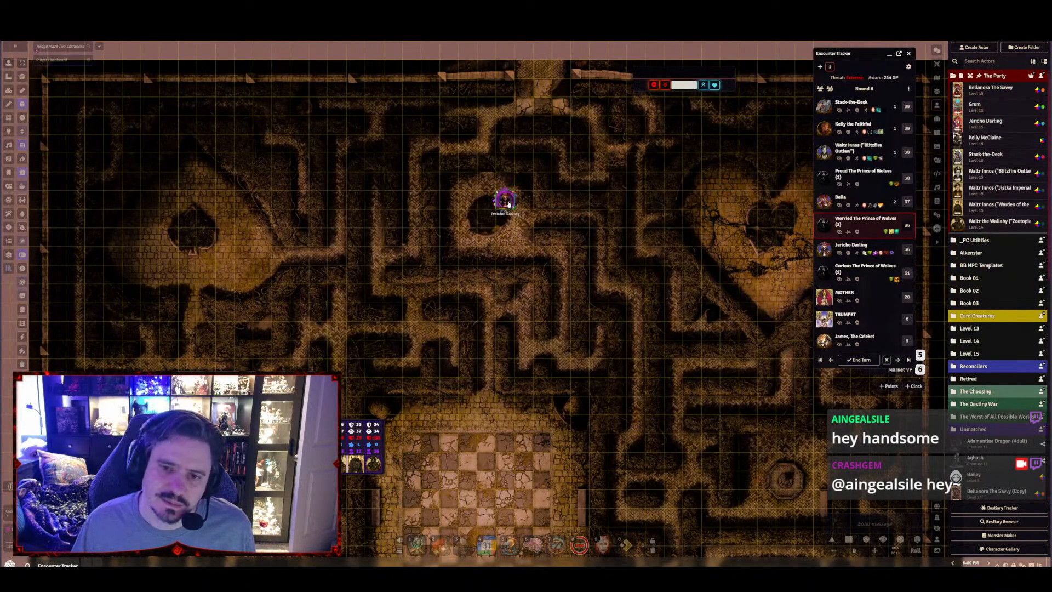
Test the token's vision around the clearing and move the token to the clearing's southeast corner
right_click(506, 201)
scroll(526, 230, "up", 15)
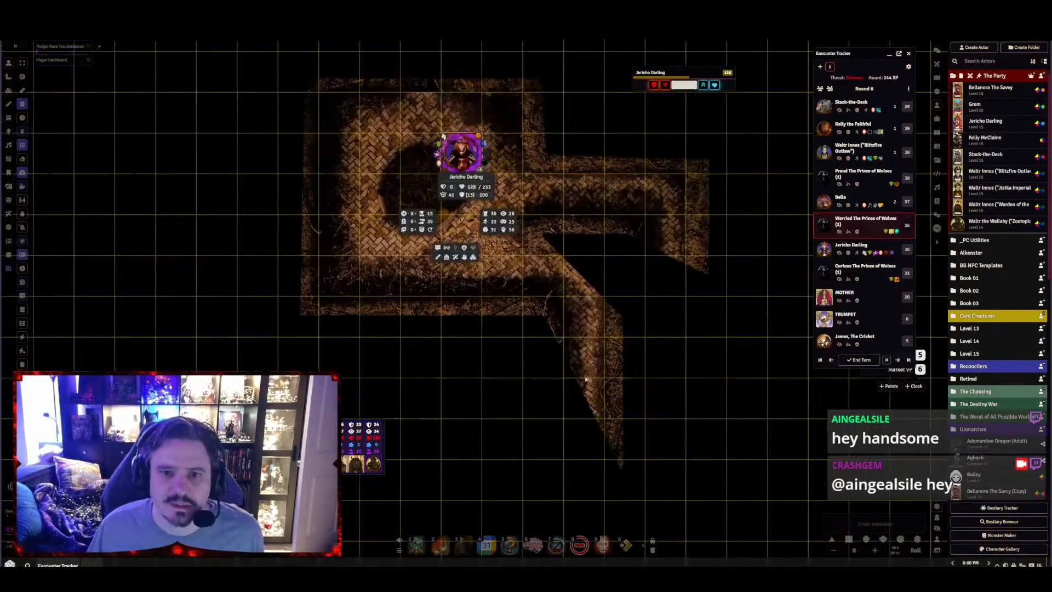
left_click(583, 367)
scroll(576, 316, "up", 5)
left_click(438, 265)
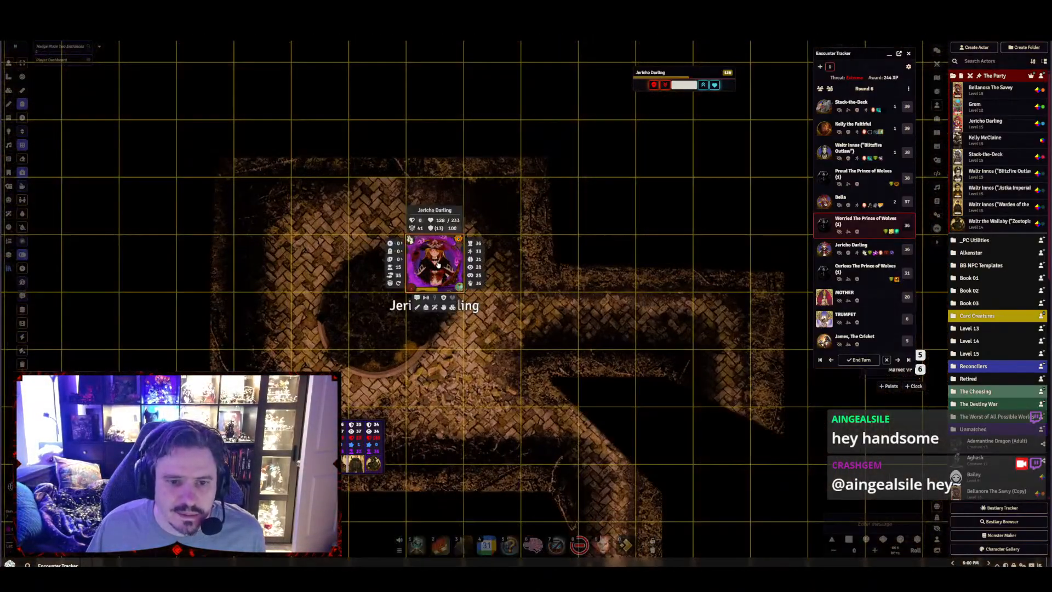
left_click_drag(438, 265, 494, 379)
left_click_drag(577, 417, 522, 169)
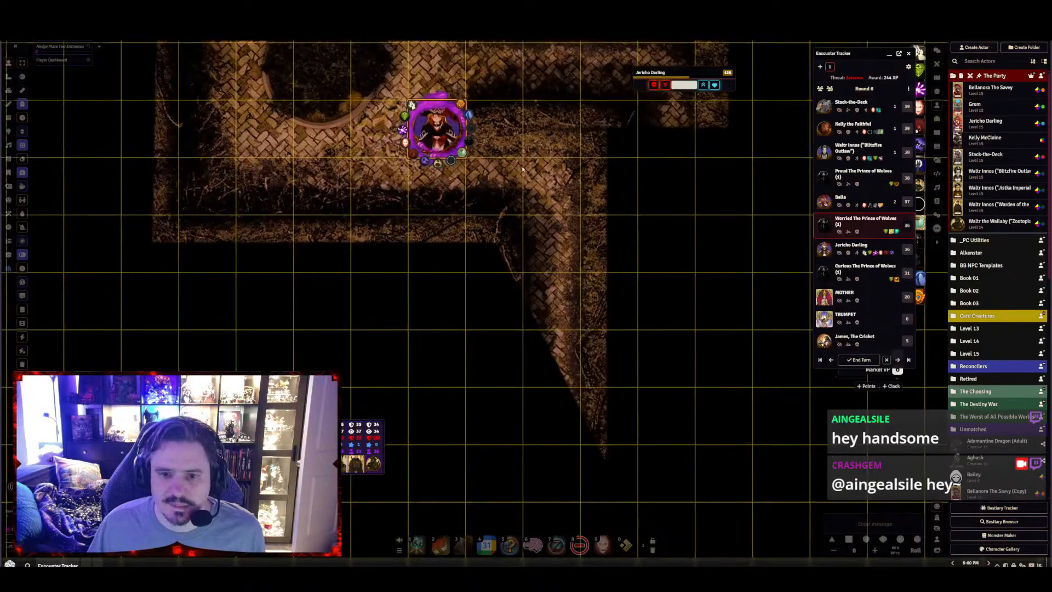
Remove Jericho Darling's test token from the maze
right_click(442, 132)
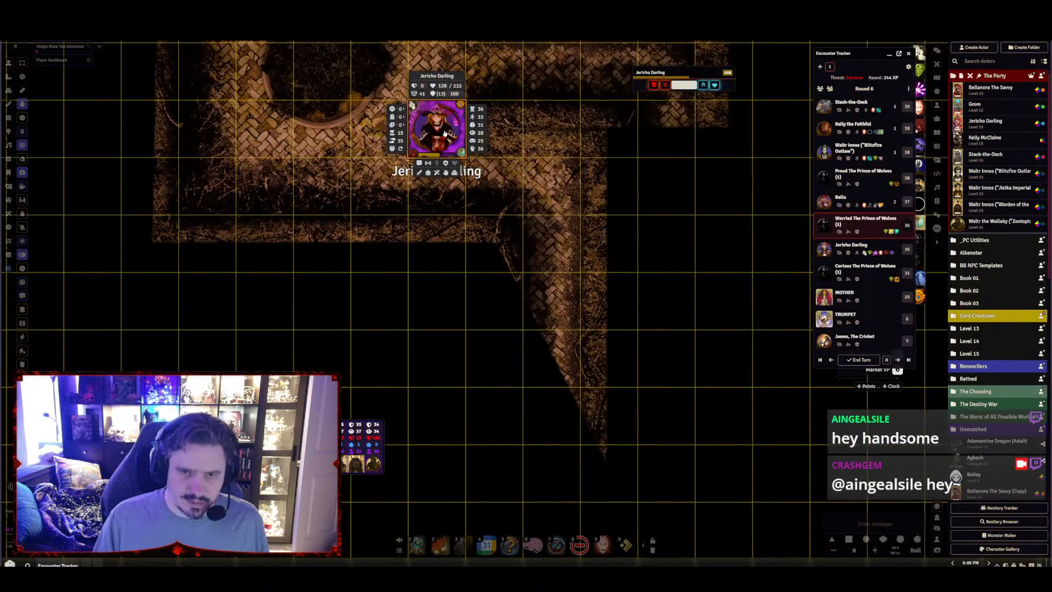
left_click(441, 317)
scroll(441, 318, "down", 6)
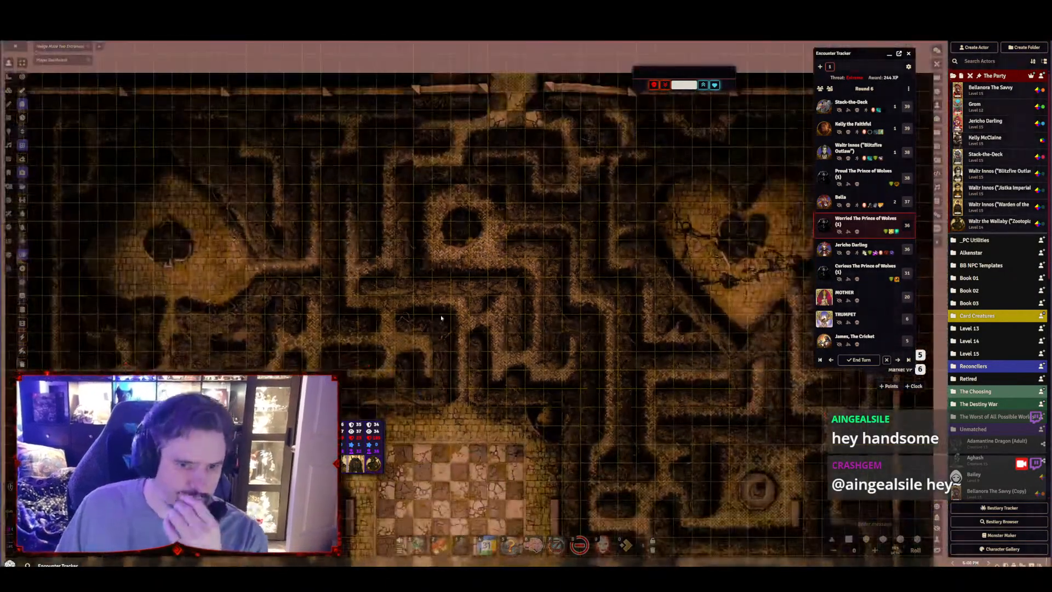
Close the encounter tracker and view the Portal Room 03 scene from the Portal Room folder
left_click_drag(441, 318, 477, 226)
left_click_drag(547, 217, 393, 283)
scroll(376, 260, "down", 6)
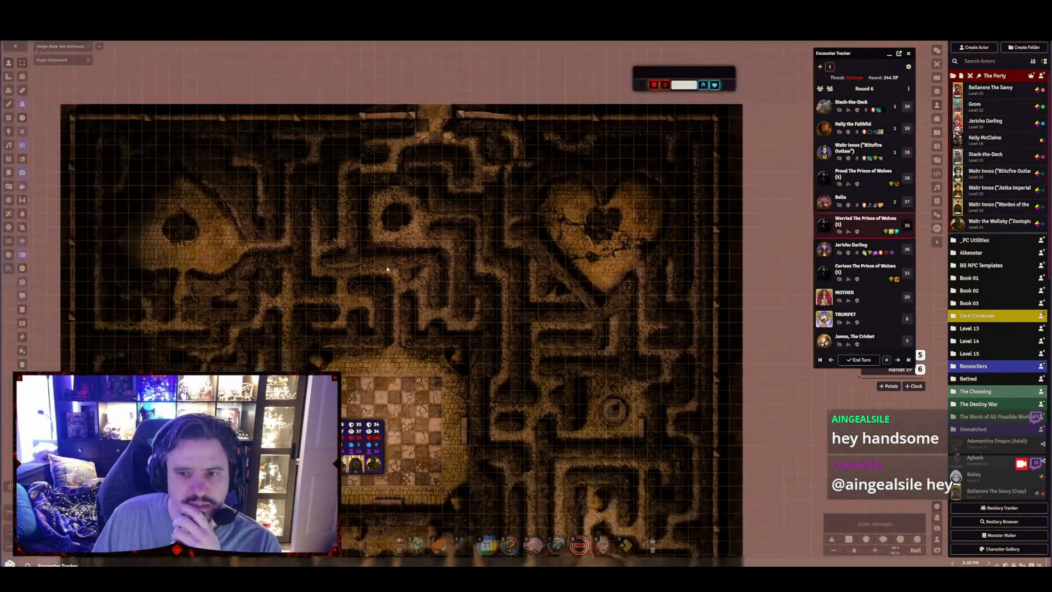
left_click_drag(350, 323, 343, 171)
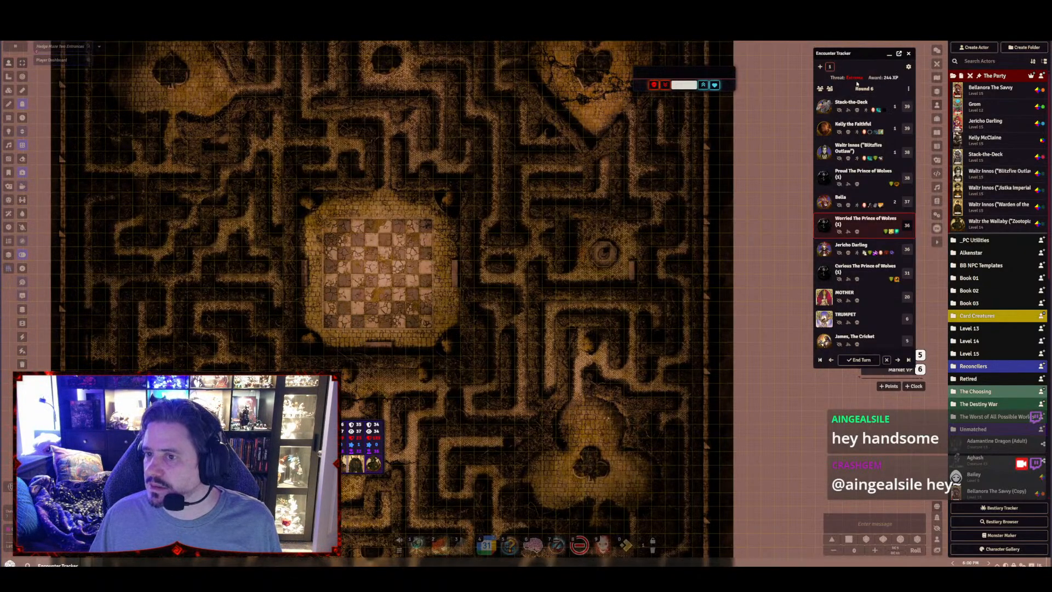
left_click(909, 53)
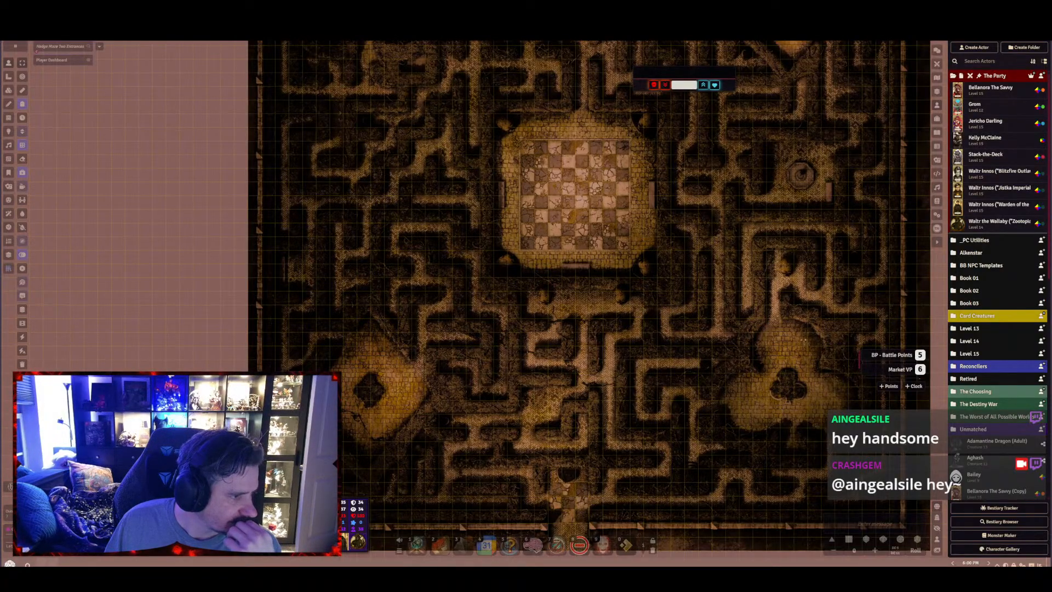
left_click(936, 78)
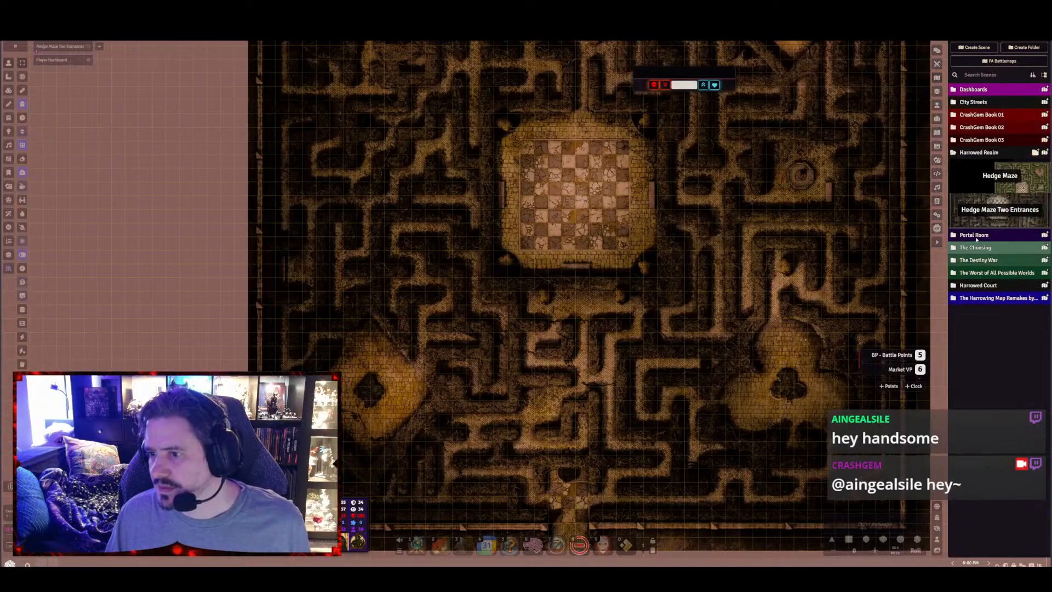
left_click(975, 236)
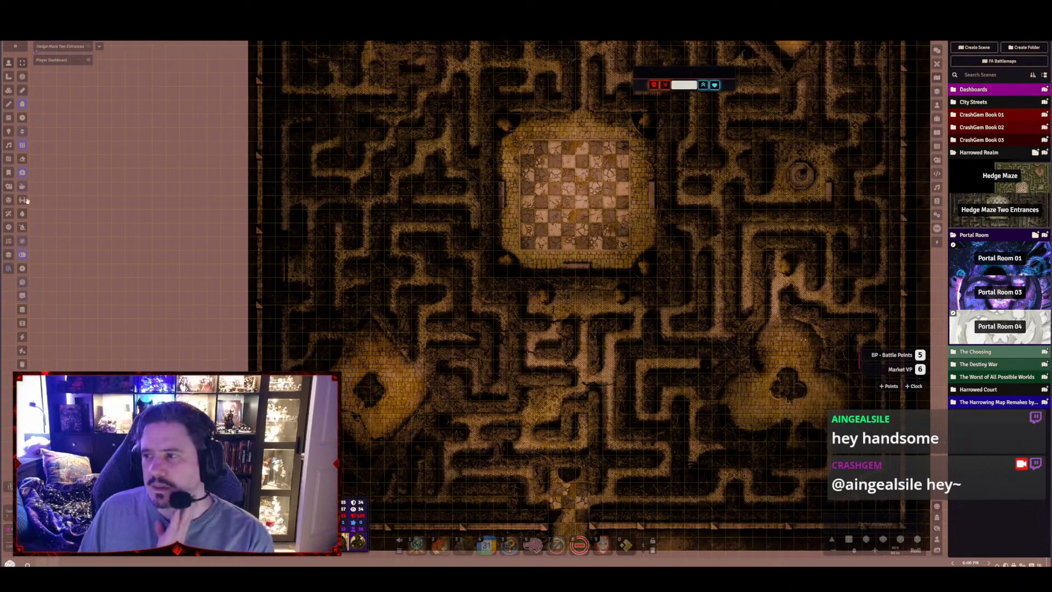
left_click(995, 297)
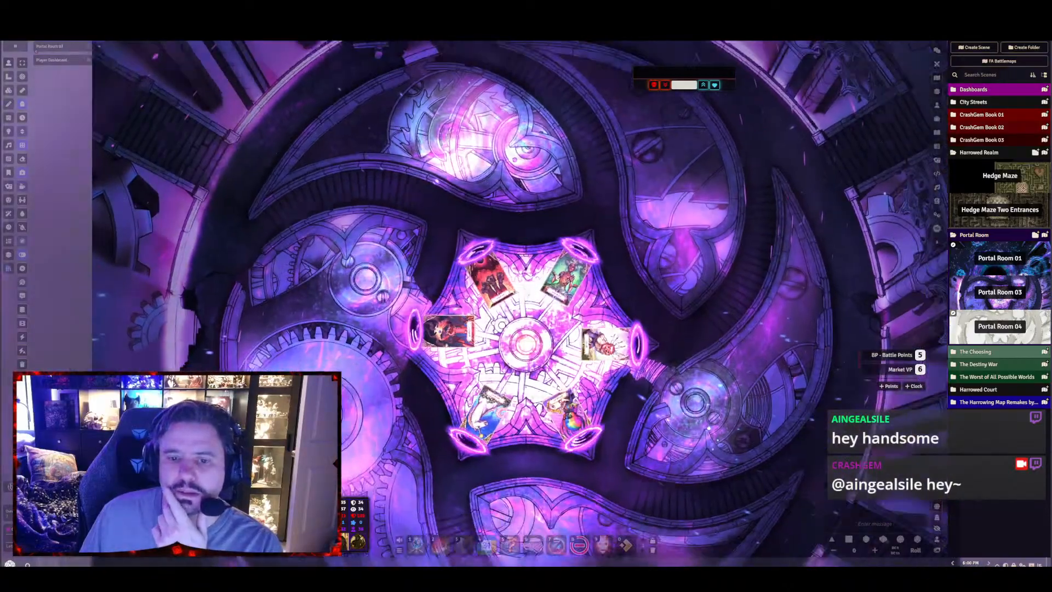
Flip the mirrored Eclipse, Sickness and Fool card tiles horizontally in Portal Room 03 so their titles read correctly
scroll(568, 399, "up", 2)
left_click_drag(568, 399, 503, 347)
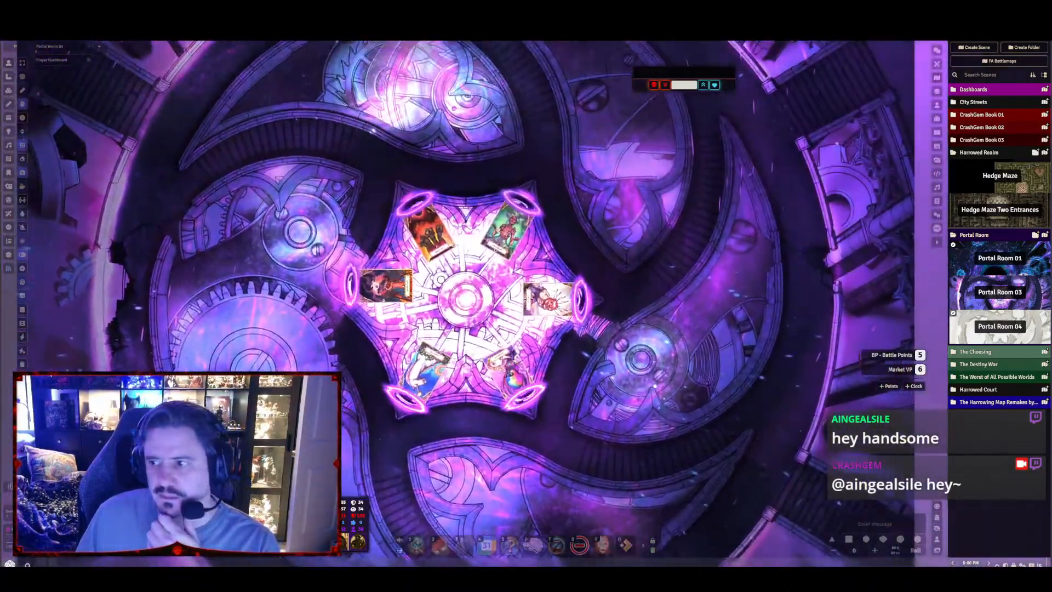
scroll(503, 347, "down", 1)
scroll(526, 302, "up", 3)
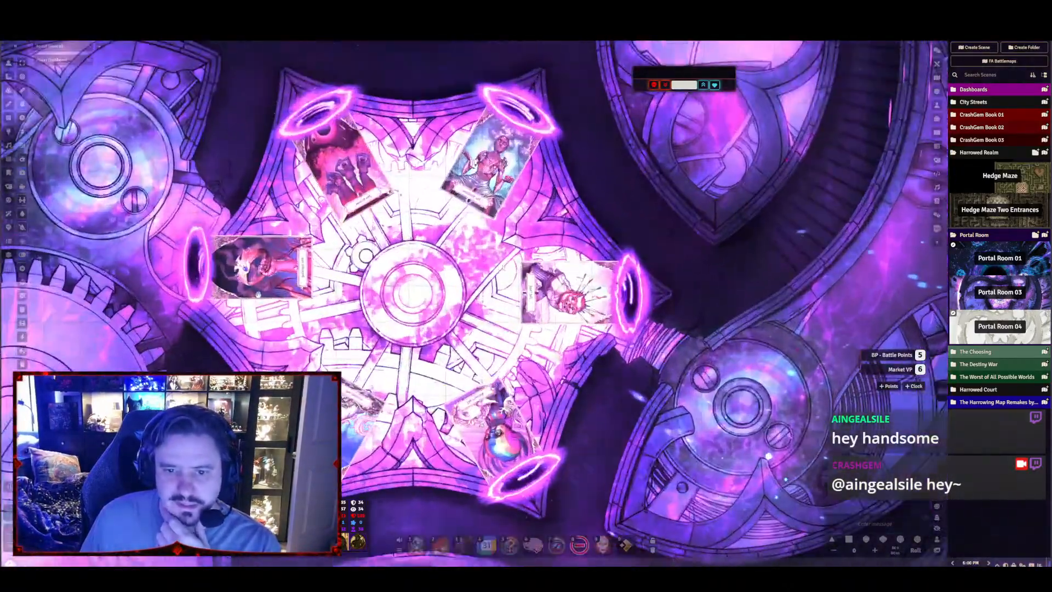
left_click_drag(503, 348, 529, 311)
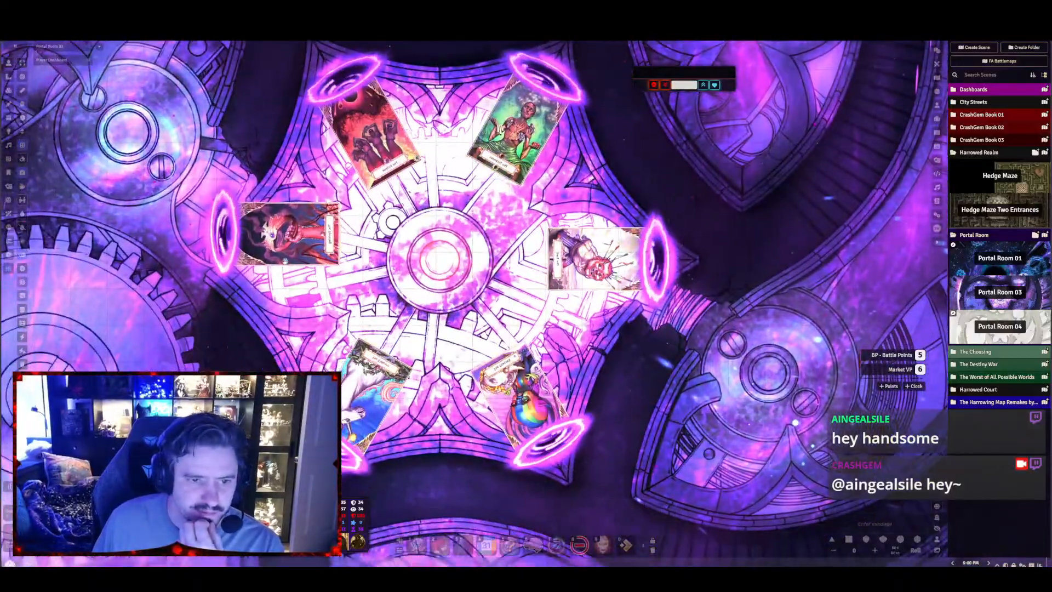
scroll(524, 307, "up", 5)
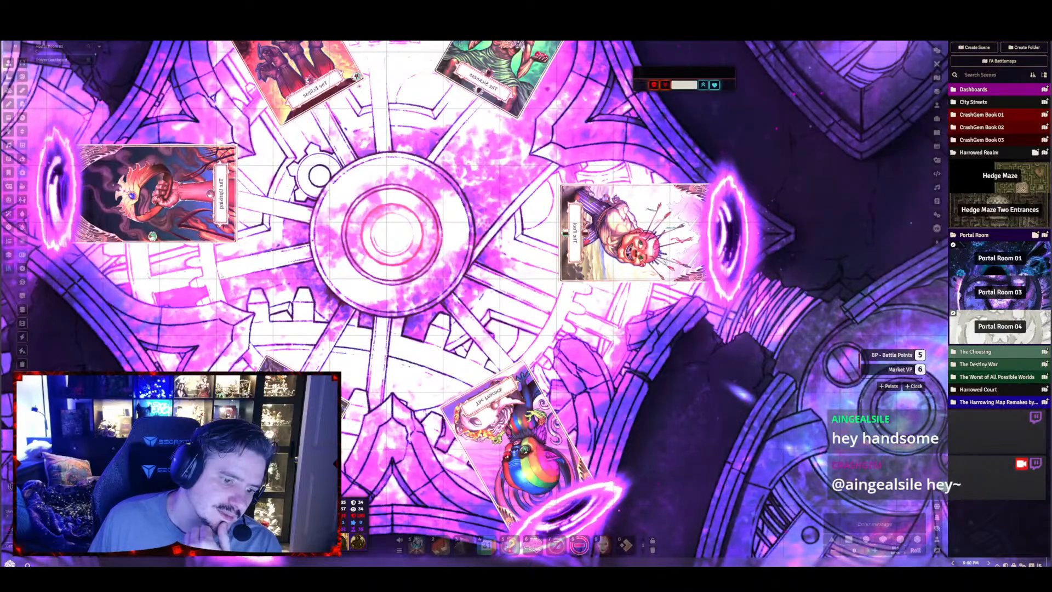
left_click_drag(296, 96, 346, 177)
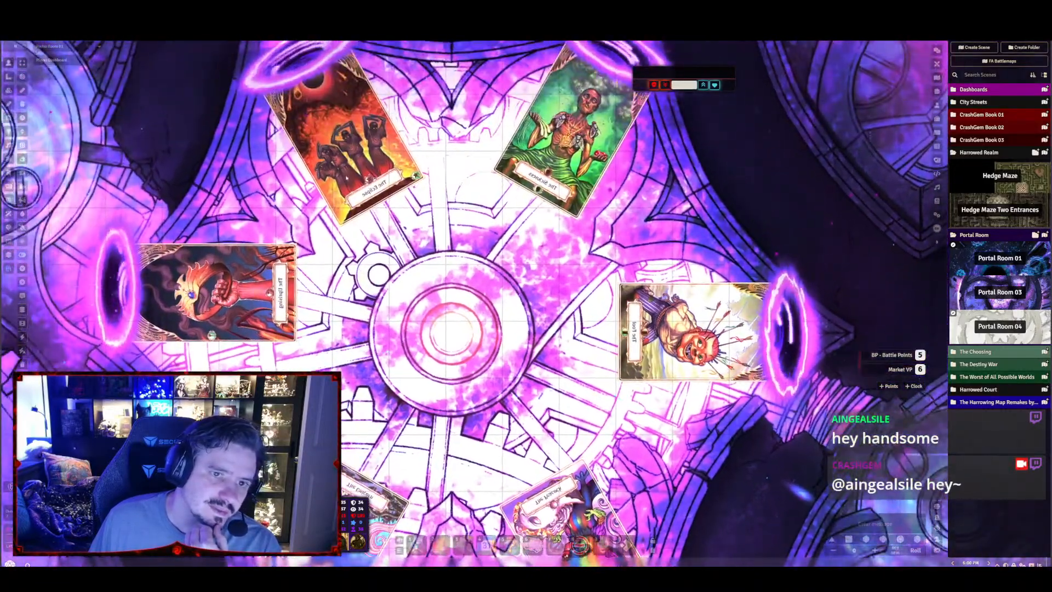
left_click(9, 91)
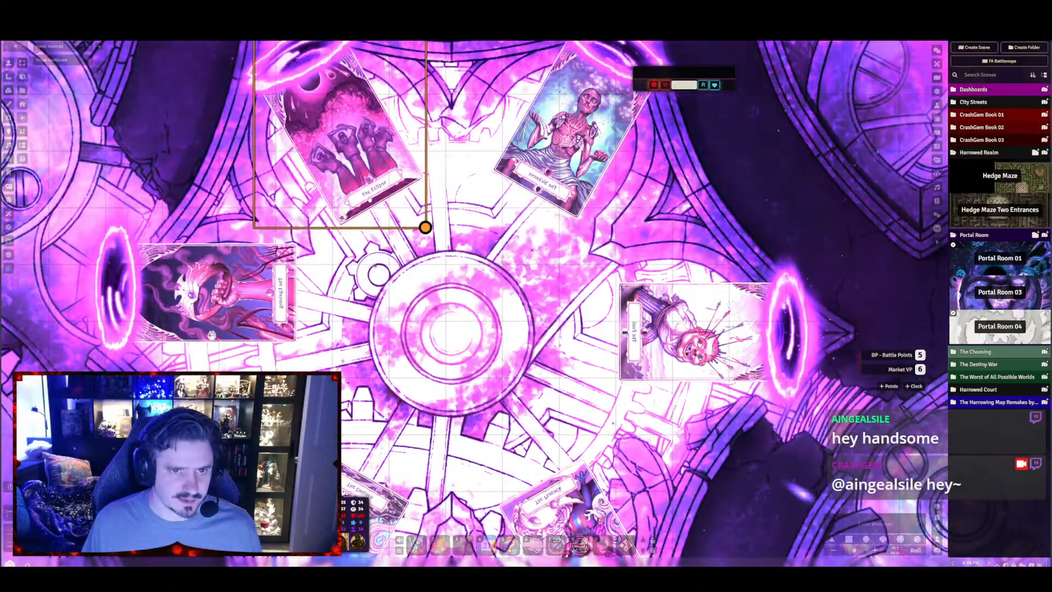
key("h")
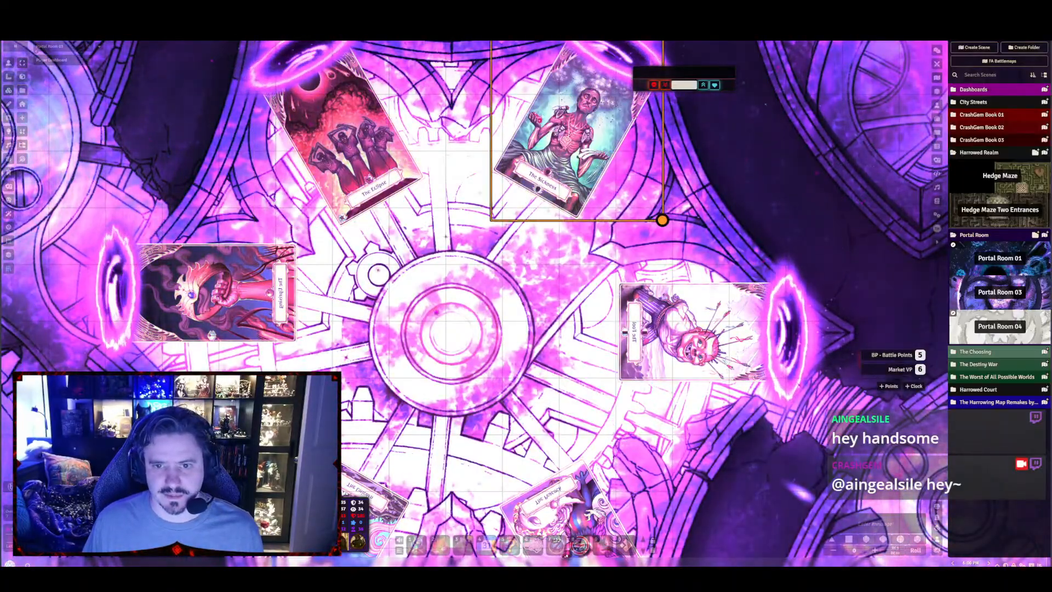
left_click(698, 331)
key("h")
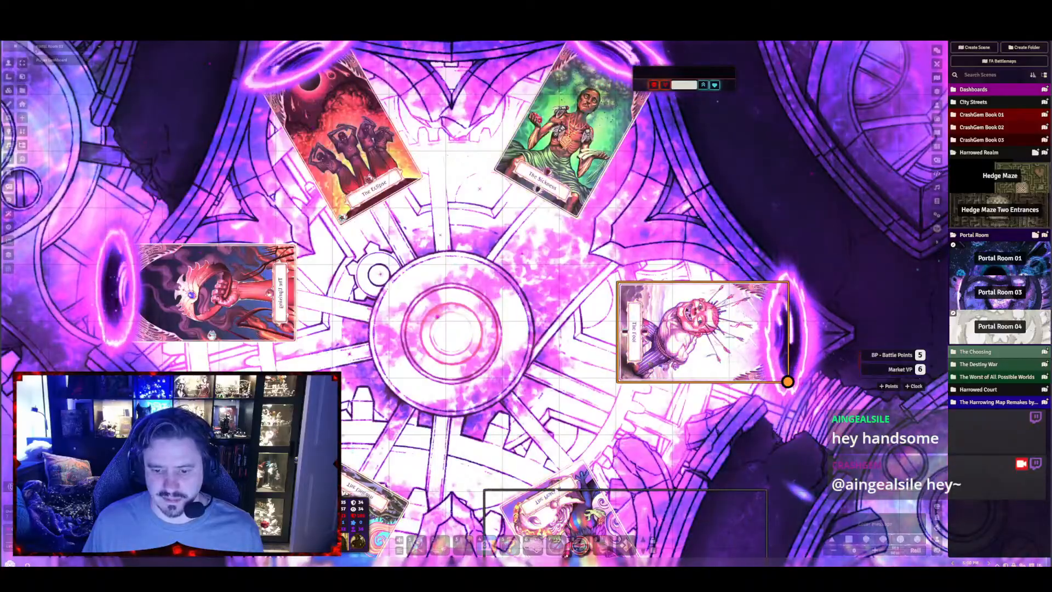
Flip the Peacock, southwest and Uprising card tiles around the central portal platform so their titles read correctly
left_click(553, 509)
key("h")
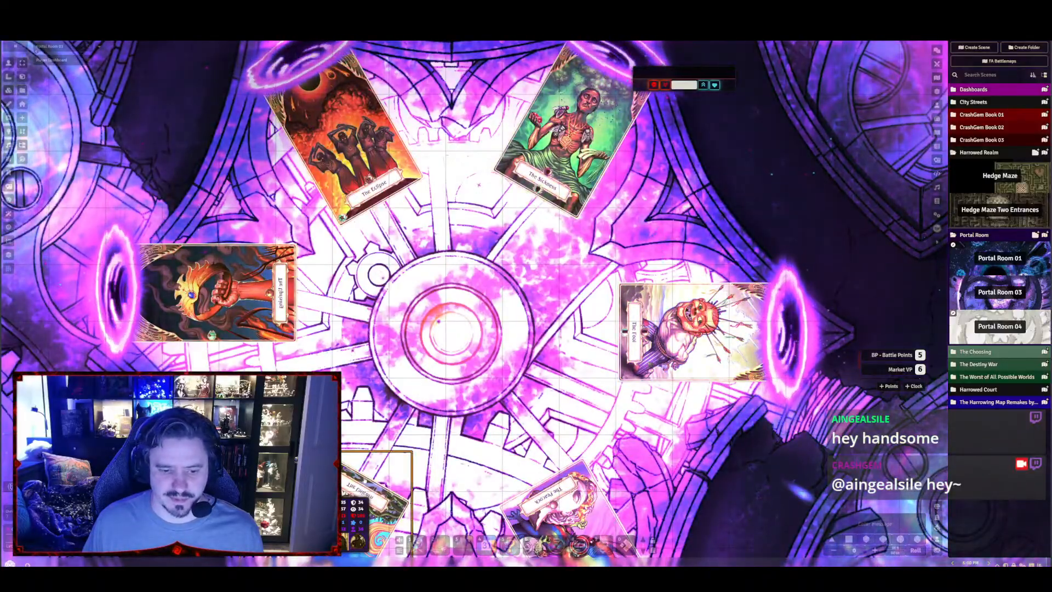
left_click(219, 293)
key("h")
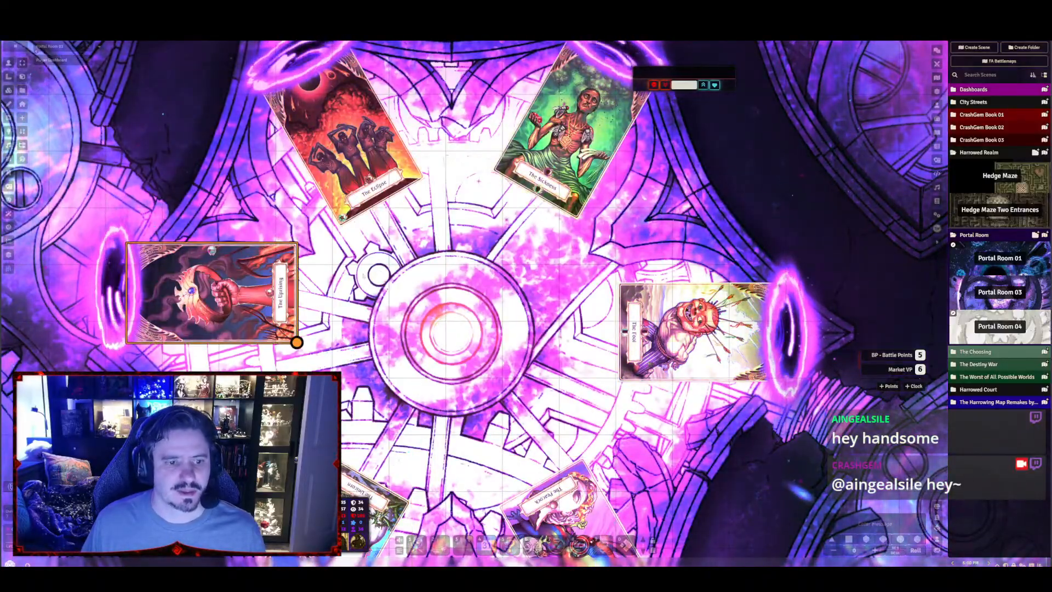
Check the orientation of all six card tiles and the overall look of the portal room
left_click(363, 277)
scroll(363, 276, "down", 8)
right_click(458, 274)
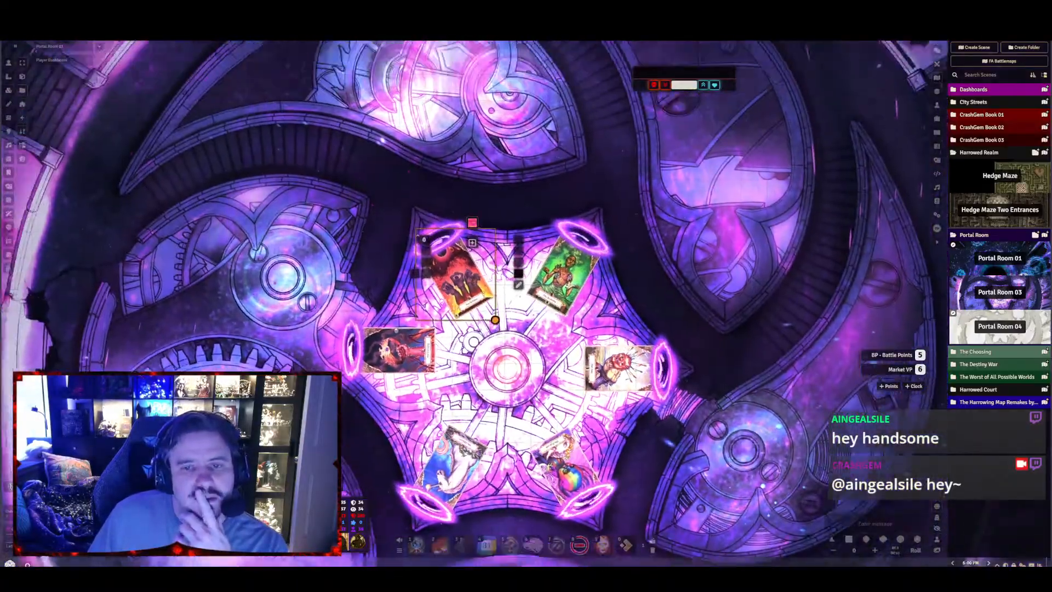
left_click_drag(458, 274, 383, 349)
left_click(416, 285)
scroll(476, 304, "down", 10)
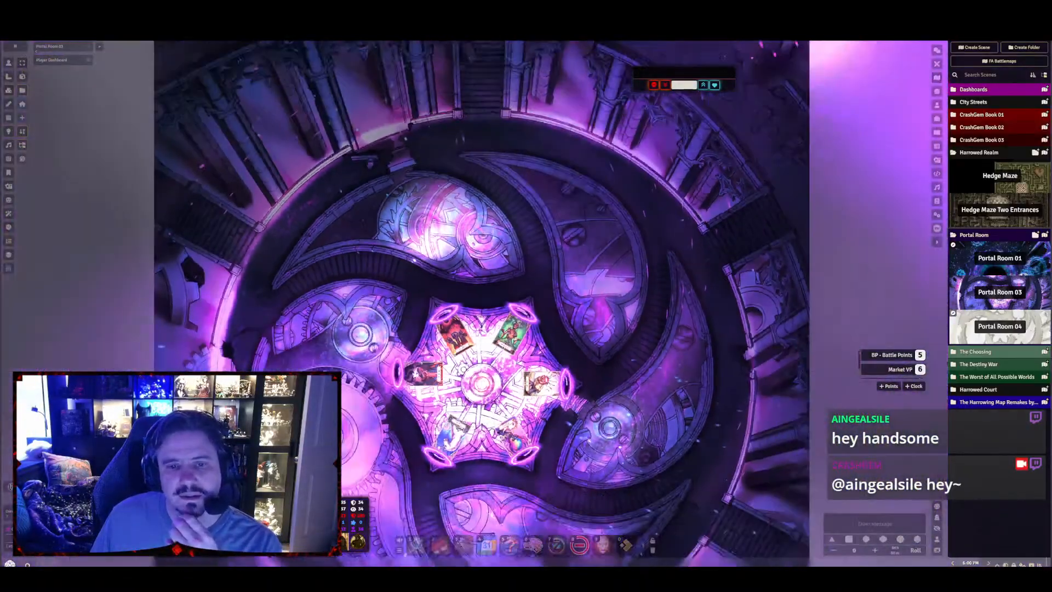
left_click_drag(476, 303, 422, 207)
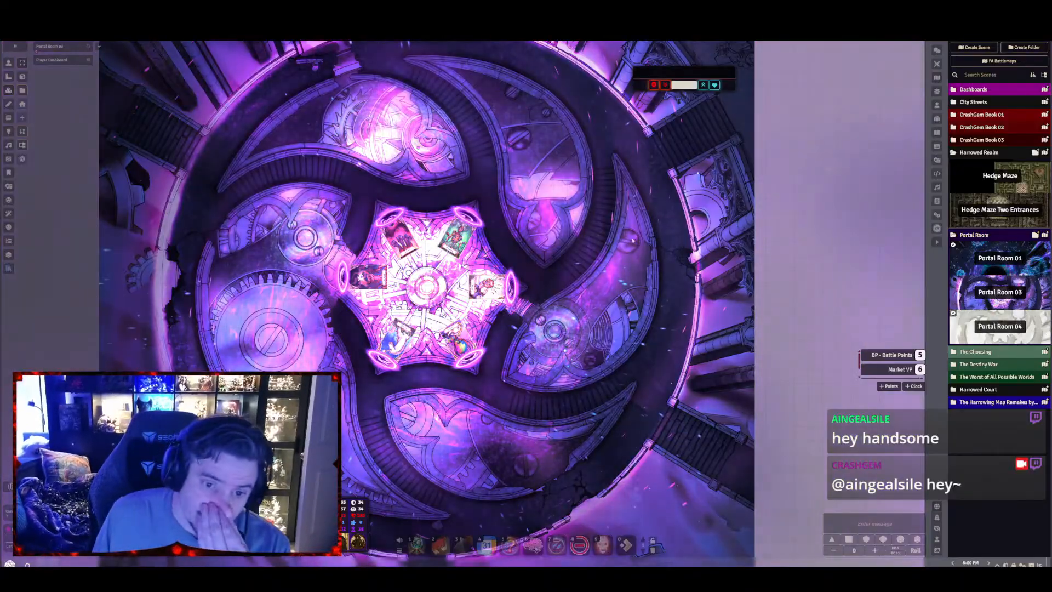
scroll(445, 157, "up", 3)
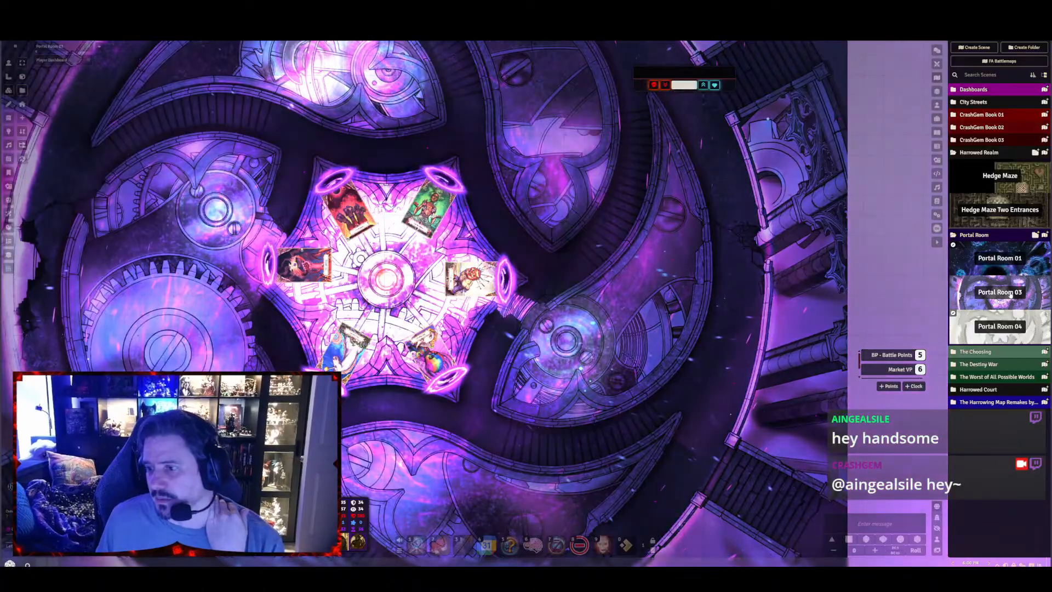
Expand the CrashGem Book 02 folder and view the Hell's Gate scene
left_click(986, 128)
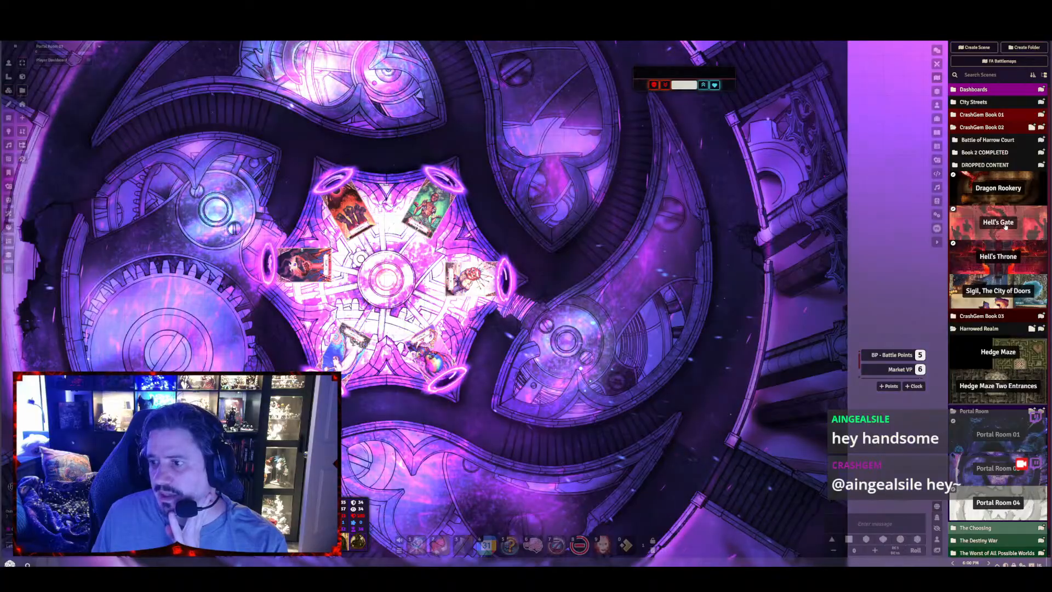
left_click(1005, 226)
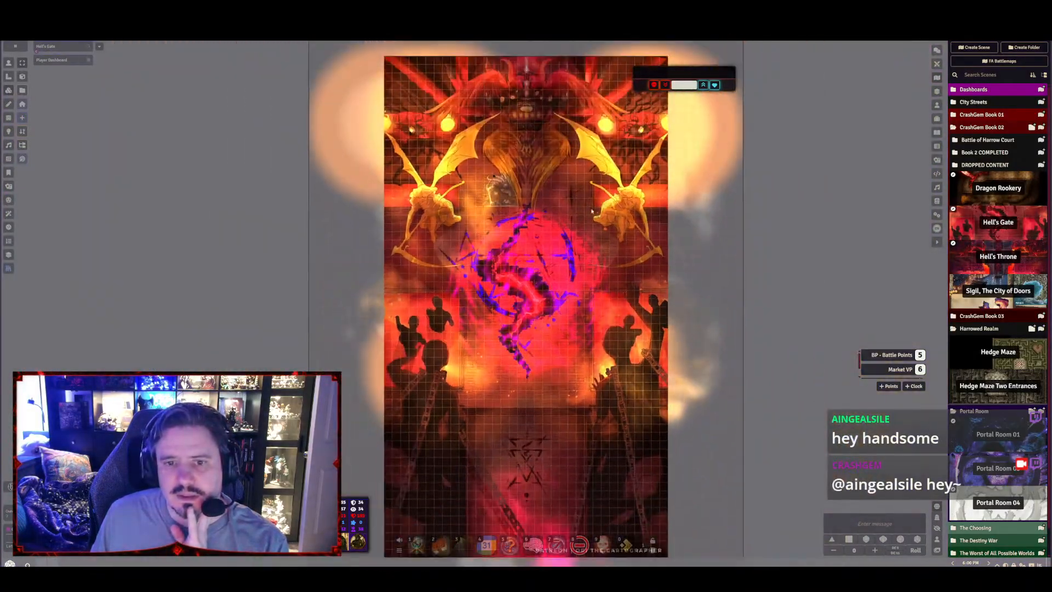
scroll(593, 212, "up", 3)
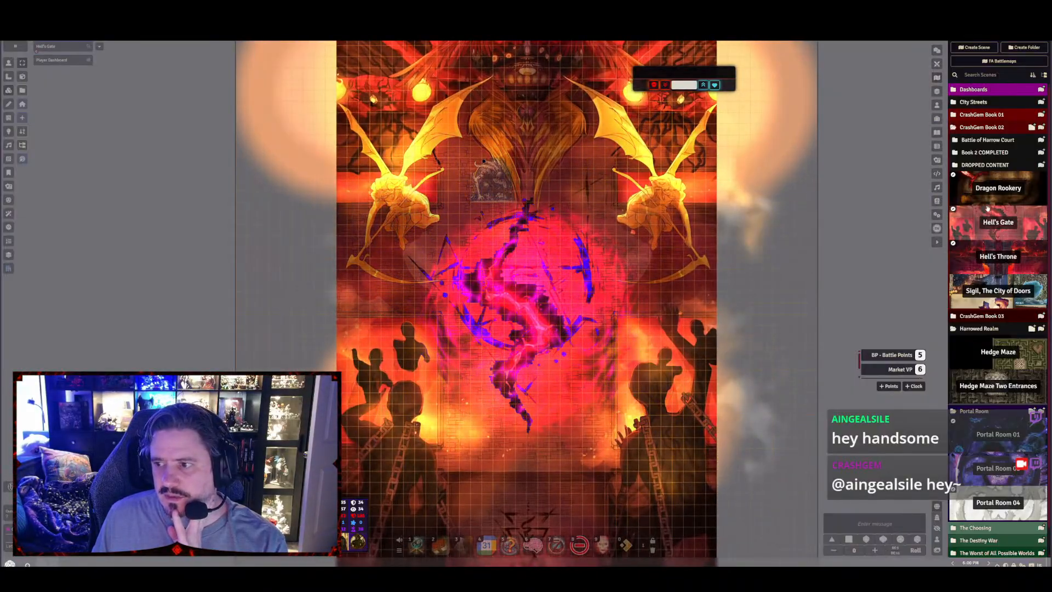
Collapse the CrashGem Book 02 folder and view The Sickness and Robot Apocalypse scenes in CrashGem Book 03
left_click(990, 316)
scroll(998, 346, "down", 2)
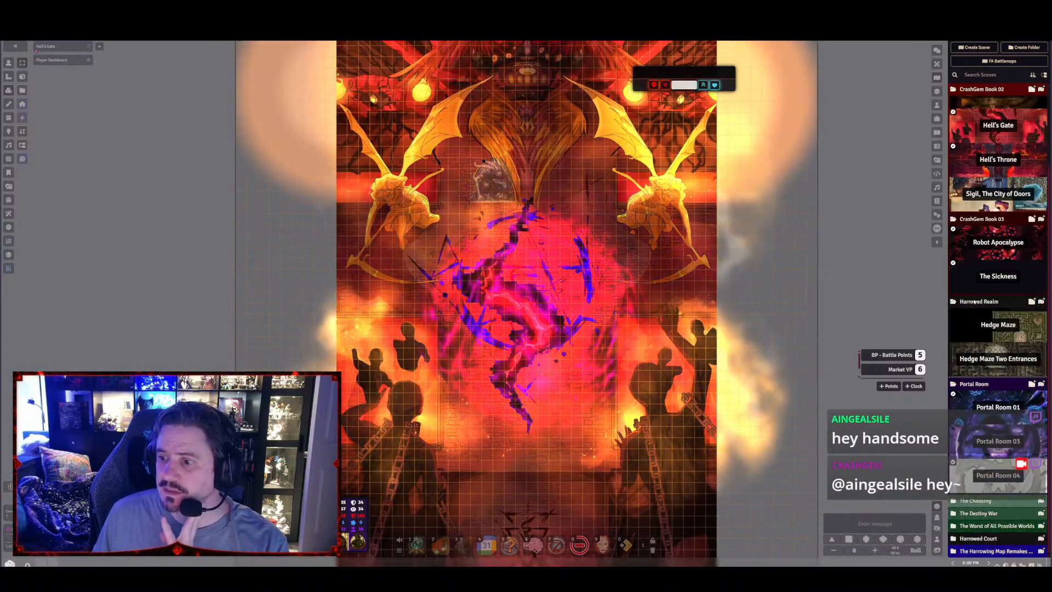
scroll(967, 136, "up", 3)
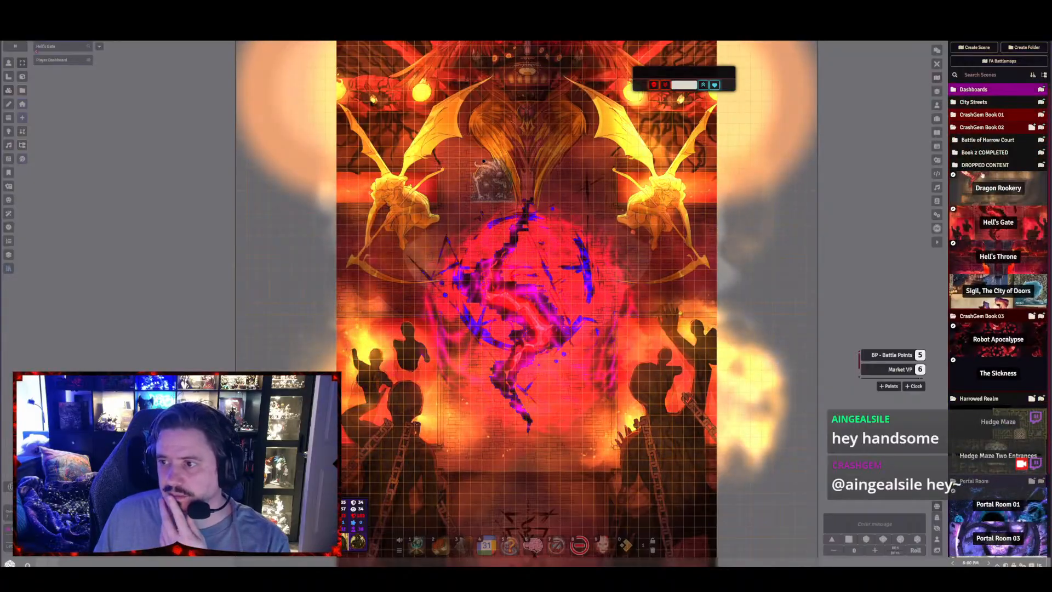
left_click(981, 127)
left_click(975, 140)
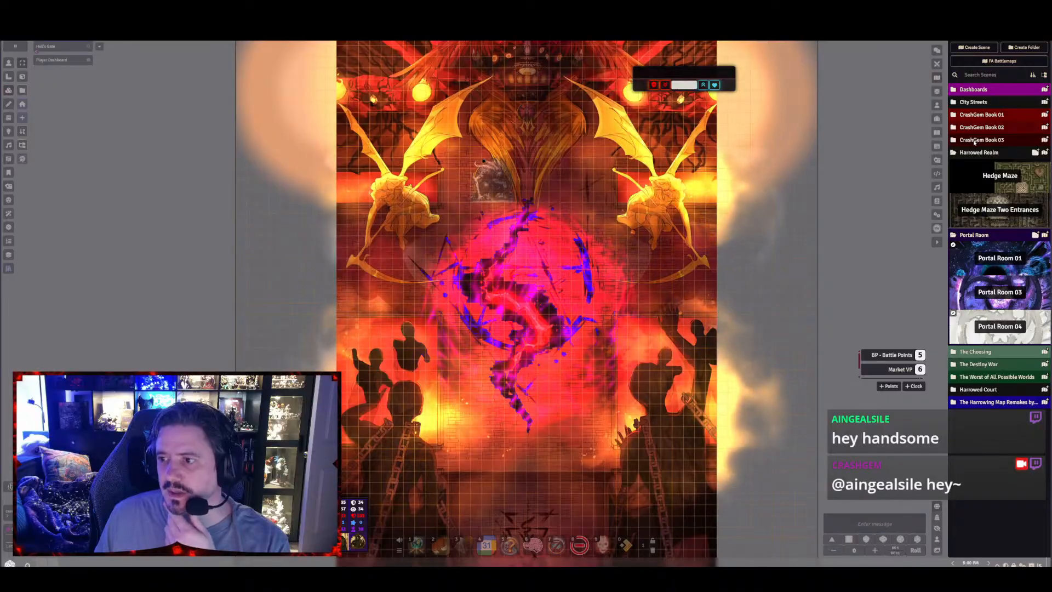
left_click(978, 141)
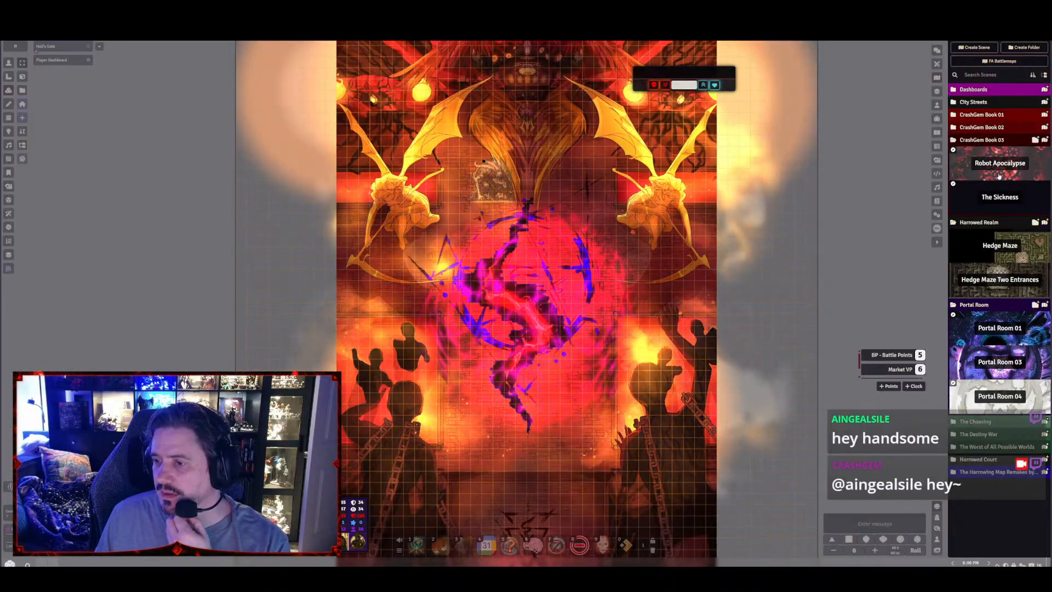
left_click(1001, 199)
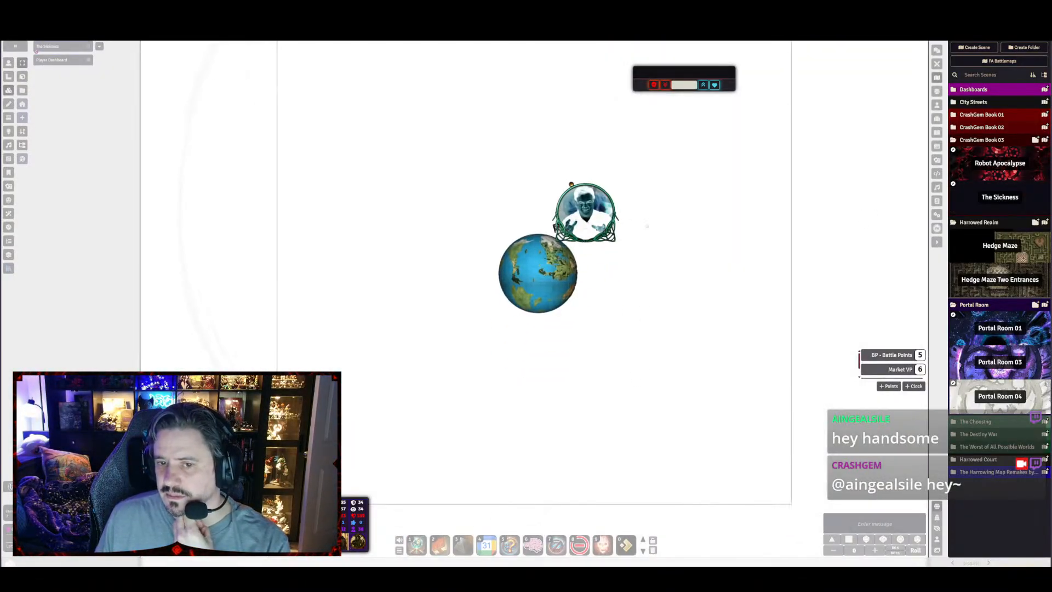
left_click(999, 166)
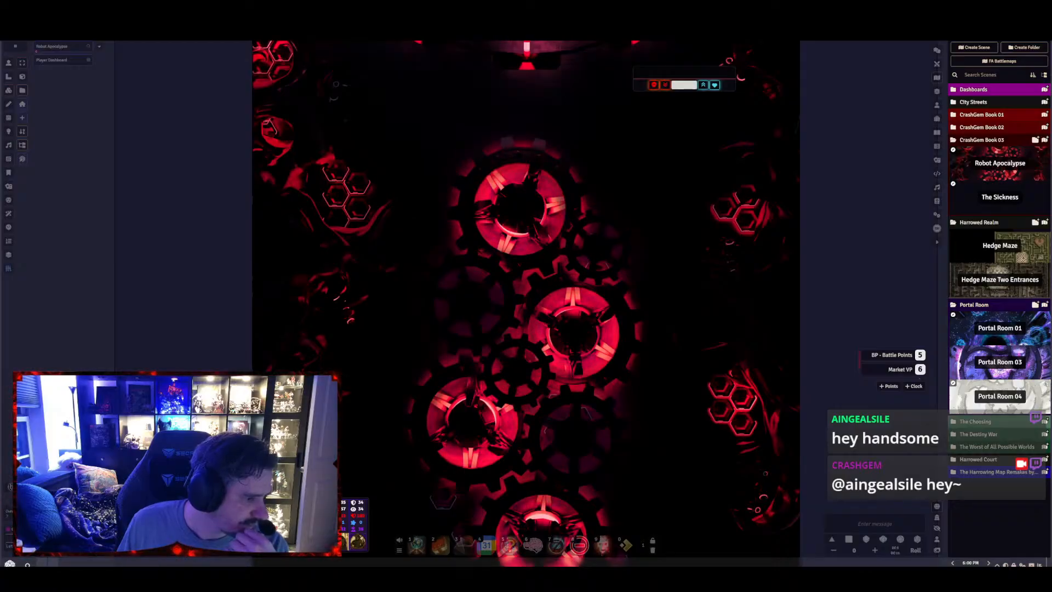
Switch to the full-screen Pinterest browser and look through the related forest and swamp battle map pins
key("alt+Tab")
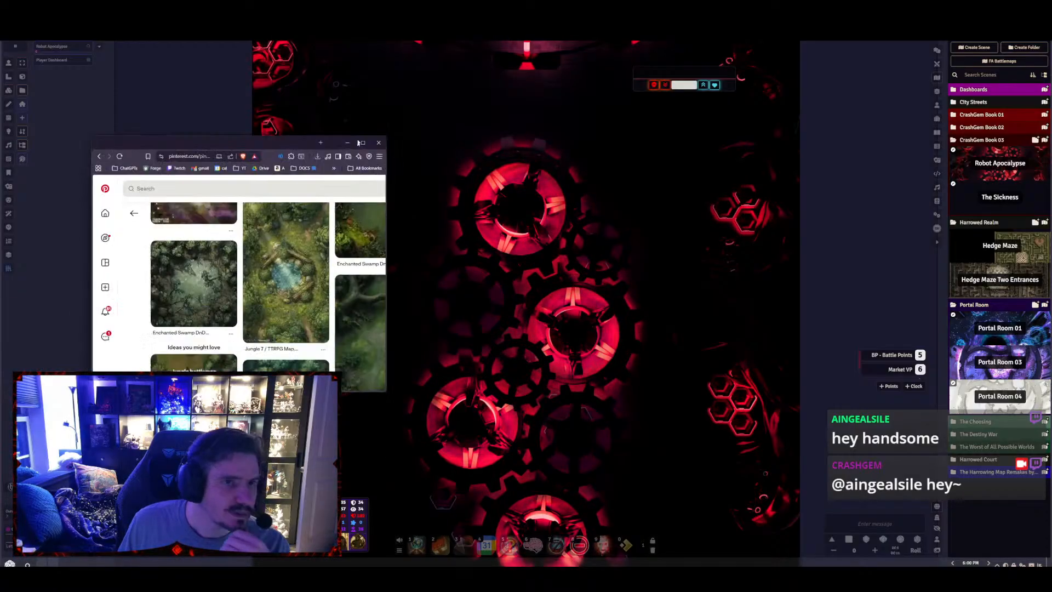
key("F11")
scroll(535, 201, "down", 1)
scroll(535, 219, "down", 4)
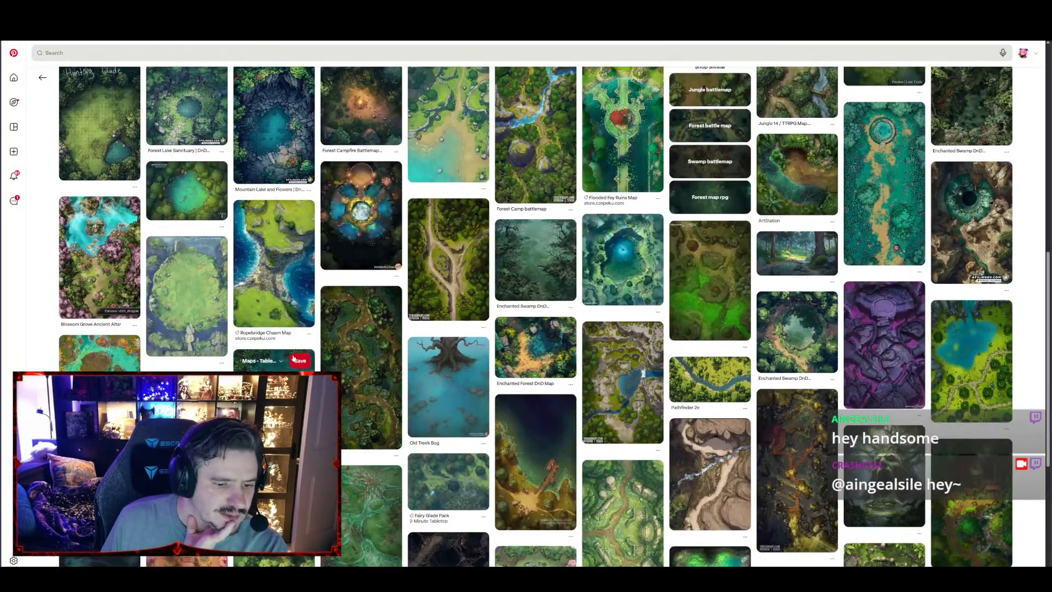
scroll(303, 366, "down", 3)
scroll(118, 290, "up", 4)
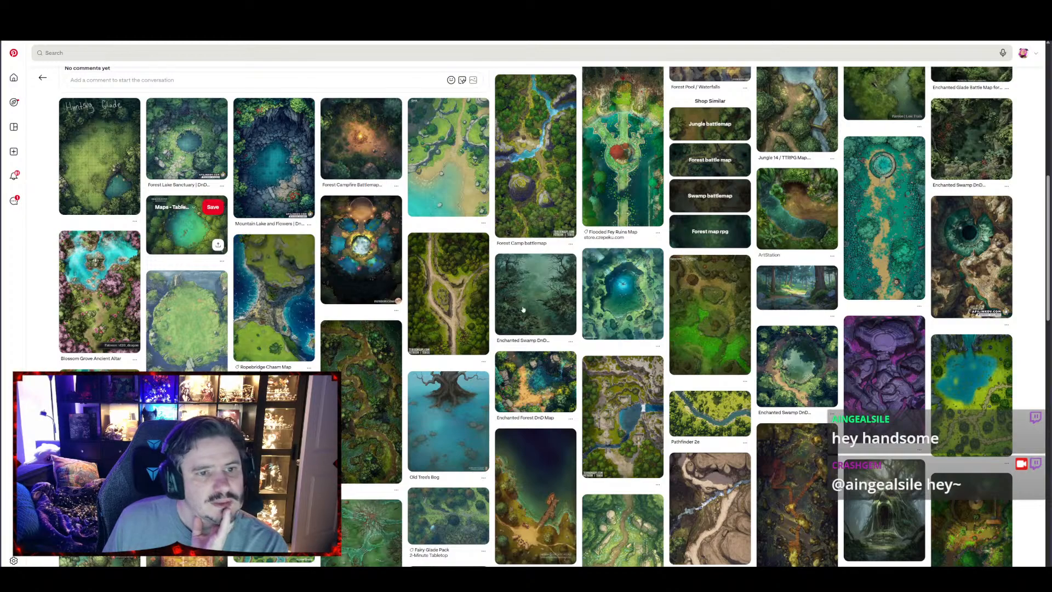
scroll(523, 309, "down", 5)
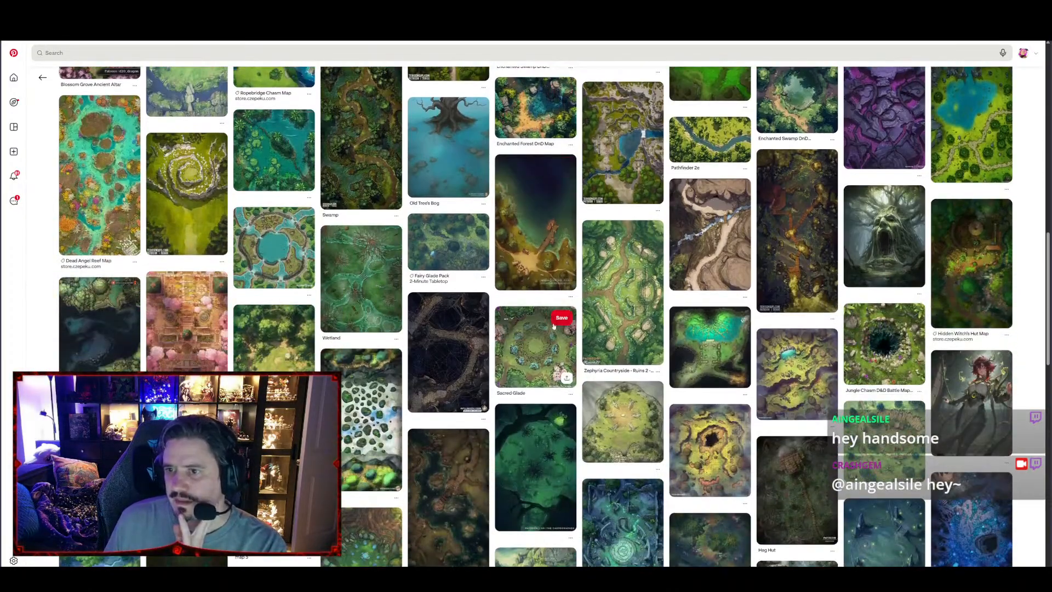
scroll(554, 325, "down", 5)
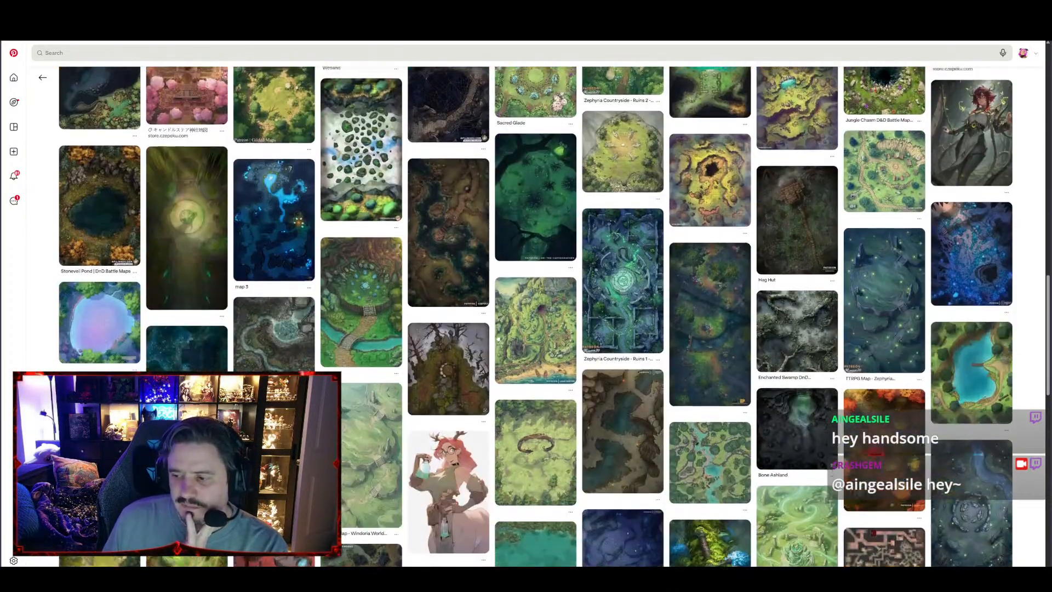
scroll(548, 318, "down", 5)
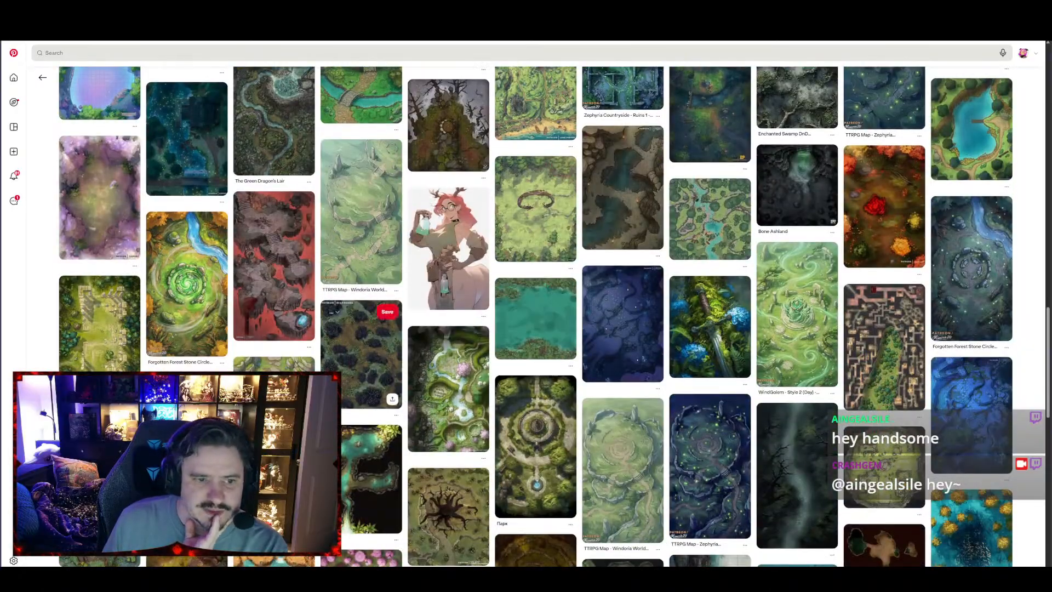
scroll(332, 295, "down", 5)
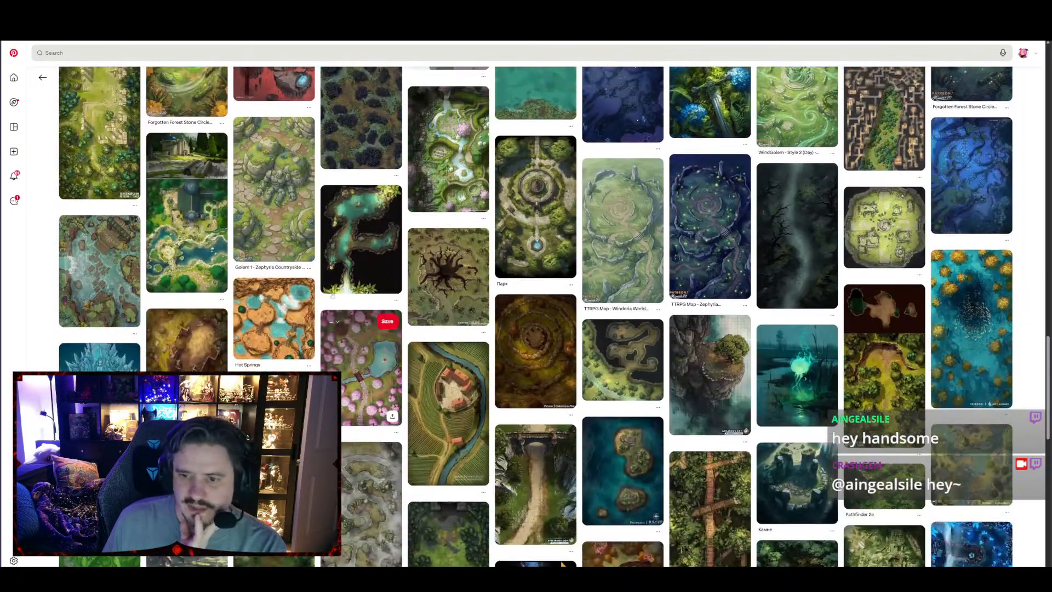
scroll(333, 295, "down", 7)
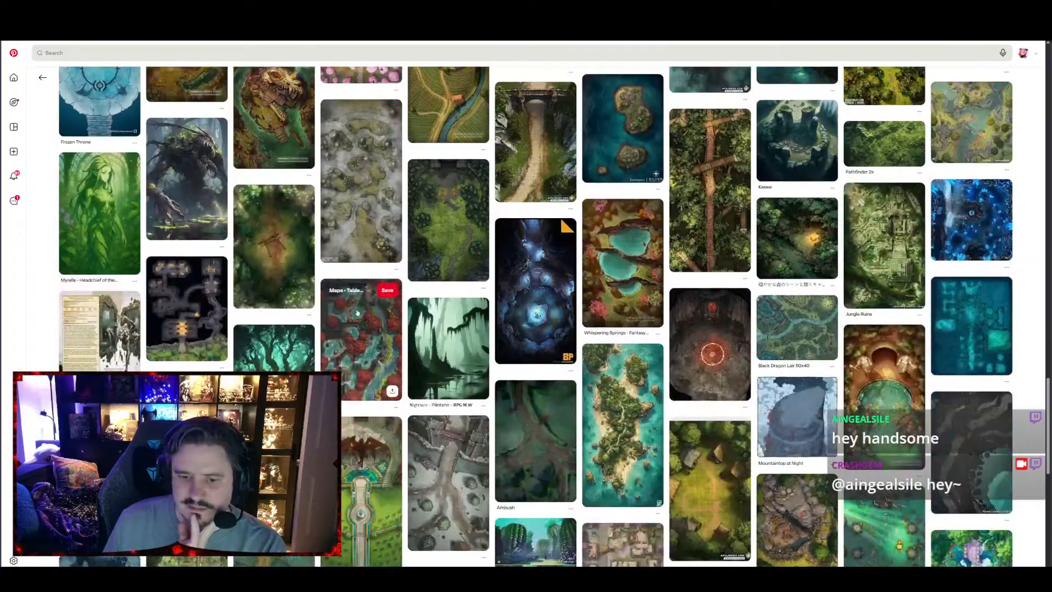
scroll(357, 312, "down", 9)
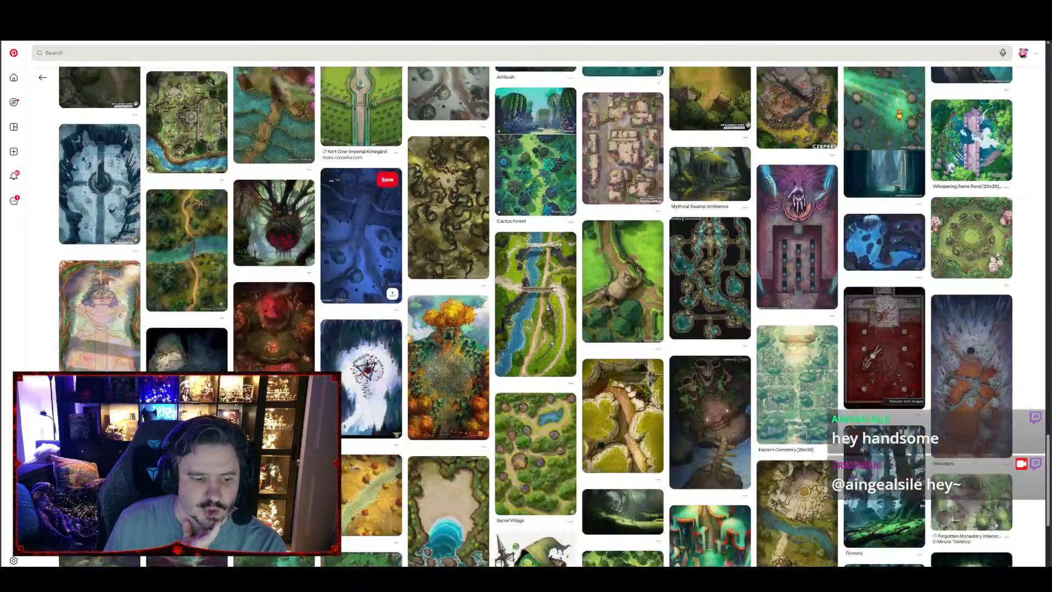
scroll(422, 348, "down", 3)
scroll(426, 345, "down", 15)
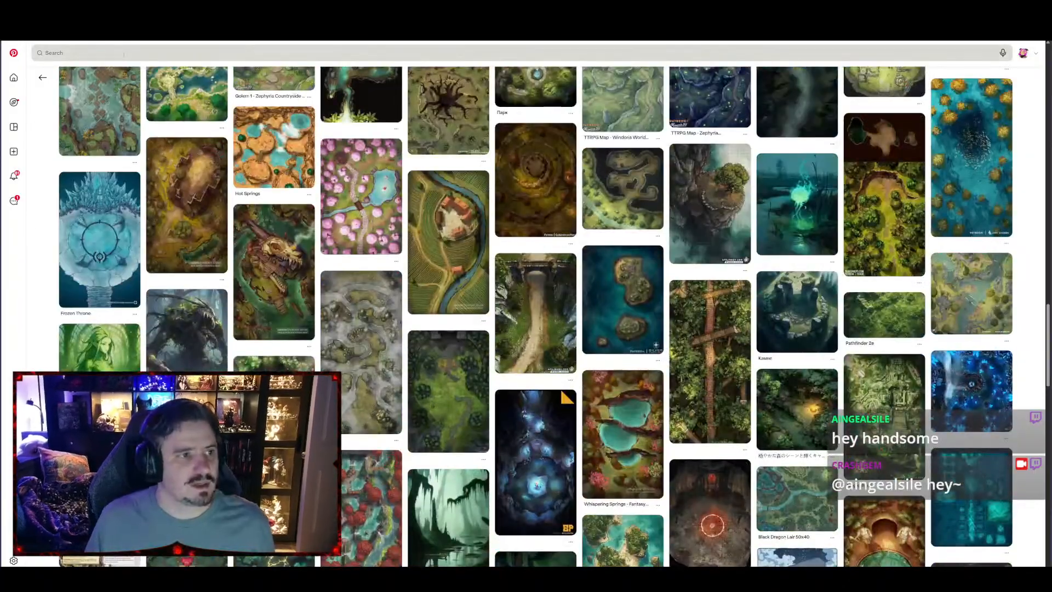
Search Pinterest for "forest shore vtt map"
left_click(123, 54)
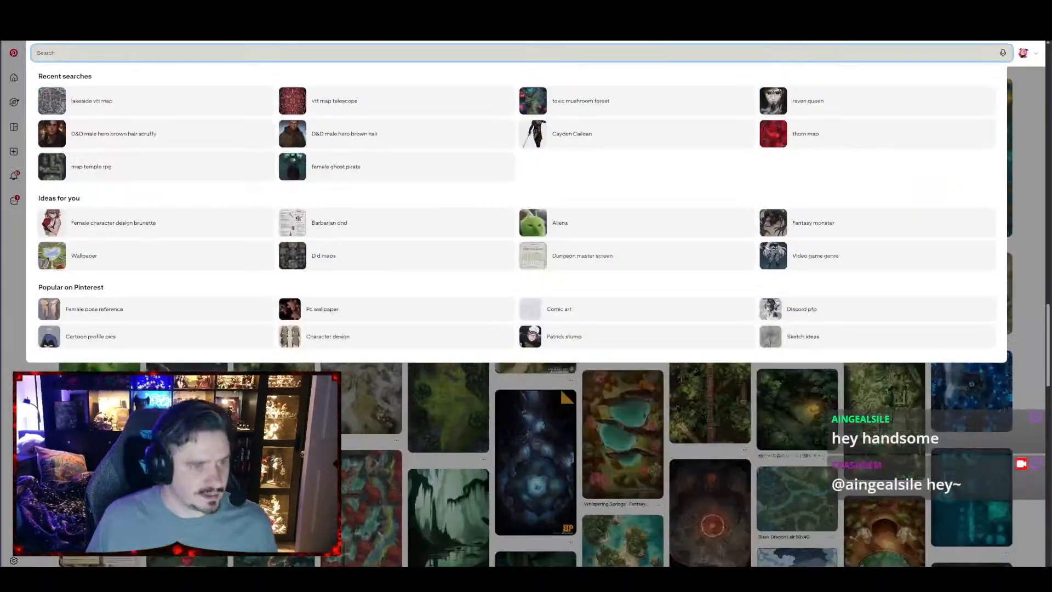
type("forest shore")
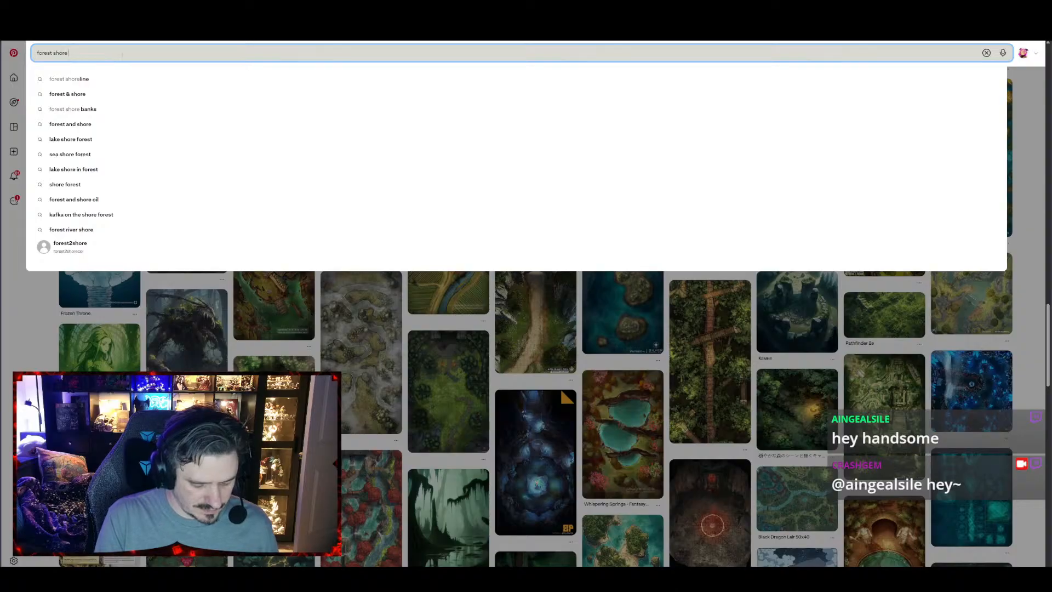
type(" vtt")
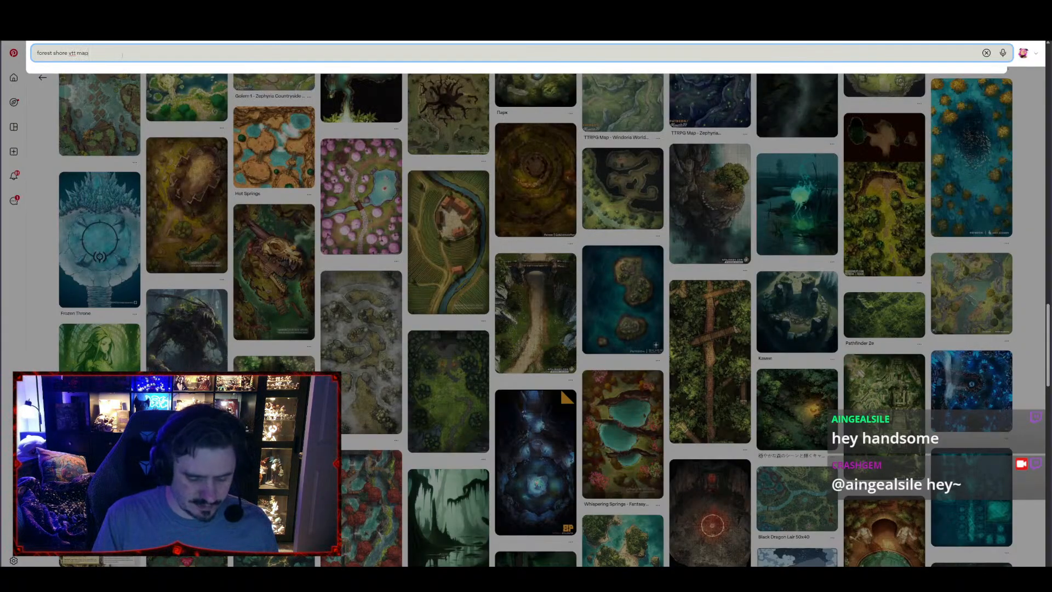
type(" map")
key("Return")
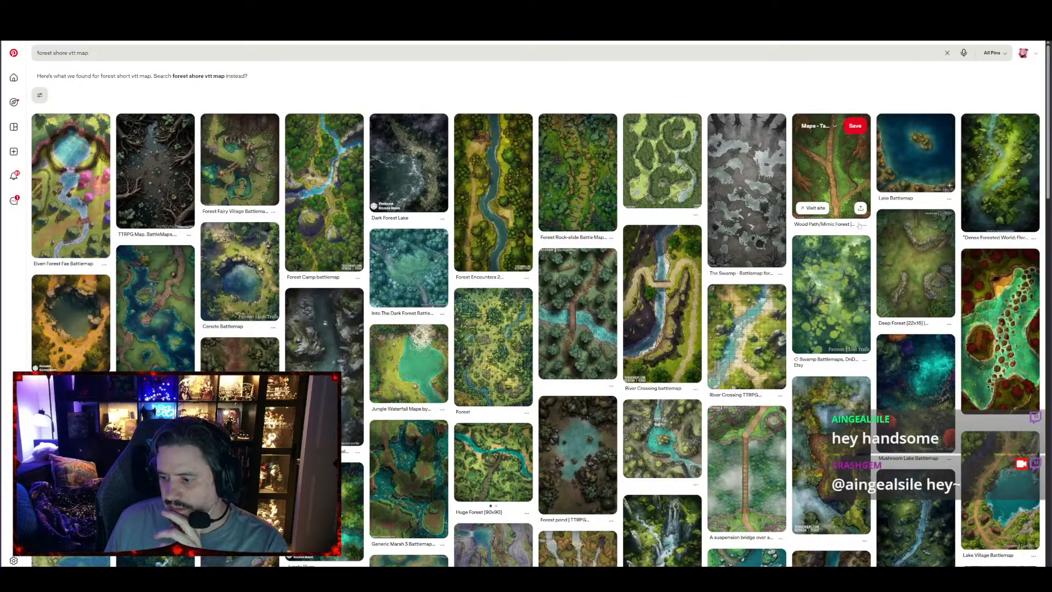
Look through the search results for a battle map that combines forest with a lake or sea shore
scroll(1005, 492, "down", 4)
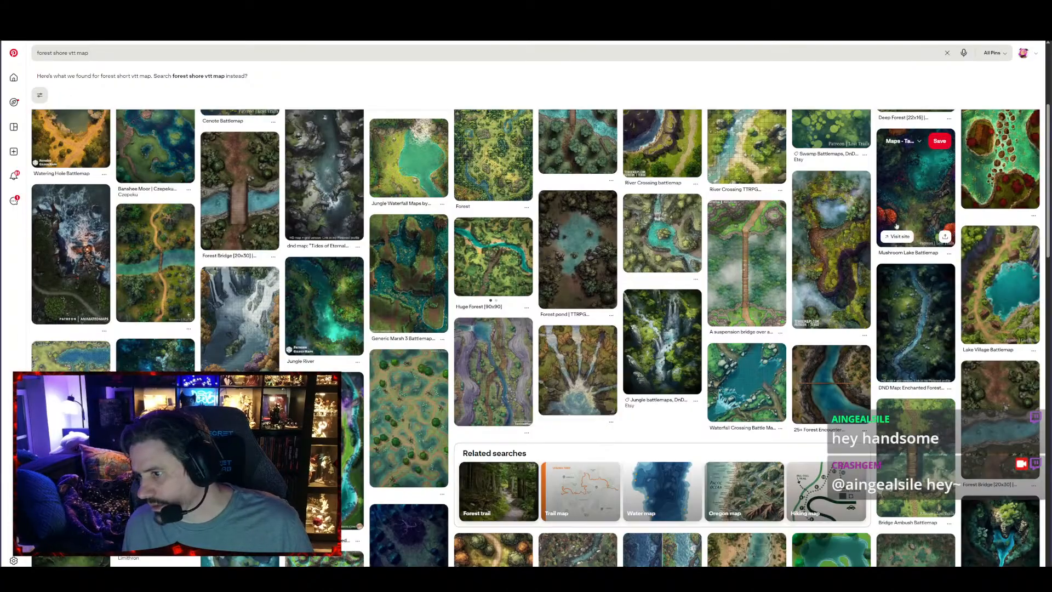
scroll(574, 307, "down", 3)
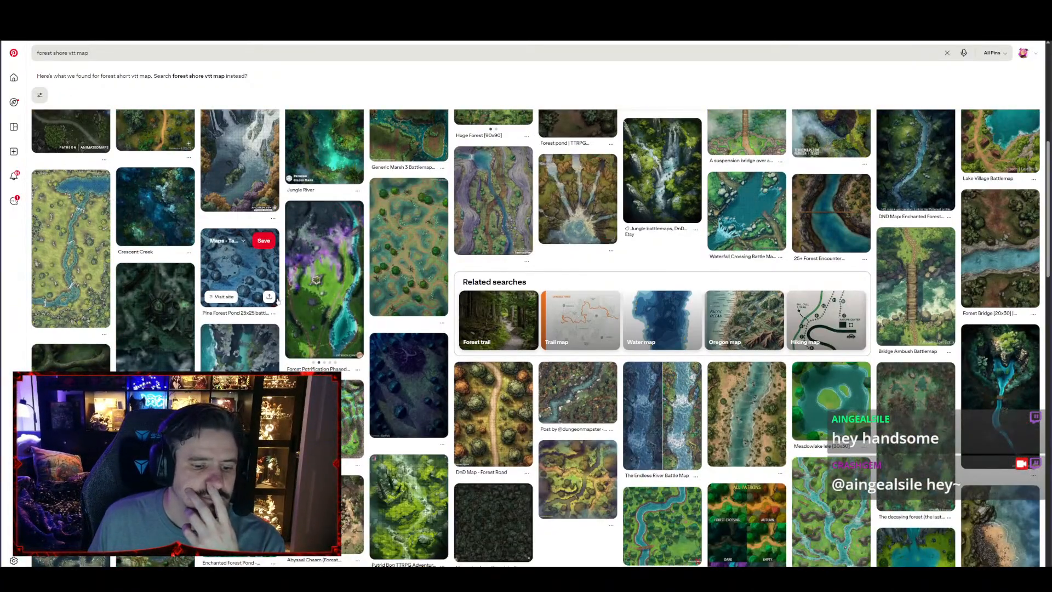
scroll(279, 302, "down", 3)
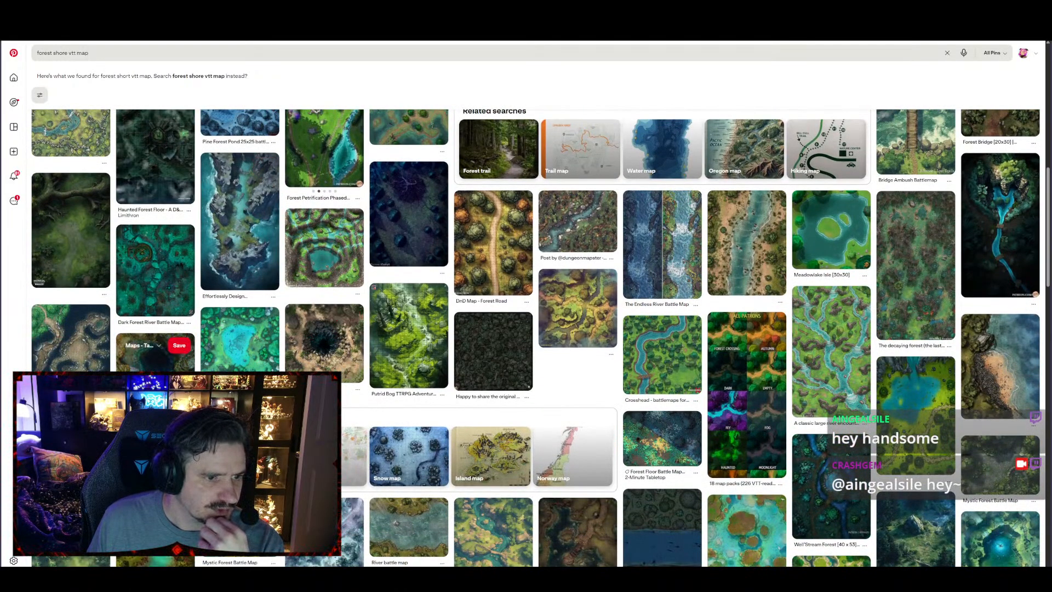
scroll(239, 285, "down", 6)
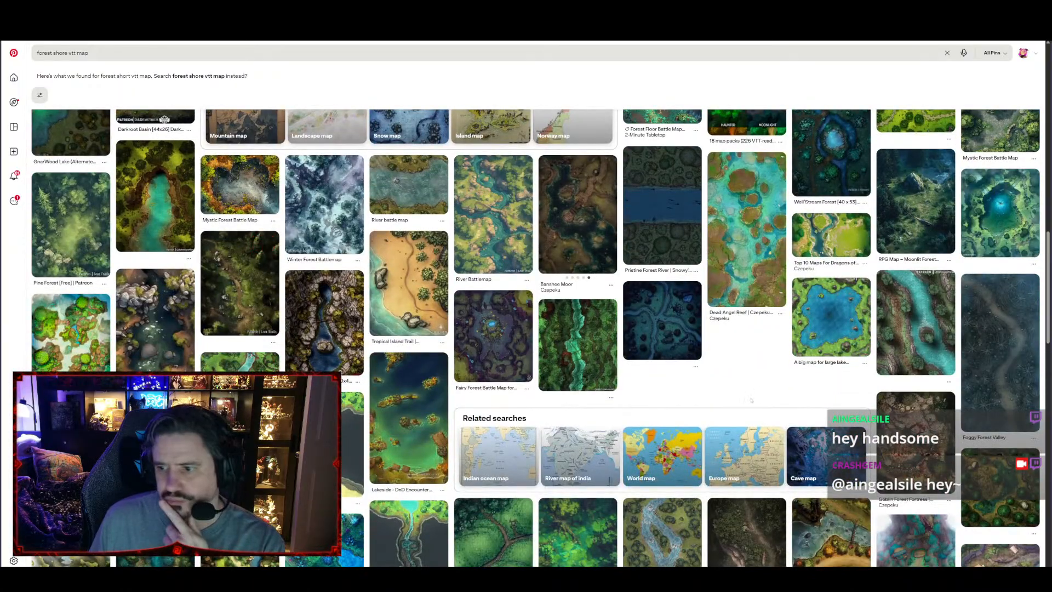
scroll(799, 388, "down", 7)
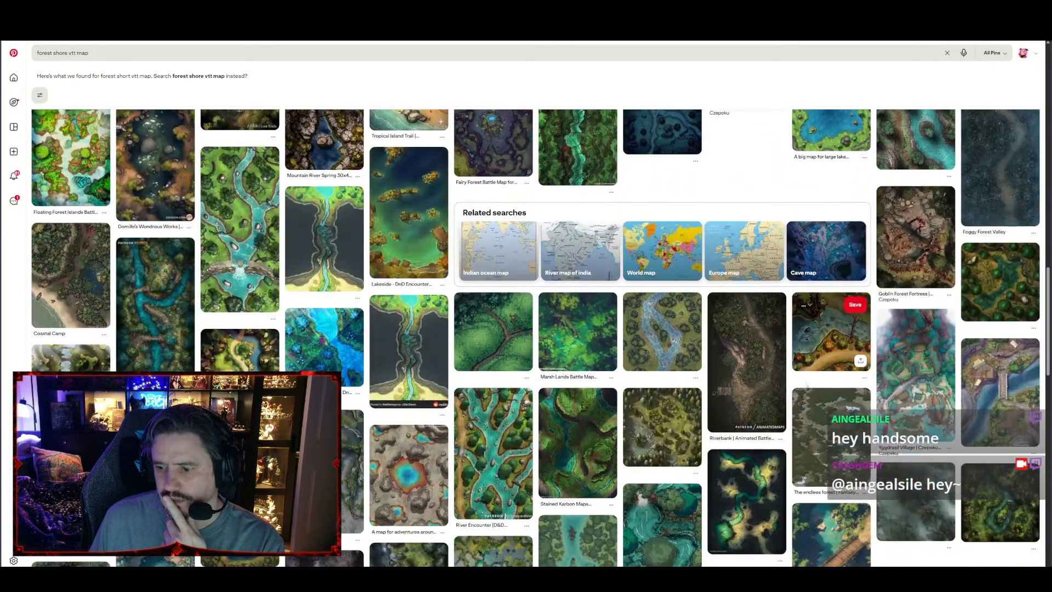
scroll(807, 387, "down", 2)
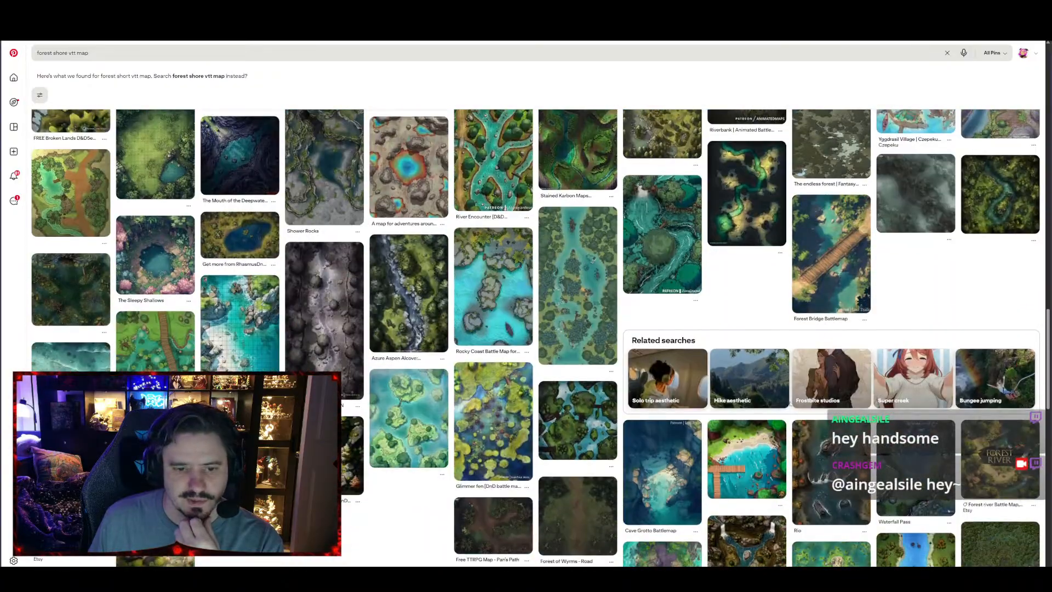
scroll(789, 395, "down", 1)
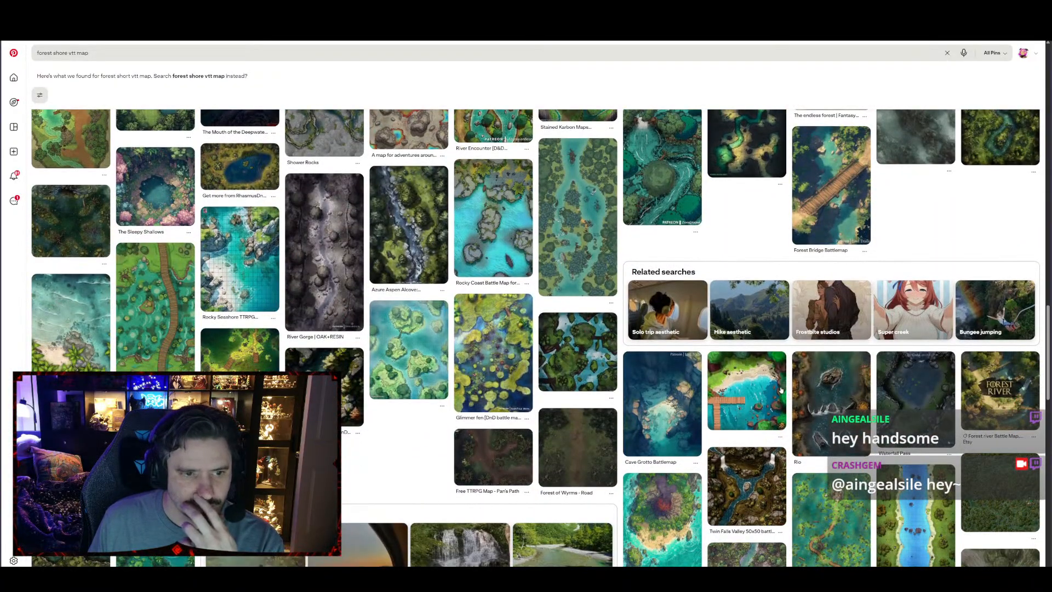
scroll(780, 389, "down", 1)
scroll(759, 381, "down", 4)
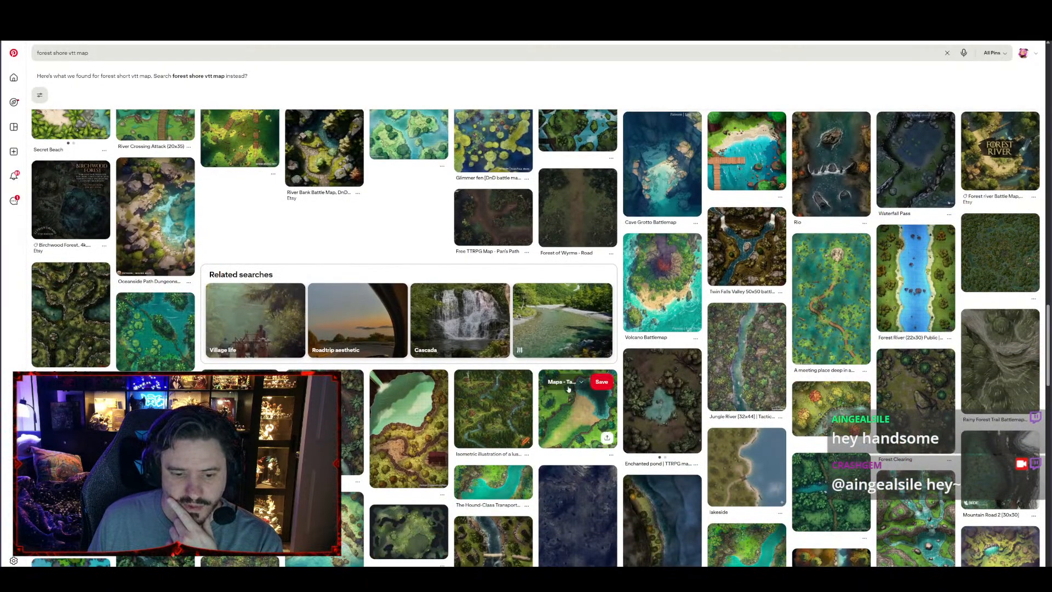
scroll(534, 386, "down", 3)
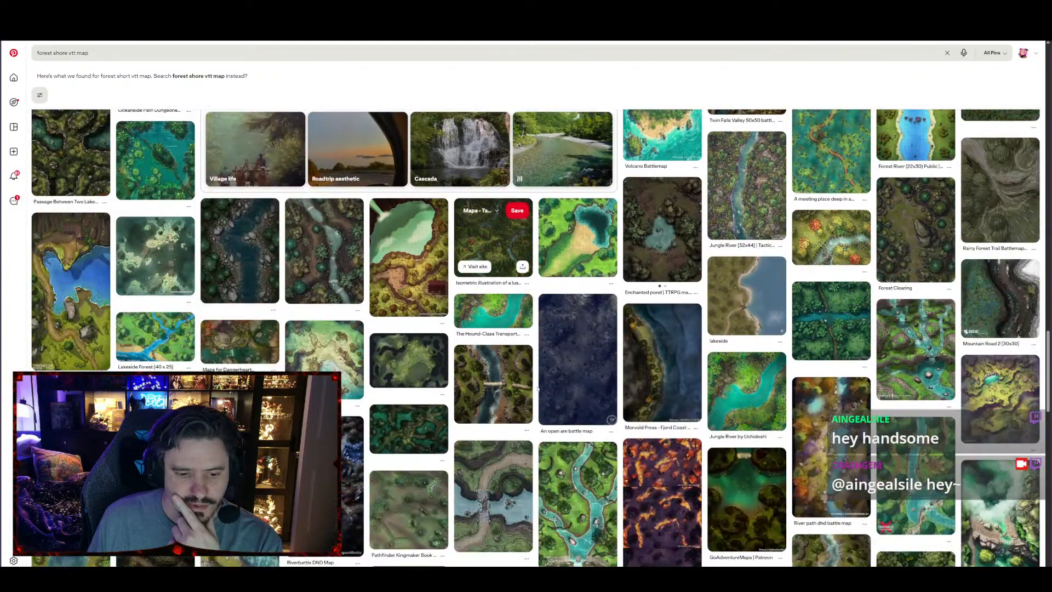
Open the "Shore map" pin with the sandy cove and look through its related battle map pins
left_click(346, 361)
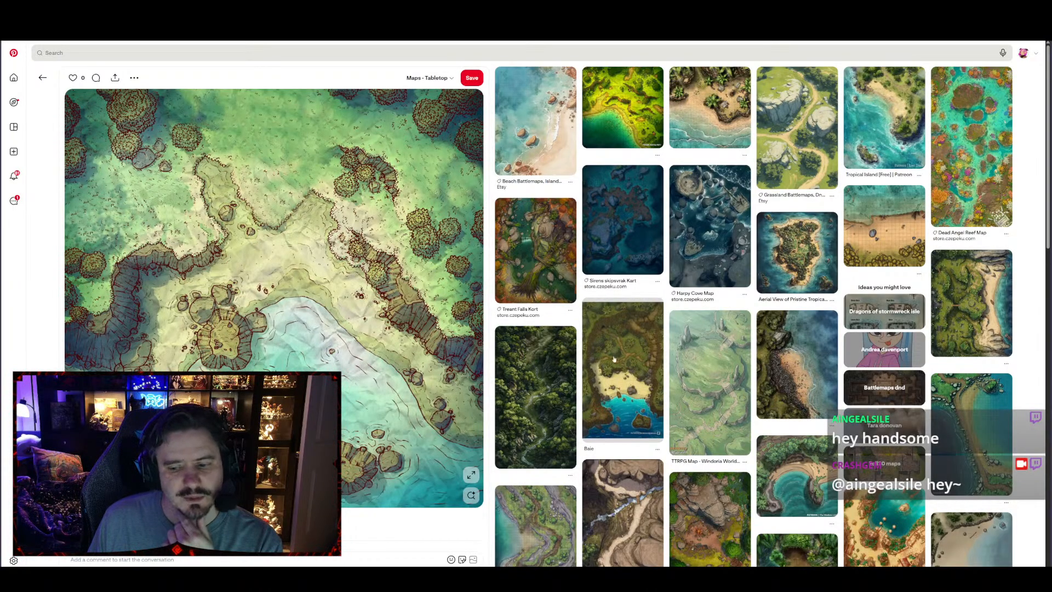
scroll(712, 384, "down", 3)
scroll(712, 385, "down", 4)
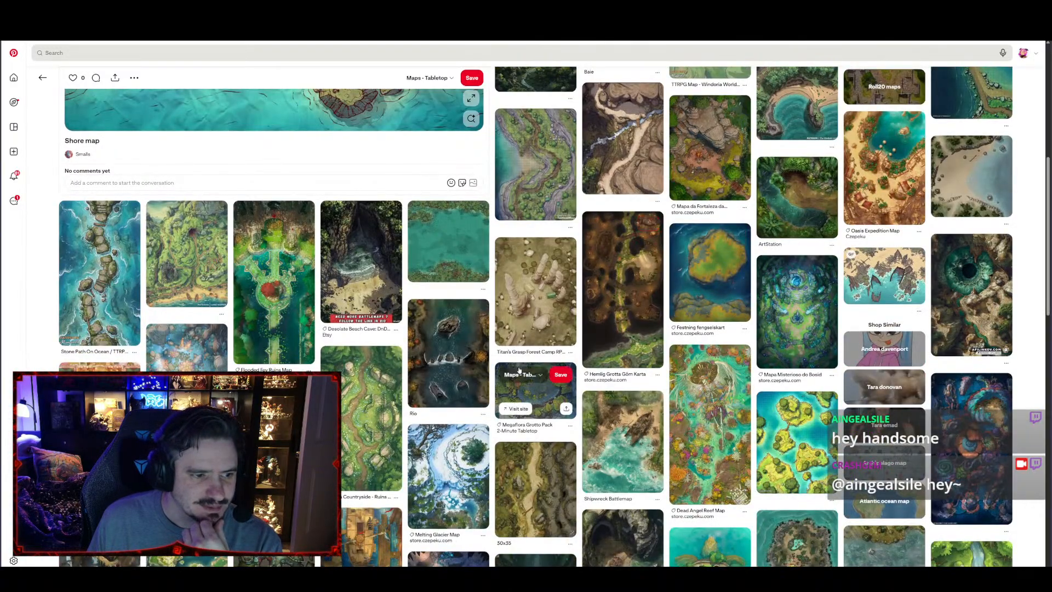
scroll(526, 383, "down", 1)
scroll(527, 387, "down", 6)
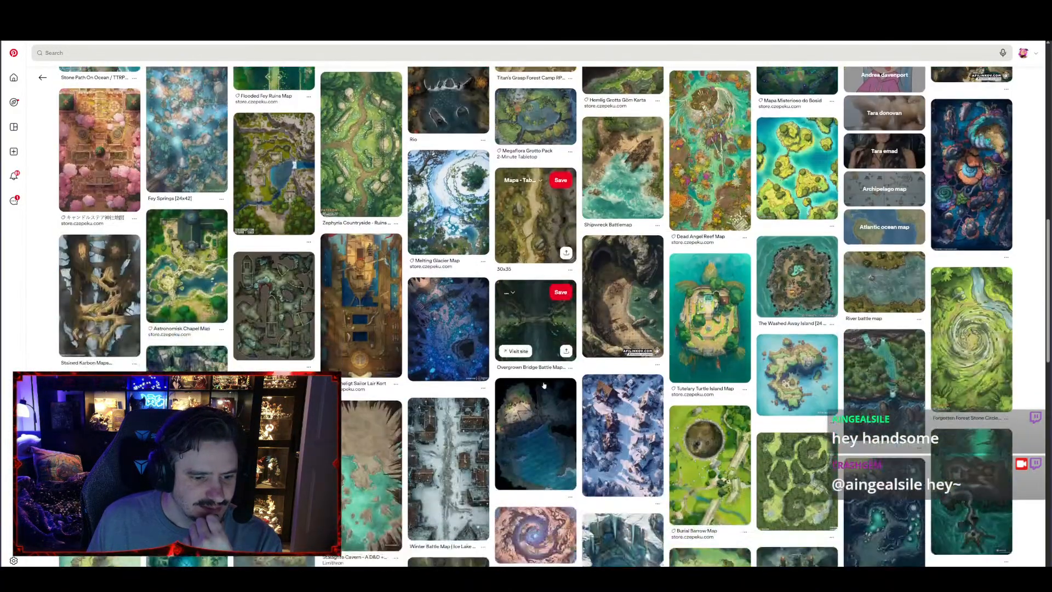
scroll(546, 392, "down", 4)
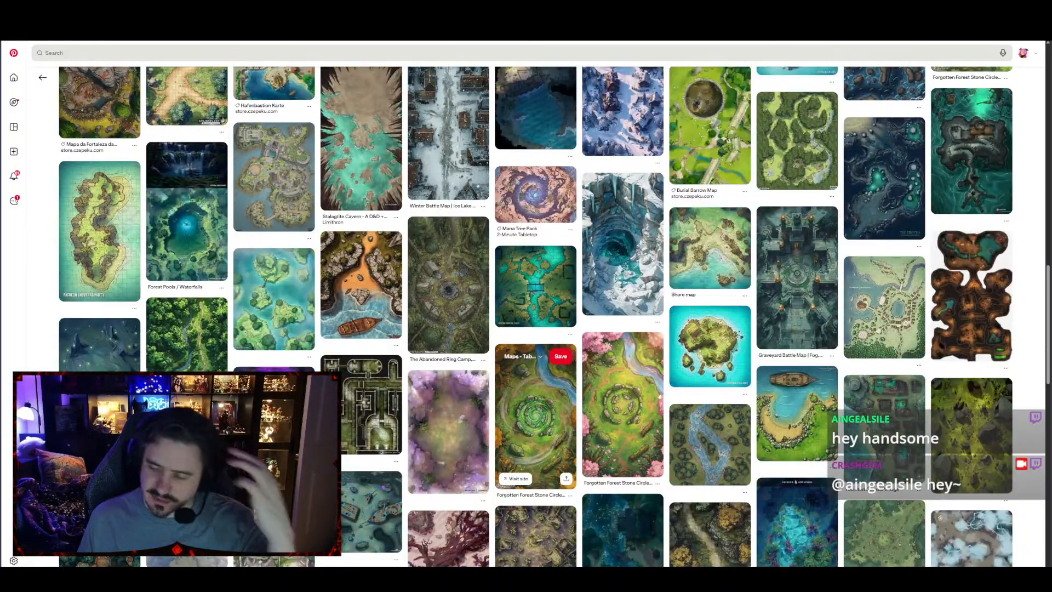
scroll(809, 382, "down", 5)
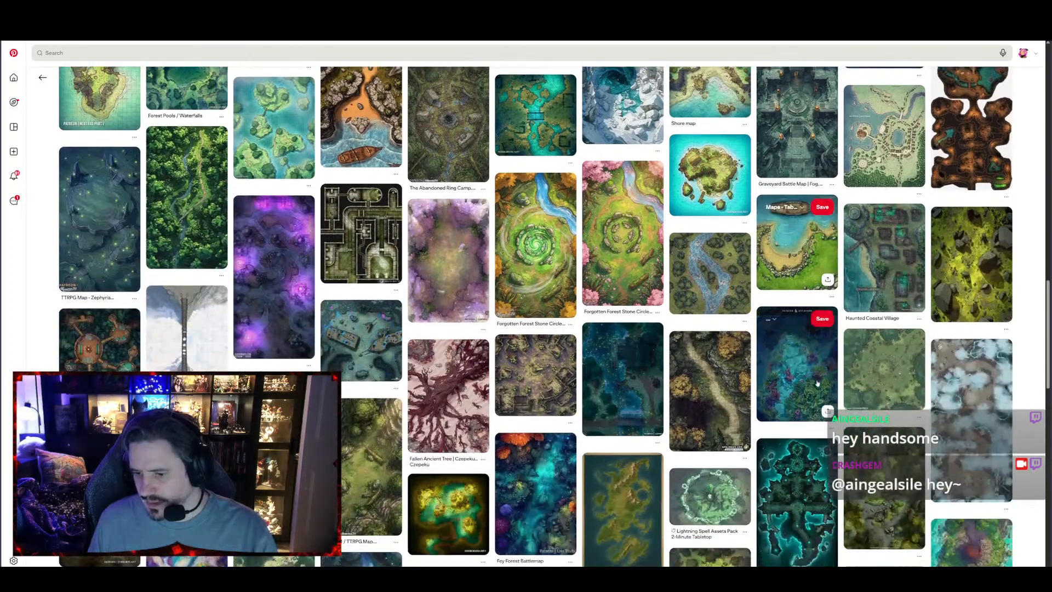
scroll(716, 360, "down", 5)
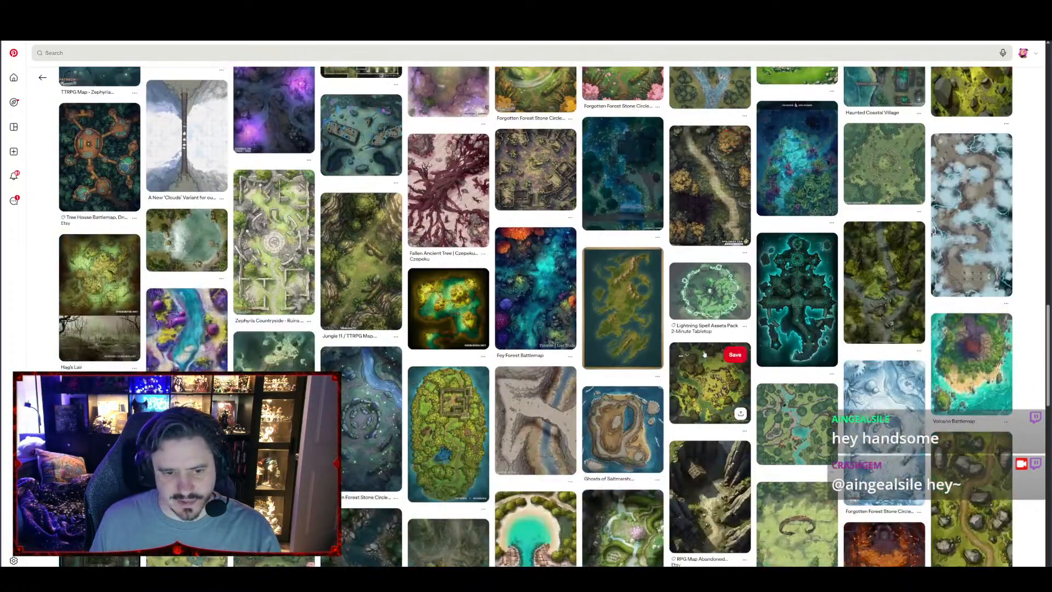
scroll(712, 342, "down", 3)
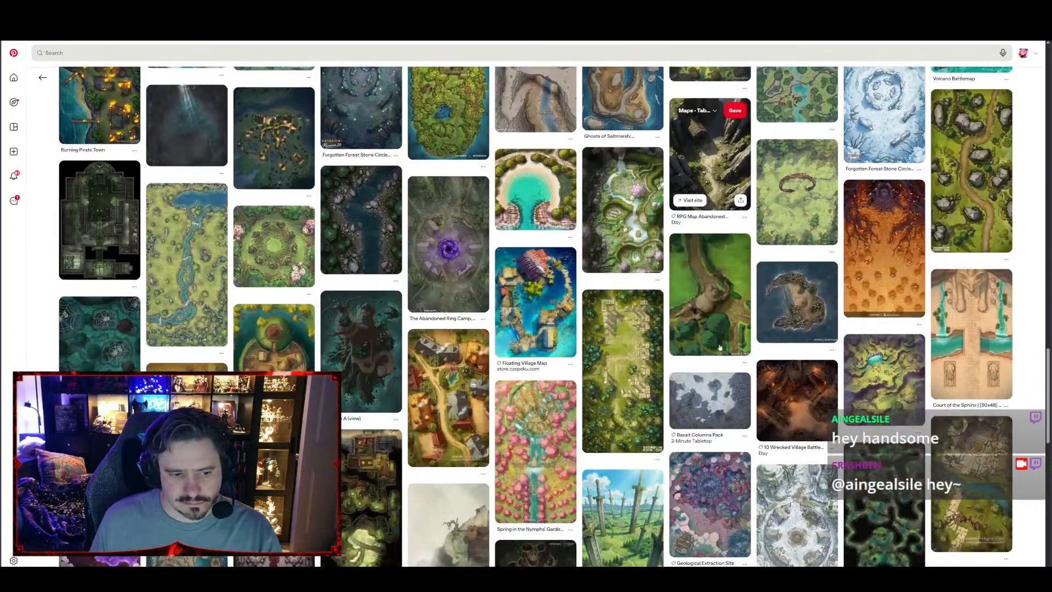
scroll(715, 345, "down", 7)
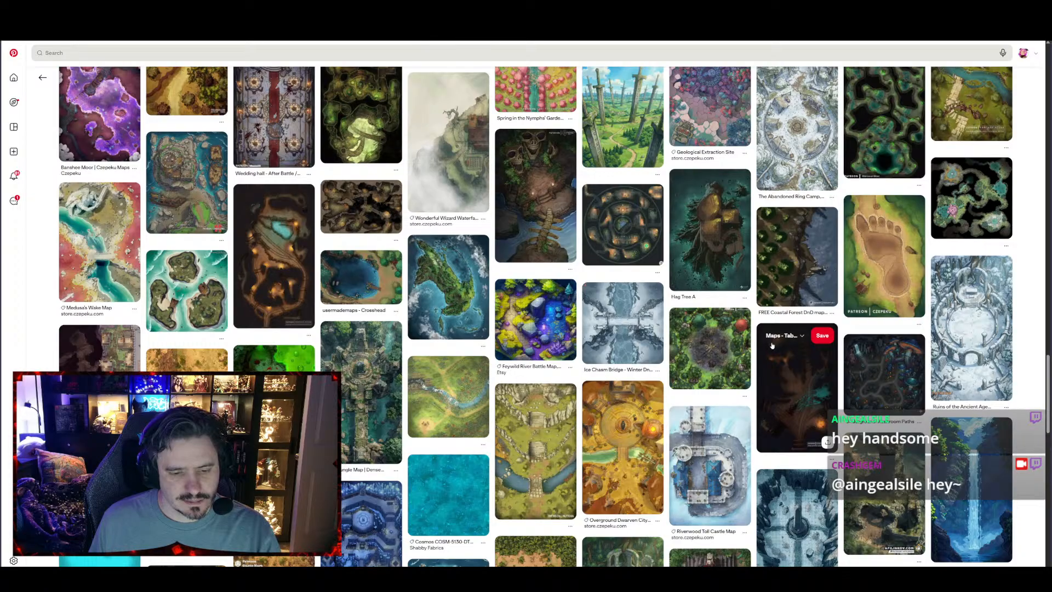
scroll(772, 345, "down", 3)
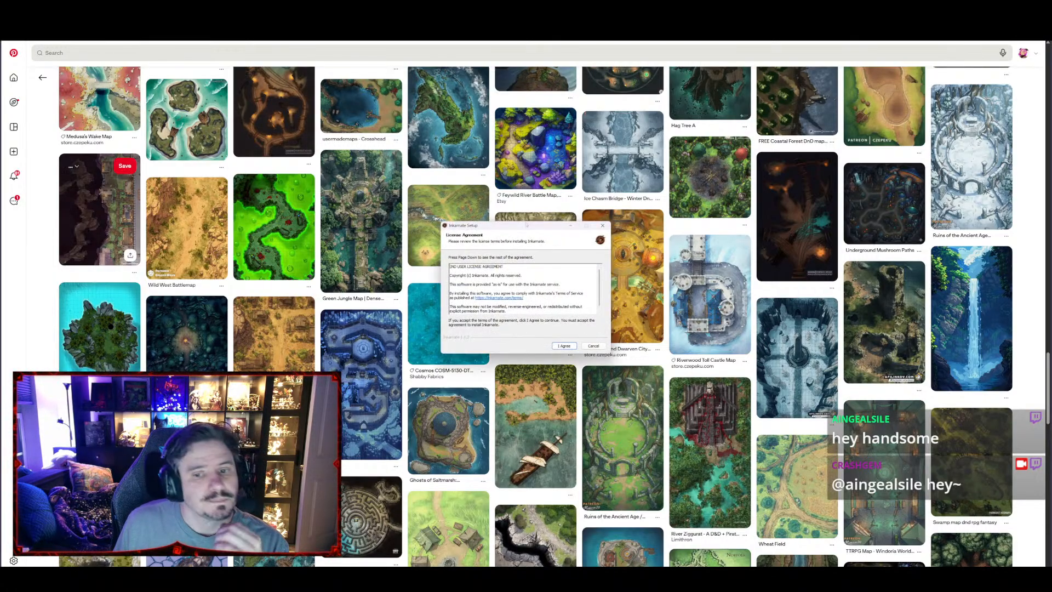
Move the Inkarnate setup and login windows to the other monitor, and switch this screen to the Inkarnate map library
left_click_drag(416, 225, 0, 204)
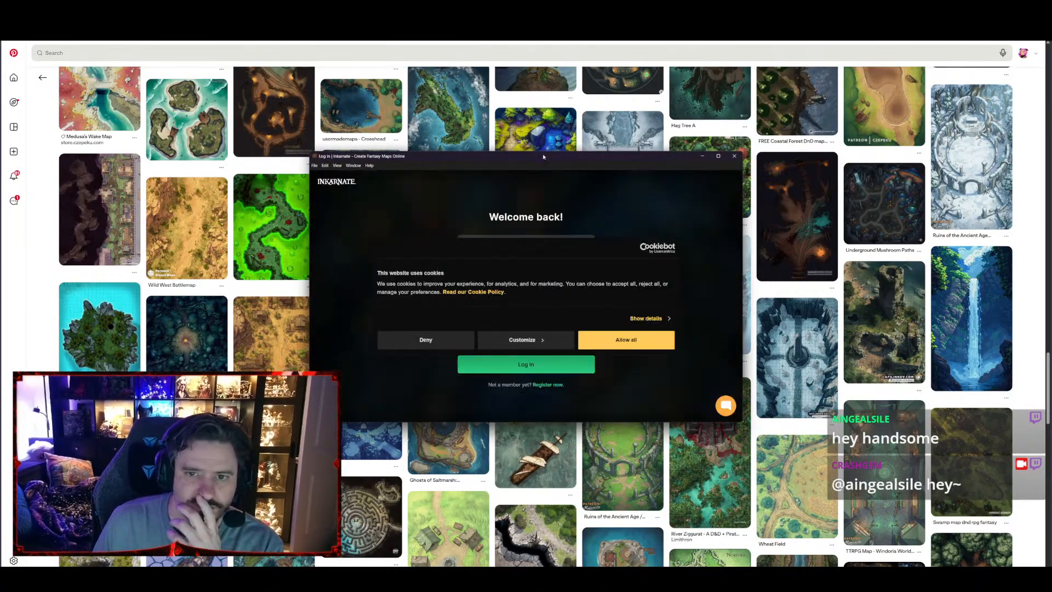
left_click_drag(543, 156, 0, 41)
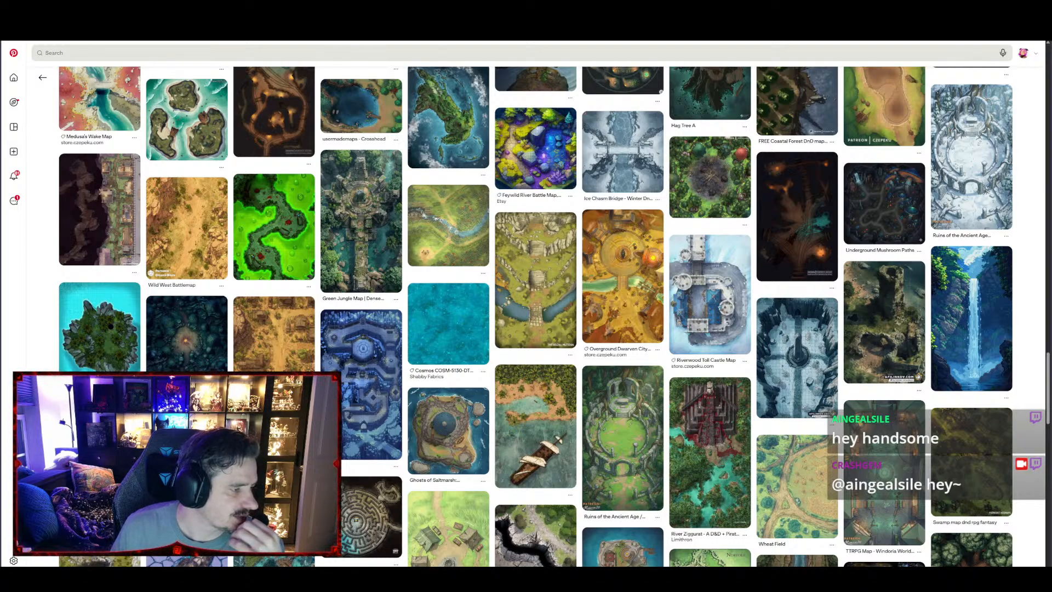
left_click_drag(176, 243, 0, 224)
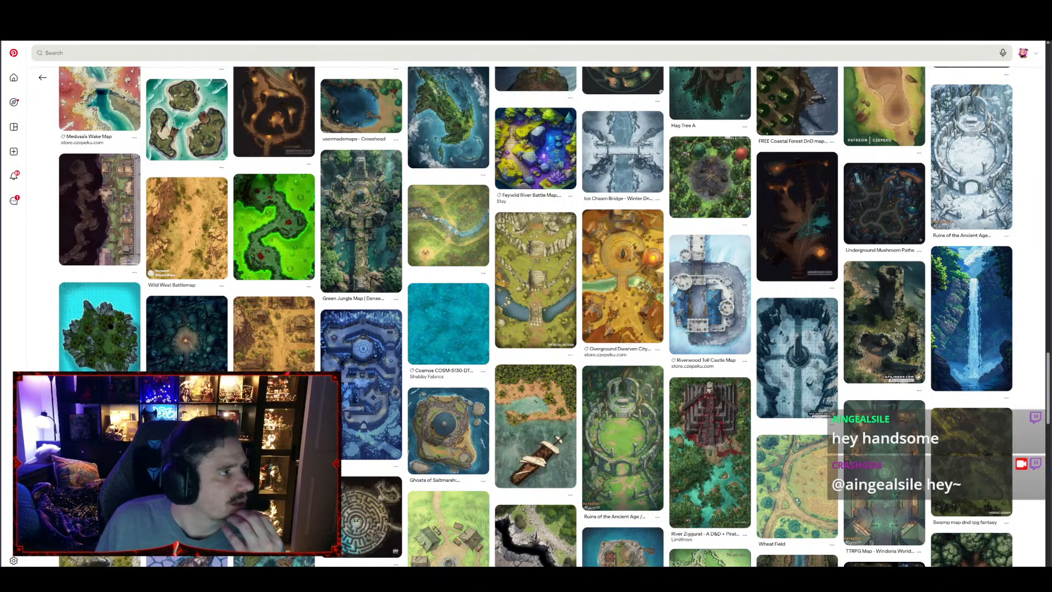
left_click_drag(1, 225, 448, 41)
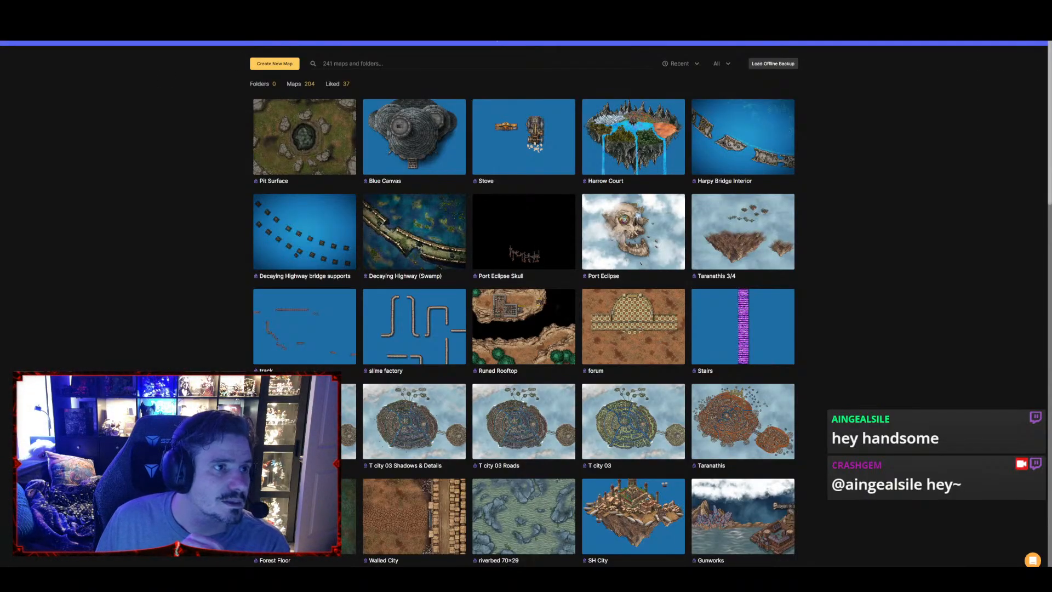
Create a Fantasy Battlemaps map named "Autumnal Lakeshore" with Medium (2K) resolution and the Landscape 40 × 30 tile ratio
left_click(274, 64)
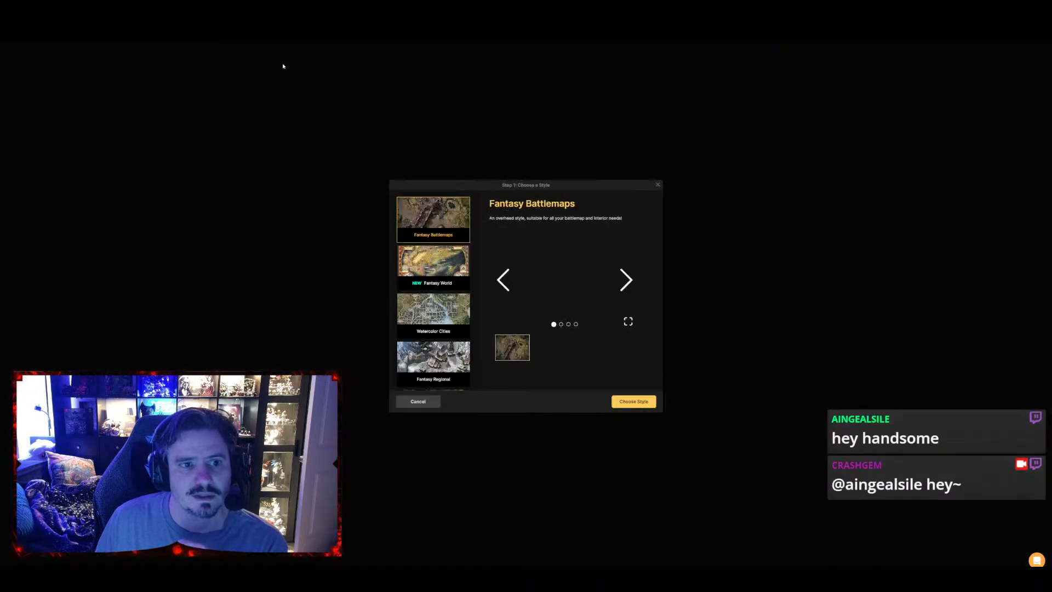
left_click(633, 402)
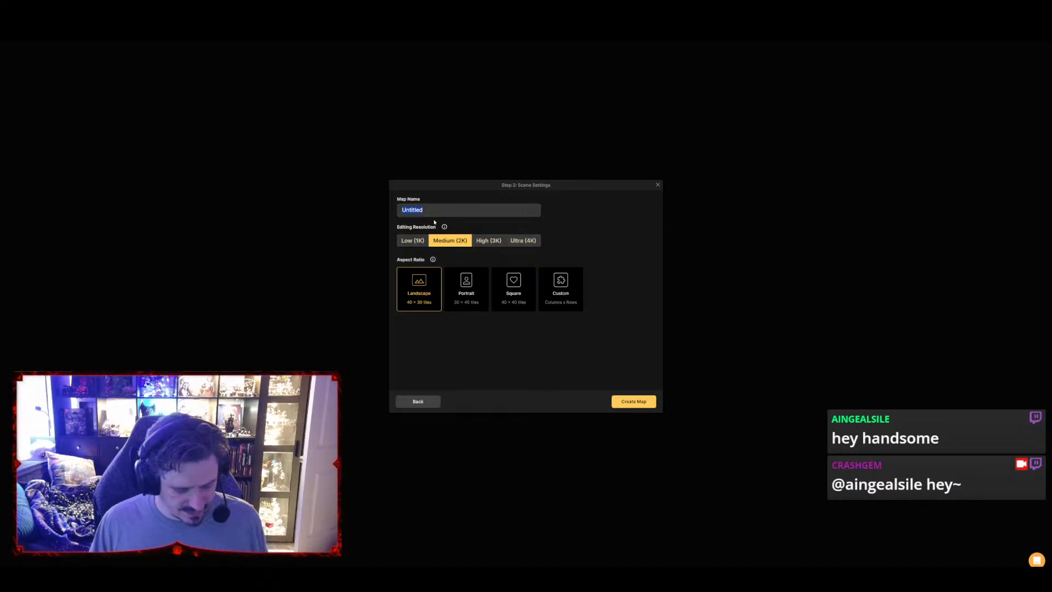
type("Au")
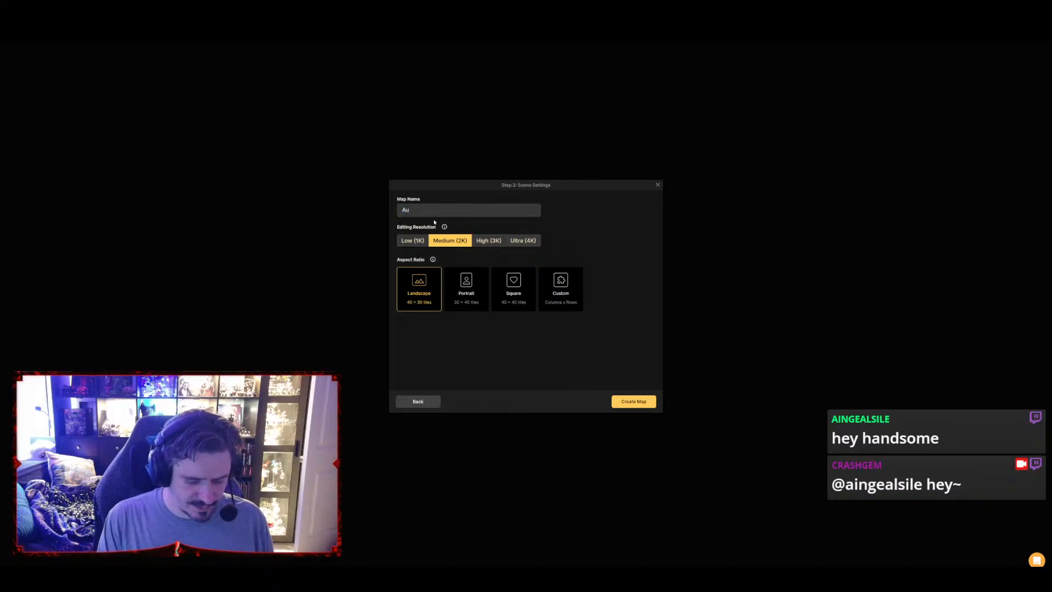
type("tumnal Lakeshore")
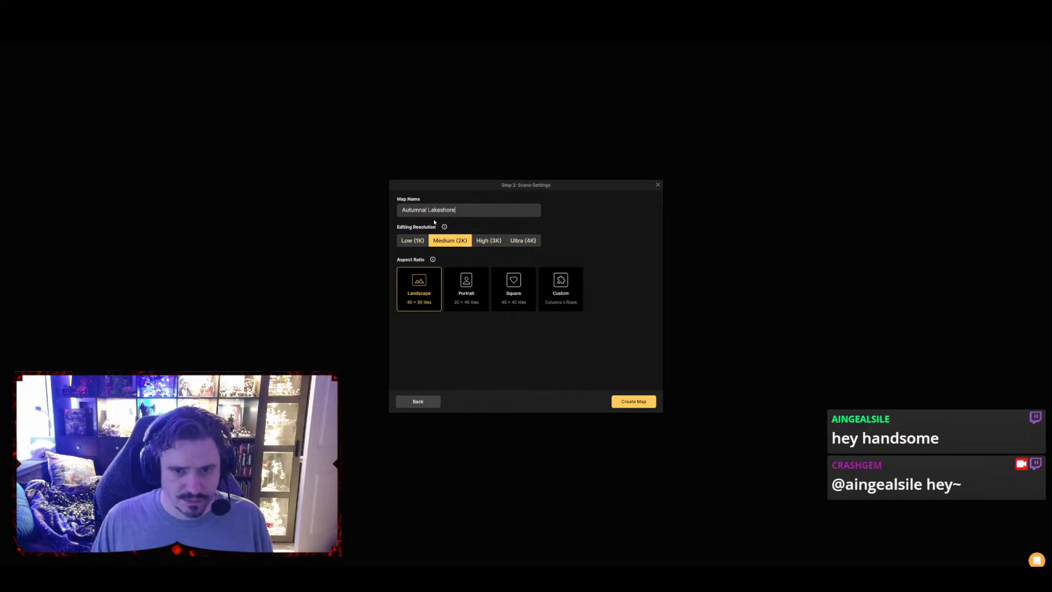
left_click(636, 401)
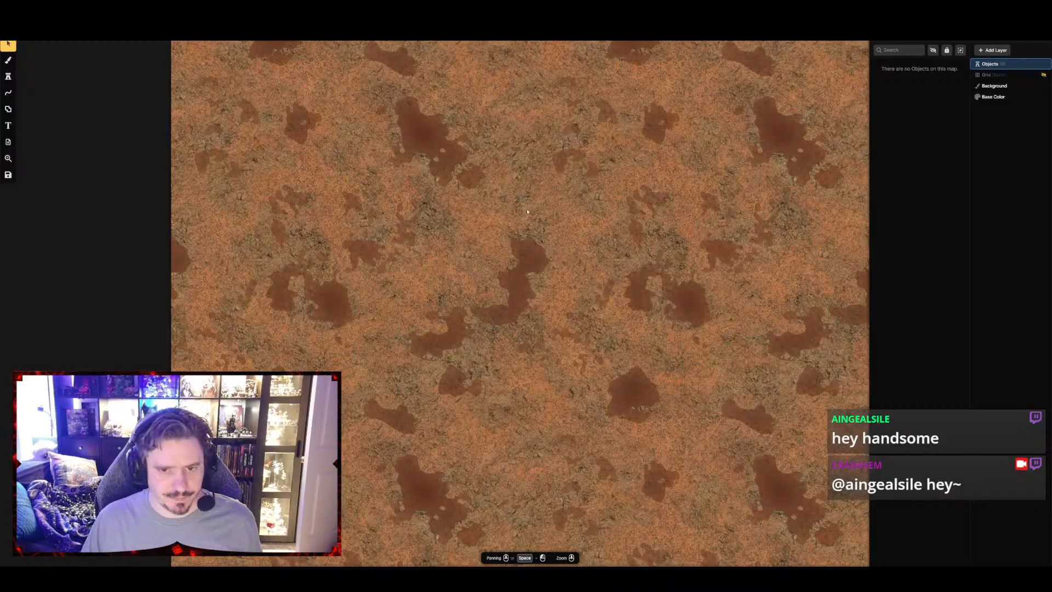
Fit the whole map in view and select the Background layer for brush painting
scroll(522, 199, "down", 5)
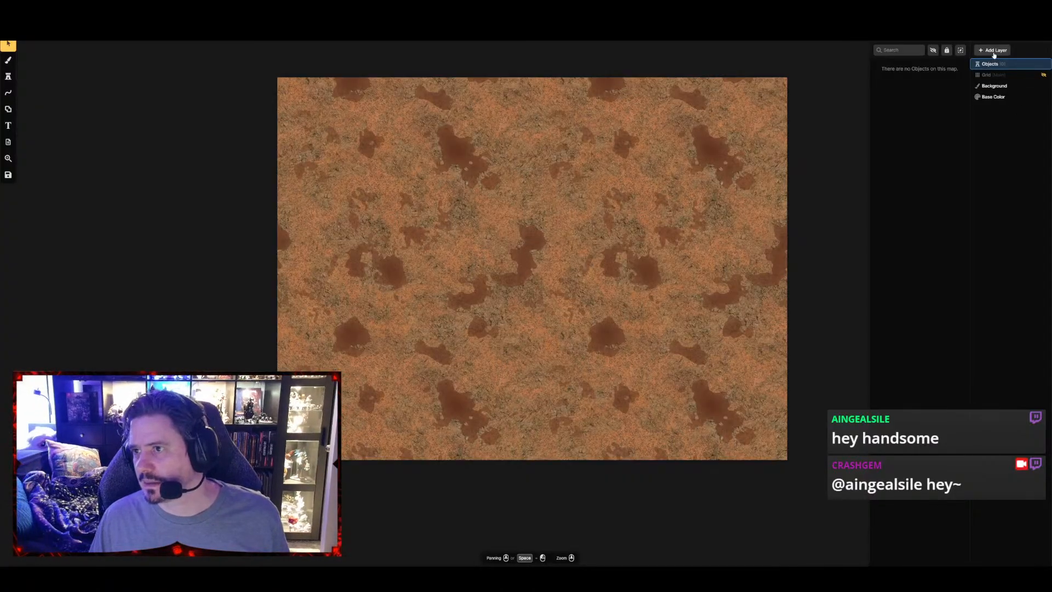
left_click(997, 99)
left_click(1007, 101)
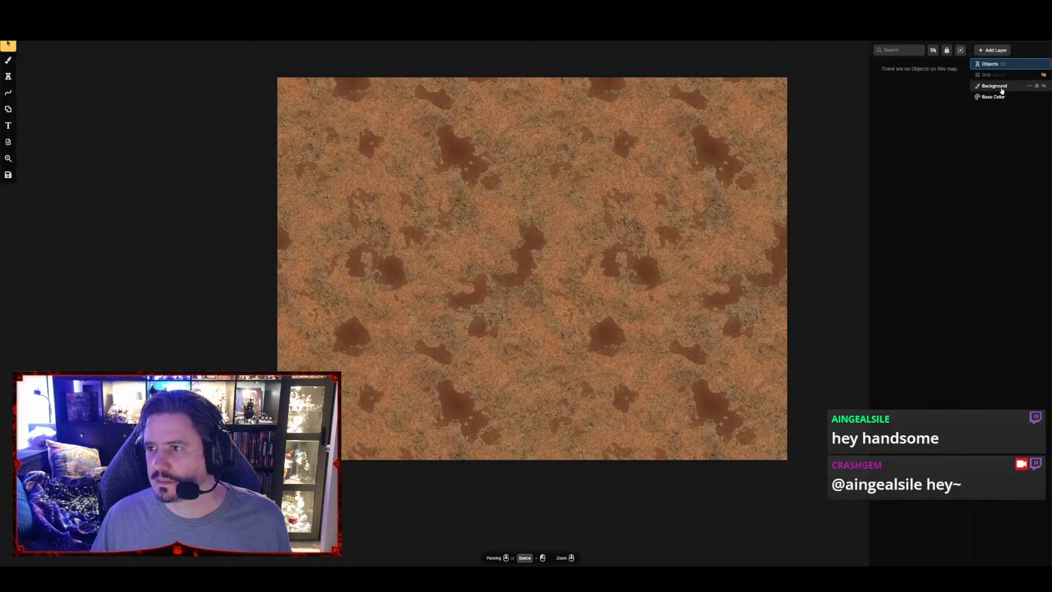
left_click(1001, 85)
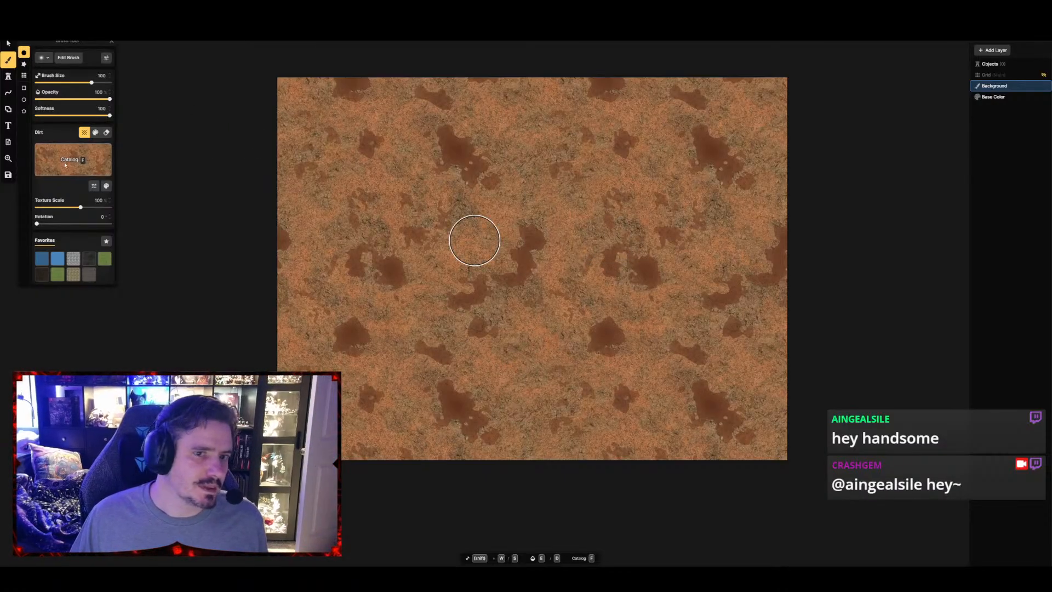
Search the brush textures for "grass", choose Grass from the Core pack, and set its texture scale to about 28%
key("f")
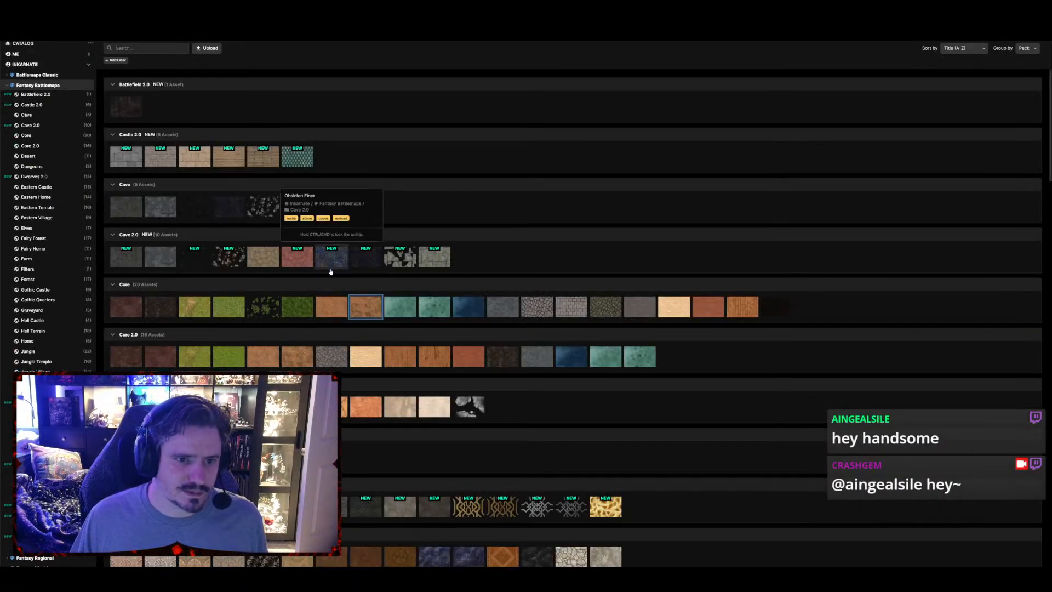
scroll(330, 271, "down", 8)
scroll(354, 344, "down", 8)
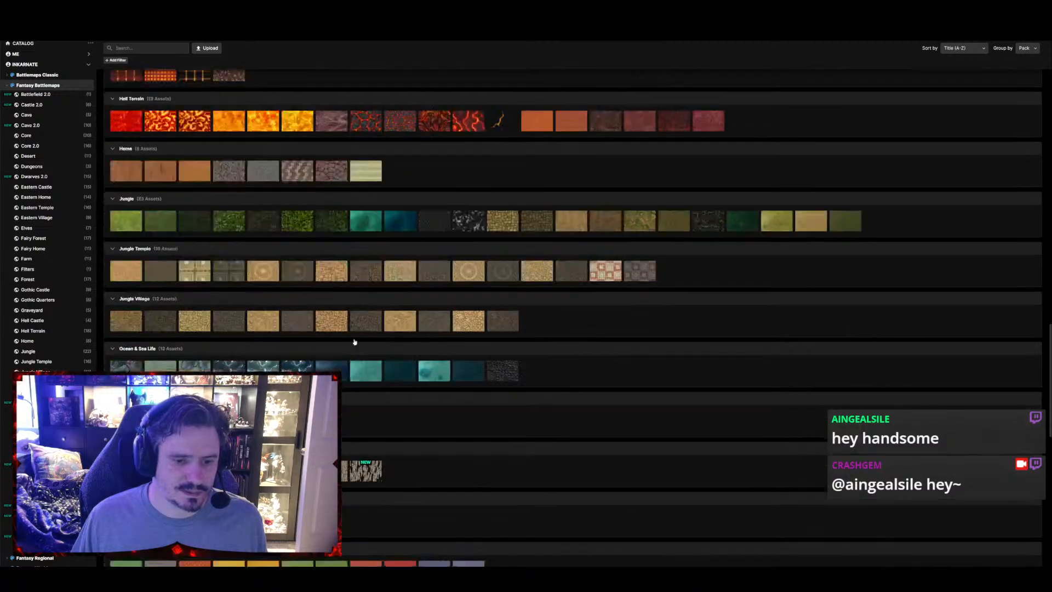
scroll(235, 197, "up", 4)
scroll(234, 197, "up", 4)
type("grass")
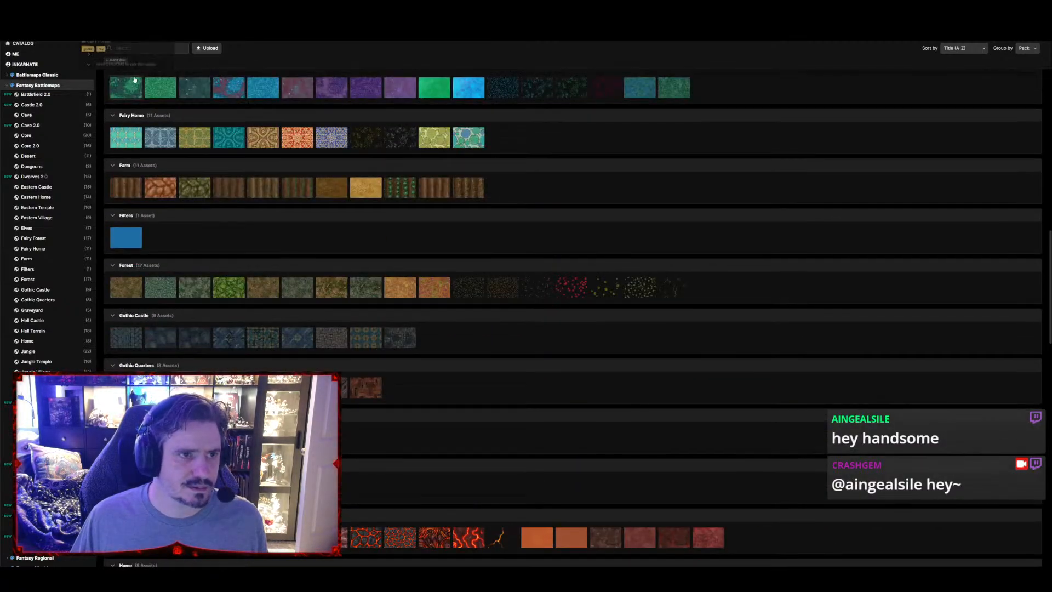
mouse_move(135, 79)
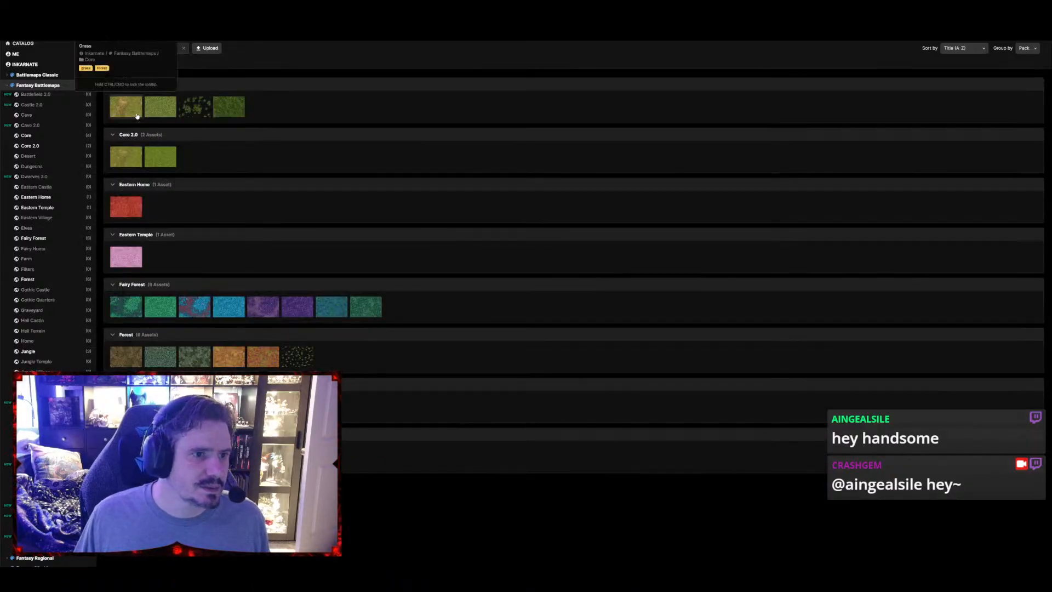
left_click(137, 116)
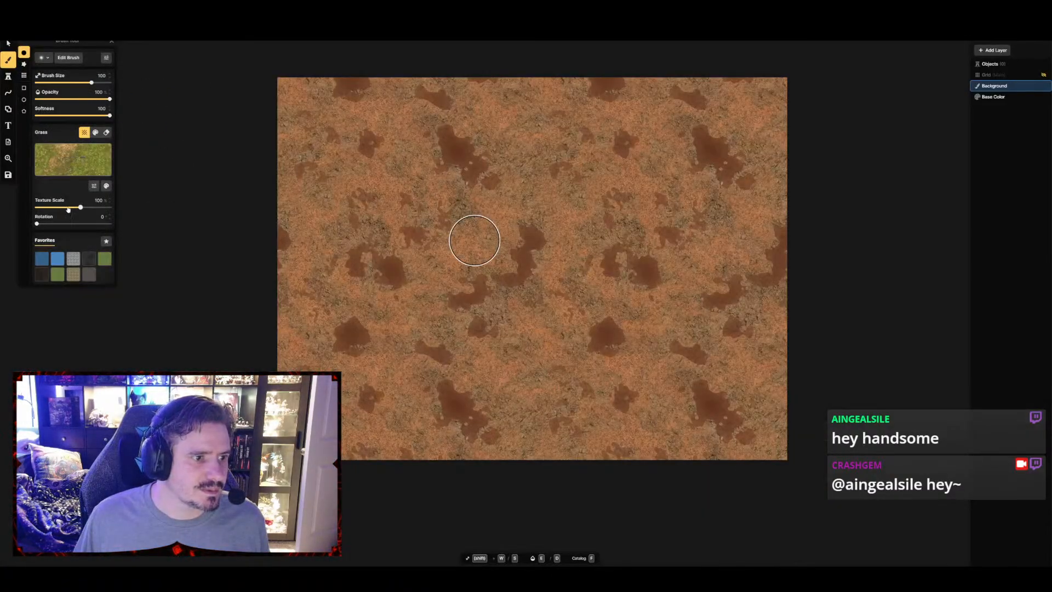
left_click_drag(68, 209, 60, 209)
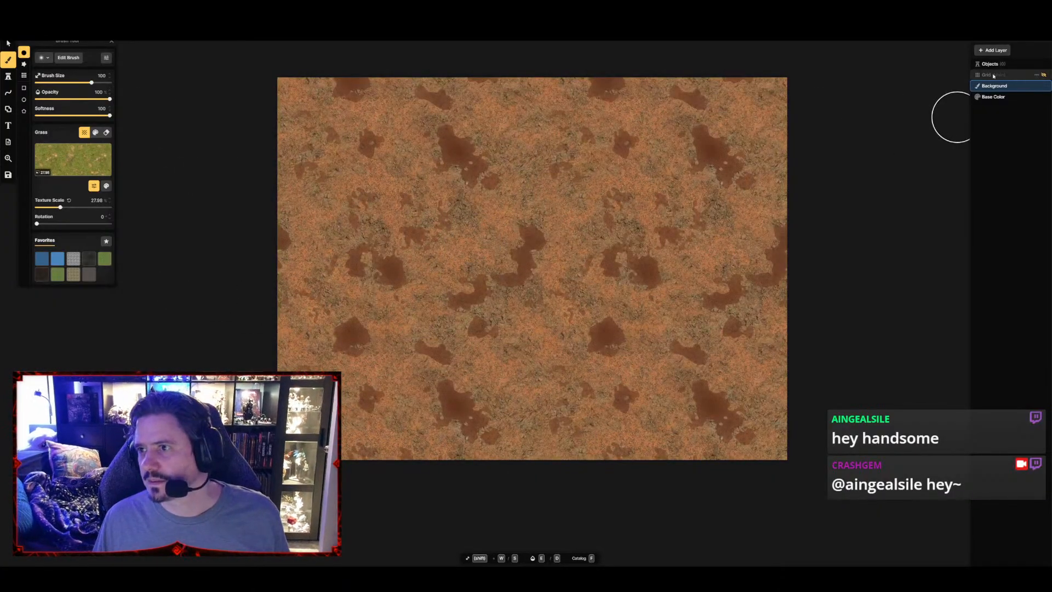
Show the grid and paint grass over the lower half of the map with a curved upper edge for the shoreline
left_click(1043, 75)
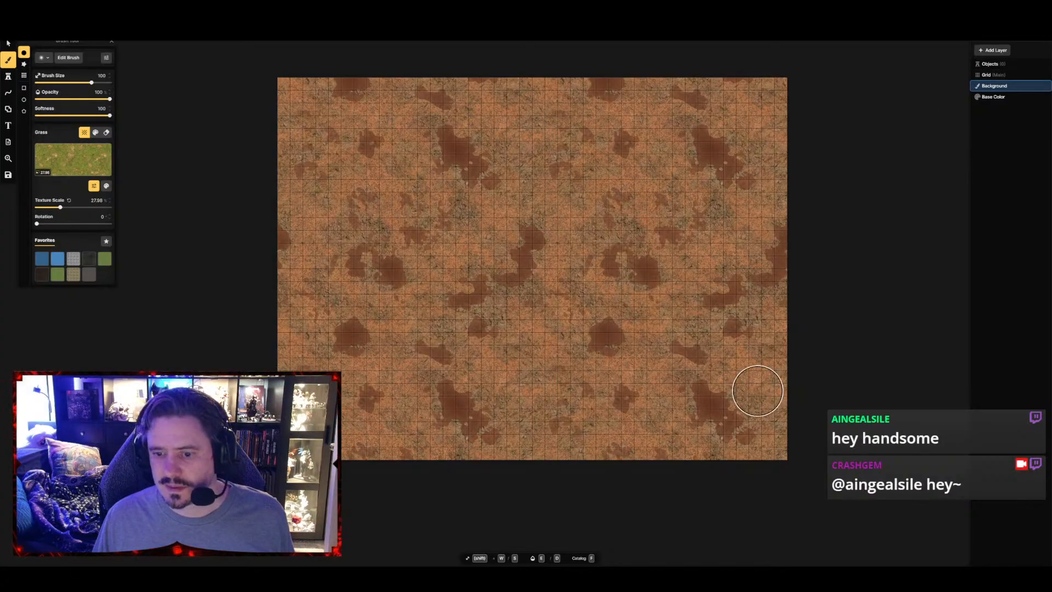
mouse_move(757, 391)
left_mouse_down()
mouse_move(796, 345)
mouse_move(744, 444)
mouse_move(537, 392)
mouse_move(969, 331)
mouse_move(915, 310)
mouse_move(617, 371)
mouse_move(606, 432)
mouse_move(532, 467)
mouse_move(258, 282)
mouse_move(712, 387)
mouse_move(650, 285)
mouse_move(735, 328)
mouse_move(807, 310)
mouse_move(784, 258)
mouse_move(406, 345)
mouse_move(193, 277)
left_mouse_up()
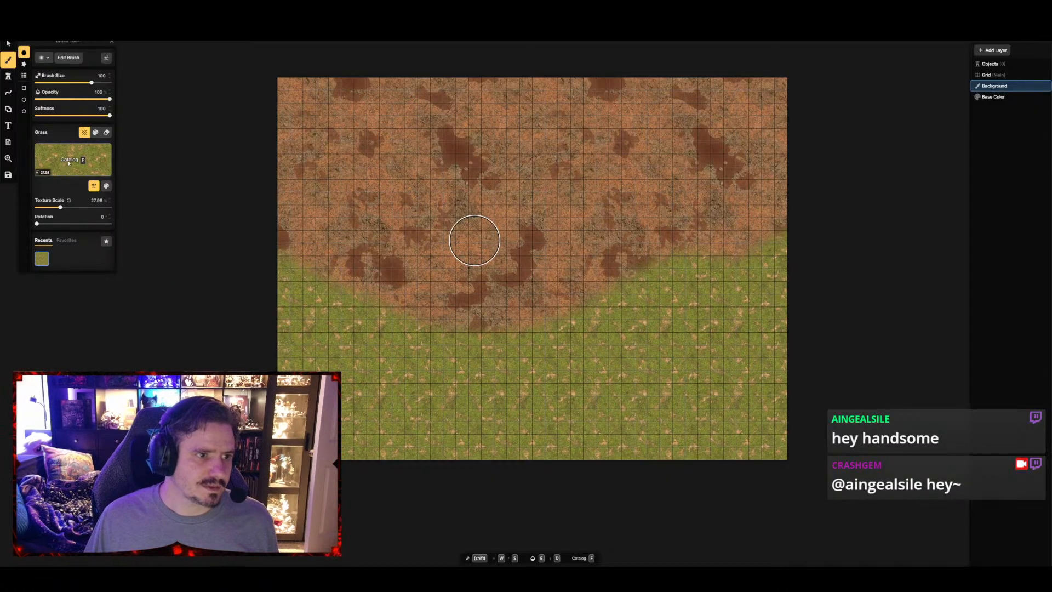
Paint the bare area above the grass with the Desert pack's Shore Sand texture at about 45.5% texture scale
type("f")
type("sand")
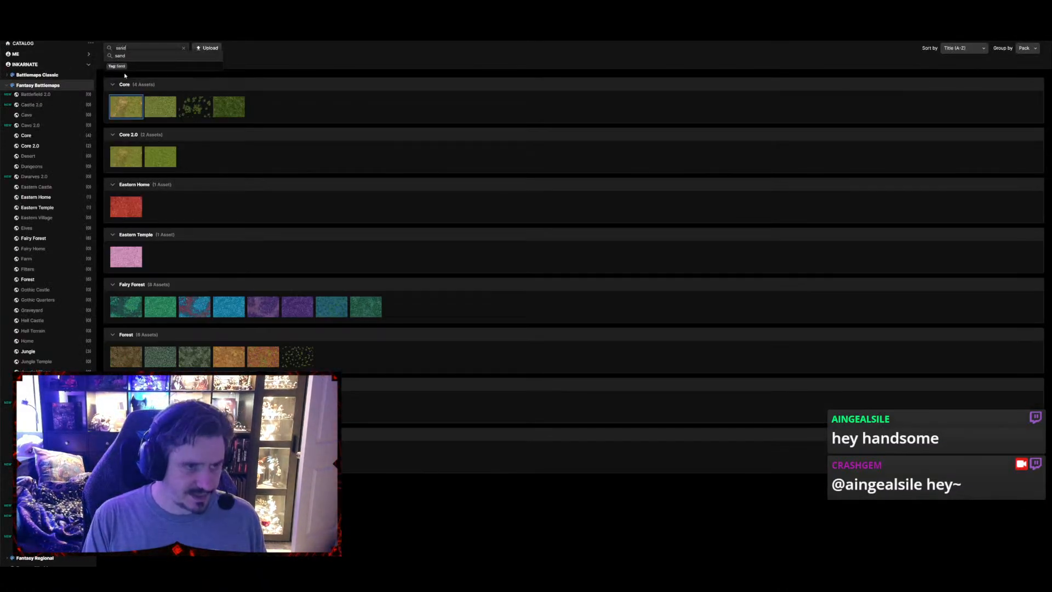
key("Return")
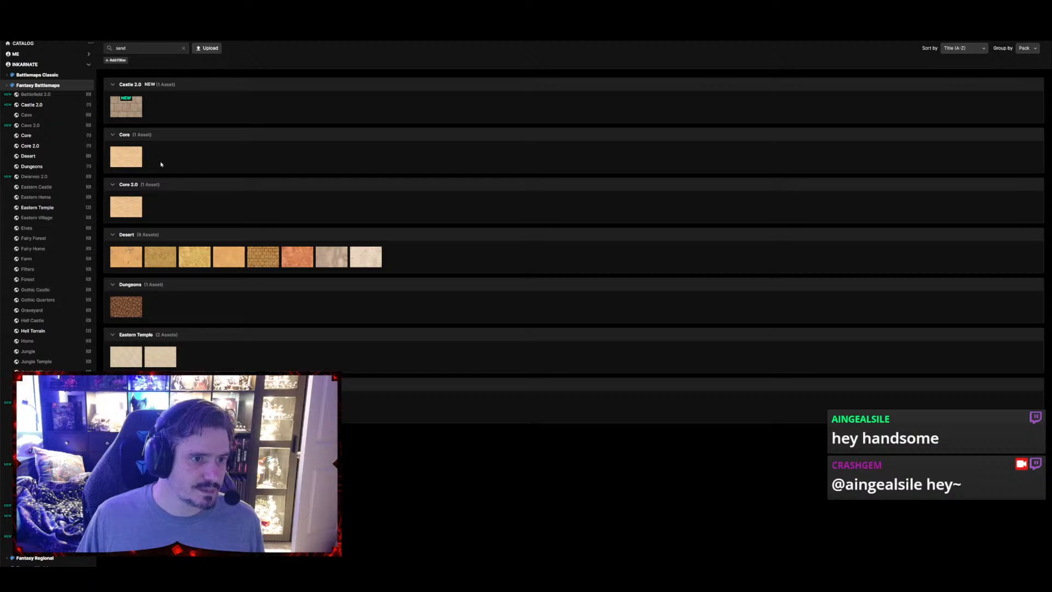
left_click(335, 260)
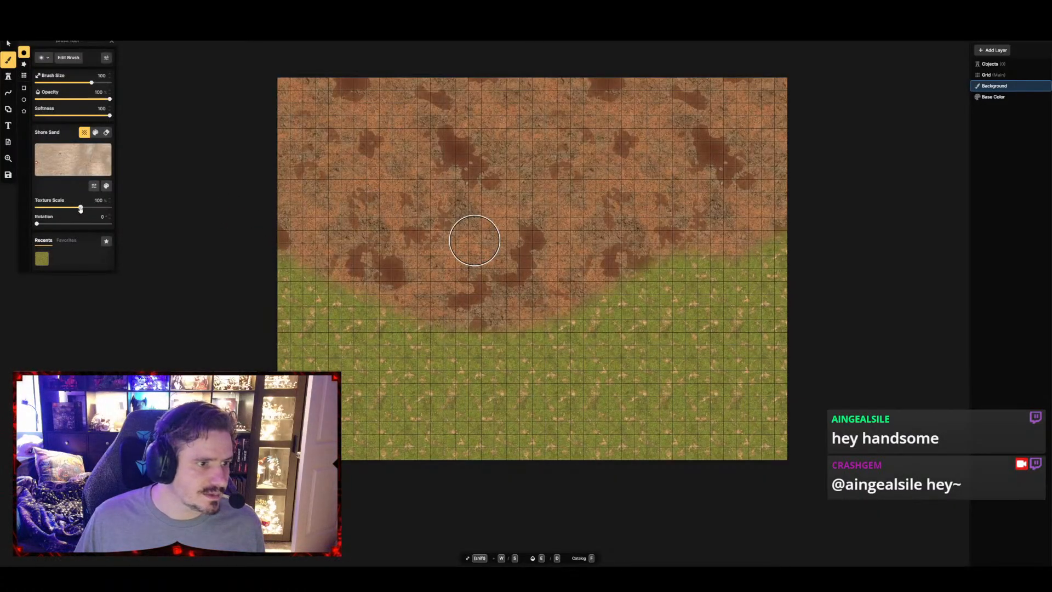
left_click_drag(80, 209, 68, 210)
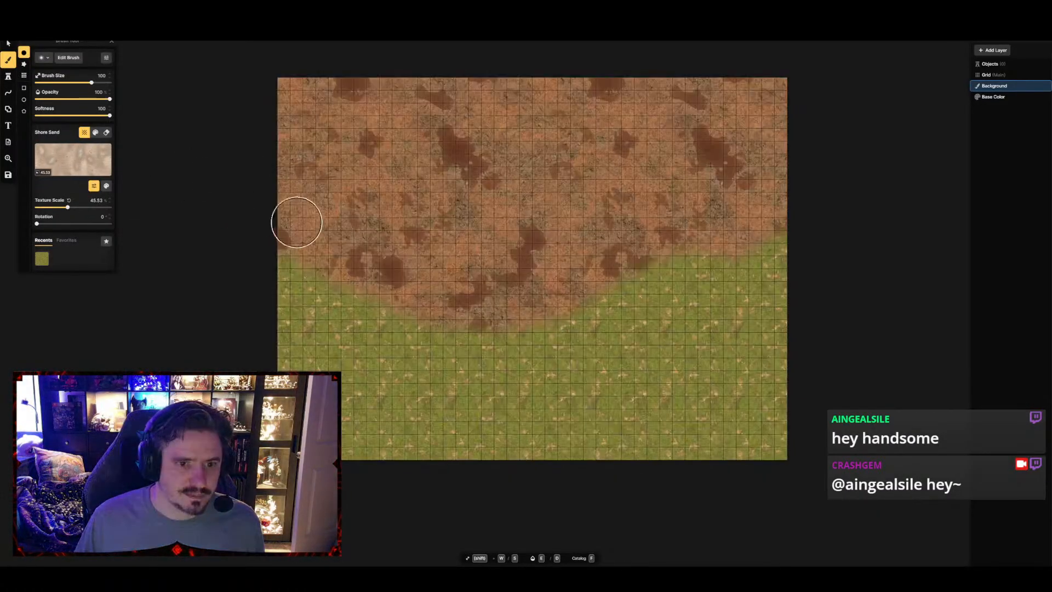
mouse_move(295, 221)
left_mouse_down()
mouse_move(396, 282)
mouse_move(481, 301)
mouse_move(570, 280)
mouse_move(708, 216)
mouse_move(784, 214)
mouse_move(629, 228)
mouse_move(359, 223)
mouse_move(291, 200)
mouse_move(439, 212)
mouse_move(650, 134)
mouse_move(566, 51)
mouse_move(225, 130)
mouse_move(320, 73)
mouse_move(256, 159)
mouse_move(641, 172)
mouse_move(794, 106)
mouse_move(360, 143)
left_mouse_up()
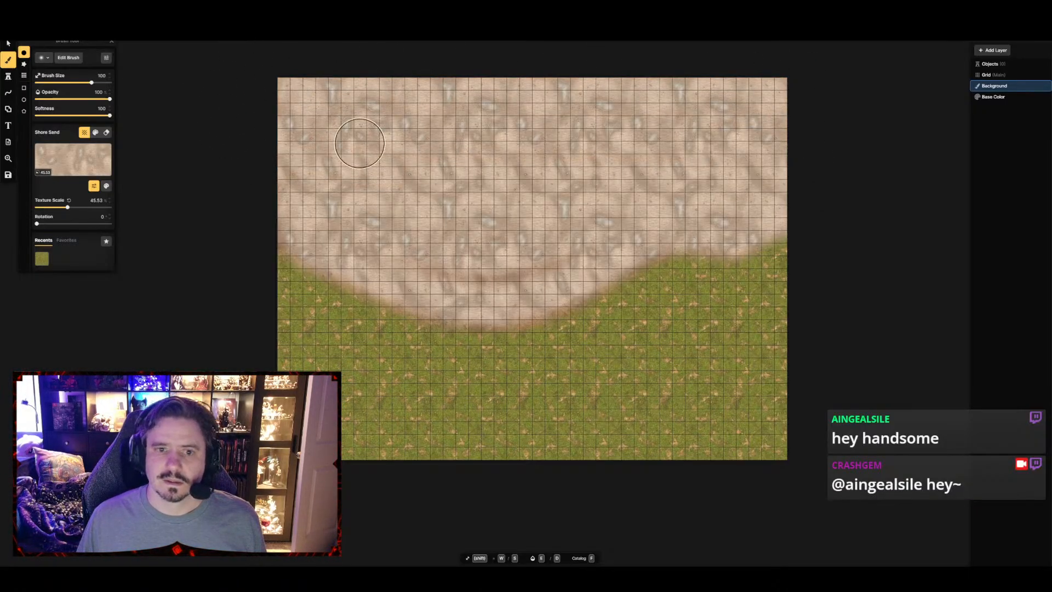
Search the texture catalog for "riverbed" and "river", and clear the search to show all packs
key("f")
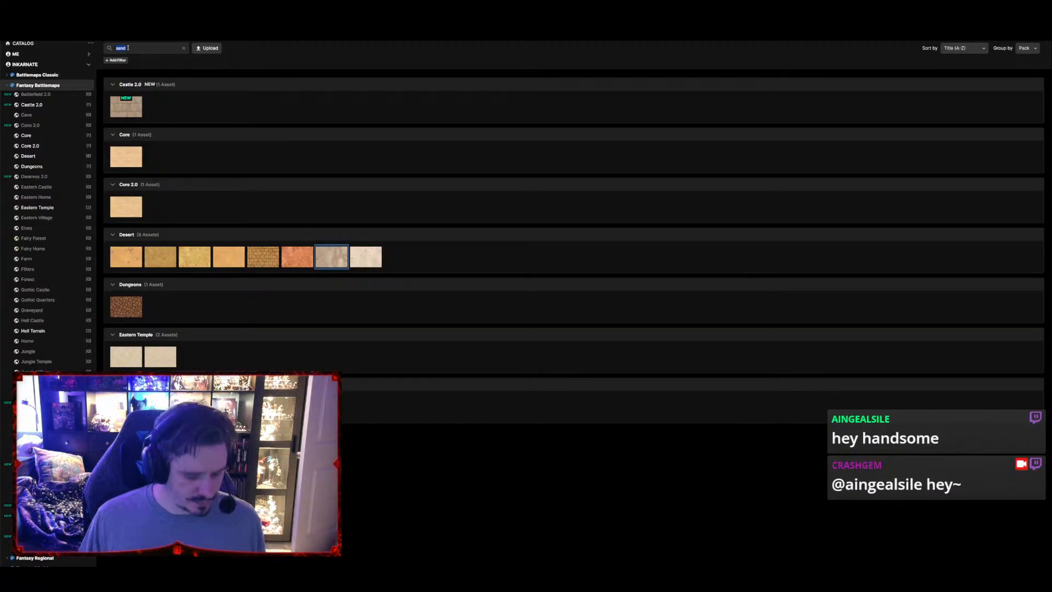
type("riverb")
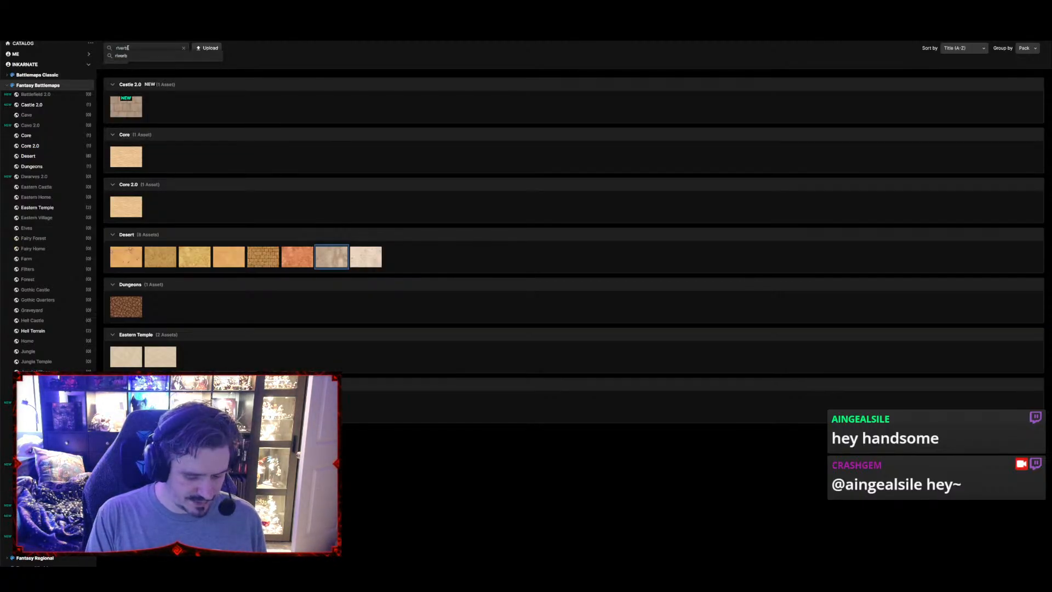
type("ed")
key("Return")
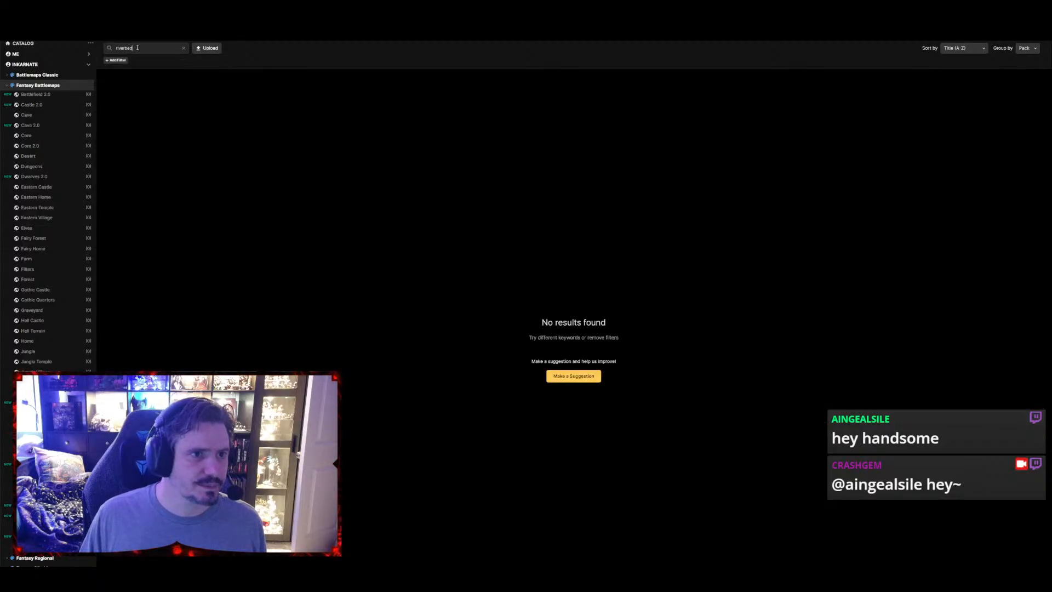
left_click(119, 45)
type("river")
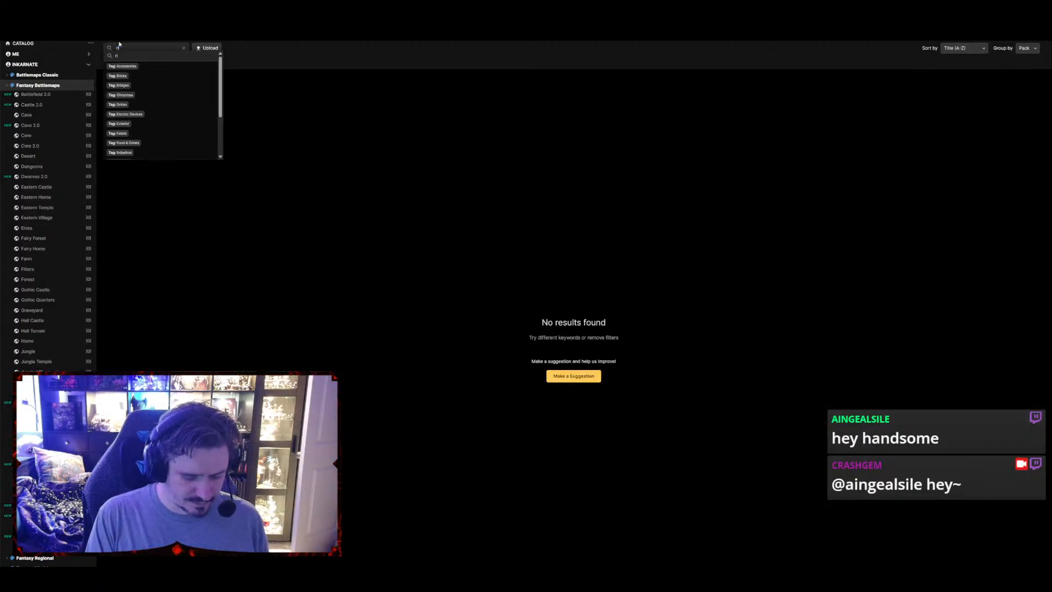
key("Return")
key("BackSpace")
key("BackSpace")
key("BackSpace")
key("BackSpace")
key("BackSpace")
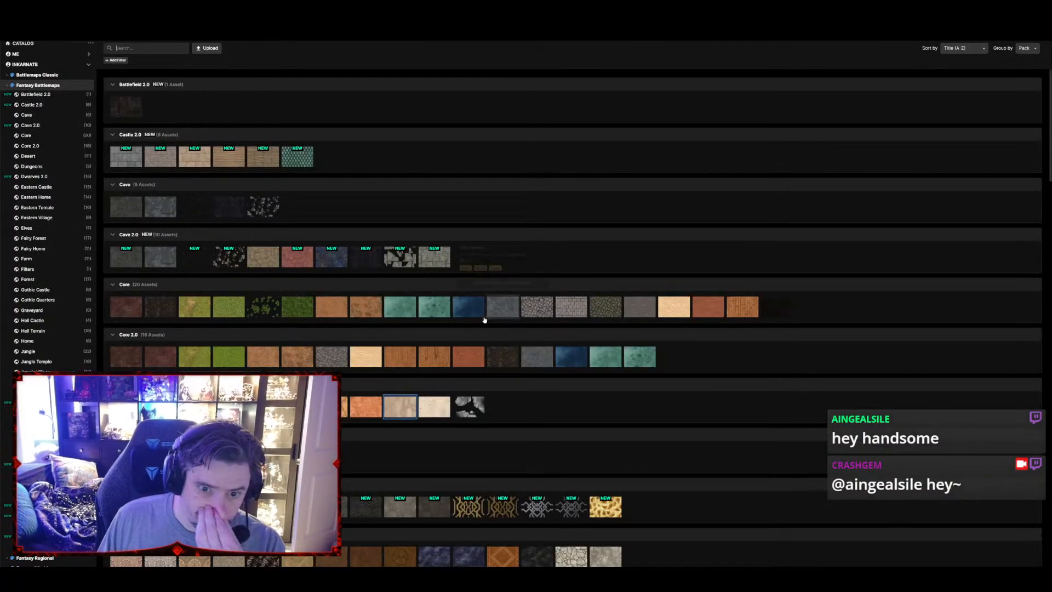
Paint the lake over the upper sand with the Core 2.0 Water texture, lowering the opacity to 31% for the shallows near the shore
mouse_move(444, 314)
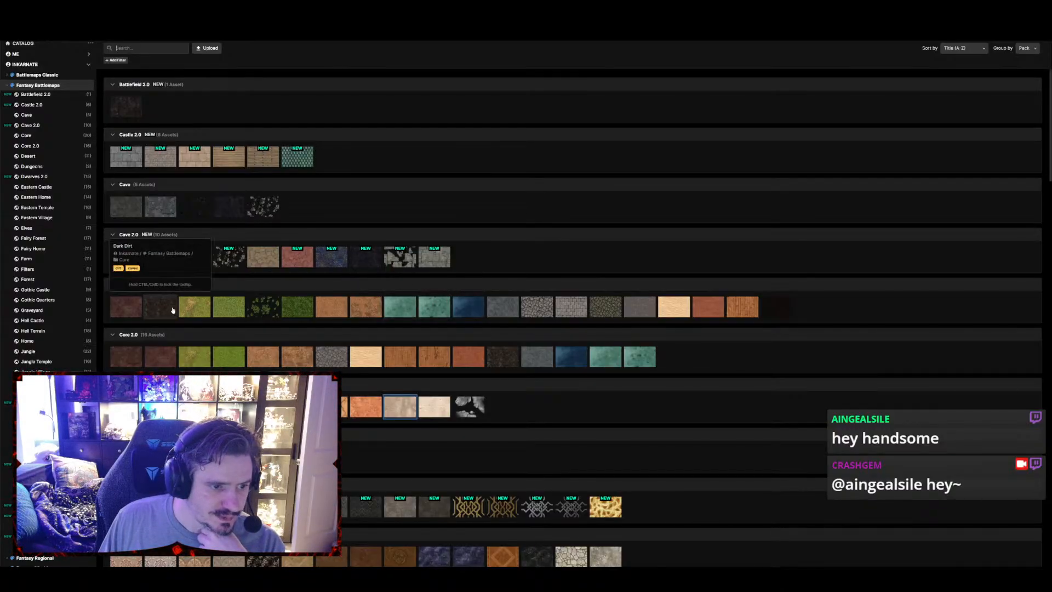
mouse_move(252, 312)
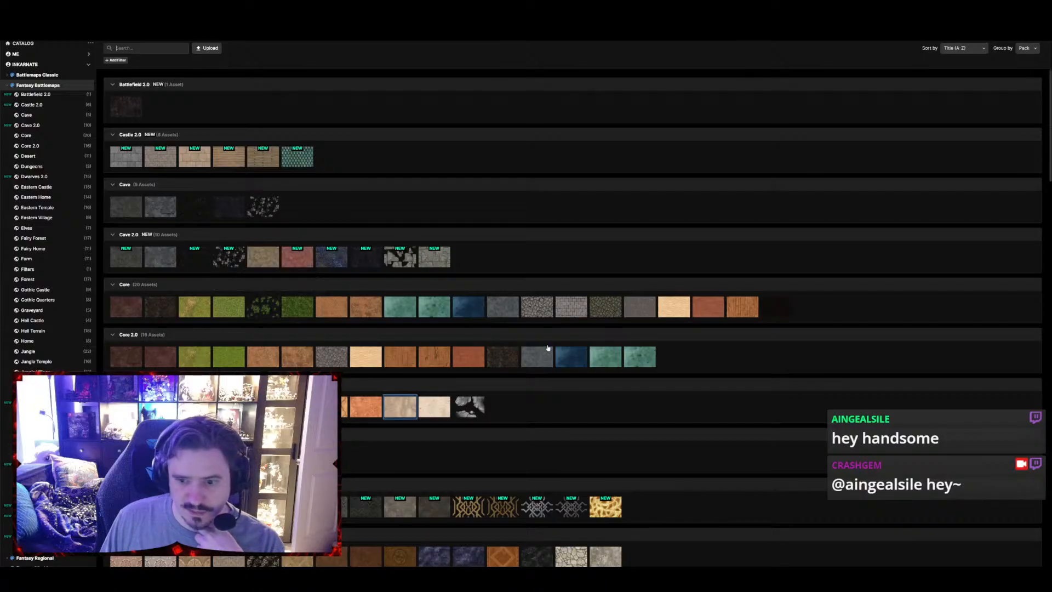
left_click(638, 360)
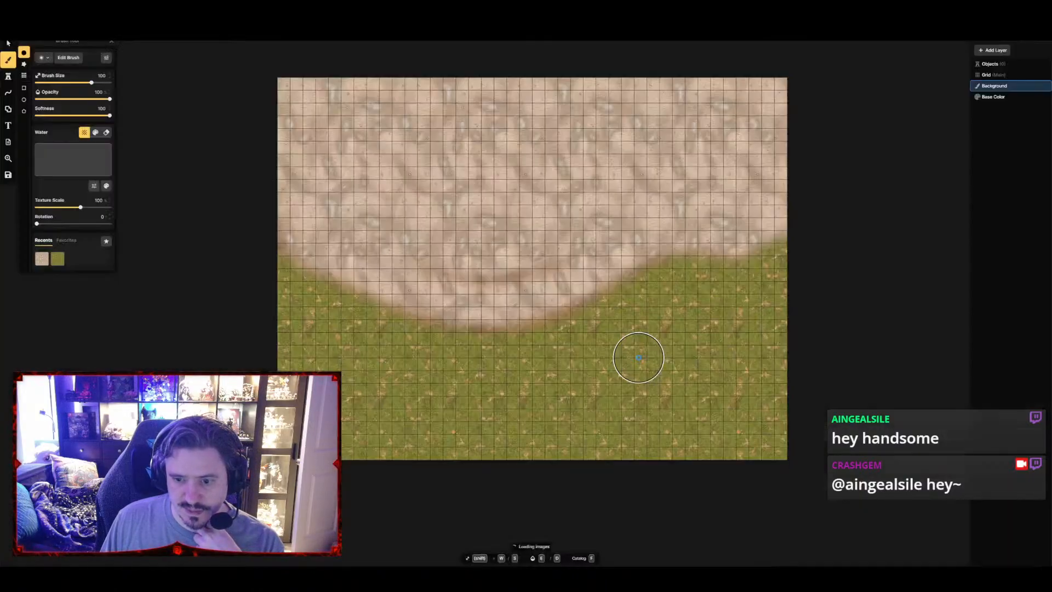
mouse_move(272, 102)
left_mouse_down()
mouse_move(376, 89)
mouse_move(481, 110)
mouse_move(261, 133)
mouse_move(718, 52)
mouse_move(784, 91)
mouse_move(906, 124)
mouse_move(329, 192)
mouse_move(527, 123)
left_mouse_up()
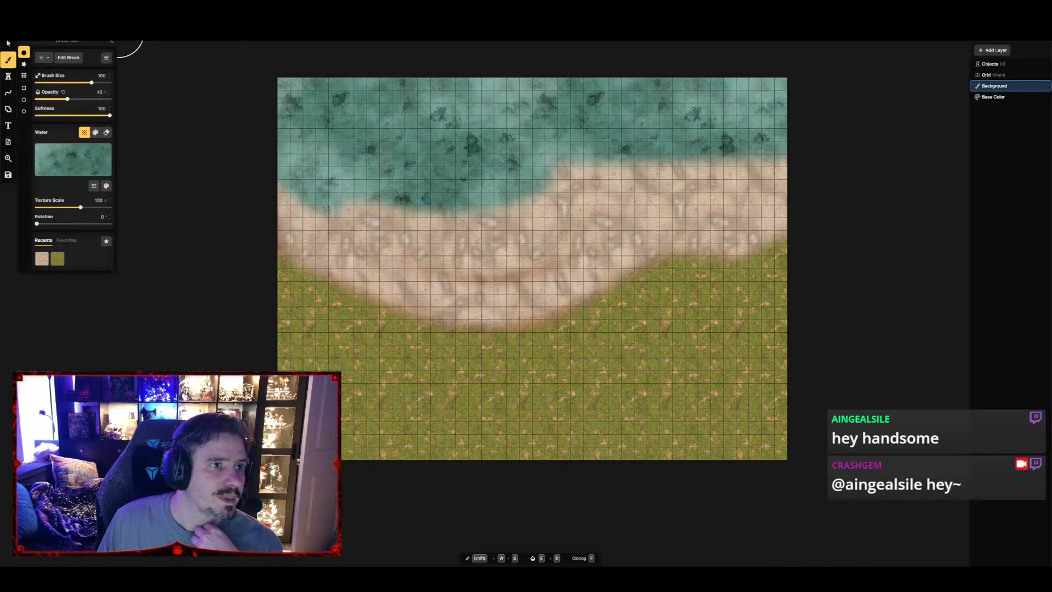
mouse_move(313, 184)
left_mouse_down()
mouse_move(428, 207)
mouse_move(553, 210)
mouse_move(652, 175)
mouse_move(548, 207)
mouse_move(650, 159)
mouse_move(718, 171)
mouse_move(704, 209)
mouse_move(316, 212)
mouse_move(471, 244)
mouse_move(681, 184)
left_mouse_up()
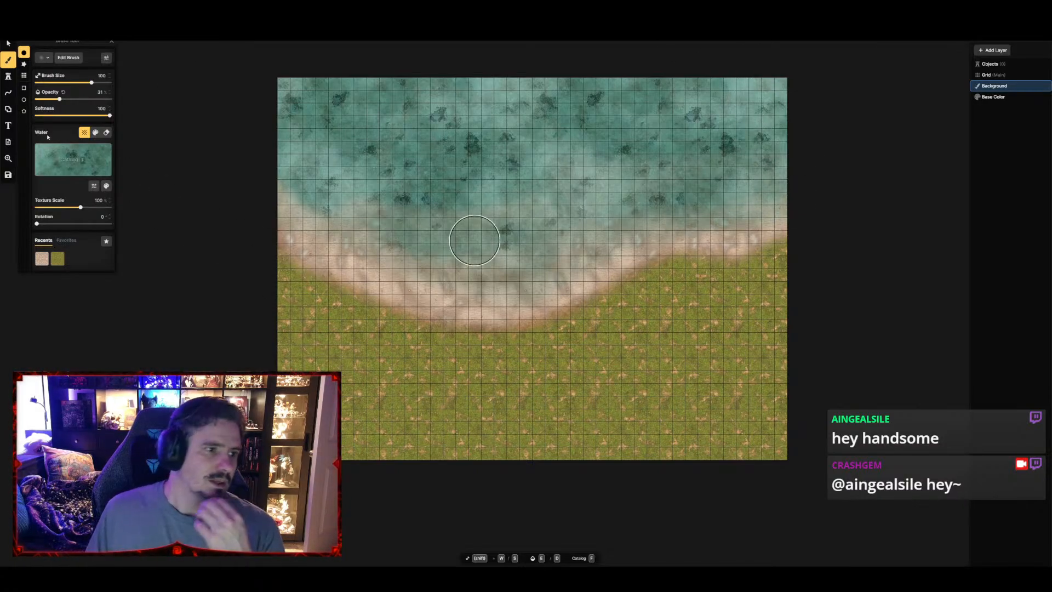
Search the brush textures for "leaves" and choose Red Maple Leaves from the Eastern Home pack
key("f")
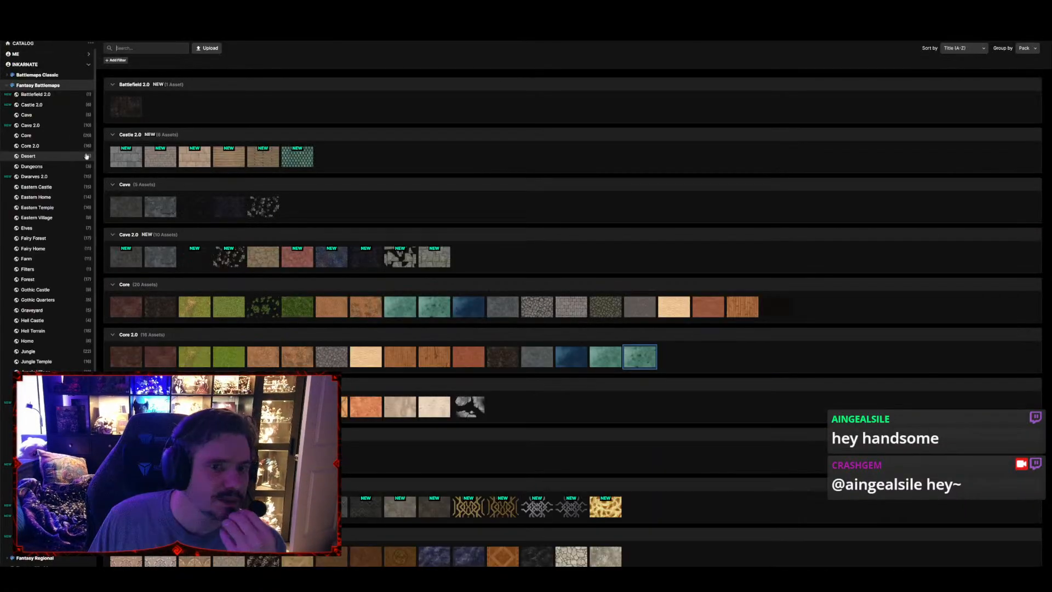
left_click(132, 48)
type("le")
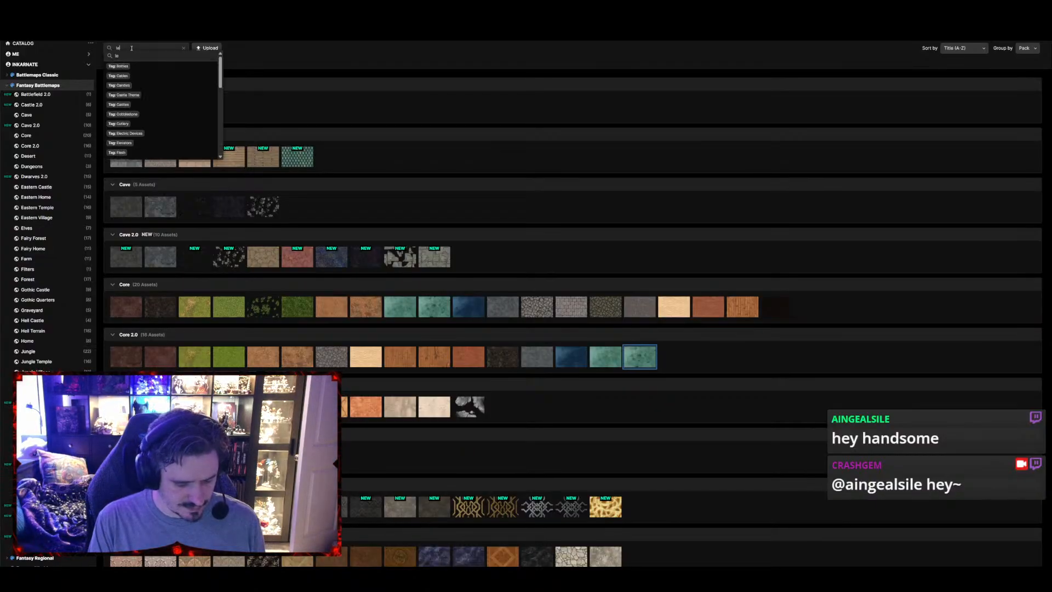
type("aves")
key("Return")
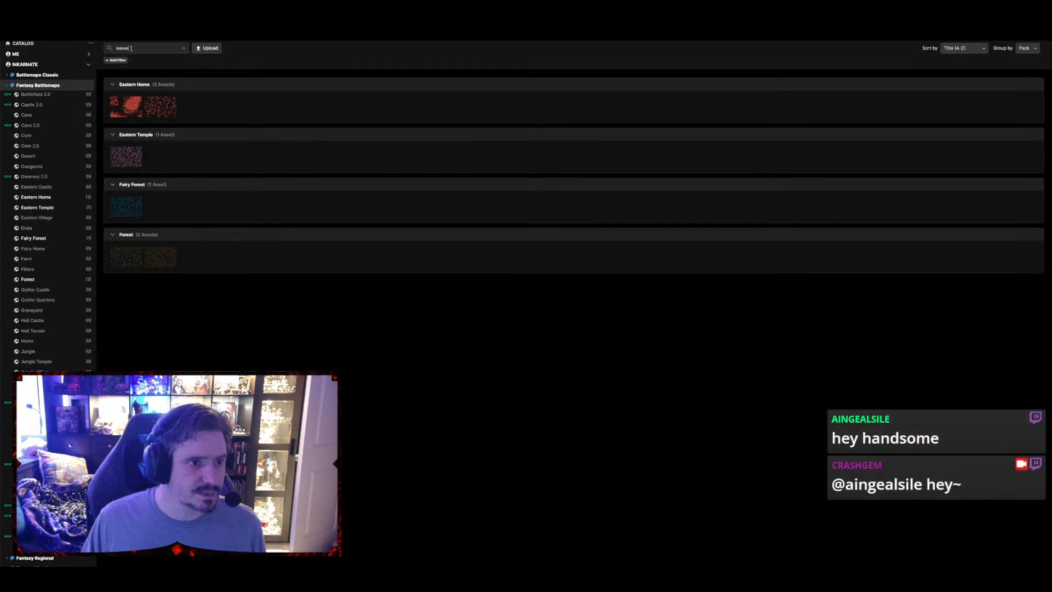
left_click(128, 111)
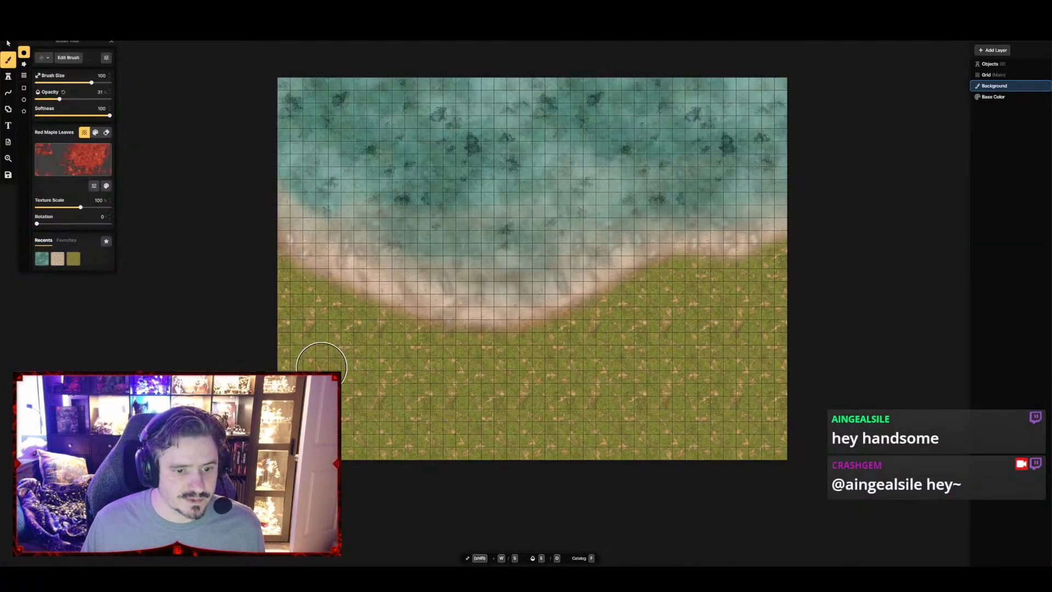
Paint scattered patches of Red Maple Leaves at 31% opacity across both sides of the grass area
left_click_drag(335, 356, 326, 339)
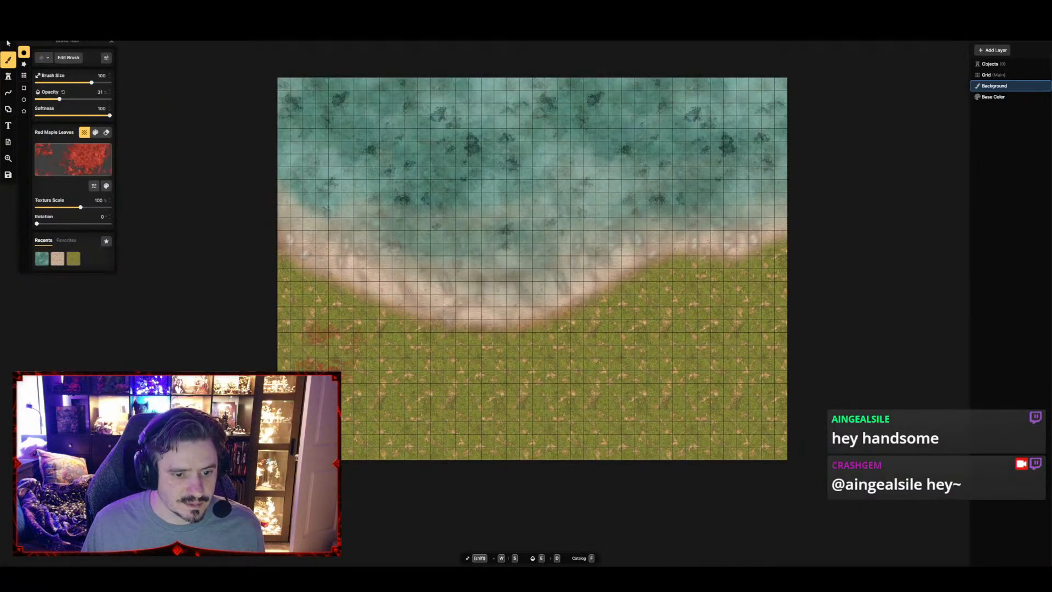
left_click_drag(313, 412, 316, 400)
left_click_drag(370, 366, 246, 297)
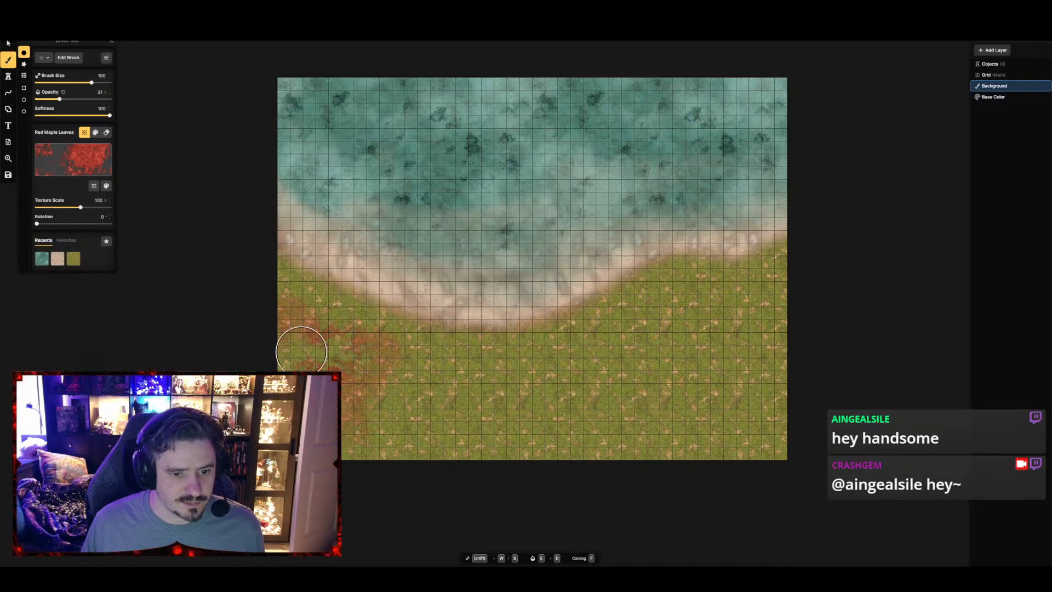
mouse_move(657, 416)
left_mouse_down()
mouse_move(735, 361)
mouse_move(704, 297)
mouse_move(578, 371)
mouse_move(702, 383)
mouse_move(793, 410)
mouse_move(699, 434)
mouse_move(786, 276)
left_mouse_up()
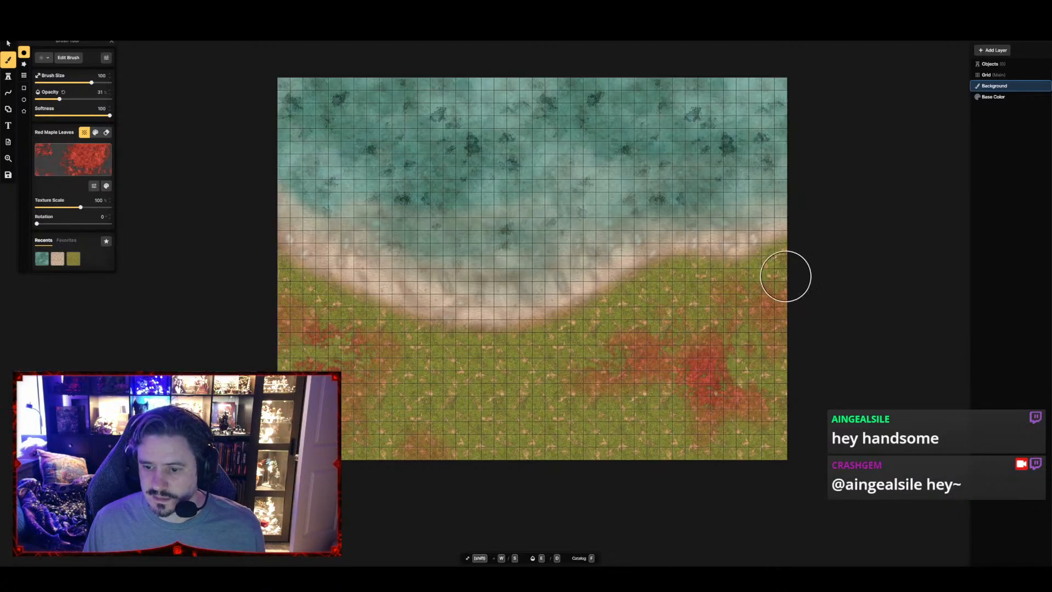
mouse_move(494, 375)
left_mouse_down()
mouse_move(410, 378)
mouse_move(436, 364)
mouse_move(432, 387)
mouse_move(398, 391)
mouse_move(307, 313)
mouse_move(269, 384)
left_mouse_up()
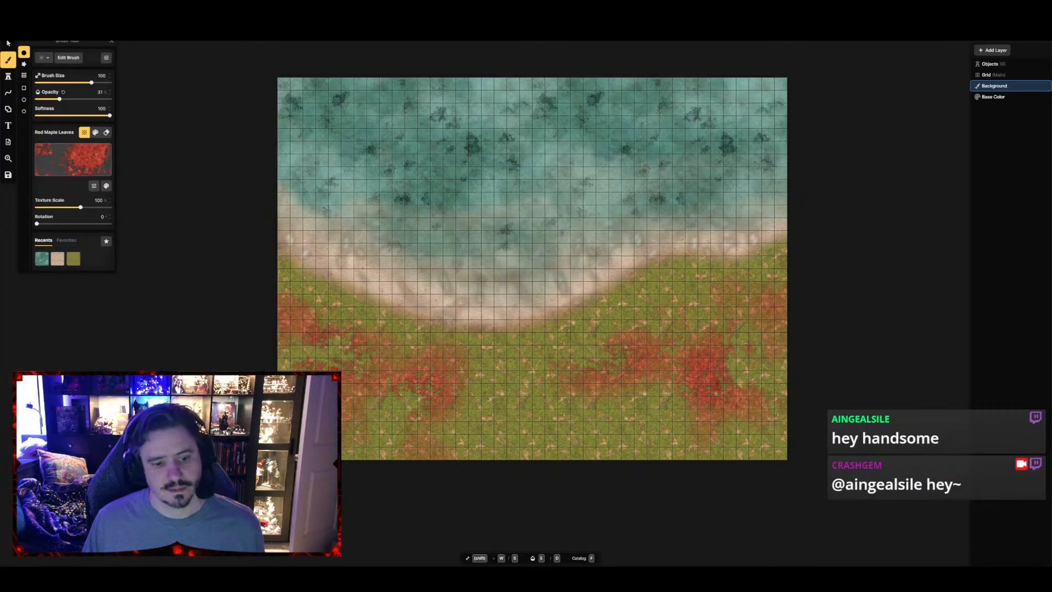
Switch the brush to the Maple Tree Leaves texture from the Eastern Home pack
key("f")
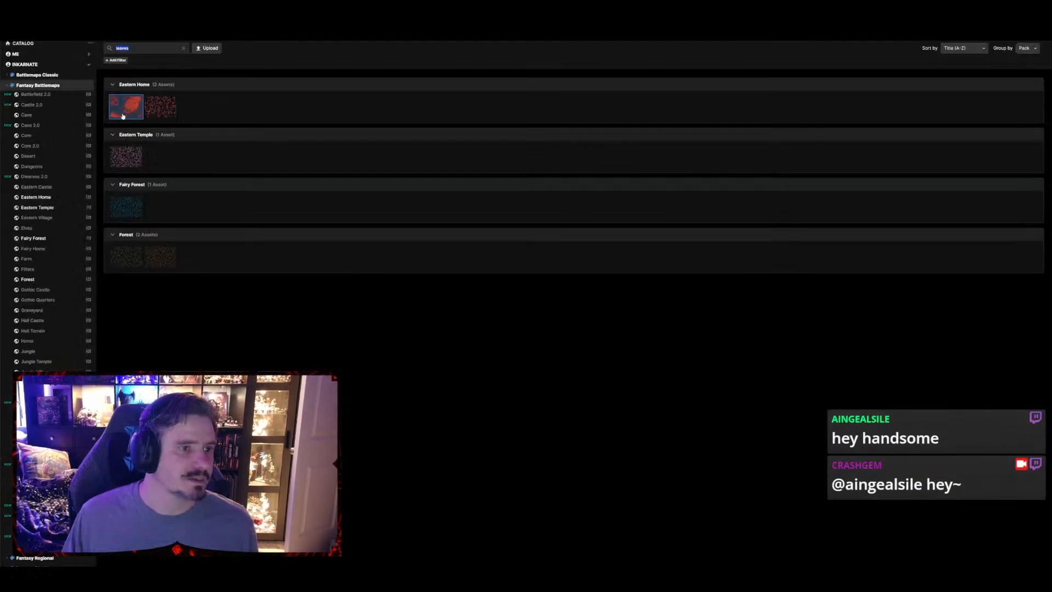
left_click(156, 109)
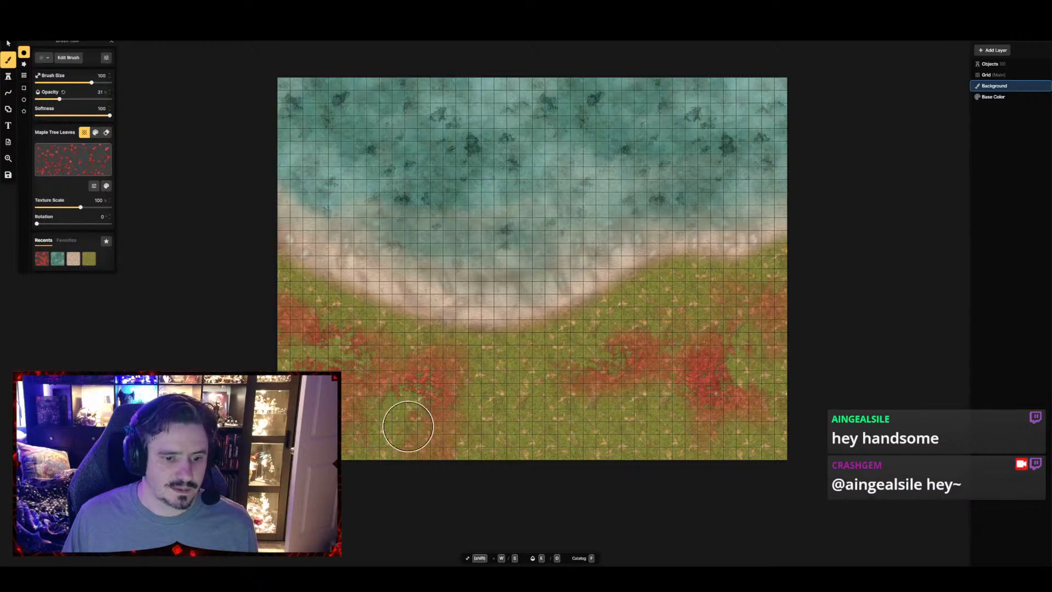
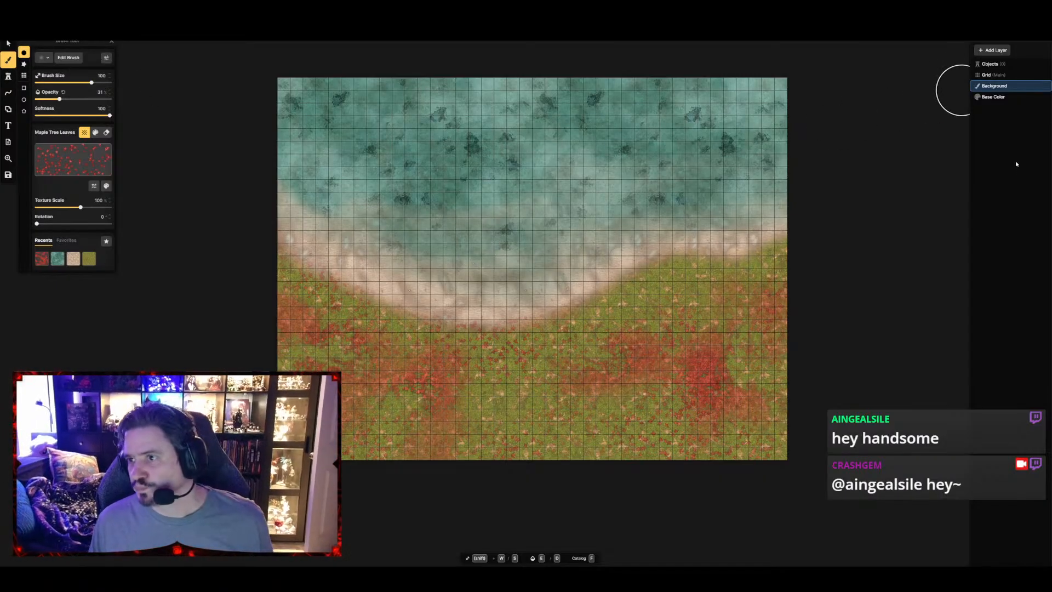
Add a new object layer above the Background layer and activate the Stamp tool
left_click(994, 50)
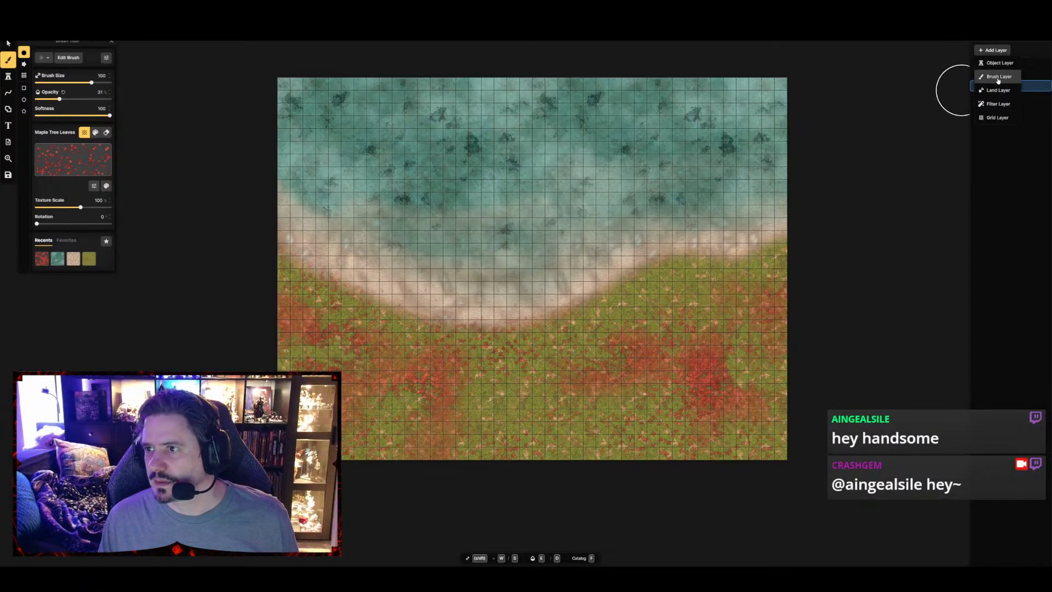
left_click(998, 63)
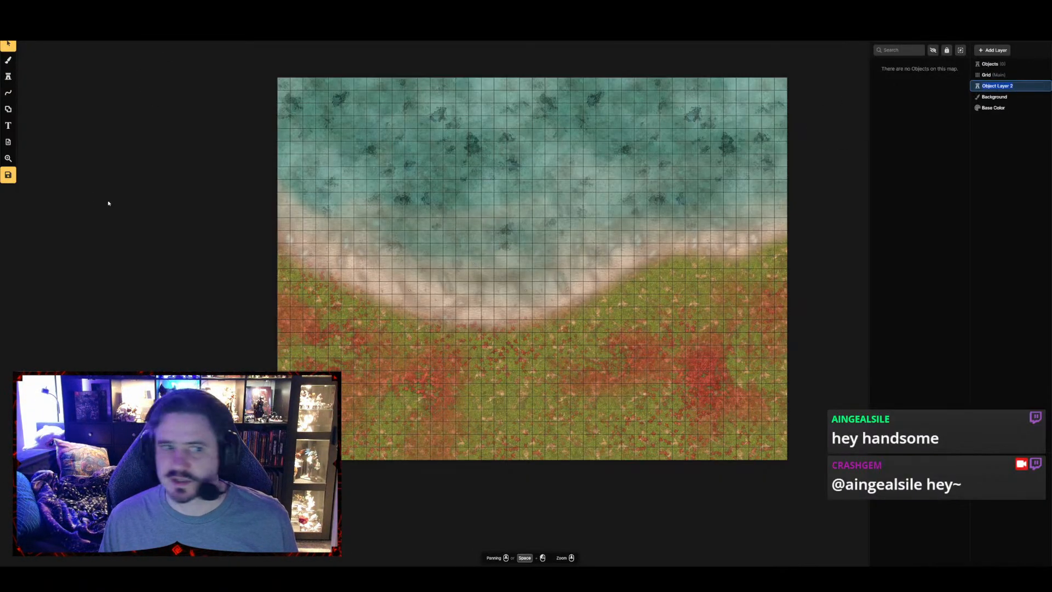
left_click(8, 77)
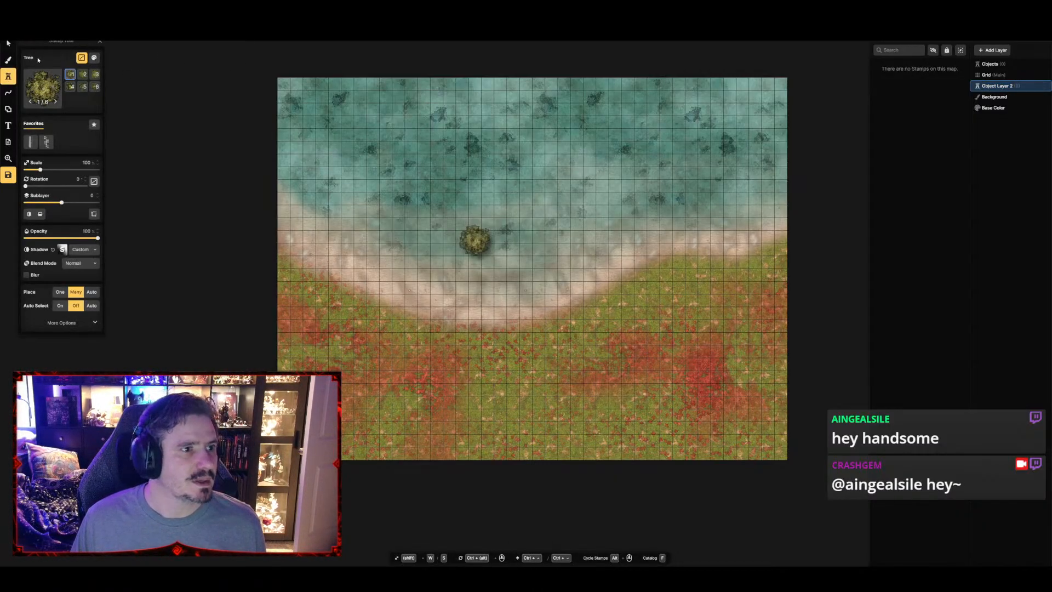
Search the stamp catalog for "lea" and choose the Leafy Plant from the Forest pack
left_click(80, 57)
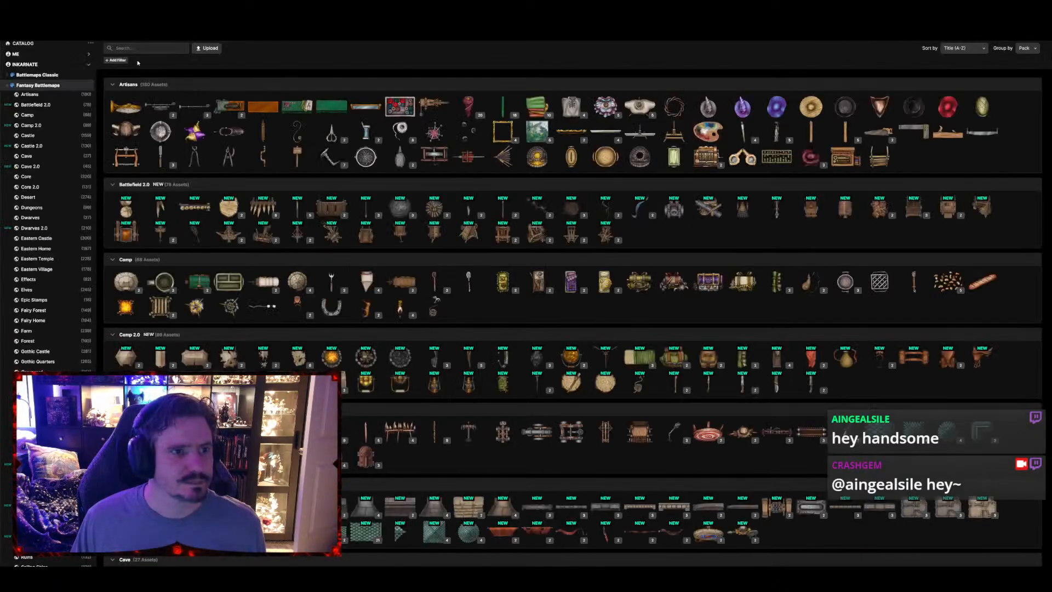
left_click(139, 48)
type("lea")
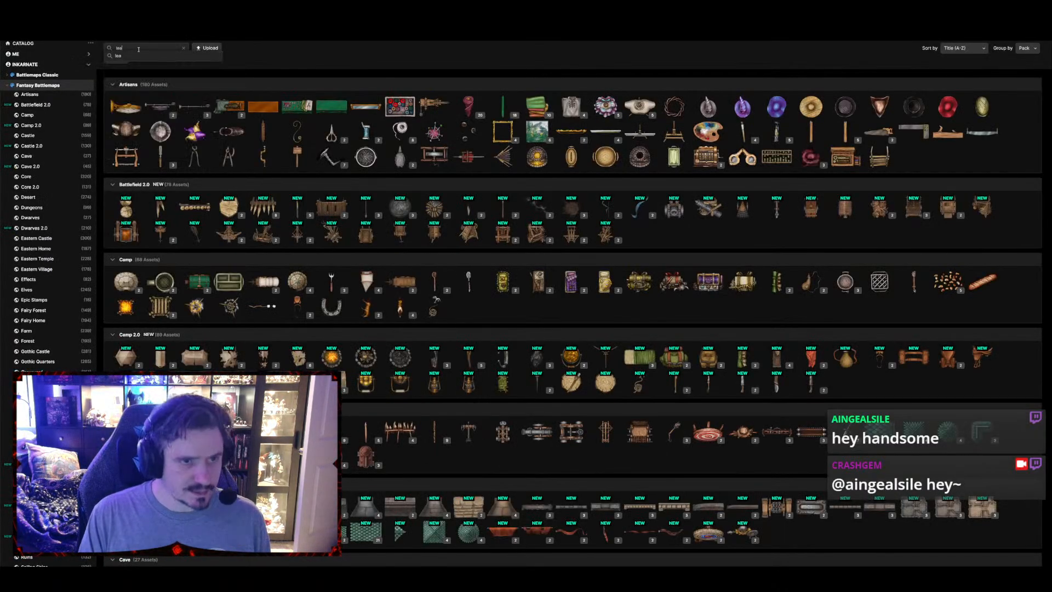
key("Return")
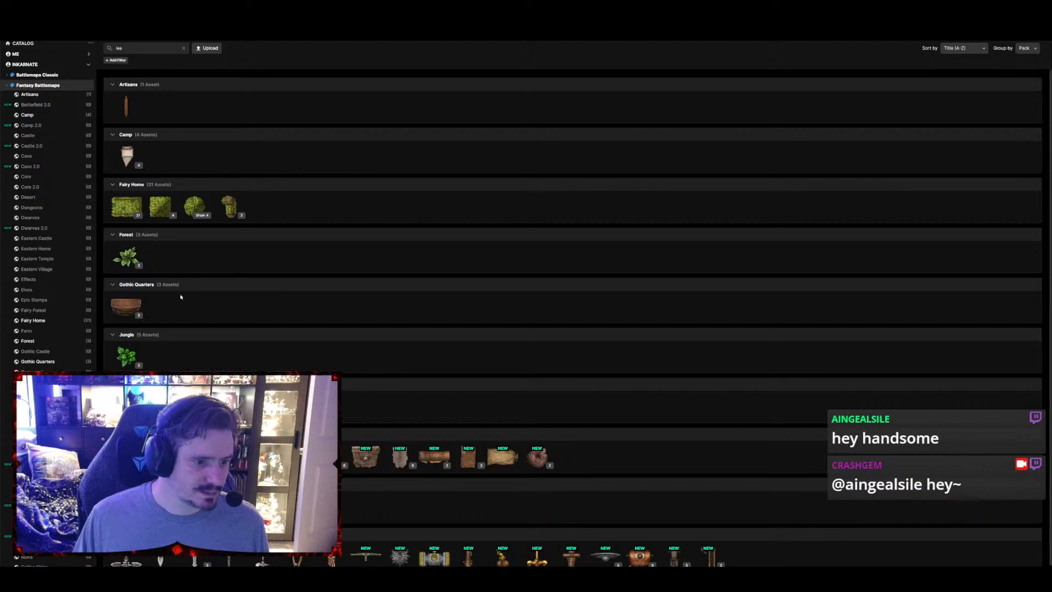
scroll(213, 322, "down", 1)
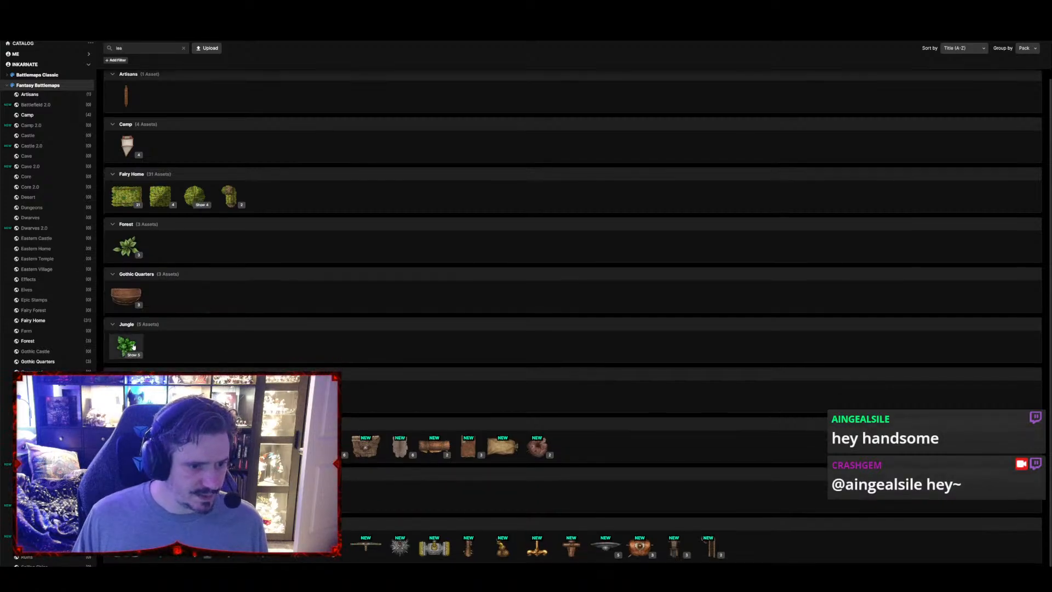
left_click(127, 247)
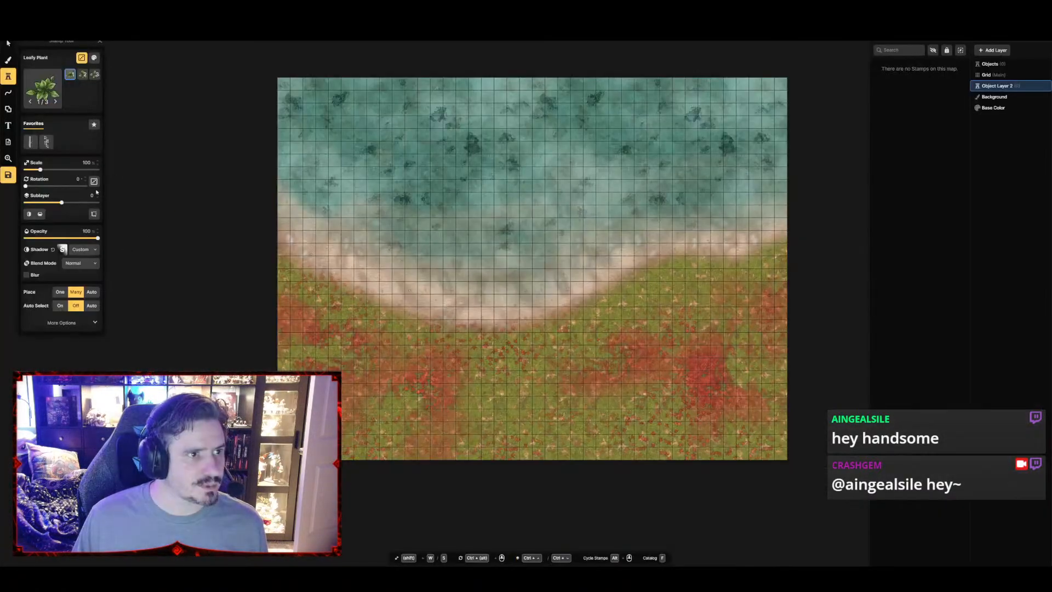
left_click(475, 240)
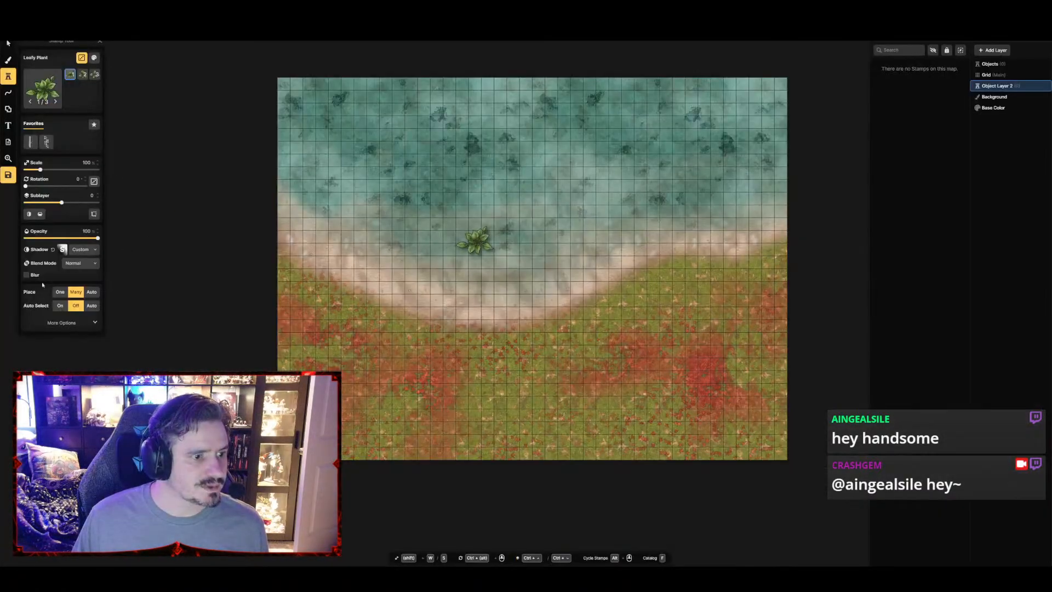
Recolor the Leafy Plant stamp orange with hue -67, saturation 141, brightness 87 and contrast 111, and set its scale to 29%
left_click(55, 324)
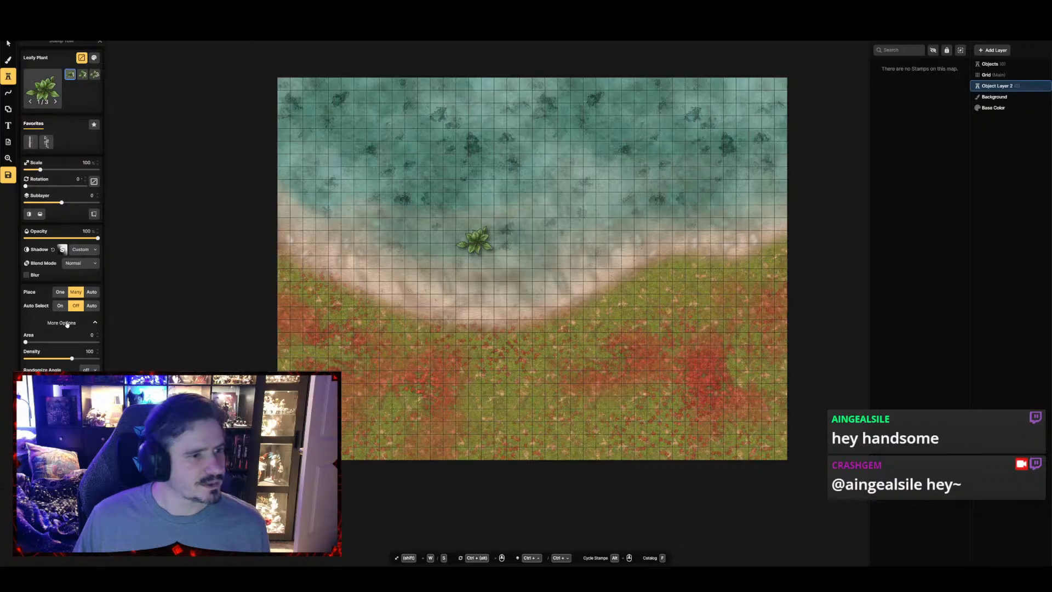
left_click(94, 58)
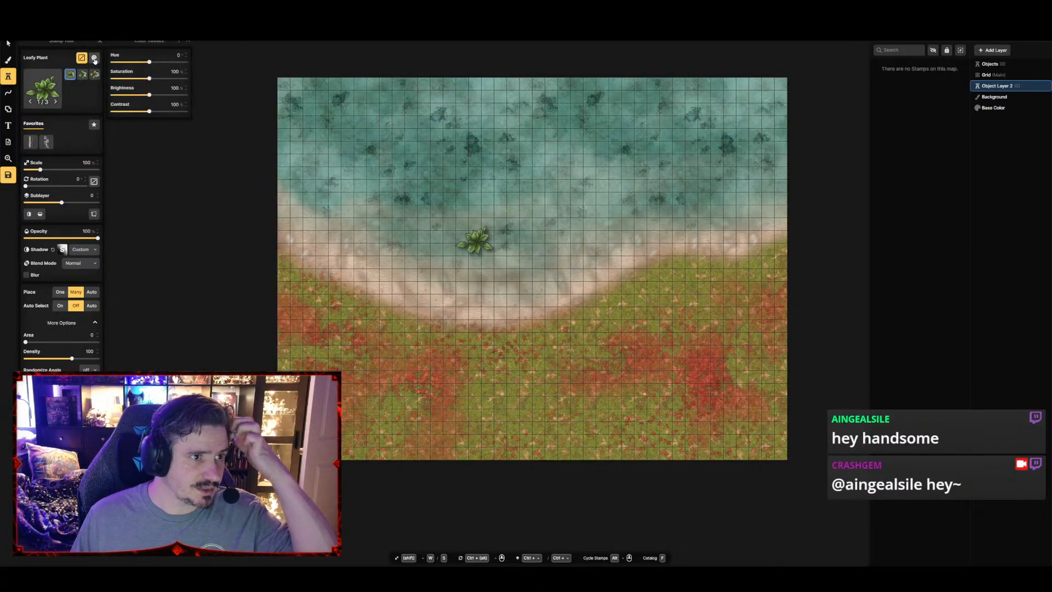
left_click_drag(149, 62, 136, 64)
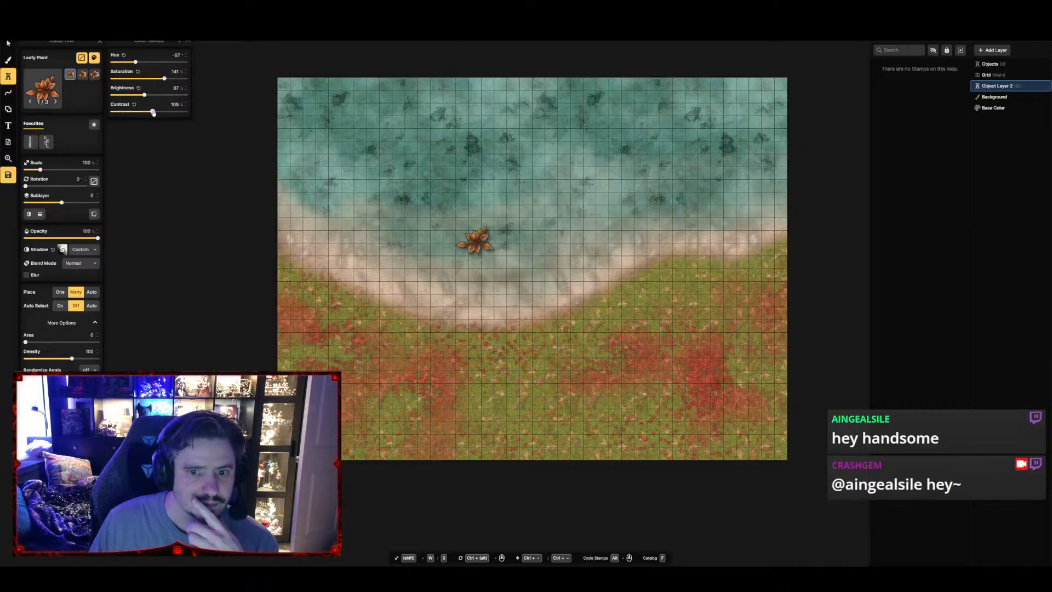
left_click_drag(154, 113, 155, 113)
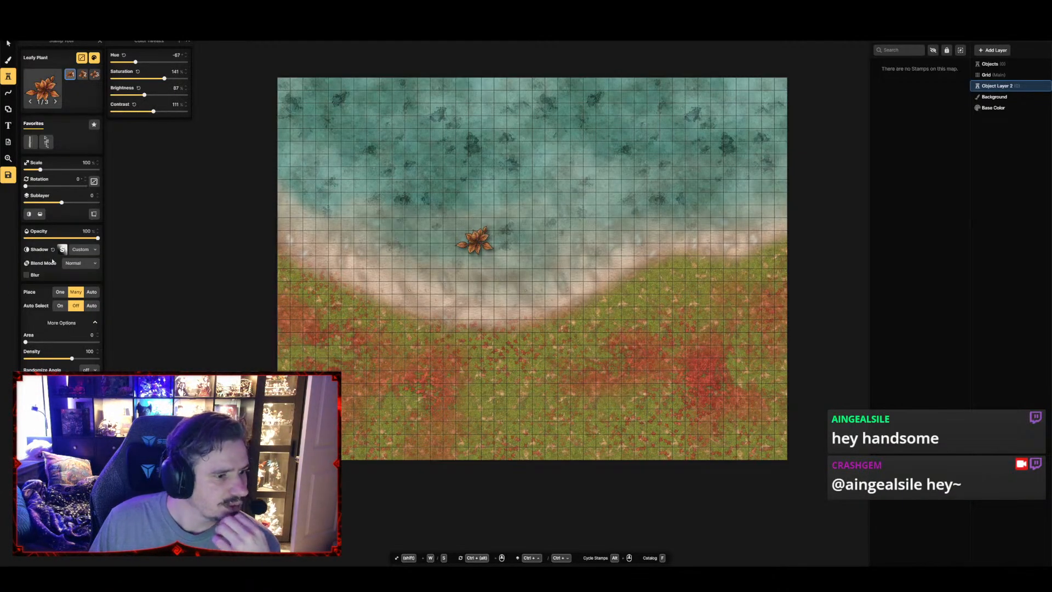
left_click_drag(44, 170, 33, 172)
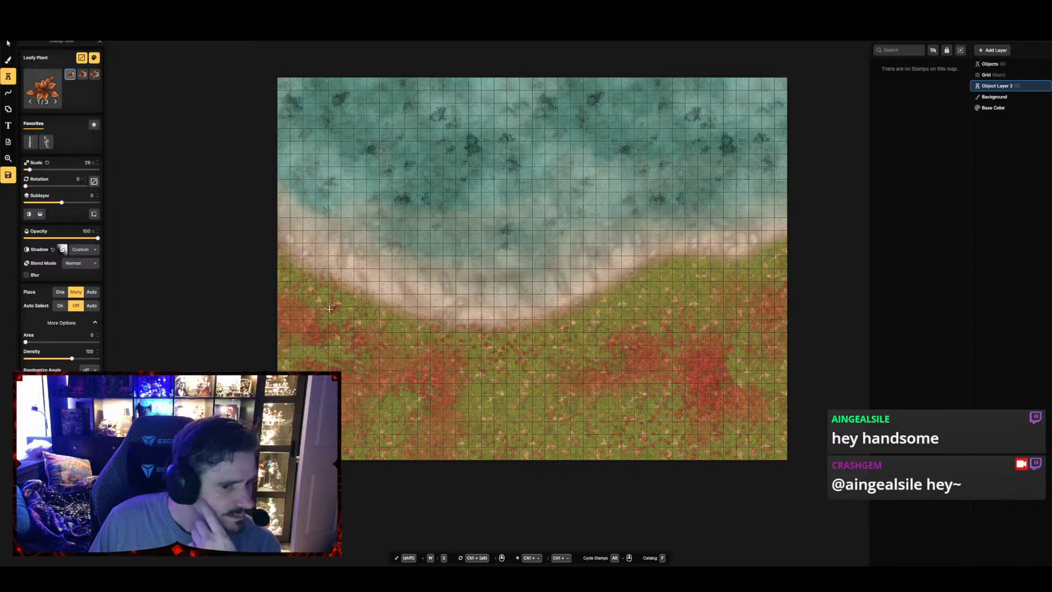
Place small clusters of orange Leafy Plants over the leaf patches on the west, center and east of the grass
mouse_move(328, 314)
left_mouse_down()
mouse_move(323, 329)
mouse_move(339, 326)
mouse_move(318, 330)
mouse_move(326, 336)
left_mouse_up()
left_click(339, 331)
left_click(336, 338)
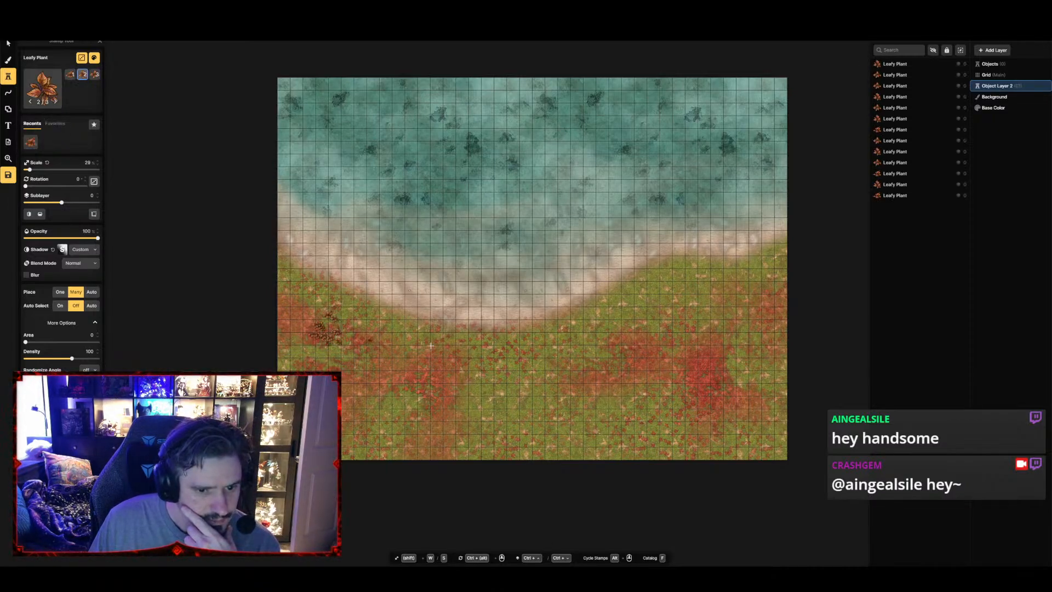
mouse_move(347, 397)
left_mouse_down()
mouse_move(361, 410)
mouse_move(350, 385)
left_mouse_up()
mouse_move(444, 396)
left_mouse_down()
mouse_move(406, 417)
mouse_move(431, 415)
mouse_move(427, 424)
mouse_move(415, 418)
left_mouse_up()
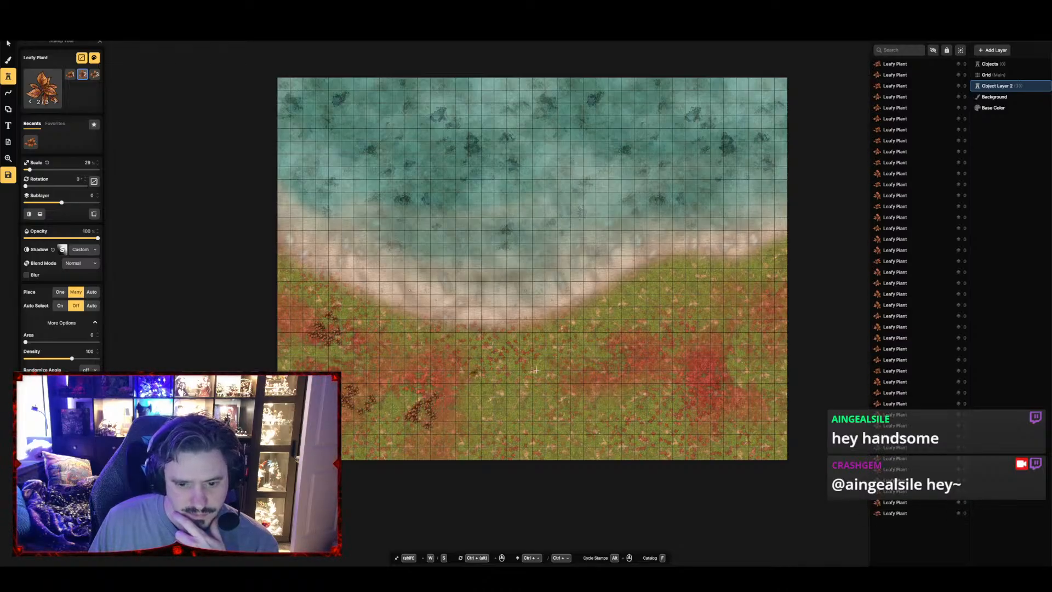
left_click_drag(585, 364, 588, 376)
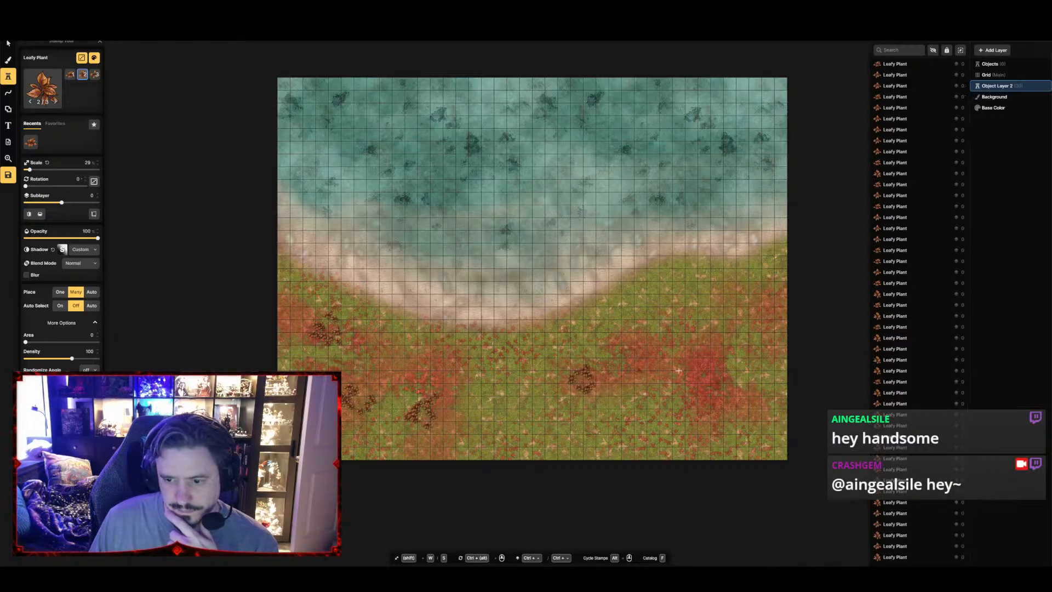
left_click_drag(678, 371, 694, 386)
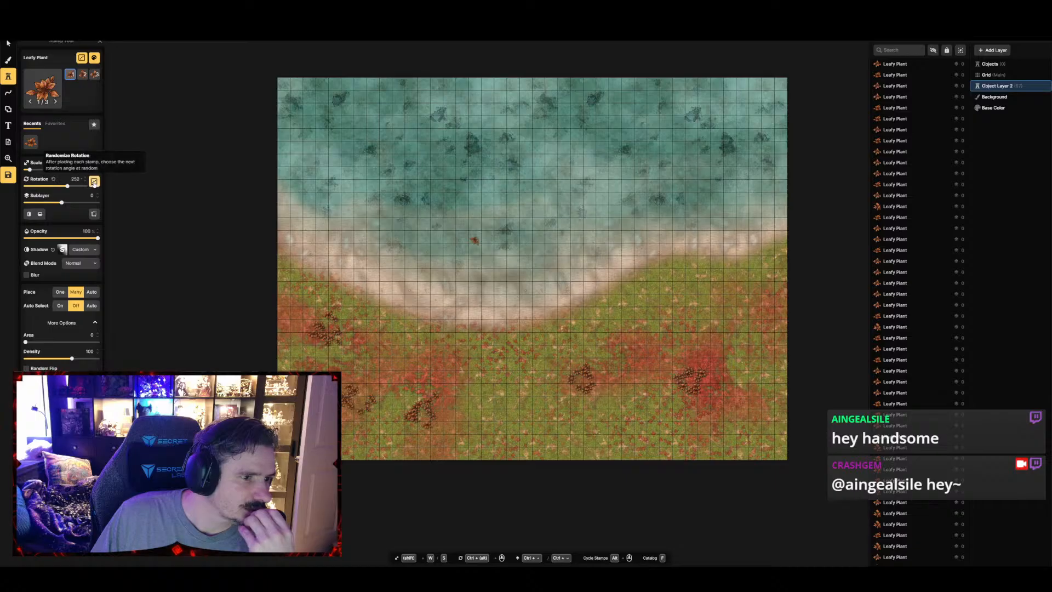
With random rotation and a stamp area of 18, thicken the Leafy Plant clusters and add new ones along the grass's east edge
left_click(94, 181)
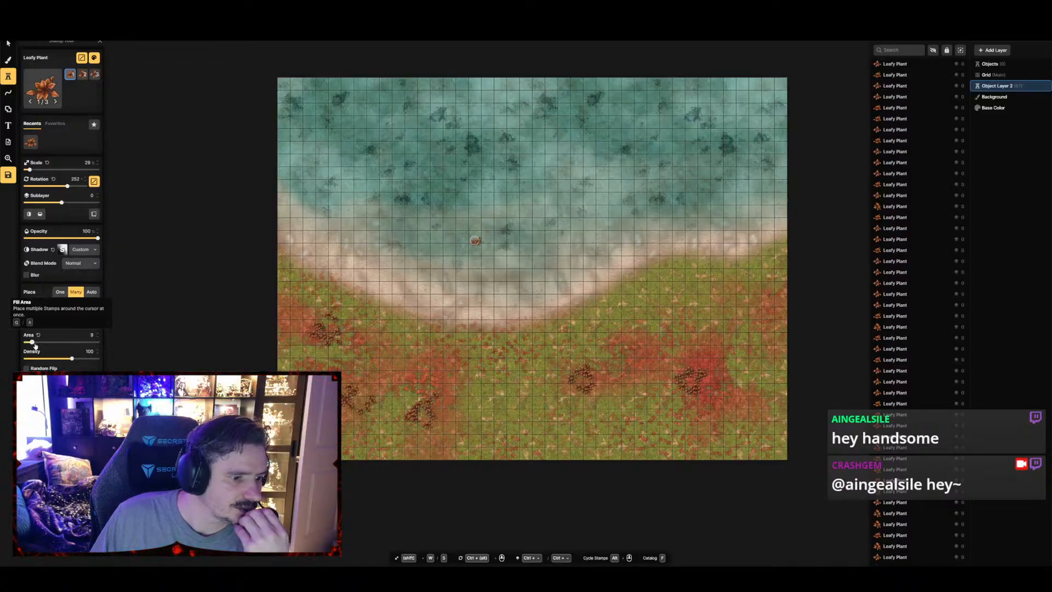
left_click(426, 419)
left_click(432, 413)
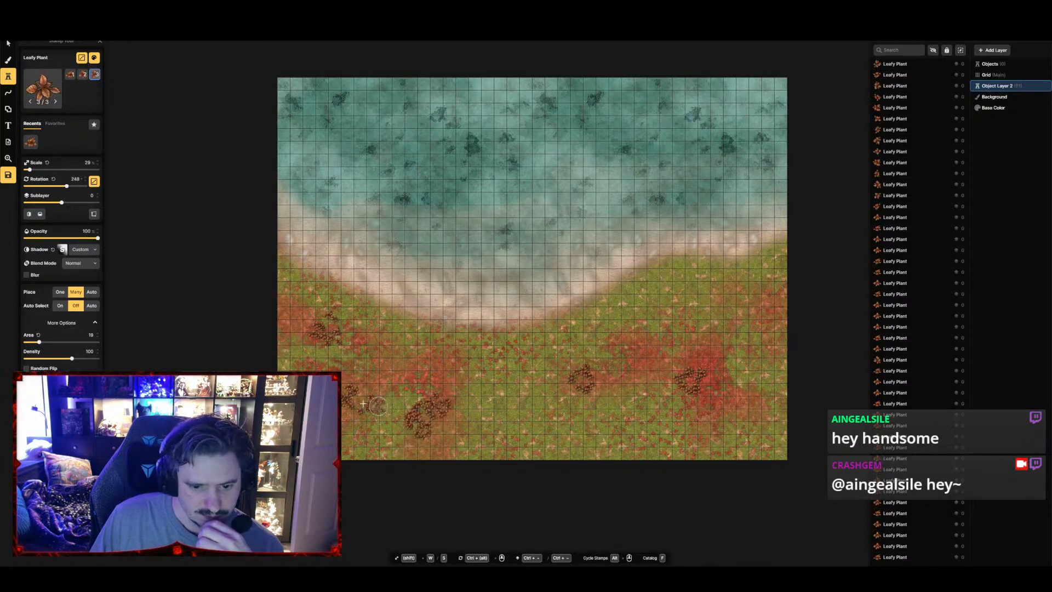
left_click_drag(342, 337, 309, 334)
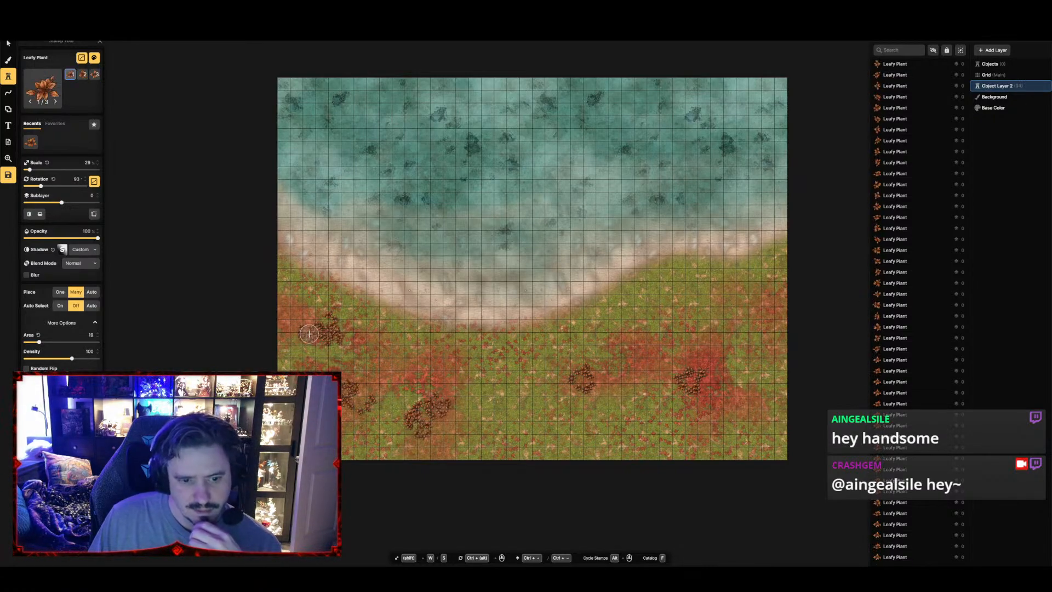
left_click_drag(568, 381, 601, 366)
mouse_move(687, 363)
left_mouse_down()
mouse_move(714, 354)
mouse_move(681, 378)
mouse_move(726, 369)
mouse_move(765, 326)
mouse_move(749, 323)
mouse_move(780, 337)
mouse_move(798, 322)
left_mouse_up()
mouse_move(789, 405)
left_mouse_down()
mouse_move(749, 427)
mouse_move(769, 447)
mouse_move(792, 431)
mouse_move(750, 426)
left_mouse_up()
mouse_move(419, 429)
left_mouse_down()
mouse_move(432, 438)
mouse_move(418, 418)
left_mouse_up()
Search the stamp catalog for "branch" and try the third variant of the Dead Branched Tree
key("f")
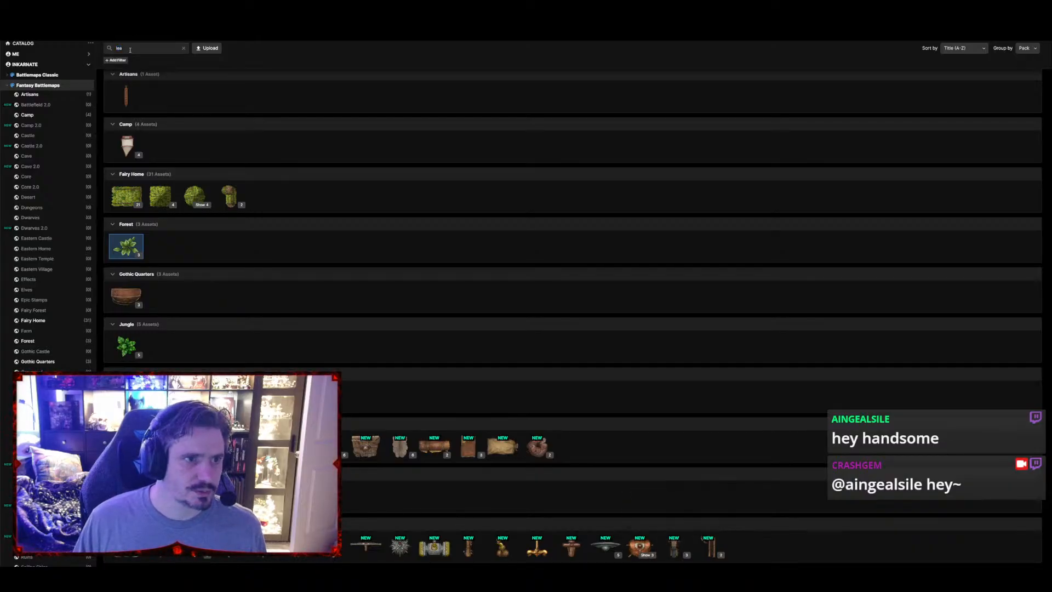
left_click(113, 48)
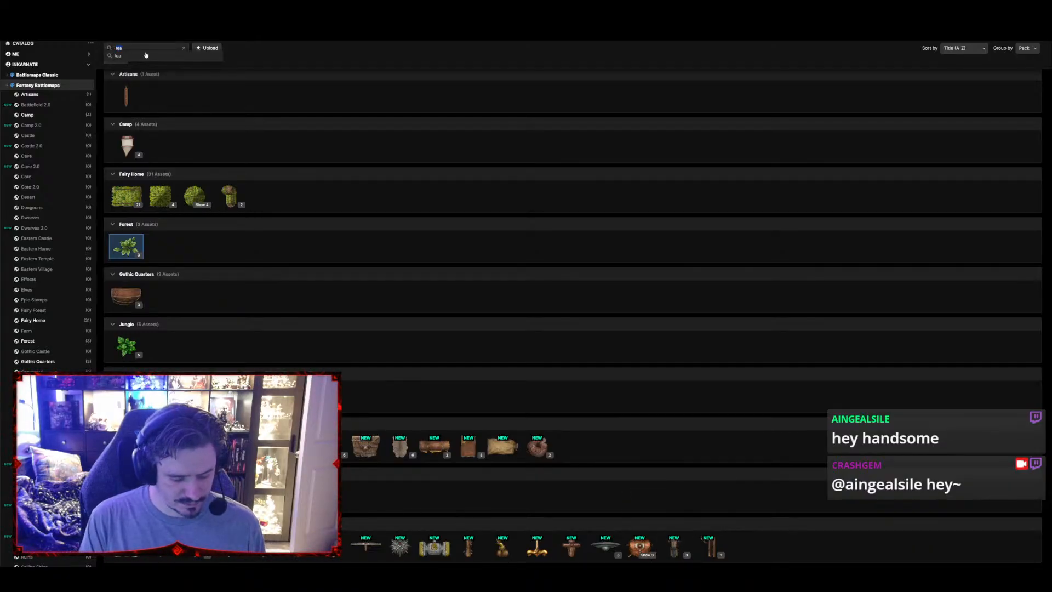
type("branch")
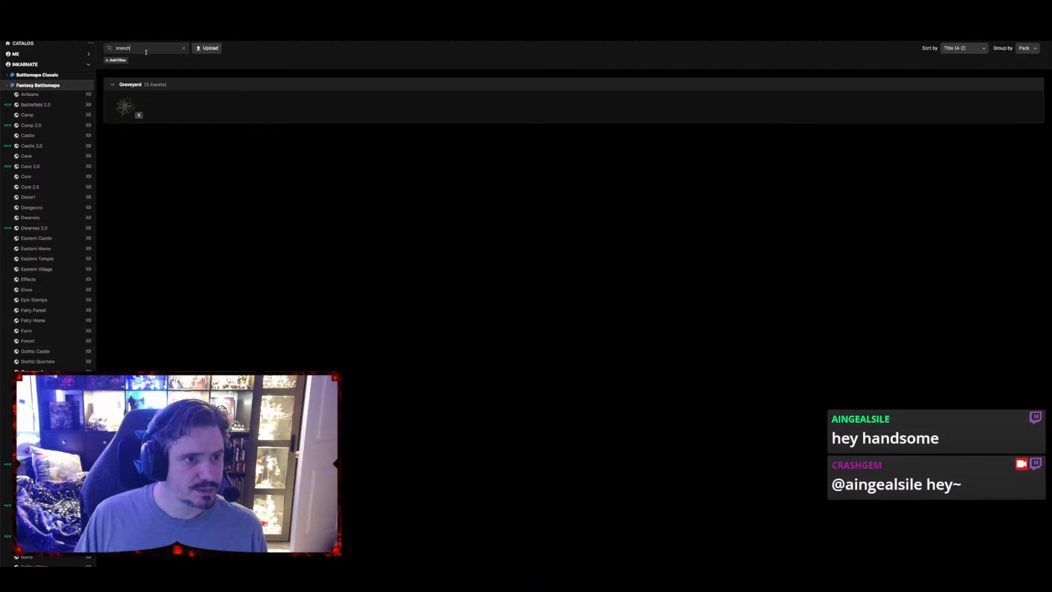
left_click(122, 107)
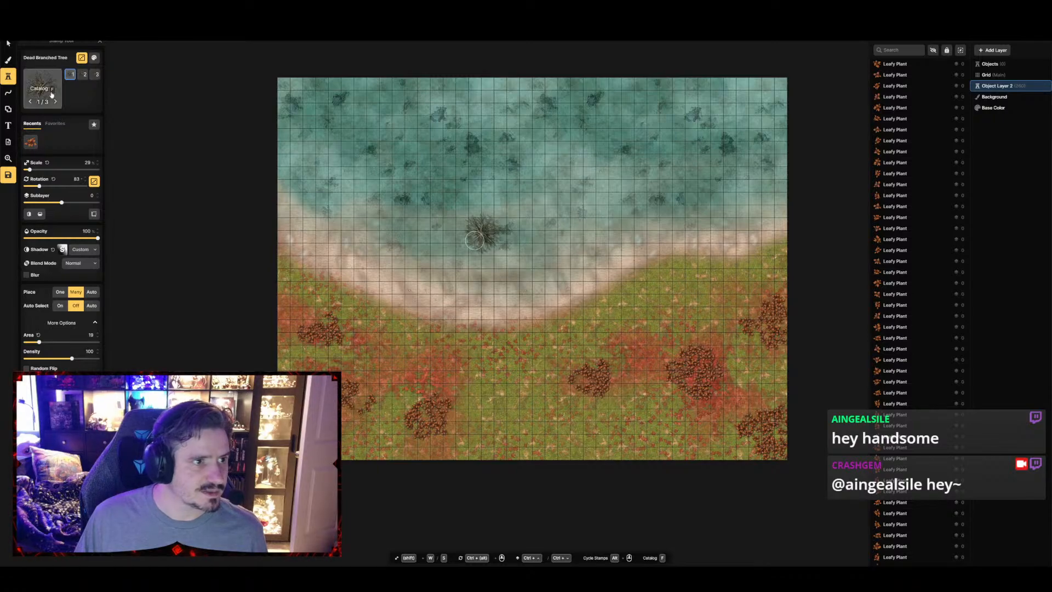
left_click(96, 75)
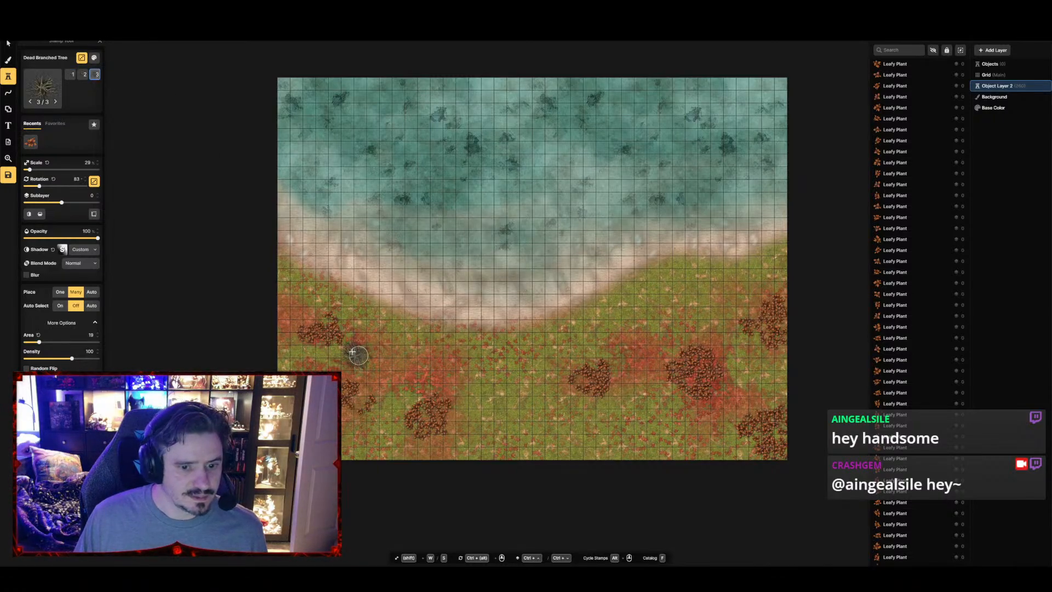
Search the stamp catalog for "log" and choose Small Logs from the Core pack
left_click(42, 86)
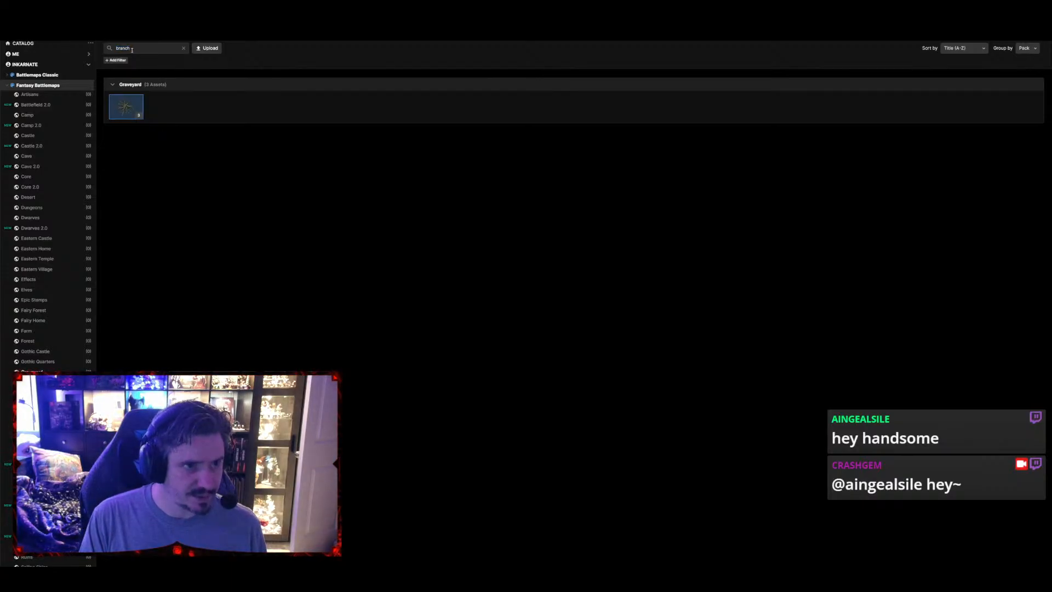
double_click(117, 49)
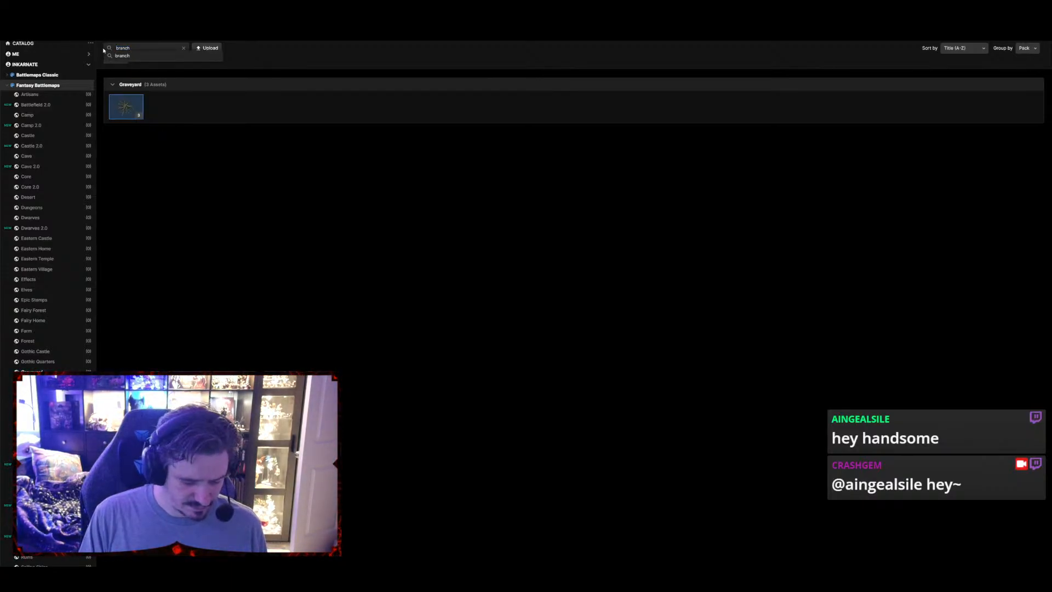
type("log")
key("Return")
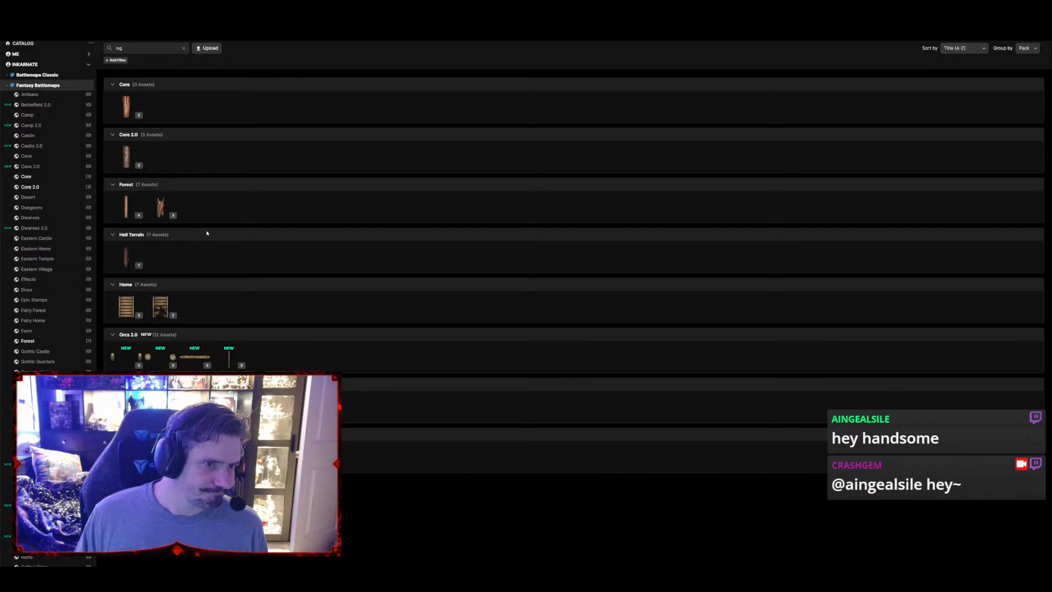
left_click(123, 107)
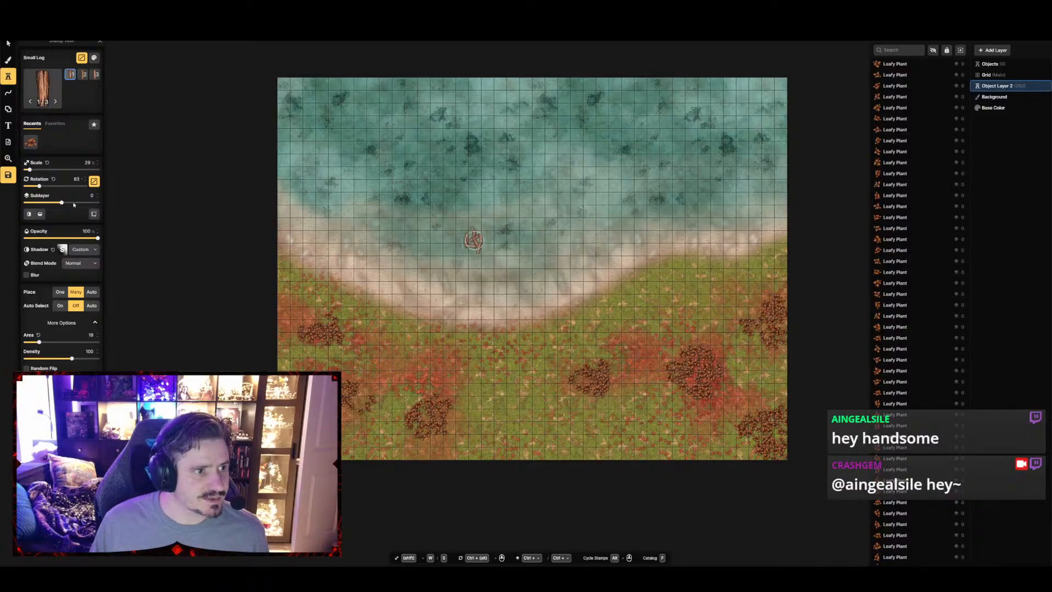
With single placement, set one enlarged Small Log at the western shoreline and two angled together beside the eastern Leafy Plant cluster
left_click(60, 292)
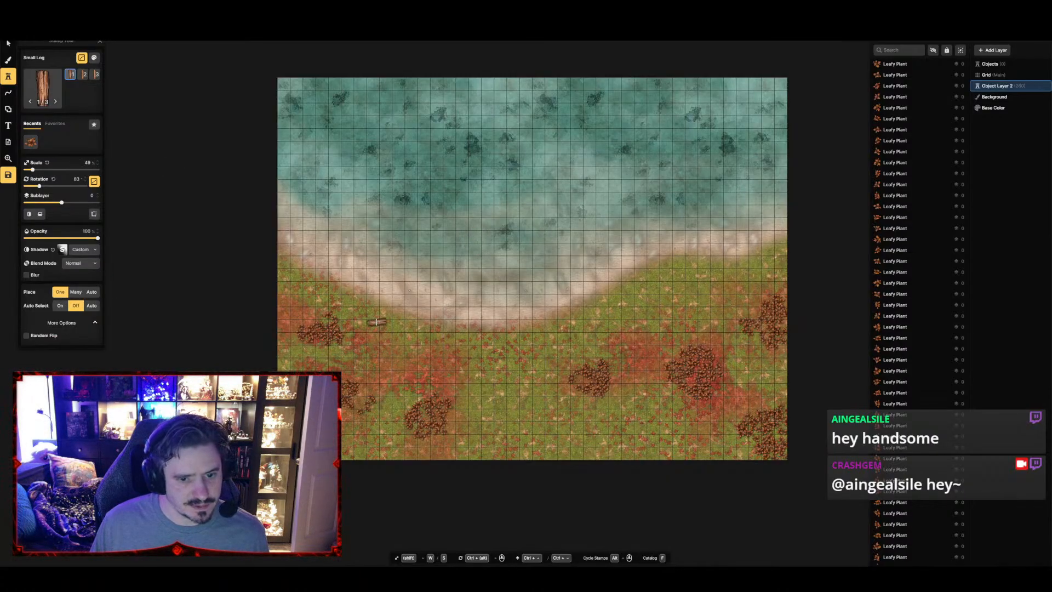
scroll(378, 318, "up", 2)
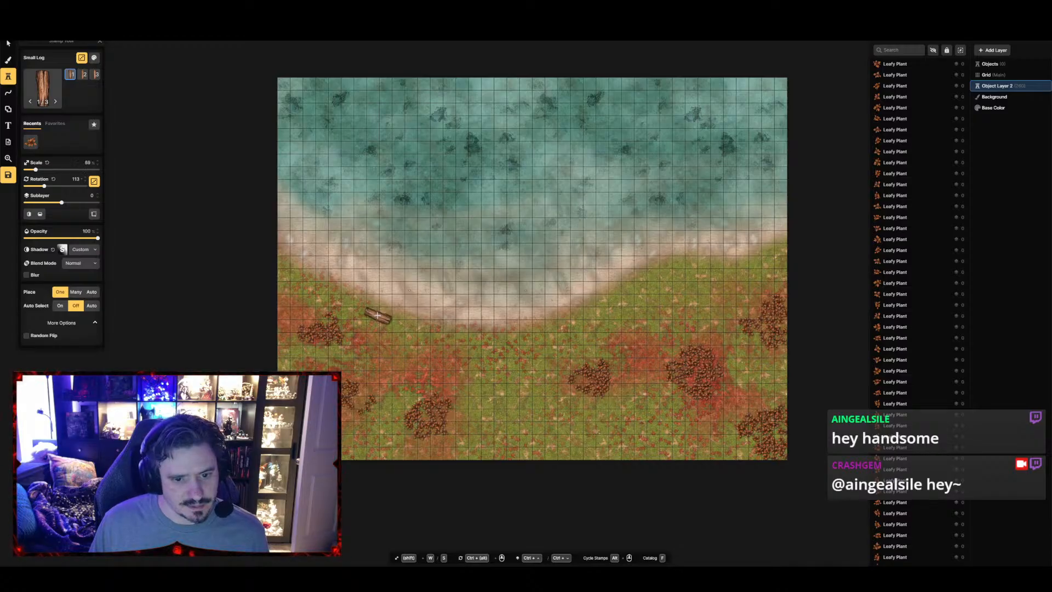
left_click(378, 312)
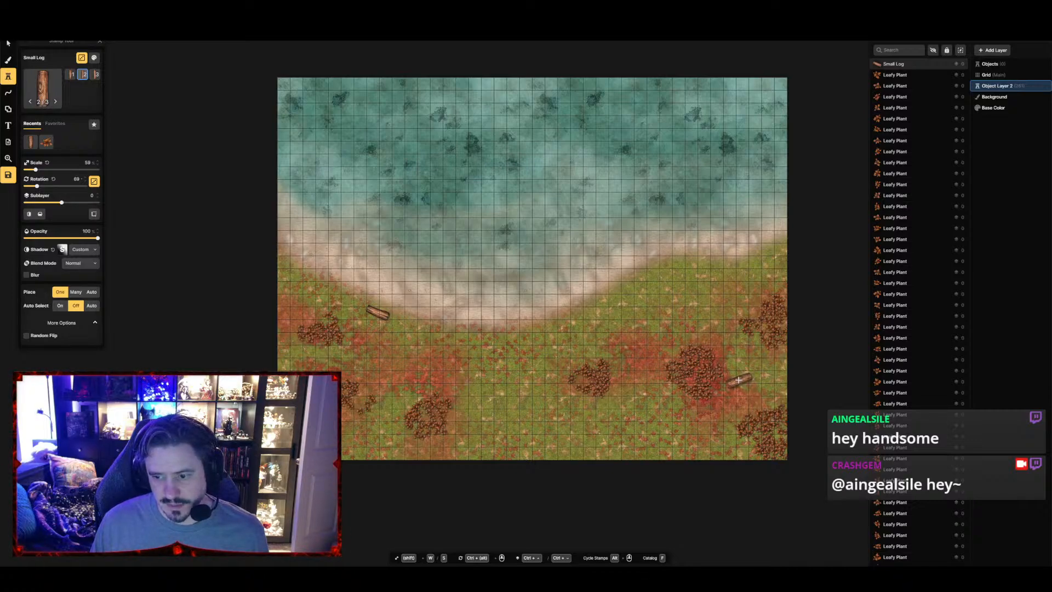
left_click(738, 379)
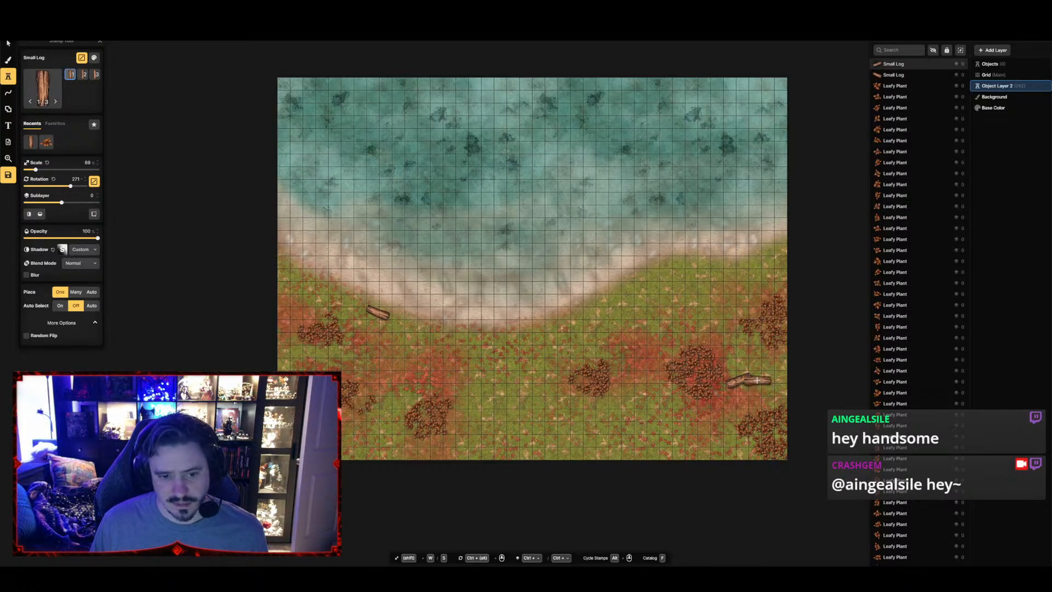
scroll(757, 380, "down", 5)
scroll(754, 387, "down", 1)
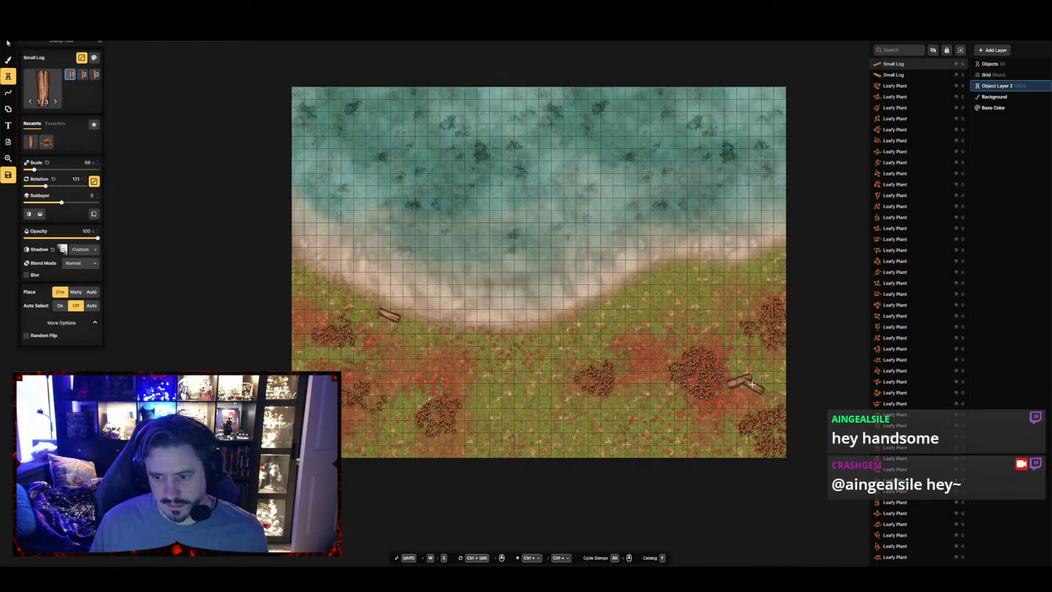
left_click(752, 385)
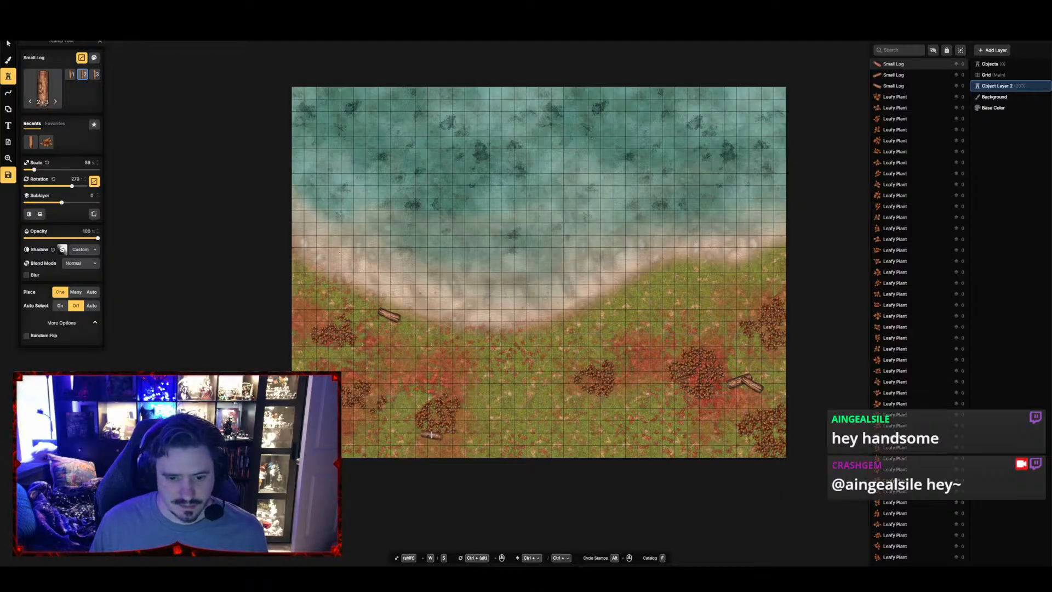
Search the stamp catalog for "stone" and choose Rocky Rubble from the Core pack
left_click(44, 89)
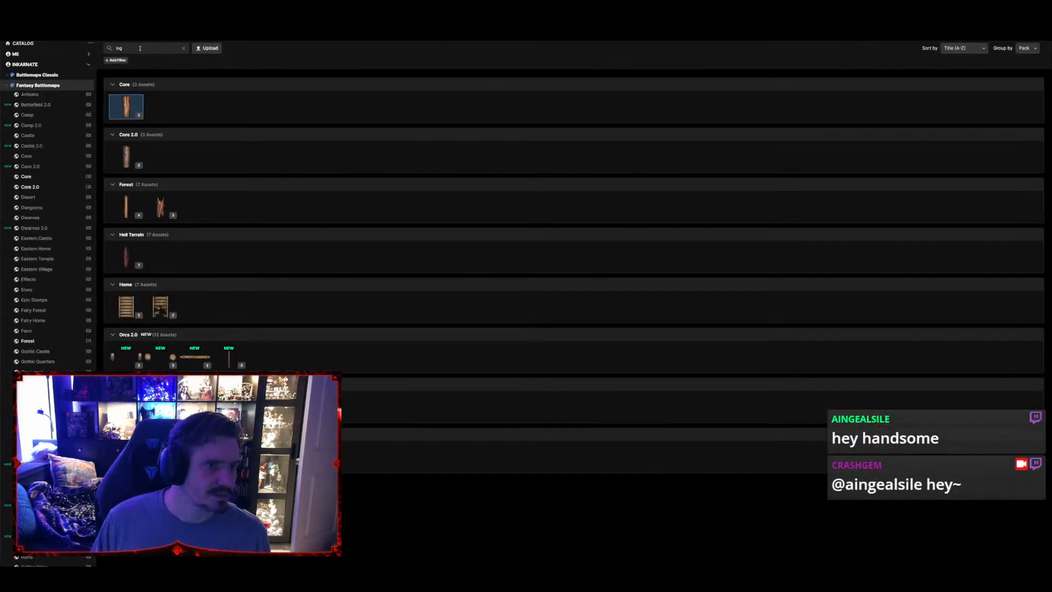
left_click_drag(137, 48, 108, 49)
type("stone")
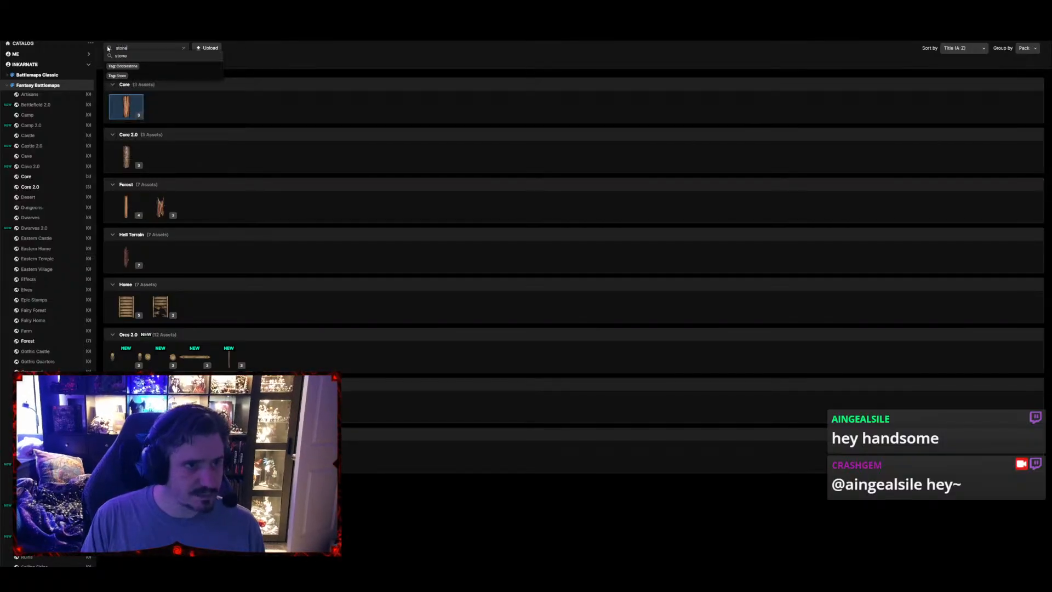
key("Return")
scroll(255, 336, "down", 1)
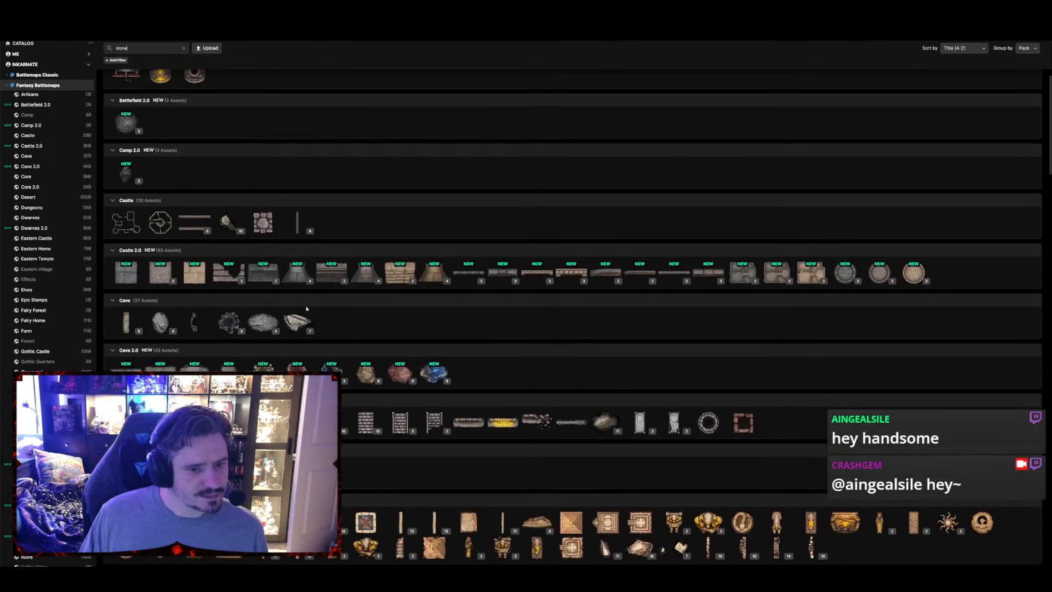
scroll(255, 336, "down", 2)
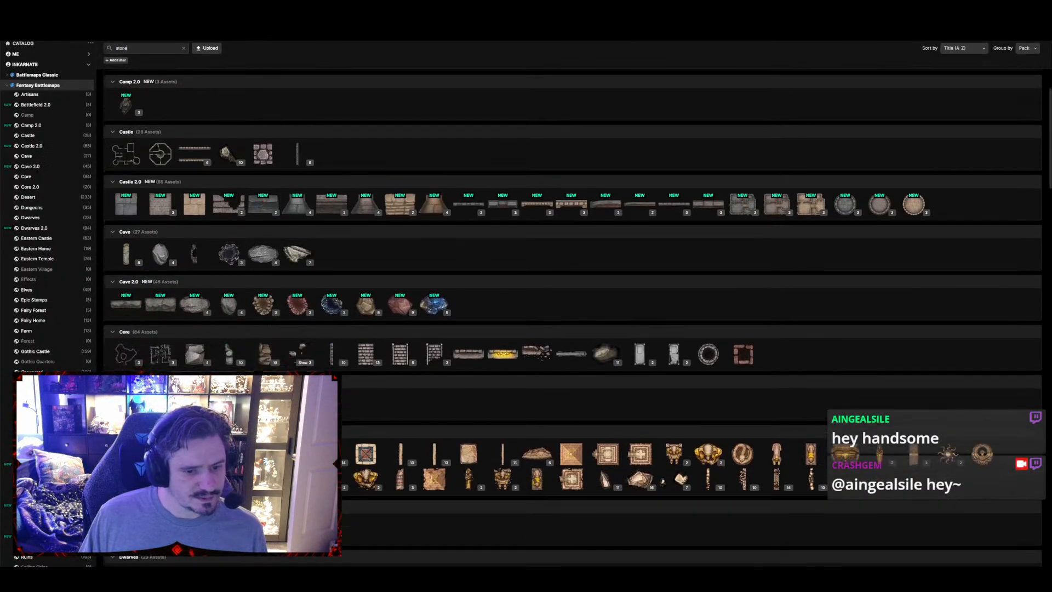
left_click(304, 353)
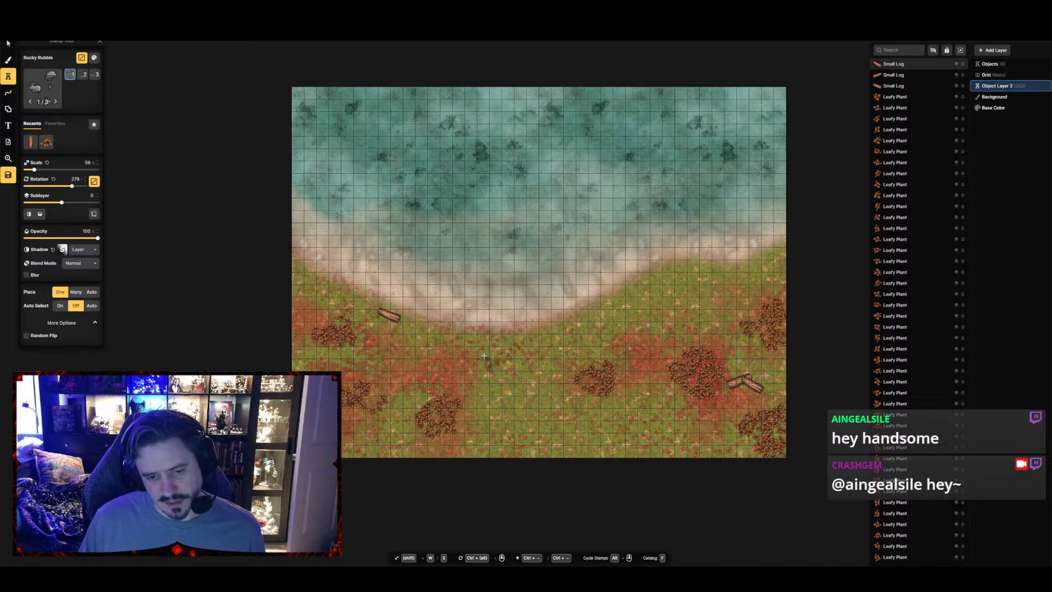
Place two groups of Rocky Rubble along the grass's shoreline, four stamps right of center and three farther east, varying shape and rotation
left_click(585, 317)
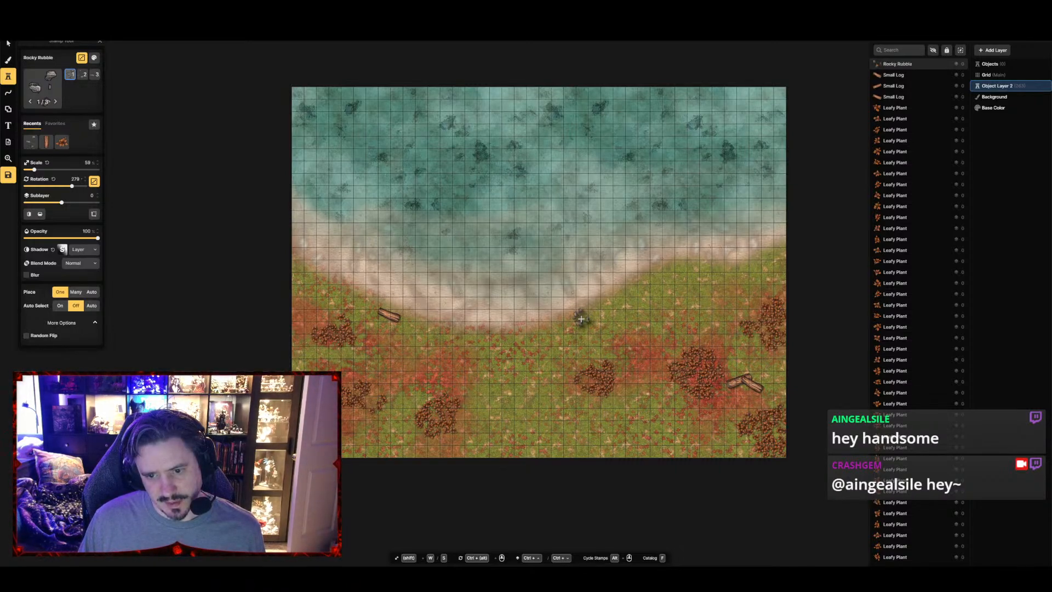
left_click(601, 319)
left_click(593, 302)
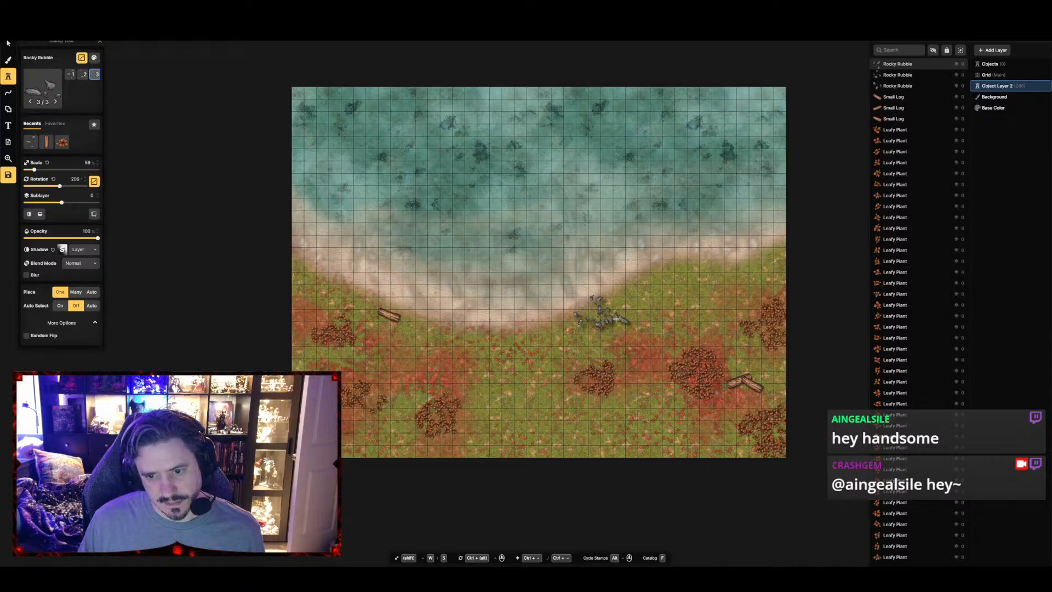
left_click(616, 318)
left_click(688, 263)
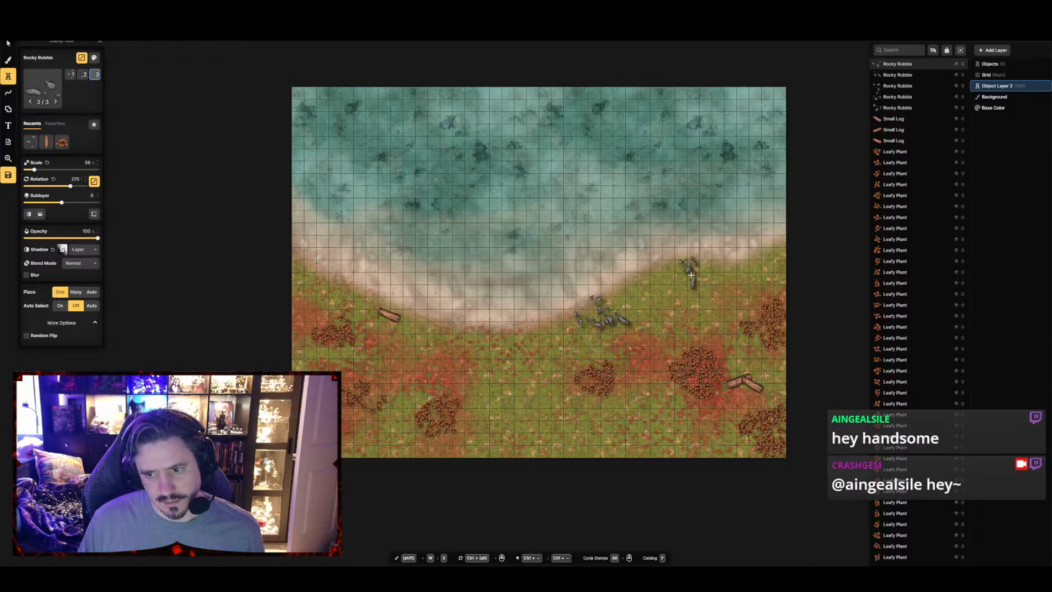
left_click(693, 278)
left_click(712, 265)
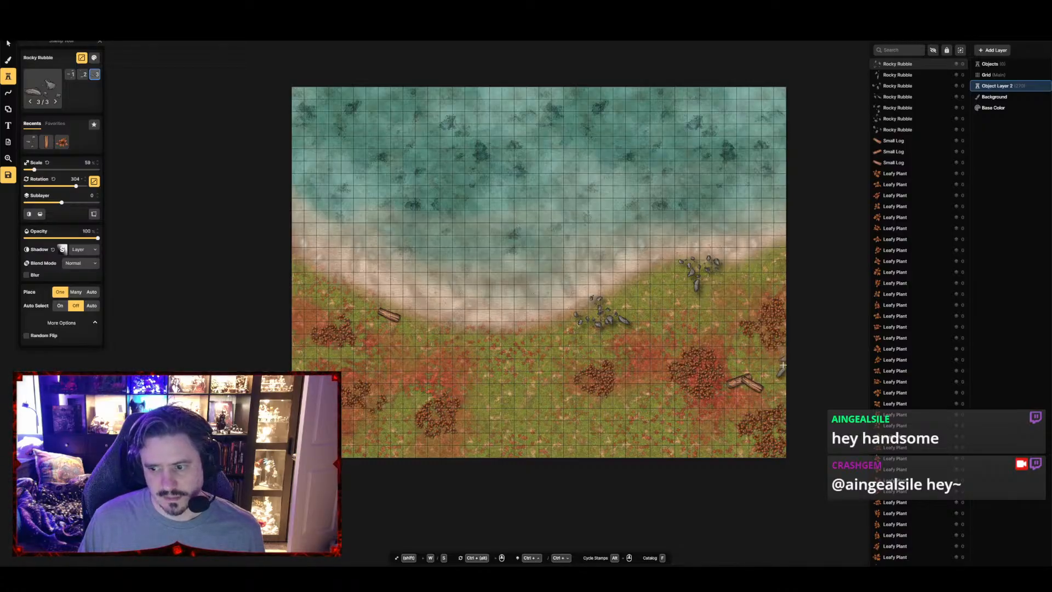
Add one Rocky Rubble stamp at the grass's east edge and three near its southwest edge
left_click(782, 365)
left_click(316, 410)
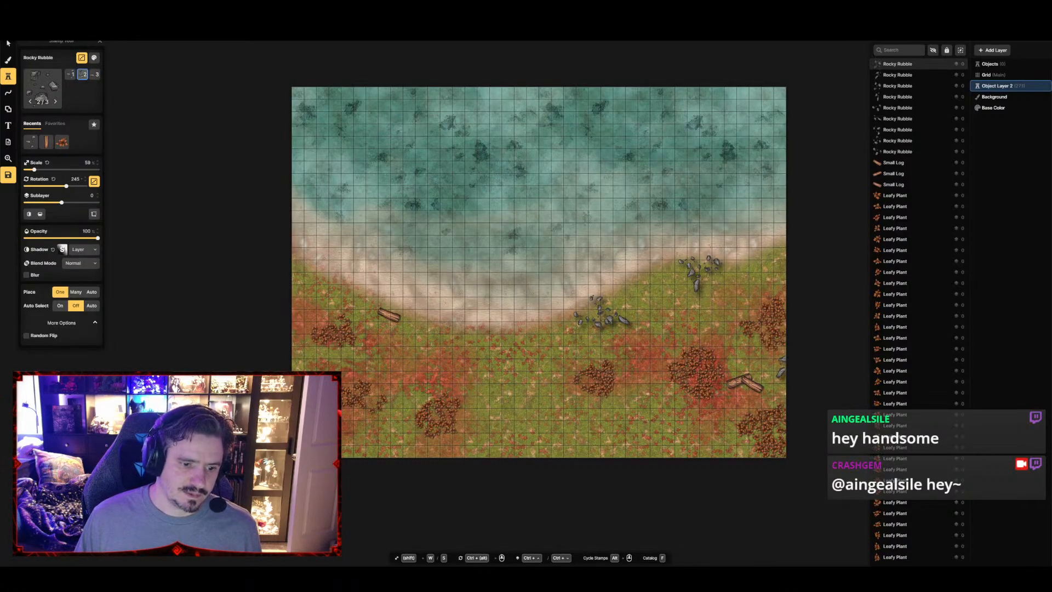
left_click(316, 416)
left_click(312, 403)
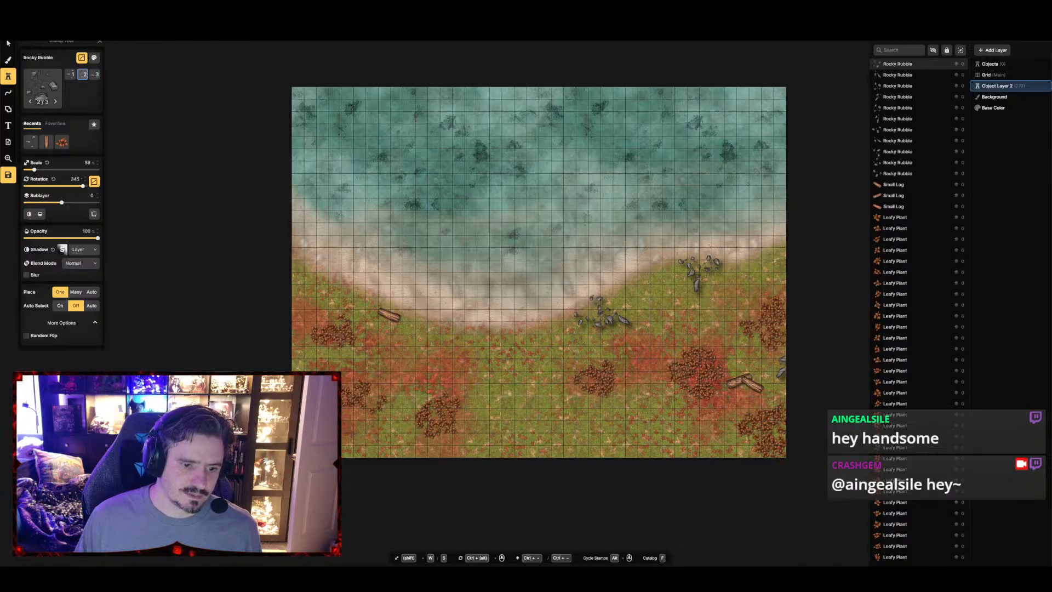
Choose the Cave 2.0 Boulders and place three enlarged, varied ones: on both shoreline rubble groups and at the shore's east edge
left_click(26, 86)
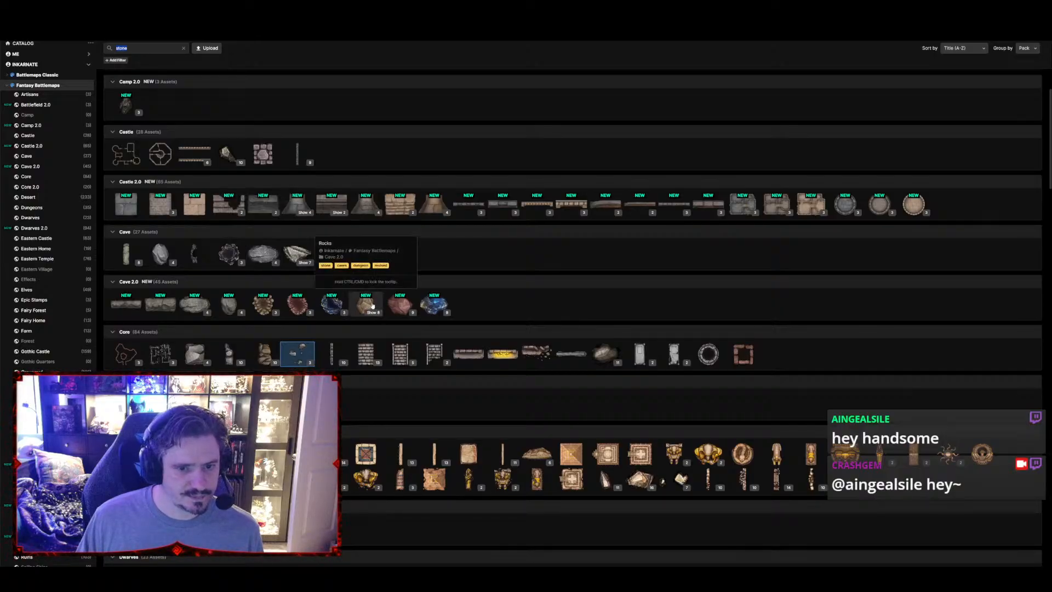
left_click(234, 306)
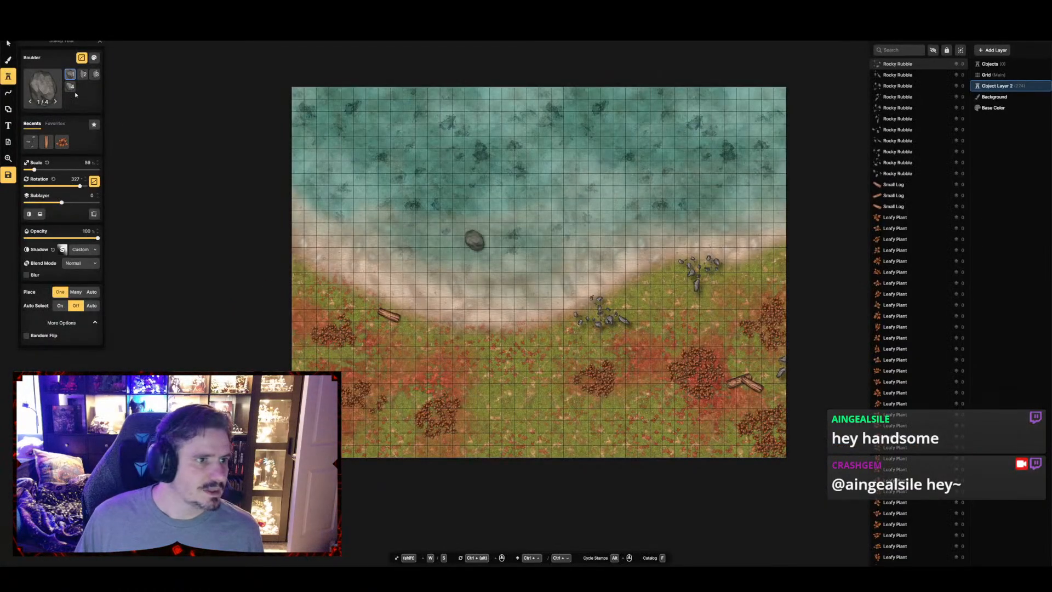
left_click(95, 75)
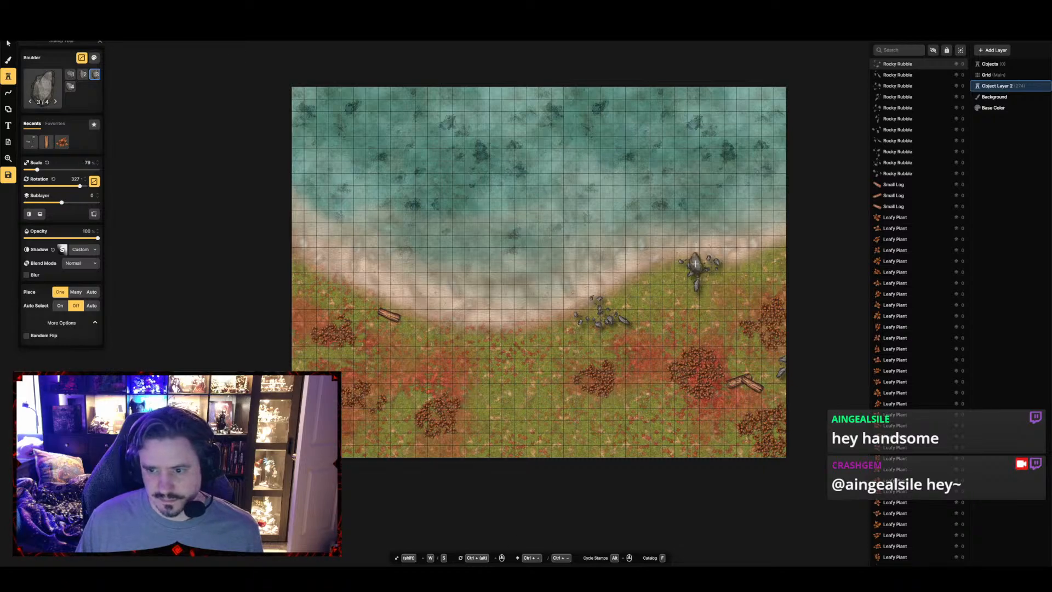
scroll(699, 271, "up", 7, "shift")
left_click(699, 263)
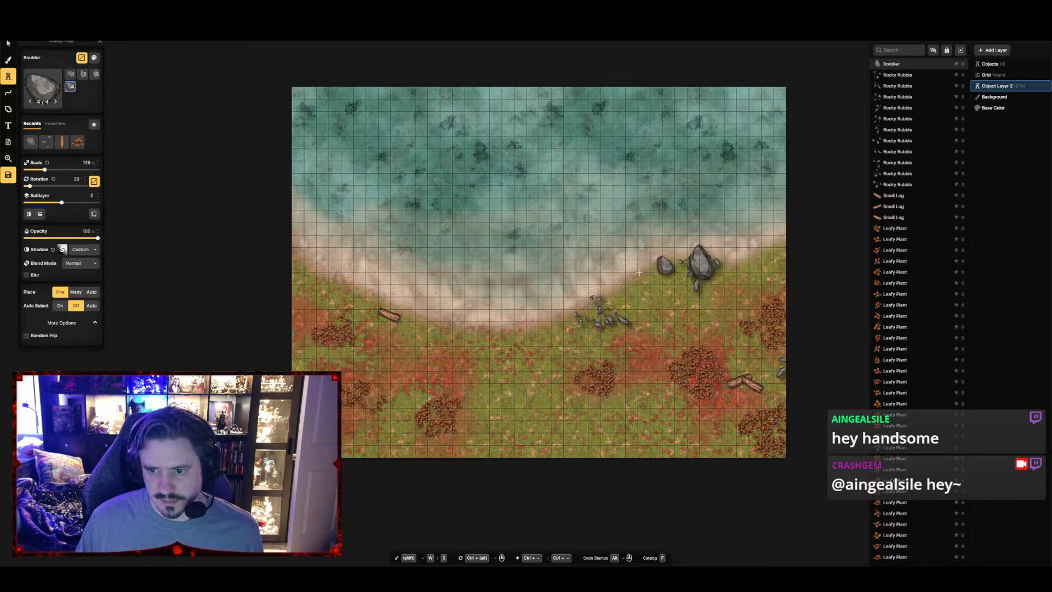
left_click(585, 308)
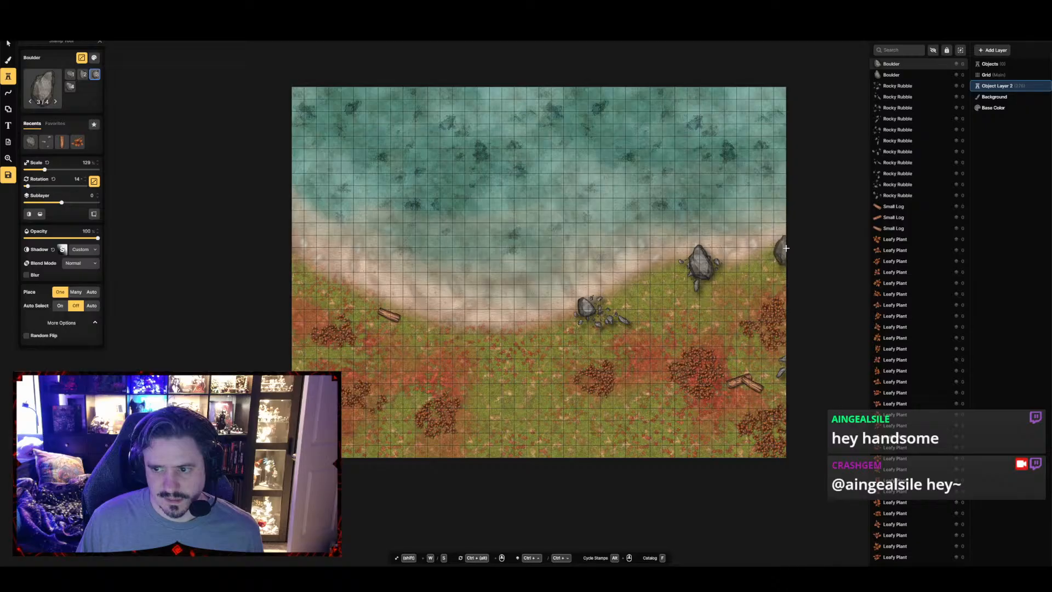
left_click(785, 247)
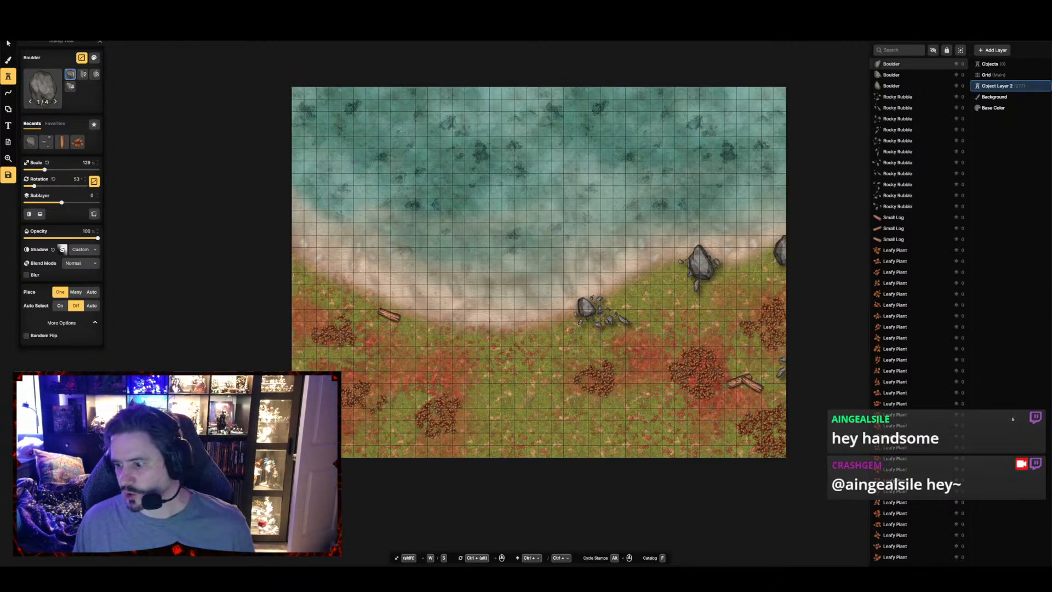
Add a brush layer, find the Jungle pack's Water texture by searching for "water", and paint it over the whole lake
left_click(987, 50)
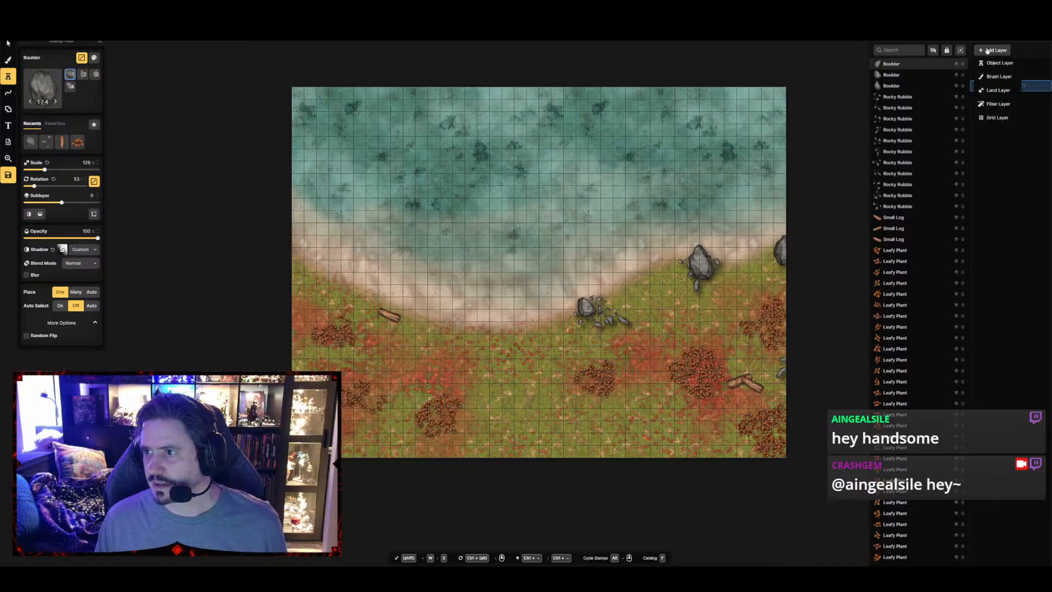
left_click(999, 76)
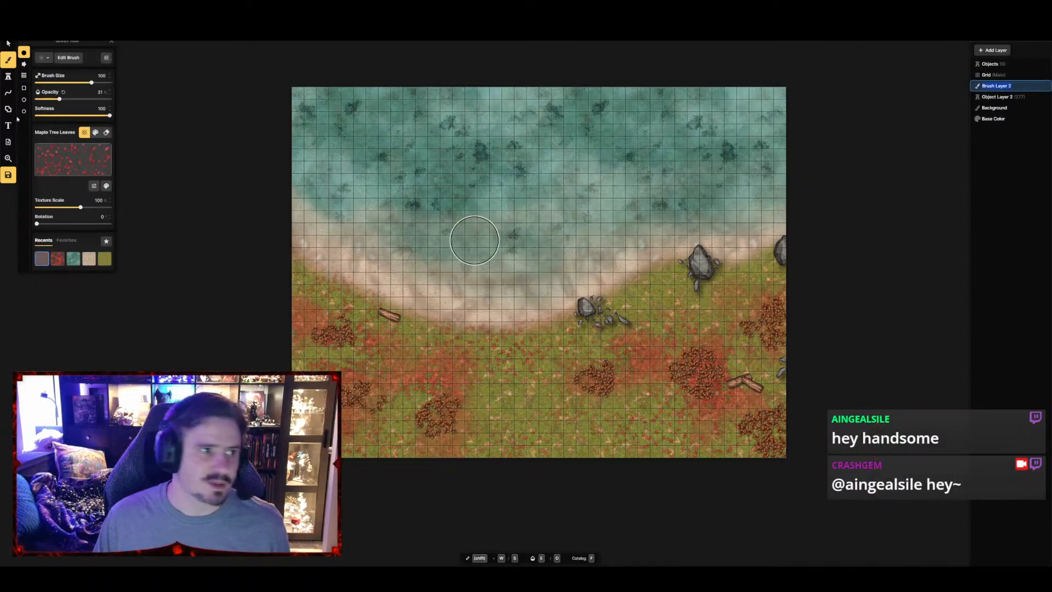
left_click(65, 156)
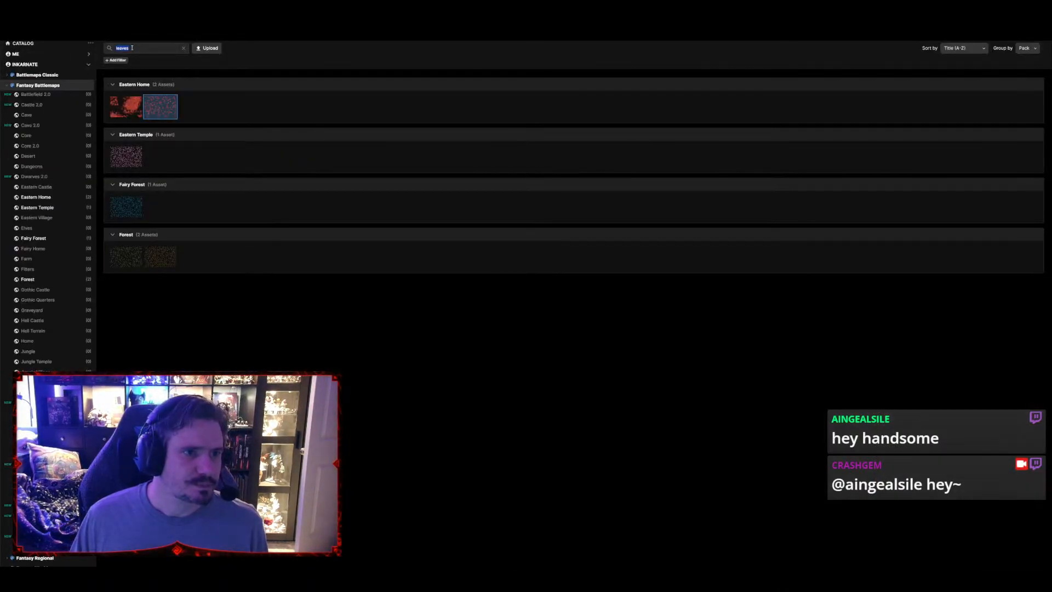
type("water")
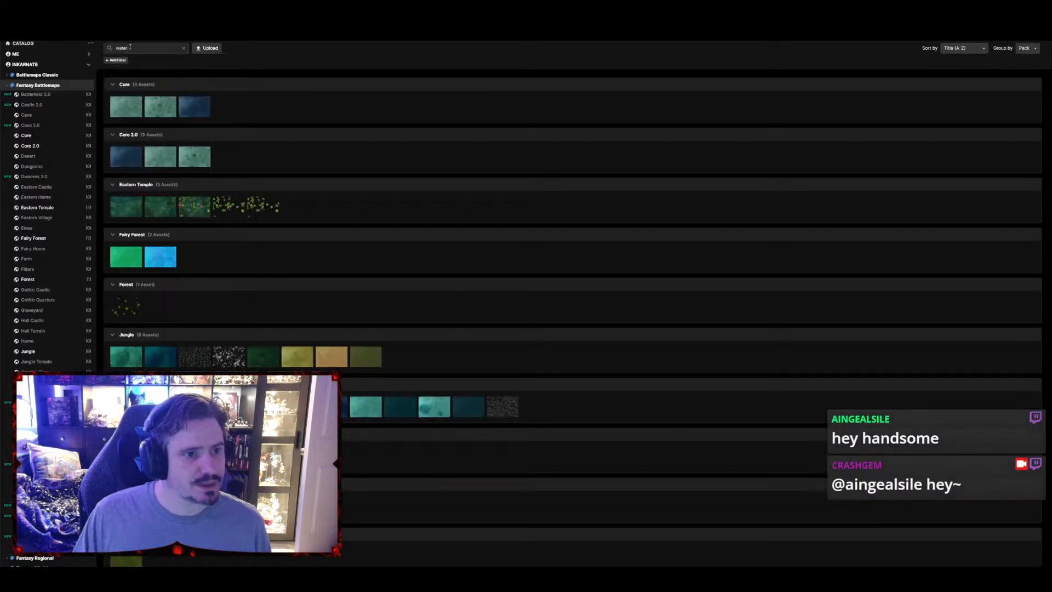
mouse_move(132, 155)
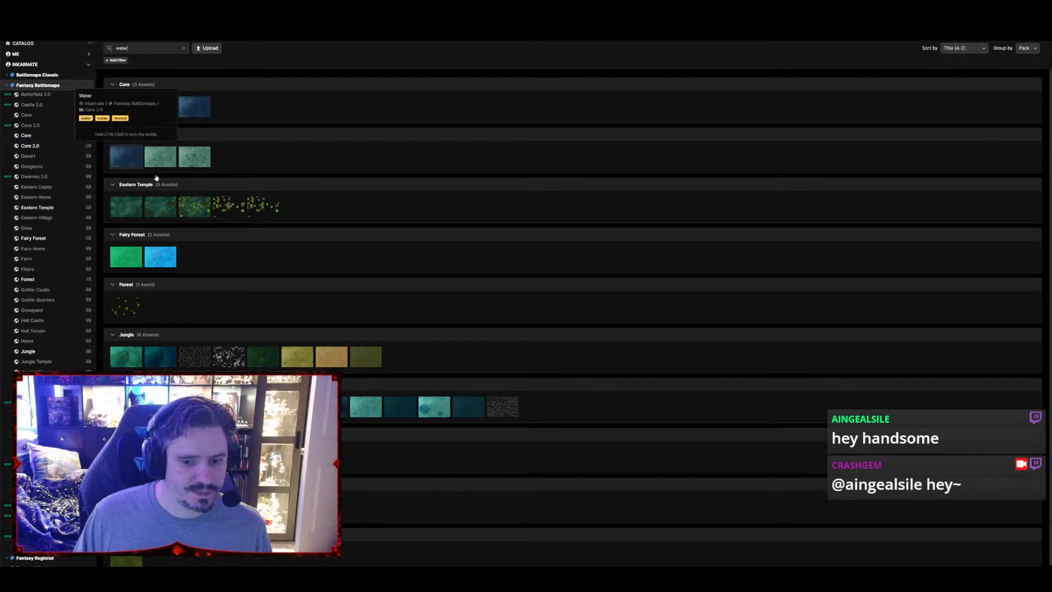
scroll(307, 356, "down", 1)
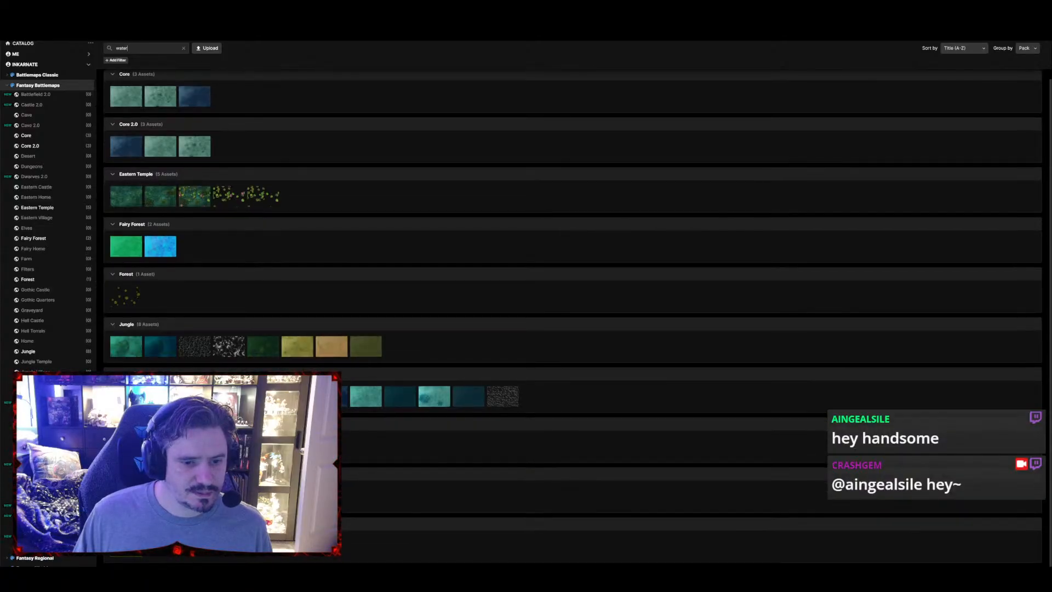
mouse_move(331, 348)
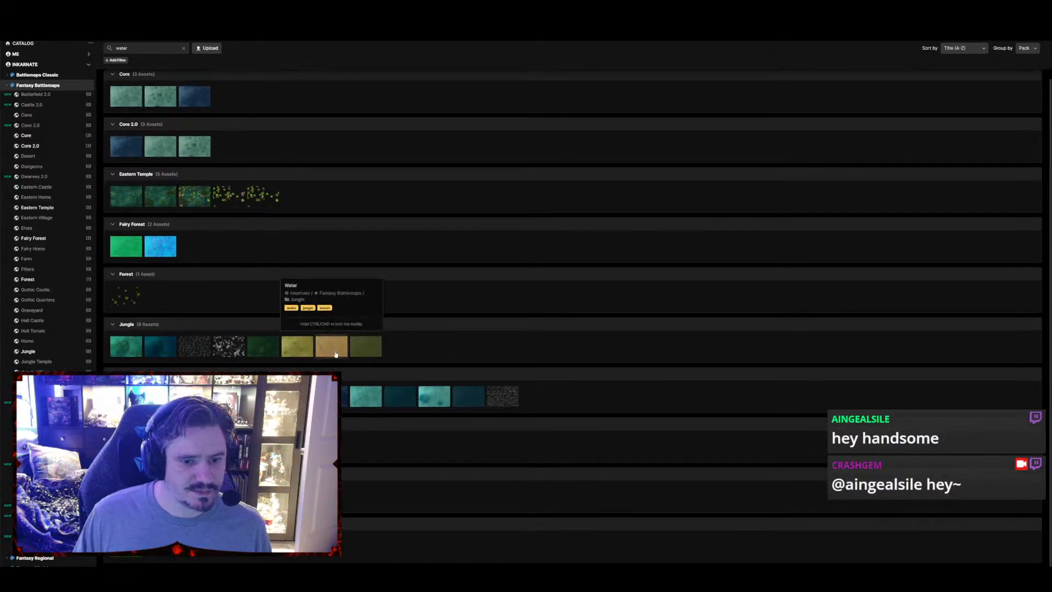
left_click(134, 348)
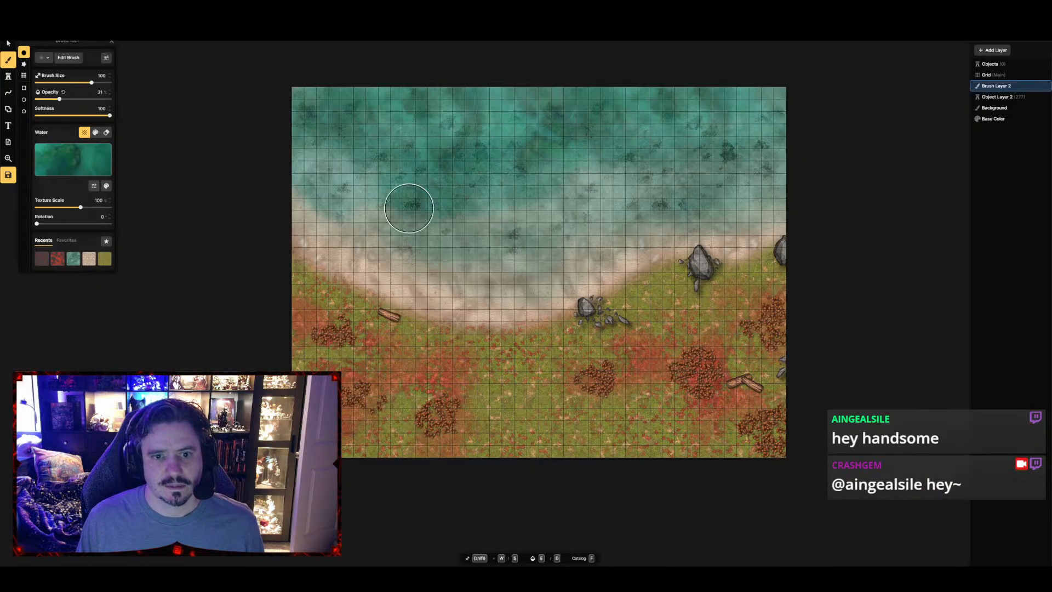
mouse_move(251, 174)
left_mouse_down()
mouse_move(329, 164)
mouse_move(352, 216)
mouse_move(312, 225)
mouse_move(344, 251)
mouse_move(418, 277)
mouse_move(509, 265)
mouse_move(502, 288)
mouse_move(342, 261)
mouse_move(308, 241)
mouse_move(458, 305)
mouse_move(562, 298)
mouse_move(641, 260)
mouse_move(782, 234)
mouse_move(709, 228)
mouse_move(774, 136)
mouse_move(508, 251)
mouse_move(577, 166)
left_mouse_up()
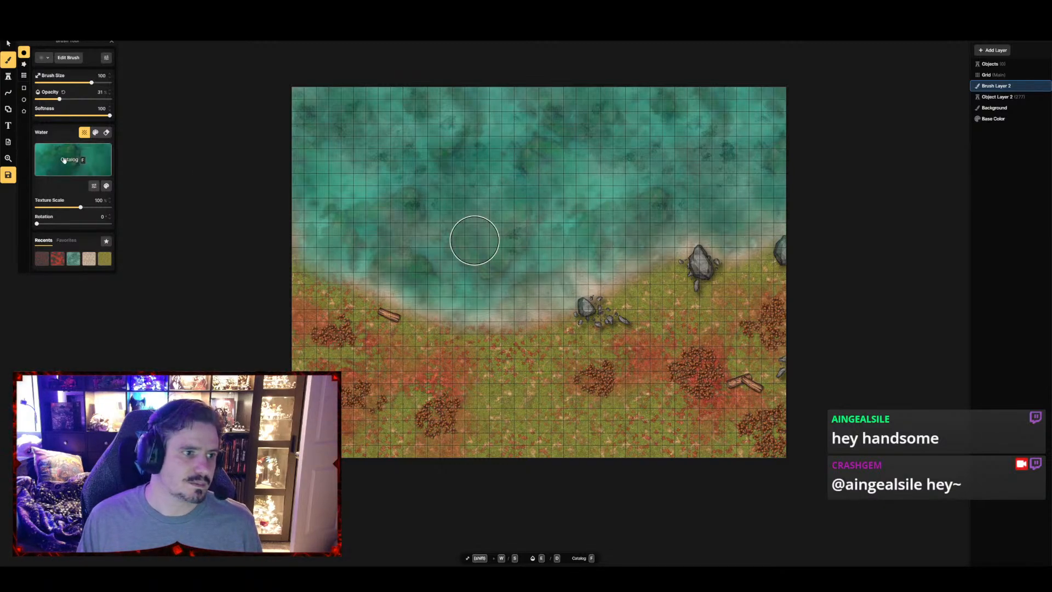
Choose the Fey Water texture from the Fairy Forest pack and brush it over the lake's shallows along the shore
key("f")
mouse_move(165, 153)
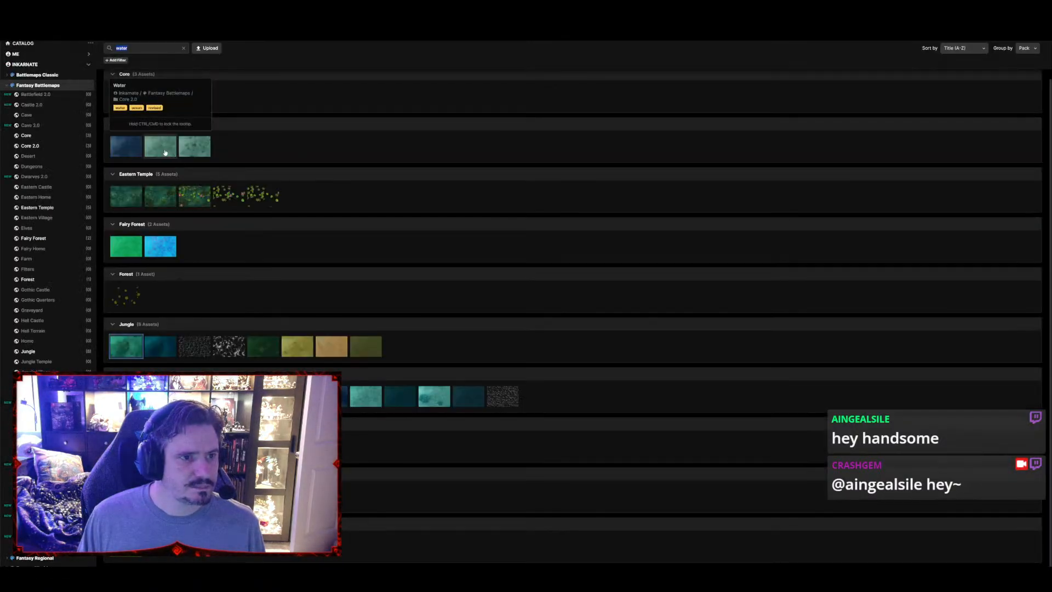
left_click(136, 251)
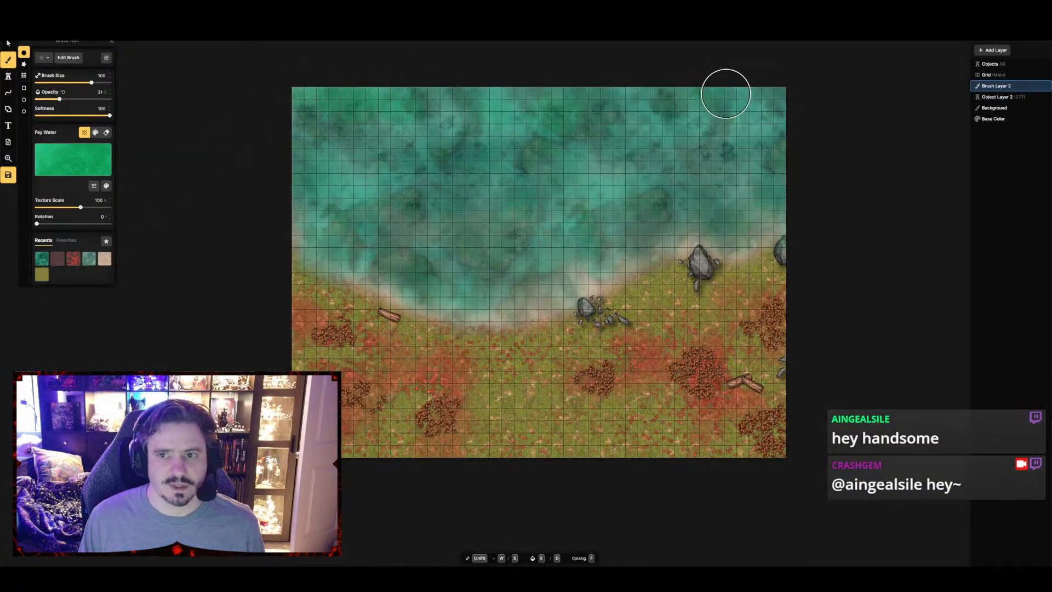
mouse_move(662, 220)
left_mouse_down()
mouse_move(477, 295)
mouse_move(401, 280)
mouse_move(311, 237)
left_mouse_up()
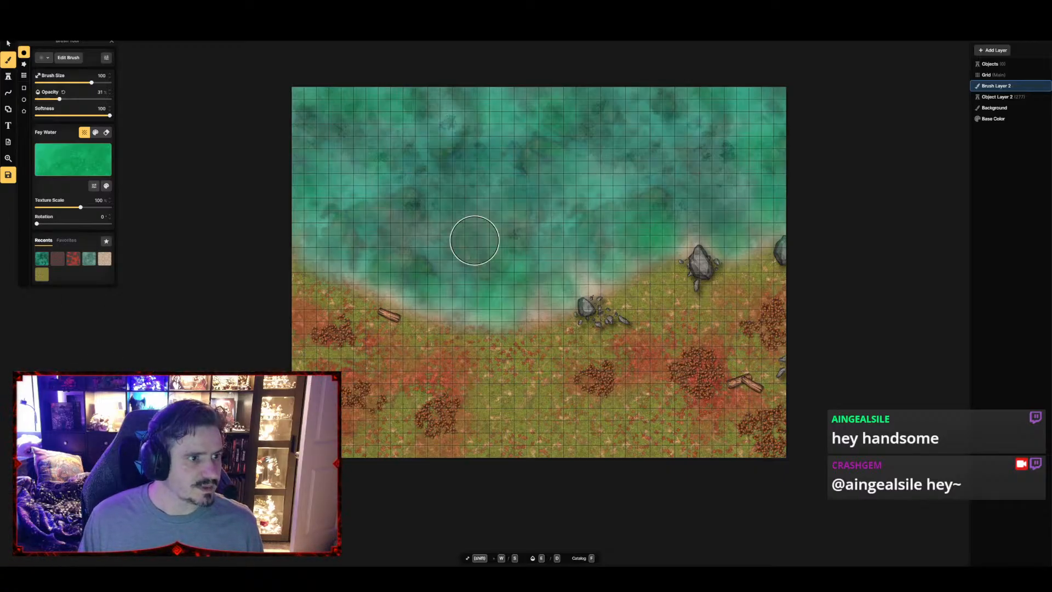
Save the map and brush the Jungle pack's dark blue Water texture over the northern part of the lake
key("ctrl+s")
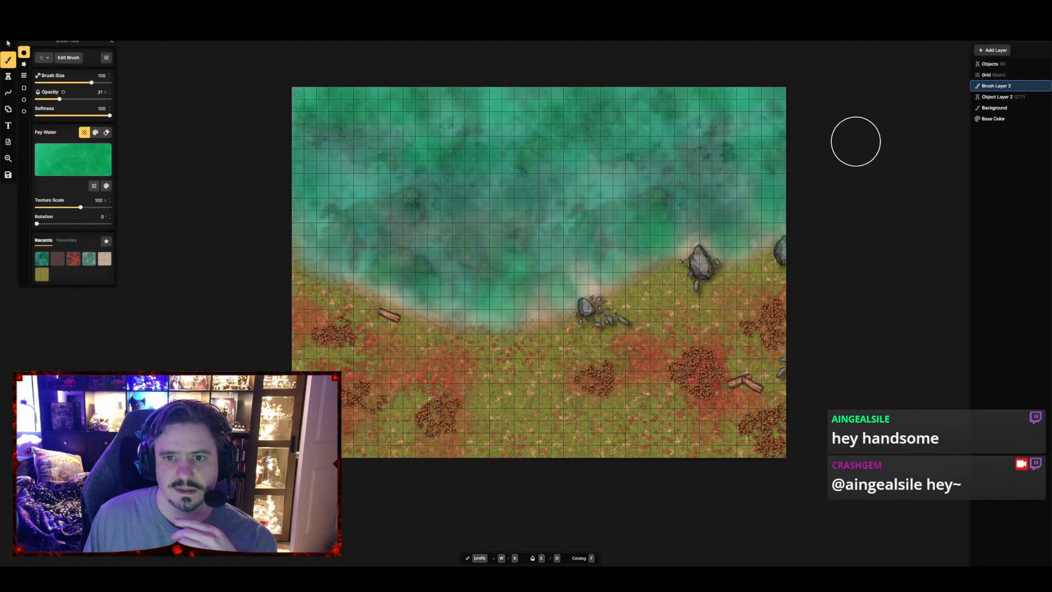
left_click(52, 161)
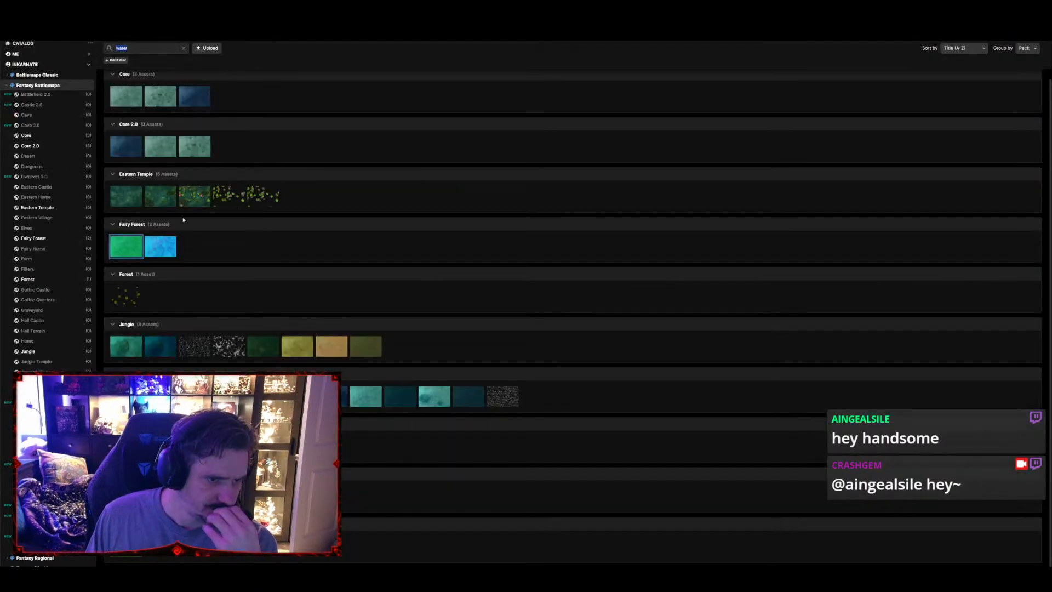
left_click(158, 344)
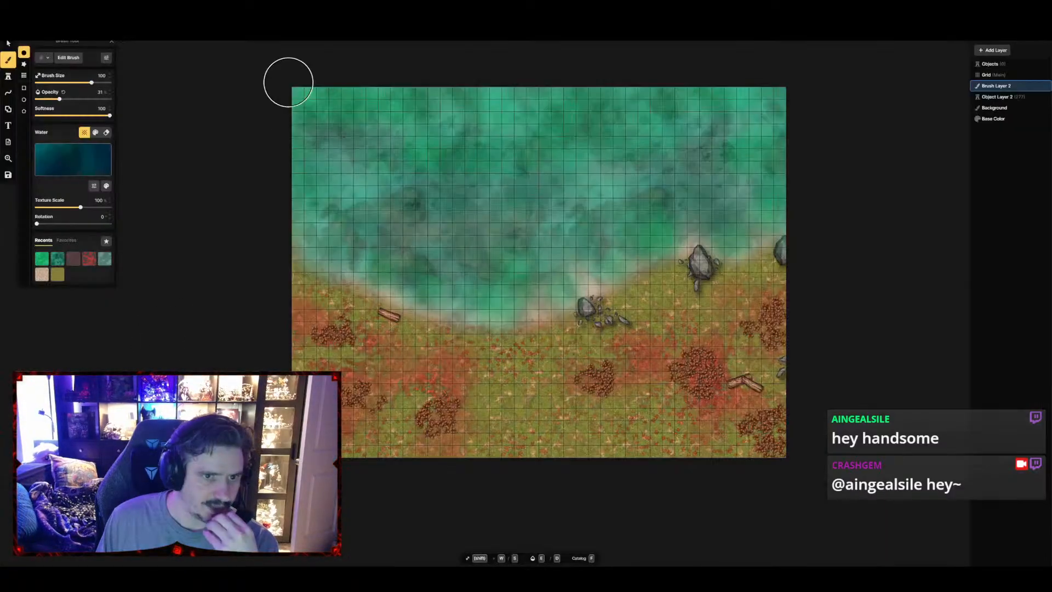
mouse_move(545, 103)
left_mouse_down()
mouse_move(389, 105)
mouse_move(540, 112)
mouse_move(476, 137)
mouse_move(618, 172)
mouse_move(392, 192)
mouse_move(826, 159)
mouse_move(477, 192)
mouse_move(705, 143)
mouse_move(786, 104)
mouse_move(663, 98)
mouse_move(466, 112)
left_mouse_up()
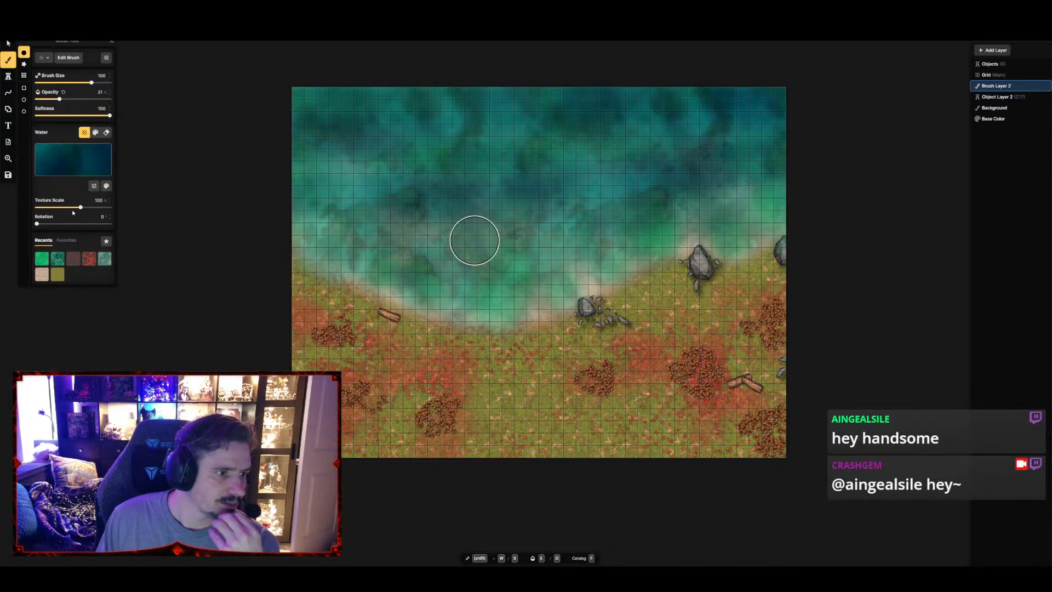
Set the texture scale to 192.31% and deepen the water along the lake's north edge and in patches toward the shallows
left_click_drag(80, 207, 92, 214)
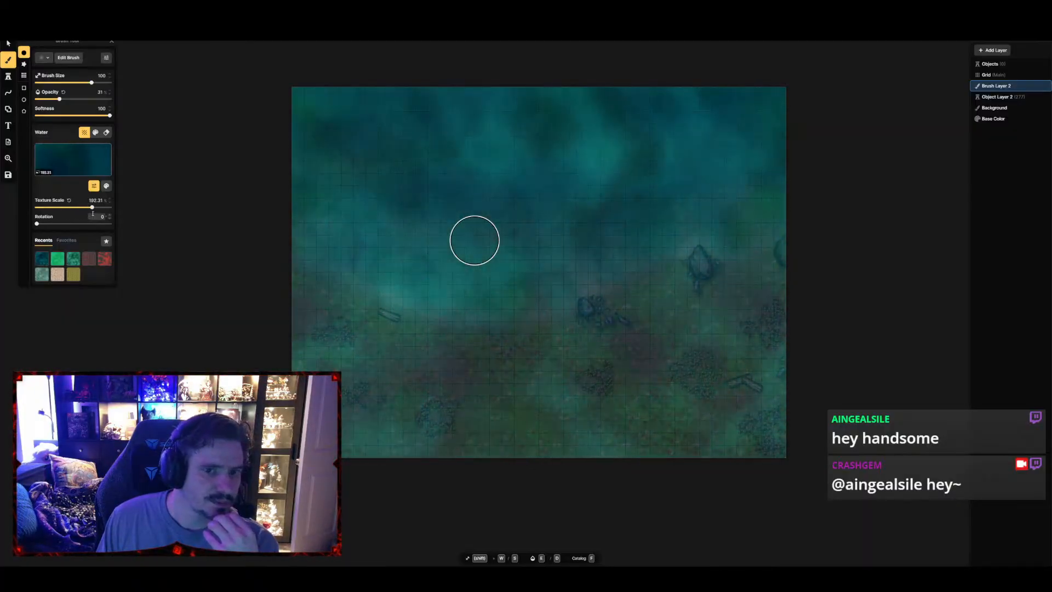
mouse_move(300, 91)
left_mouse_down()
mouse_move(328, 115)
mouse_move(422, 133)
mouse_move(397, 105)
mouse_move(857, 105)
mouse_move(785, 122)
left_mouse_up()
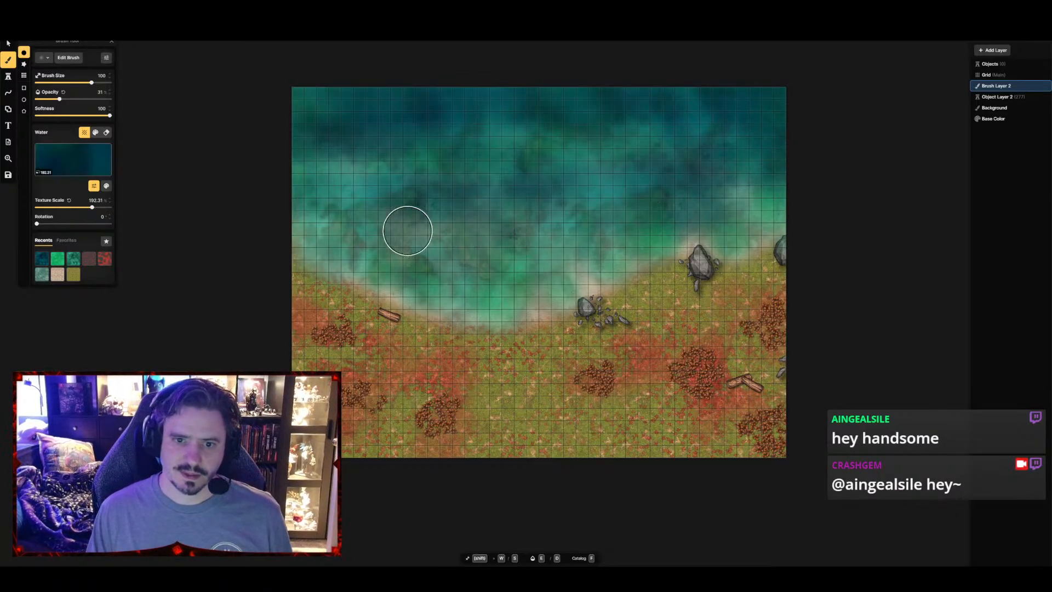
left_click_drag(407, 230, 427, 258)
mouse_move(505, 257)
left_mouse_down()
mouse_move(552, 265)
mouse_move(545, 280)
left_mouse_up()
left_click_drag(604, 252, 613, 245)
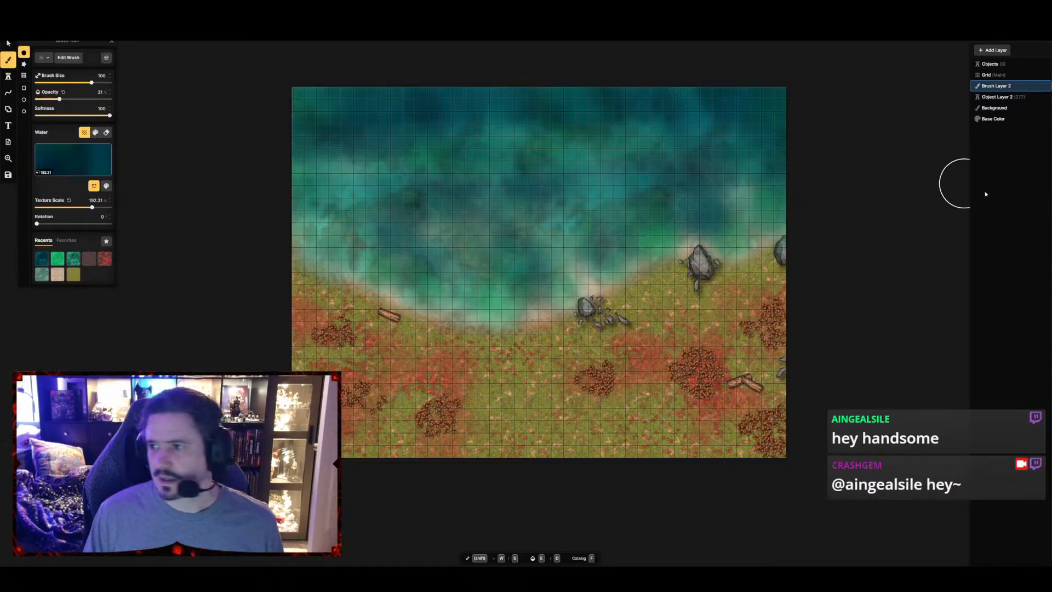
Add an object layer above the water brush layer and search the stamp catalog for "ripple"
left_click(983, 51)
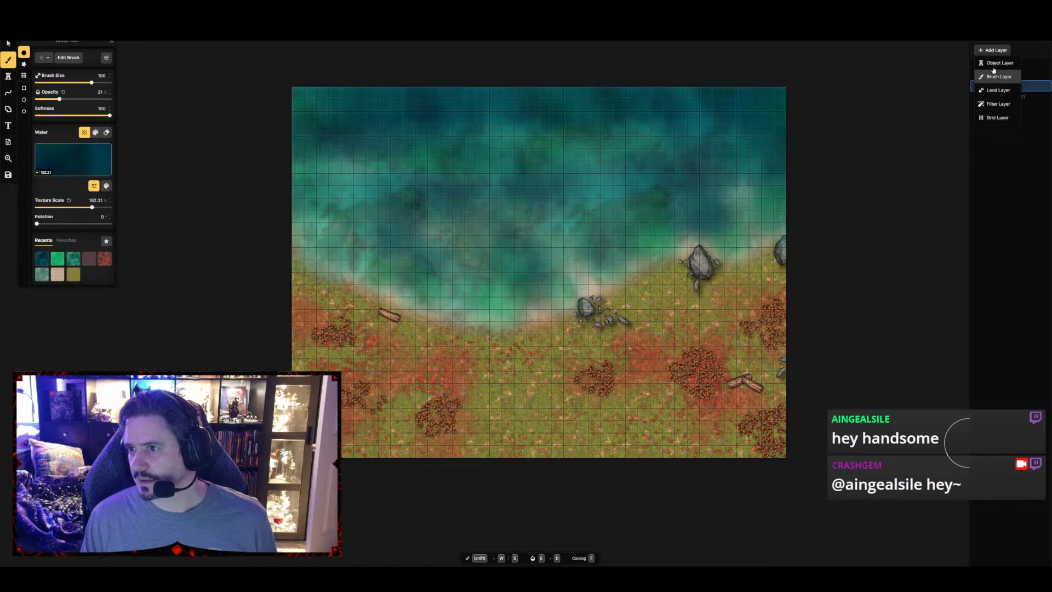
left_click(998, 63)
left_click(9, 78)
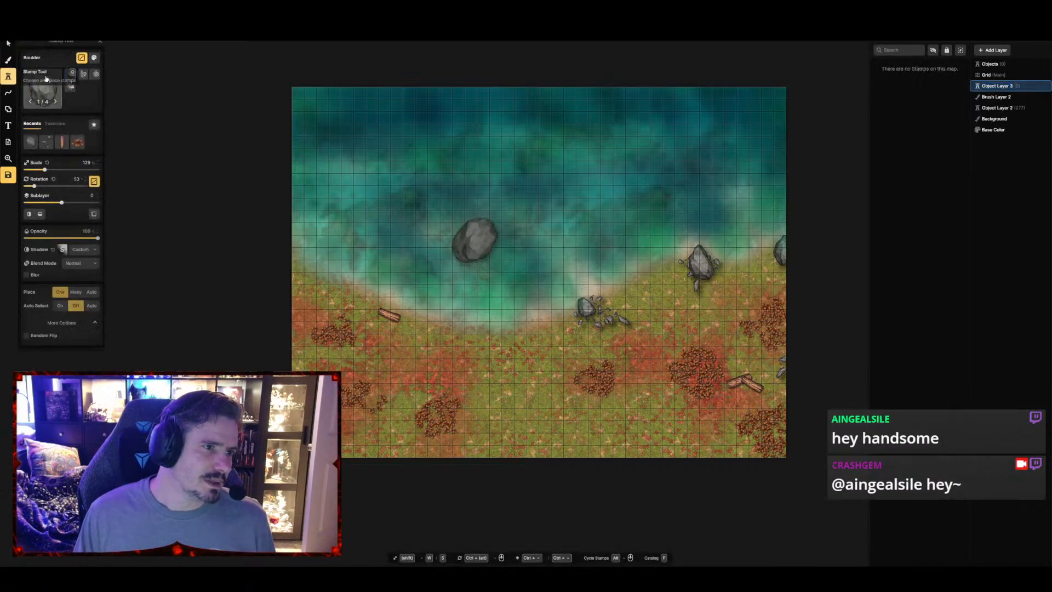
left_click(42, 88)
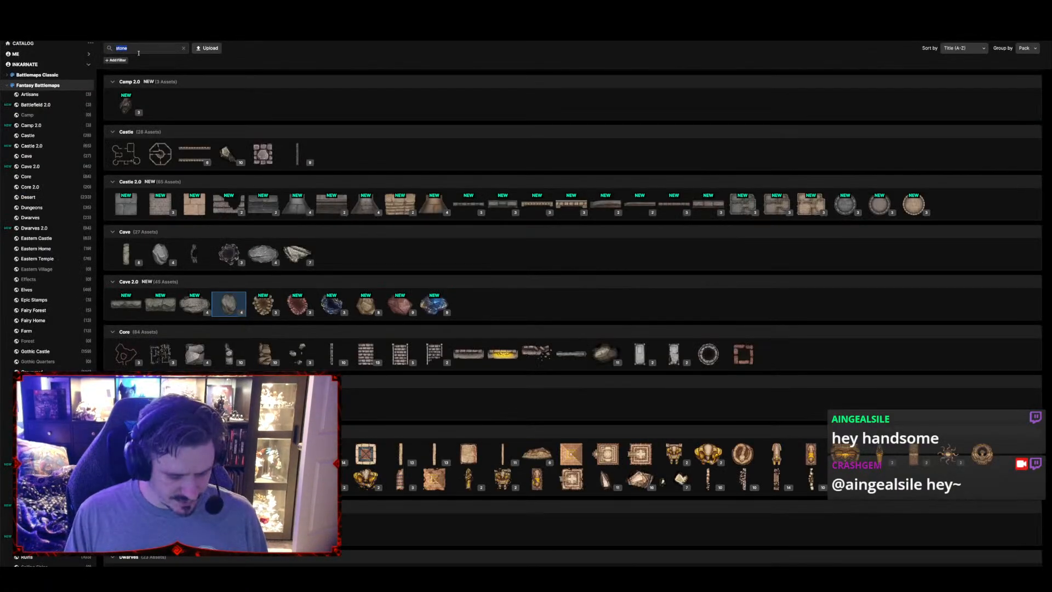
type("rippl")
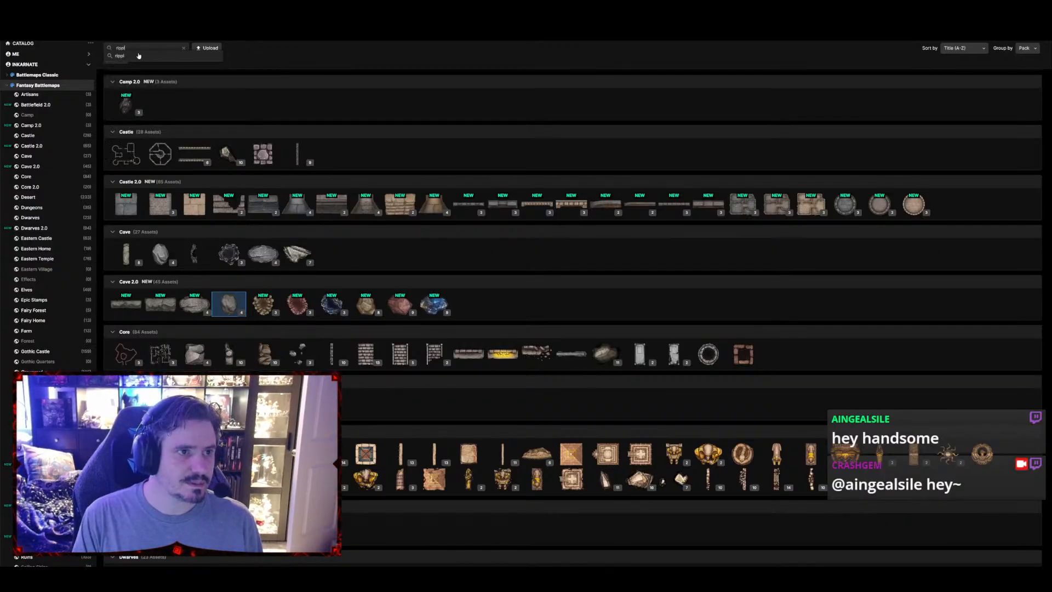
type("e")
key("Return")
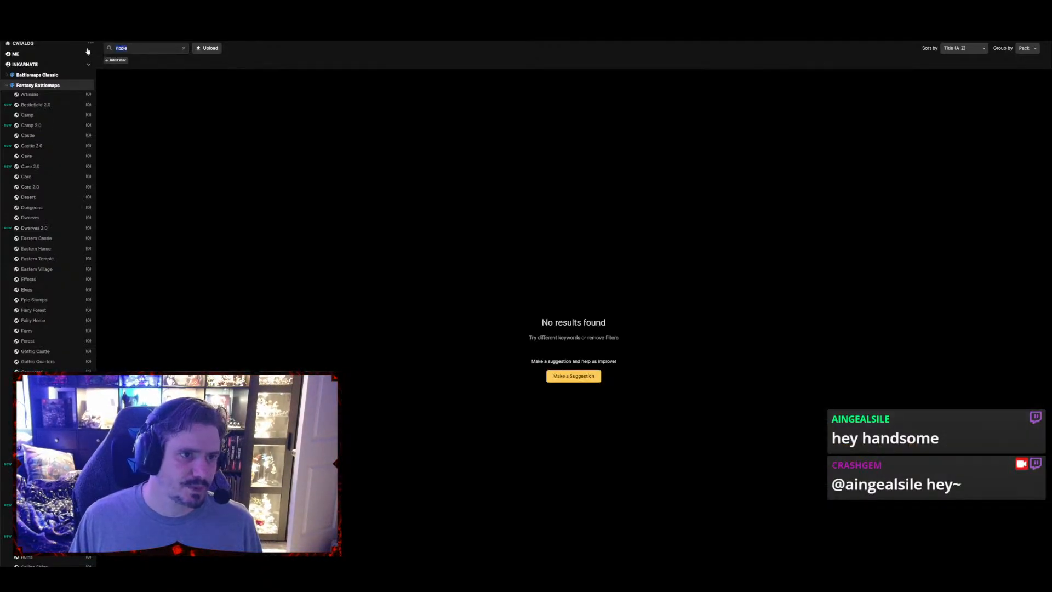
Search the stamp catalog for "water" and choose the Sea Wave stamp from the Ocean & Sea Life pack
type("water")
key("Return")
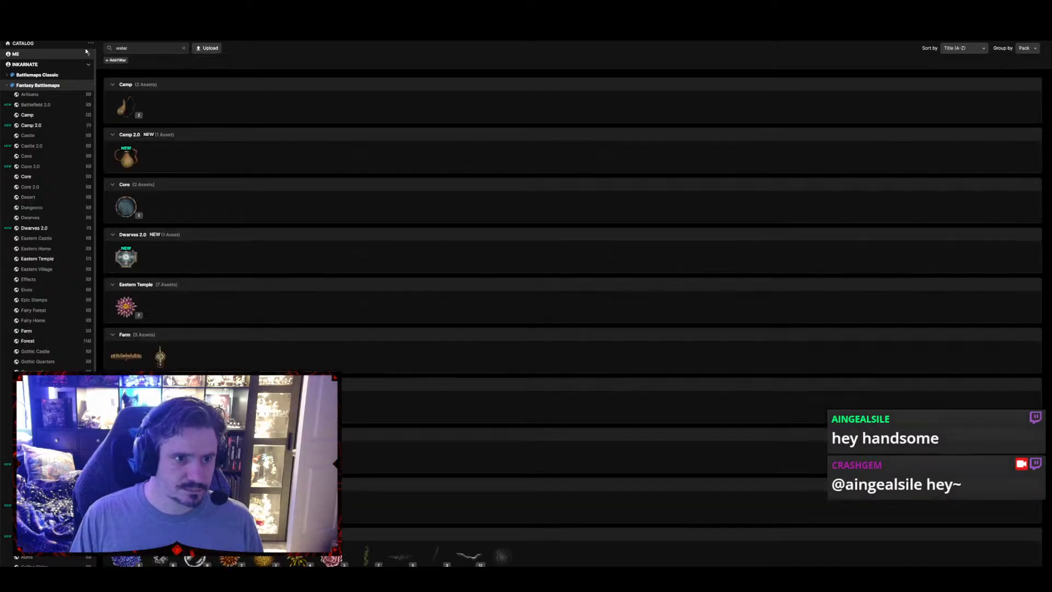
scroll(225, 244, "down", 5)
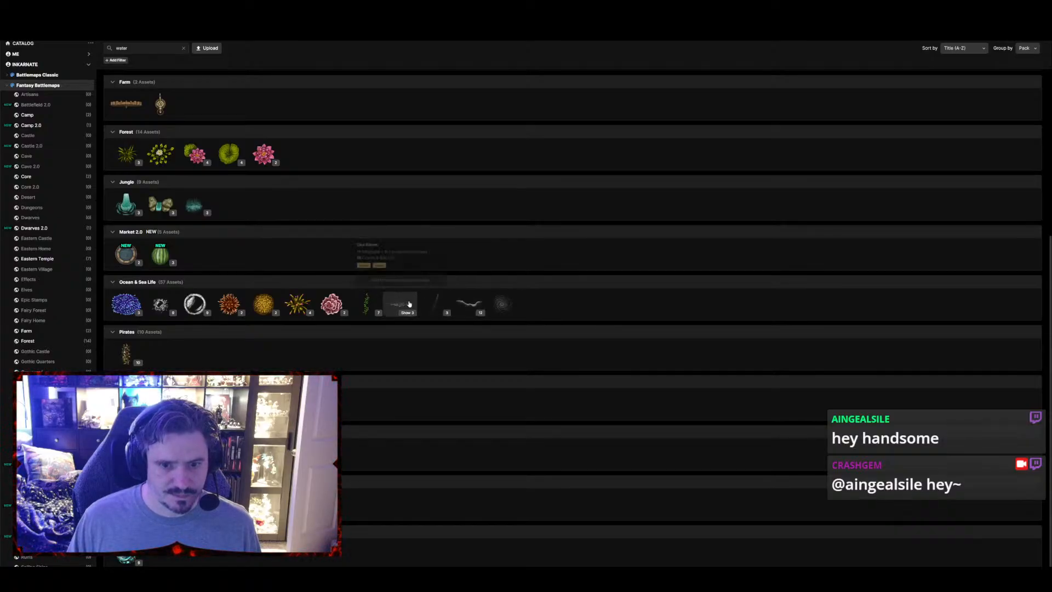
left_click(398, 305)
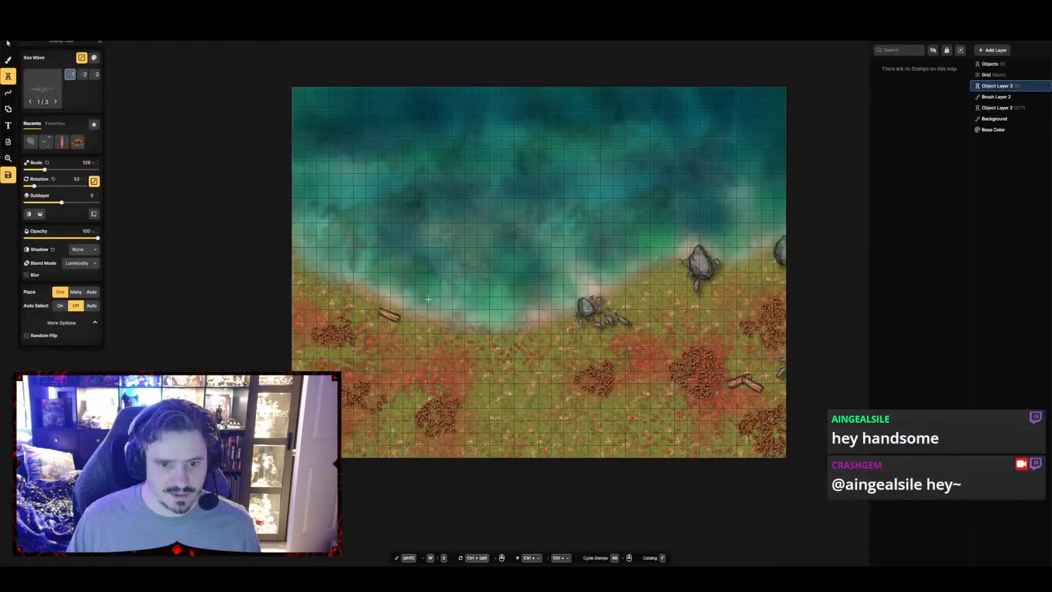
Place four Sea Wave stamps along the shoreline from the west edge to the southern bend, rotating each to follow the shore
left_click(307, 259)
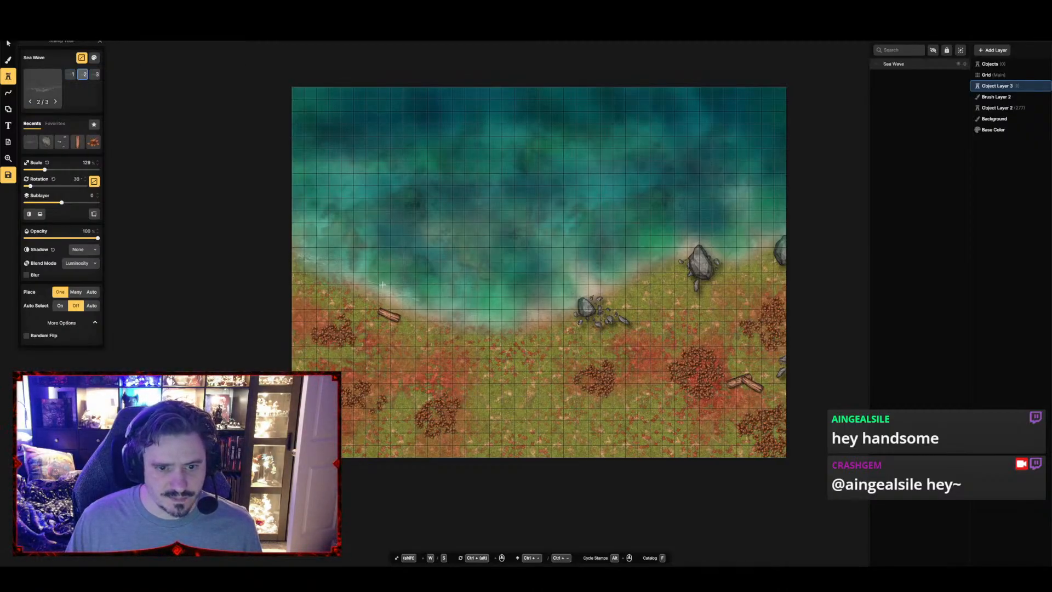
left_click(382, 289)
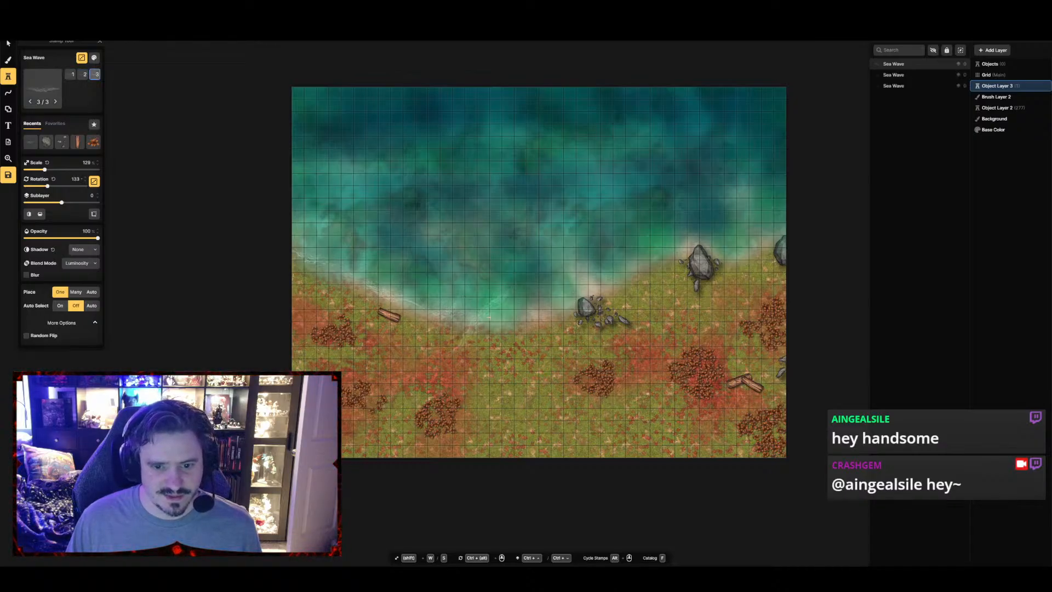
left_click(520, 307)
scroll(522, 307, "up", 1)
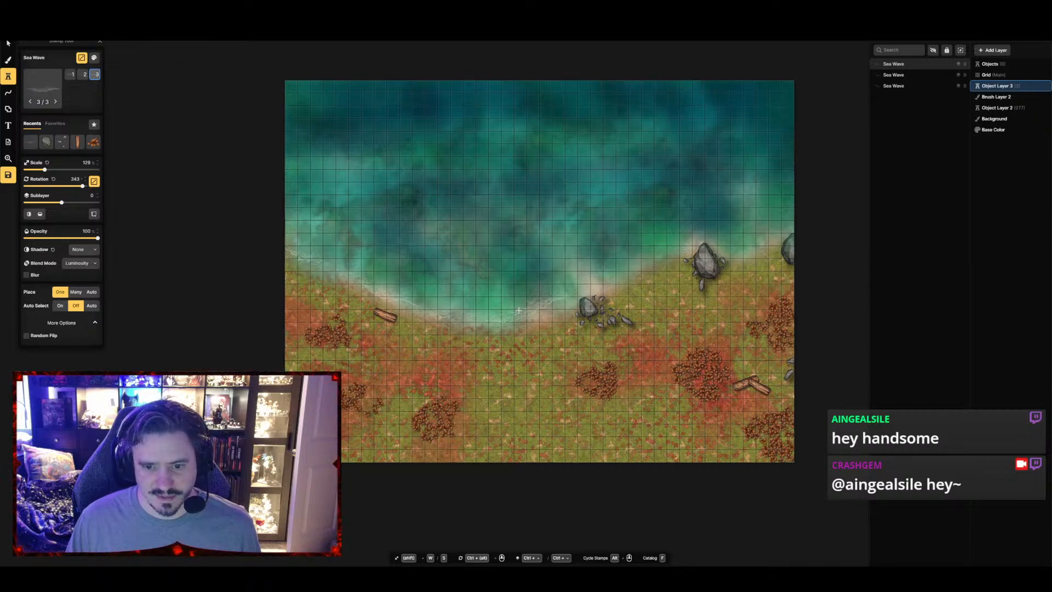
scroll(517, 311, "down", 2)
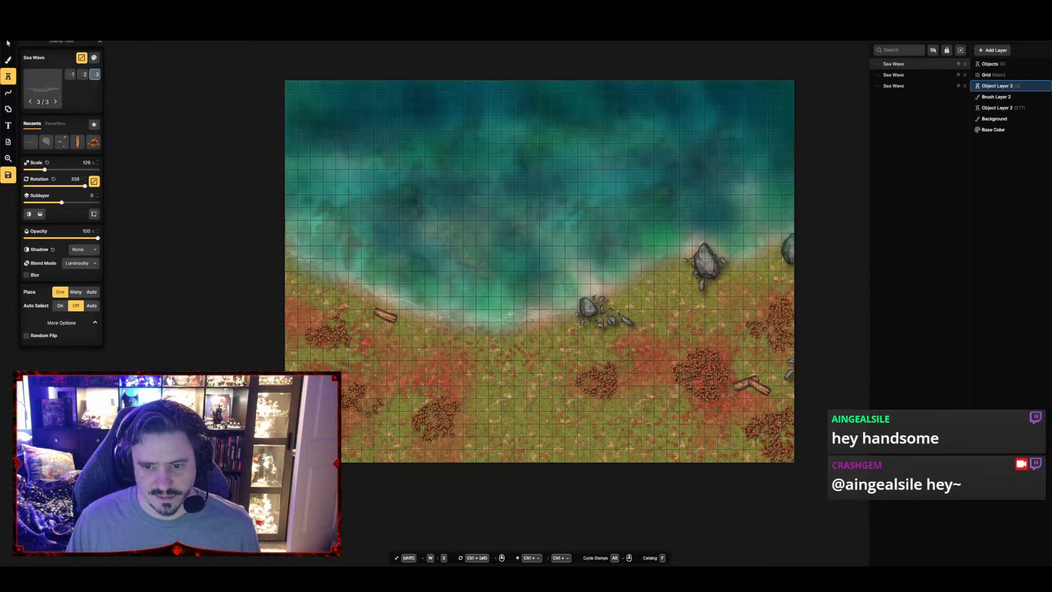
left_click(509, 314)
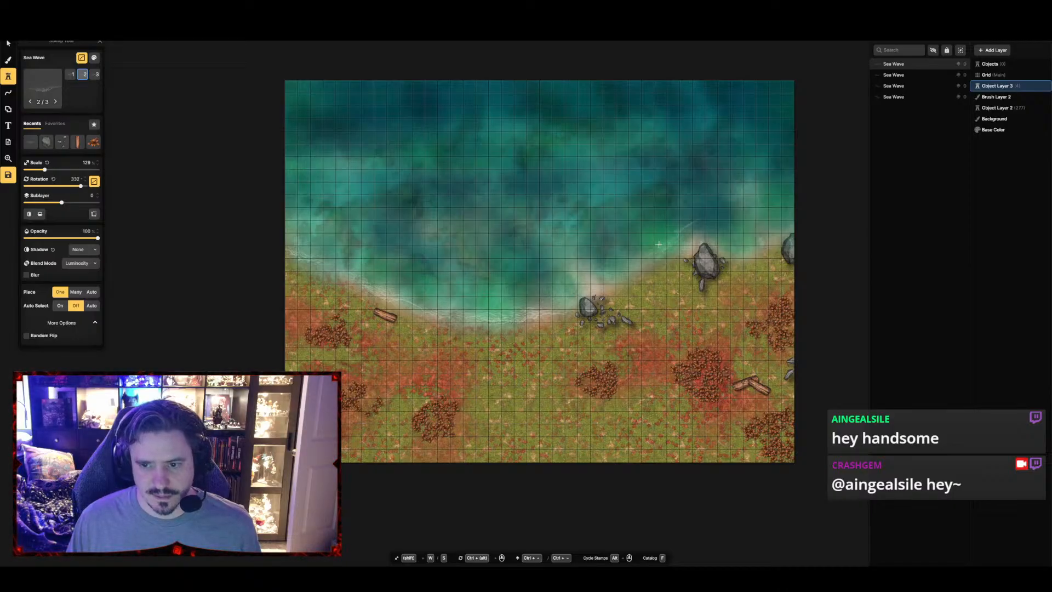
Place four rotated Sea Waves along the eastern shoreline, with the last one scaled to 109% between the two eastern boulders
scroll(612, 268, "down", 1)
scroll(604, 273, "up", 1)
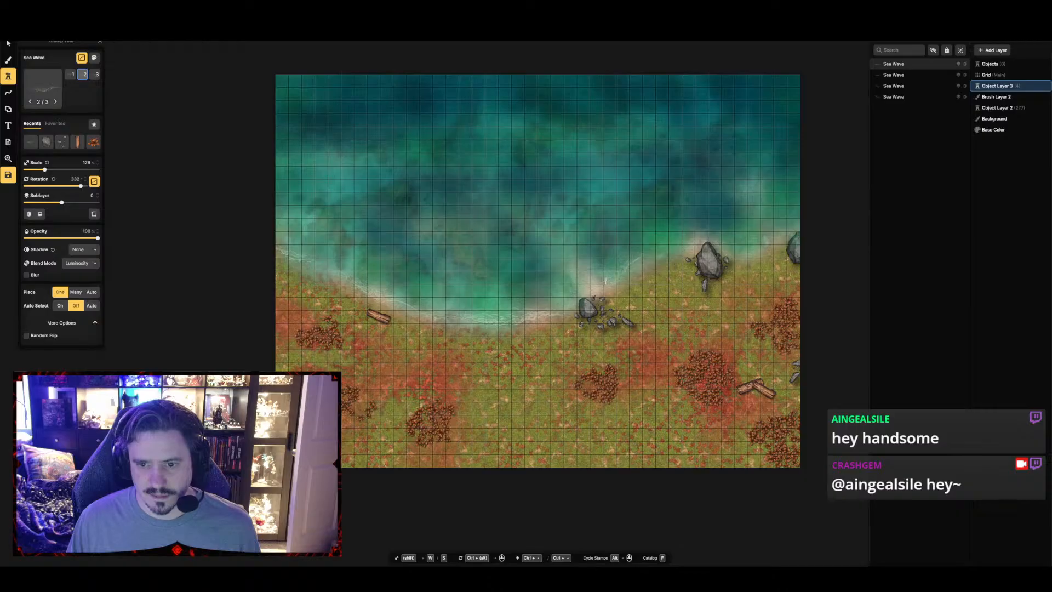
left_click(604, 281)
left_click(663, 251)
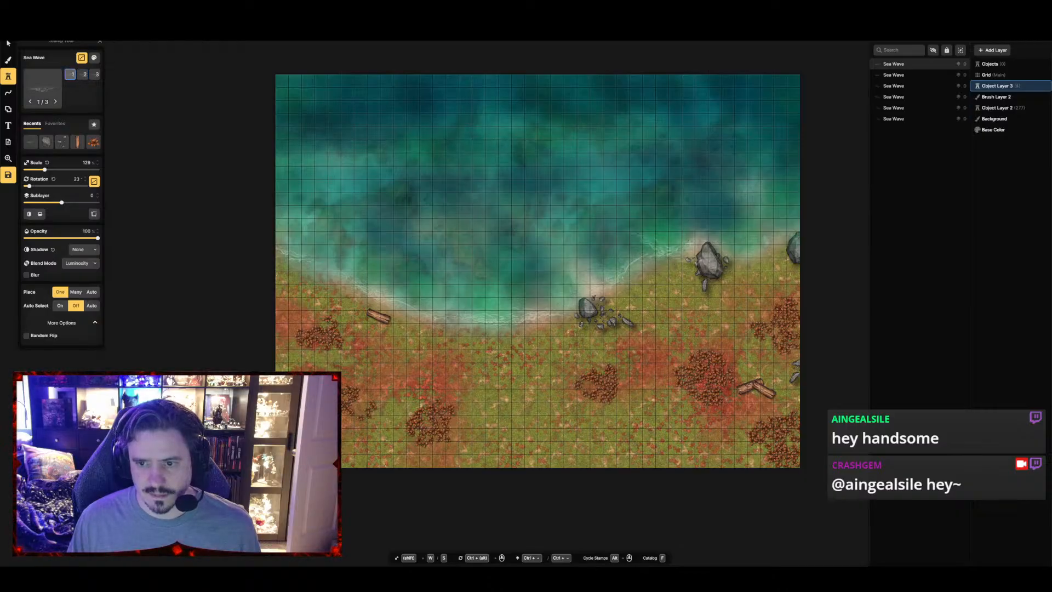
scroll(751, 219, "up", 1)
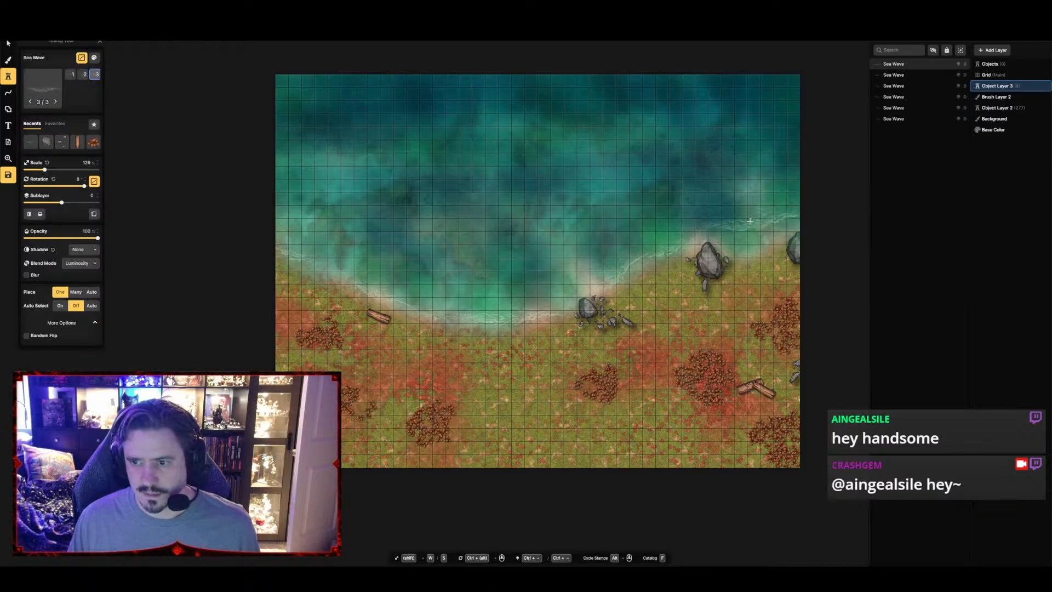
left_click(752, 221)
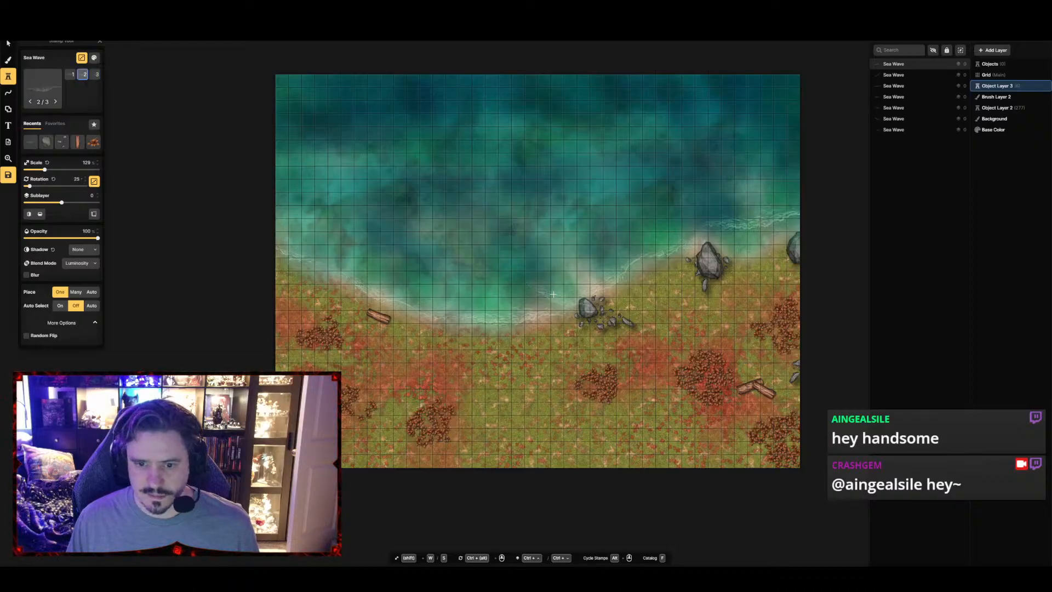
key("s")
key("s")
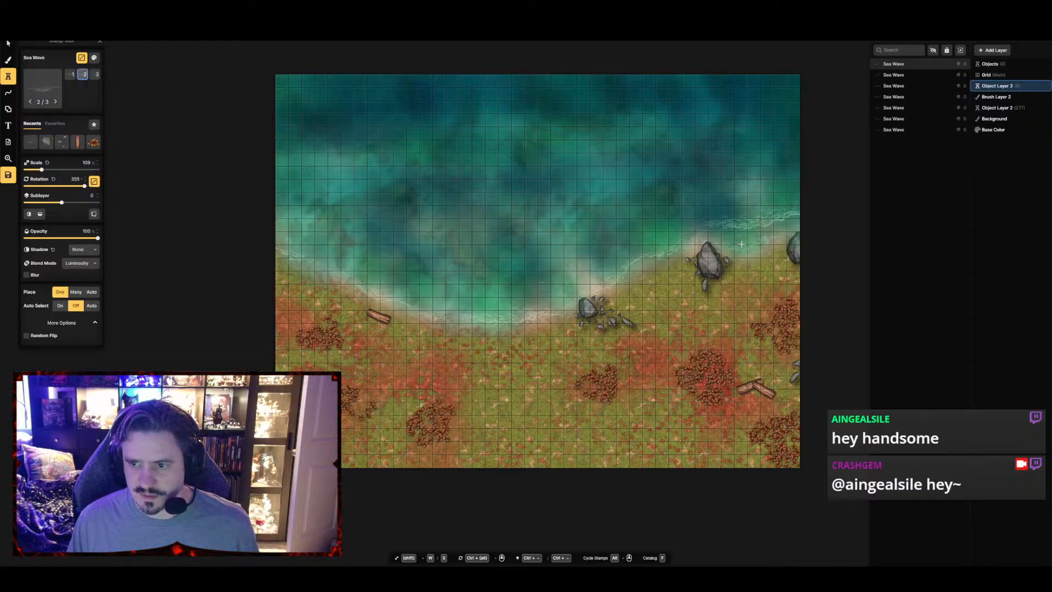
left_click(746, 239)
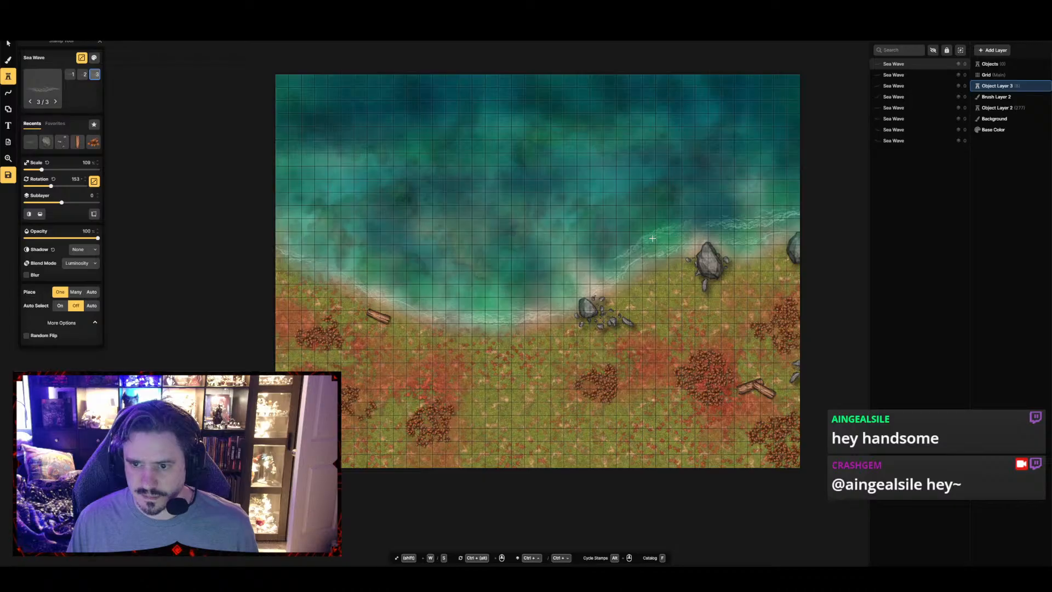
Add a second row of four rotated Sea Waves slightly offshore, spread from the west side to near the northeastern boulder
scroll(656, 227, "down", 3)
scroll(486, 290, "up", 6)
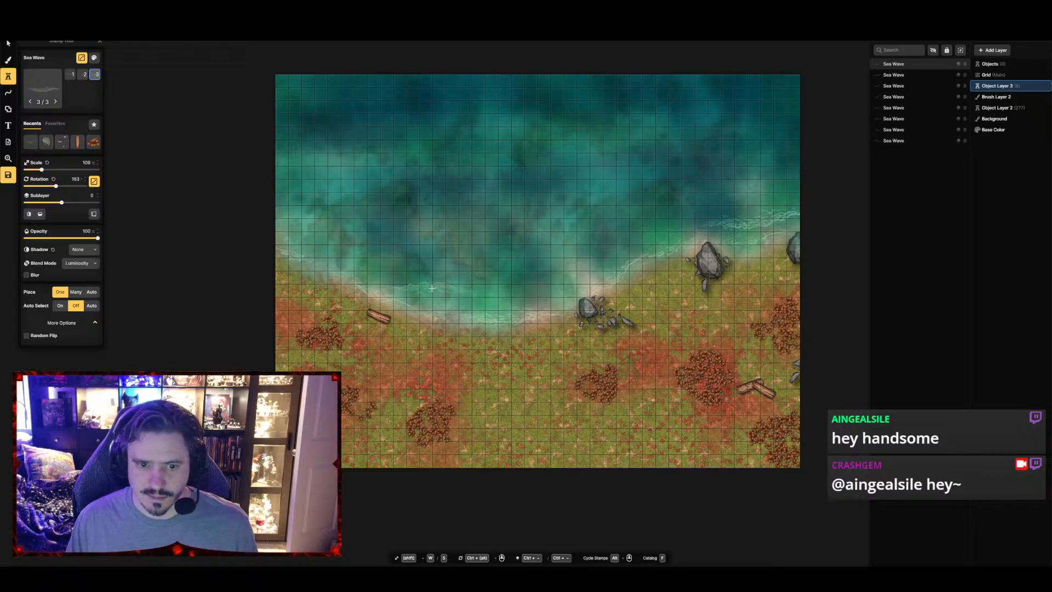
scroll(401, 275, "down", 11)
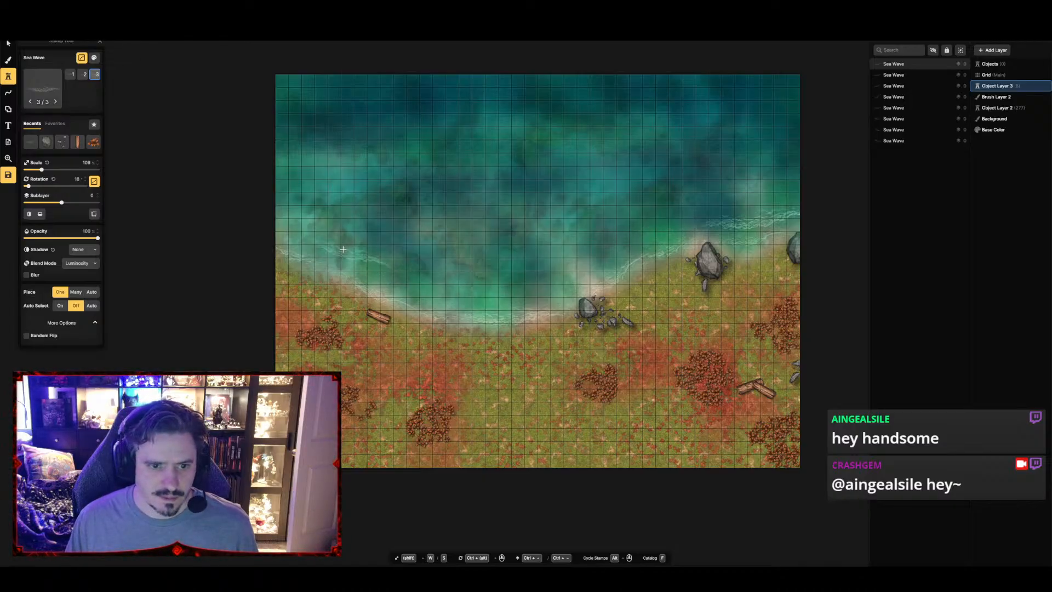
left_click(332, 241)
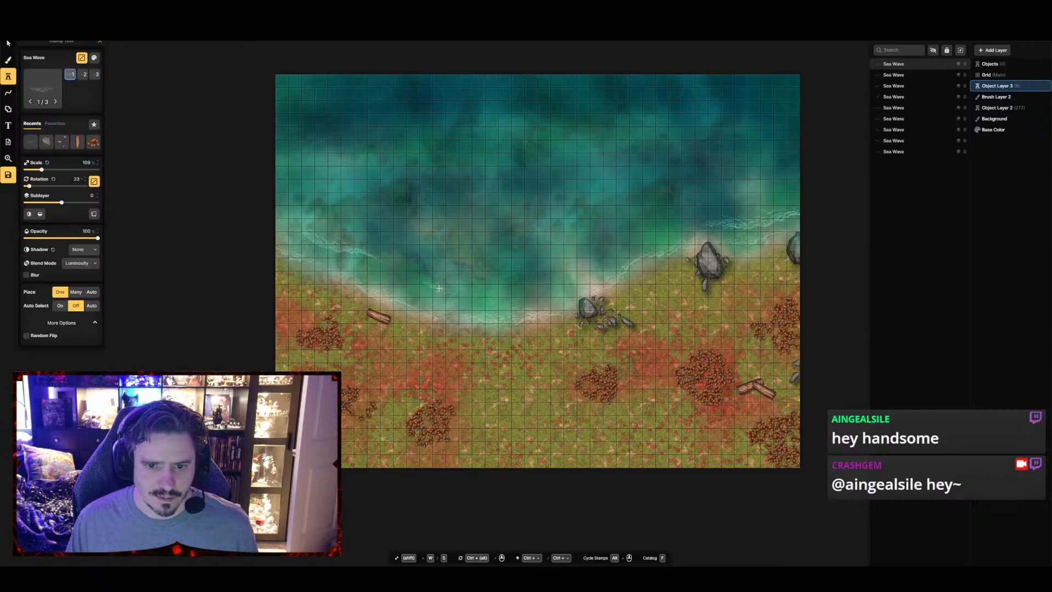
left_click(439, 288)
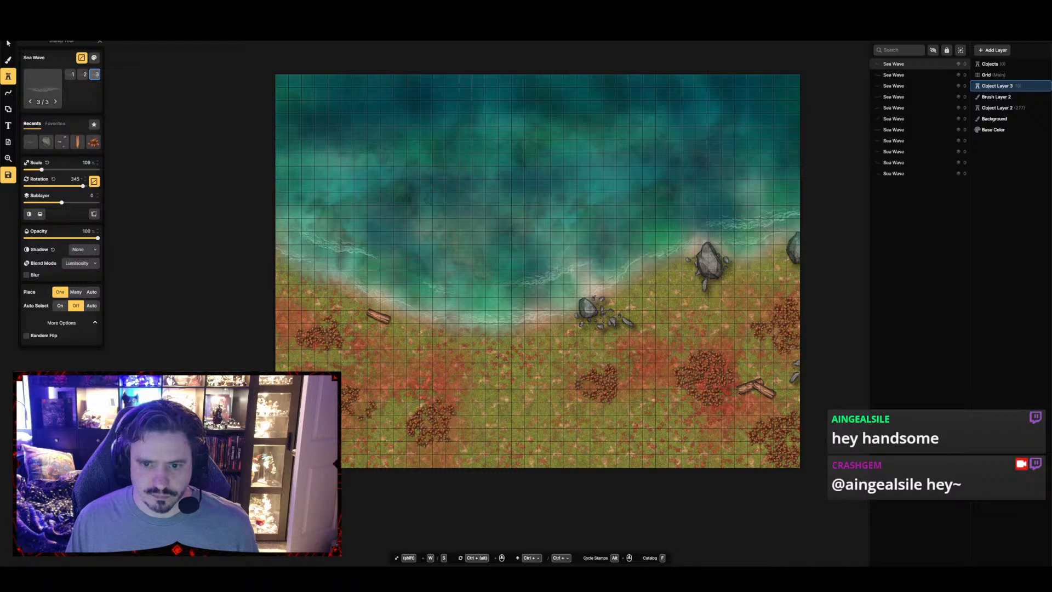
scroll(664, 219, "up", 4)
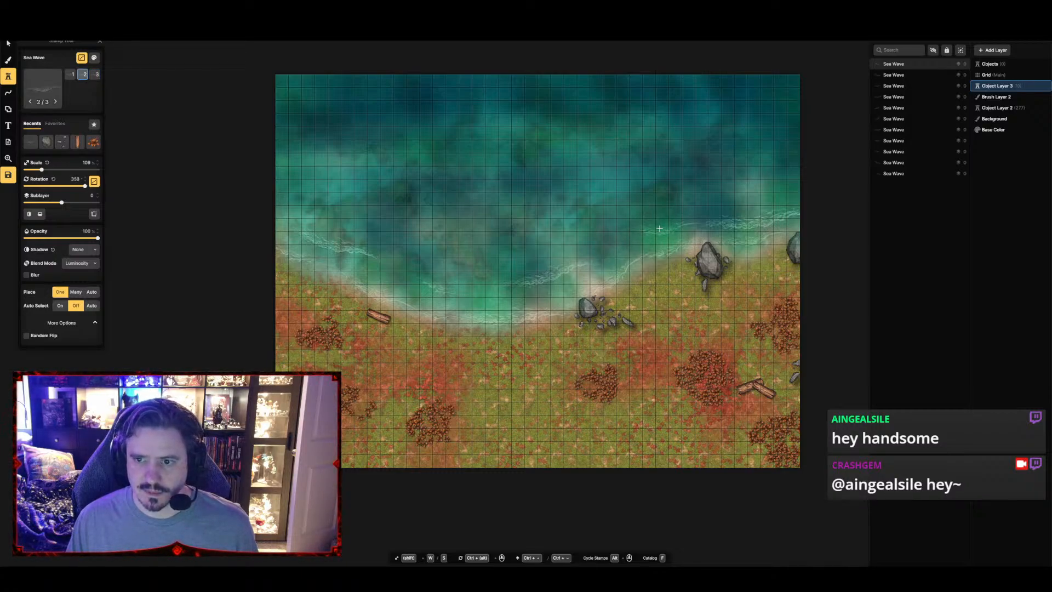
left_click(663, 231)
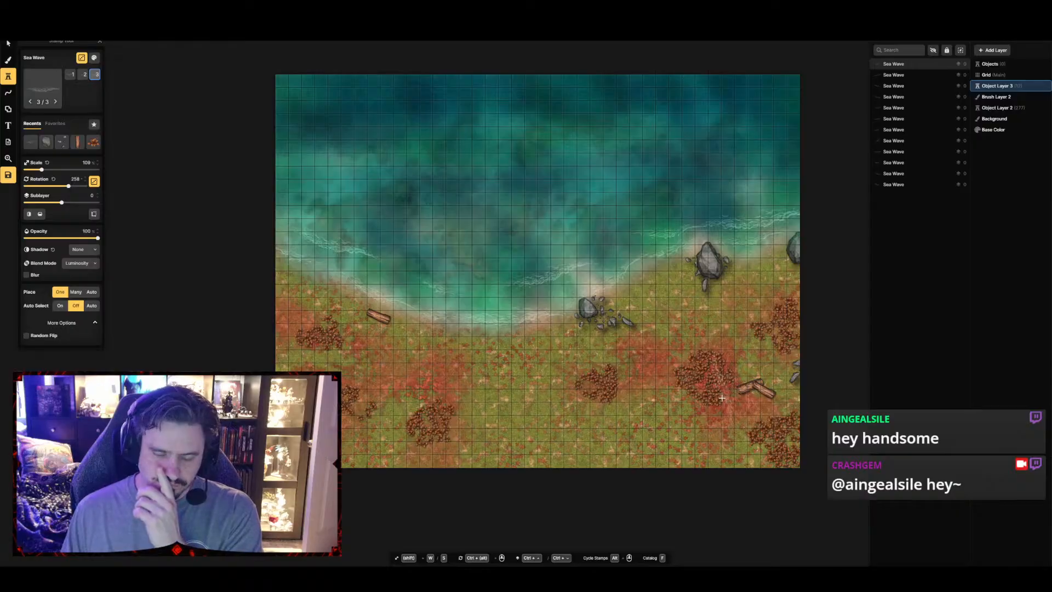
Search the stamp catalog for "trunk", search again for "tree", and choose the Tree Stumps stamp from the Core pack
left_click(42, 94)
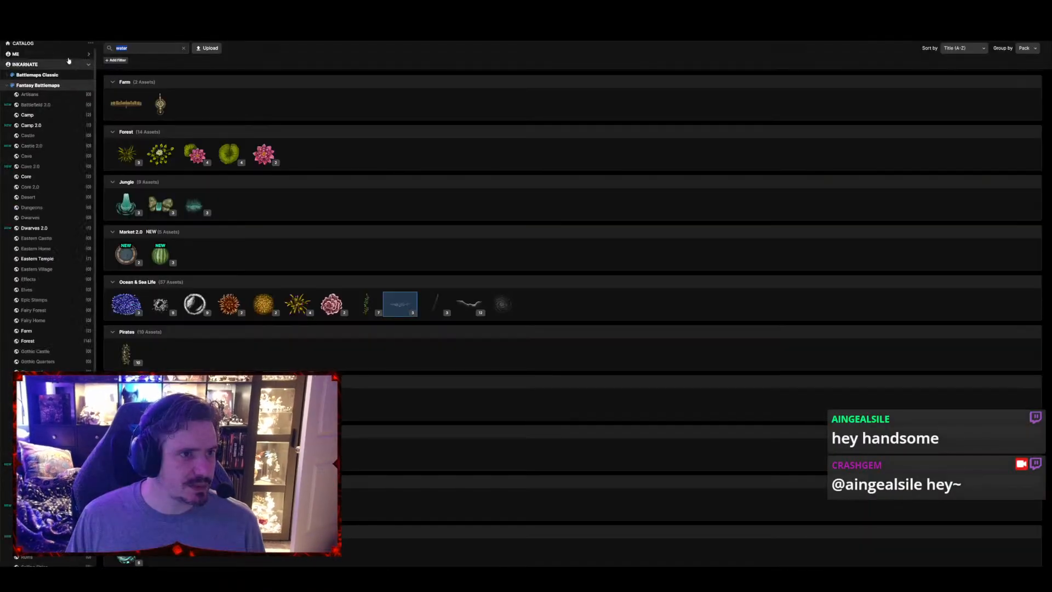
type("trunk")
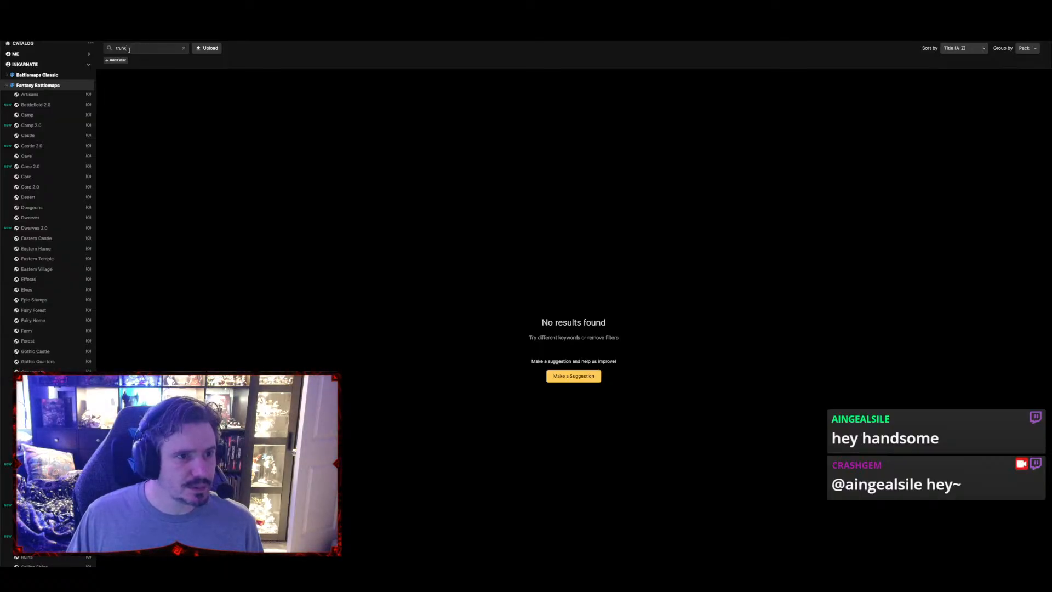
left_click_drag(129, 50, 107, 50)
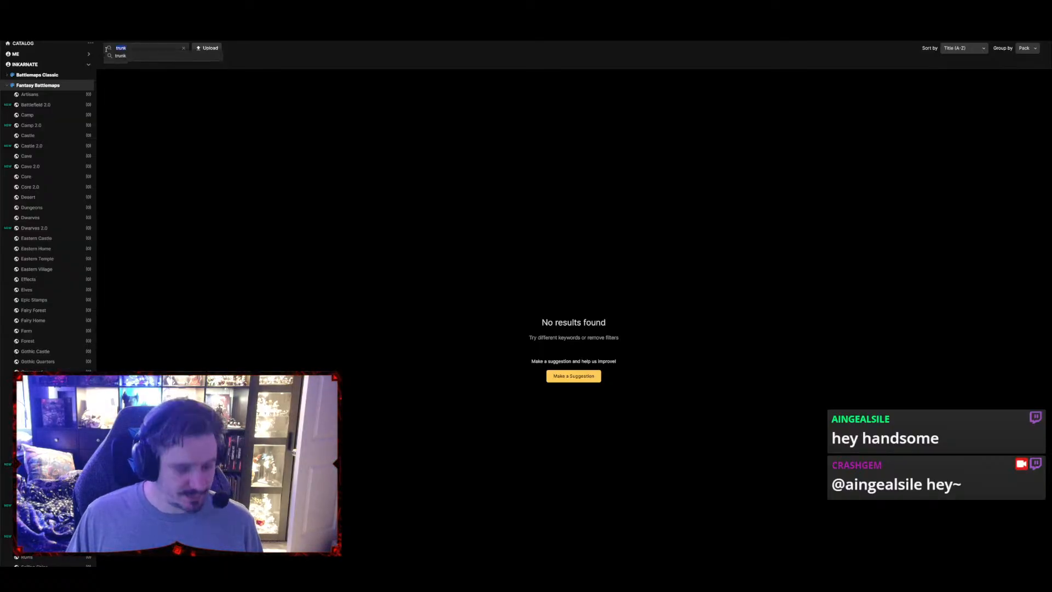
type("tree")
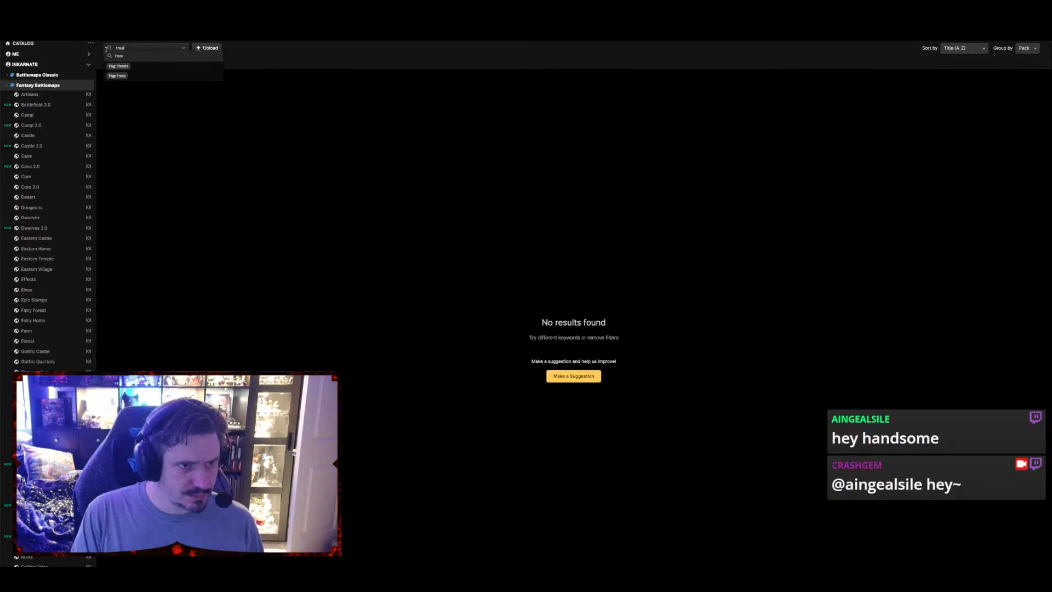
key("Return")
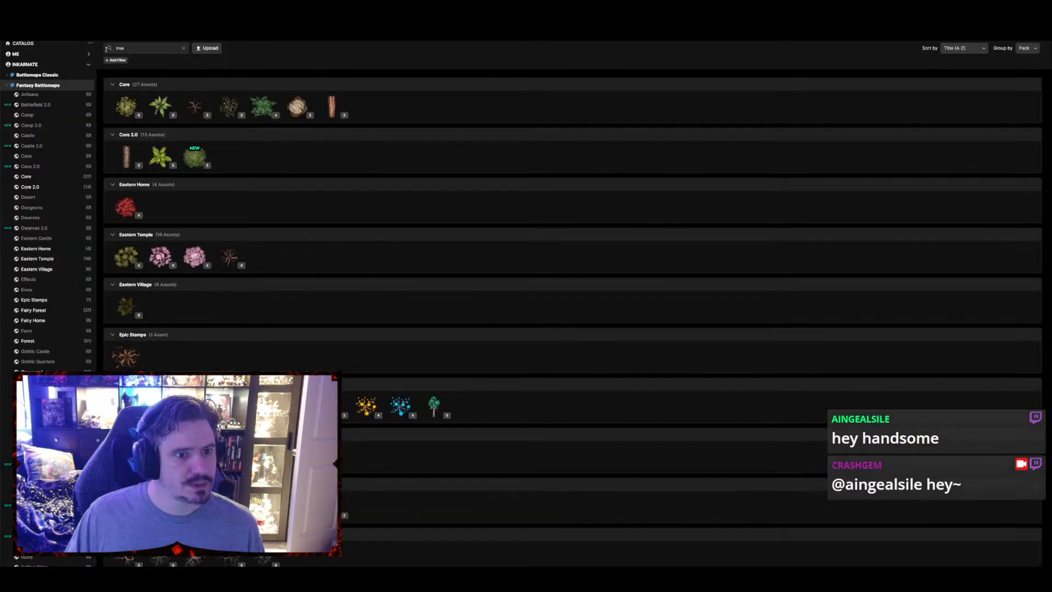
left_click(297, 107)
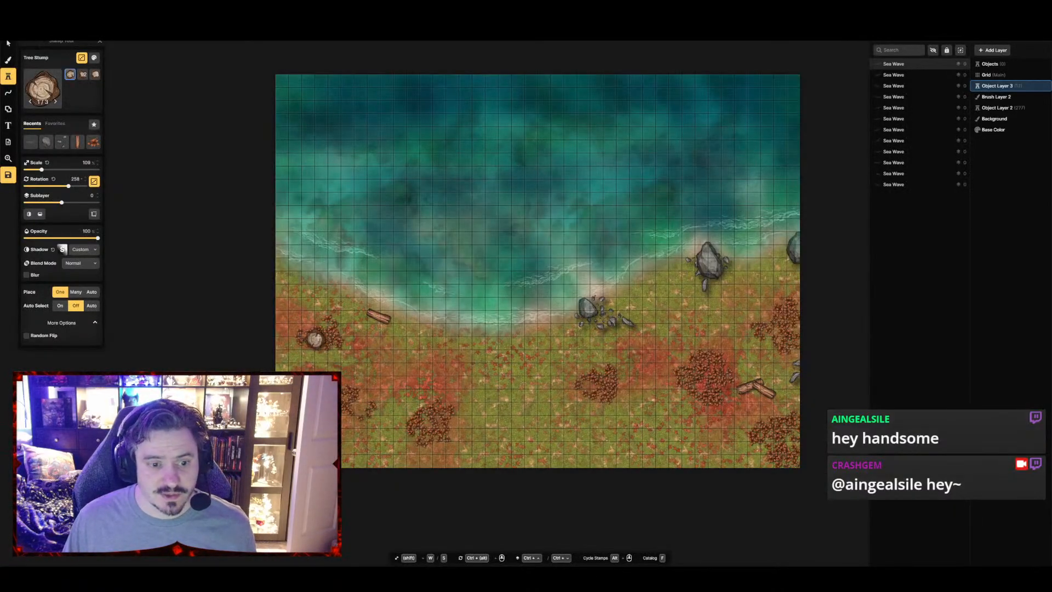
Place Tree Stumps in the two westernmost leafy bushes, reducing the stamp scale before and between placements
key("w")
key("w")
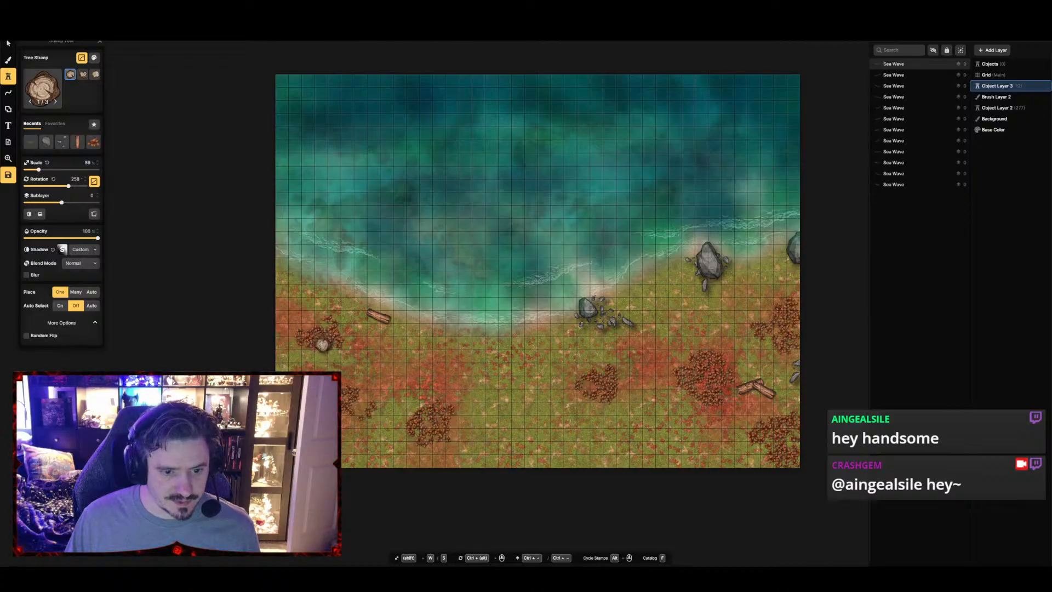
left_click(320, 344)
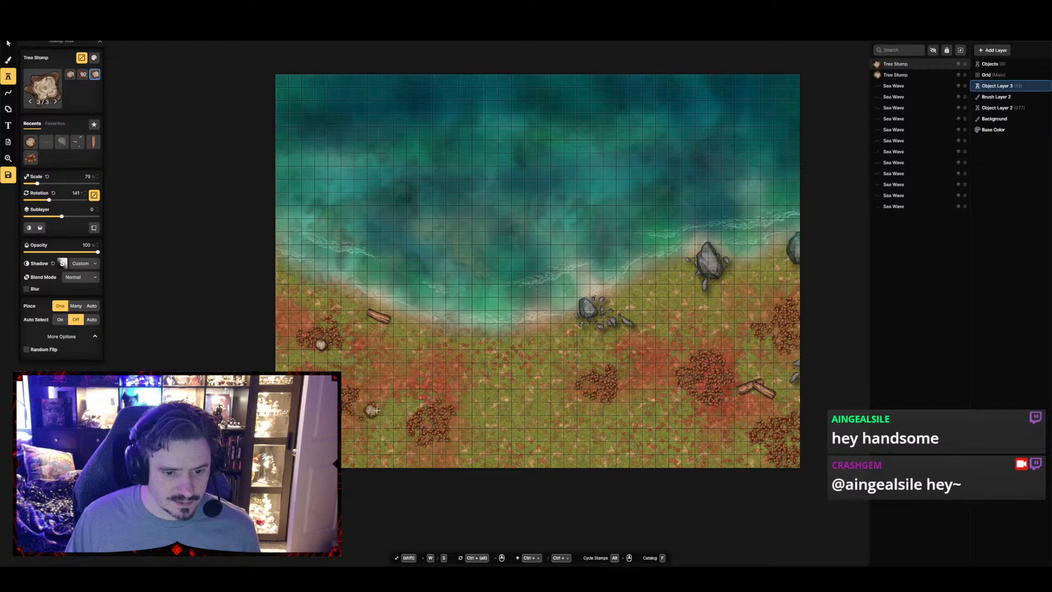
scroll(372, 411, "down", 1)
key("s")
key("s")
key("s")
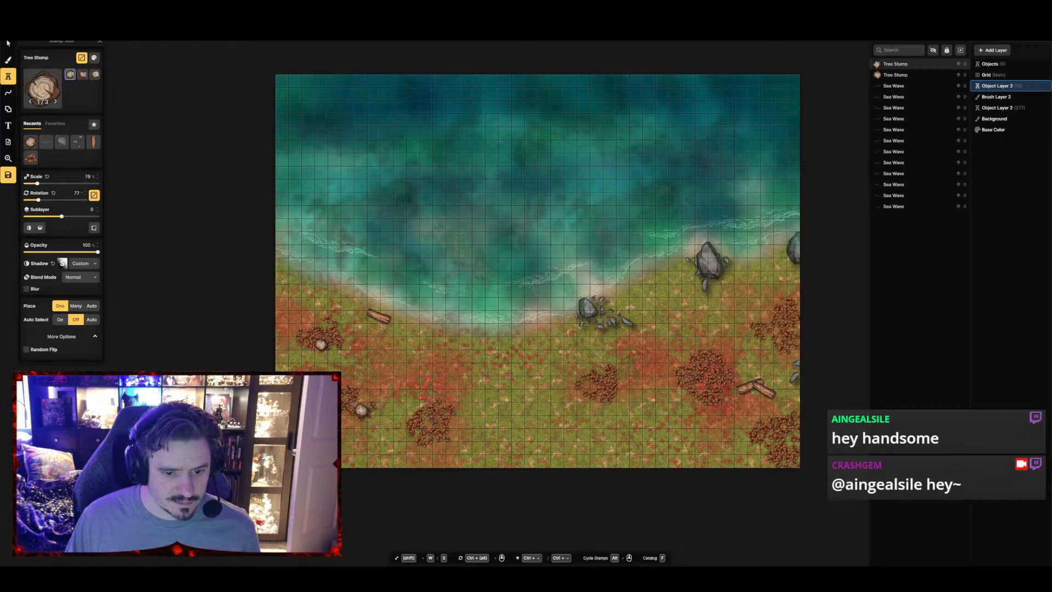
left_click(359, 408)
left_click(359, 395)
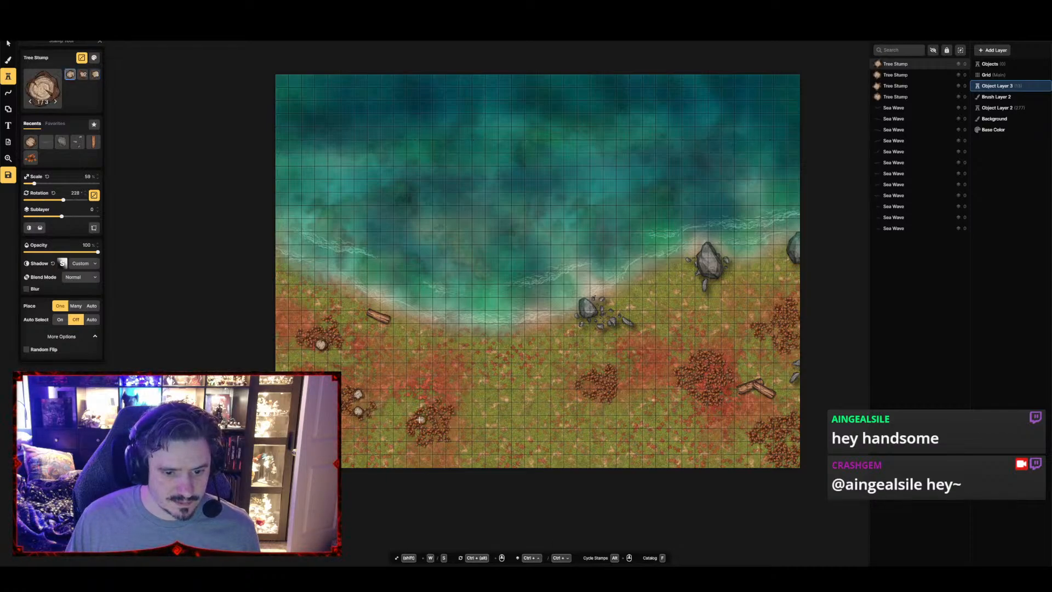
Place two Tree Stumps in the southwestern bush and one each in the central bush and the bush beside the crossed logs
left_click(425, 423)
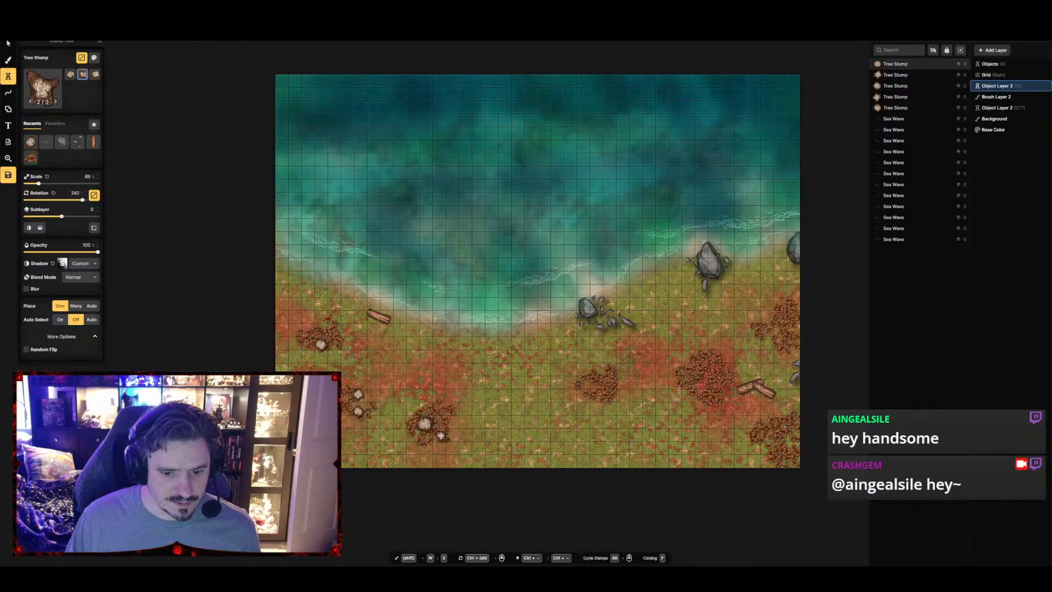
left_click(441, 436)
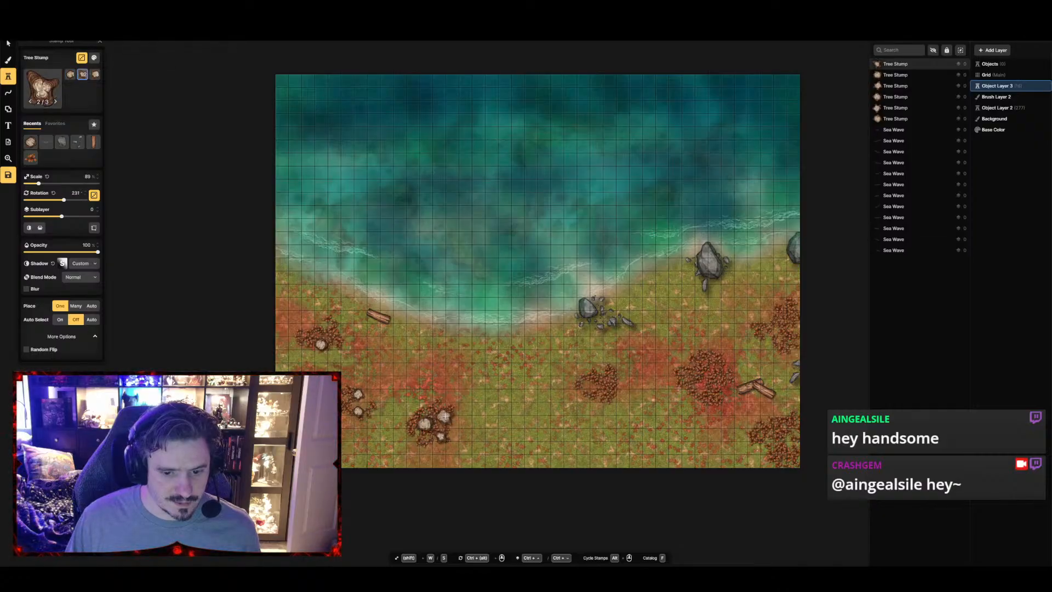
left_click(588, 385)
left_click(702, 385)
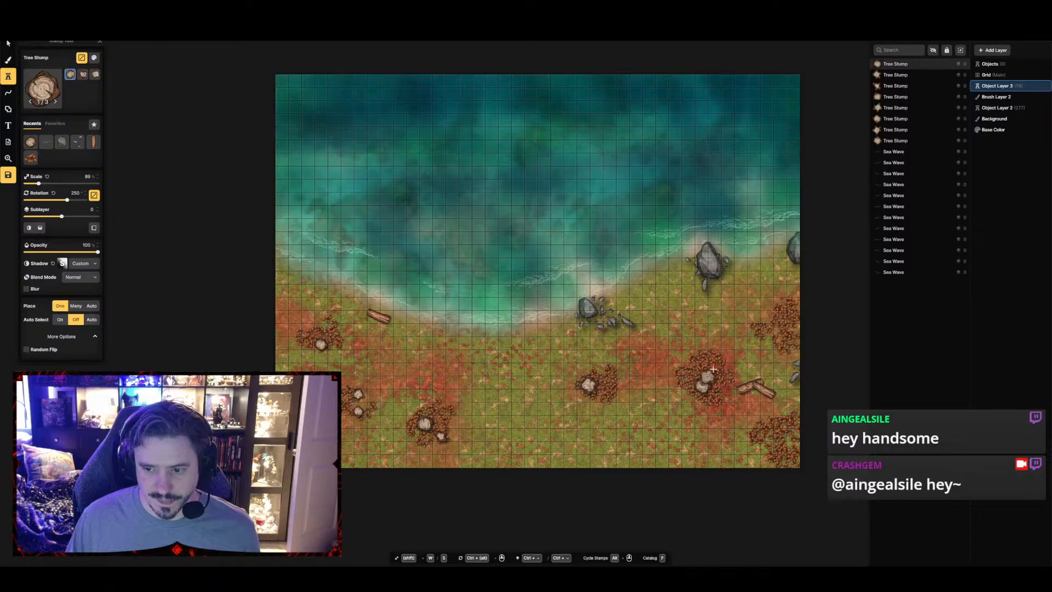
Place a Tree Stump at 119% scale in the eastern-edge bush, plus a large and a smaller one in the southeastern bush
key("w")
key("w")
key("w")
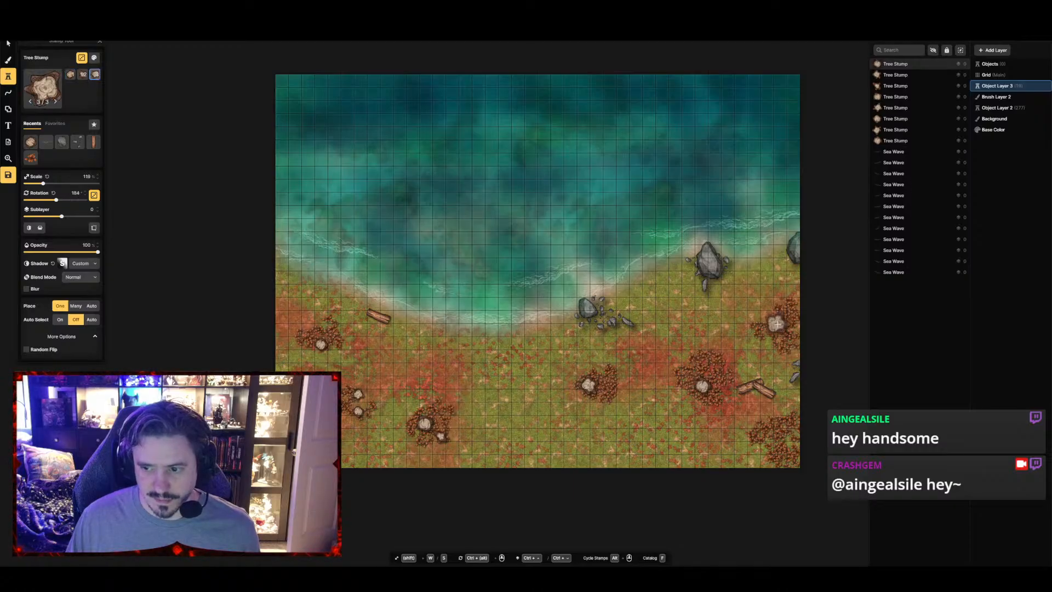
left_click(778, 327)
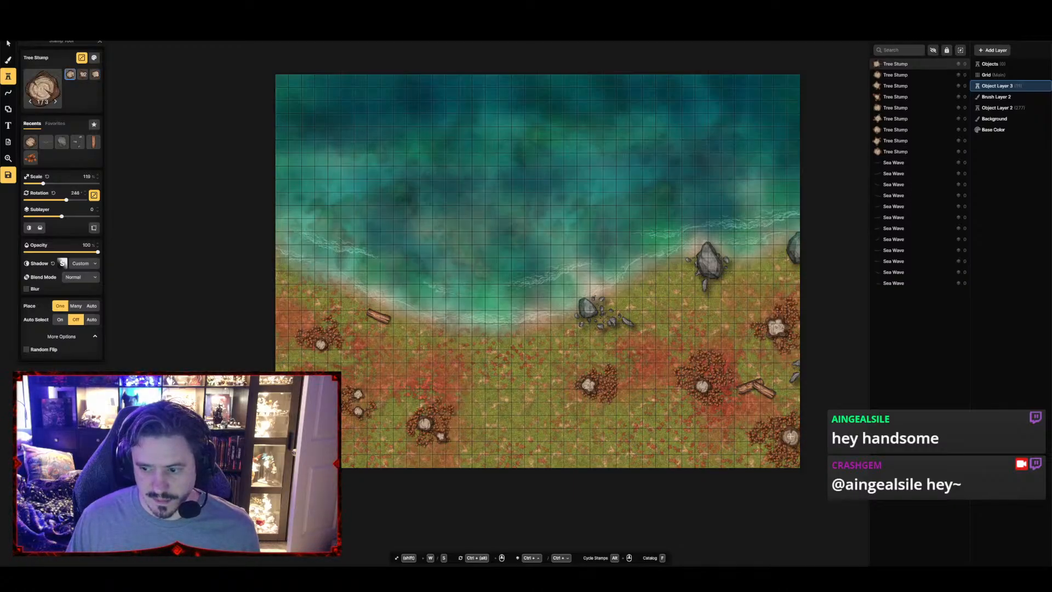
left_click(793, 439)
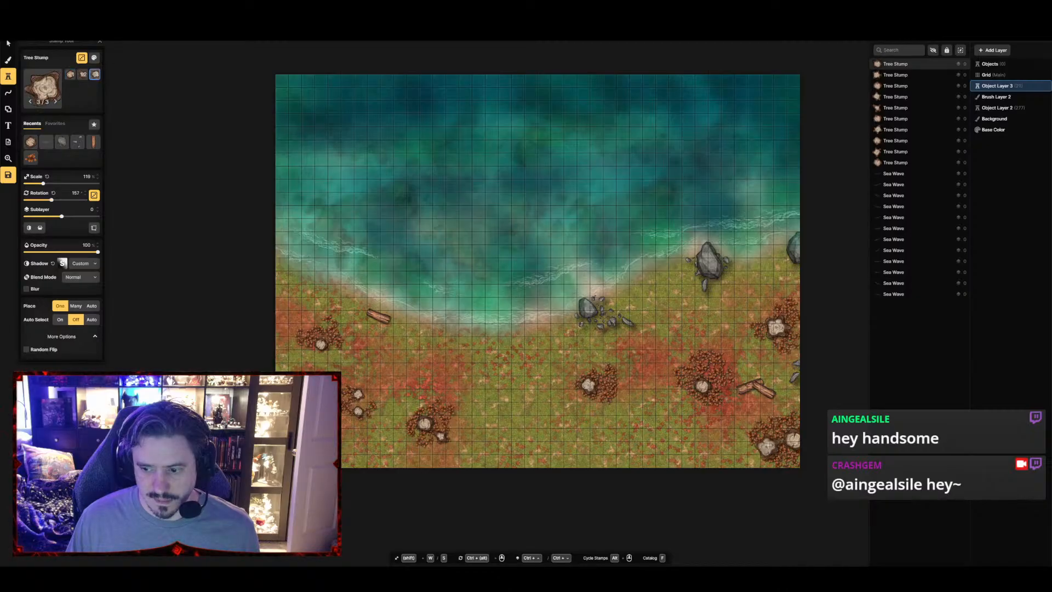
left_click(761, 447)
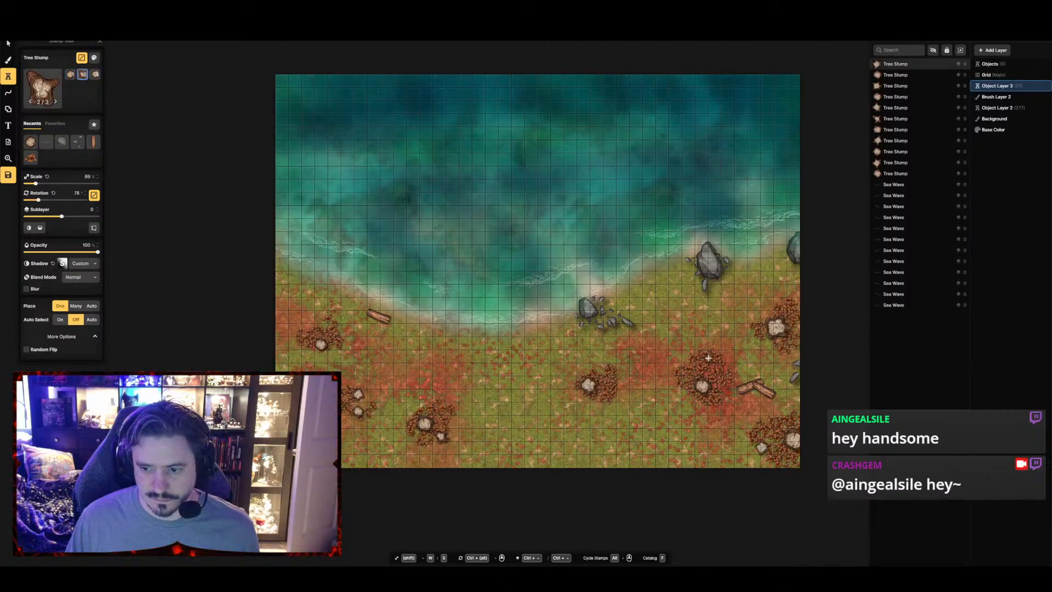
Scatter smaller Tree Stumps around the existing ones, from the bush beside the crossed logs through the central and southwestern bushes to the northwestern bush
left_click(708, 358)
left_click(678, 368)
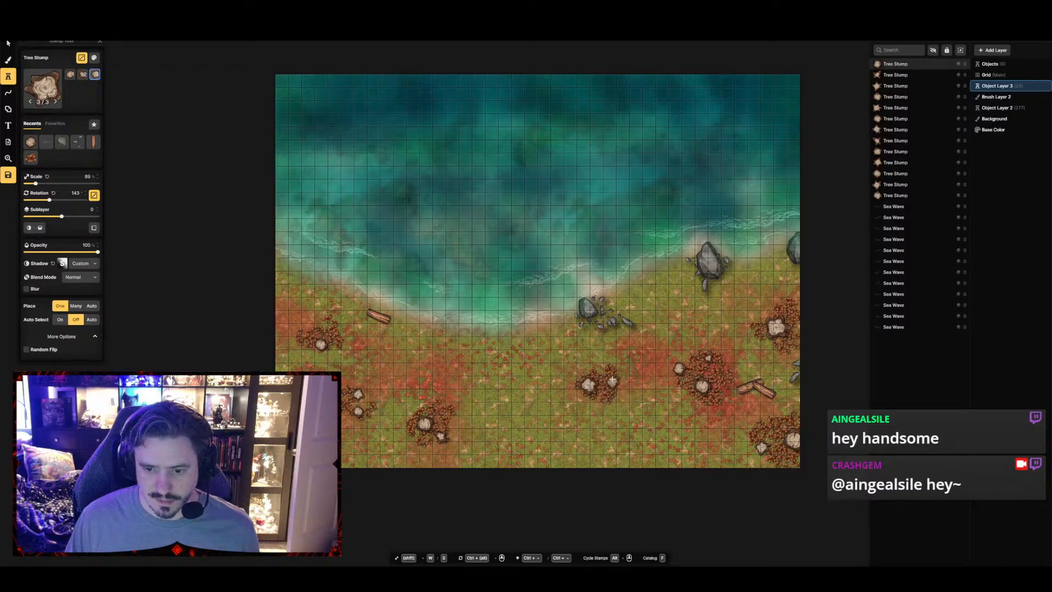
left_click(603, 374)
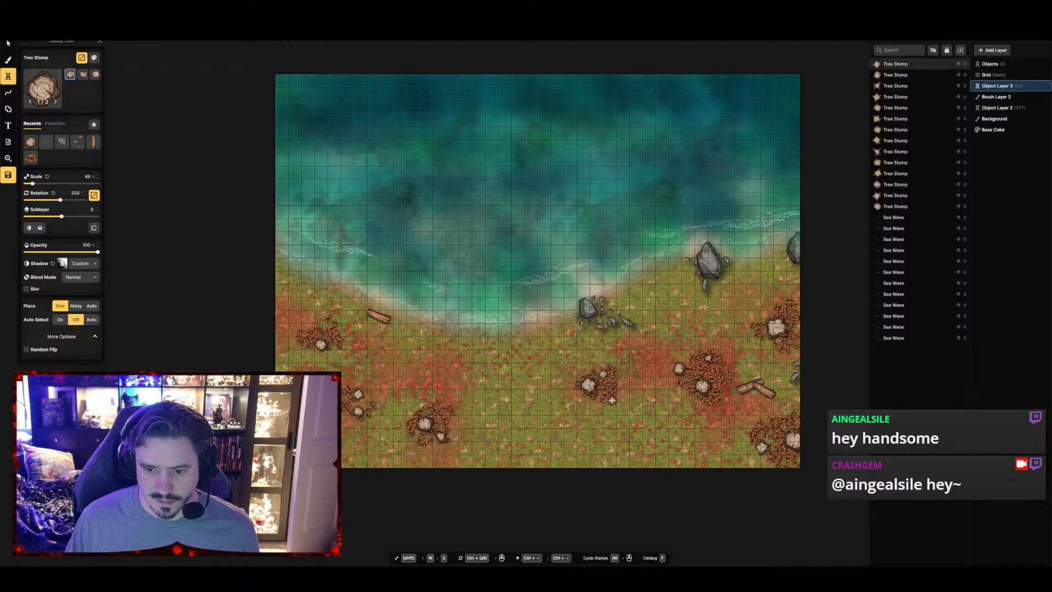
left_click(613, 400)
left_click(445, 418)
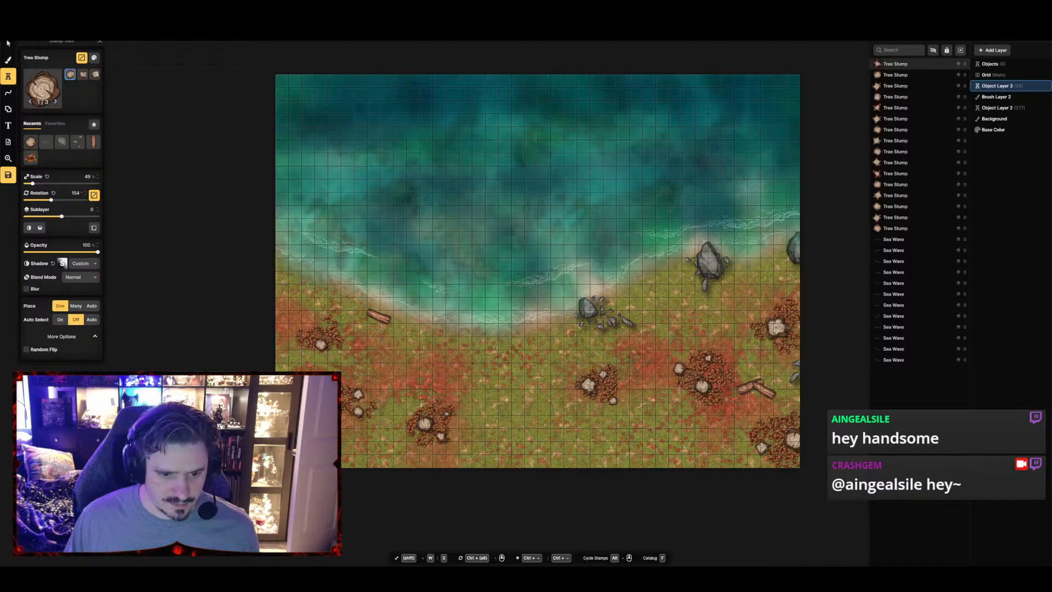
left_click(326, 324)
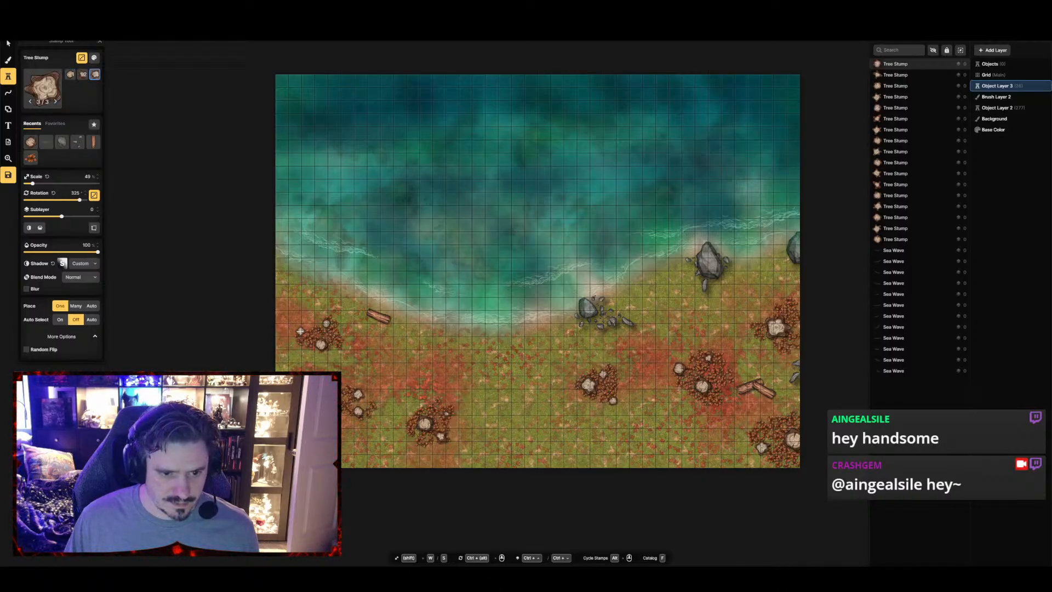
left_click(301, 332)
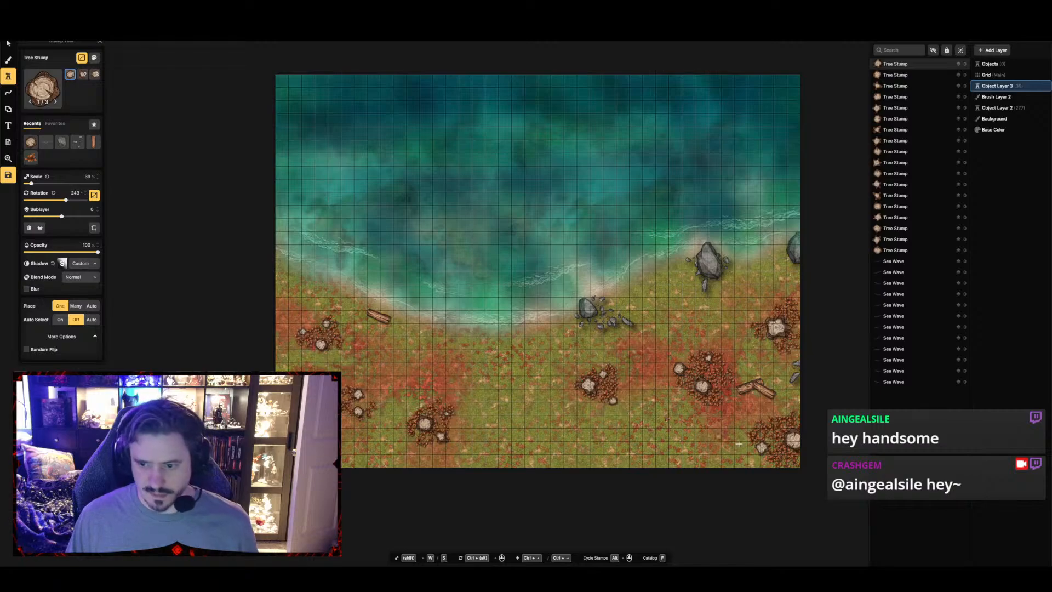
Switch to Brush Layer 2, search the texture catalog for "dirt" and choose the Wet Mud texture for the brush
scroll(549, 375, "down", 1)
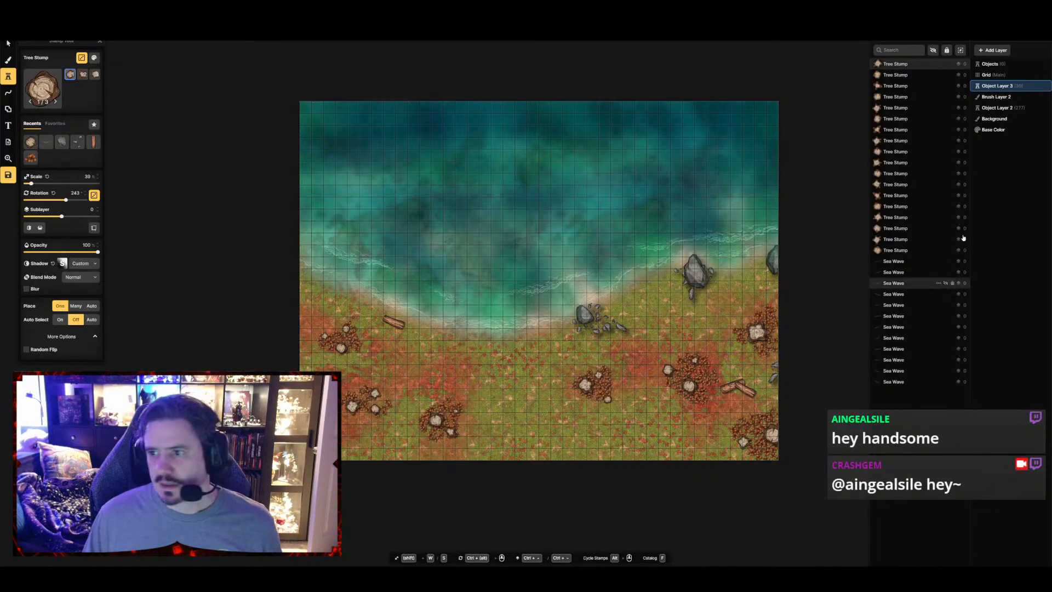
left_click(995, 97)
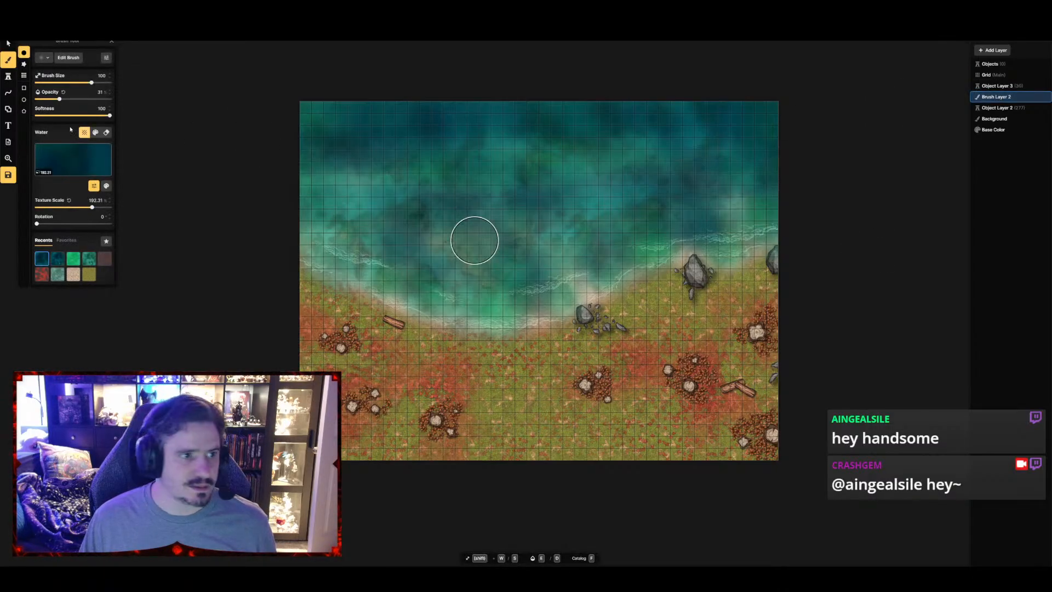
left_click(73, 159)
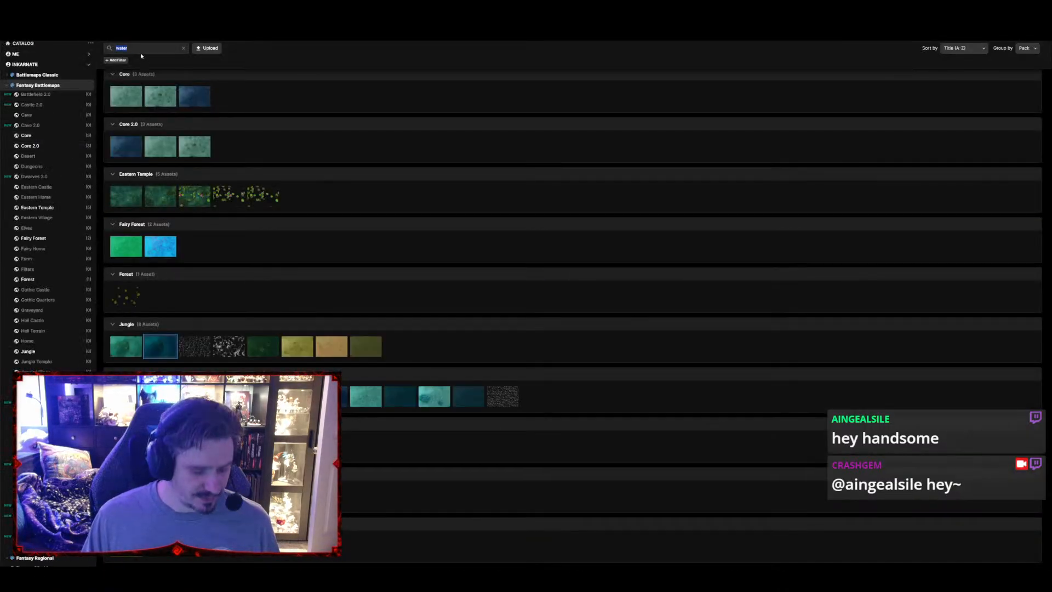
type("dirt")
key("Return")
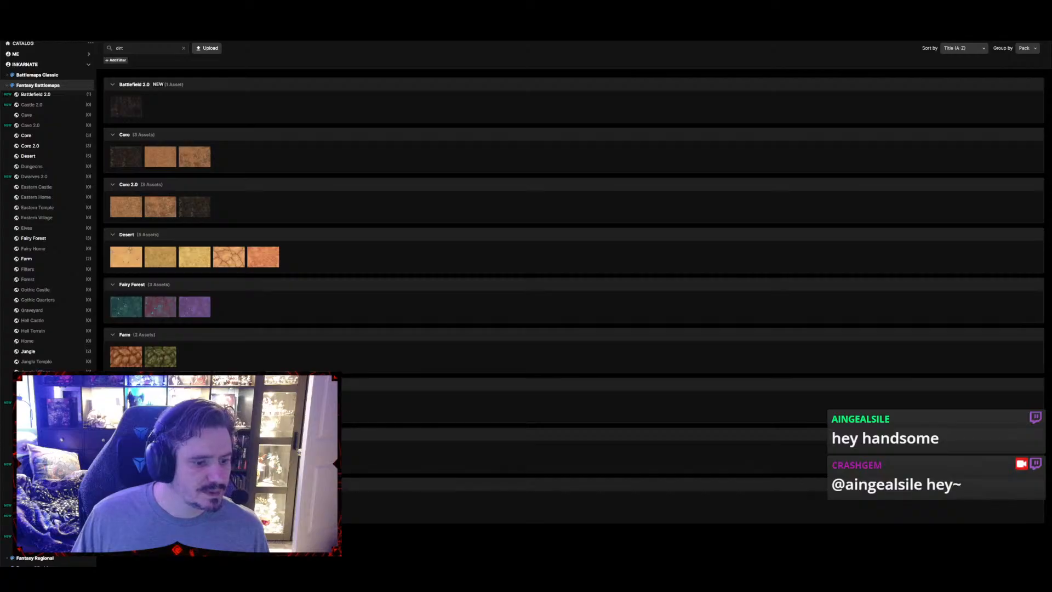
left_click(160, 406)
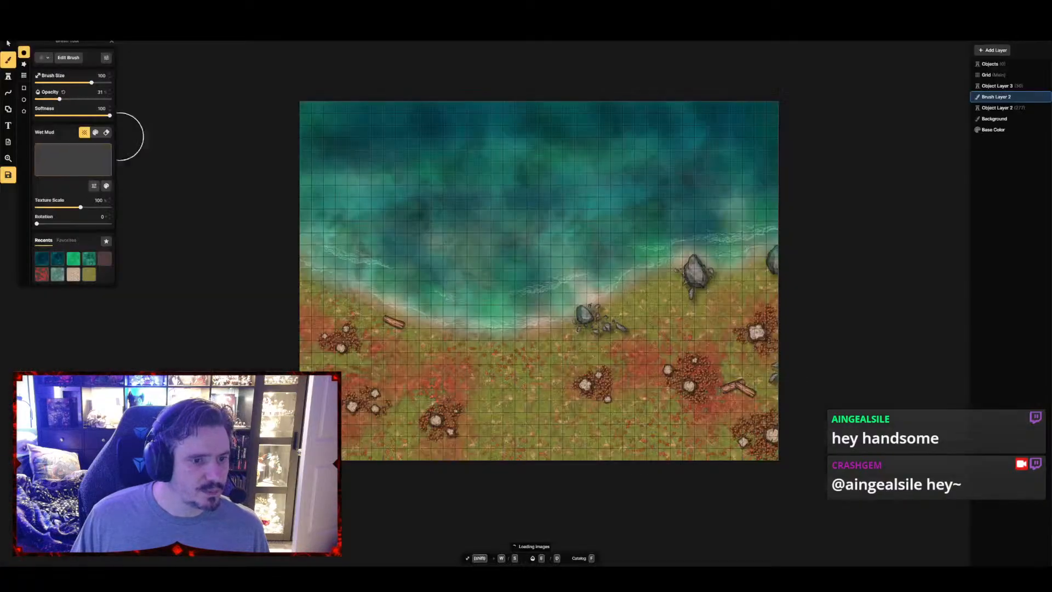
Paint a winding Wet Mud trail at brush size 30 from the western log across the southern grass to the eastern edge, and save the map
key("s")
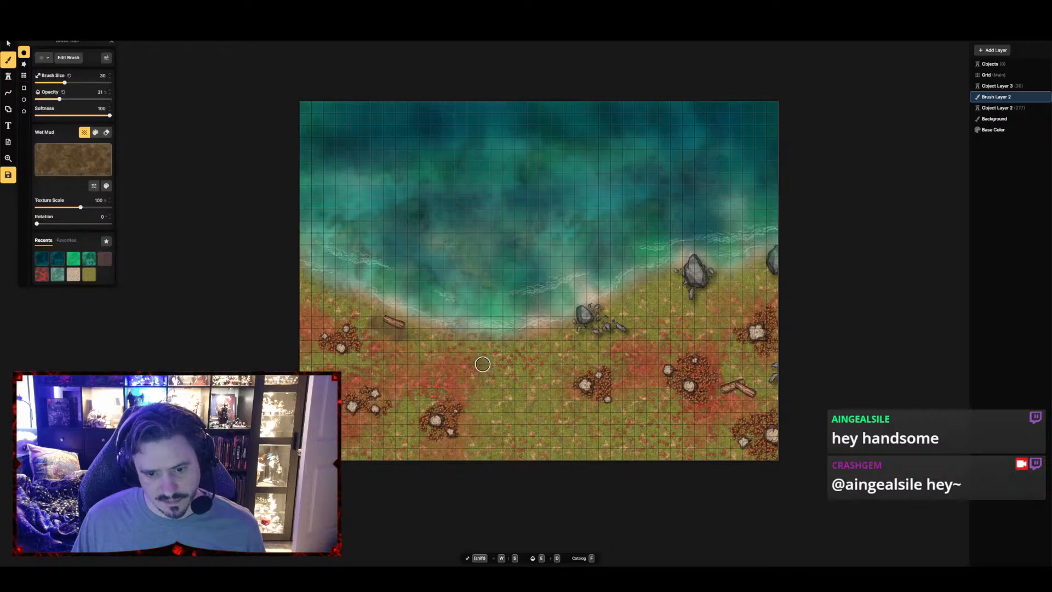
mouse_move(482, 364)
left_mouse_down()
mouse_move(498, 402)
mouse_move(556, 446)
mouse_move(477, 381)
mouse_move(492, 360)
left_mouse_up()
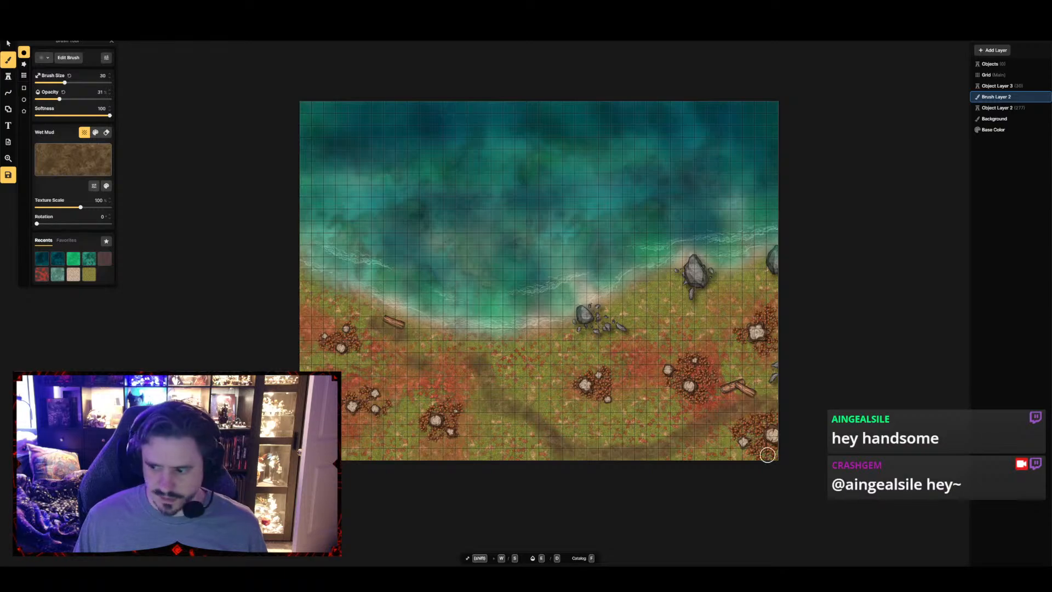
left_click(11, 178)
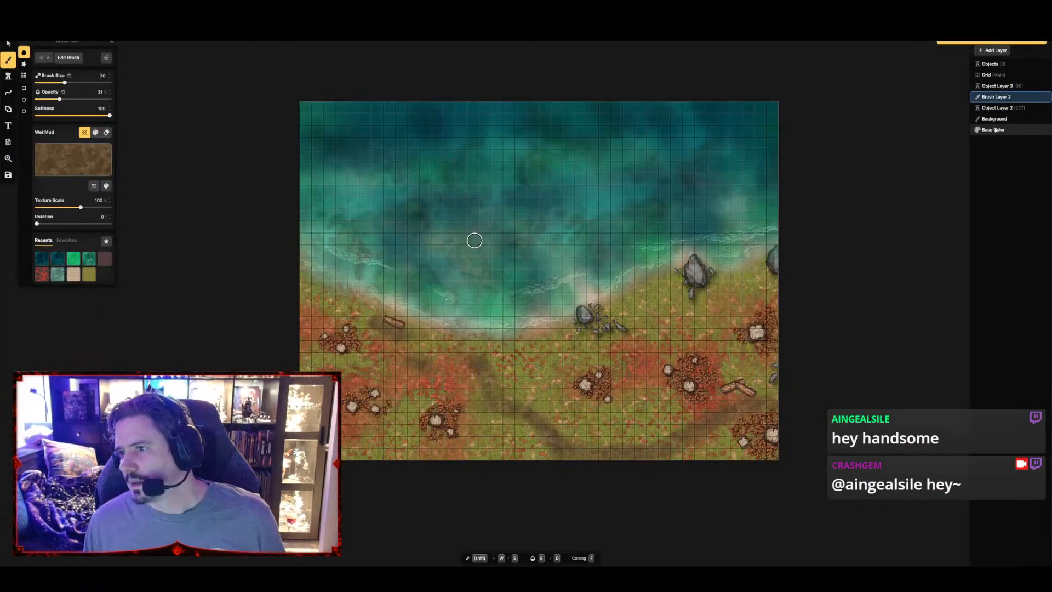
Hide the main grid layer and save the map again
left_click(1043, 75)
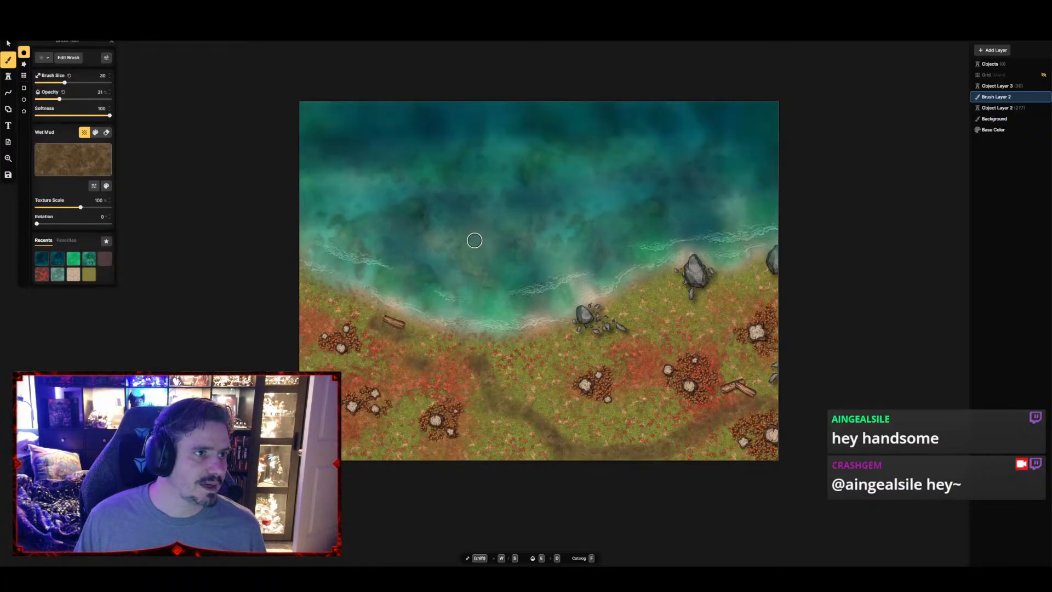
key("alt+e")
left_click(148, 85)
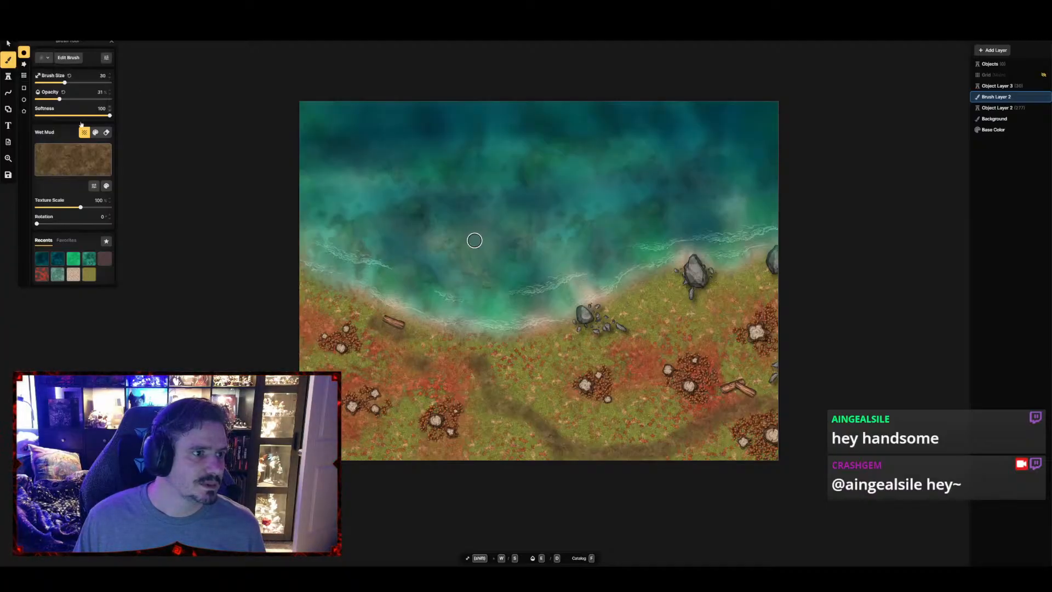
left_click(9, 178)
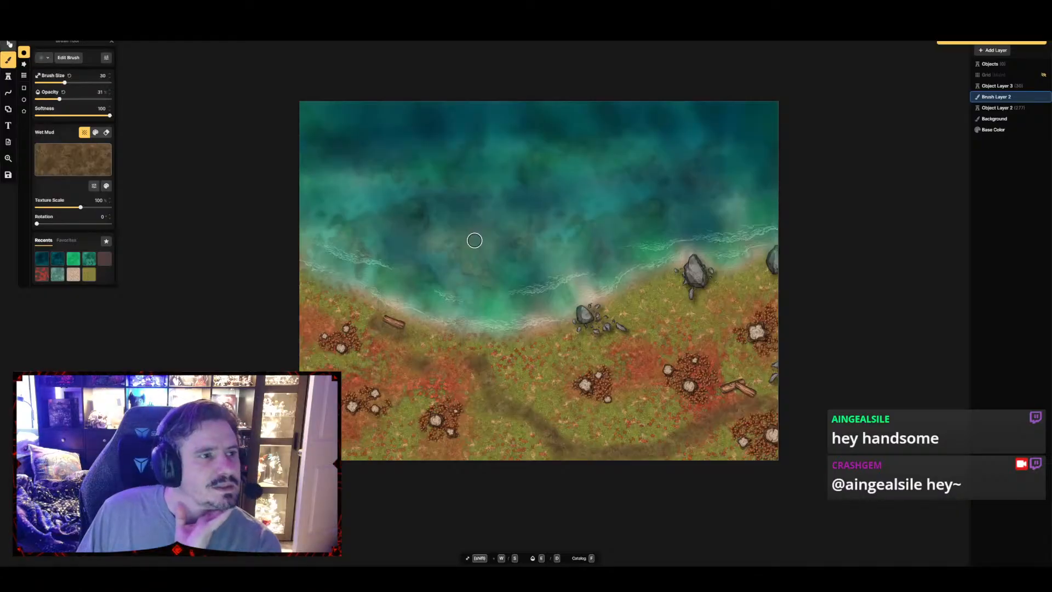
left_click(9, 44)
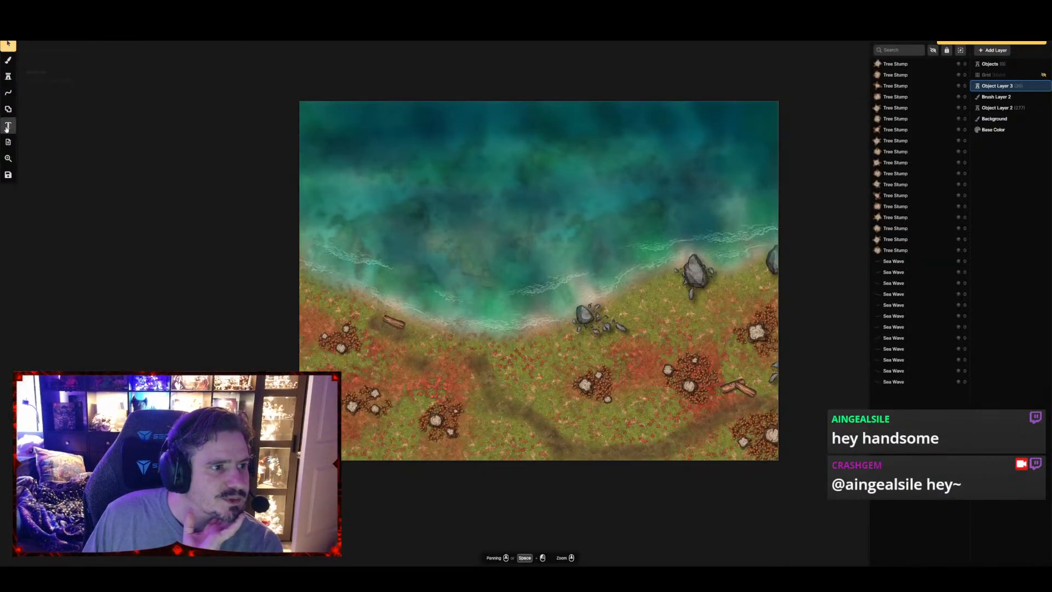
left_click(8, 143)
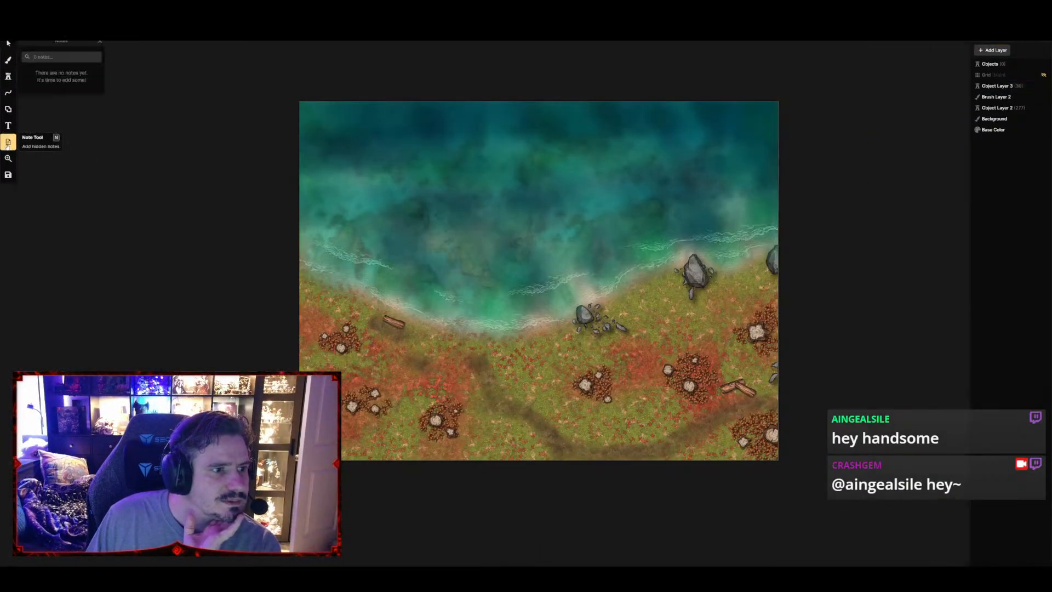
Open the image export settings and choose the 4K size with the WebP file format
left_click(9, 44)
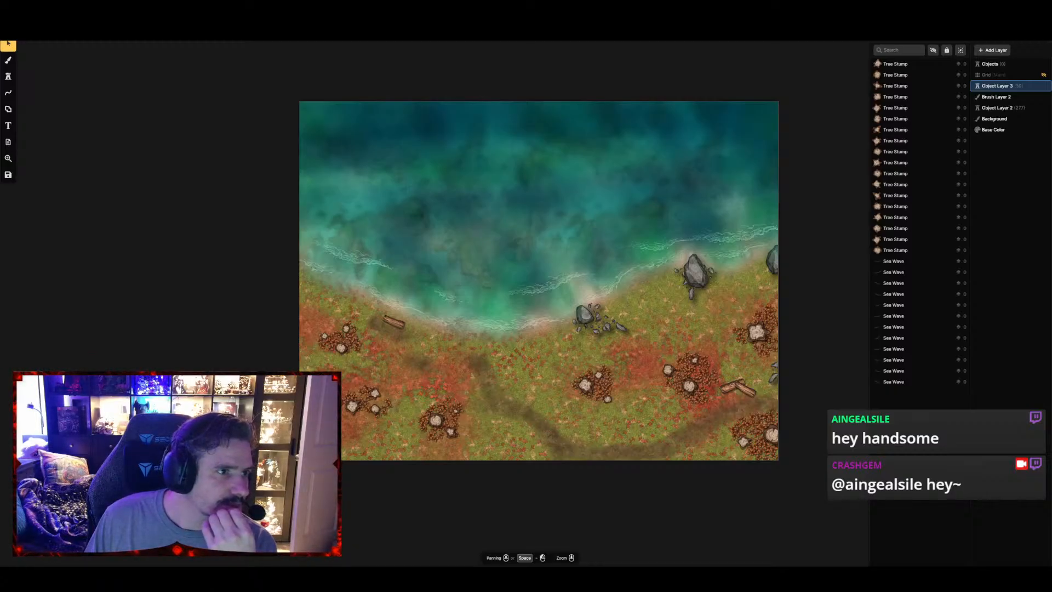
key("ctrl+e")
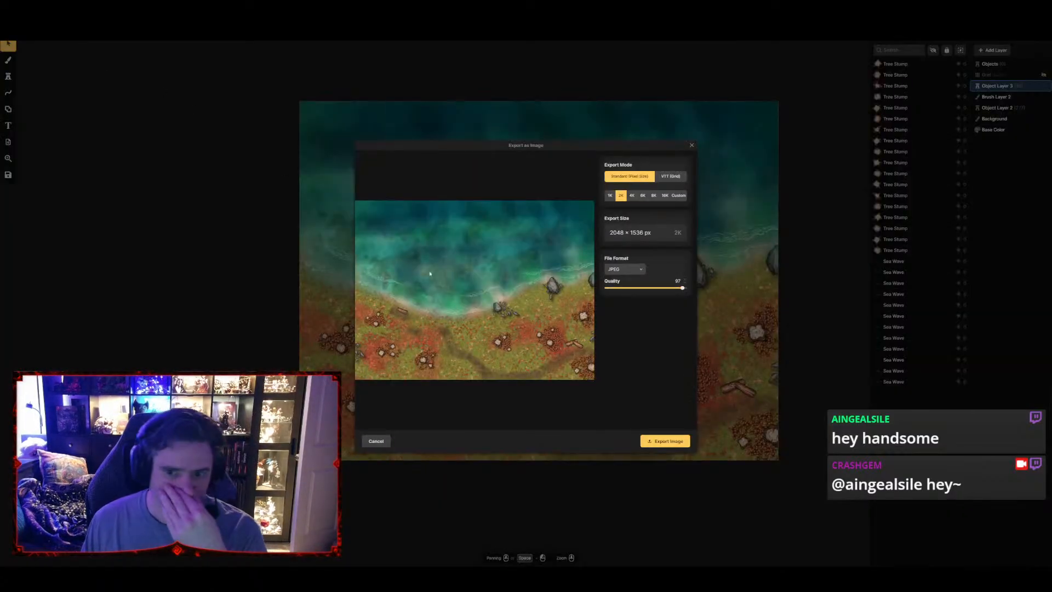
left_click(632, 196)
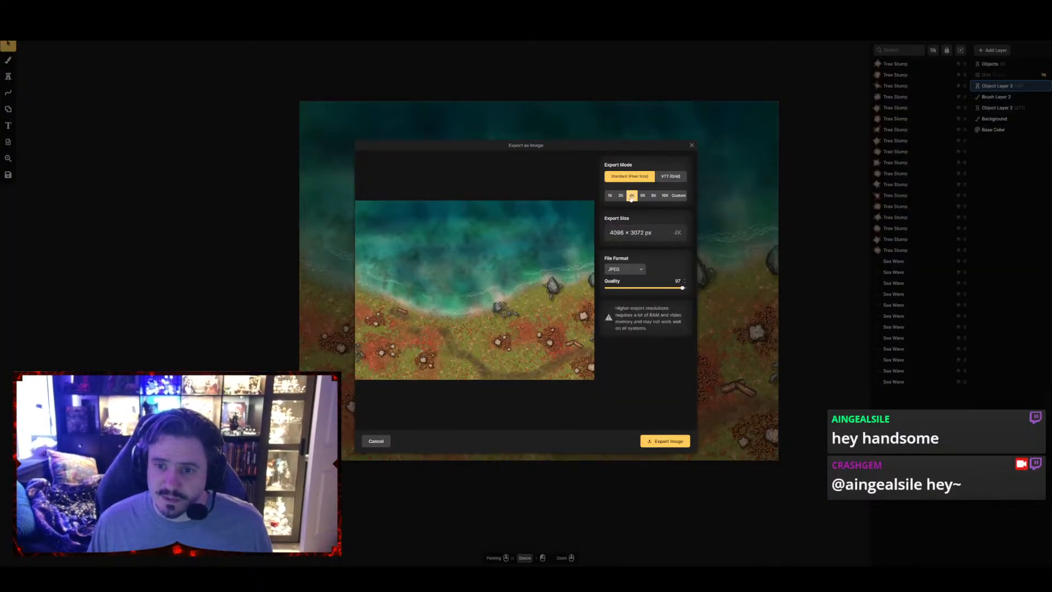
left_click(642, 269)
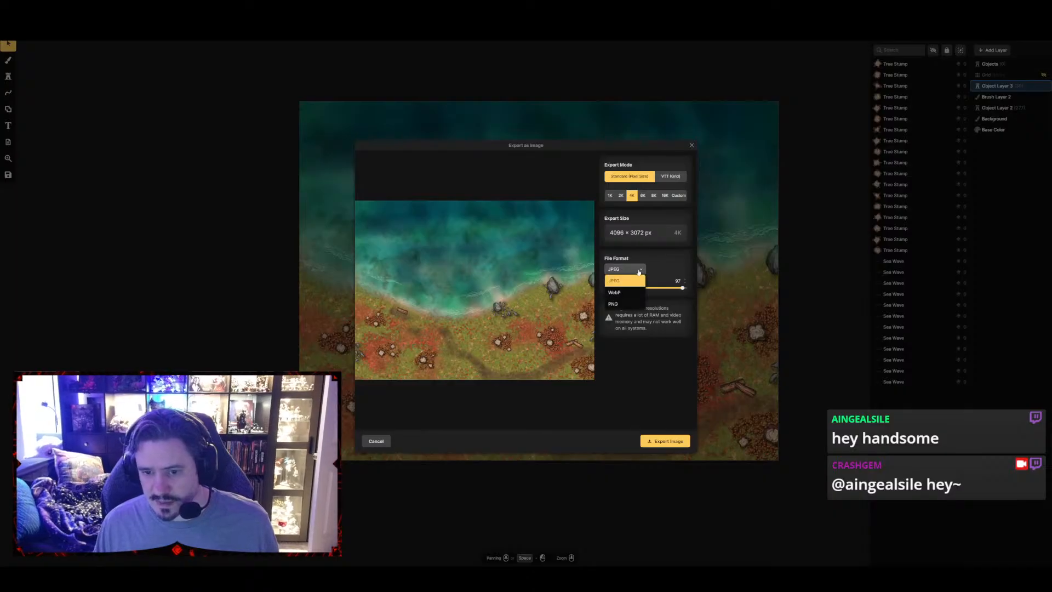
left_click(627, 293)
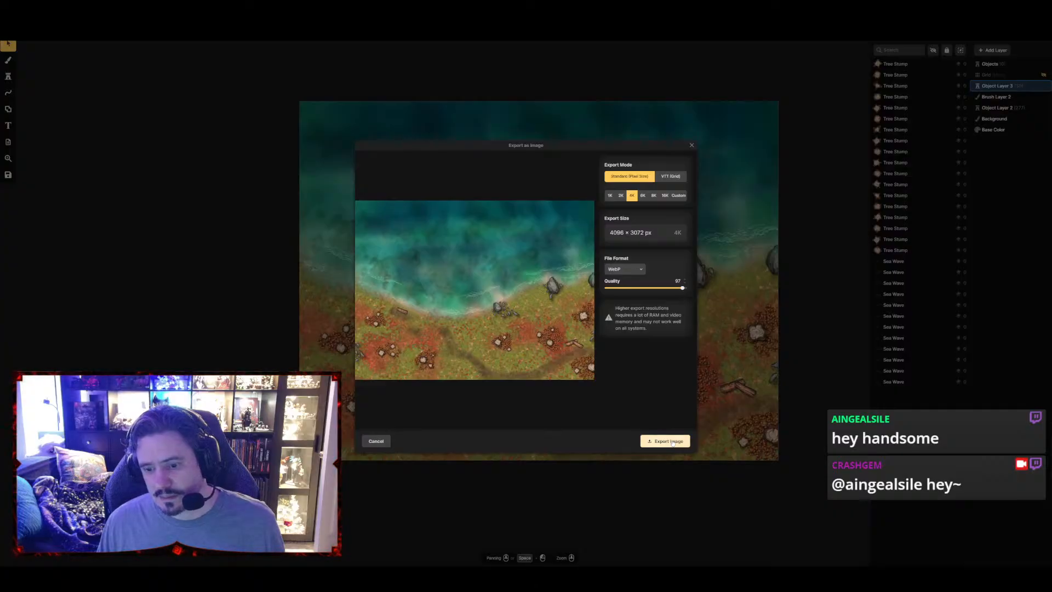
left_click_drag(668, 420, 620, 238)
left_click(622, 232)
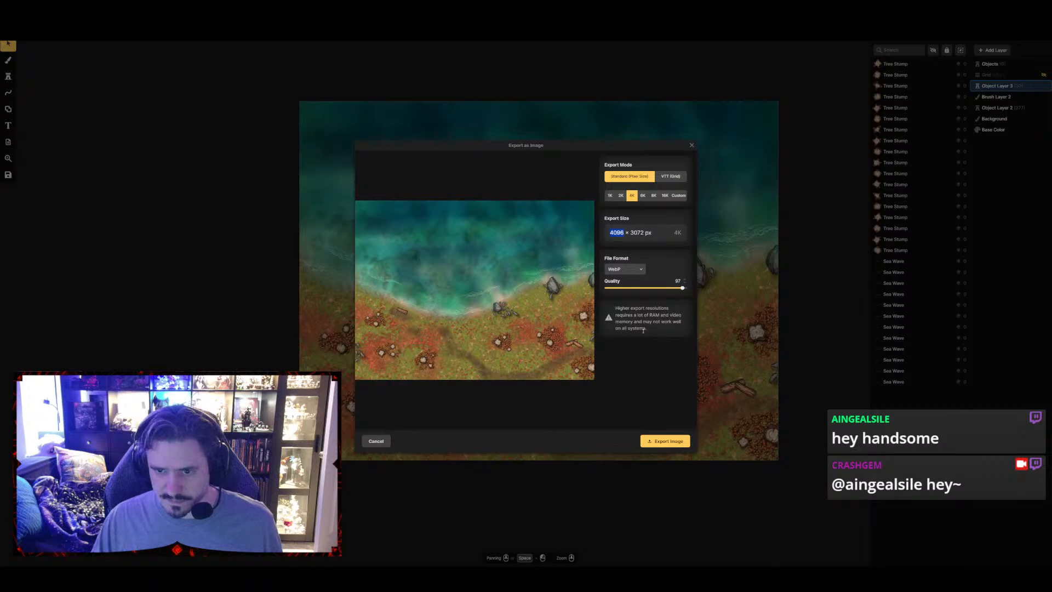
Export the map in VTT (Grid) mode, save the file as "Autumnal Lakeshore Base 40x30", and return to editing
left_click(671, 176)
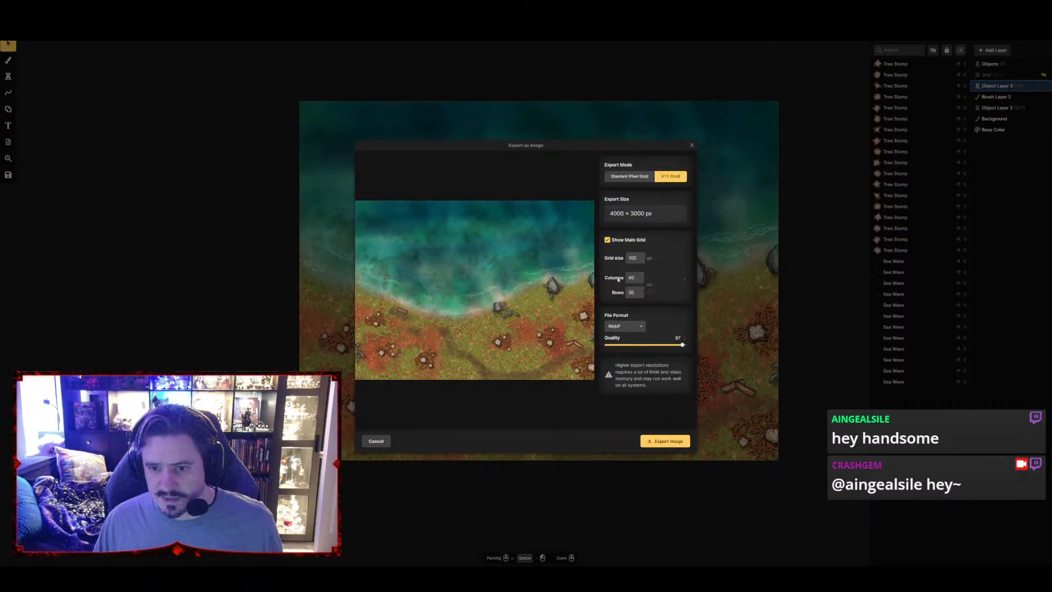
left_click(665, 441)
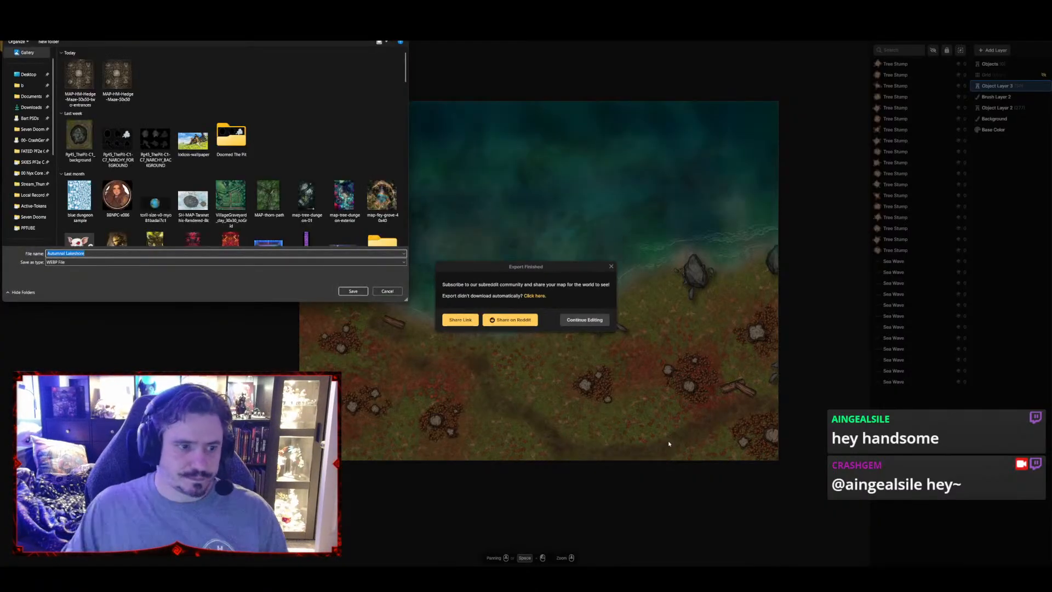
key("End")
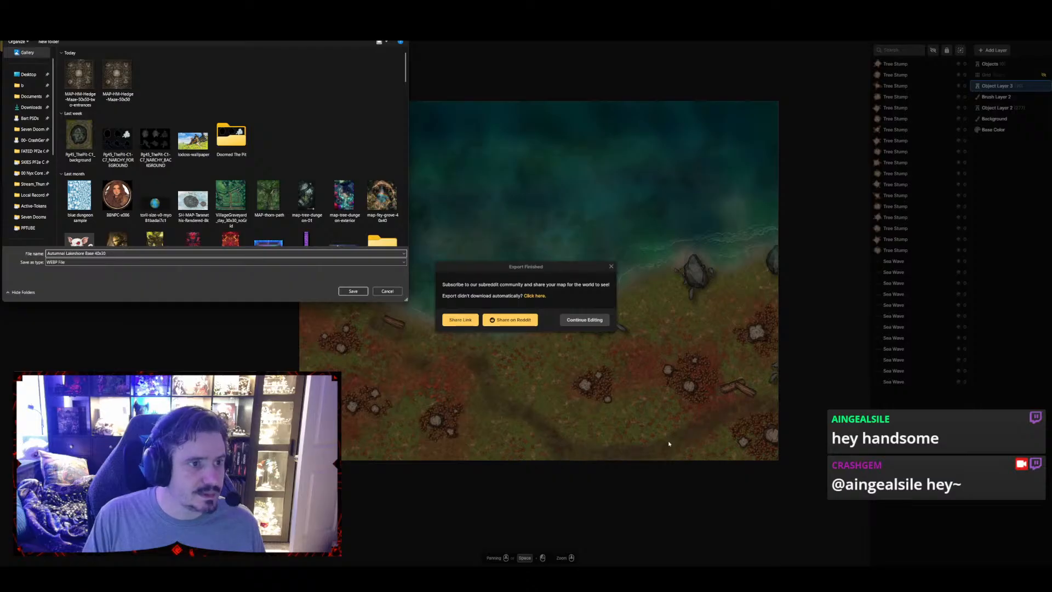
key("Return")
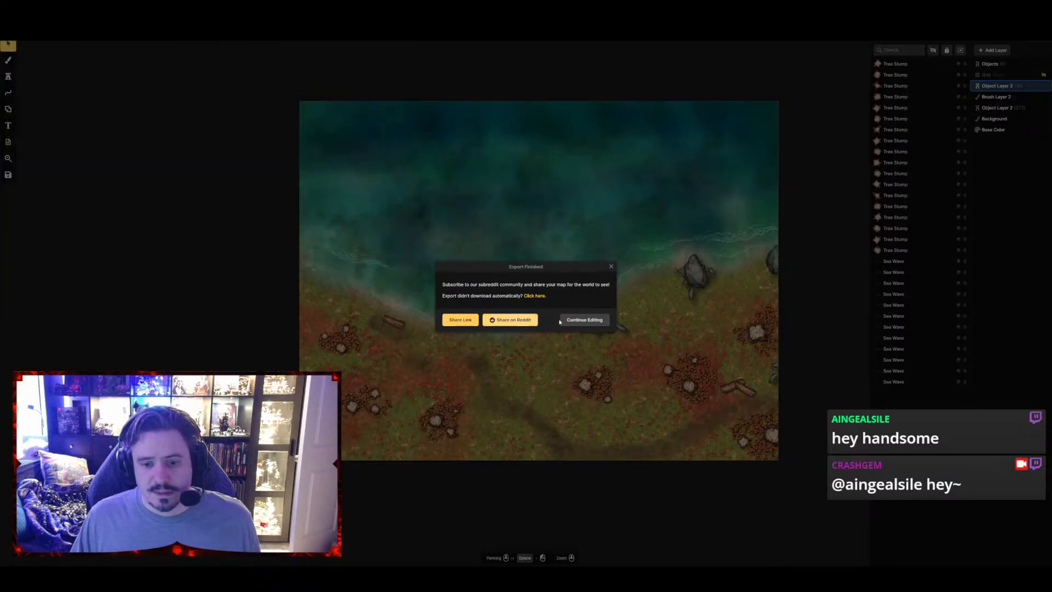
left_click(583, 319)
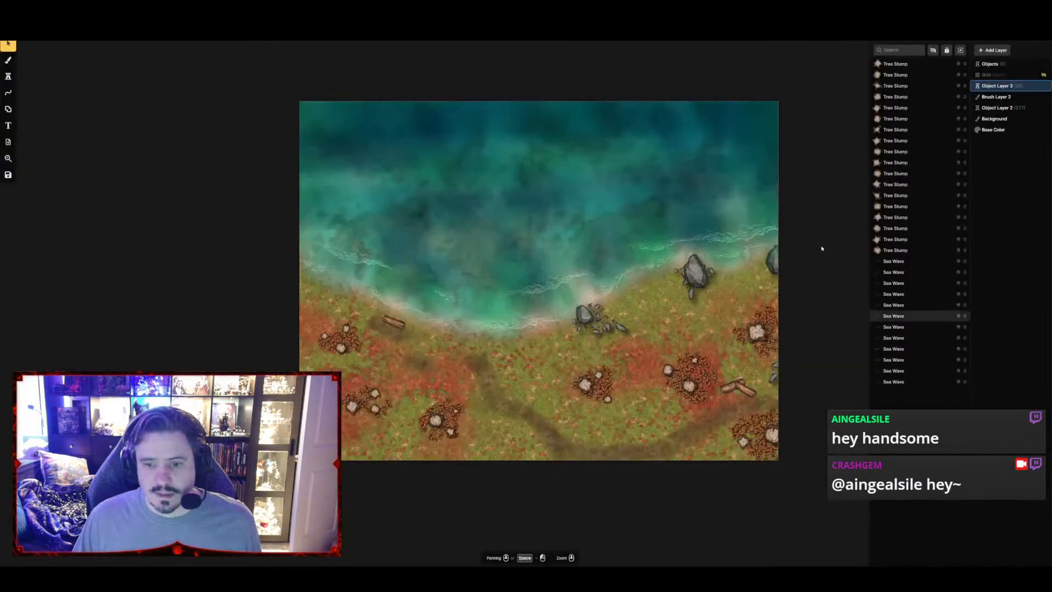
Select the Objects layer and choose the Red Maple Tree stamp from the Eastern Home assets
left_click(989, 64)
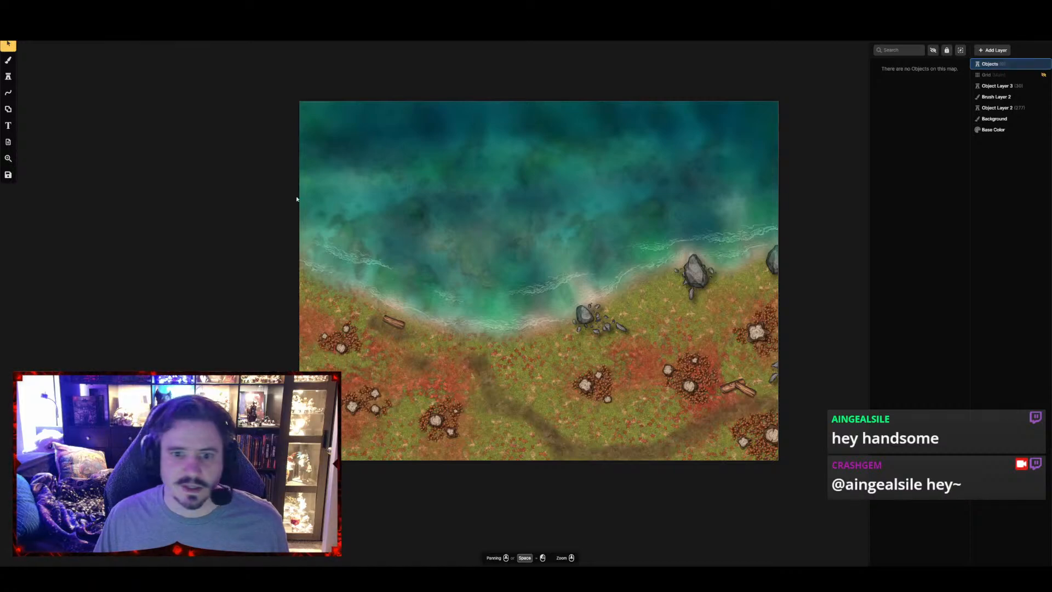
left_click(8, 76)
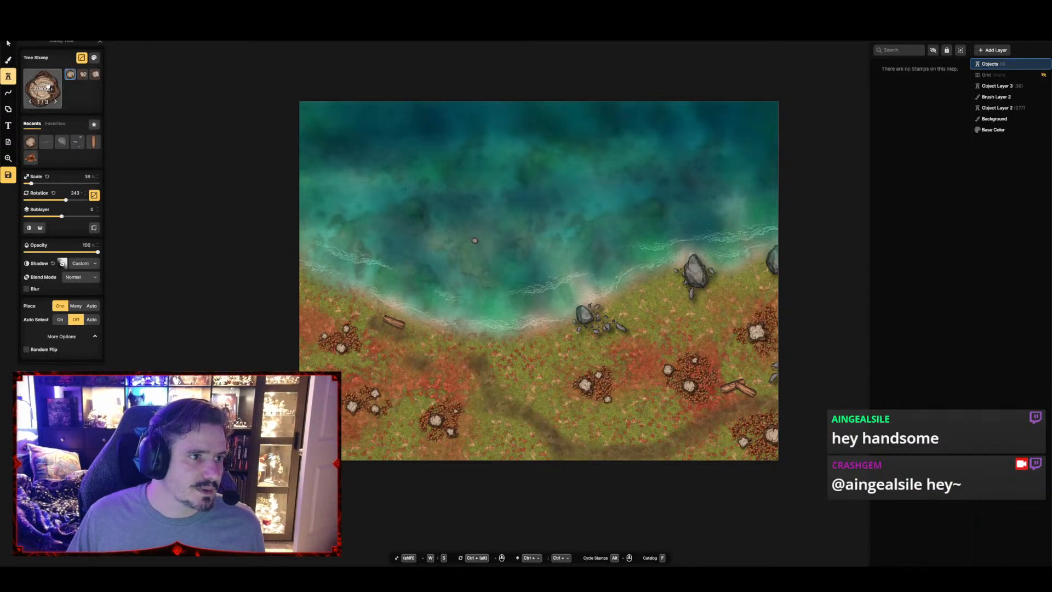
left_click(58, 76)
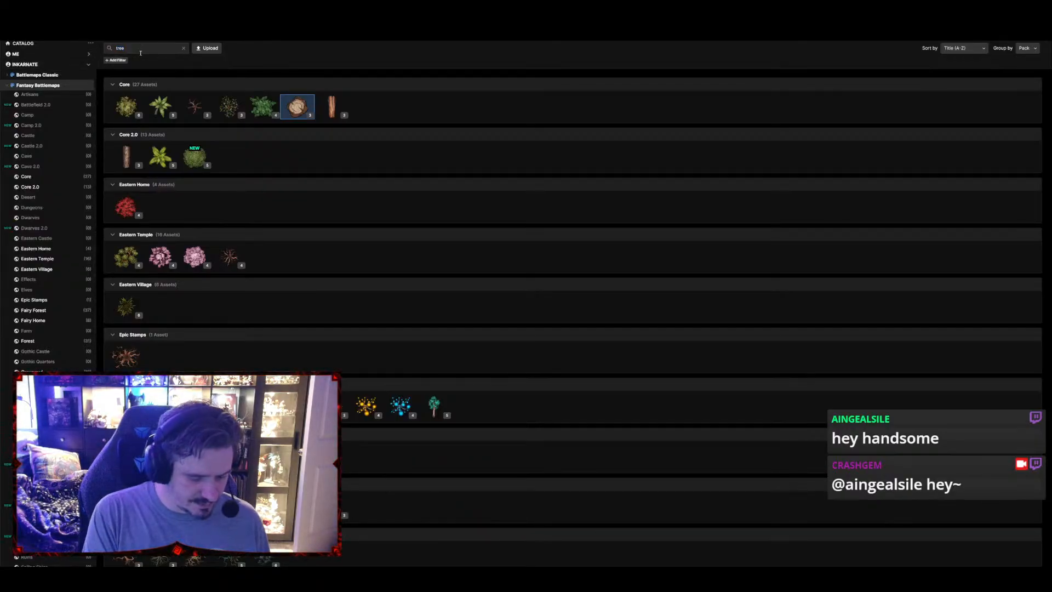
left_click(125, 208)
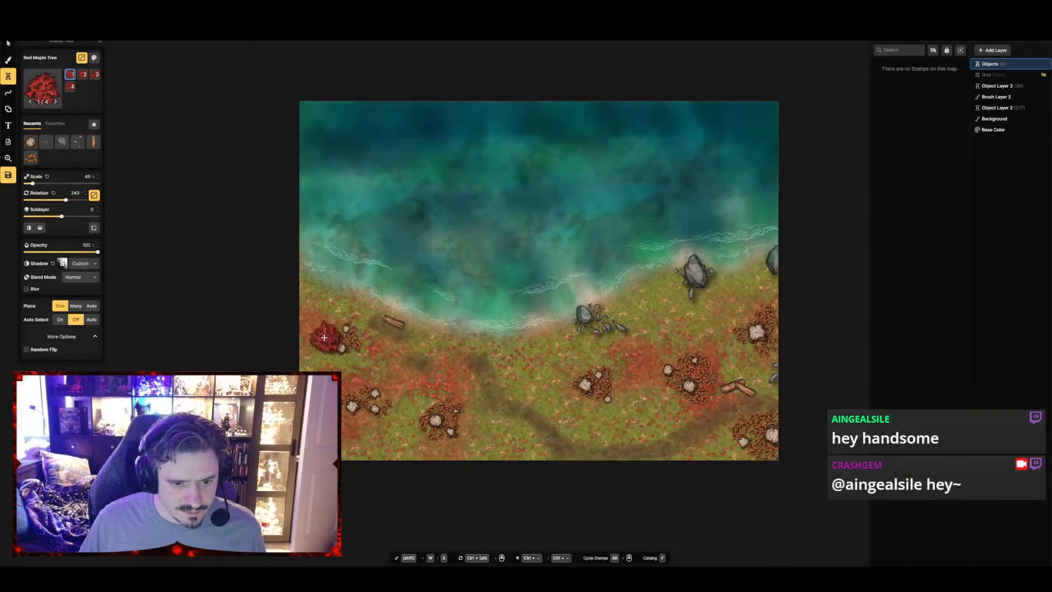
Place four Red Maple Trees at 59% scale over the northwestern and southwestern bushes and the two bushes at the eastern edge
scroll(323, 340, "up", 4)
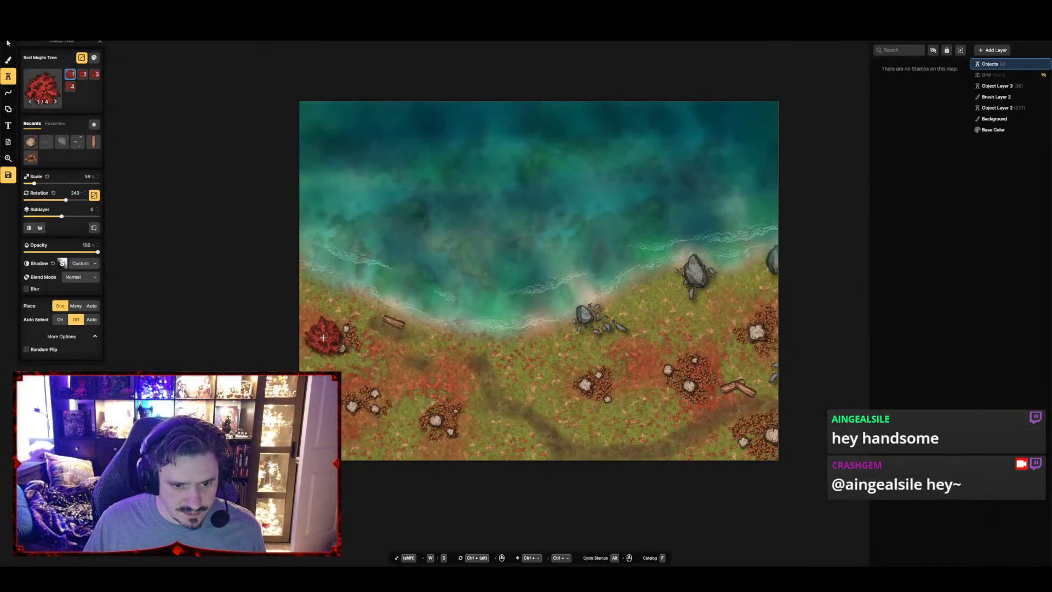
left_click(323, 337)
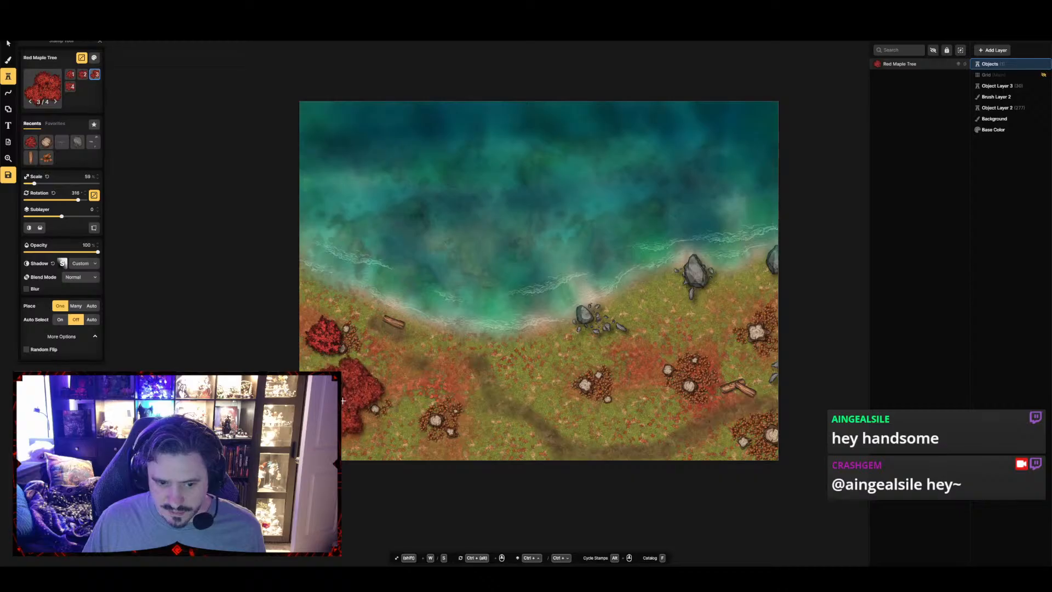
scroll(343, 401, "up", 2, "ctrl")
scroll(343, 405, "down", 5, "ctrl")
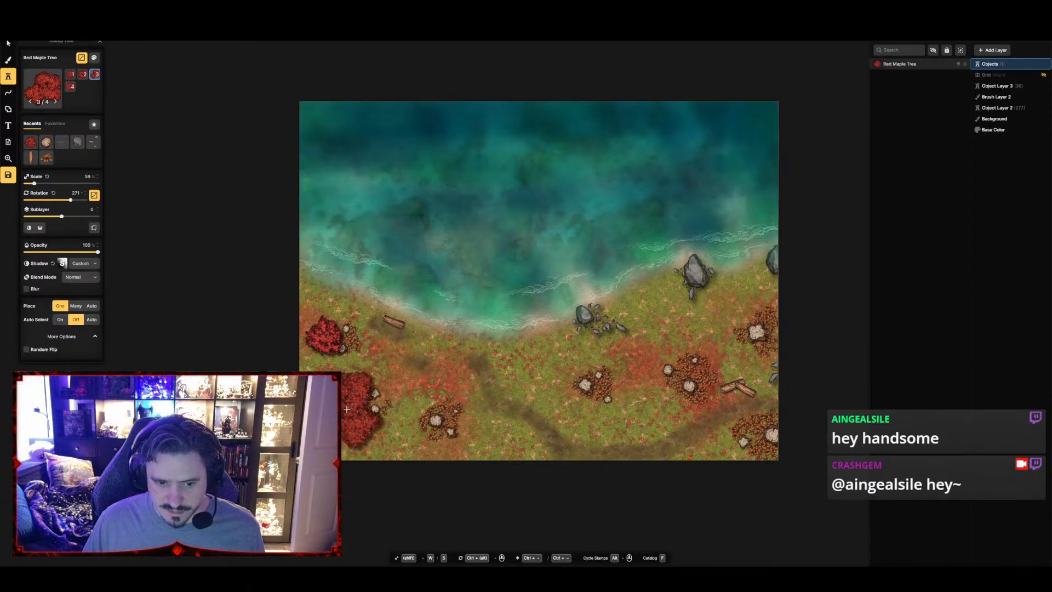
left_click(346, 409)
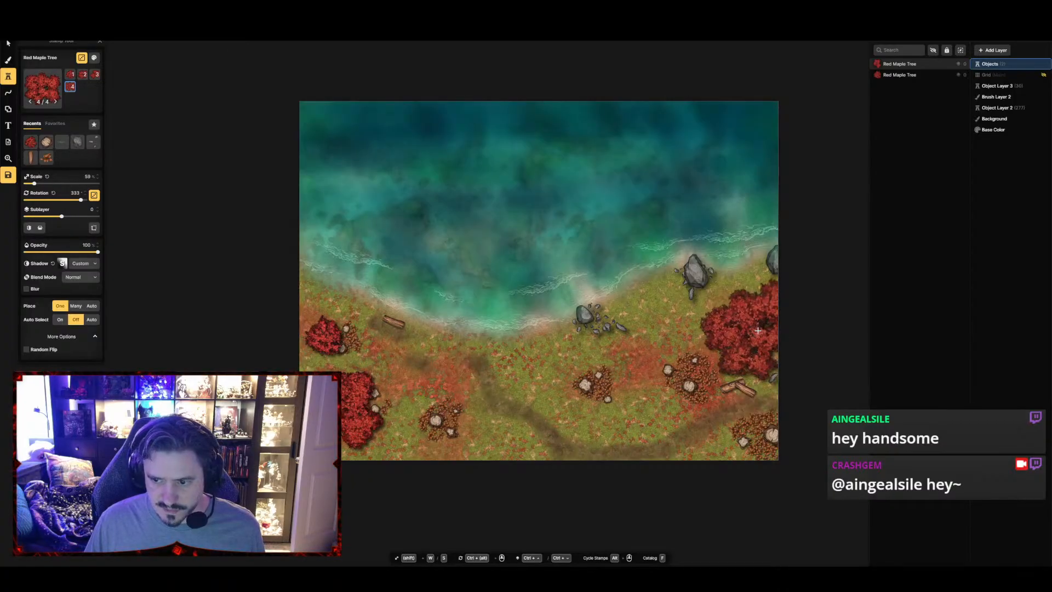
left_click(757, 330)
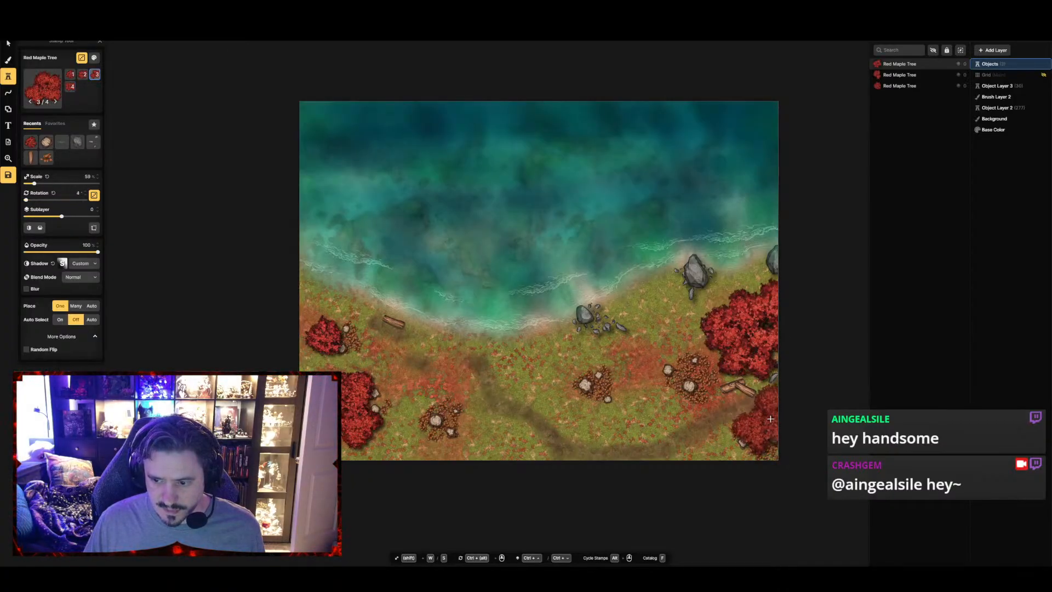
scroll(770, 419, "up", 5, "ctrl")
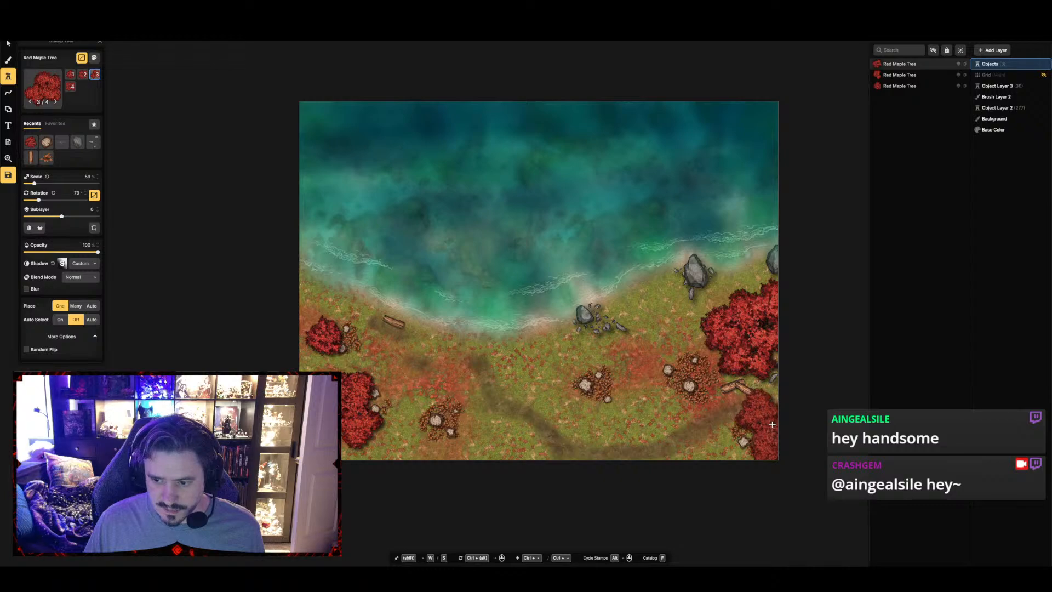
left_click(771, 424)
Reduce the Red Maple Tree stamp to 29% scale and add one beside the tree in the southeastern corner
scroll(685, 416, "up", 8, "ctrl")
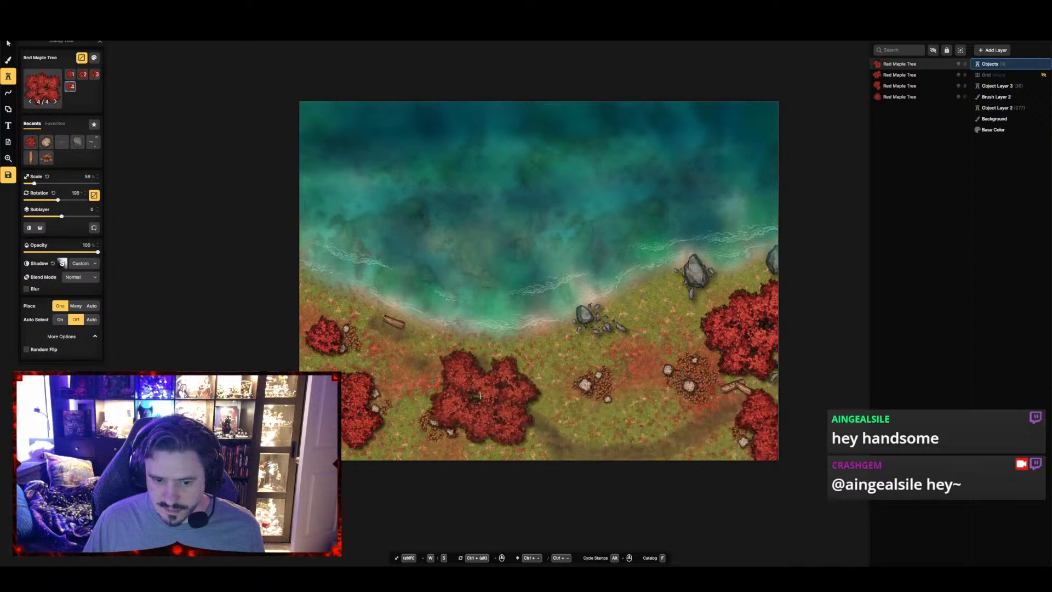
key("s")
key("s")
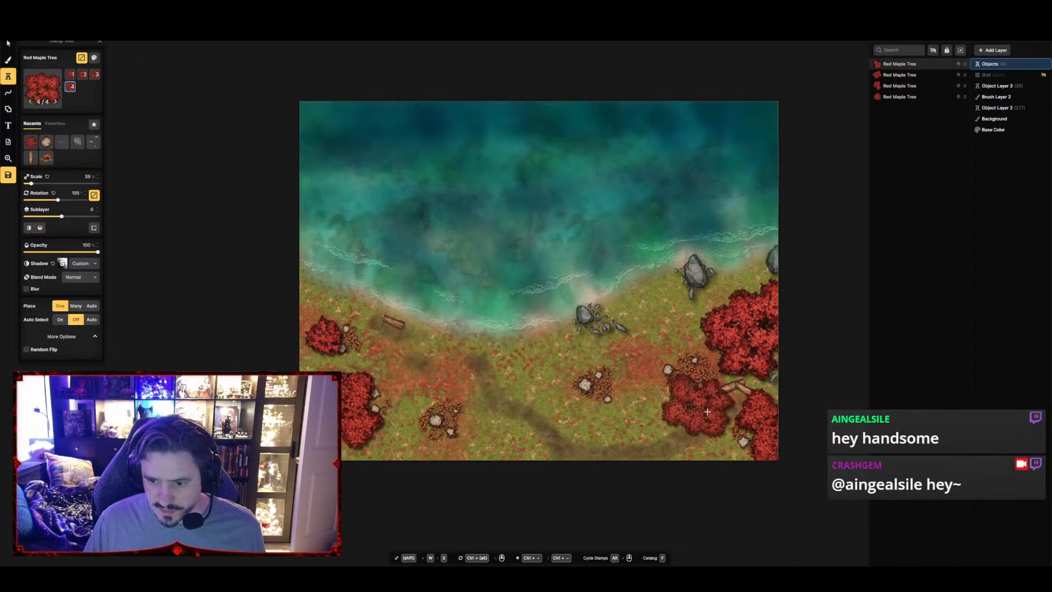
scroll(703, 410, "down", 1, "ctrl")
key("s")
key("s")
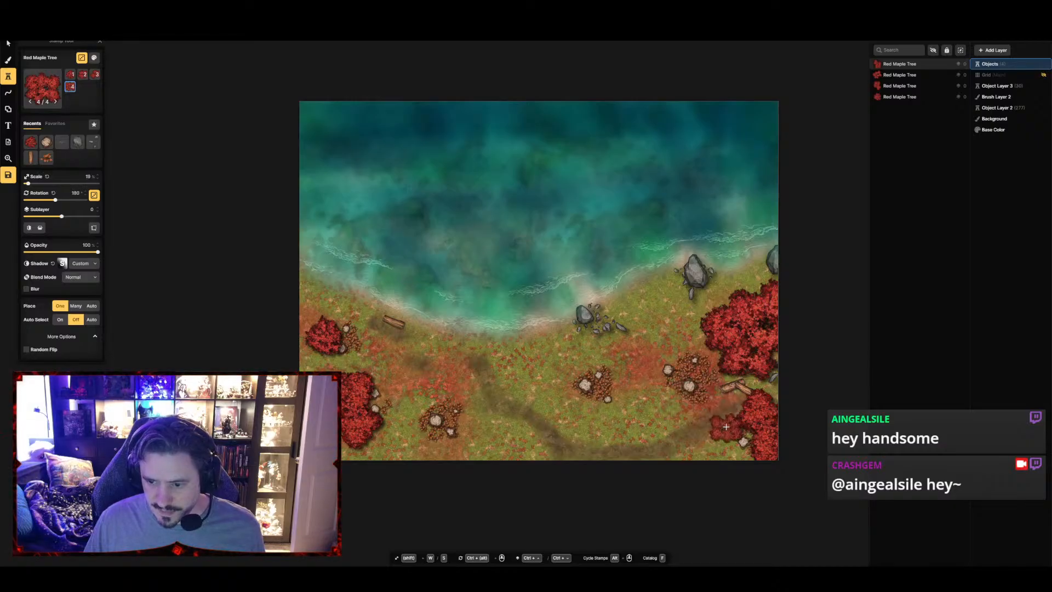
key("w")
scroll(731, 432, "up", 4, "ctrl")
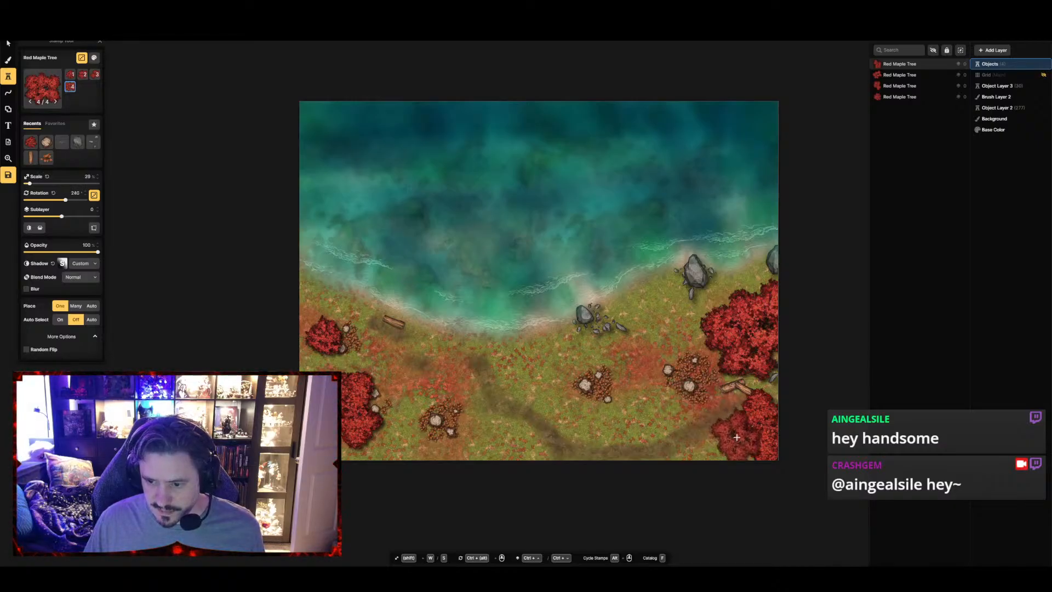
left_click(737, 436)
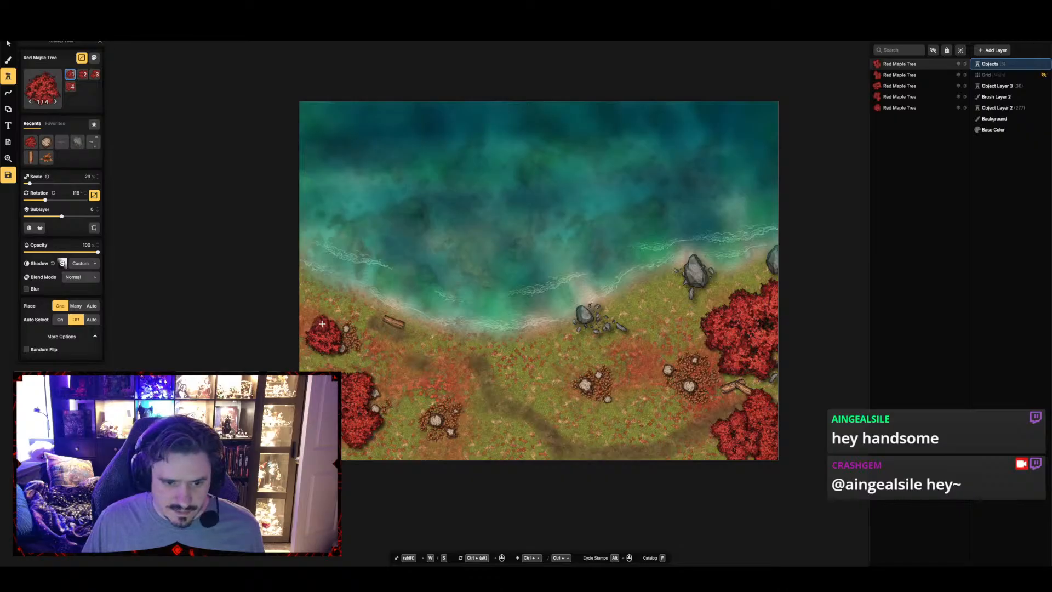
Add two smaller Red Maple Trees, one over the northwestern bush's eastern side and one bridging the northwestern and southwestern trees
key("w")
key("w")
left_click(345, 333)
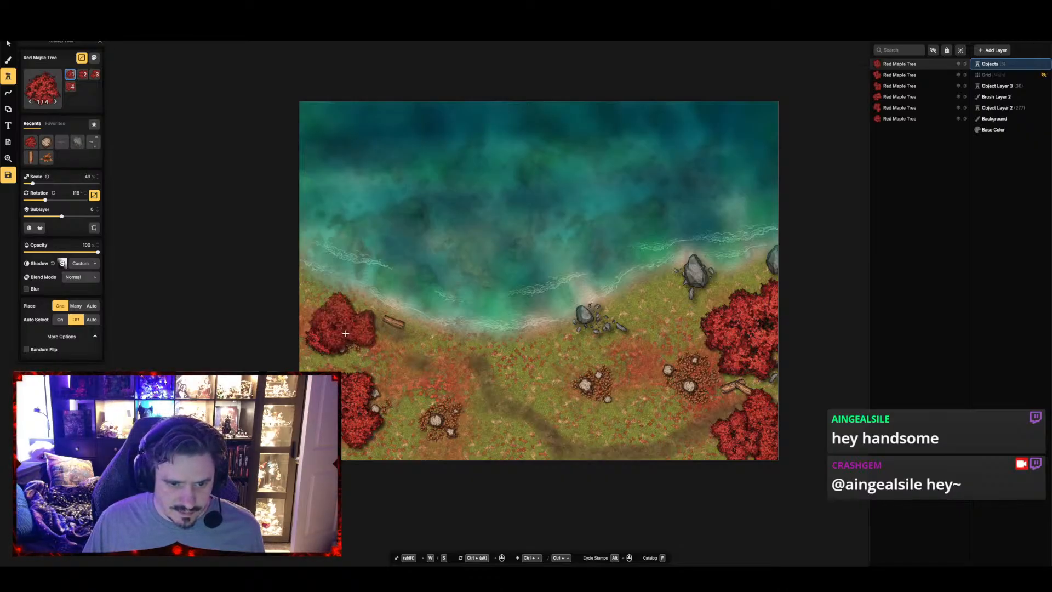
key("s")
key("s")
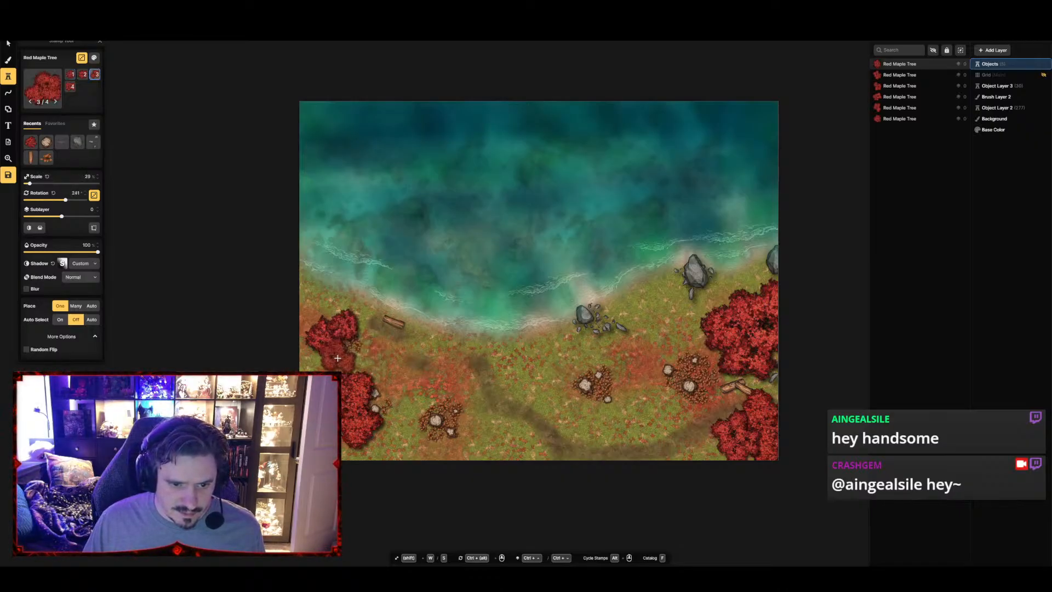
scroll(337, 358, "up", 11)
key("s")
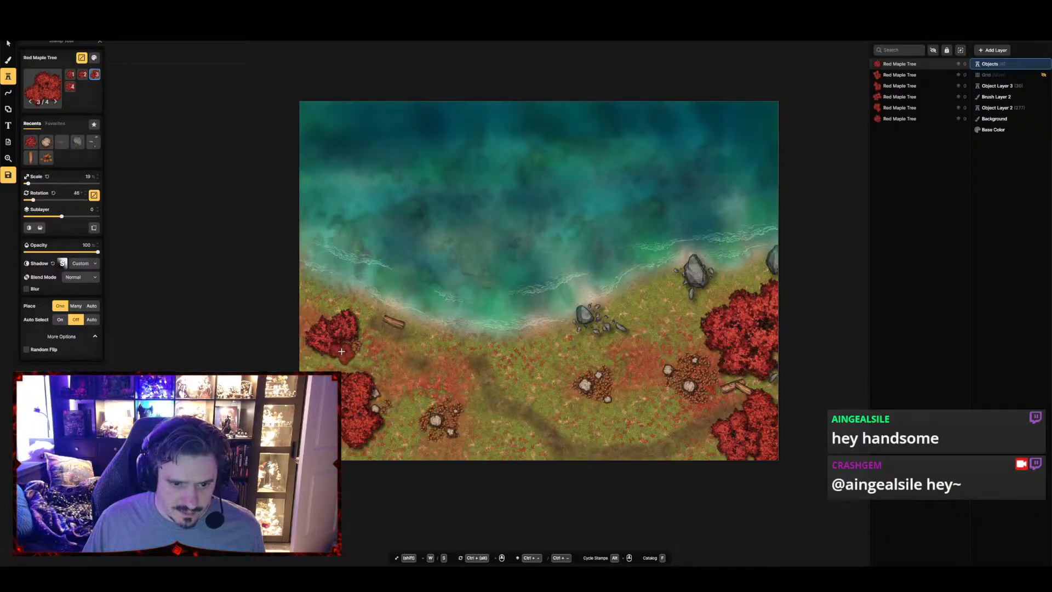
key("w")
key("w")
left_click(345, 354)
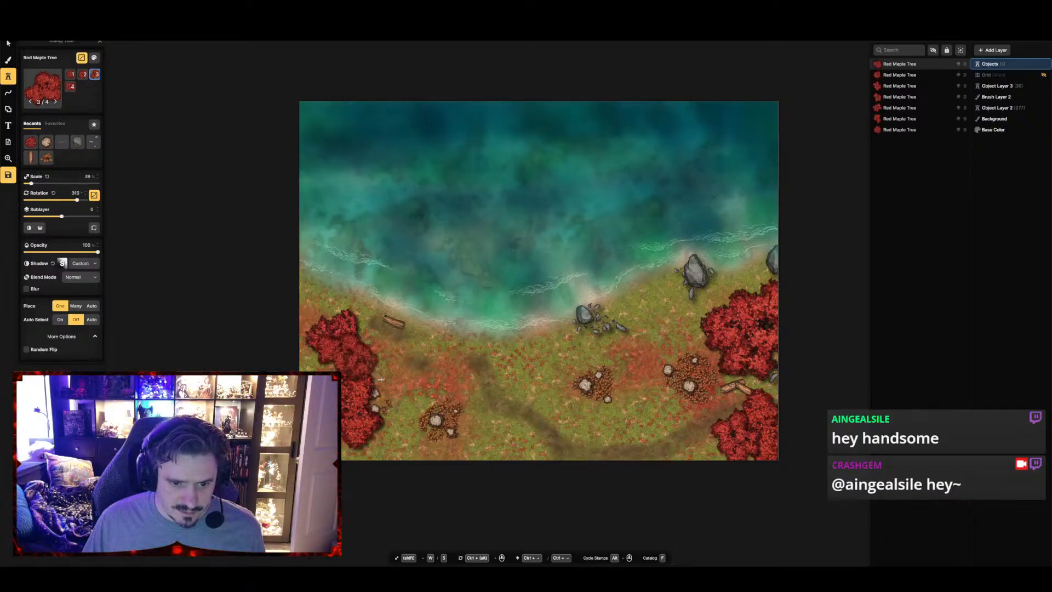
Place three Red Maple Trees at 39% scale, two widening the southwestern clump eastward and one on the neighbouring bush's northeastern side
left_click(378, 395)
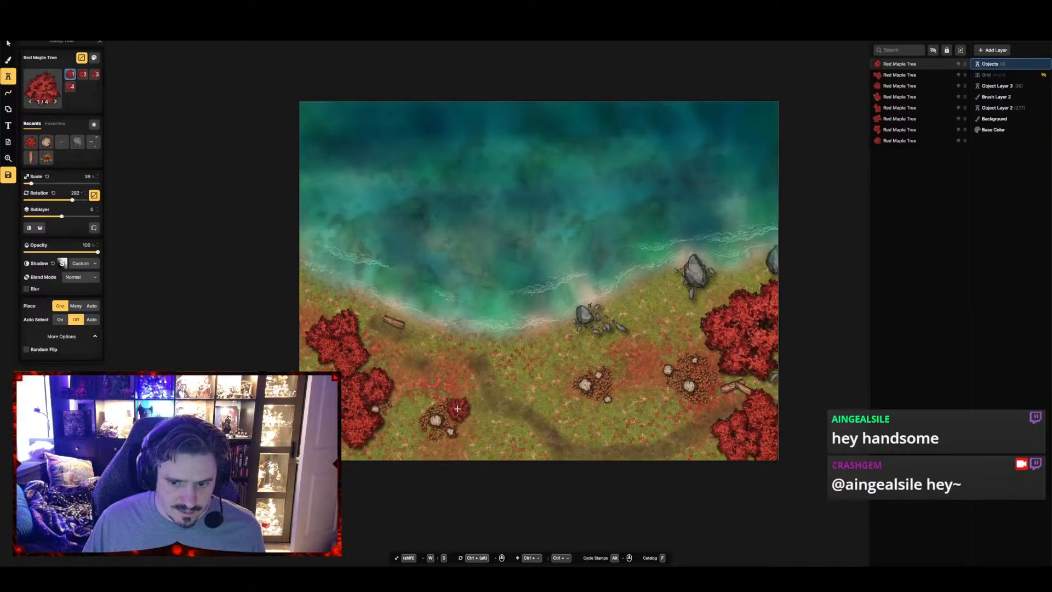
left_click(459, 409)
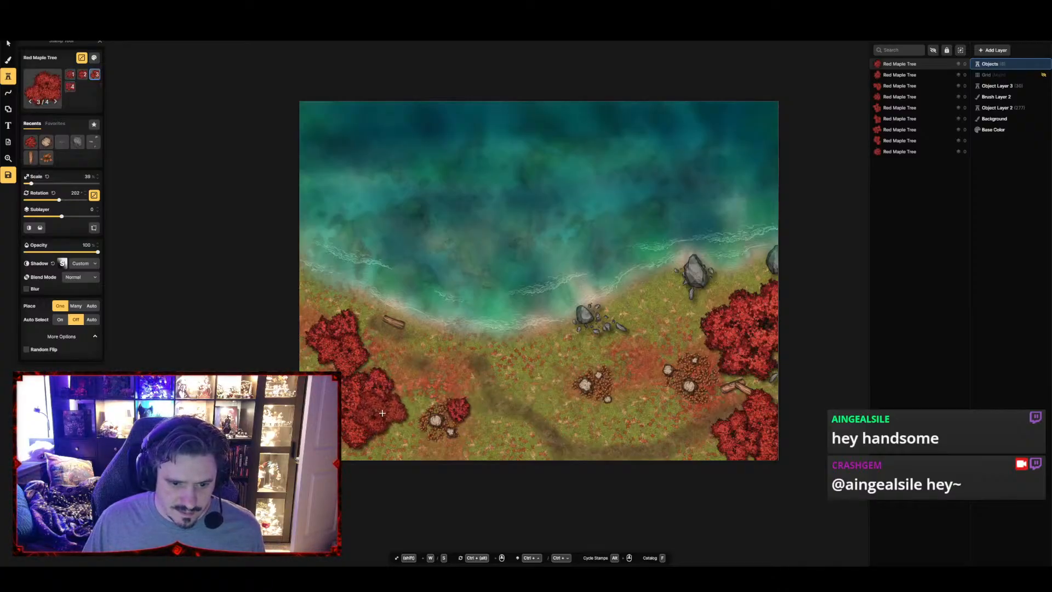
left_click(390, 414)
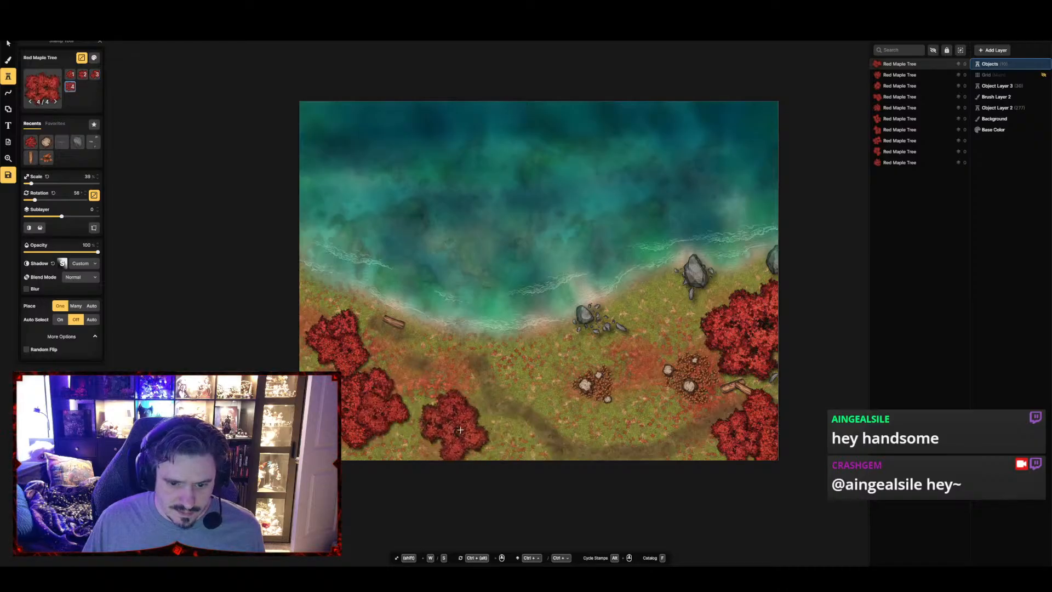
Rotate a Red Maple Tree at 29% scale and place it on the southeastern side of the bush east of the southwestern clump
key("s")
key("s")
key("s")
key("s")
key("s")
key("s")
key("w")
key("w")
key("w")
key("w")
scroll(456, 433, "down", 7)
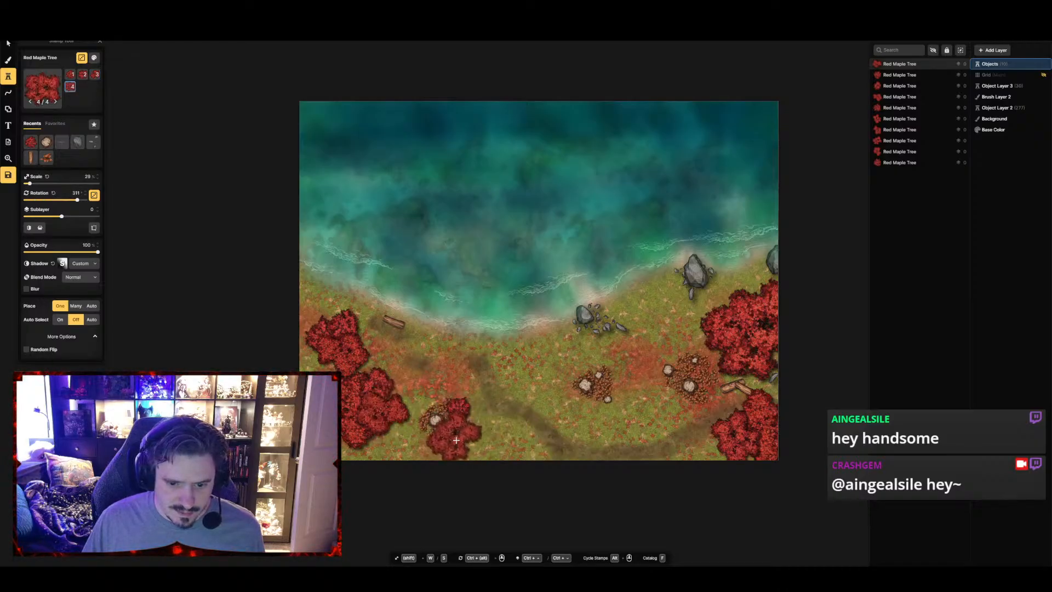
left_click(455, 433)
Enlarge the Red Maple Tree to 69% scale and place one over the bush east of the southwestern clump
key("w")
key("w")
key("w")
key("w")
key("w")
key("w")
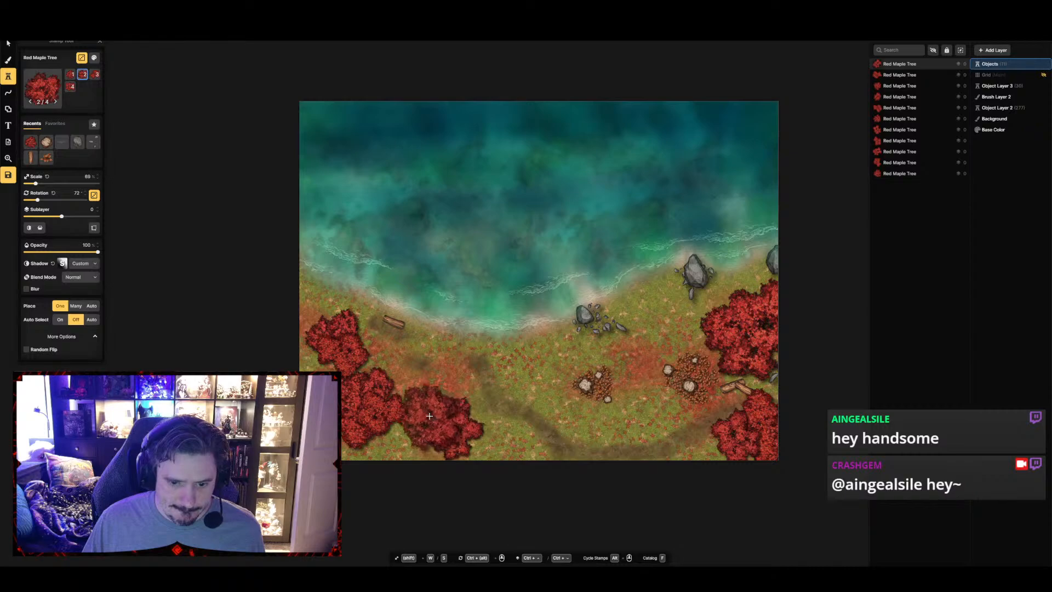
left_click(431, 416)
Reduce the Red Maple Tree to 39% scale and place one bridging the eastern clump and the bush southwest of it
key("s")
key("s")
key("s")
key("s")
key("s")
key("s")
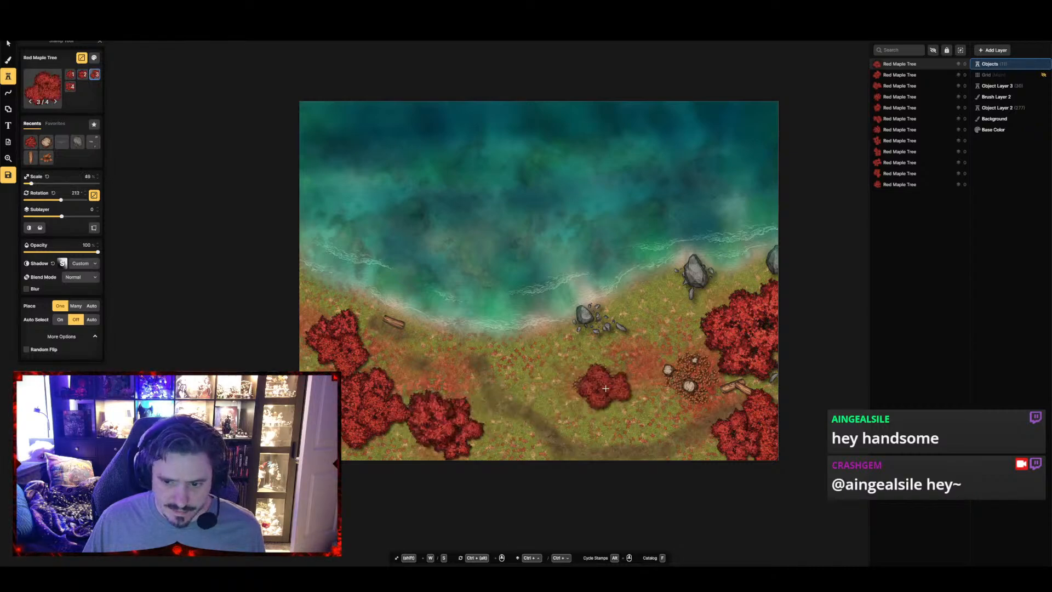
key("w")
key("w")
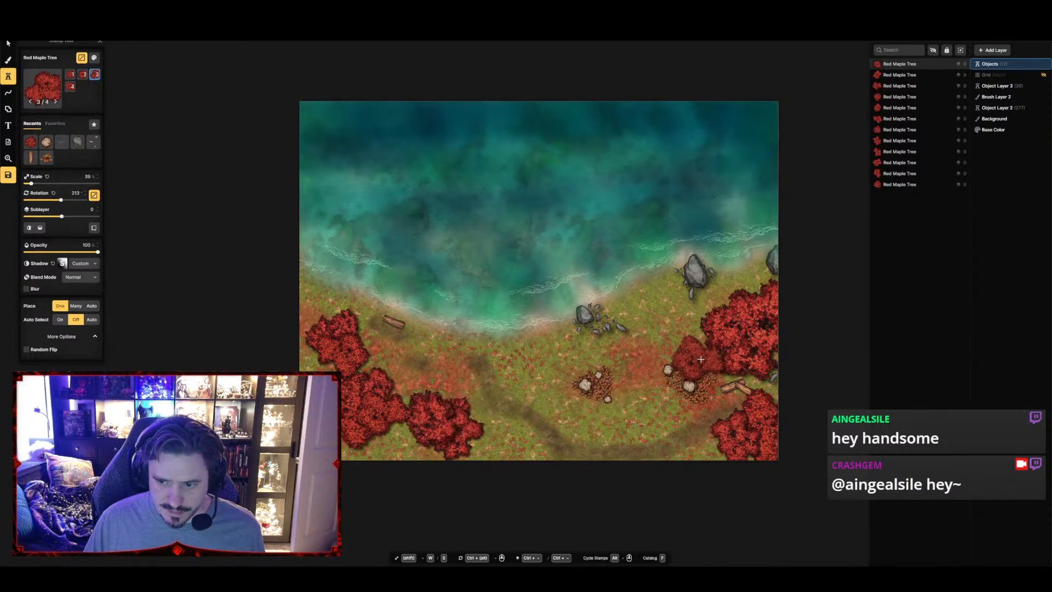
left_click(701, 359)
Enlarge the Red Maple Tree again and place one over the western side of the southeastern bush
key("w")
key("w")
key("w")
key("w")
key("w")
key("w")
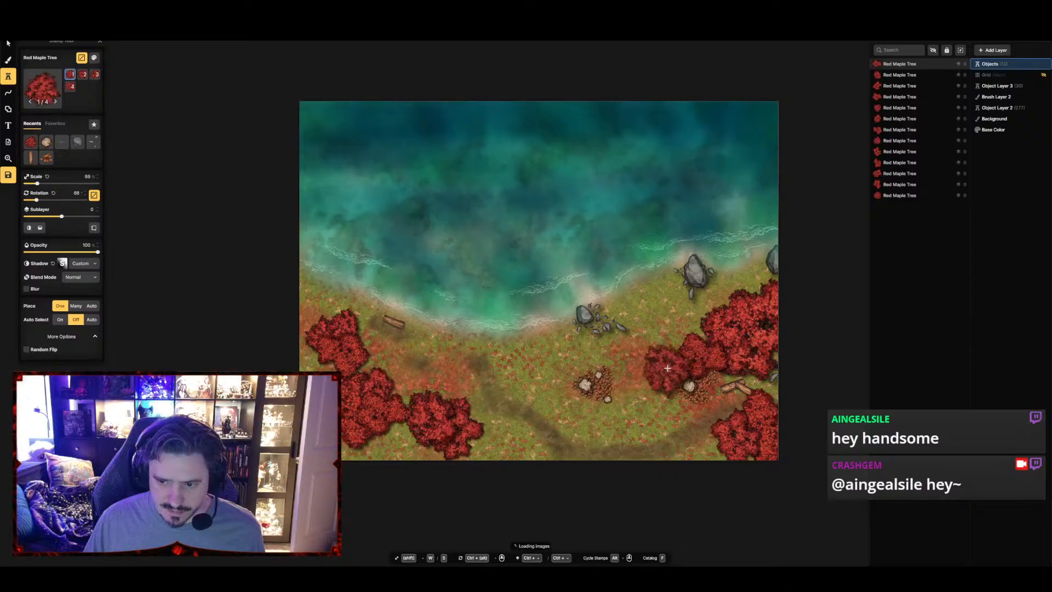
key("w")
key("w")
key("w")
key("w")
left_click(665, 369)
Reduce the Red Maple Tree to 59% scale, place one over the southeastern bush's southern side, and add two on the central bush
key("s")
key("s")
key("s")
key("s")
key("s")
key("s")
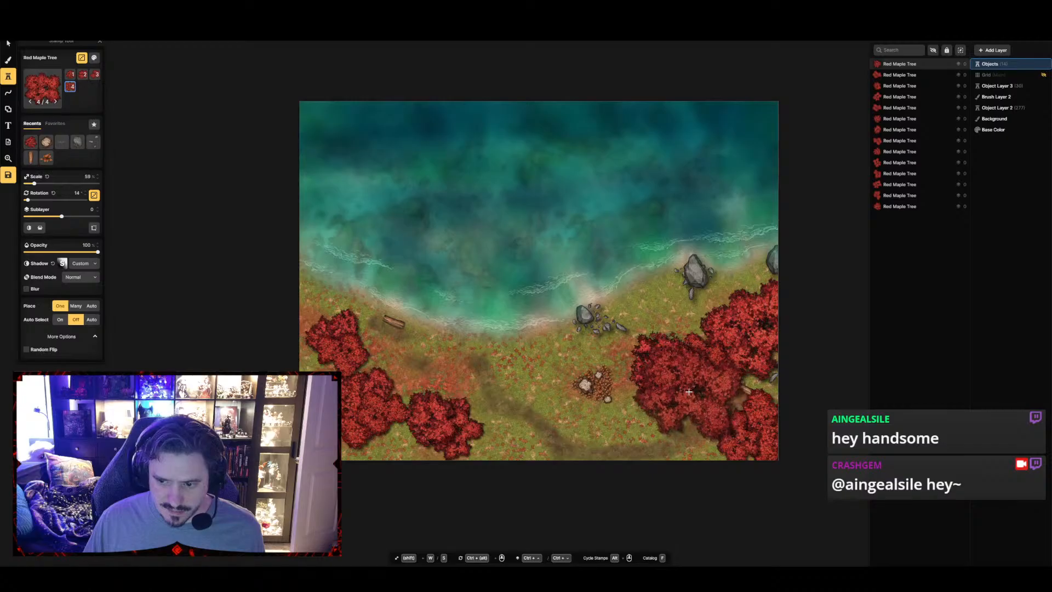
left_click(689, 392)
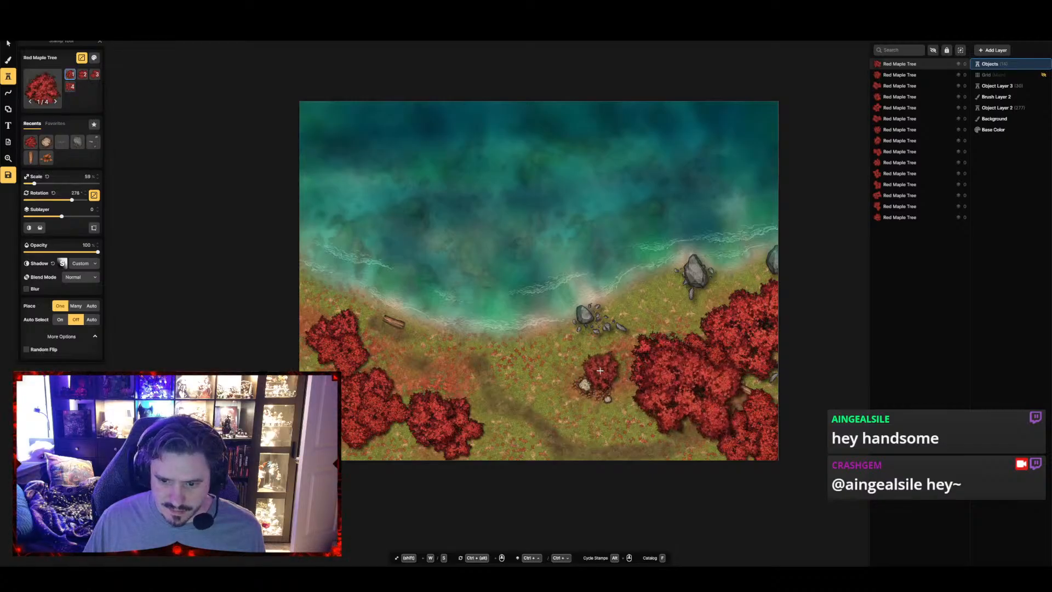
left_click(601, 376)
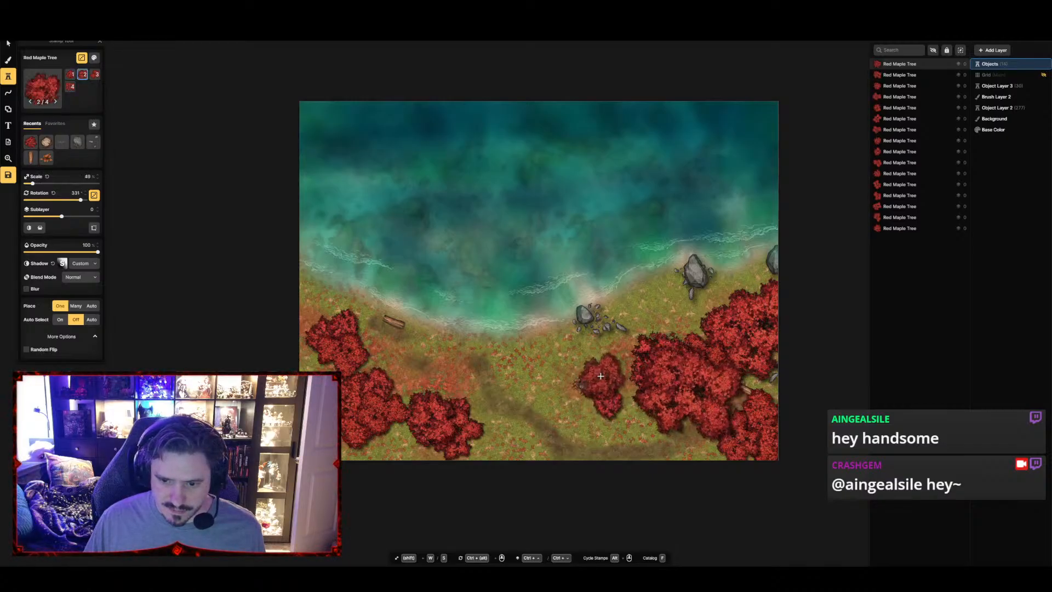
left_click(600, 376)
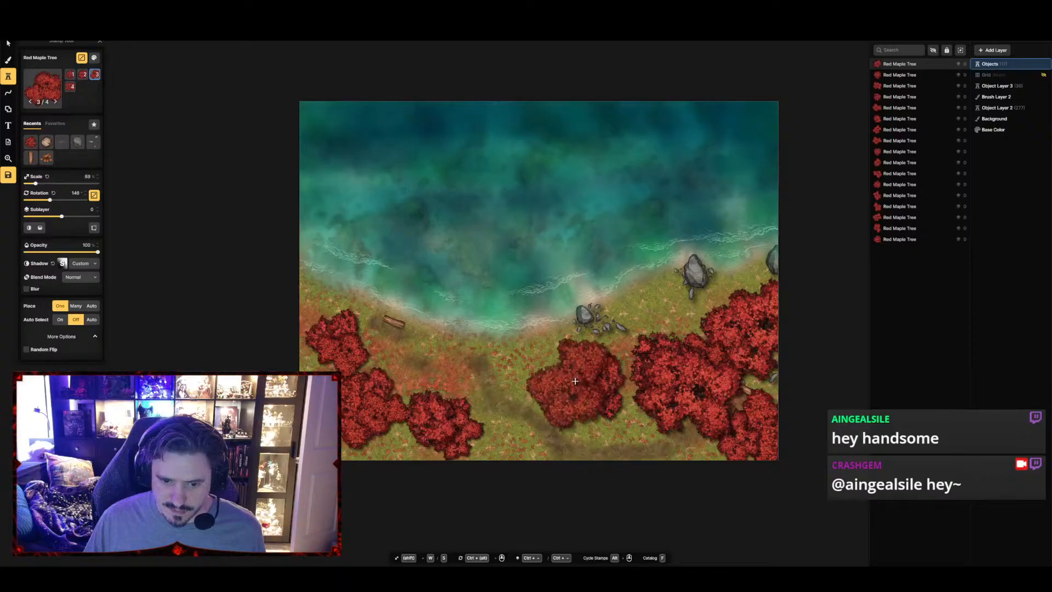
Switch to the second Red Maple Tree variant, rotated 251° at 79% scale, and place it over the central bush's western side
scroll(575, 380, "up", 5)
key("w")
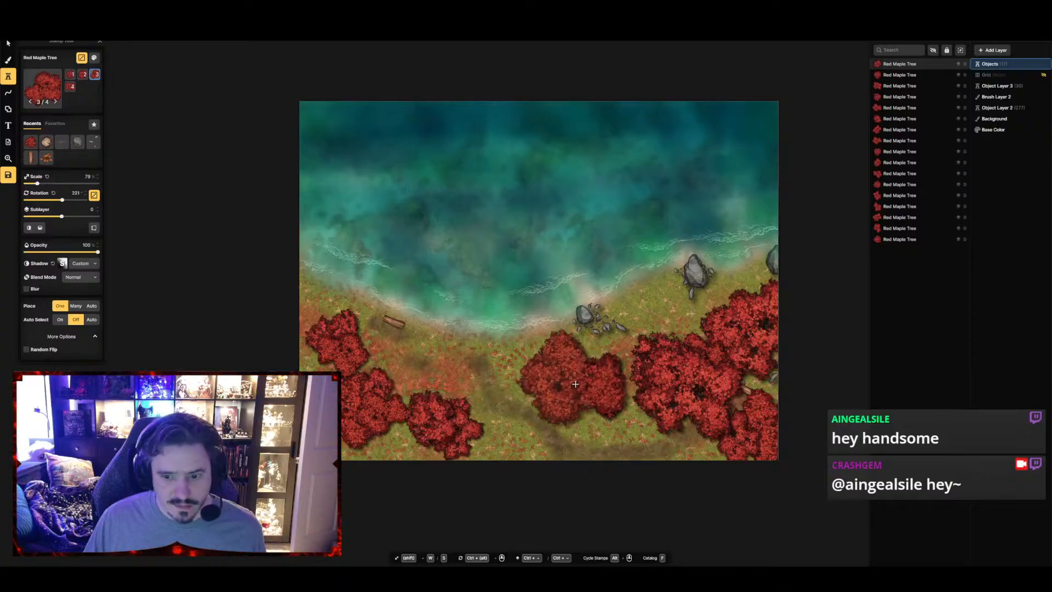
scroll(576, 384, "up", 3)
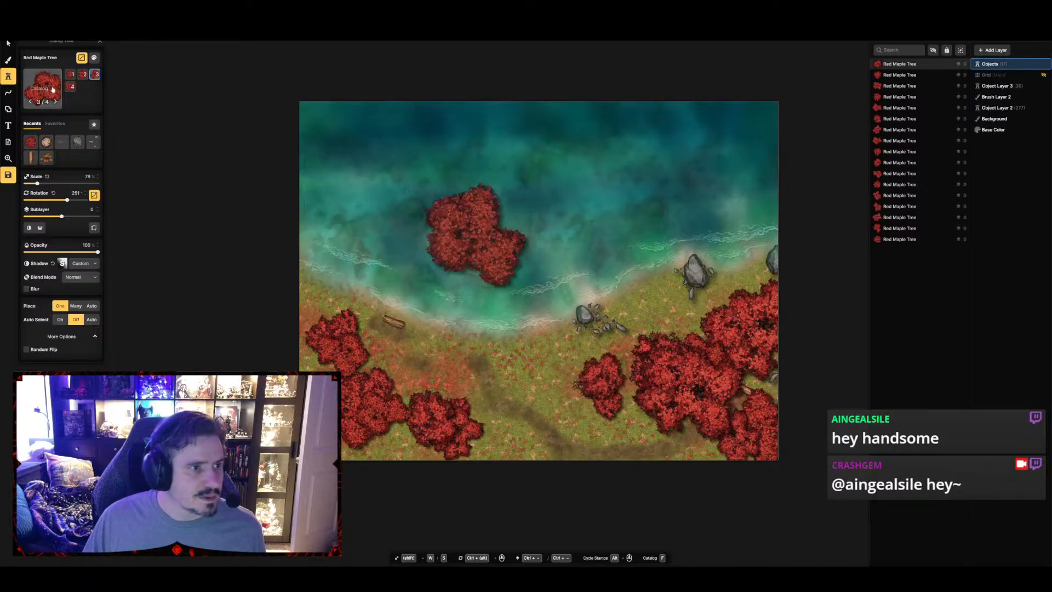
left_click(83, 75)
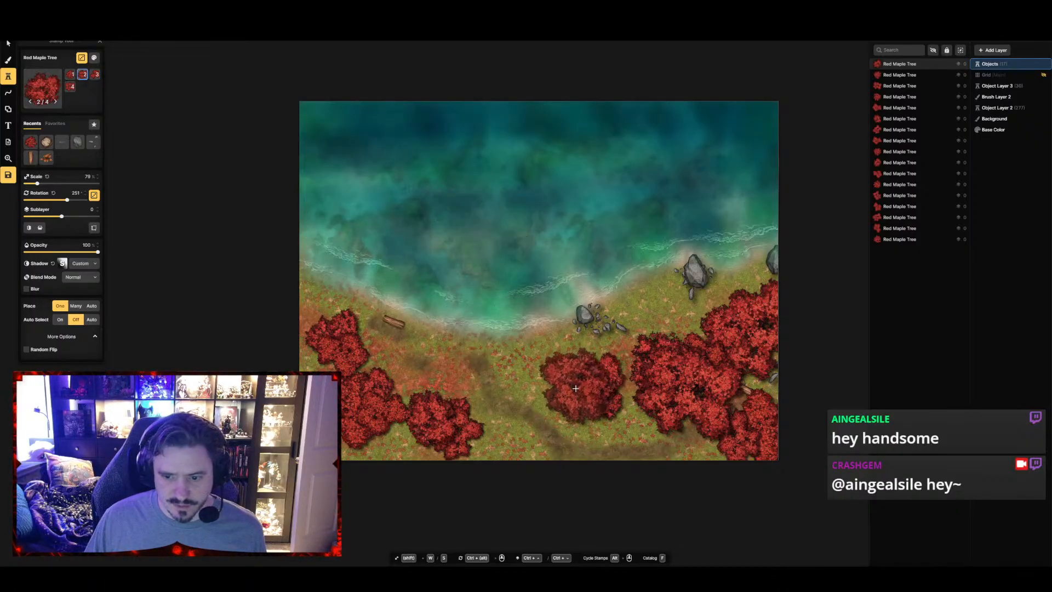
key("w")
key("w")
scroll(577, 391, "down", 1)
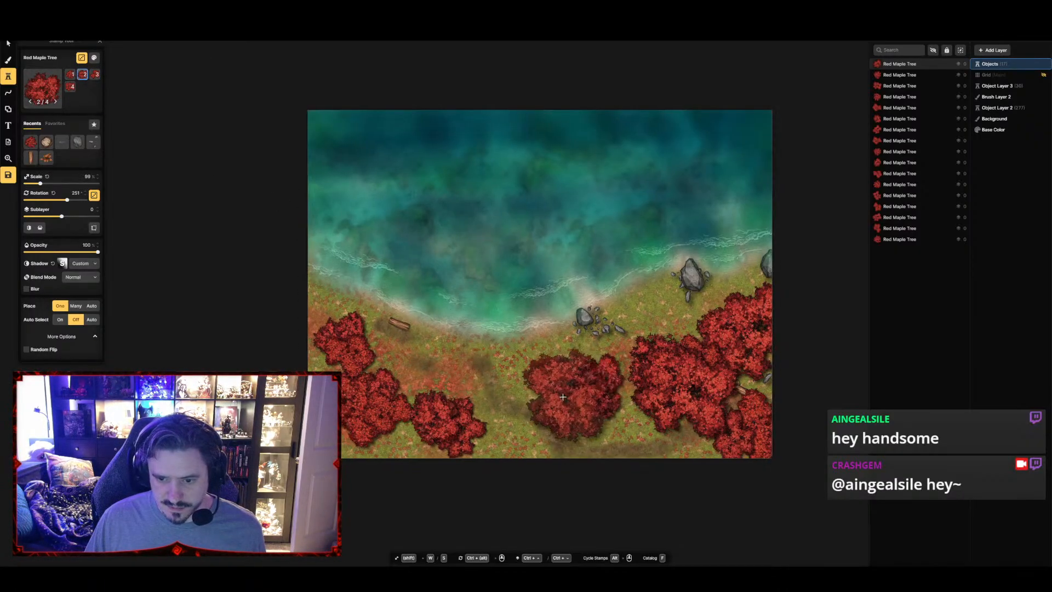
key("s")
key("s")
scroll(575, 389, "down", 1)
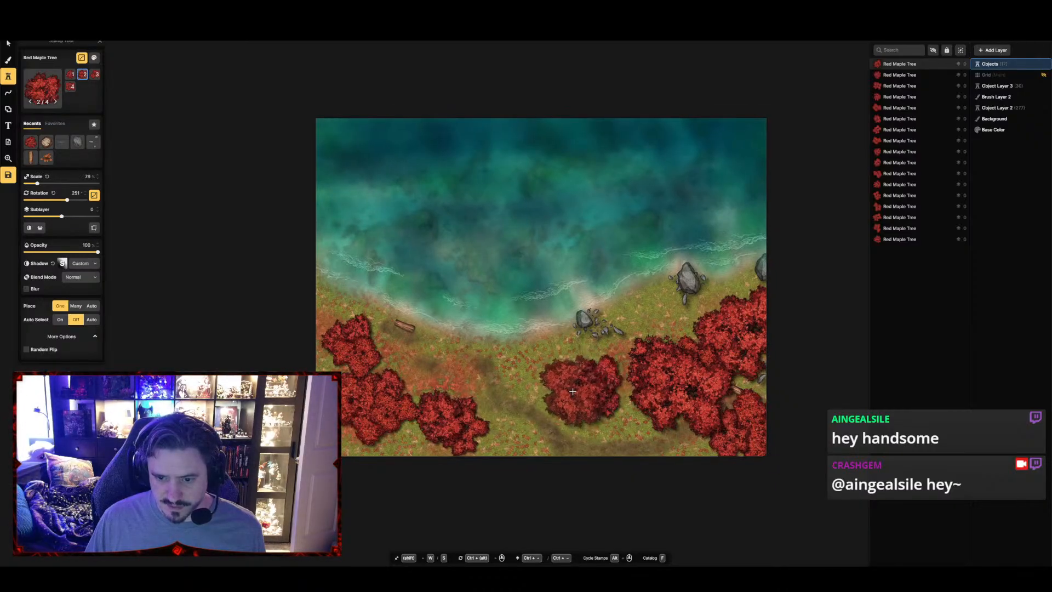
left_click(574, 390)
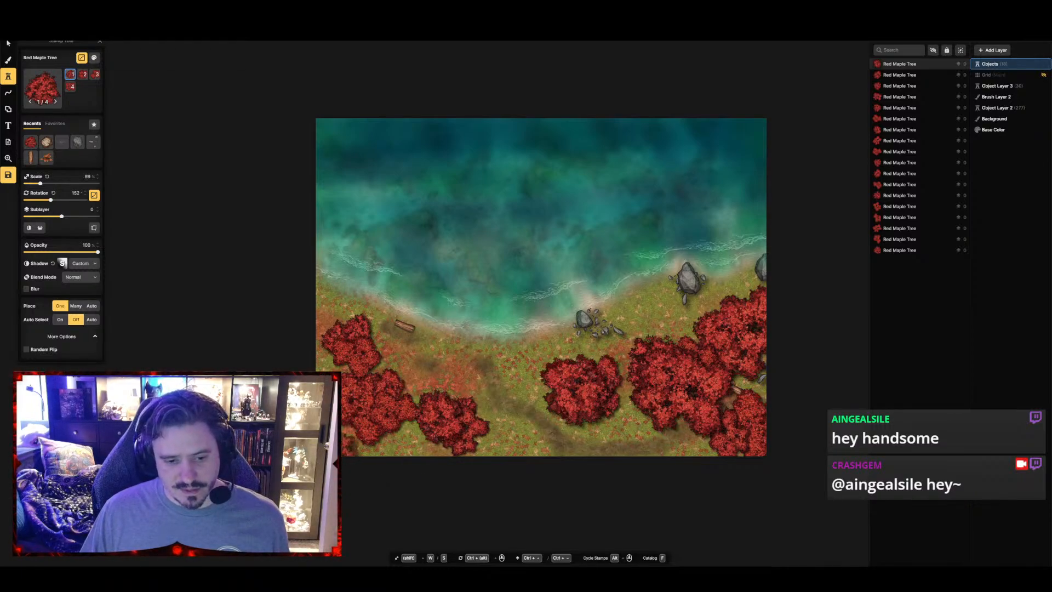
Line the western half of the map's southern edge with Red Maple Trees, using 69% scale from the second tree onward
left_click(382, 483)
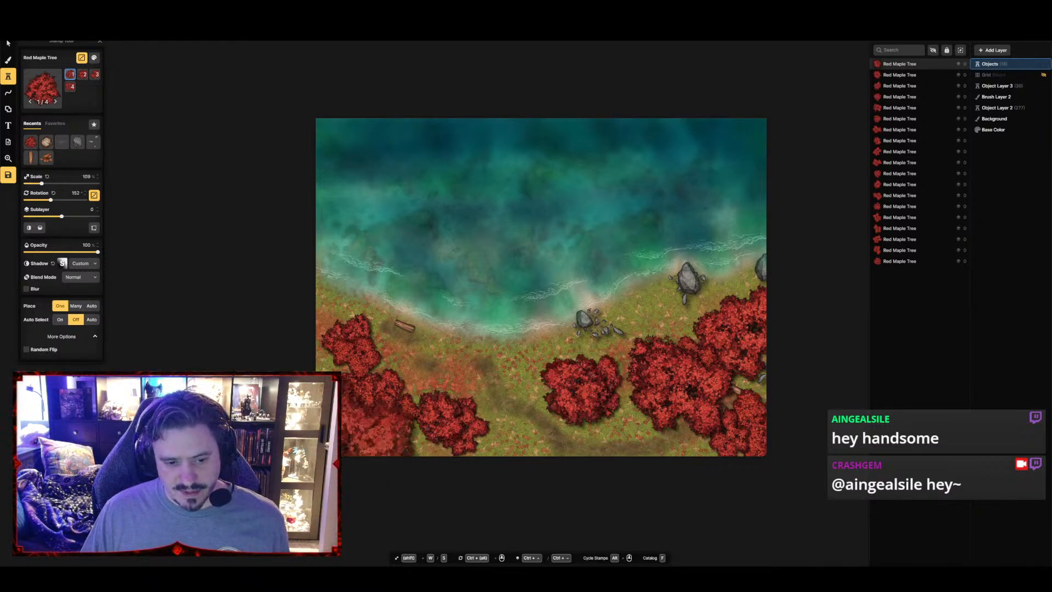
scroll(540, 493, "down", 1, "ctrl")
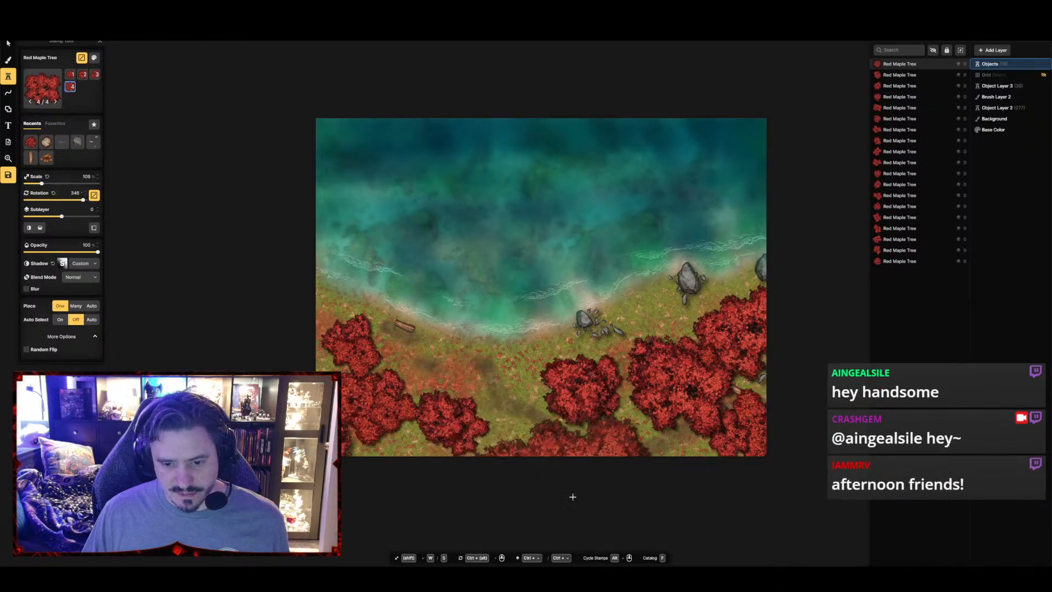
key("s")
key("s")
key("s")
key("s")
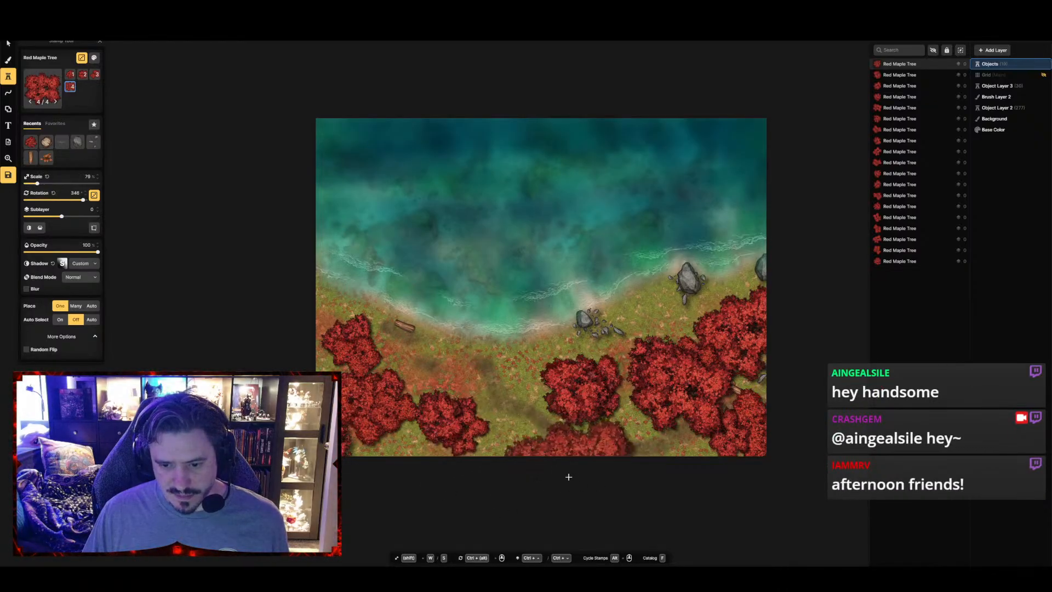
scroll(510, 461, "down", 4, "ctrl")
scroll(496, 466, "down", 6, "ctrl")
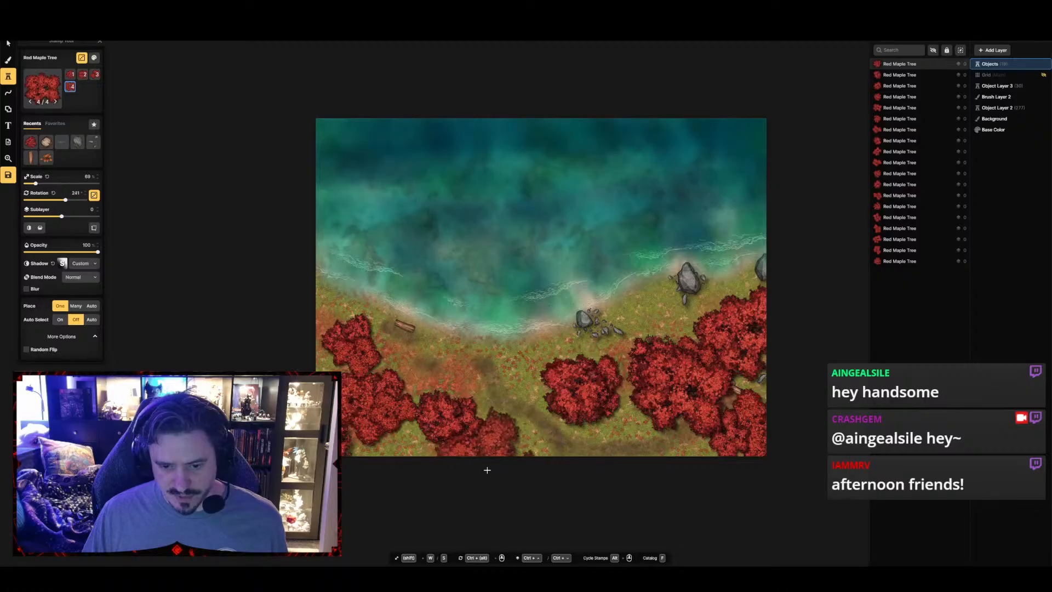
left_click(383, 480)
left_click(433, 476)
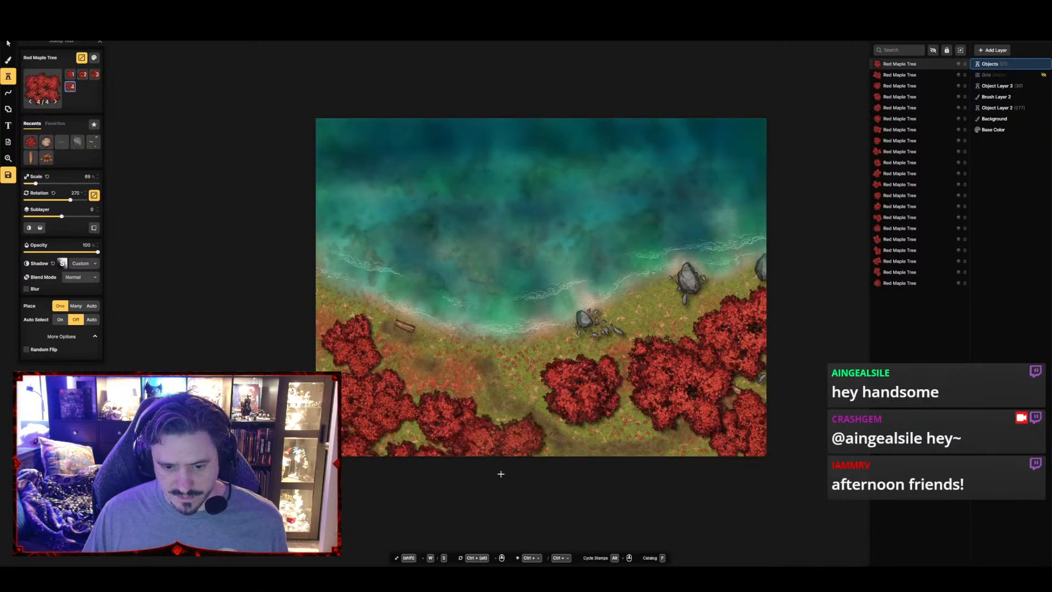
left_click(509, 477)
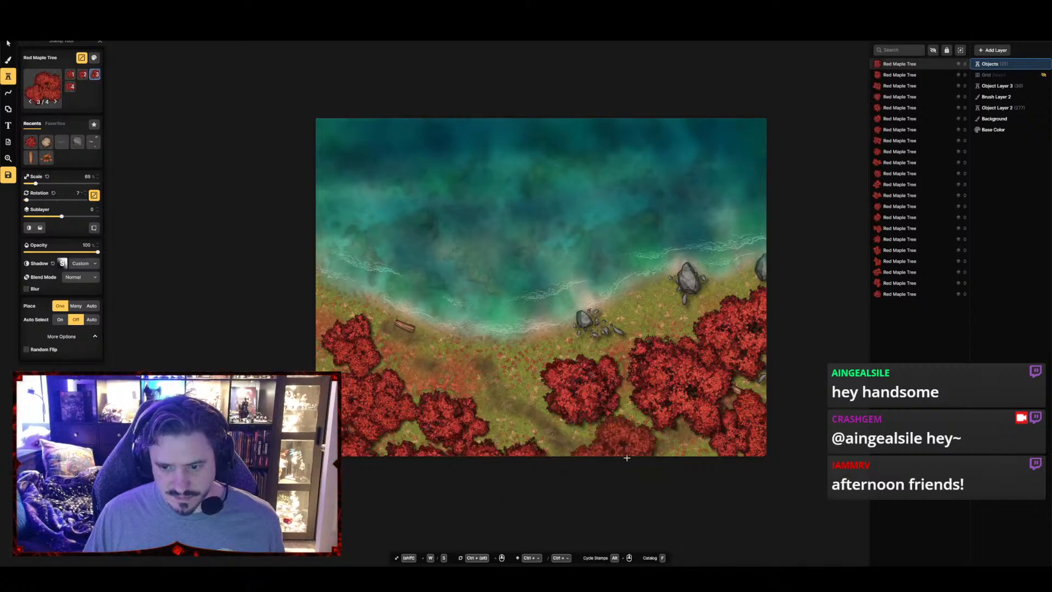
Place four Red Maple Trees at 69% scale along the eastern half of the map's southern edge
left_click(677, 477)
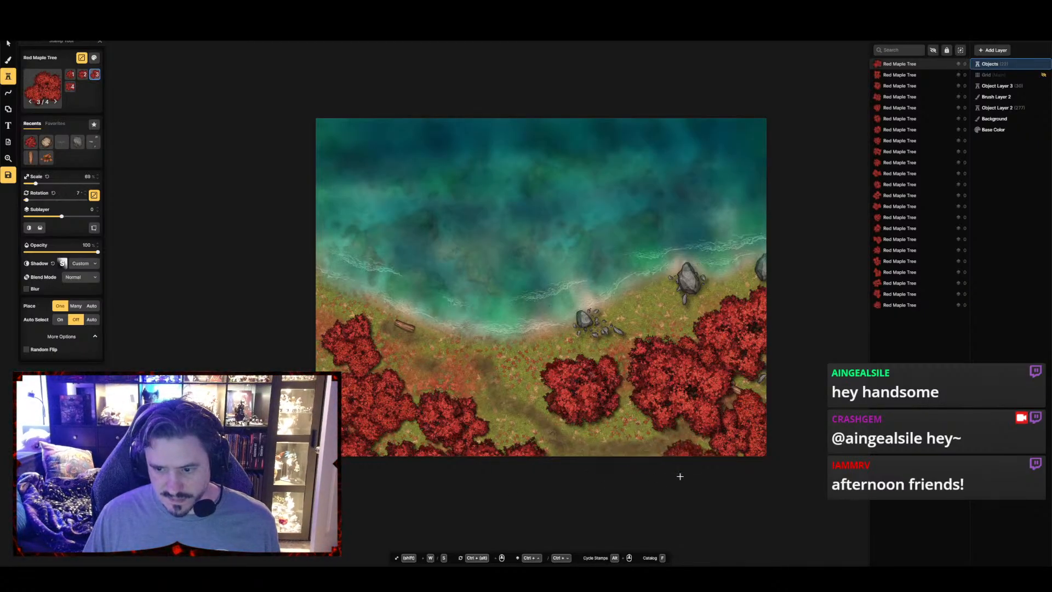
left_click(603, 471)
left_click(680, 491)
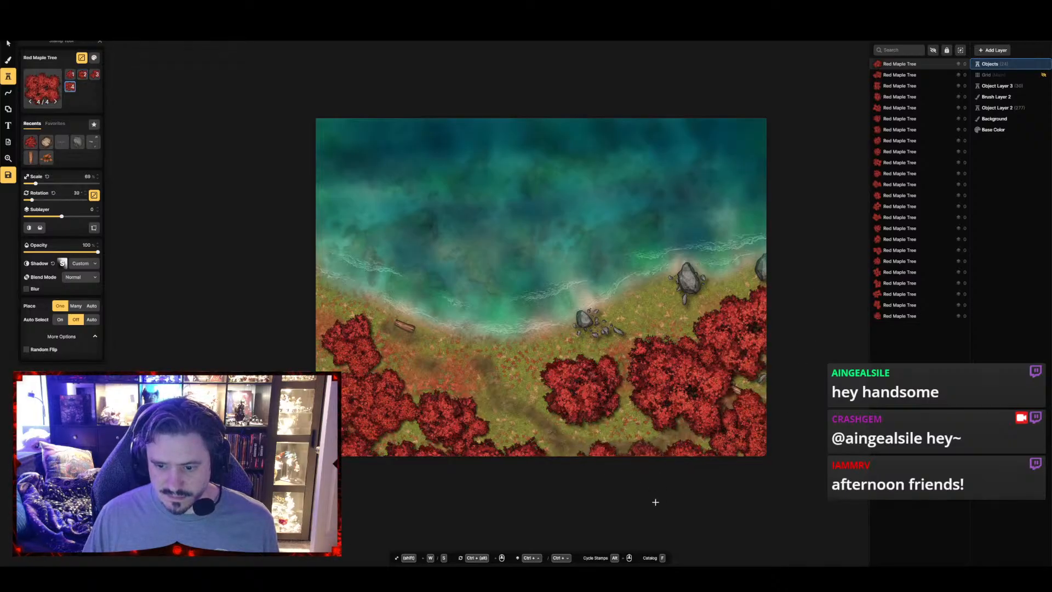
left_click(658, 504)
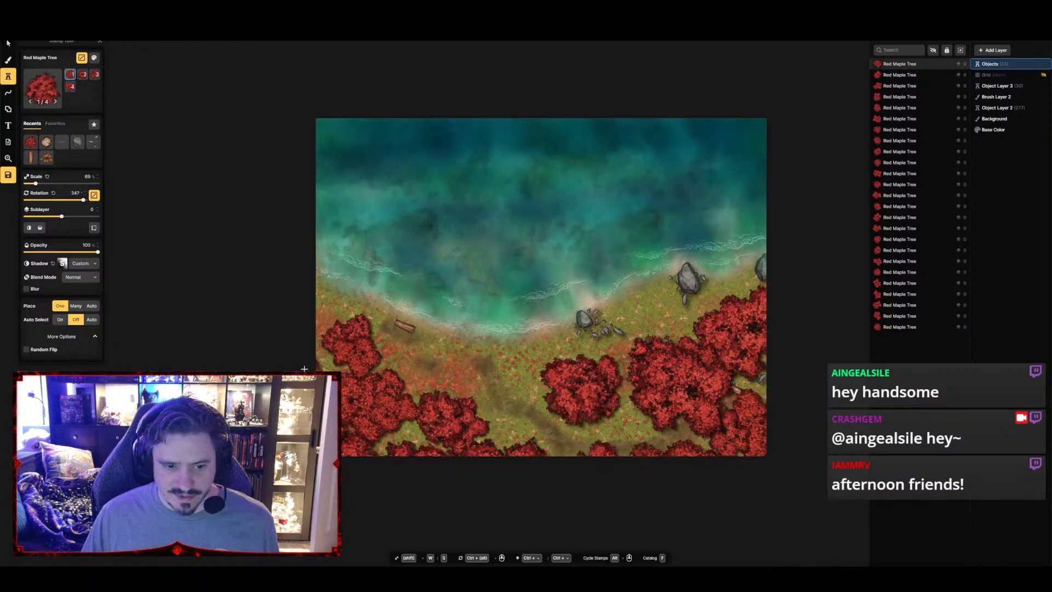
Enlarge the Red Maple Tree to 109% scale and place trees overlapping the map's western and eastern edges
key("w")
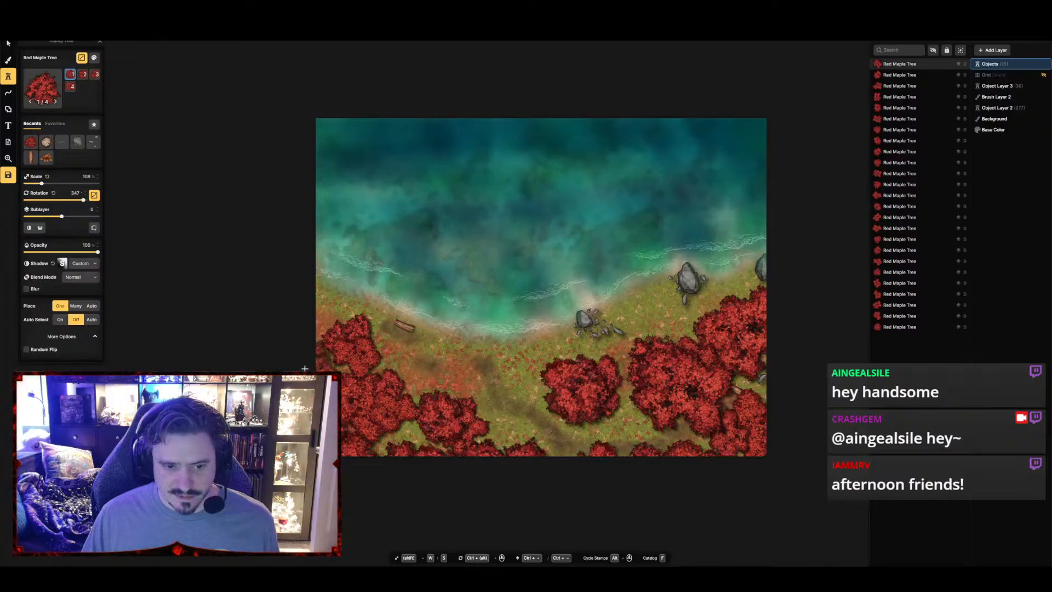
left_click(306, 364)
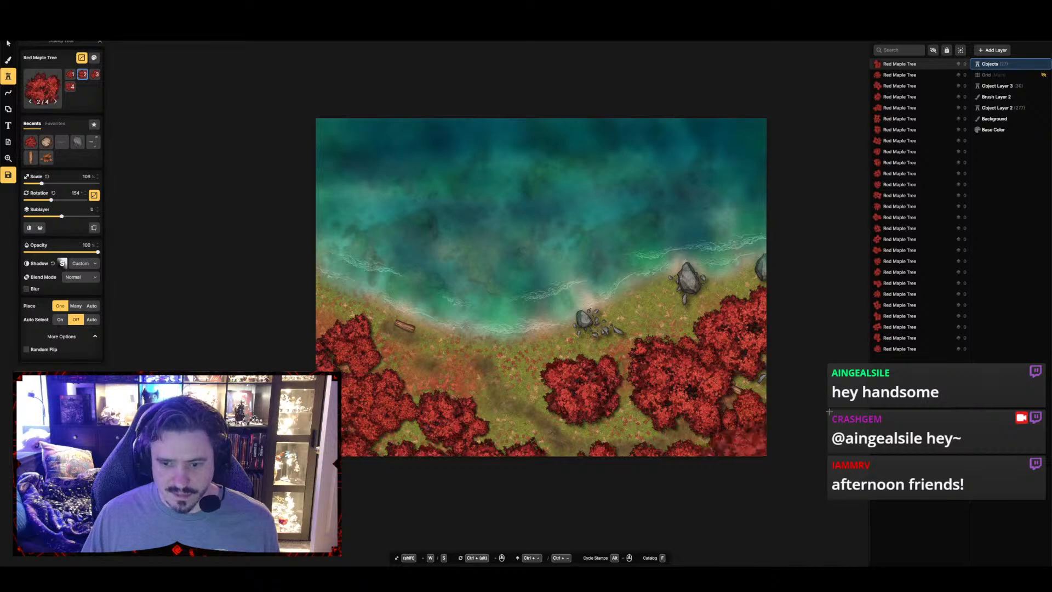
left_click(806, 357)
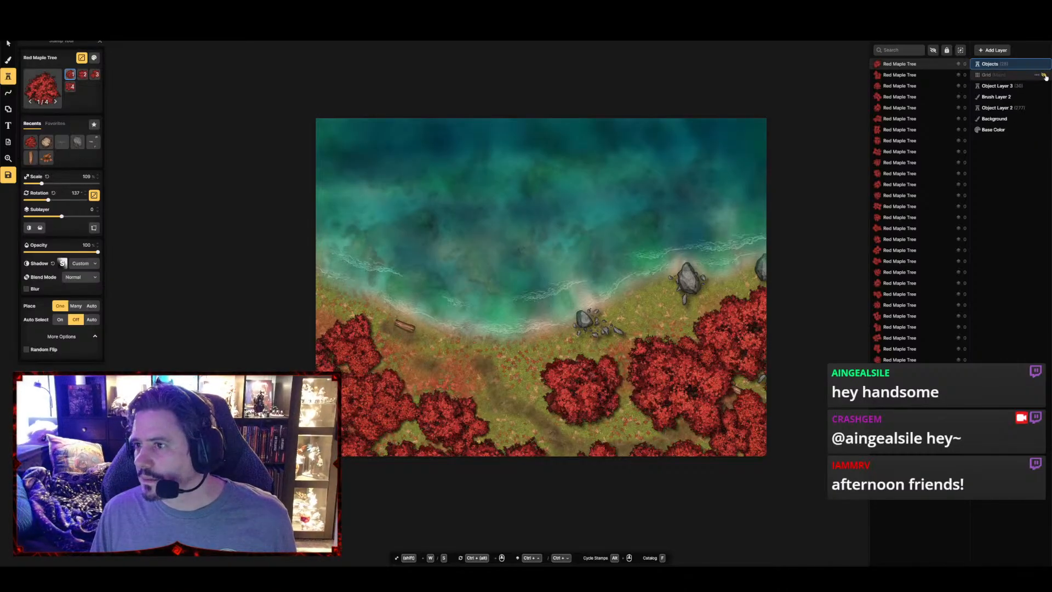
Save the map and hide both lower object layers, Brush Layer 2 and the Background layer
left_click(472, 239)
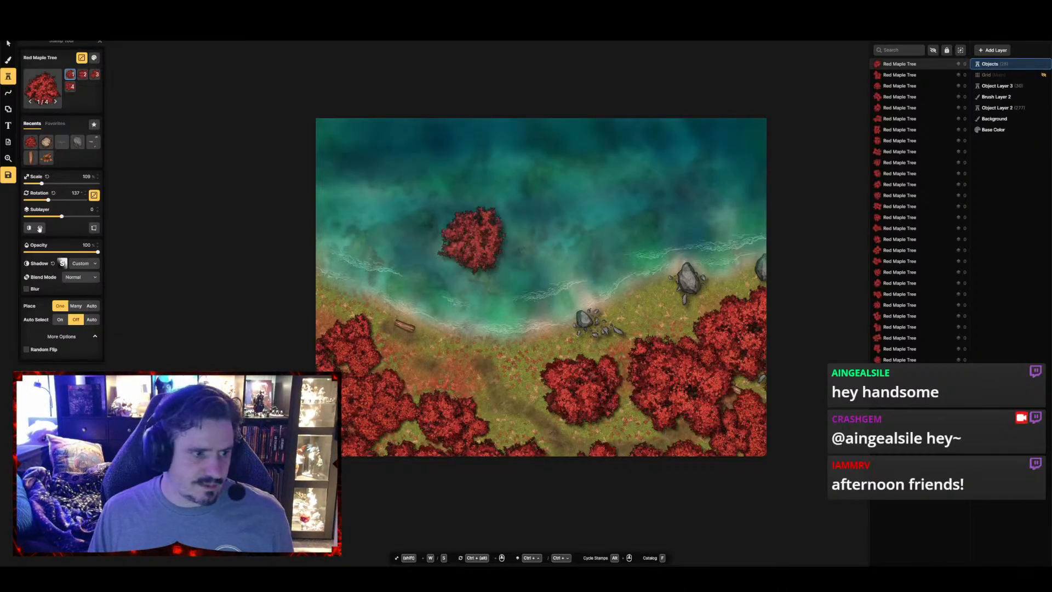
left_click(9, 176)
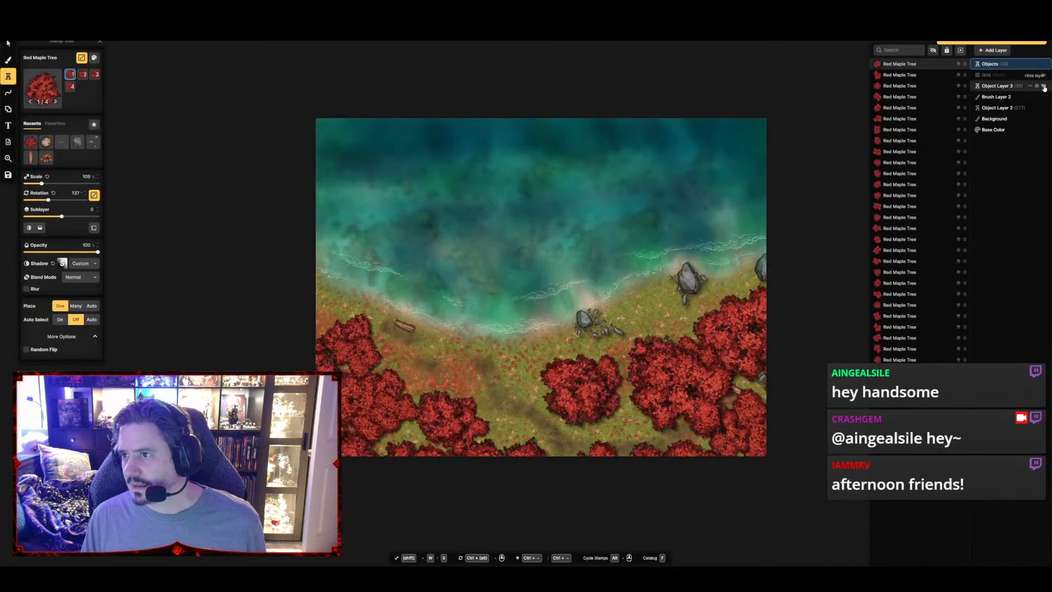
left_click(1044, 86)
left_click(1044, 97)
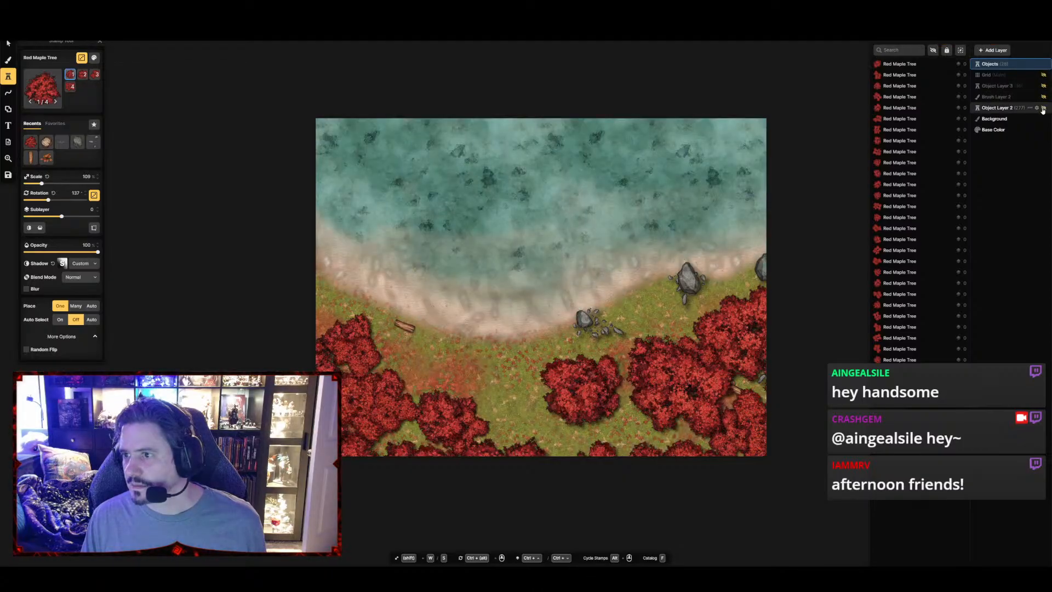
left_click(1043, 108)
left_click(1044, 119)
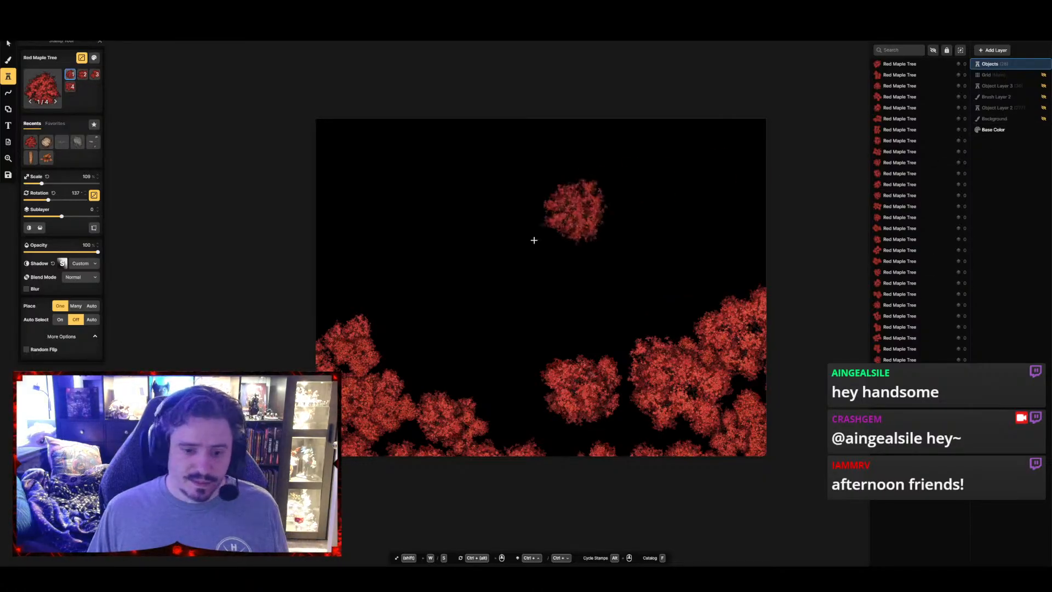
Export the isolated tree canopy in VTT mode as a 4000 × 3000 px WEBP image at quality 97, saving the map first
left_click(472, 238)
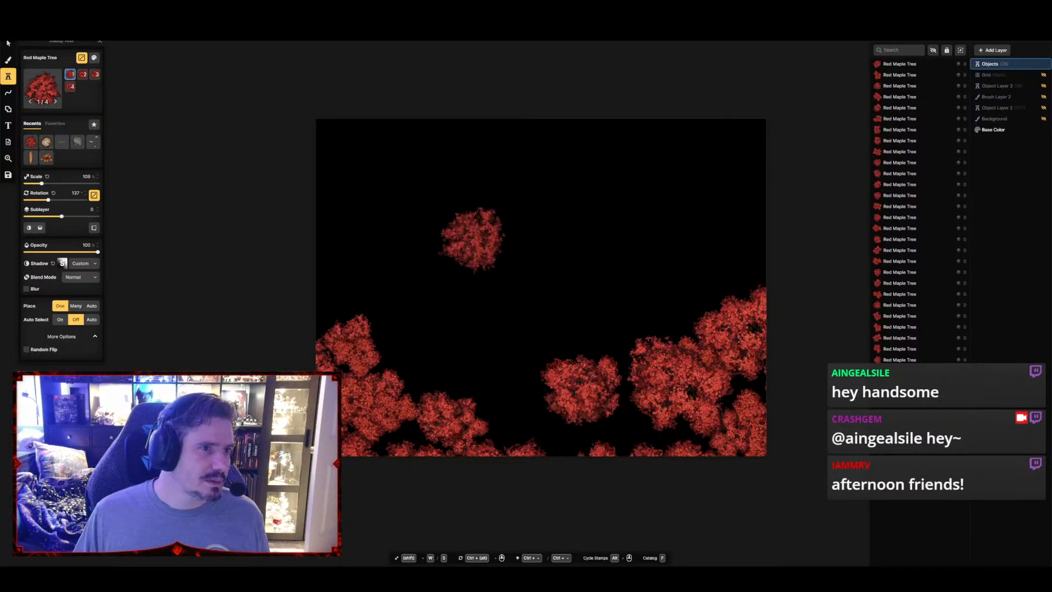
left_click(9, 175)
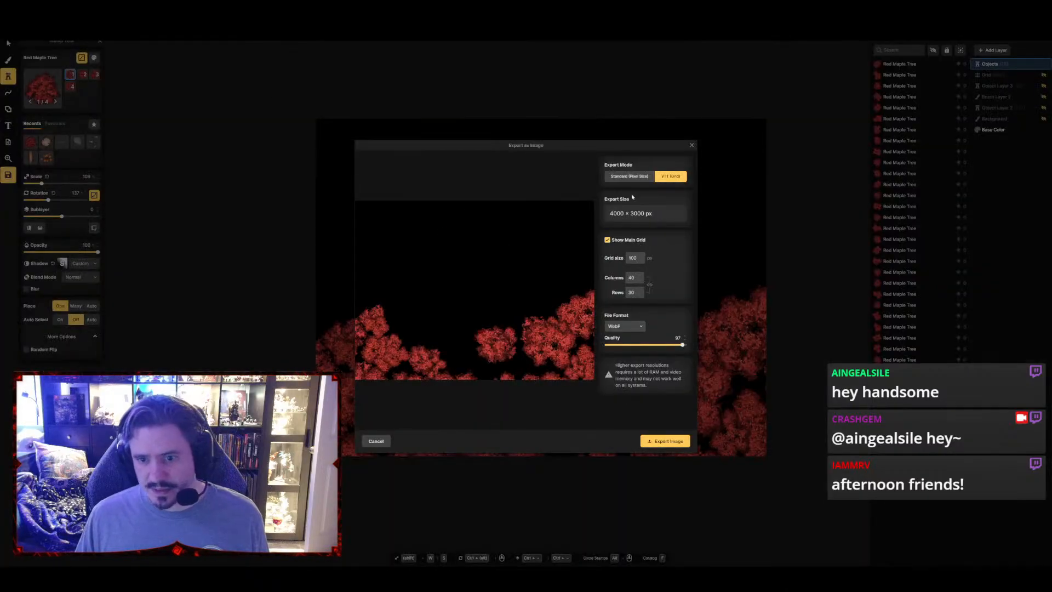
left_click(670, 443)
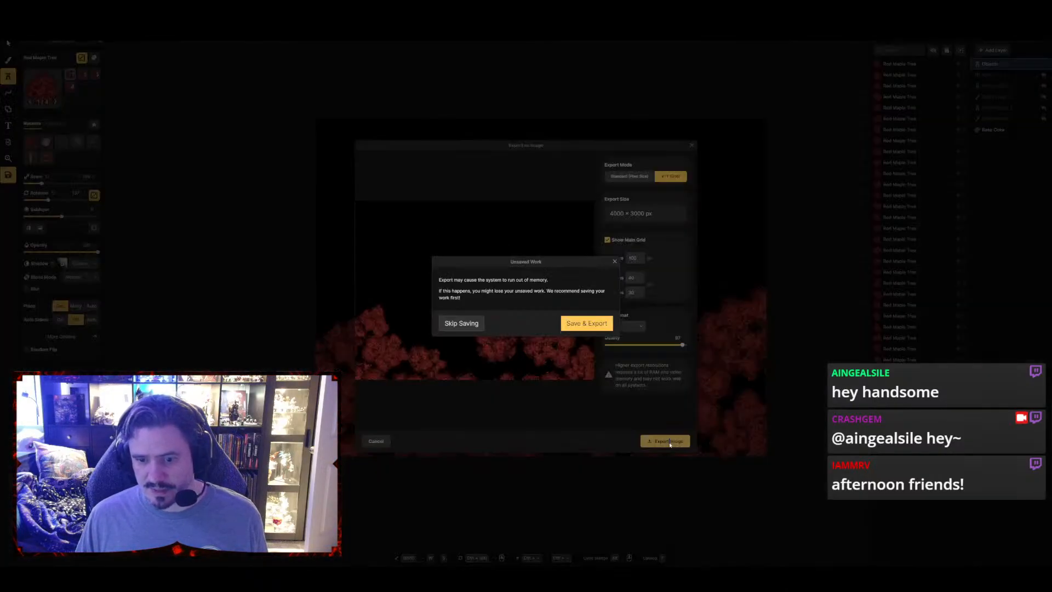
left_click(589, 328)
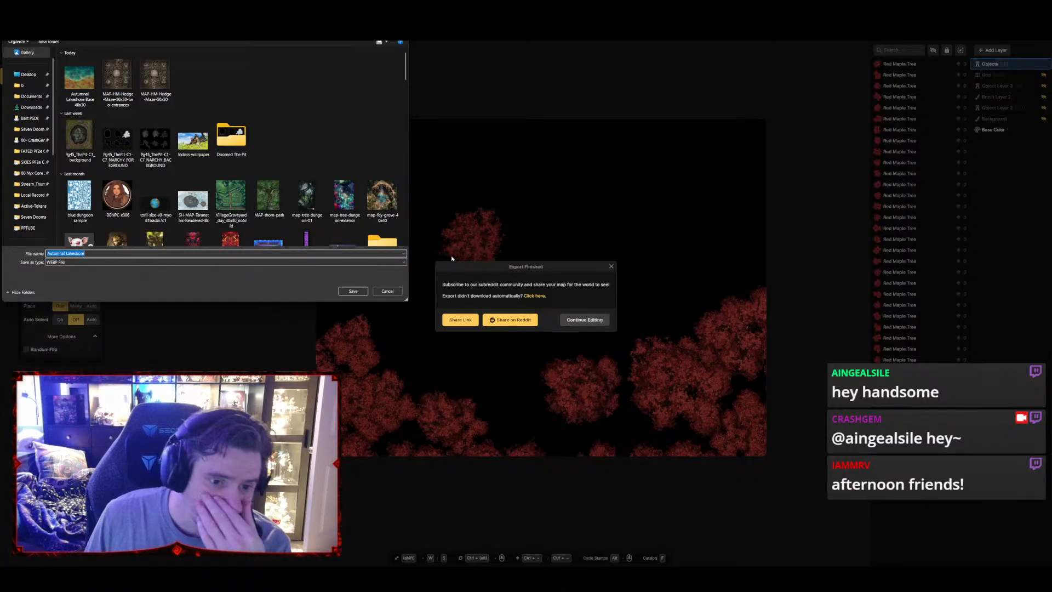
left_click(354, 292)
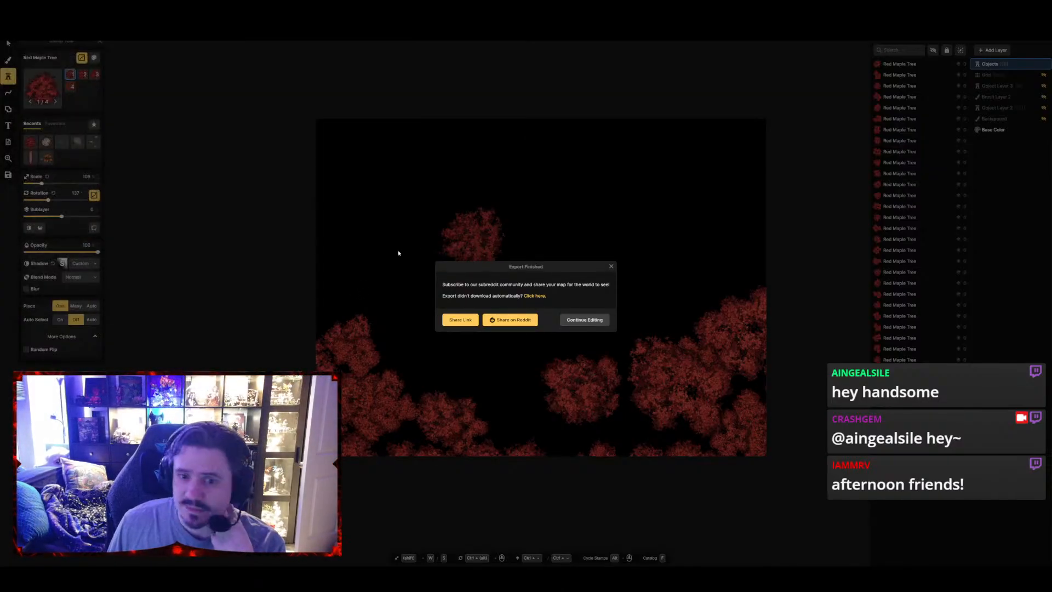
Close the finished export, switch to Photoshop, and open the exported Autumnal Lakeshore base map and tree canopy images
left_click(580, 321)
mouse_move(609, 578)
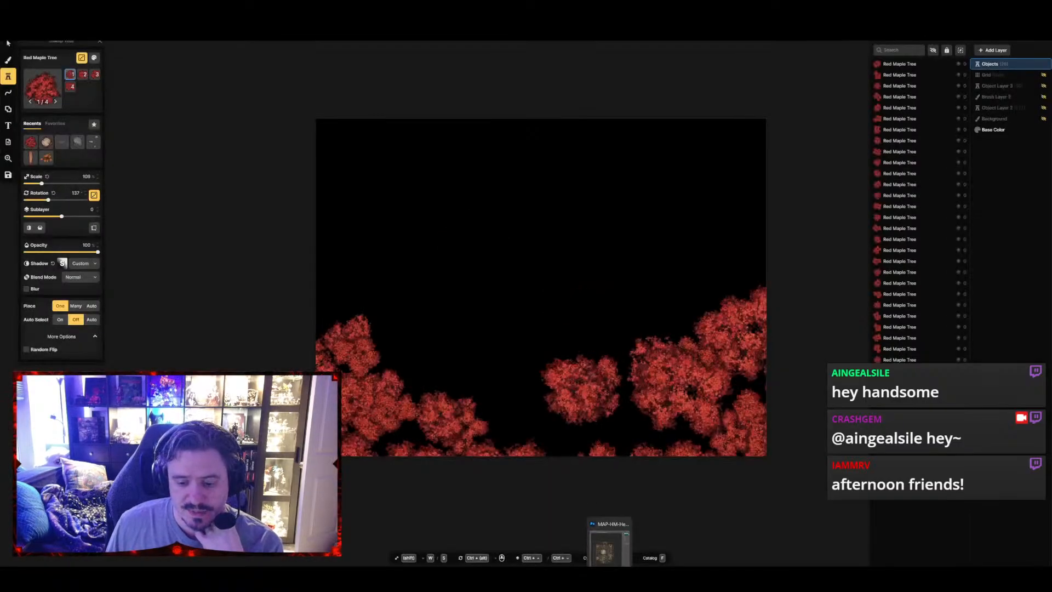
left_click(608, 548)
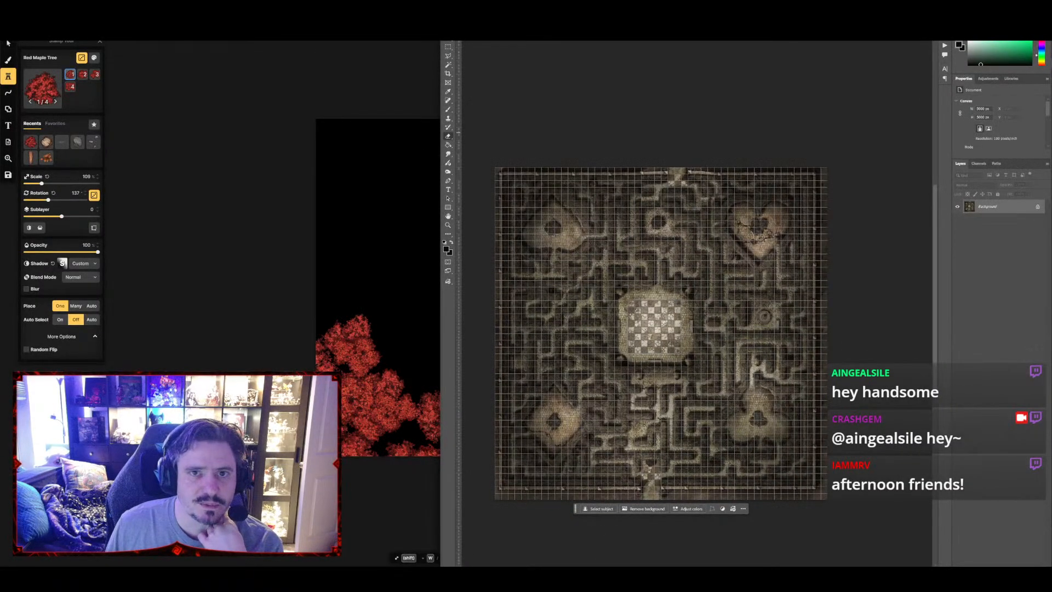
left_click(455, 10)
left_click(463, 26)
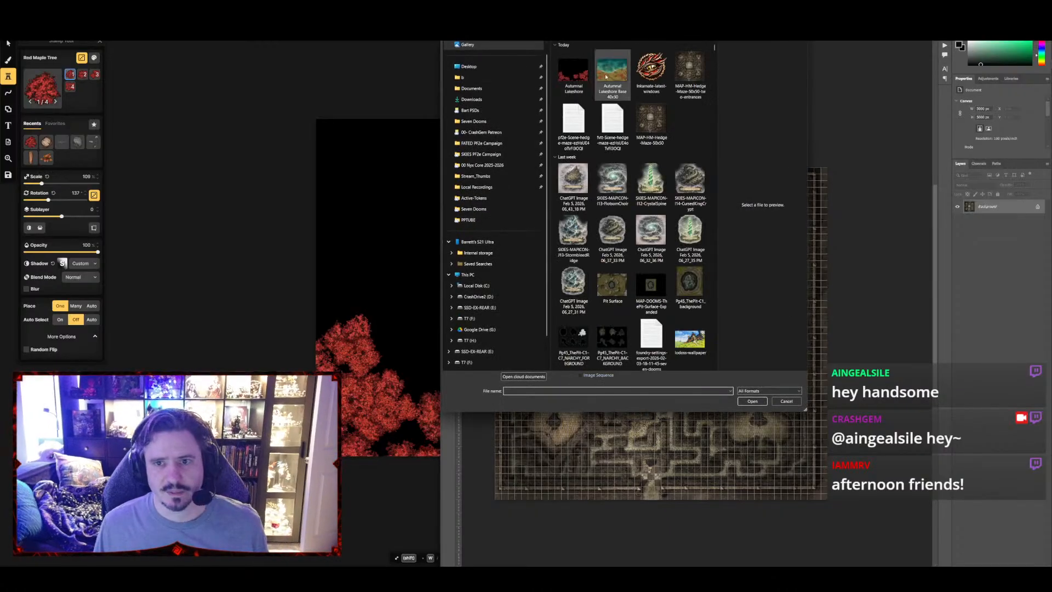
left_click(605, 77)
left_click(578, 74, "ctrl")
left_click(752, 401)
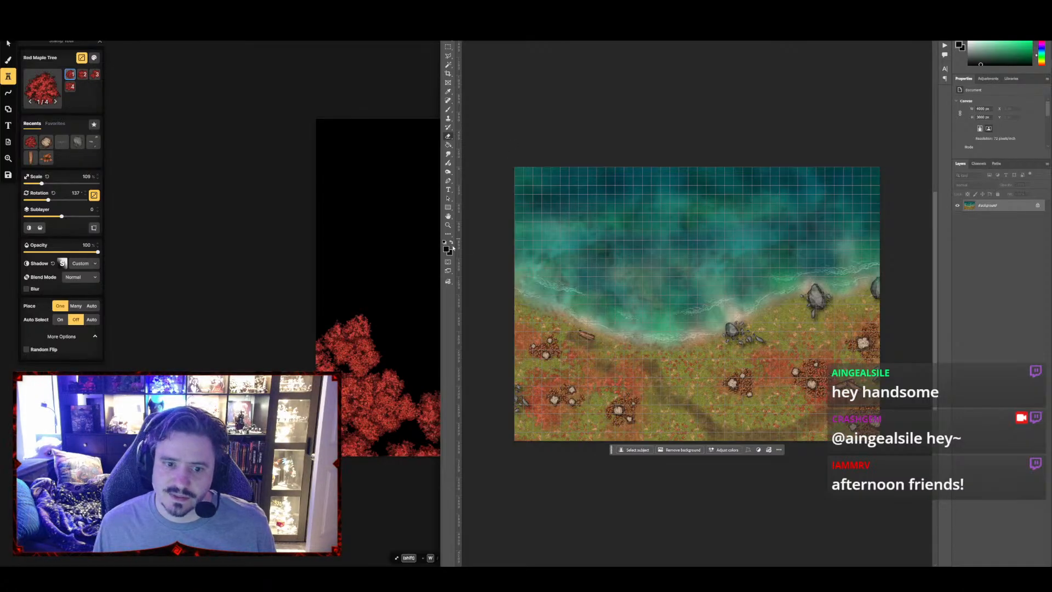
Add a new layer and render clouds on it in two red tones sampled from the map's ground
key("ctrl+shift+n")
key("Return")
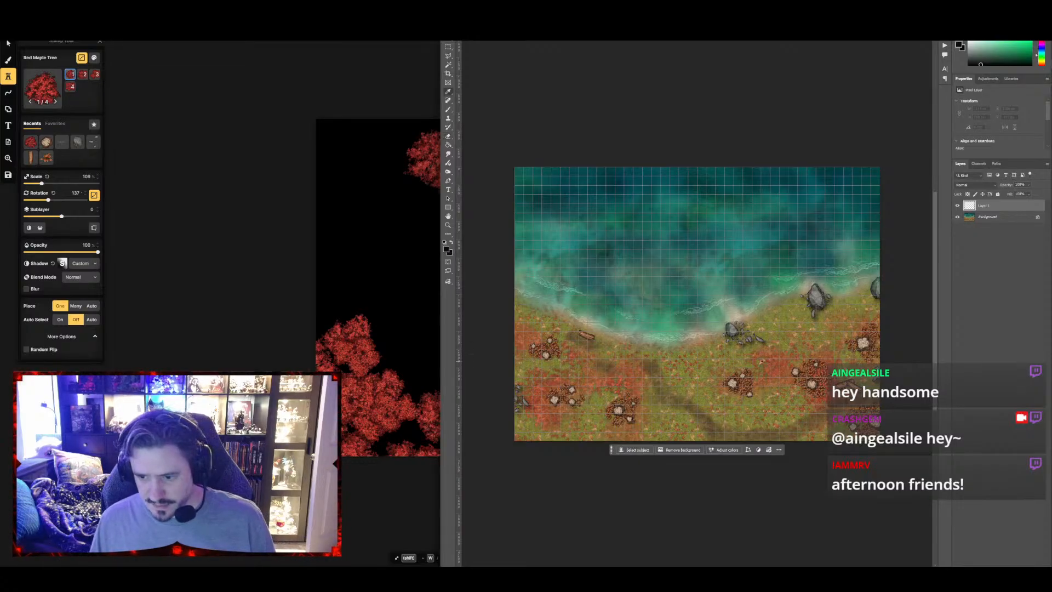
left_click(775, 371, "alt")
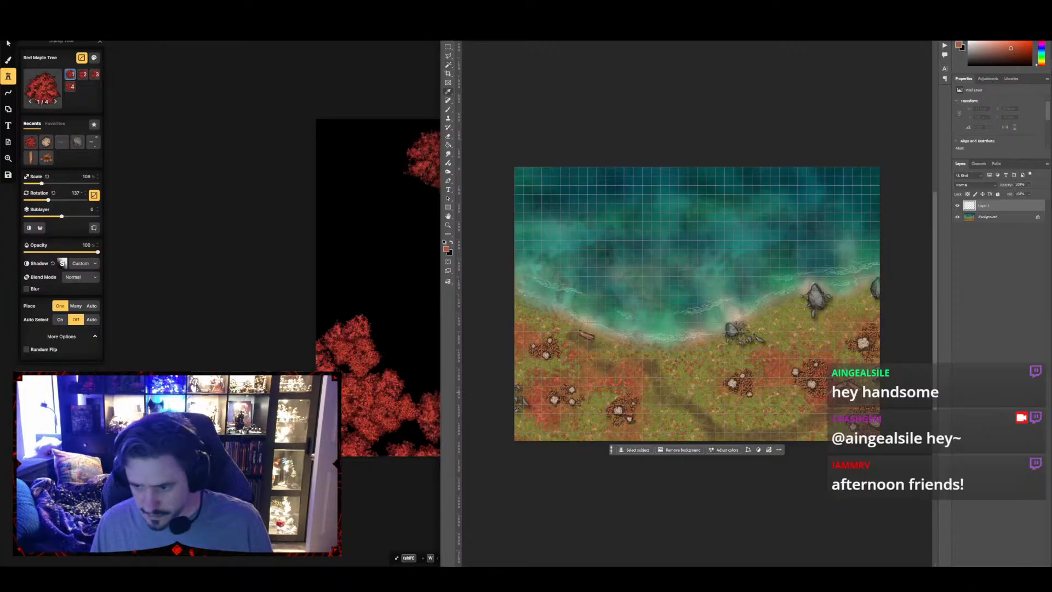
left_click(830, 389, "alt")
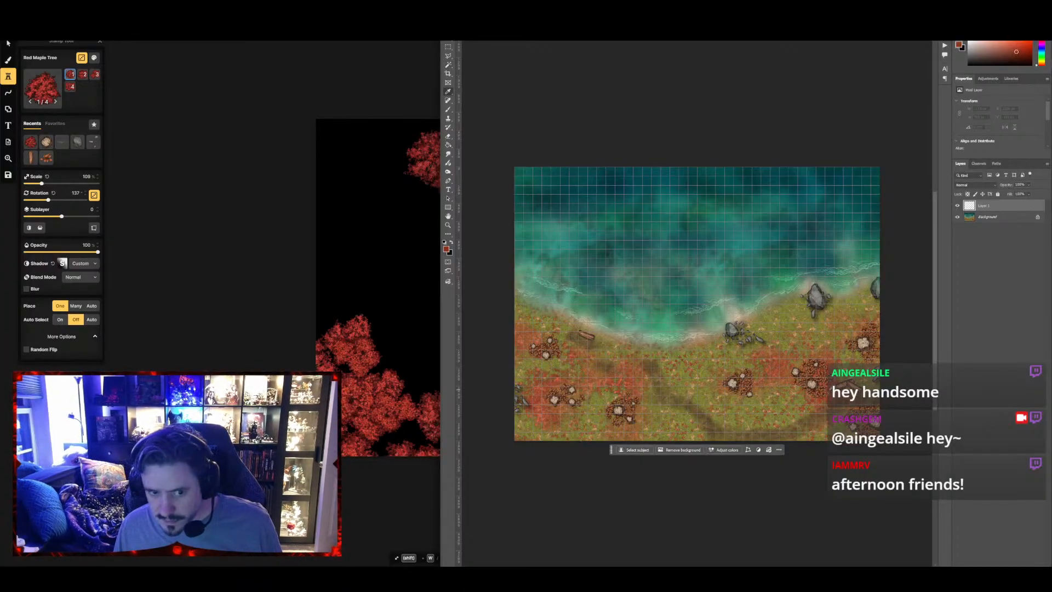
key("x")
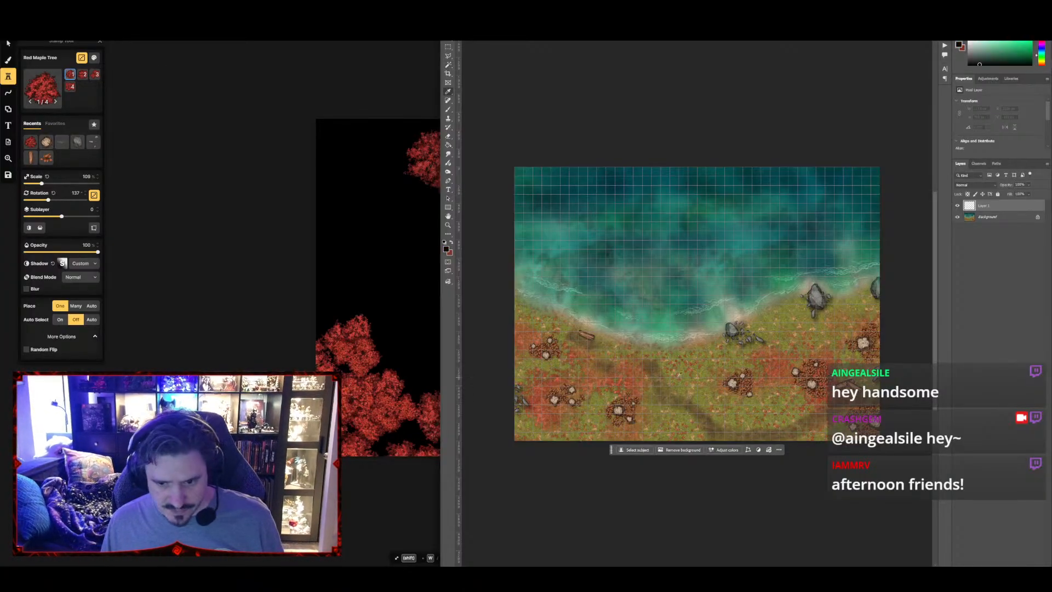
key("x")
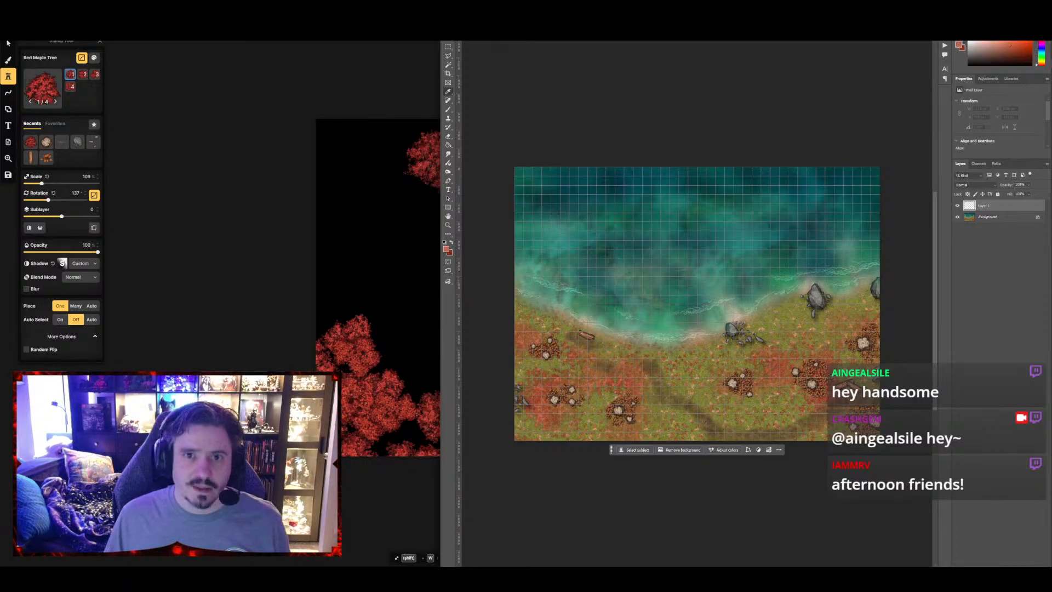
left_click(536, 11)
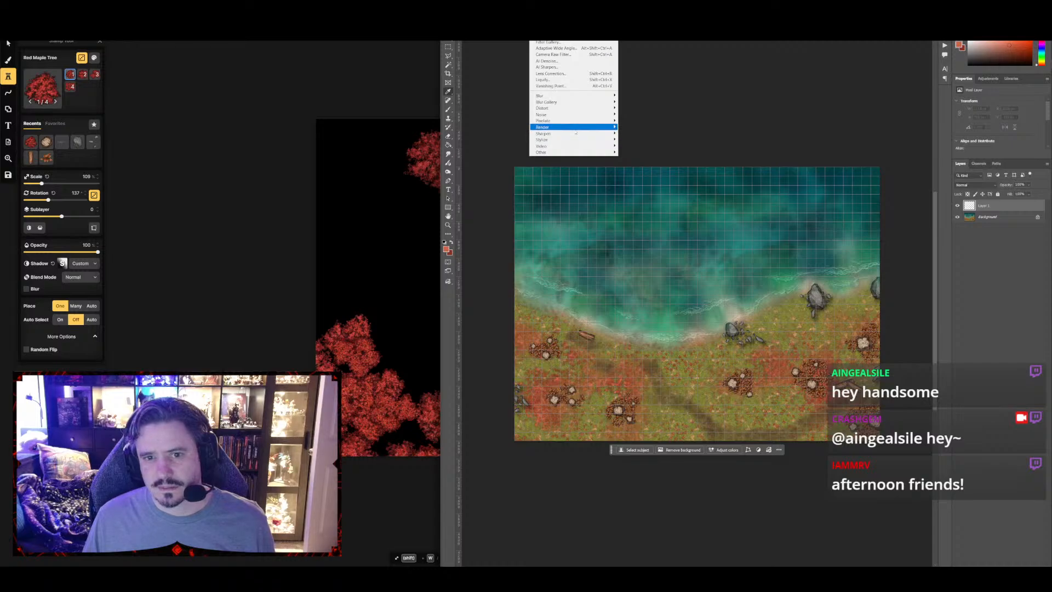
mouse_move(575, 129)
left_click(631, 149)
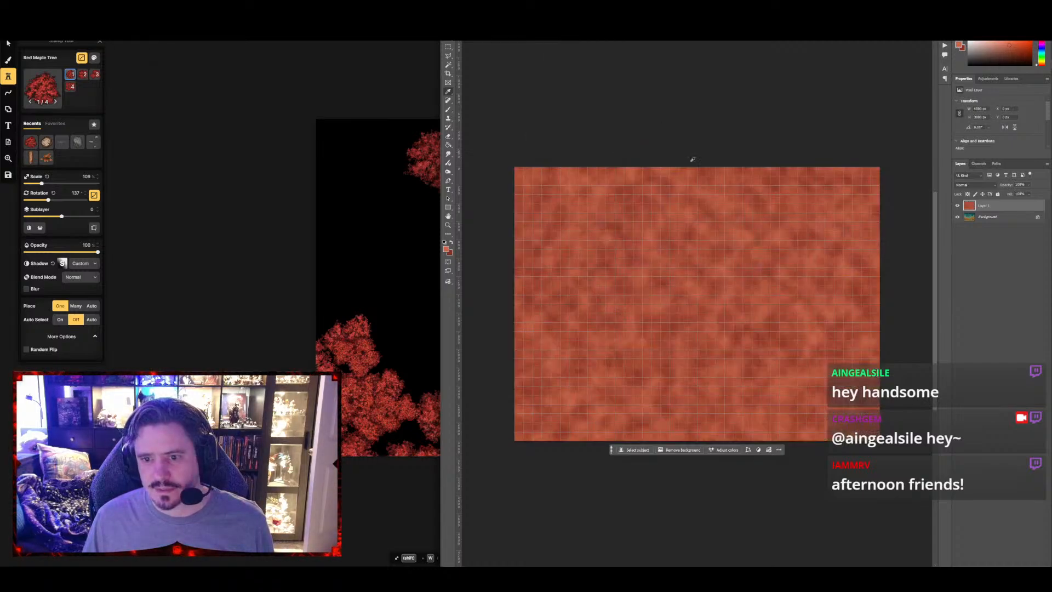
Set the red cloud layer's blend mode to Soft Light and compare the map with and without it
left_click(962, 185)
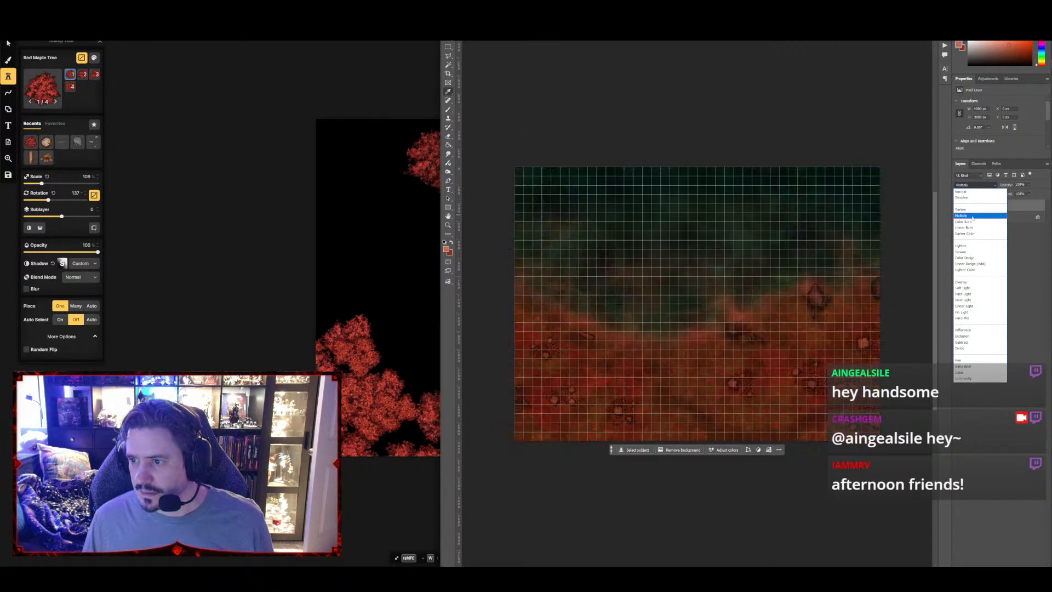
left_click(973, 289)
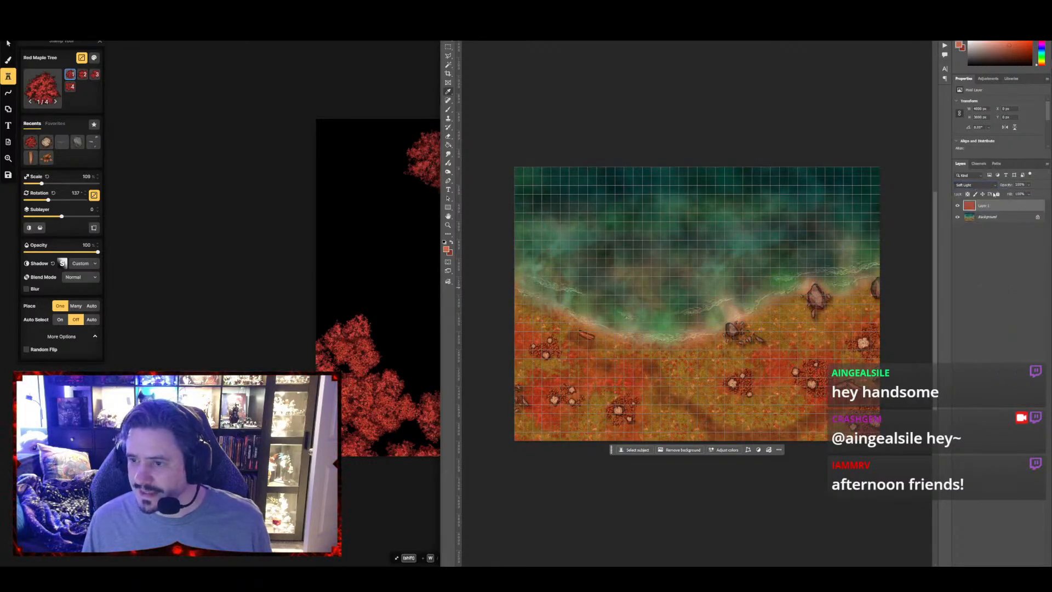
left_click(956, 206)
left_click(956, 206)
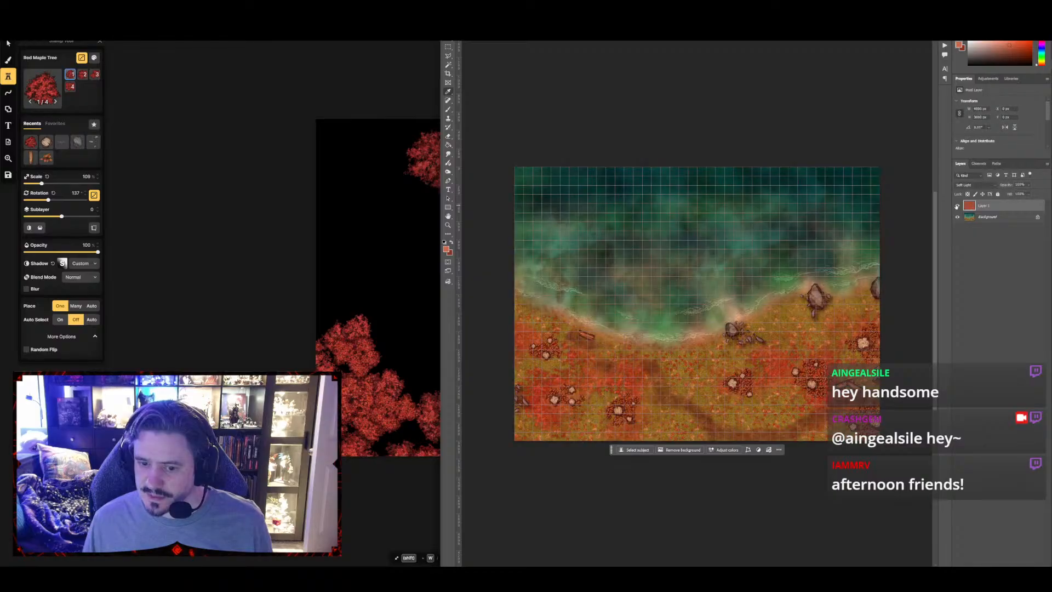
left_click(956, 206)
left_click(957, 206)
left_click(957, 206)
left_click(956, 206)
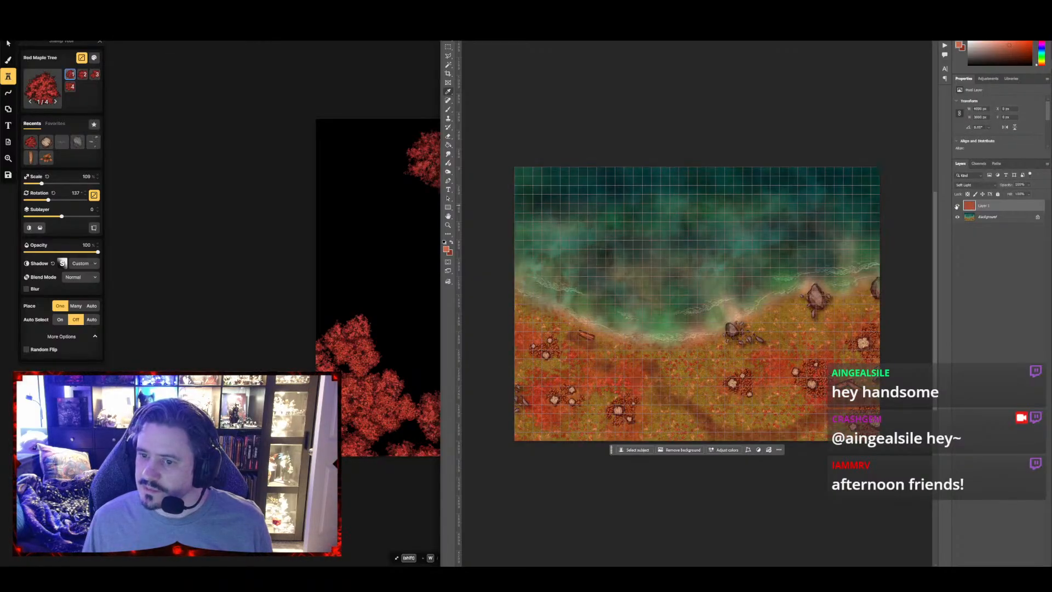
left_click(956, 206)
left_click(957, 206)
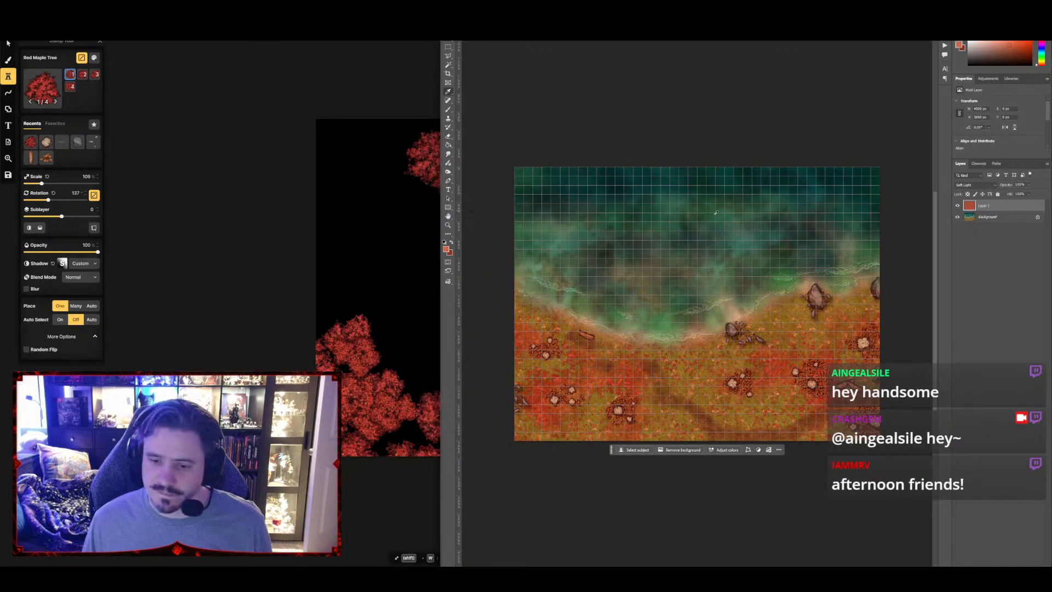
Try painting very dark red over the three western rock clusters on the Background layer with an enlarged brush
left_click(986, 217)
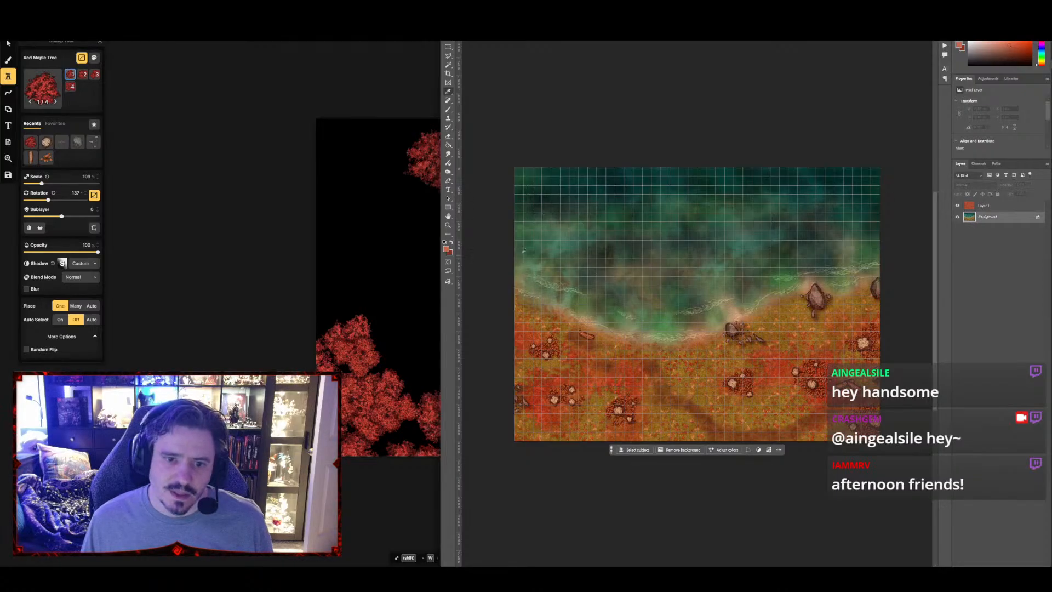
left_click(452, 243)
left_click(446, 248)
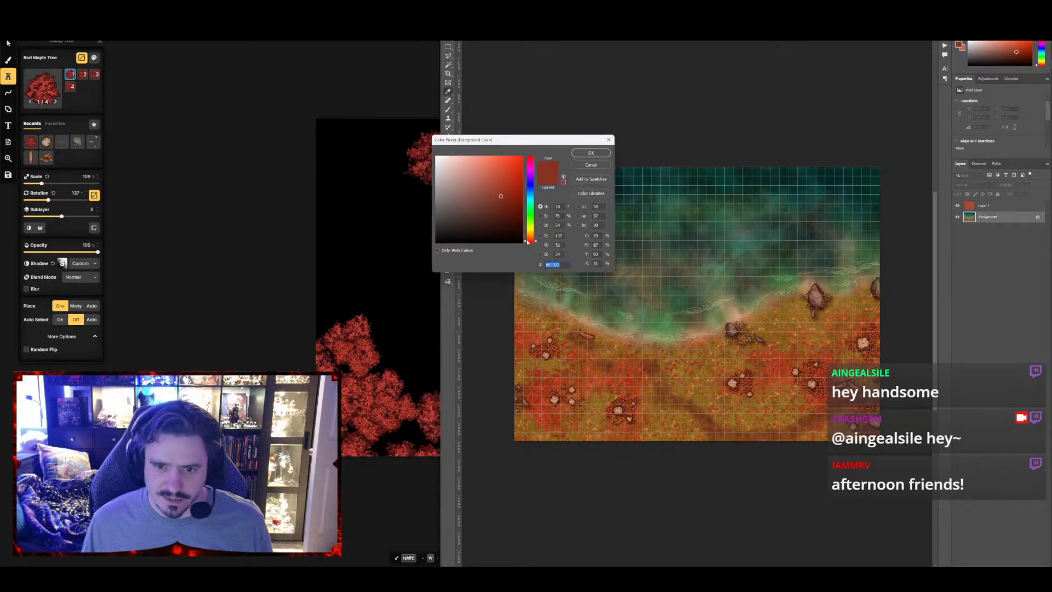
left_click(584, 154)
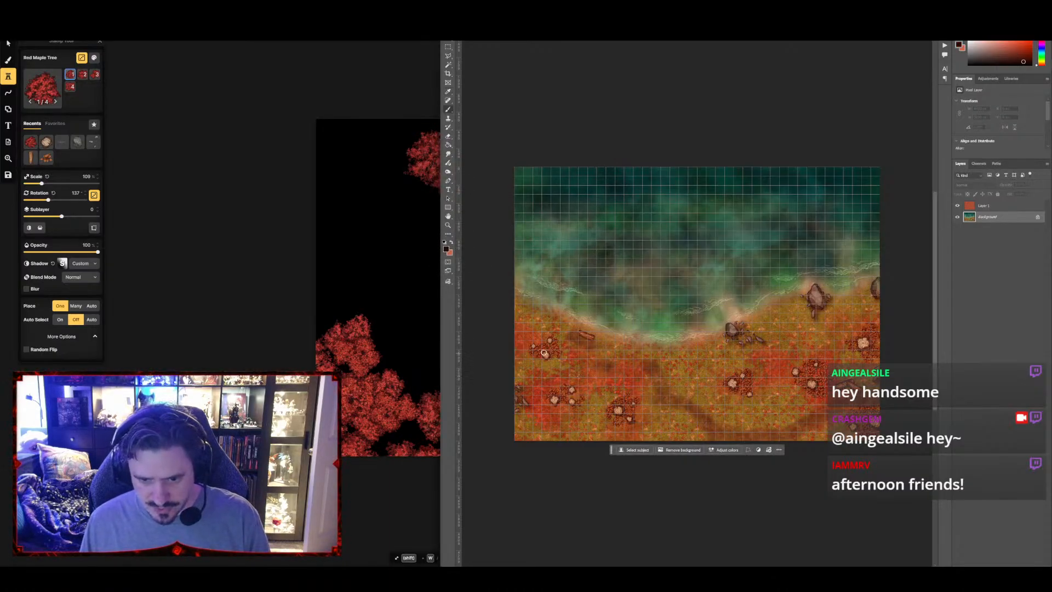
key("bracketright")
key("bracketright")
key("bracketright")
key("bracketright")
key("bracketright")
key("bracketright")
key("bracketright")
key("bracketleft")
key("bracketleft")
key("bracketleft")
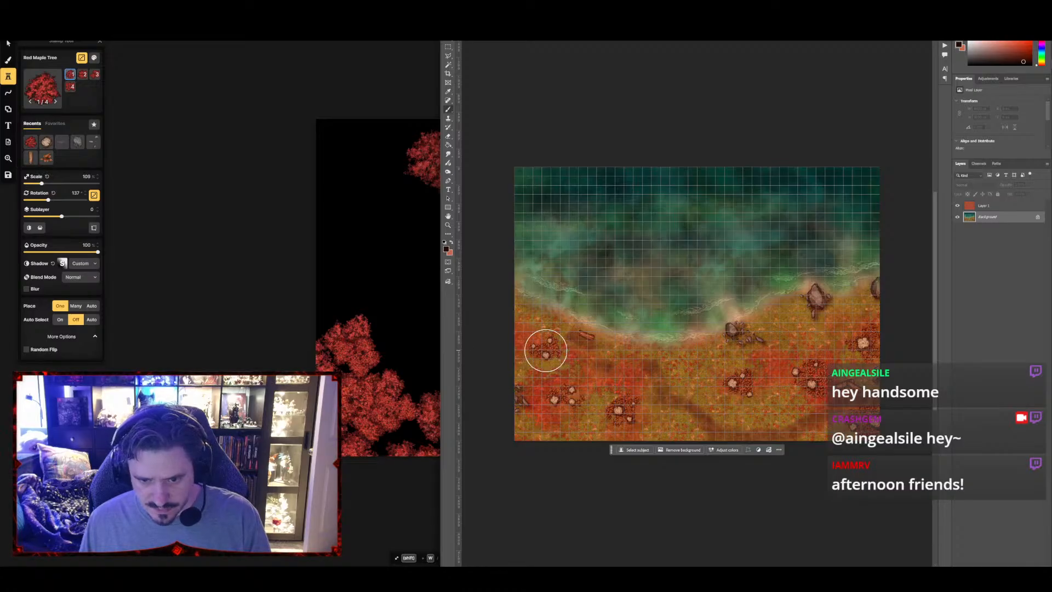
left_click(546, 348)
left_click_drag(557, 387, 558, 392)
left_click(621, 409)
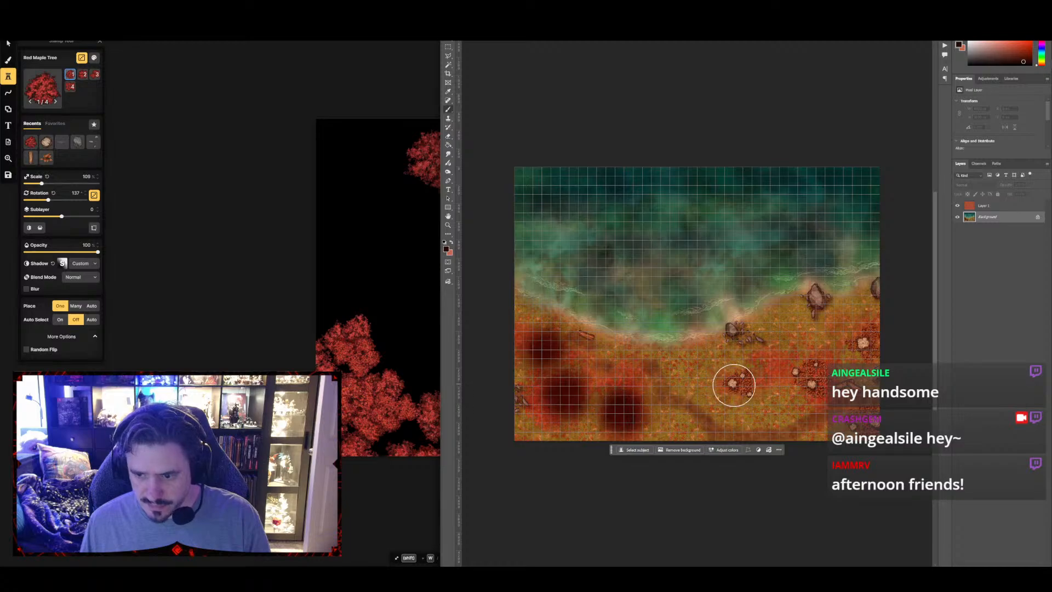
Try painting the same dark red over the three eastern rock clusters and along the map's southern edge
left_click(735, 380)
left_click(809, 377)
left_click(862, 336)
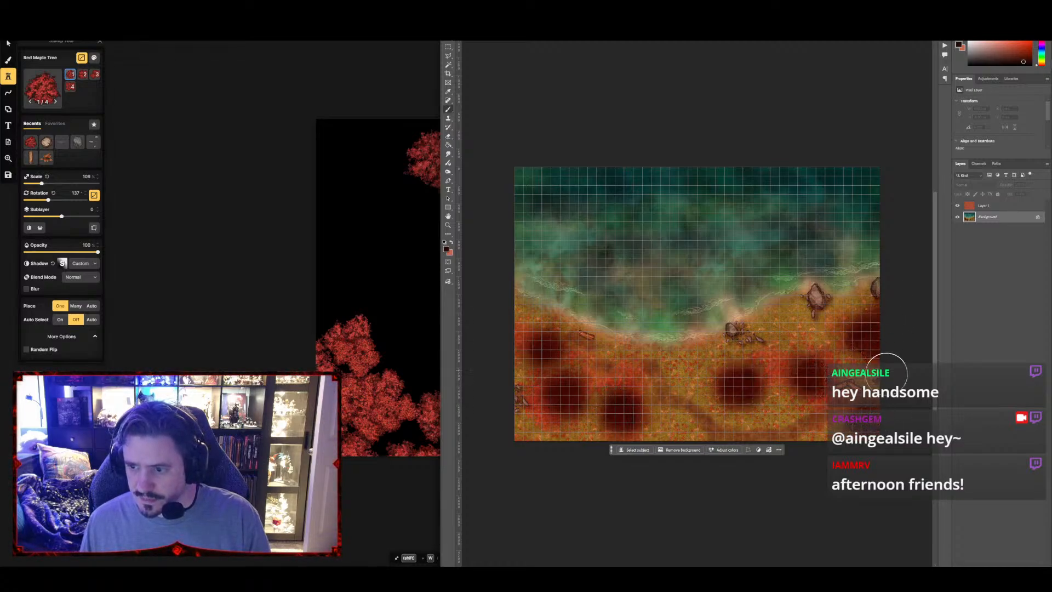
mouse_move(880, 437)
left_mouse_down()
mouse_move(516, 440)
mouse_move(493, 358)
mouse_move(533, 449)
left_mouse_up()
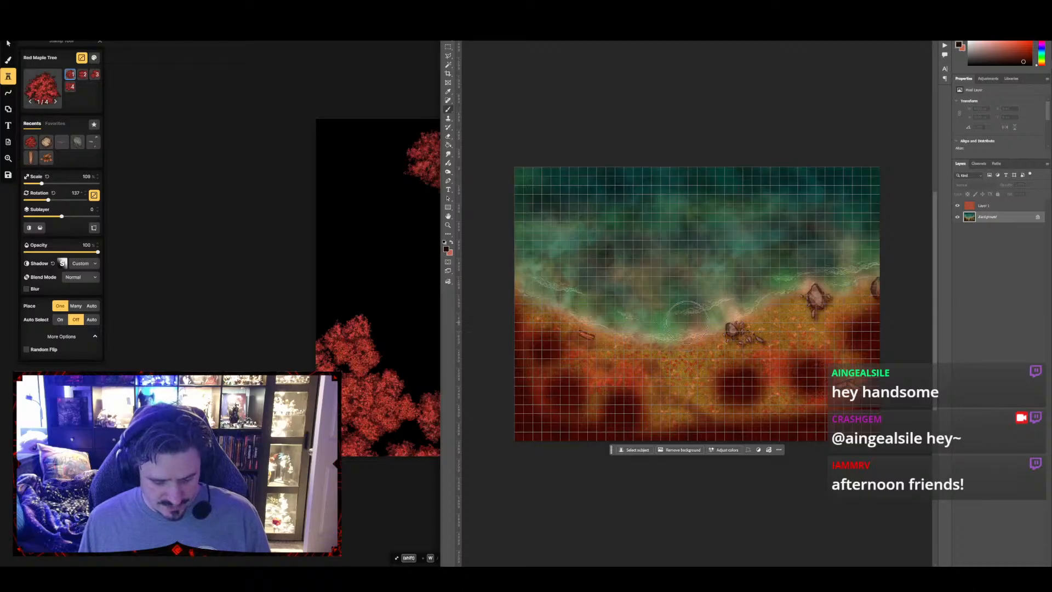
Sample the dark teal at the lake's northern edge and brush it along that edge
key("i")
left_click(612, 172)
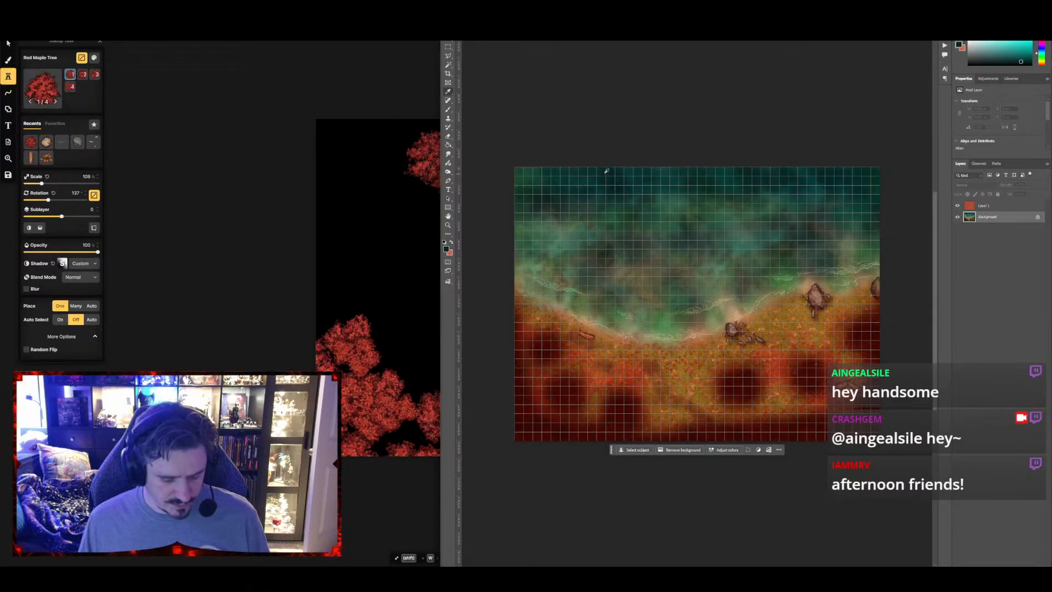
key("b")
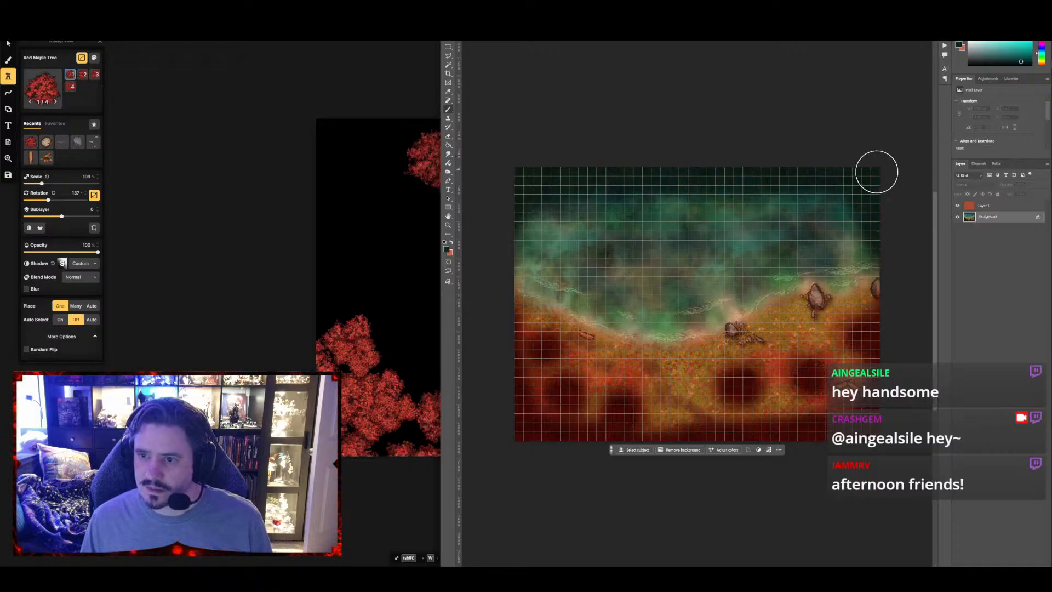
Try applying a reduced-radius Gaussian Blur to the painted Background layer
left_click(536, 6)
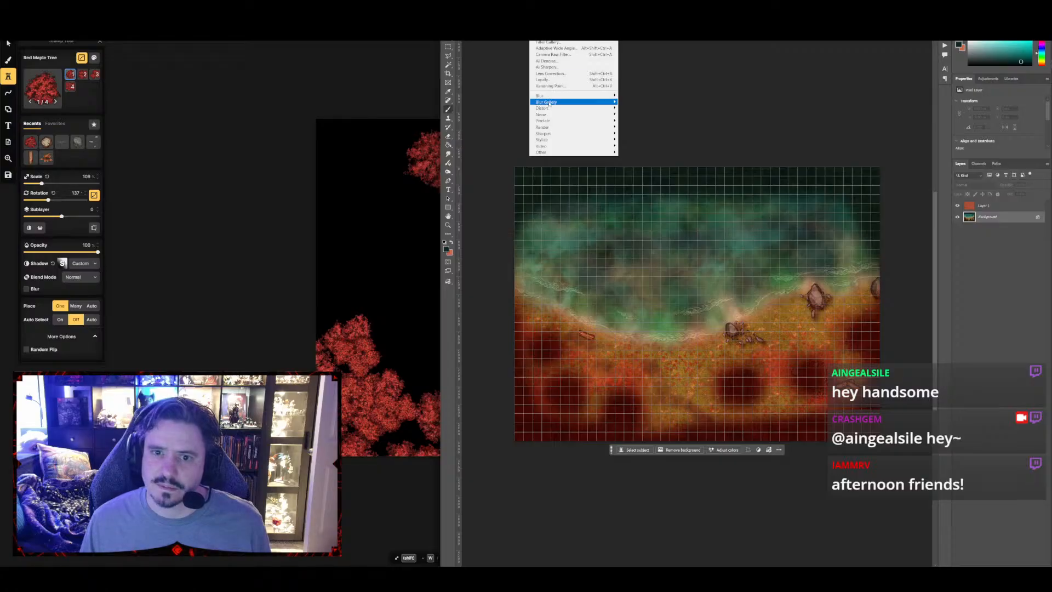
mouse_move(542, 96)
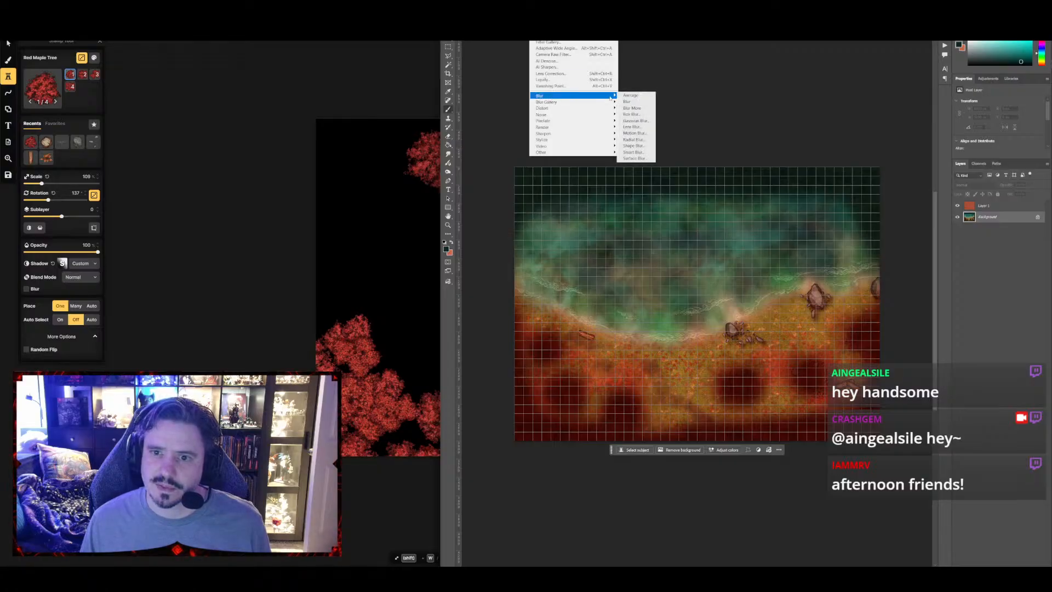
left_click(636, 121)
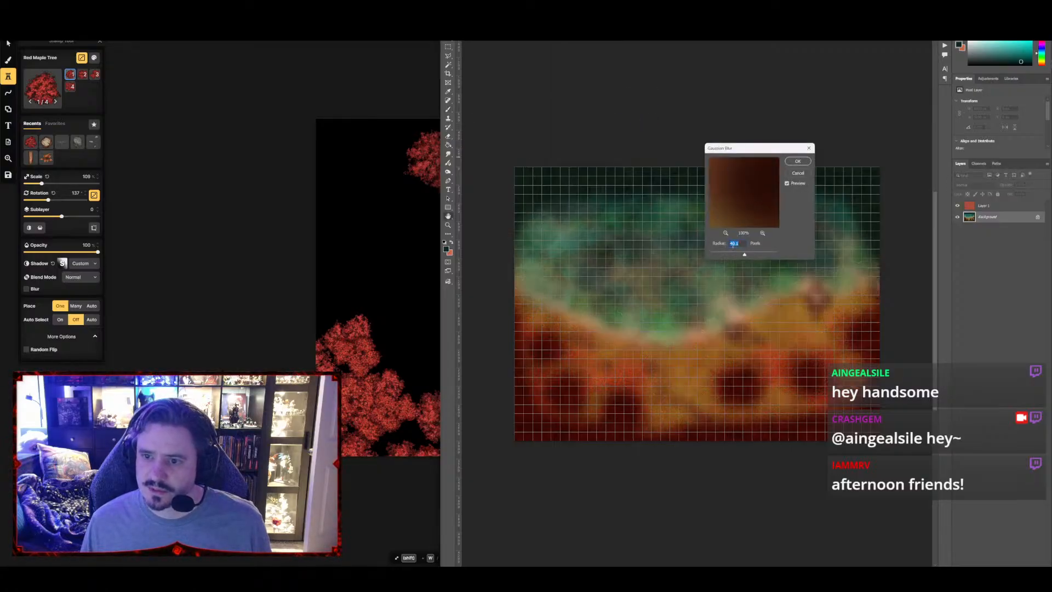
left_click(735, 254)
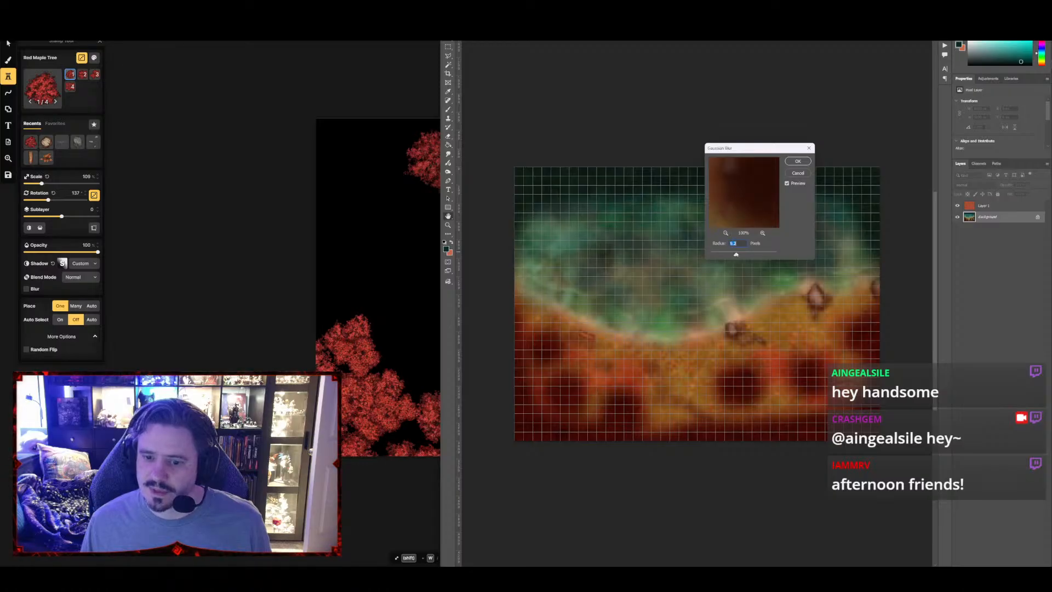
left_click(801, 161)
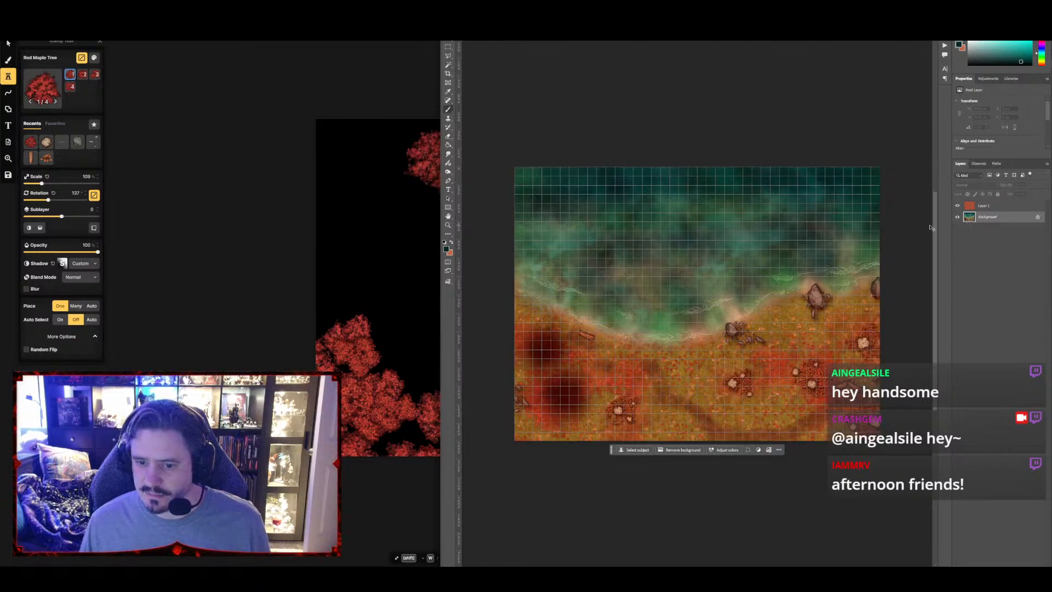
Hide the red cloud layer, add a new layer above the Background, and paint dark teal across the lake's northern edge
left_click(957, 205)
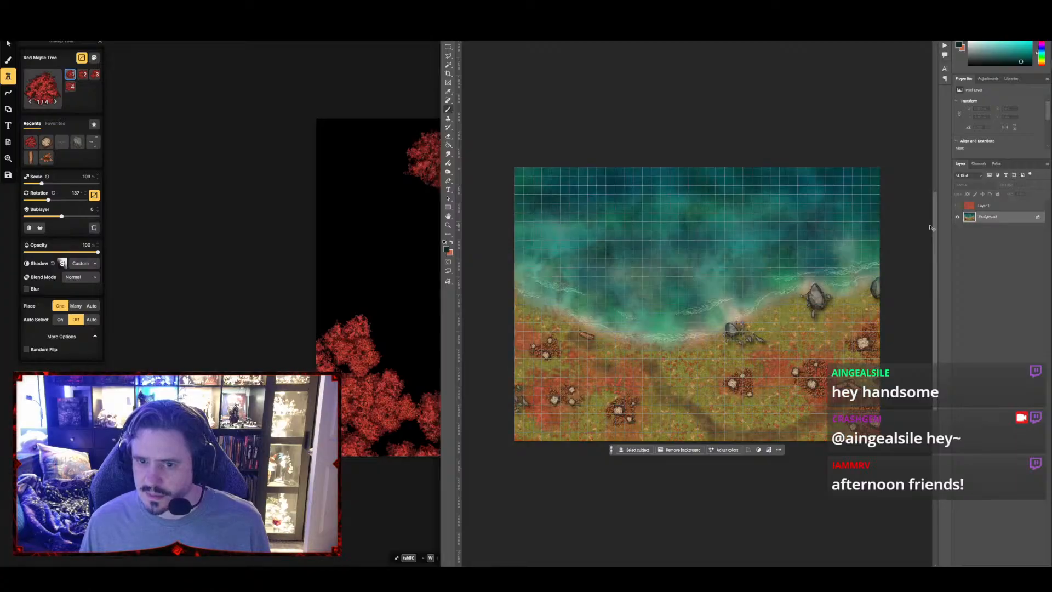
key("ctrl+shift+n")
key("Return")
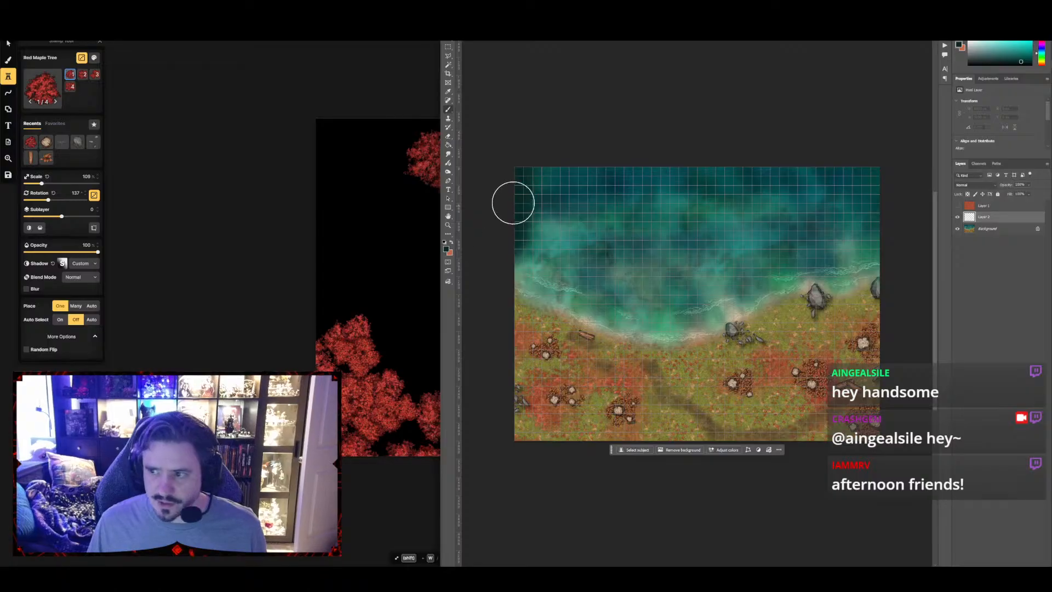
mouse_move(512, 202)
left_mouse_down()
mouse_move(860, 157)
mouse_move(902, 219)
mouse_move(886, 239)
mouse_move(453, 199)
left_mouse_up()
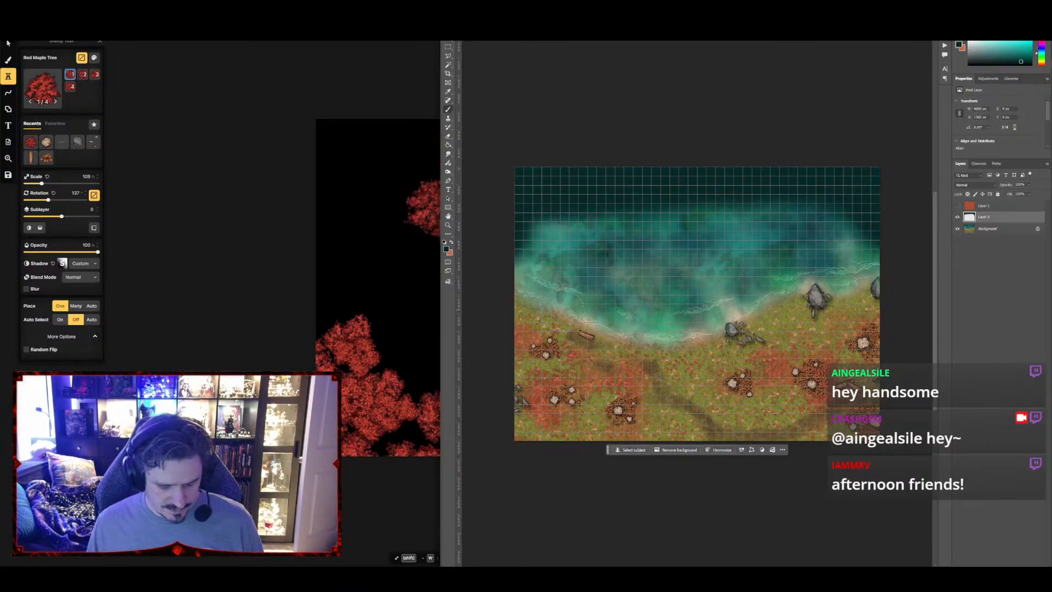
Sample the red from the southwestern ground and darken it to a deep red foreground colour
left_click(540, 398, "alt")
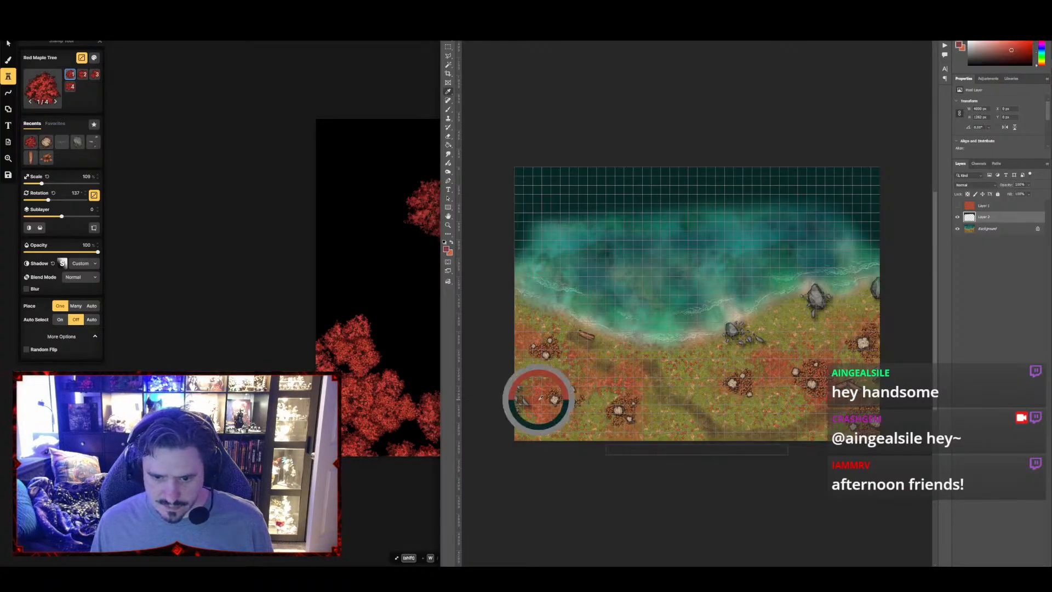
left_click(446, 249)
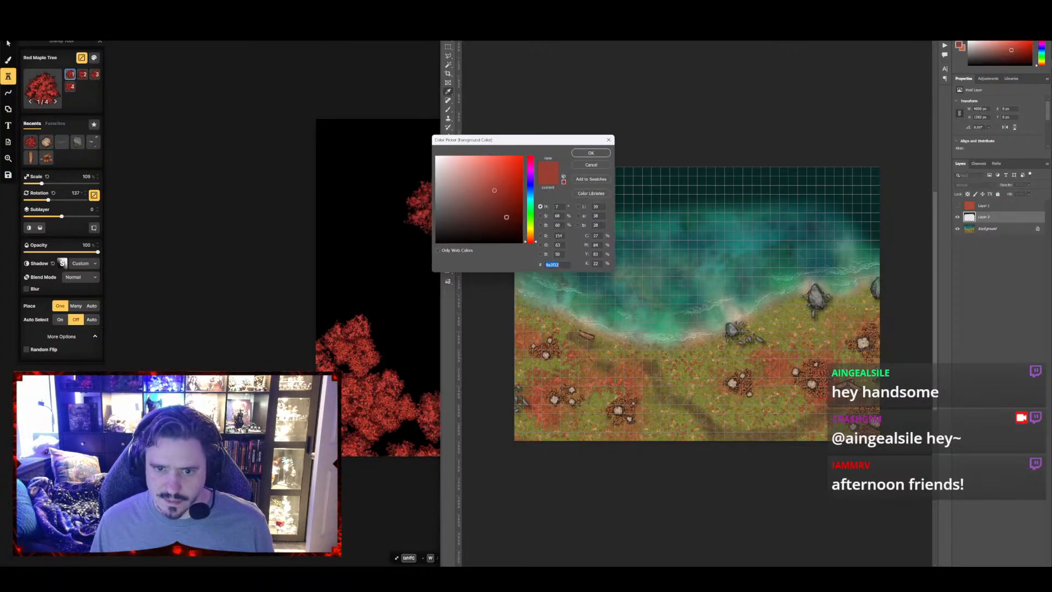
left_click(591, 153)
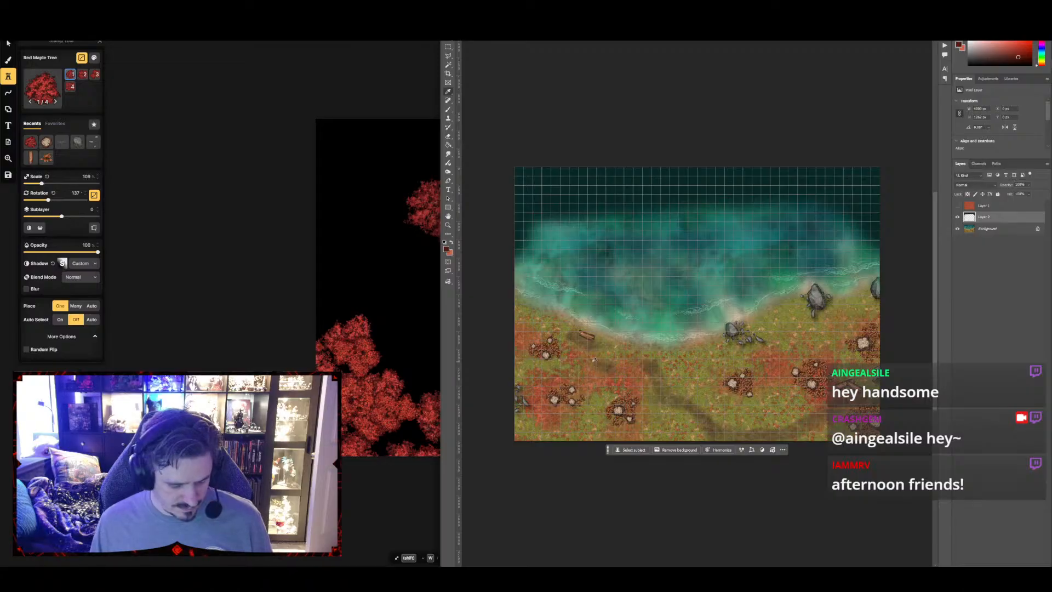
Brush the dark red over the southern rock clusters and along the land's eastern and southern edges
key("b")
left_click_drag(568, 396, 545, 345)
left_click_drag(624, 407, 622, 409)
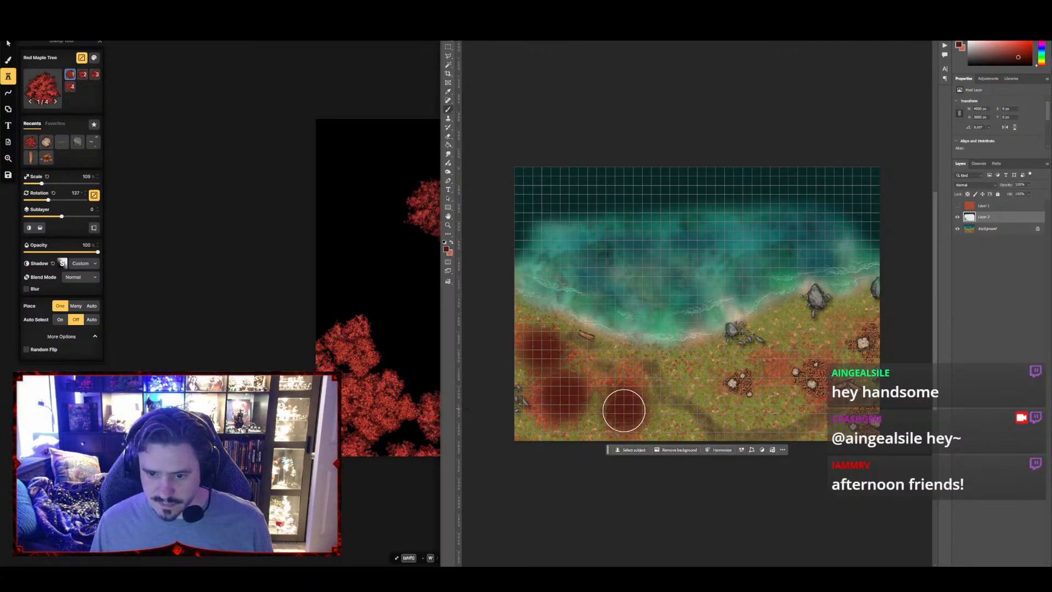
left_click_drag(734, 376, 744, 385)
left_click_drag(808, 376, 814, 376)
left_click_drag(862, 346, 873, 340)
left_click_drag(874, 411, 862, 428)
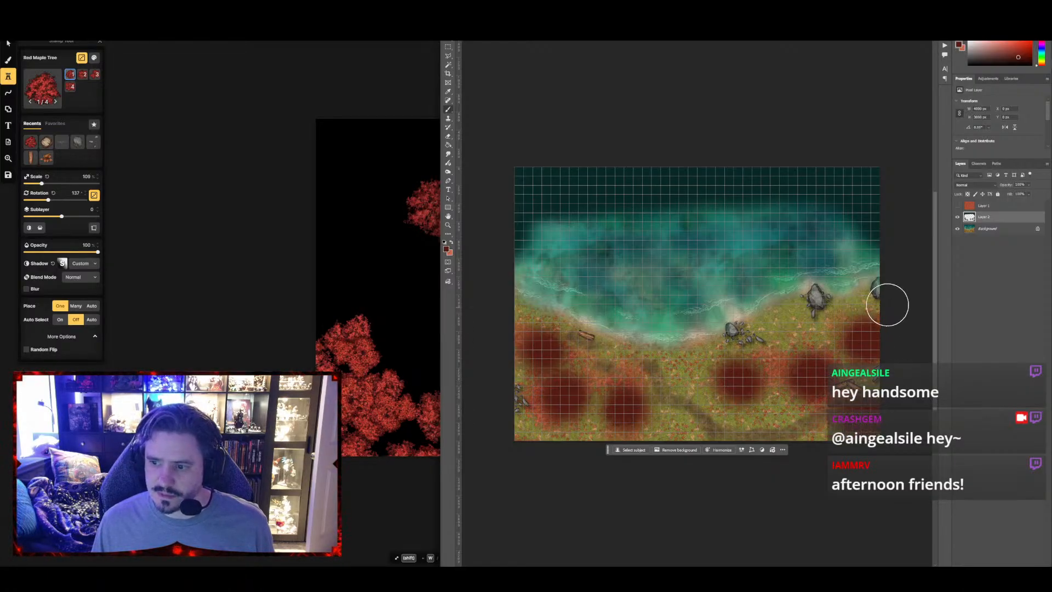
left_click_drag(888, 301, 864, 333)
left_click_drag(455, 452, 506, 359)
Reapply the last Gaussian Blur three times to the painted teal and red layer
left_click(538, 6)
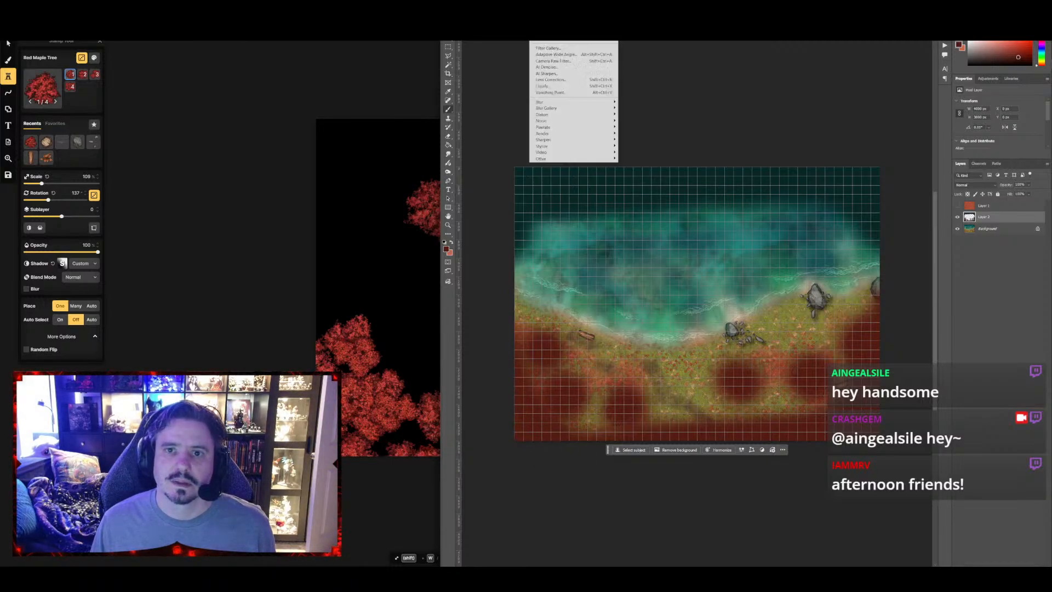
left_click(548, 15)
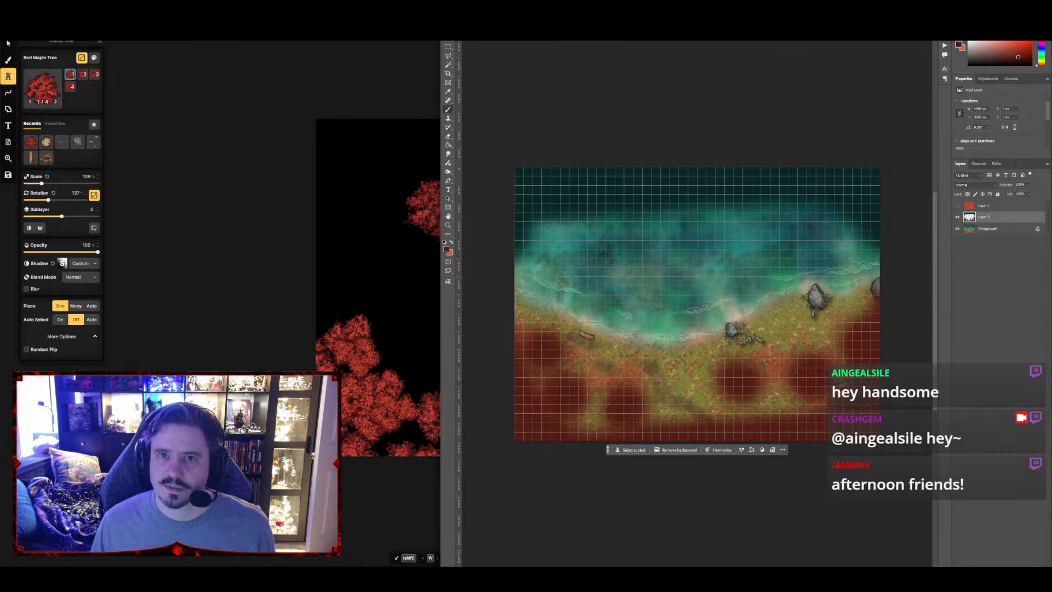
left_click(538, 7)
left_click(548, 16)
left_click(539, 7)
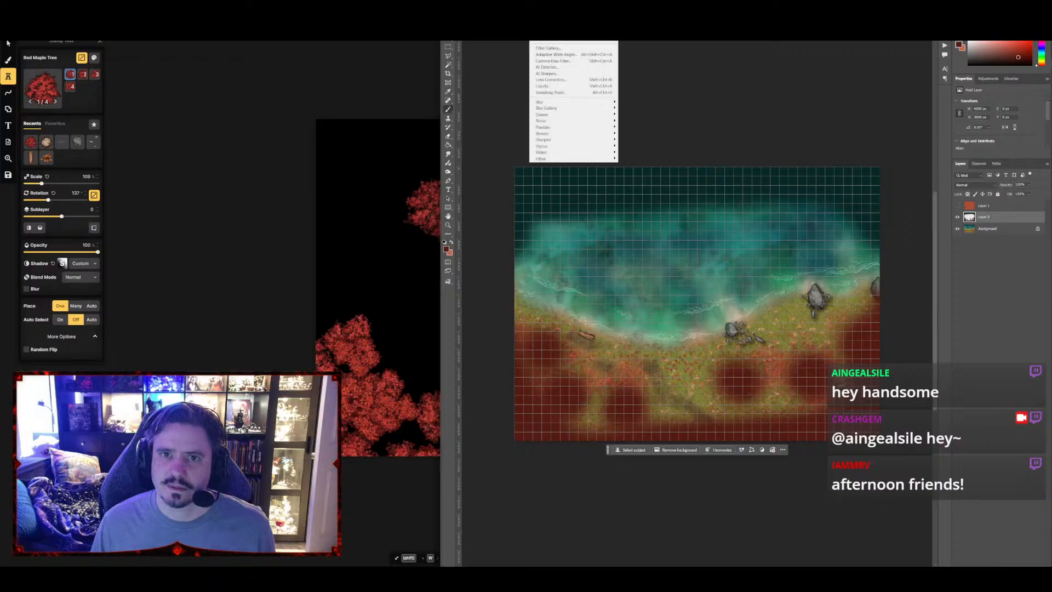
left_click(548, 15)
Set the painted layer's blend mode to Soft Light and show the red cloud layer above it
left_click(978, 187)
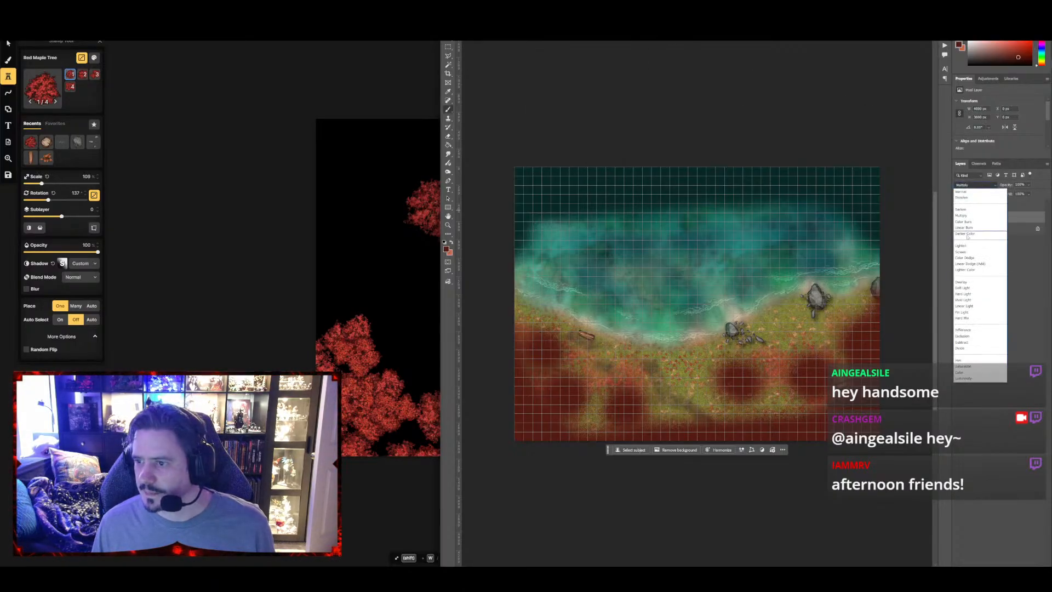
left_click(963, 287)
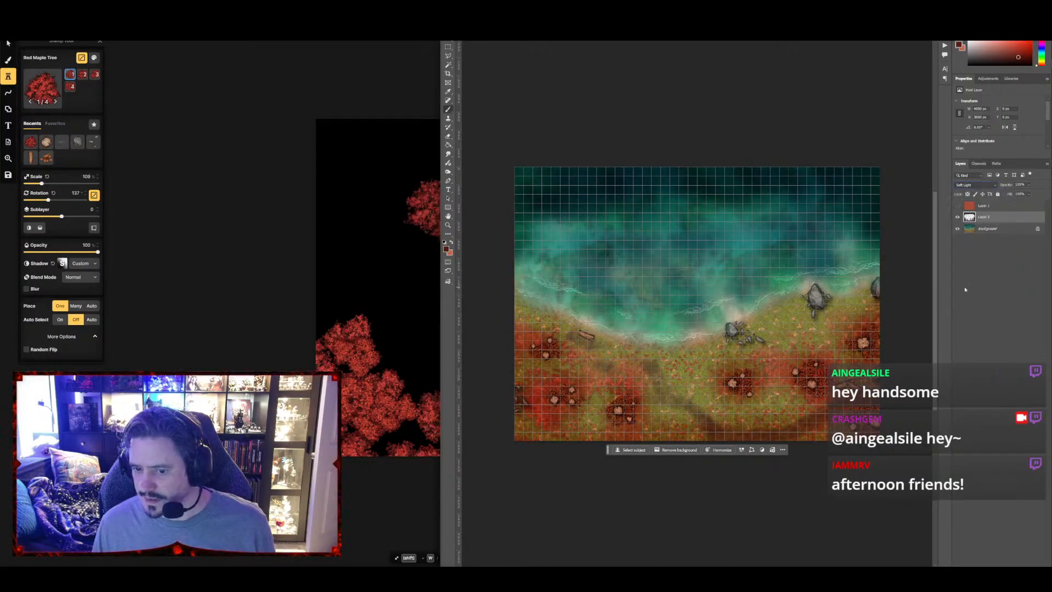
left_click(957, 206)
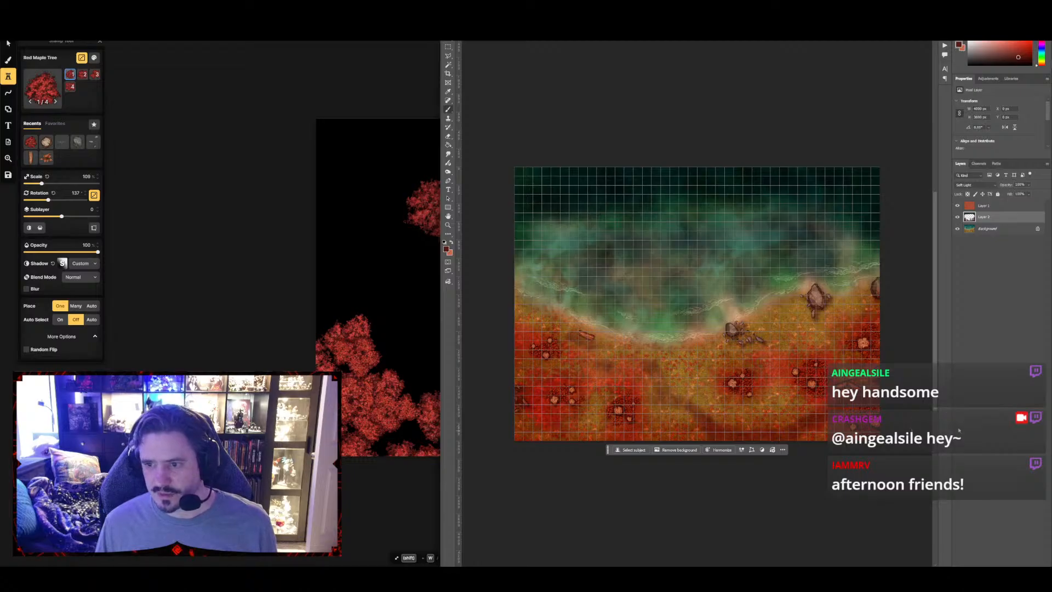
Select the red cloud layer, the painted layer and the Background, and merge them into one layer
left_click(994, 231, "shift")
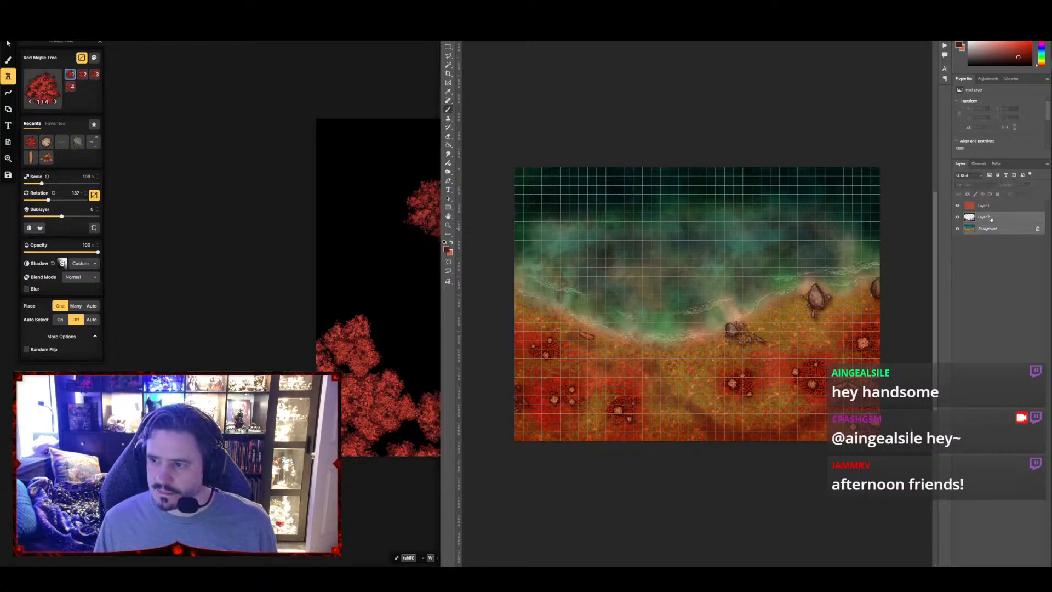
left_click(971, 207)
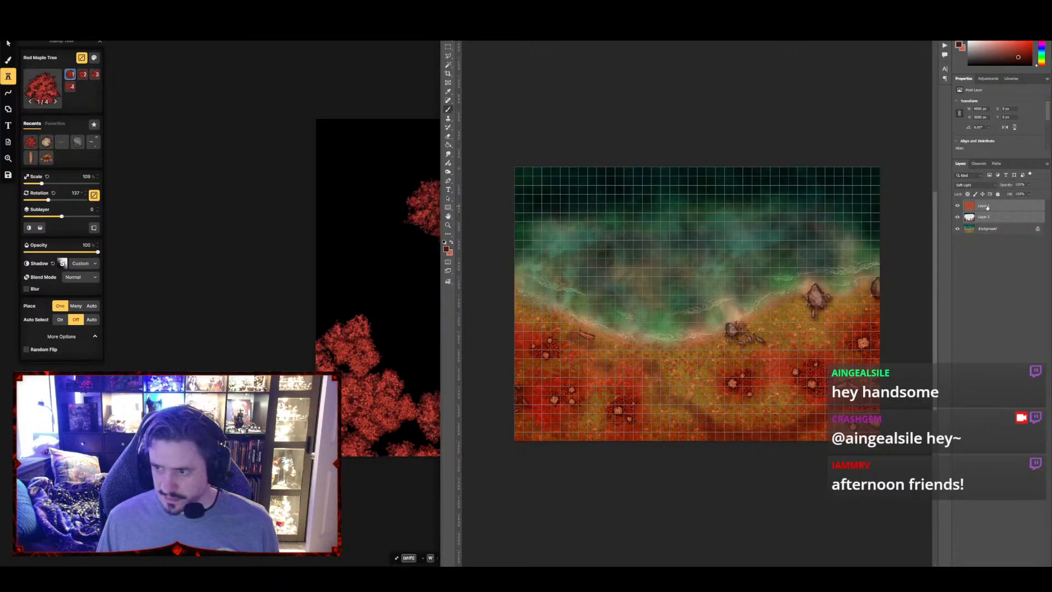
left_click(998, 229, "shift")
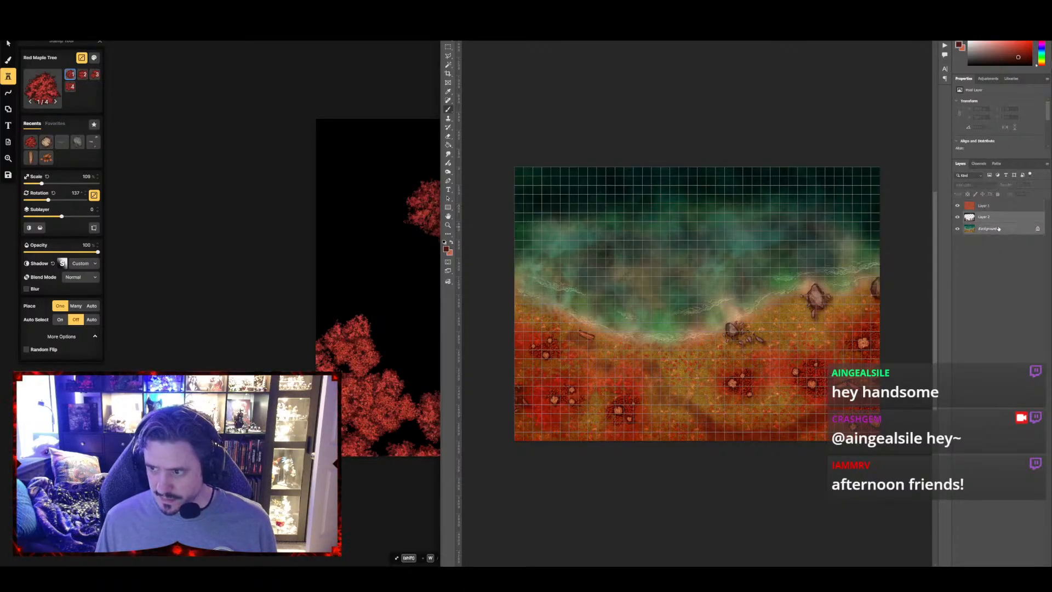
left_click(993, 231)
left_click(991, 206, "ctrl")
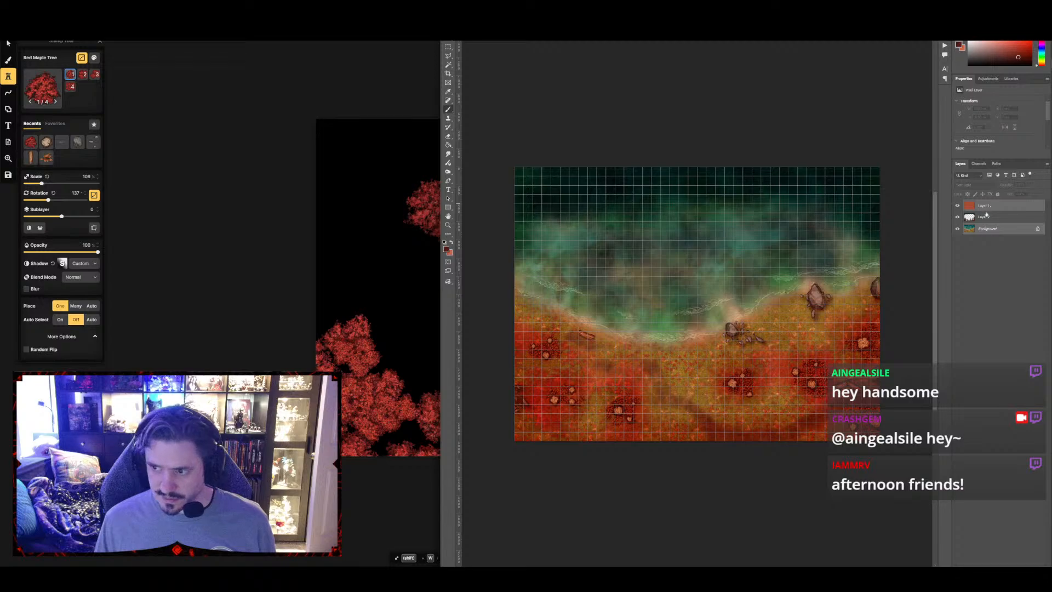
left_click(988, 218, "ctrl")
key("ctrl+shift+e")
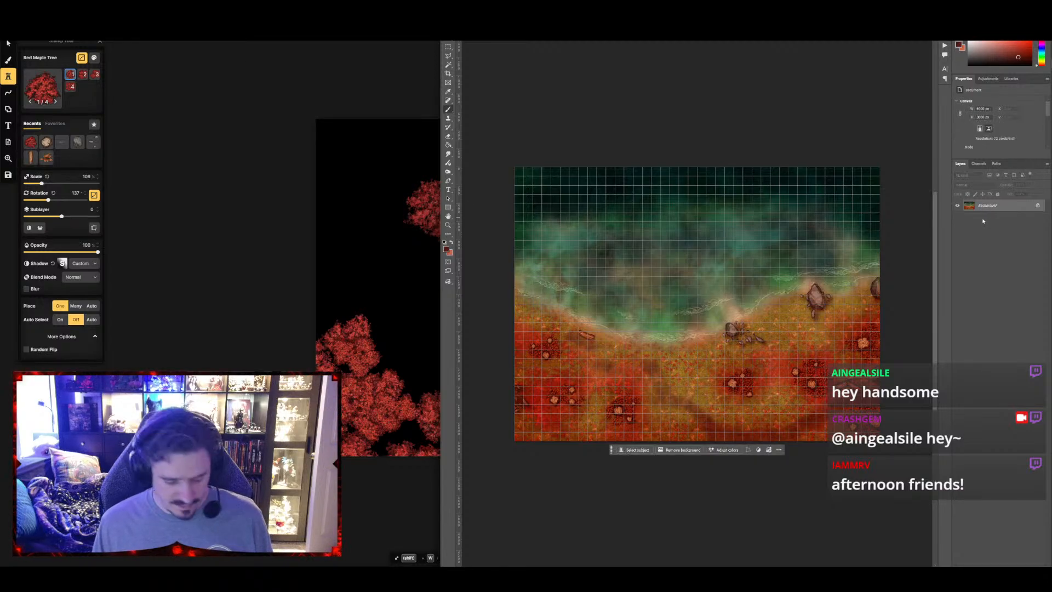
Save the merged map as the WebP file Autumnal Lakeshore Base 40x30 with lossy compression at quality 100
key("ctrl+shift+s")
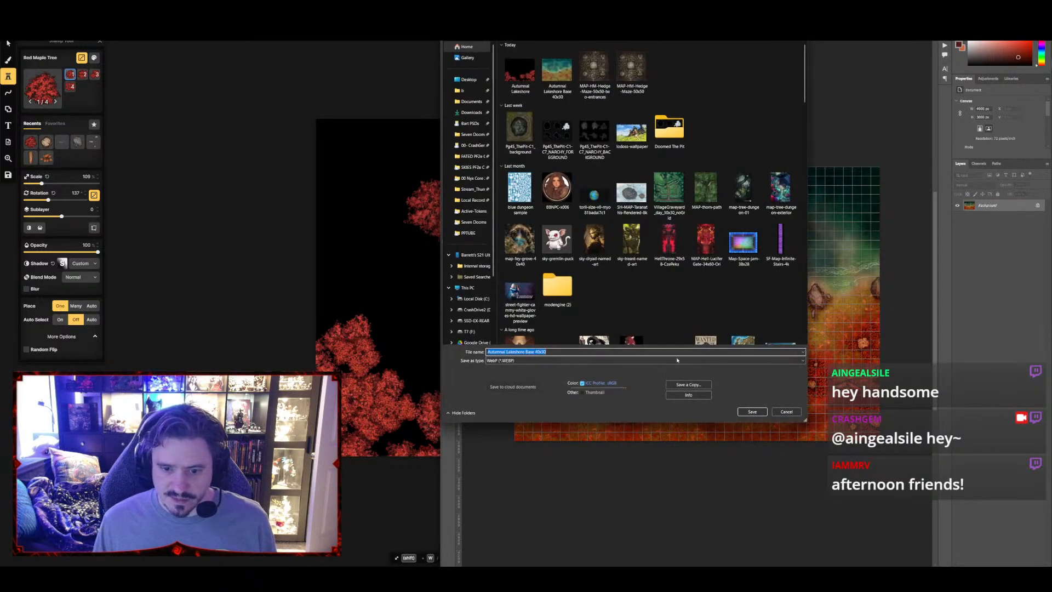
left_click(556, 351)
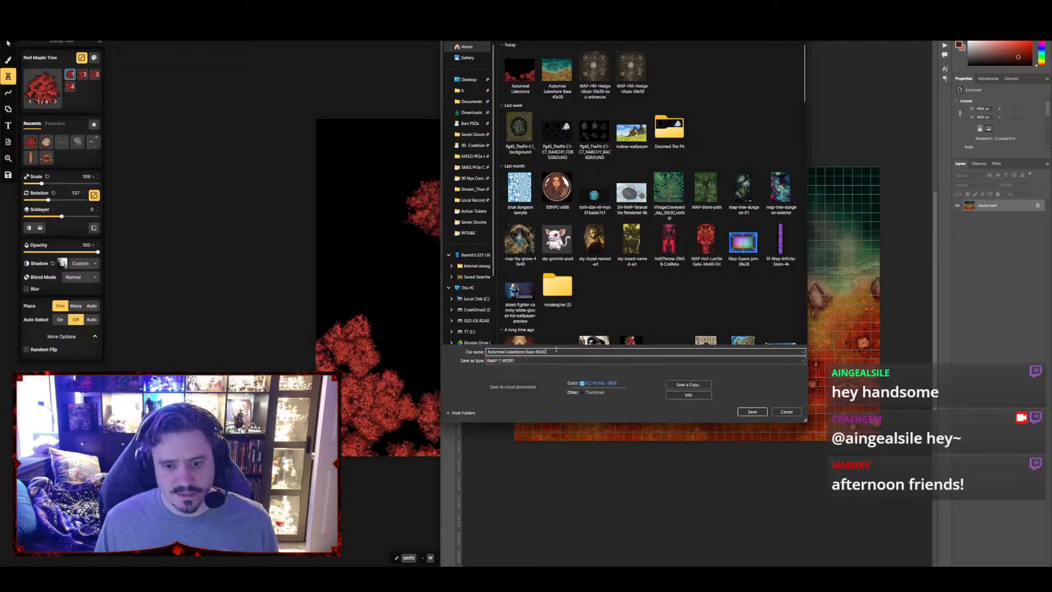
left_click(752, 411)
left_click(539, 292)
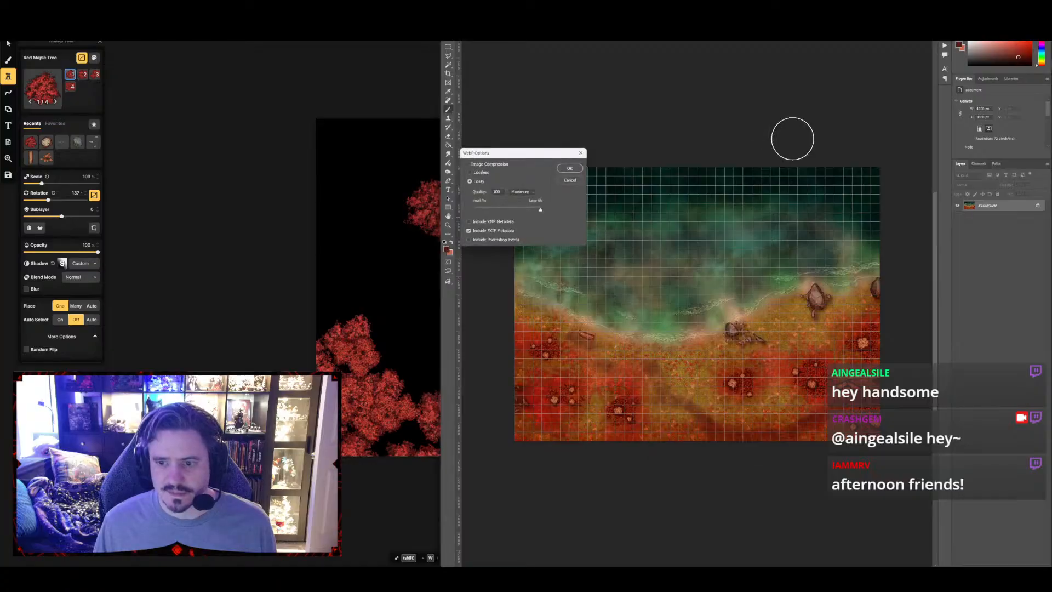
left_click(569, 169)
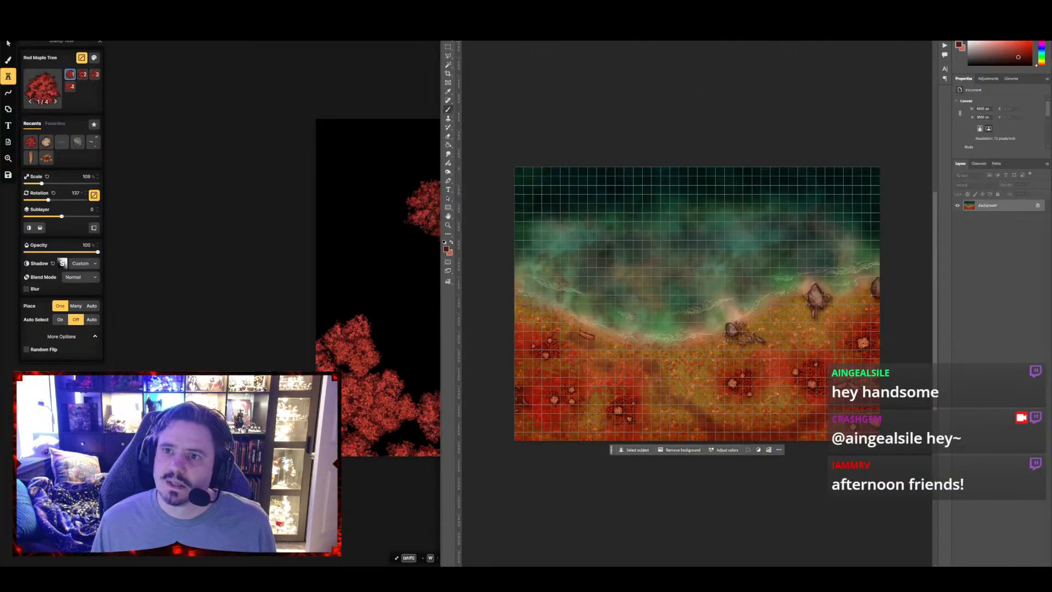
Switch to the maple canopy document and convert its Background into a regular layer
left_click(735, 36)
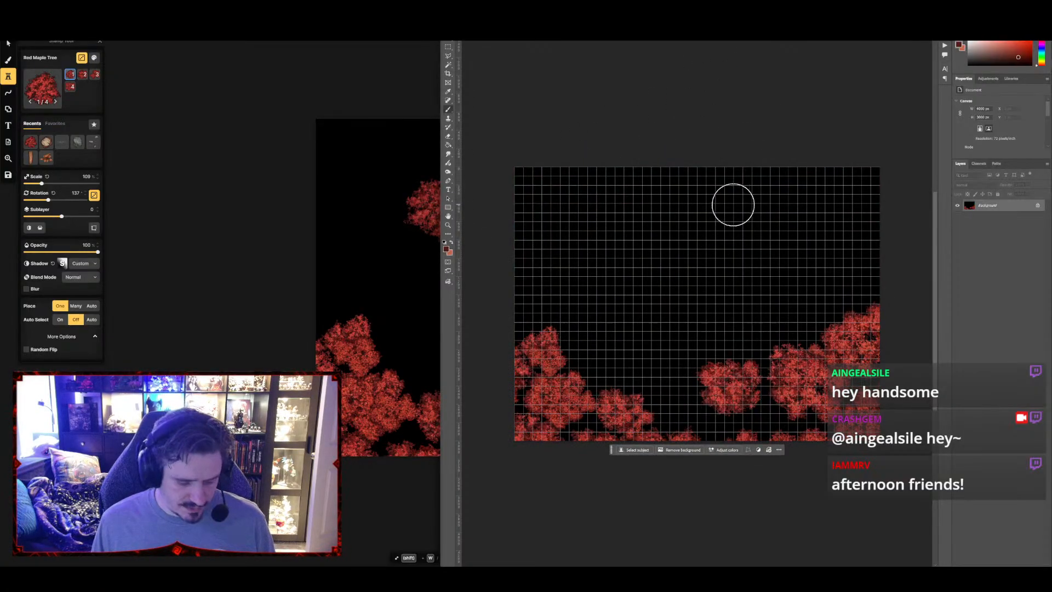
key("w")
double_click(986, 205)
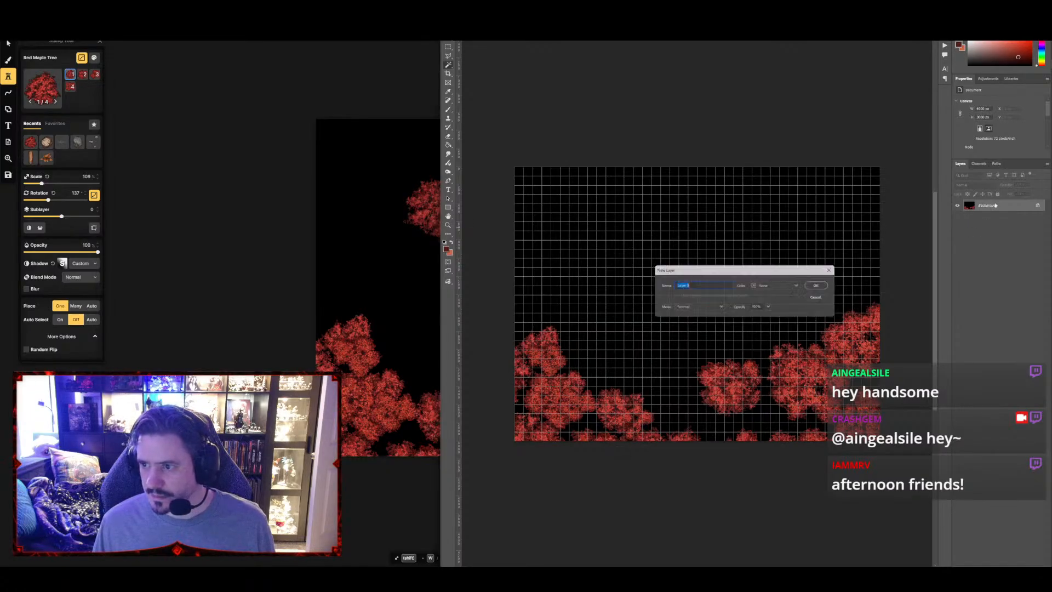
left_click(825, 285)
Select the black area around the maple canopy with the Magic Wand, adding the gaps between the southwestern trees
left_click(721, 237)
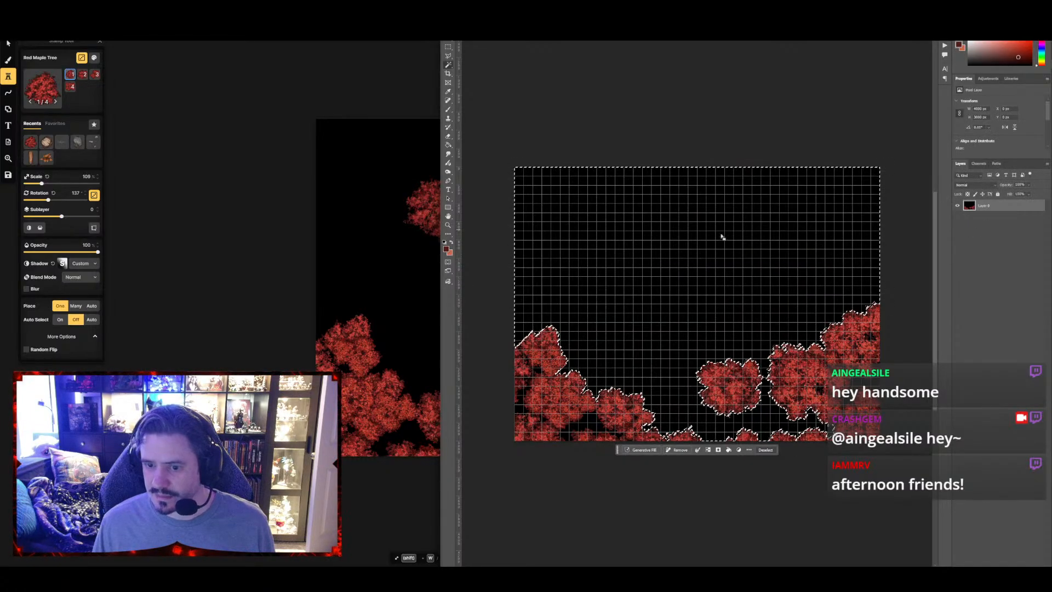
left_click(591, 419, "shift")
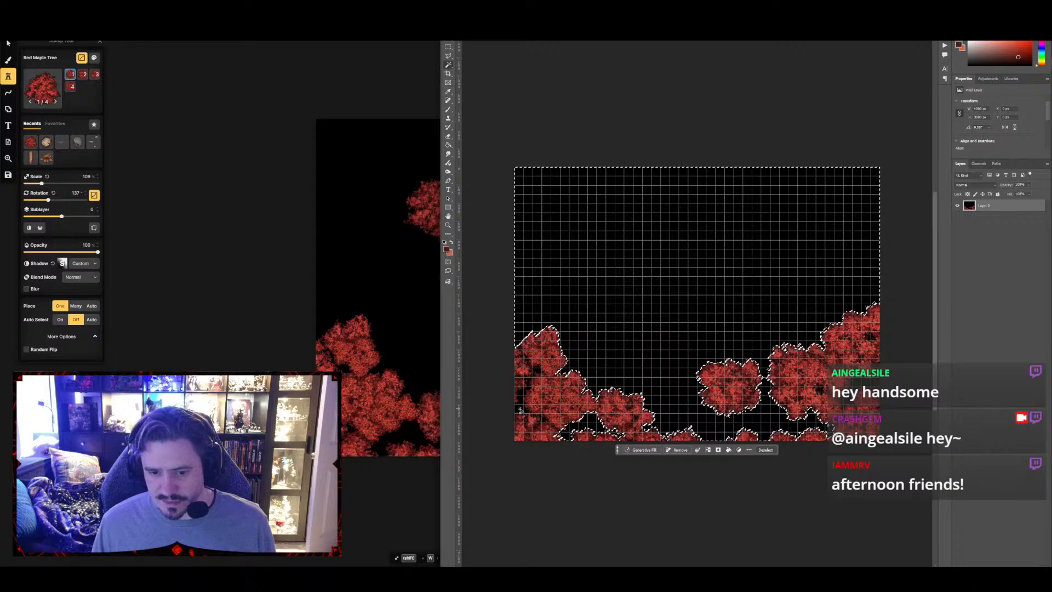
left_click(519, 410, "shift")
left_click(537, 371, "shift")
left_click(525, 360, "shift")
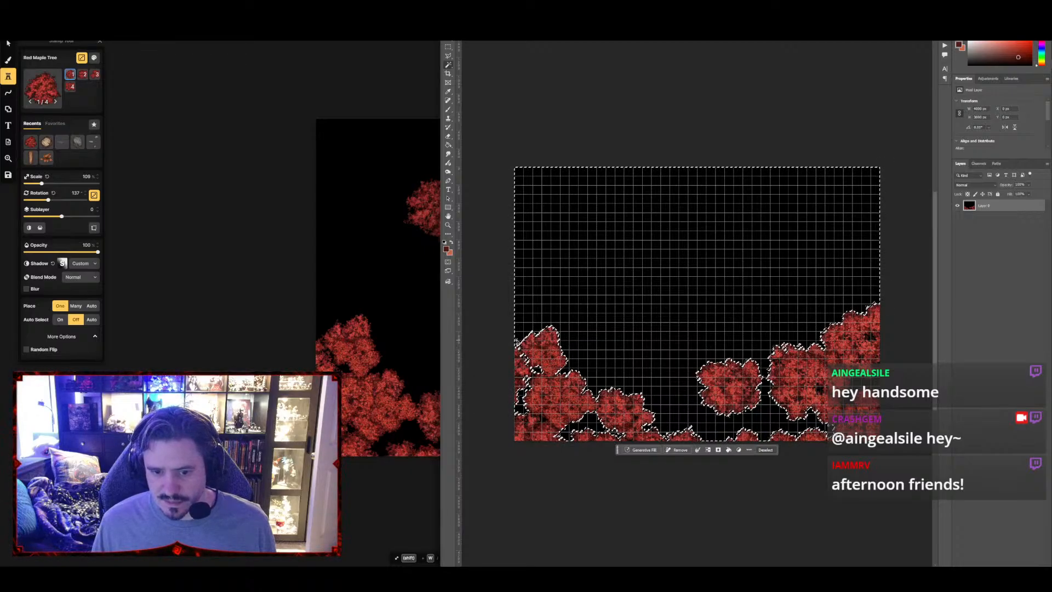
left_click(518, 346, "shift")
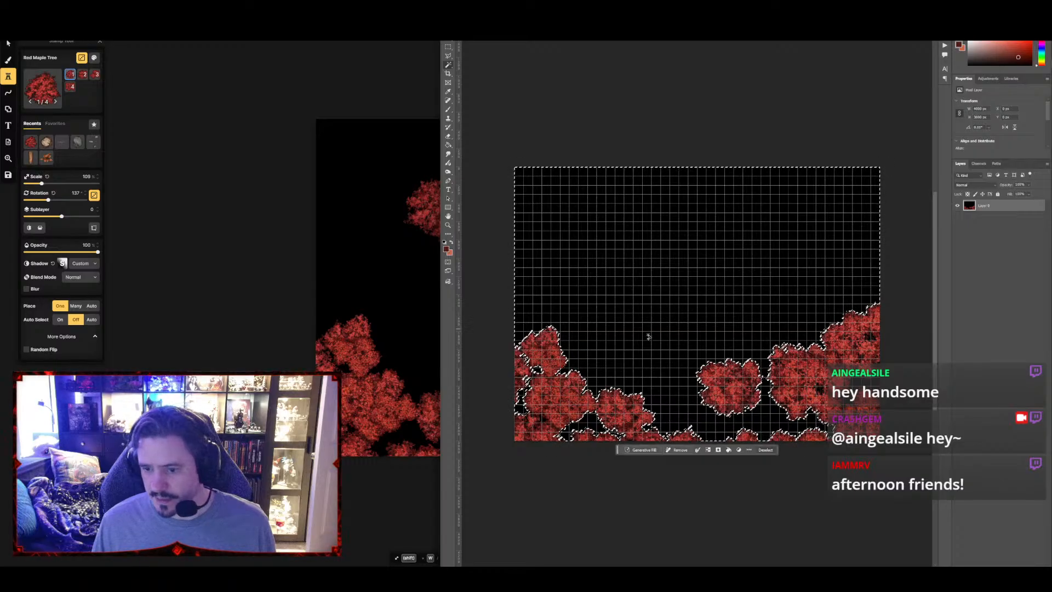
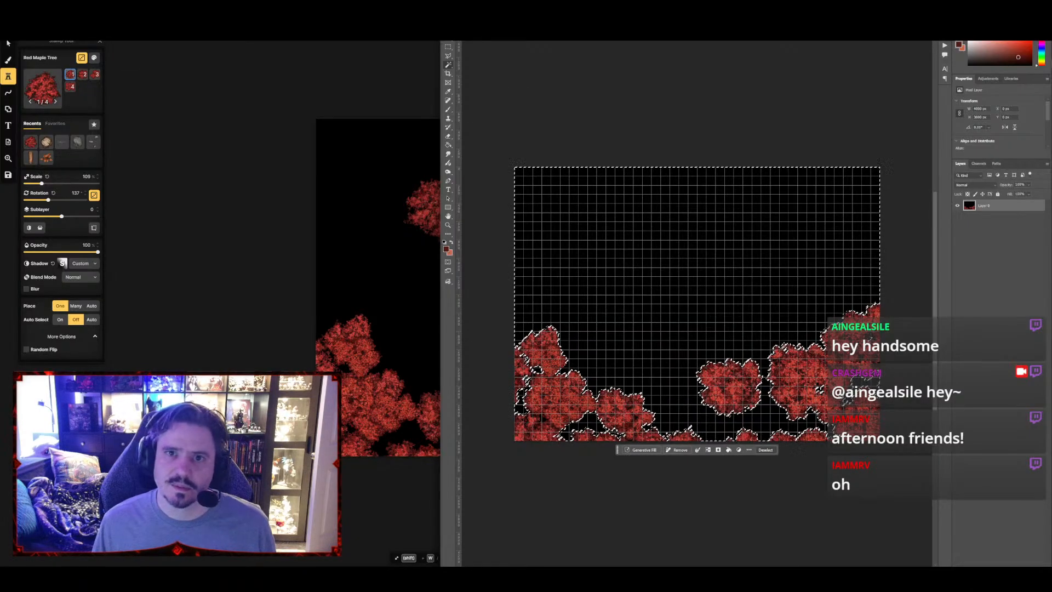
Feather the selection around the maple canopy, delete the selected black background and deselect
left_click(536, 13)
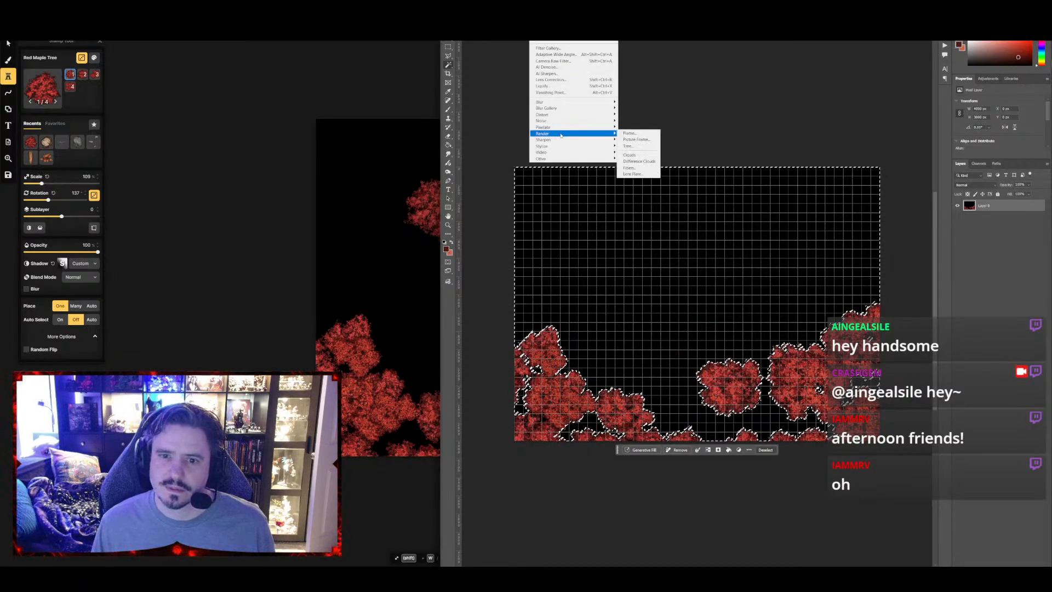
mouse_move(564, 135)
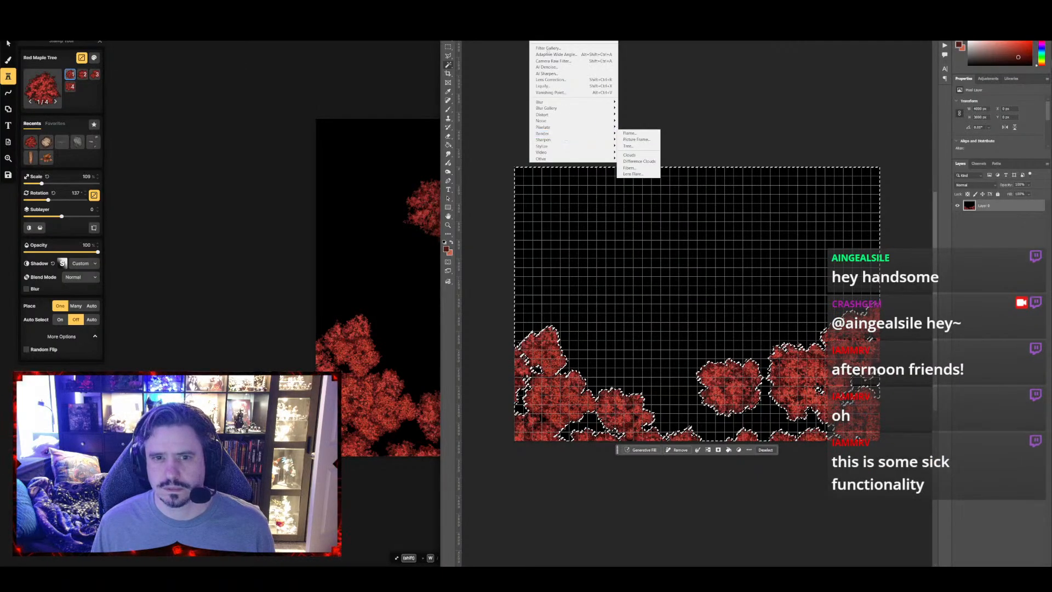
mouse_move(521, 6)
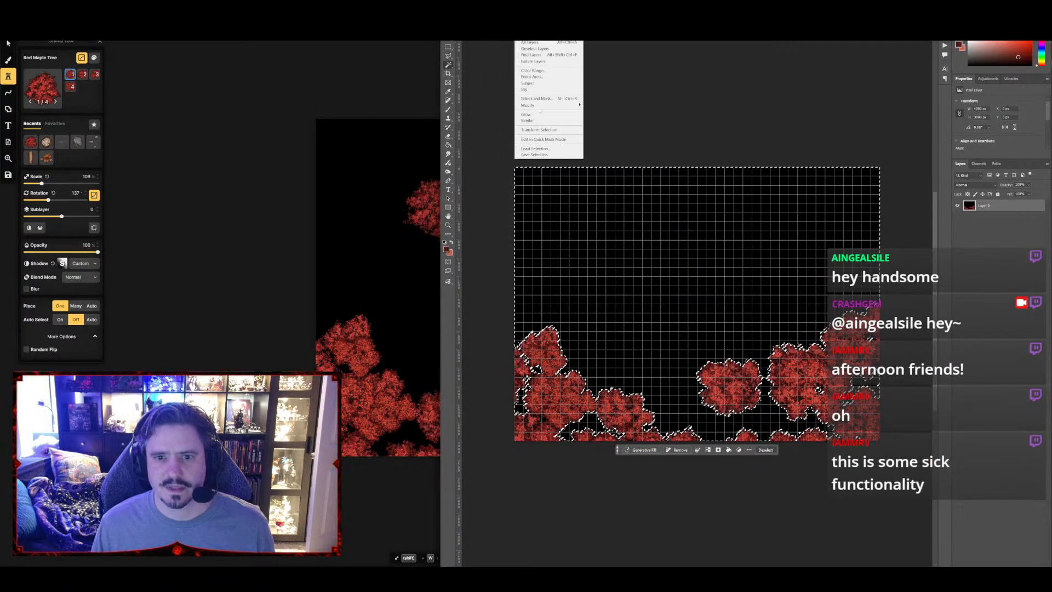
mouse_move(544, 105)
left_click(598, 130)
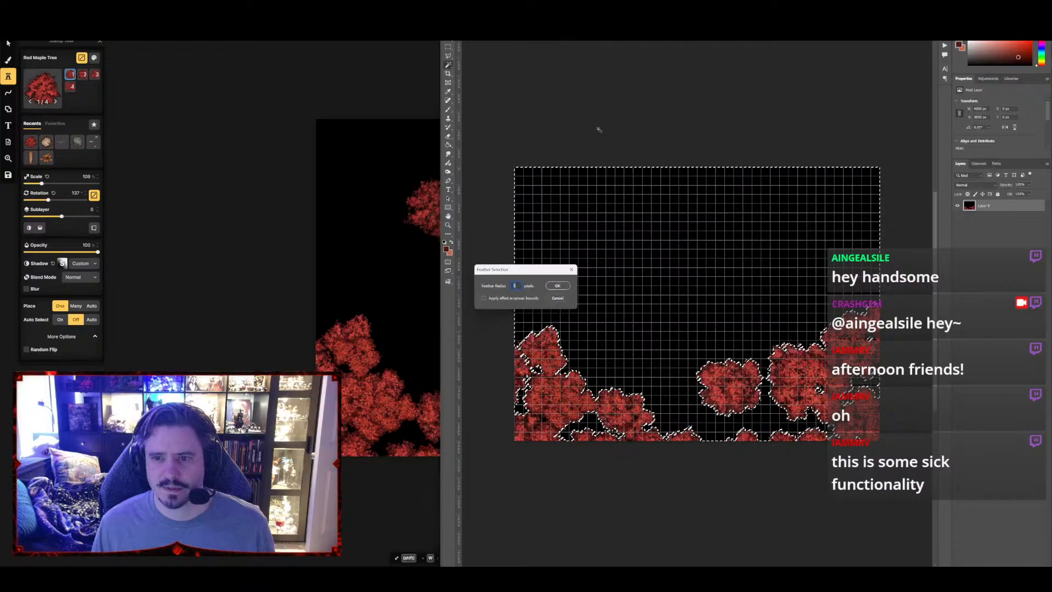
key("Return")
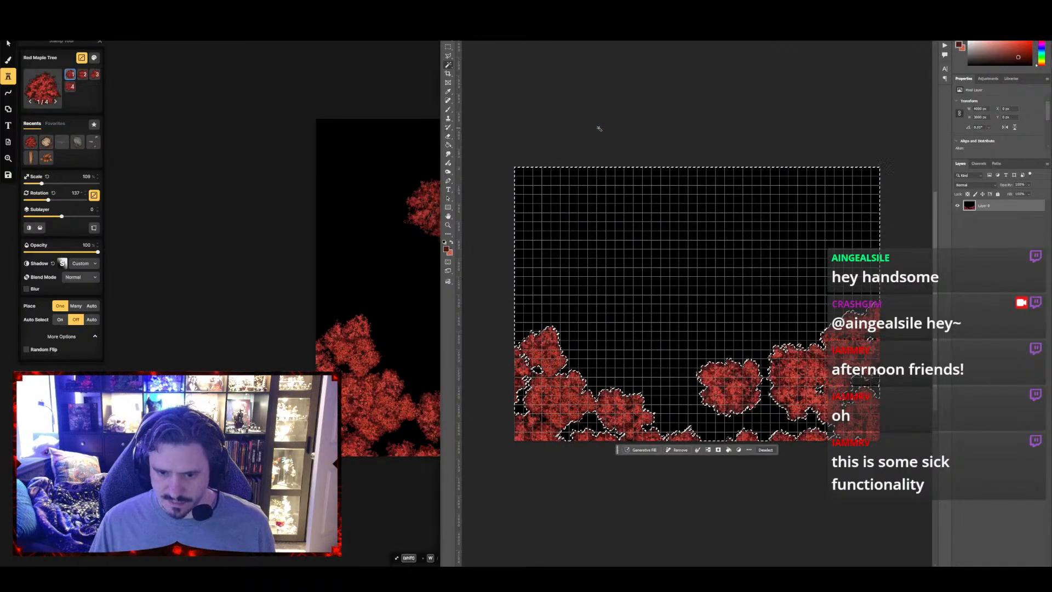
key("Delete")
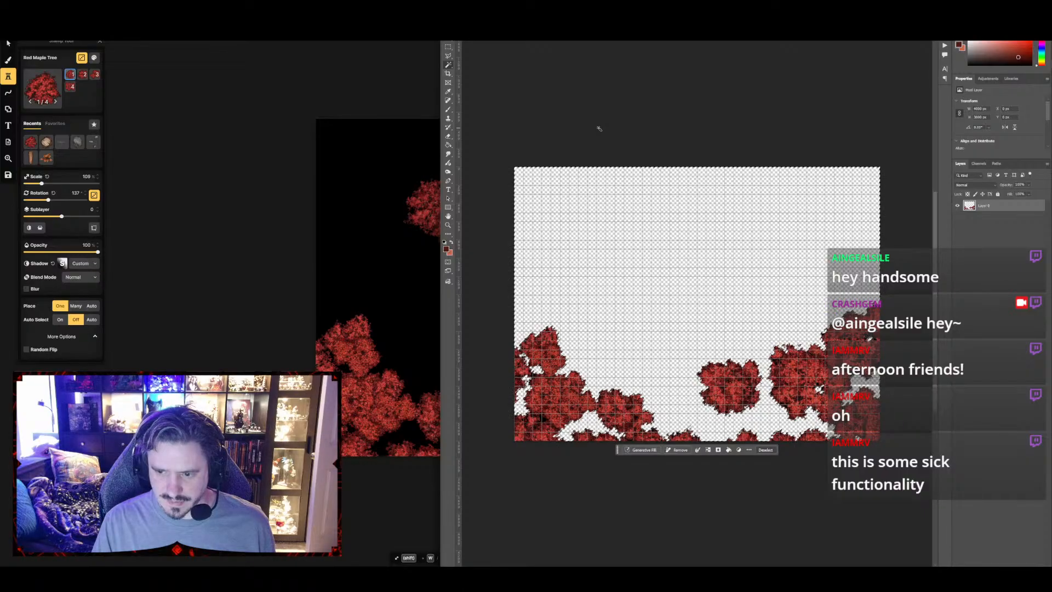
key("ctrl+d")
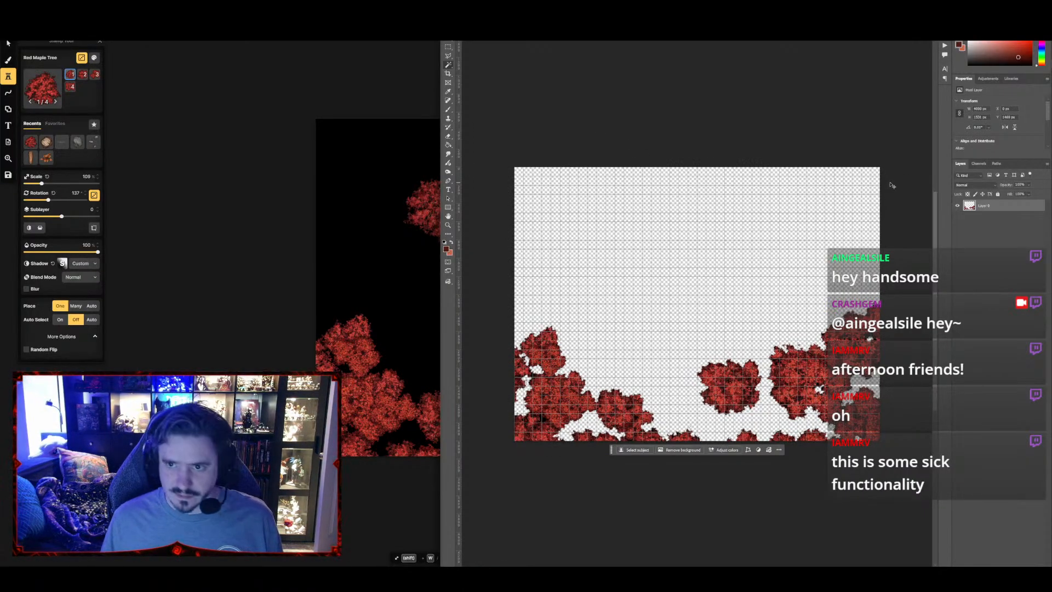
Save the transparent maple canopy as WebP with lossy compression at quality 100
key("ctrl+s")
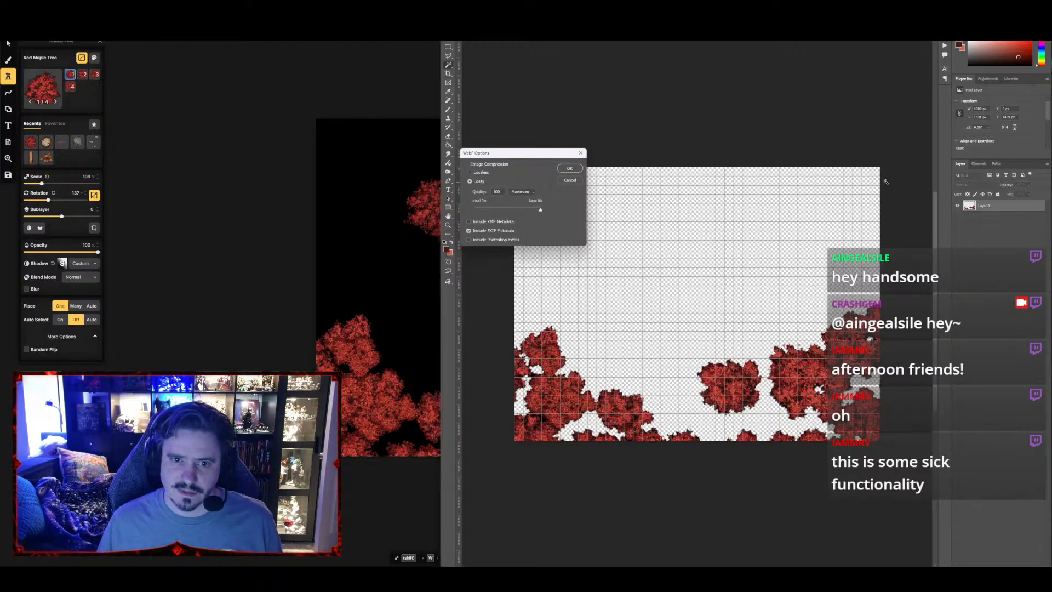
key("Return")
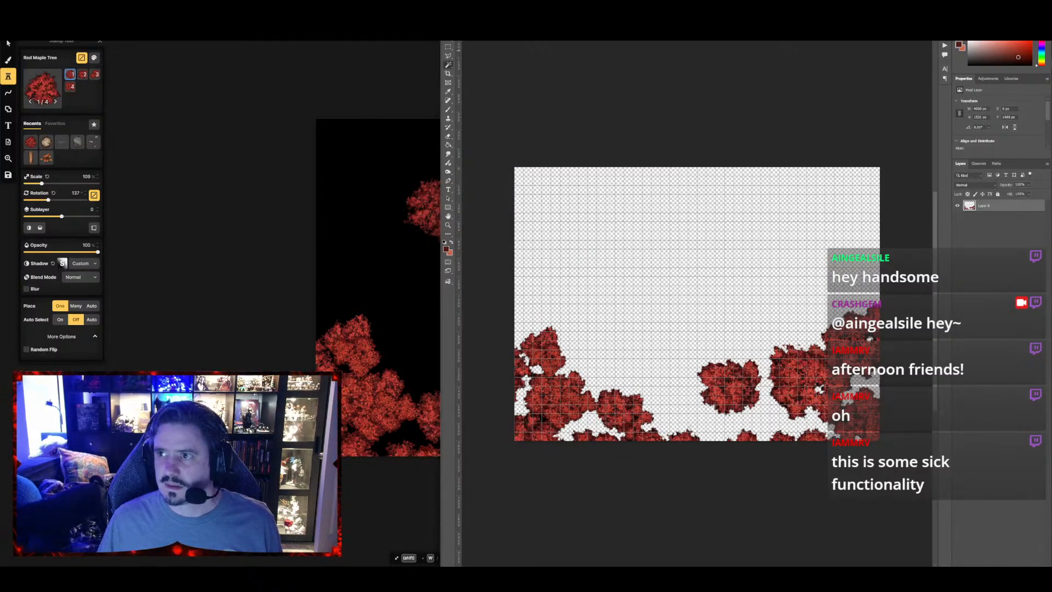
Switch to Foundry VTT and create a scene named Swan Lake in the CrashGem Book 03 folder
key("alt+Tab")
key("alt+Tab")
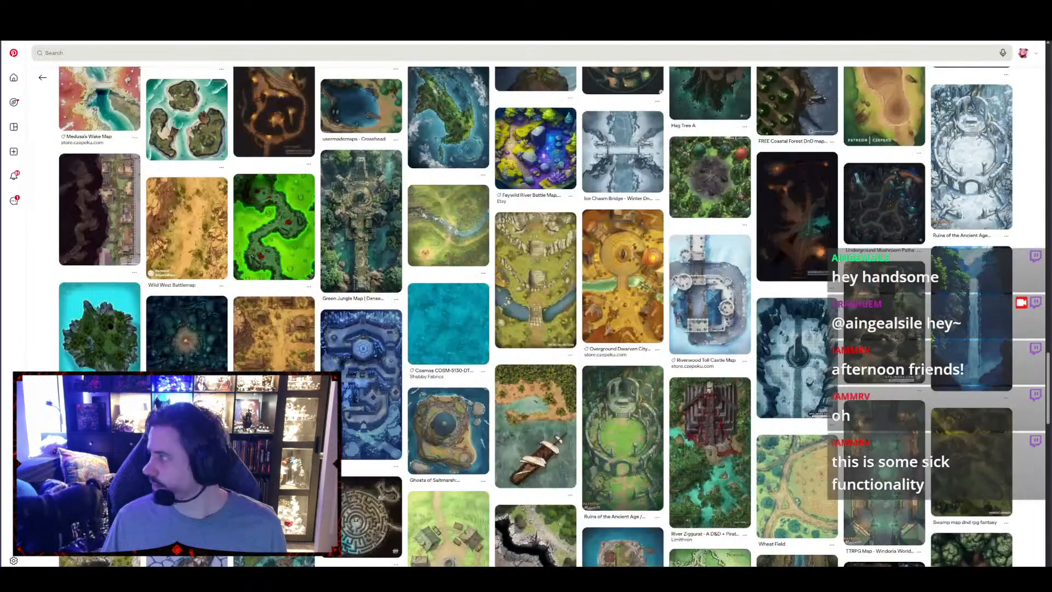
key("alt+Tab")
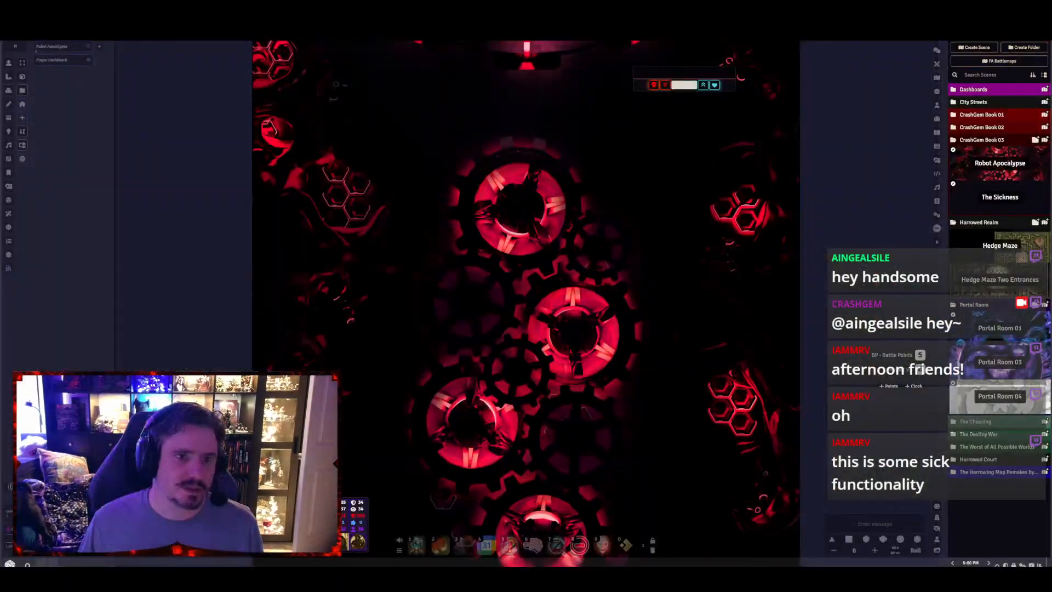
left_click(1044, 140)
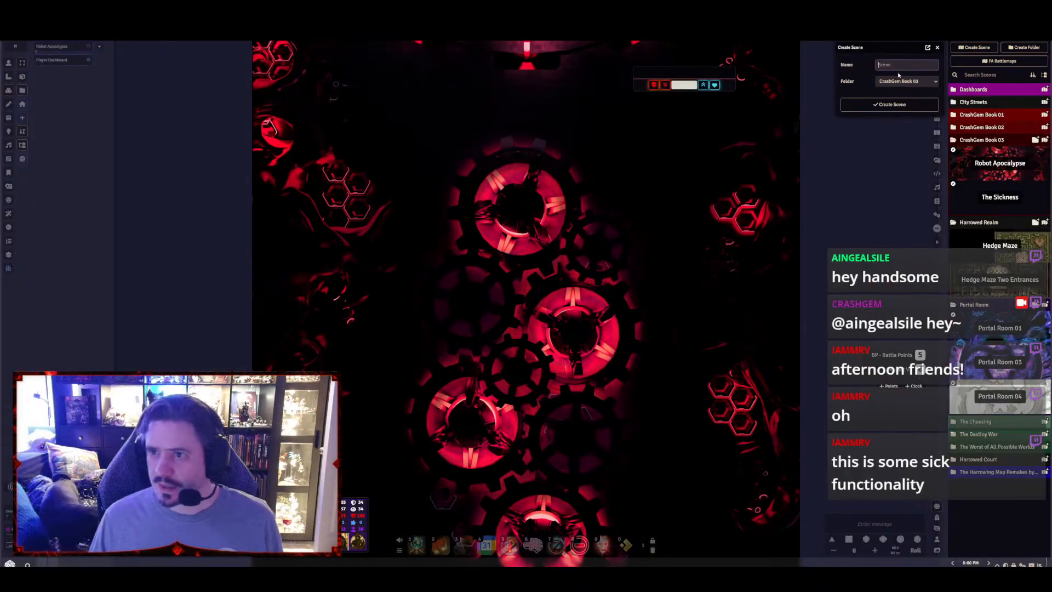
type("Swan ")
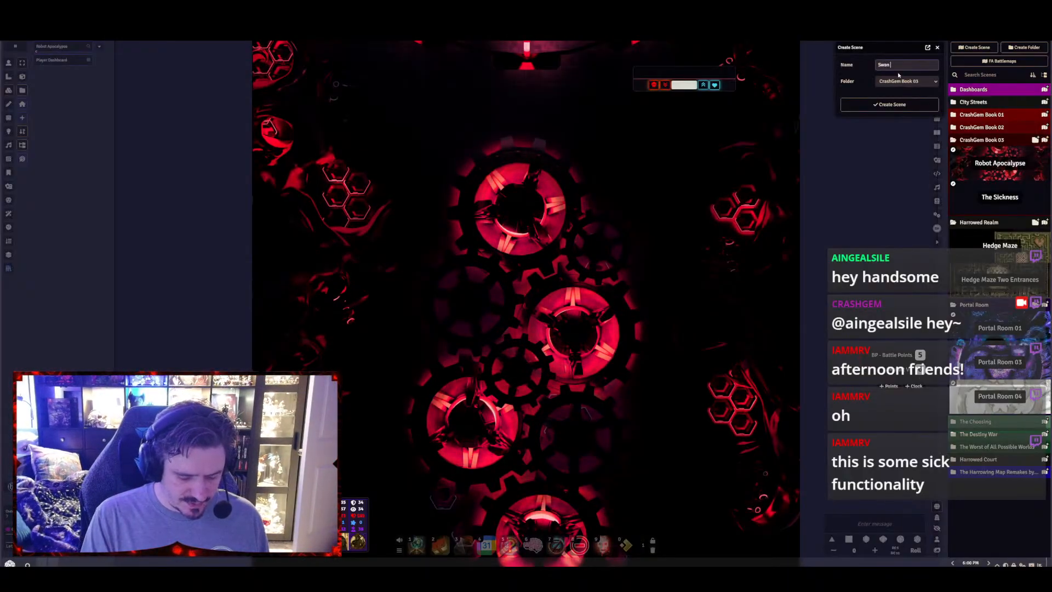
type("Lake")
left_click(889, 104)
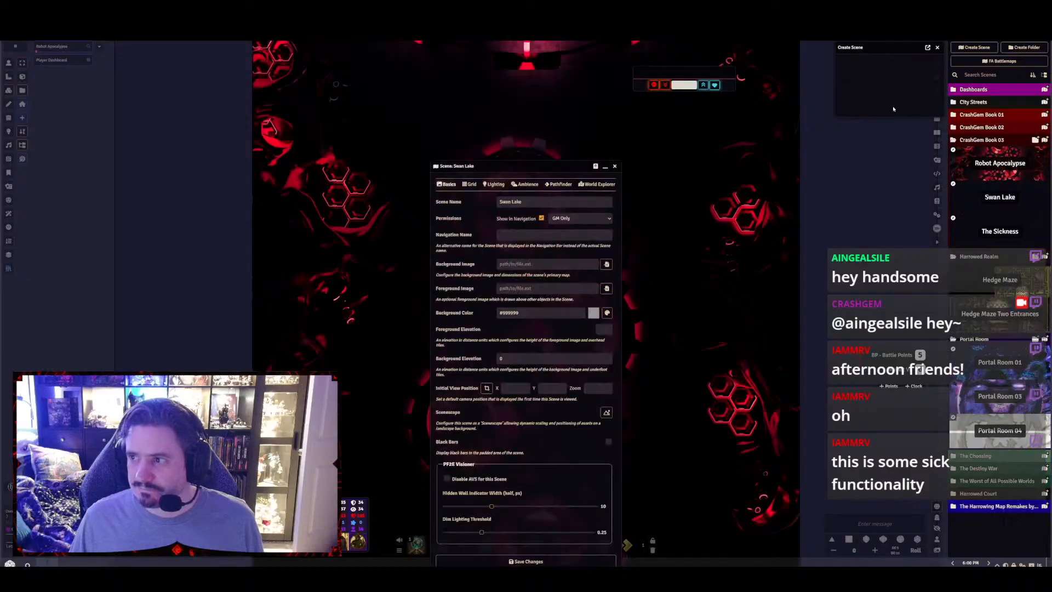
Browse for the Swan Lake scene's background image and go to the 00-Stolen-Fate/SF-Maps folder in The Forge Assets
left_click(605, 264)
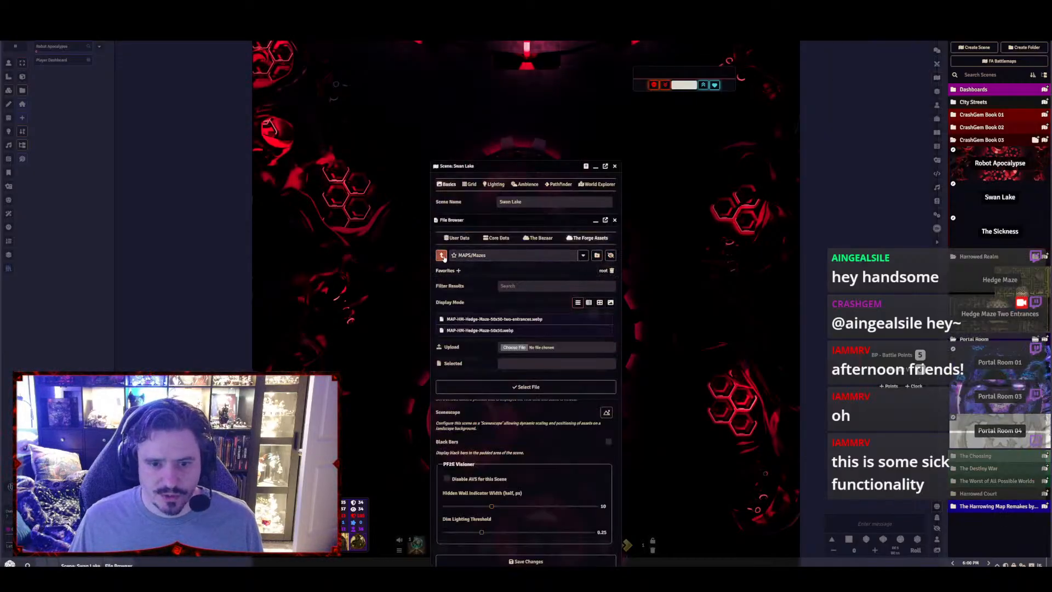
left_click(442, 256)
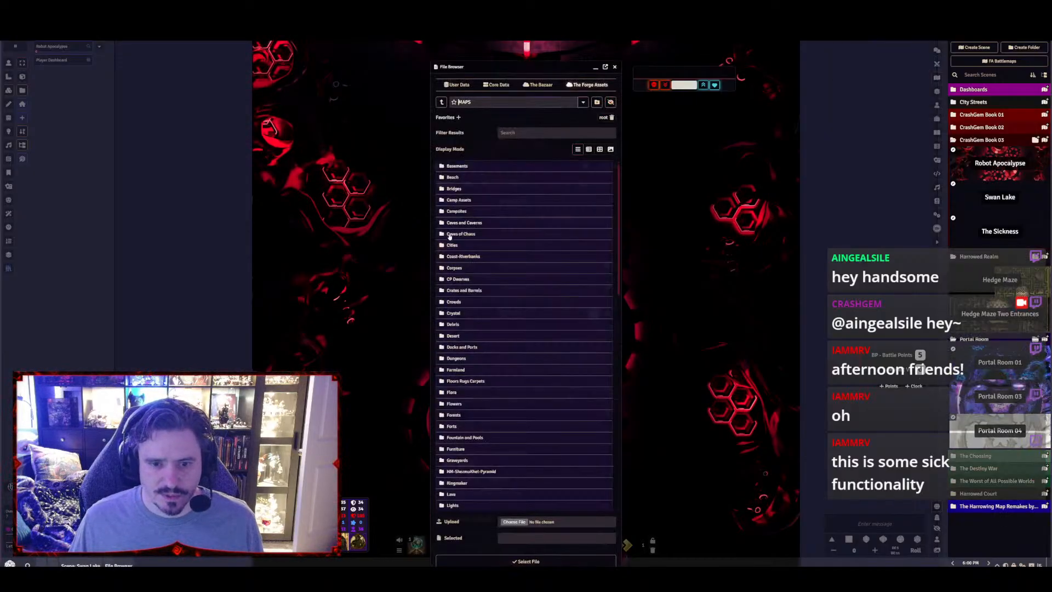
left_click(441, 102)
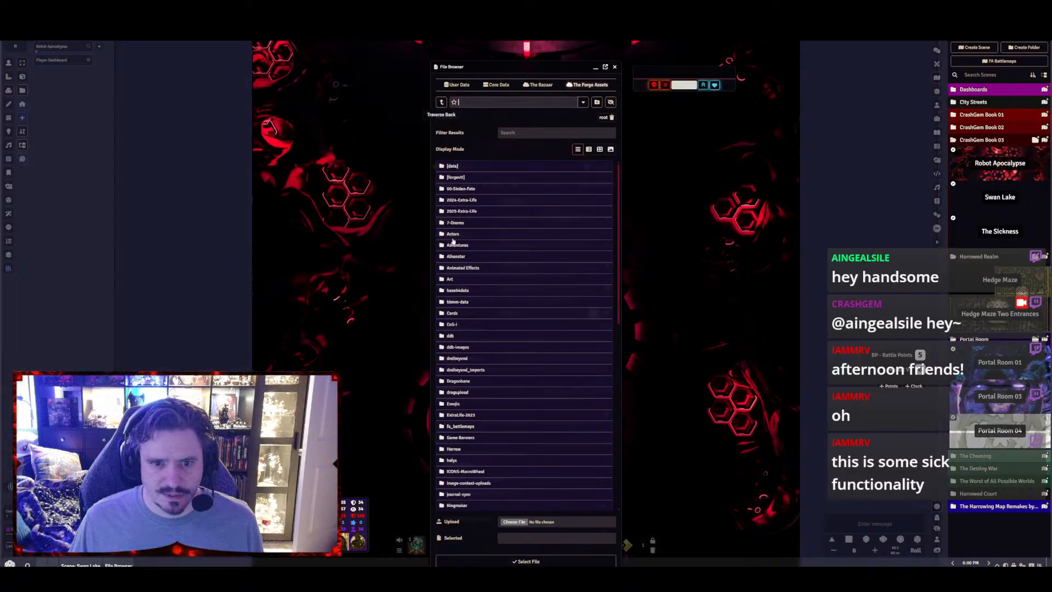
left_click(458, 190)
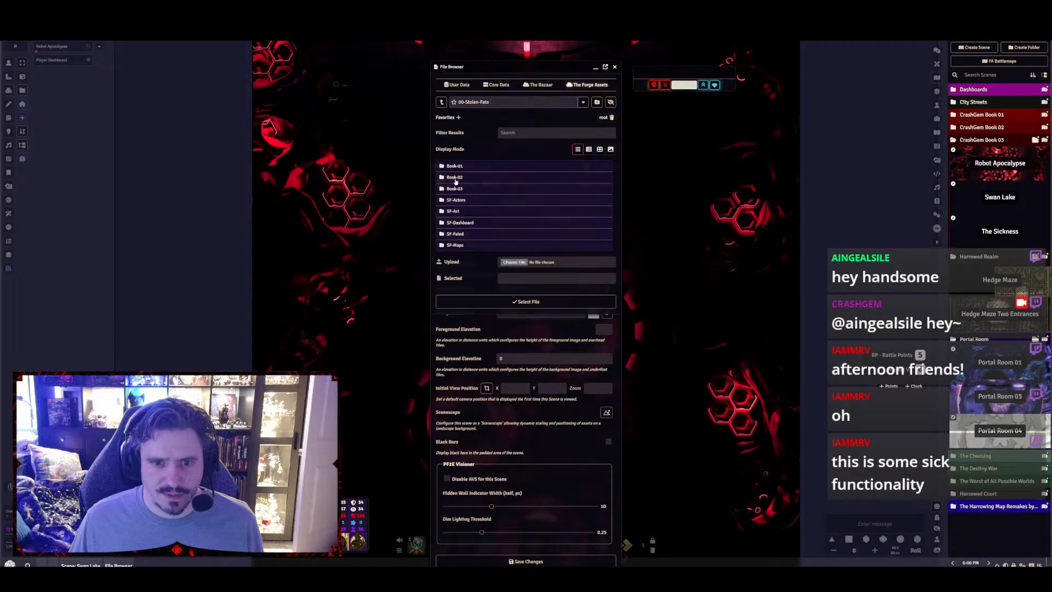
left_click(456, 178)
left_click(441, 103)
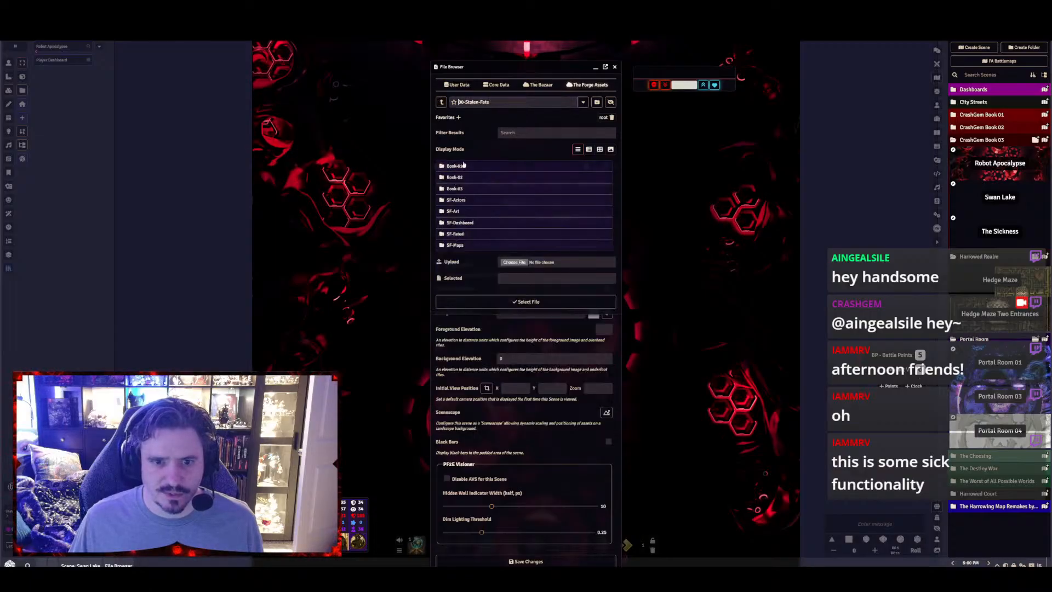
left_click(499, 215)
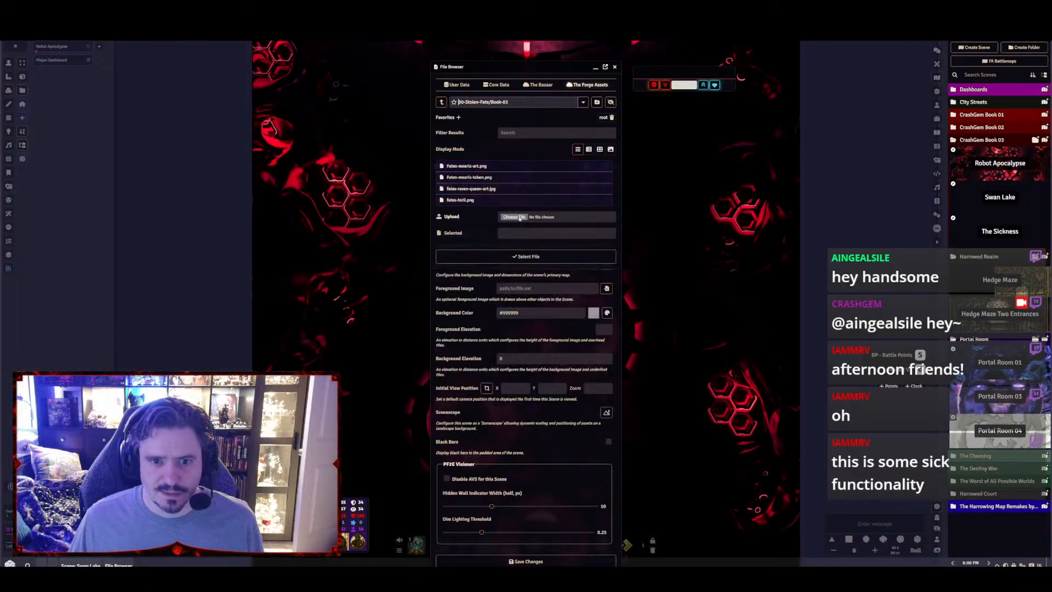
left_click(441, 102)
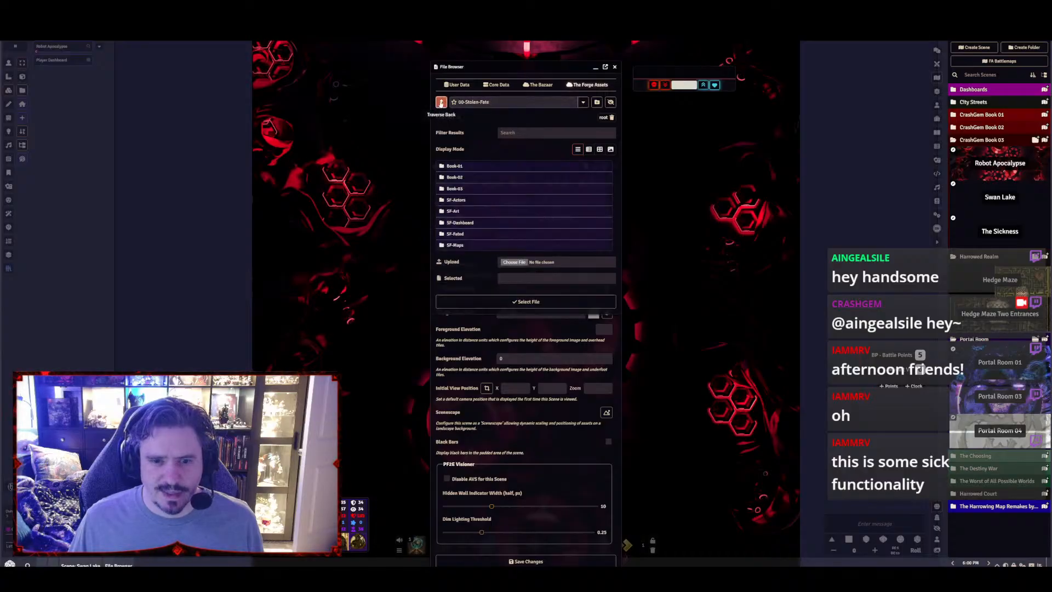
left_click(441, 102)
left_click(461, 189)
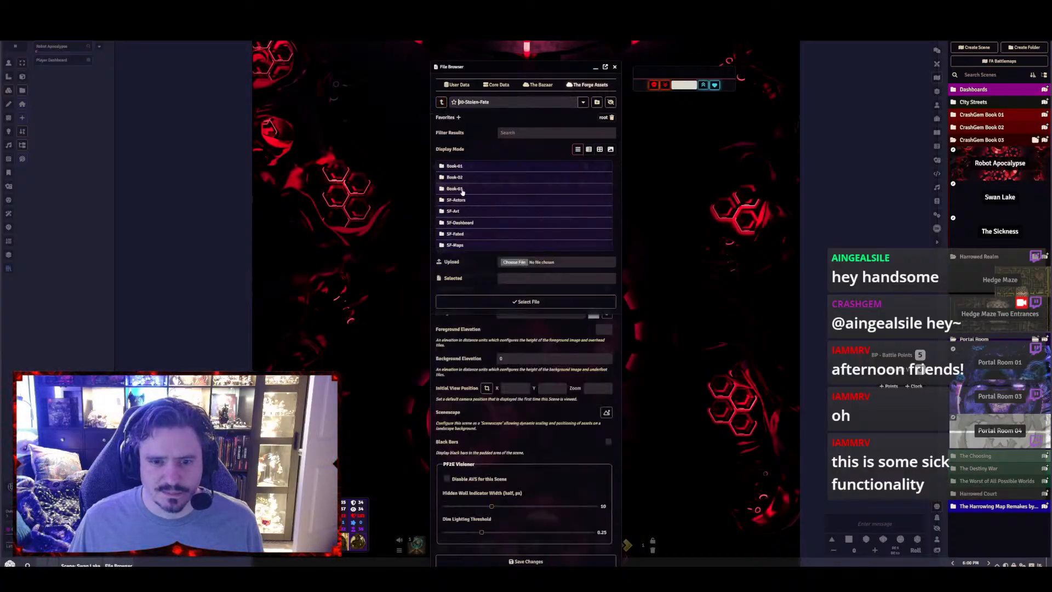
left_click(461, 246)
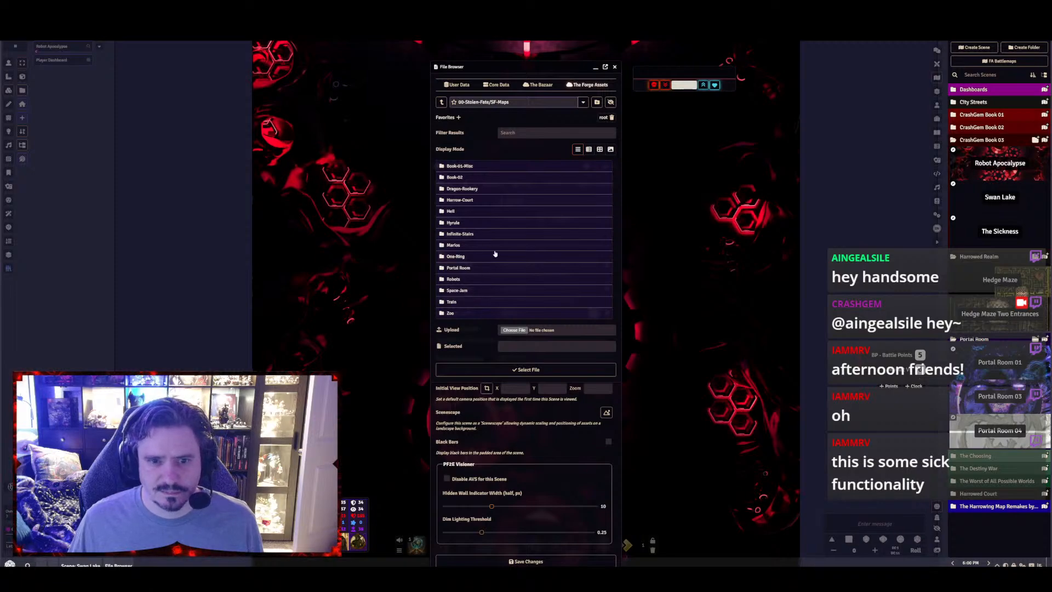
Create a subfolder named Book03 in SF-Maps and open it
left_click(597, 103)
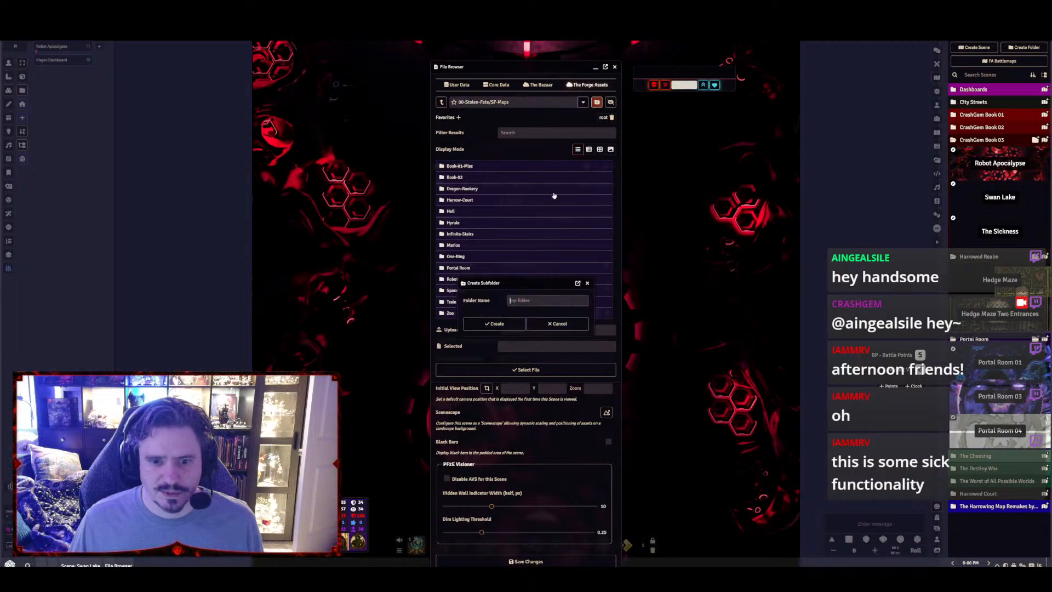
type("Book0")
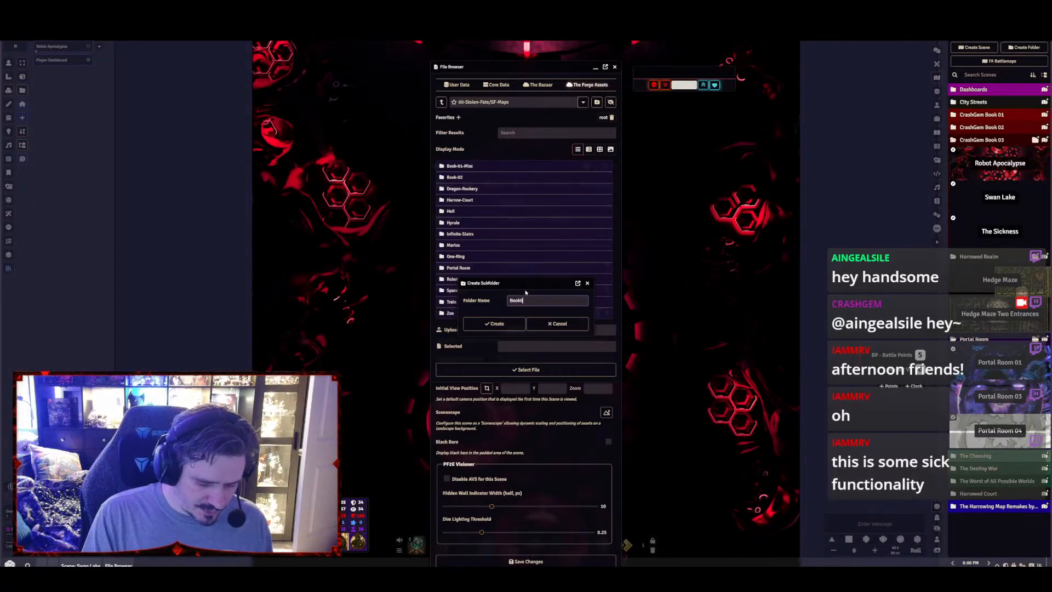
type("3")
key("Return")
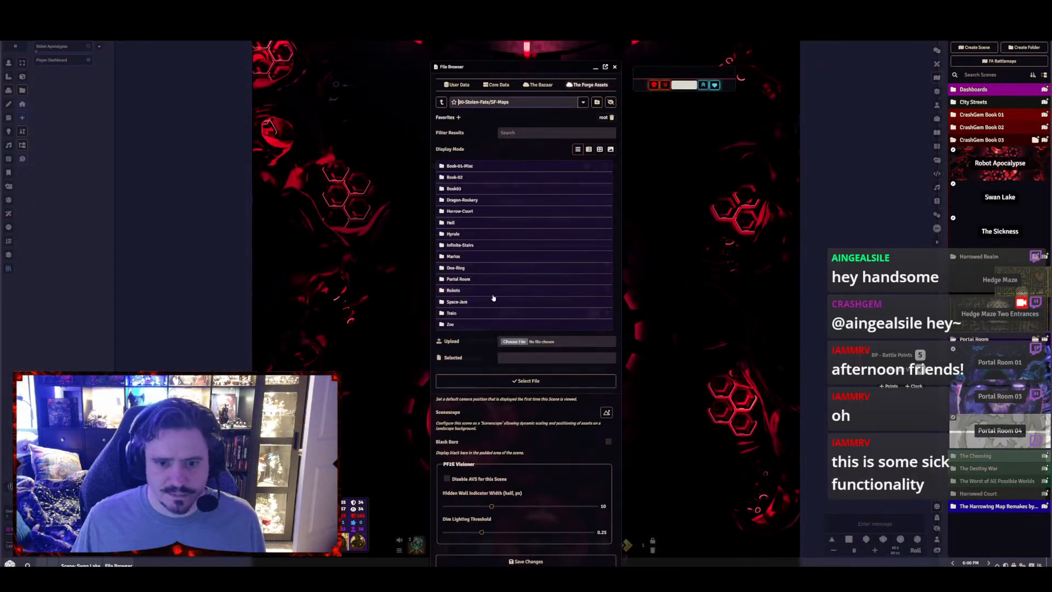
left_click(454, 189)
Upload the Autumnal Lakeshore Base 40x30 and Autumnal Lakeshore WebP files to the Book03 folder
left_click(514, 176)
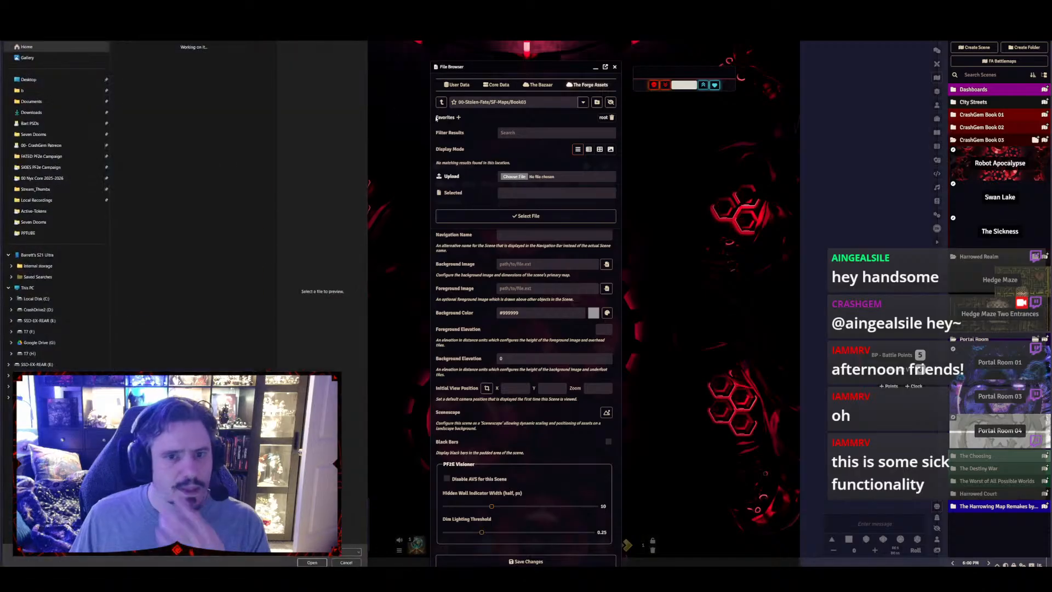
double_click(174, 74)
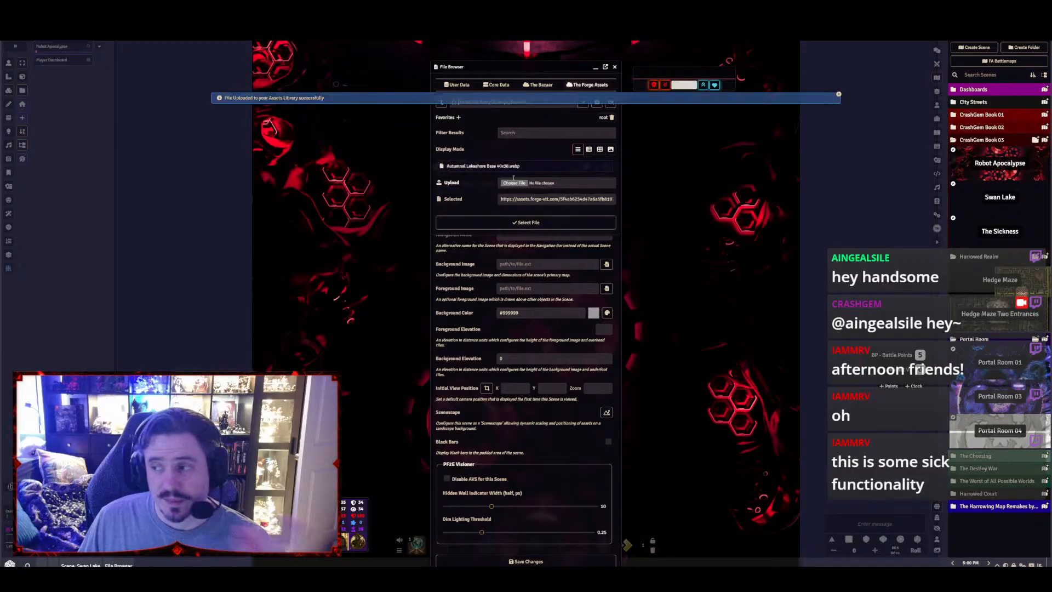
left_click(510, 183)
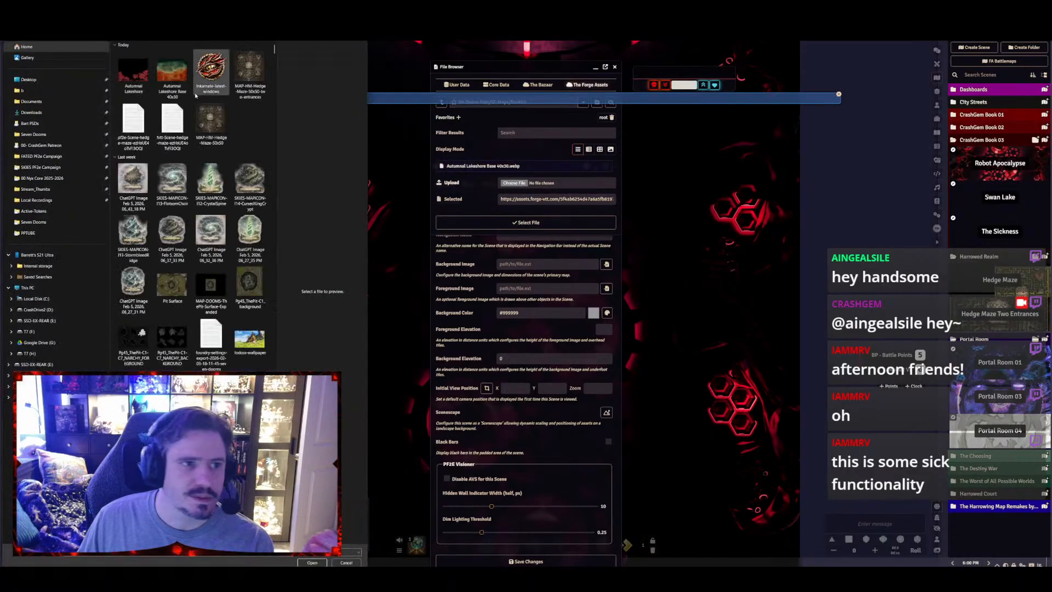
double_click(134, 82)
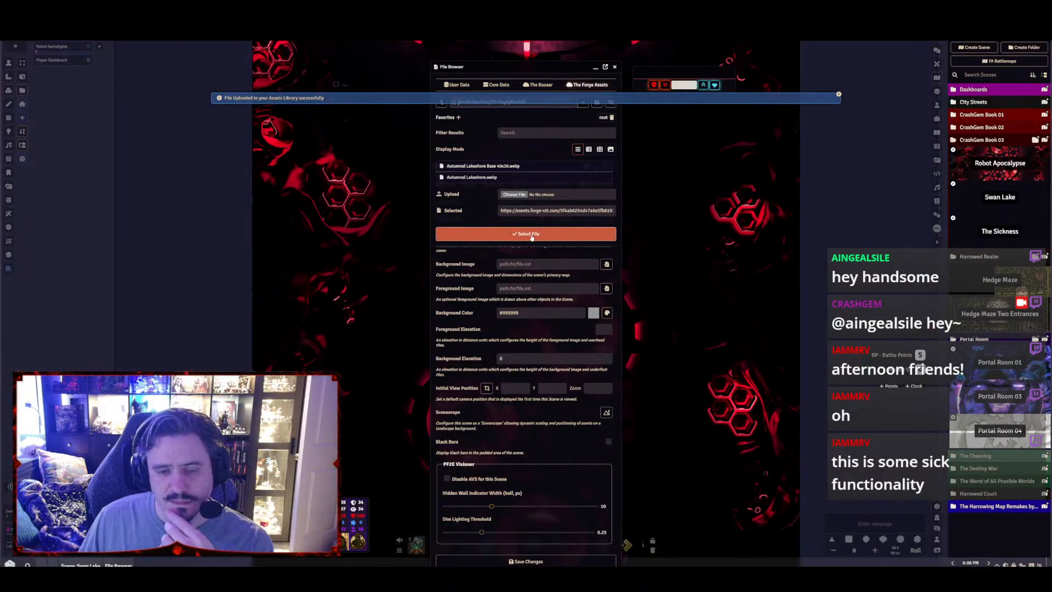
Set Autumnal Lakeshore Base 40x30.webp as the scene's background image and open the file browser for the foreground image
left_click(498, 169)
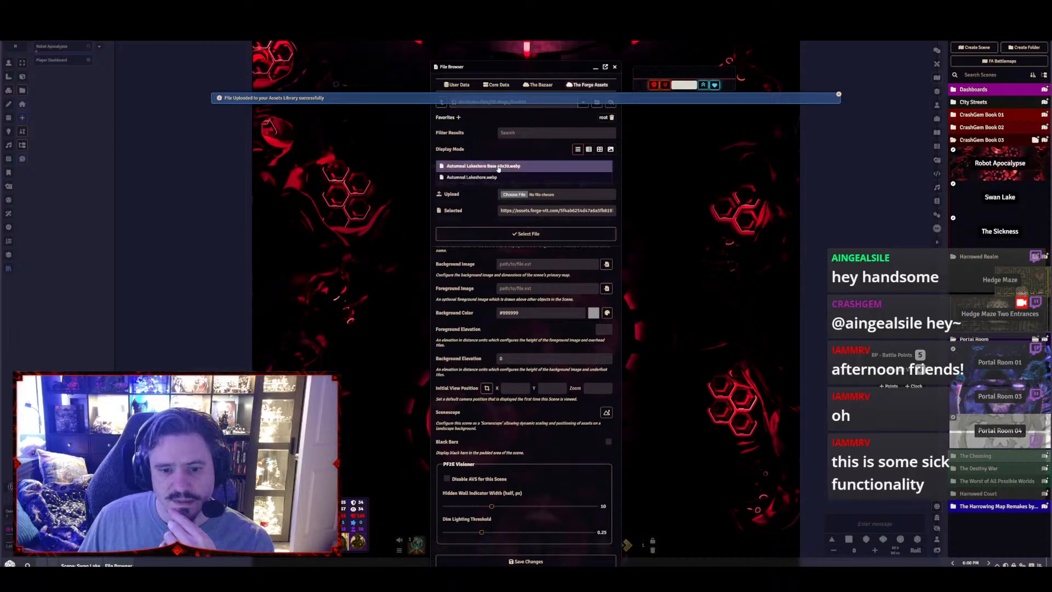
left_click(520, 234)
left_click(606, 289)
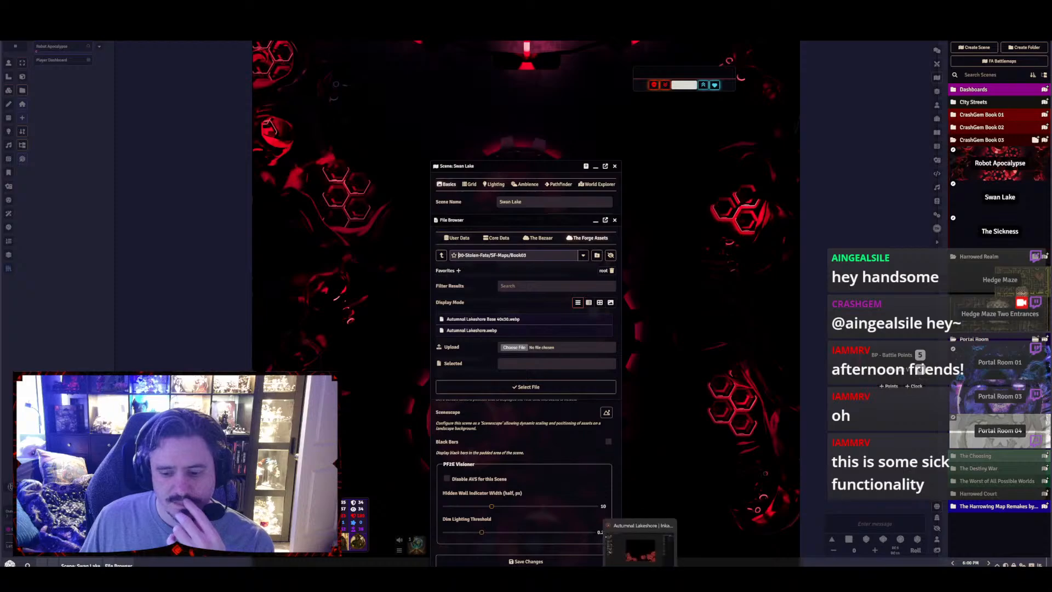
Switch to Photoshop and export the transparent maple canopy for web to Downloads as a PNG named Autumnal Lakeshore Foreground 40x30
left_click(639, 580)
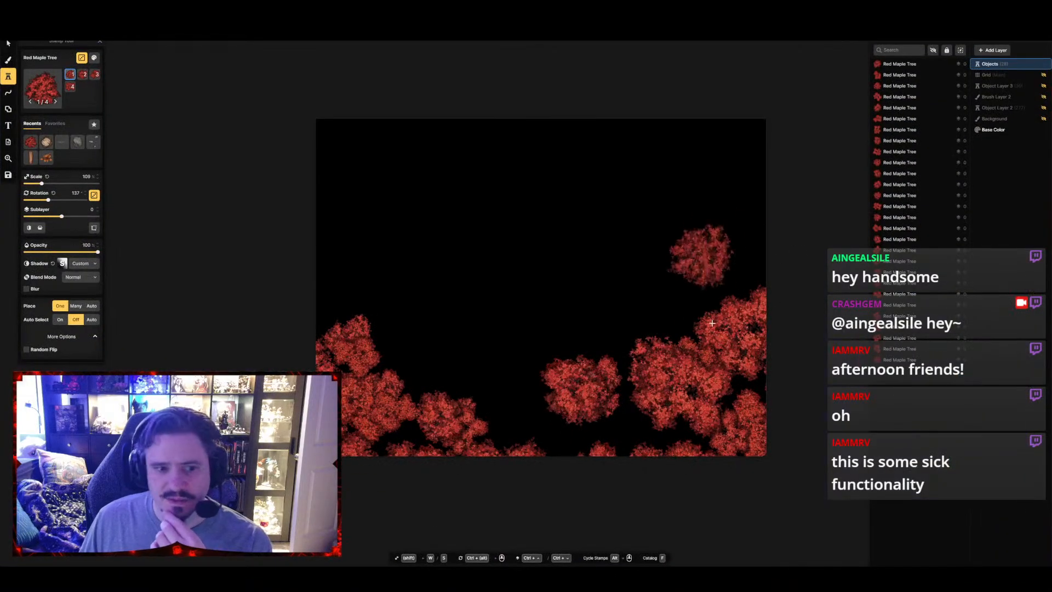
left_click(639, 580)
left_click(619, 581)
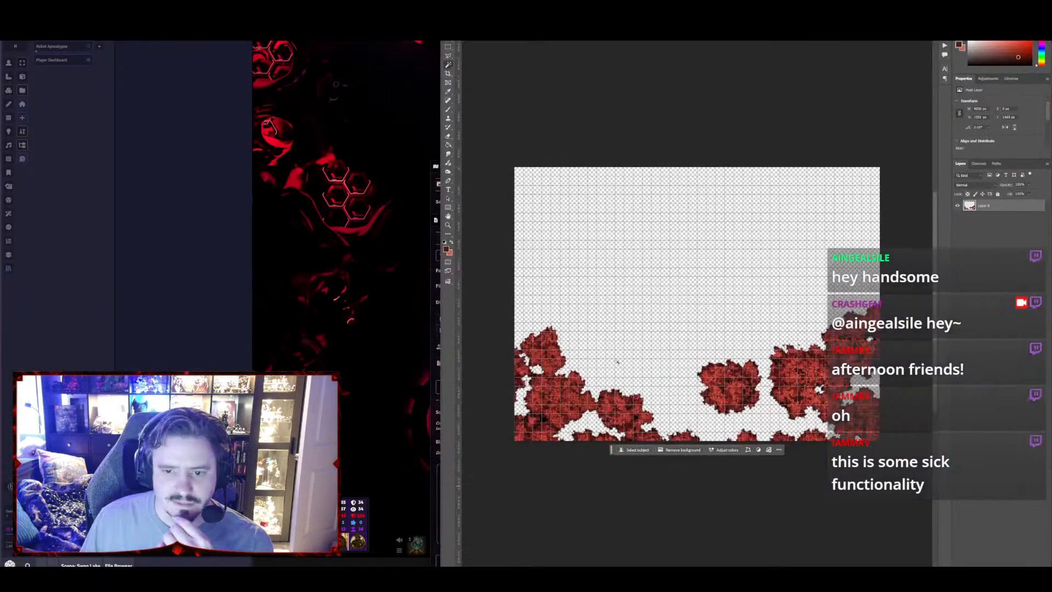
key("ctrl+alt+shift+s")
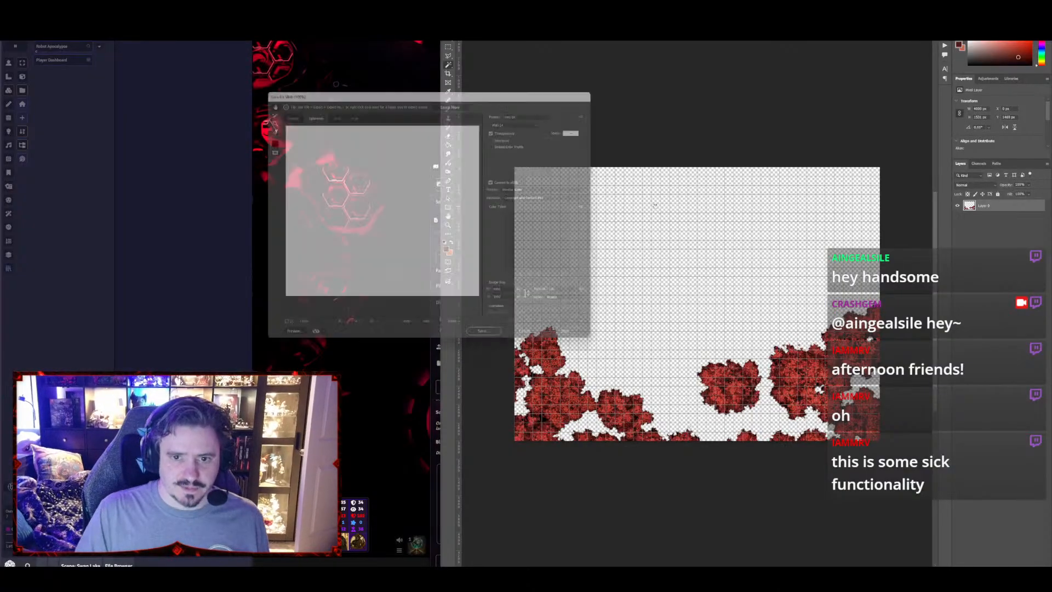
key("Return")
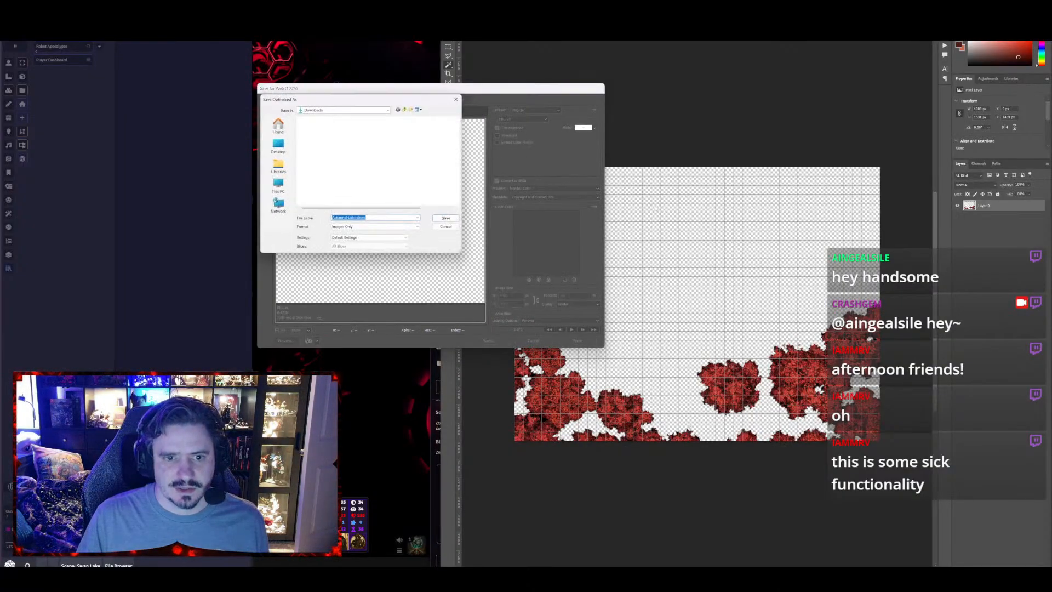
left_click(378, 217)
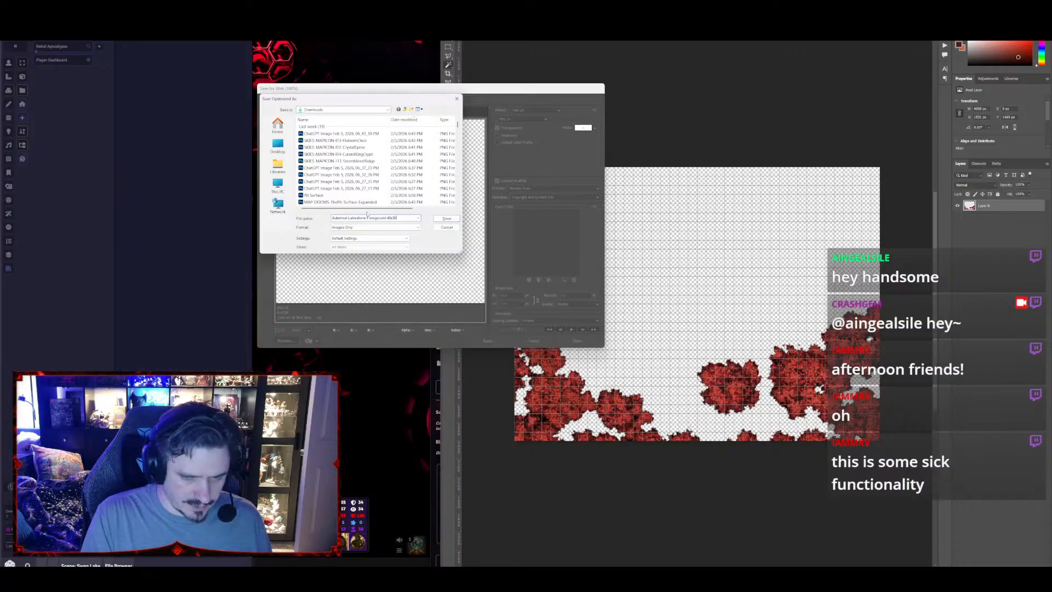
key("Return")
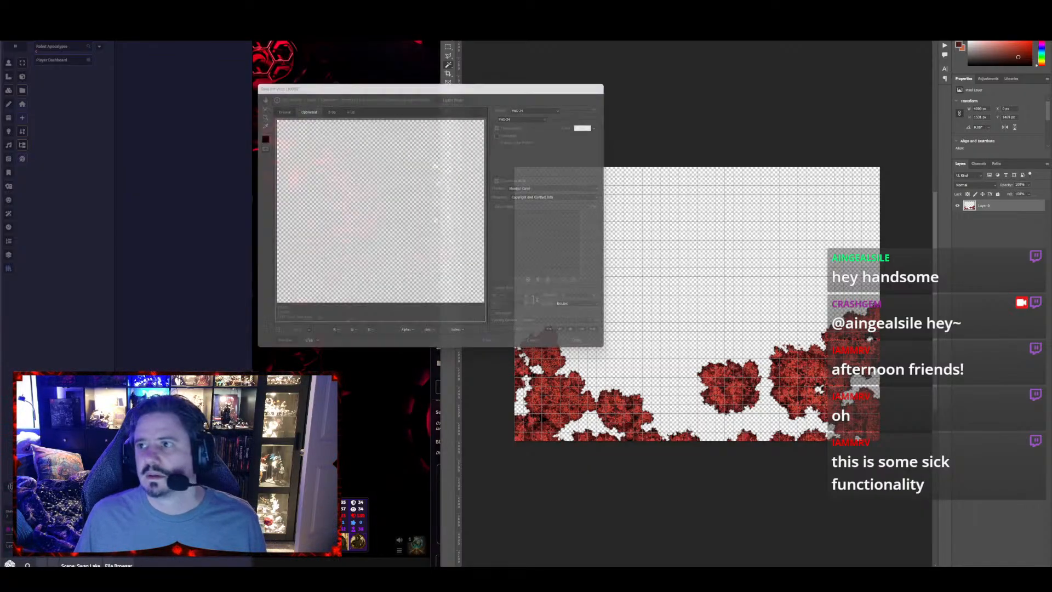
Return to Foundry VTT and upload the Autumnal-Lakeshore-Foreground-40x30 PNG to the Book03 folder
key("alt+Tab")
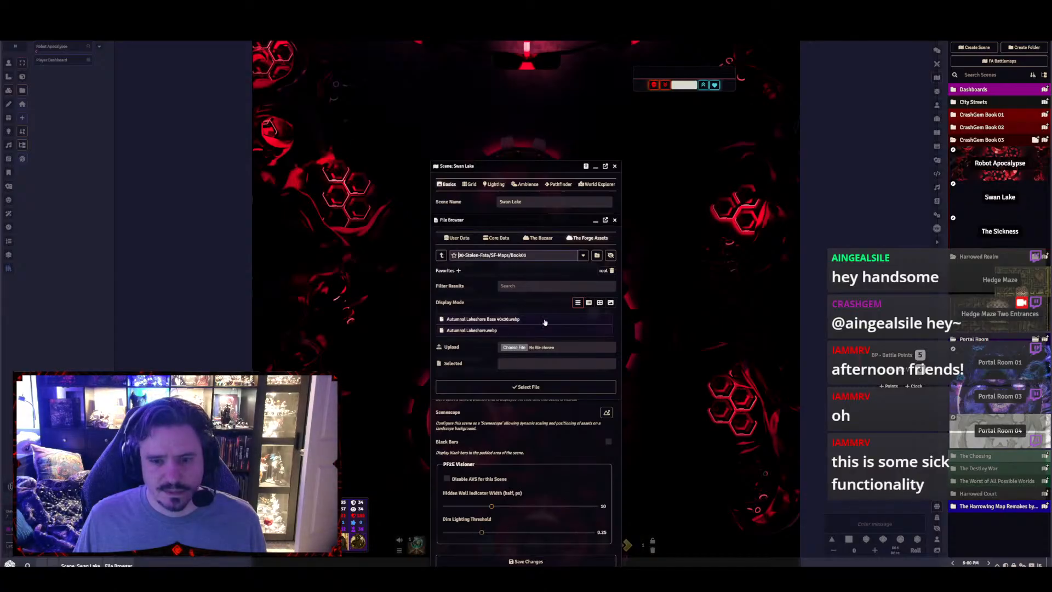
left_click(522, 347)
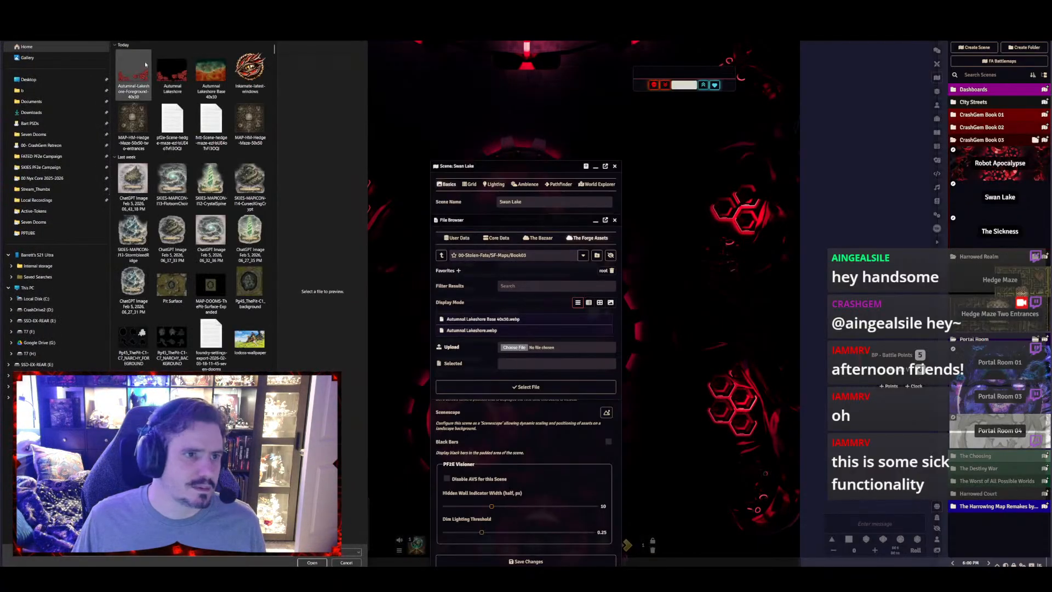
left_click(137, 74)
double_click(136, 75)
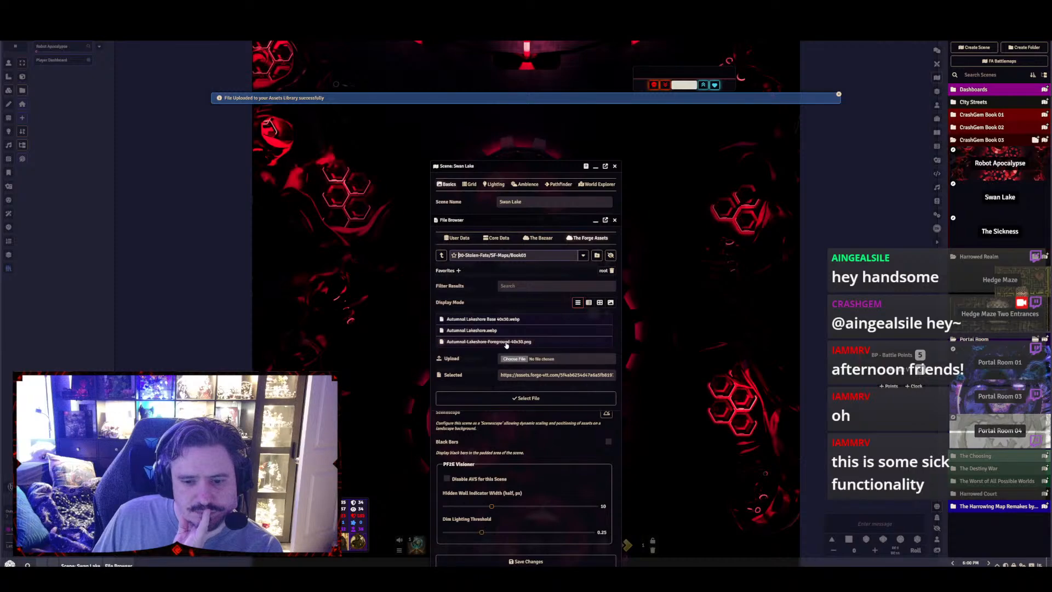
Set Autumnal-Lakeshore-Foreground-40x30.png as the Swan Lake scene's foreground image and save the scene configuration
left_click(510, 343)
left_click(526, 398)
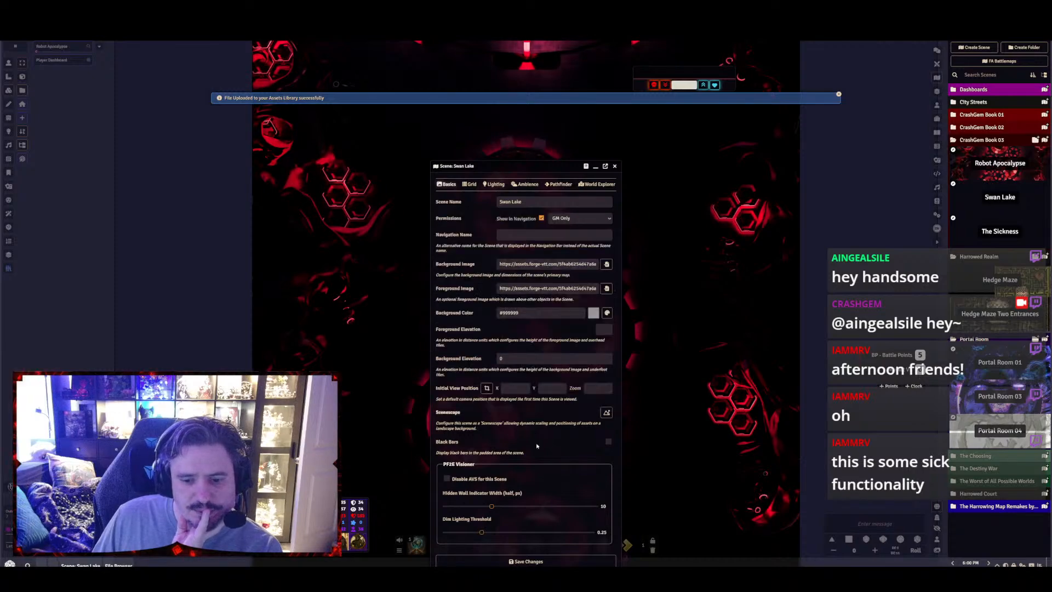
left_click(565, 561)
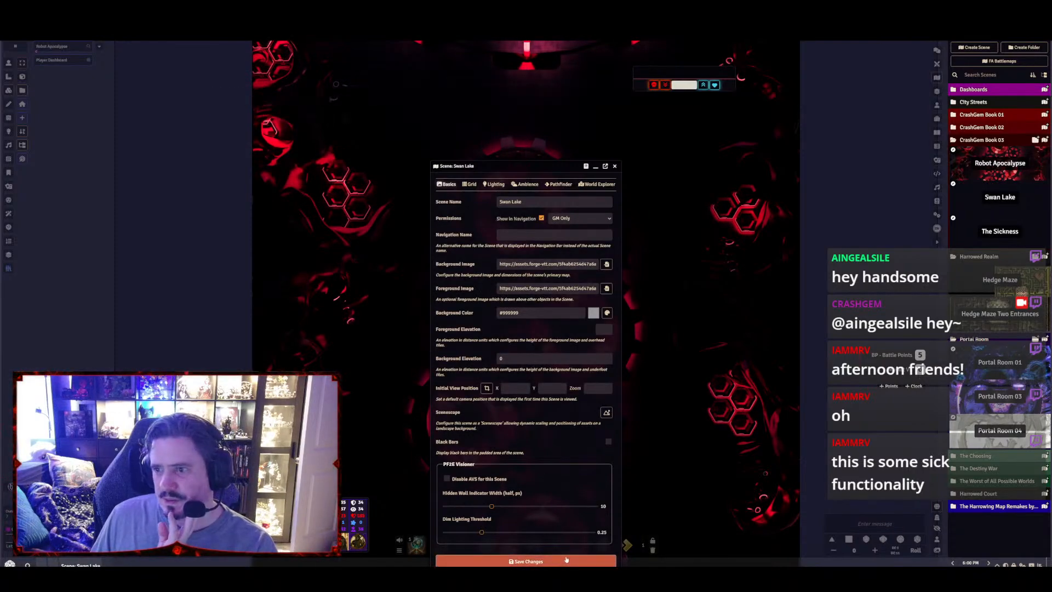
Open the Swan Lake scene and examine how the maple canopy lines up over the base map
left_click(990, 207)
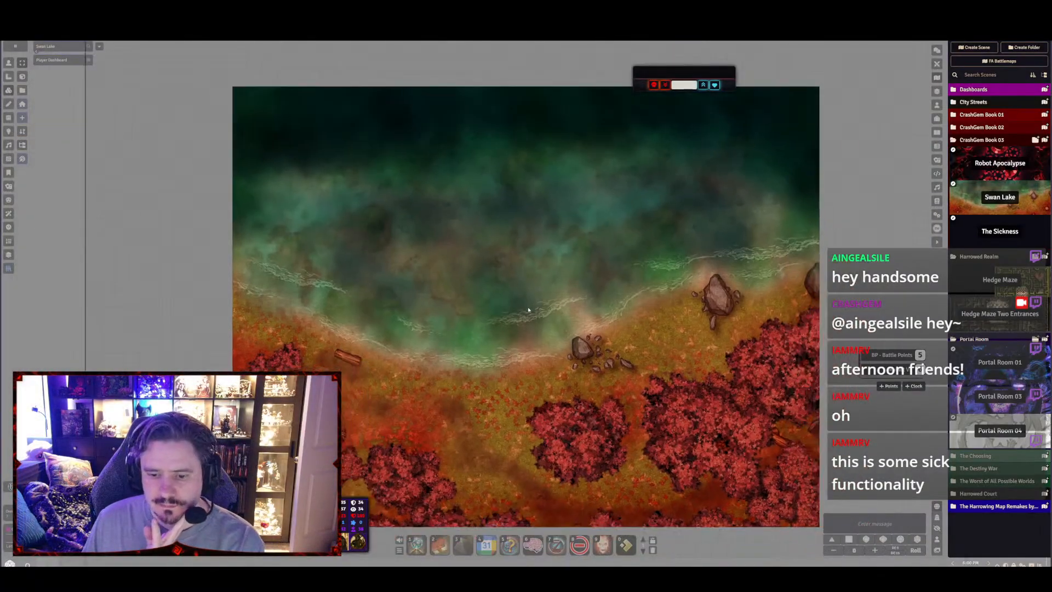
scroll(528, 310, "down", 1)
left_click_drag(528, 320, 524, 250)
scroll(515, 263, "up", 6)
scroll(504, 281, "down", 1)
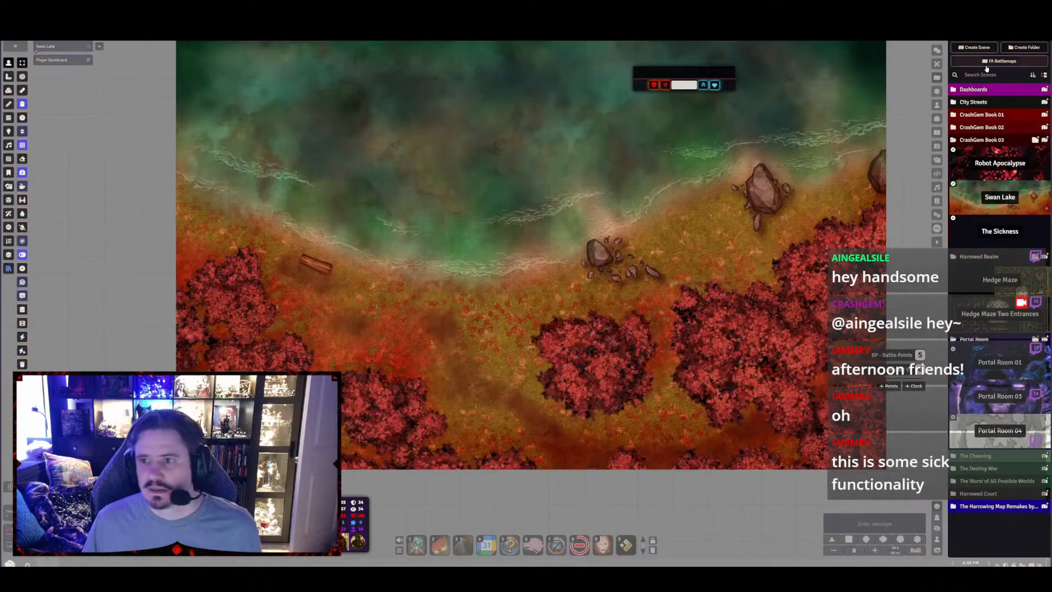
Place the Grom token beside the lone maple clump and walk it beneath the canopy to the open ground west of it
left_click(937, 105)
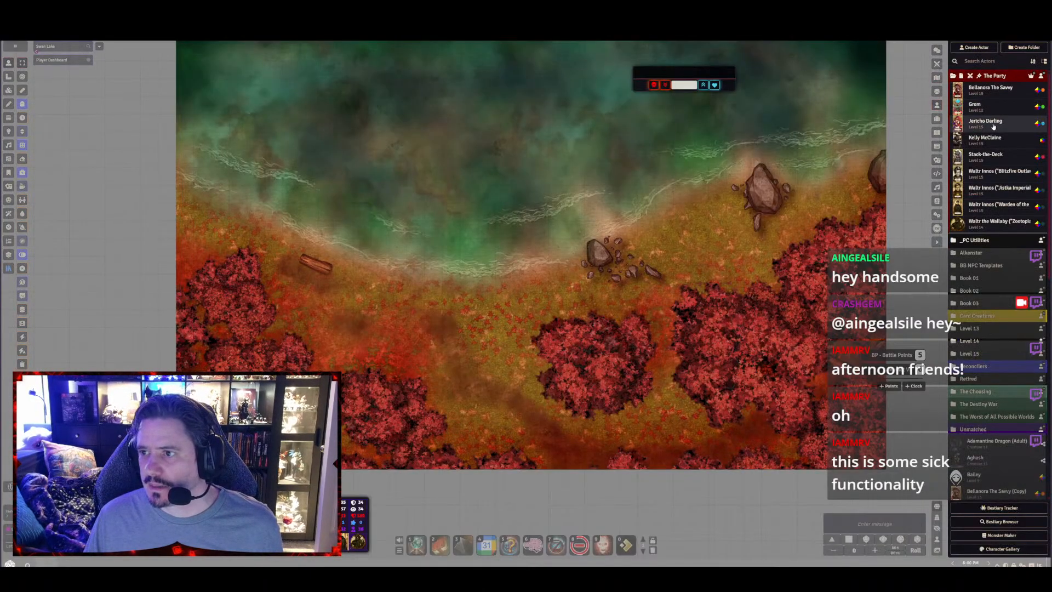
left_click_drag(976, 110, 648, 322)
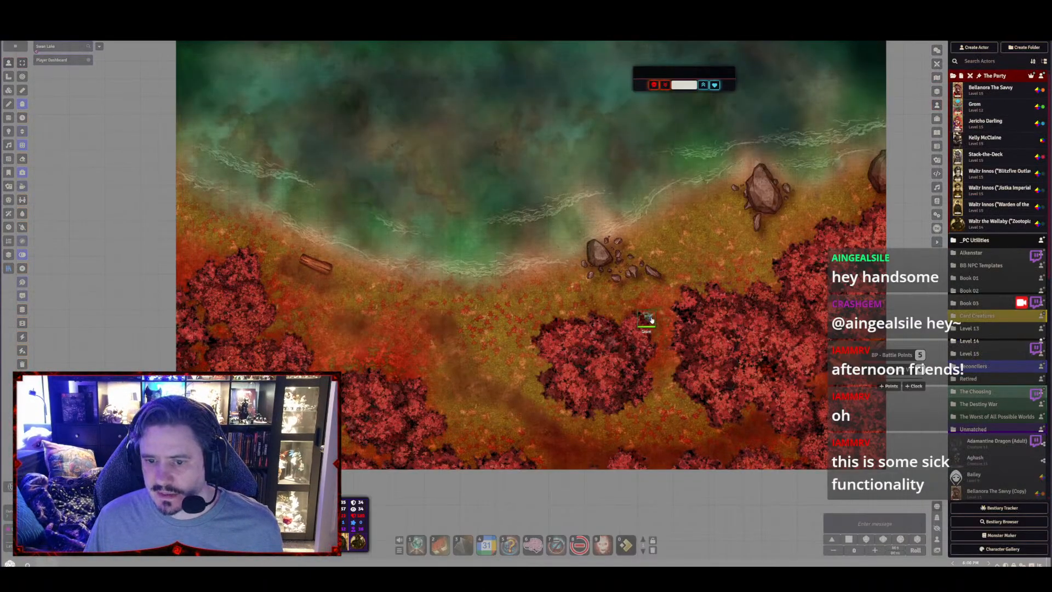
left_click(650, 321)
key("Down")
key("Left")
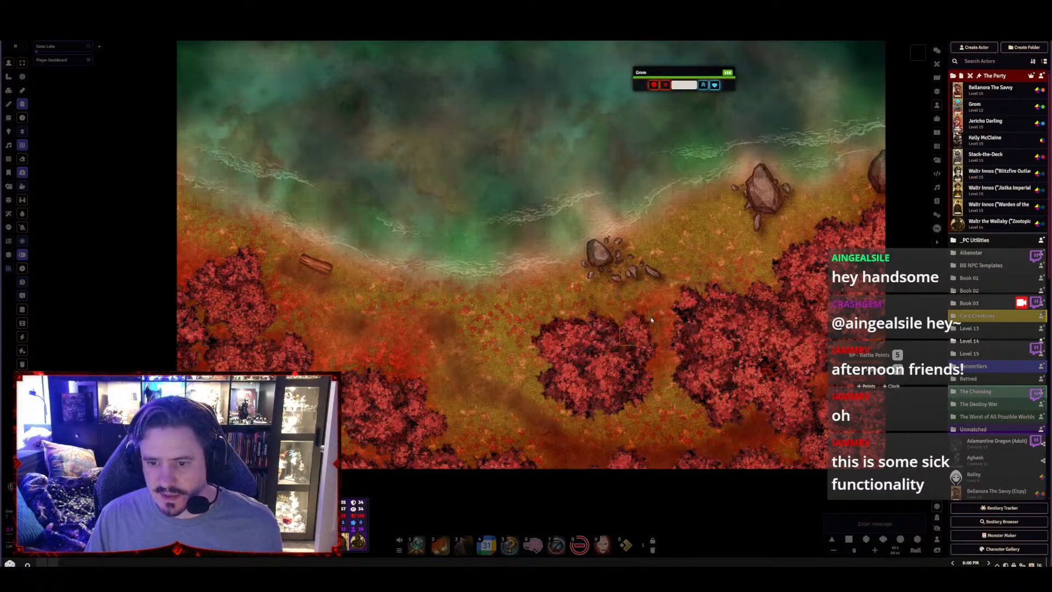
key("Left")
key("Down")
key("Left")
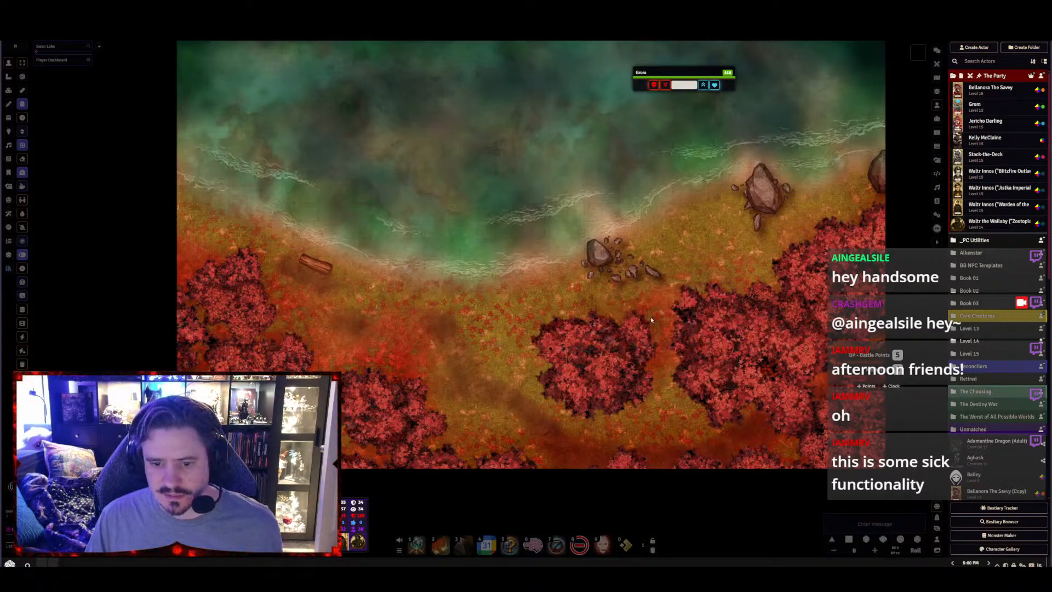
key("Down")
key("Left")
key("Left")
key("Left")
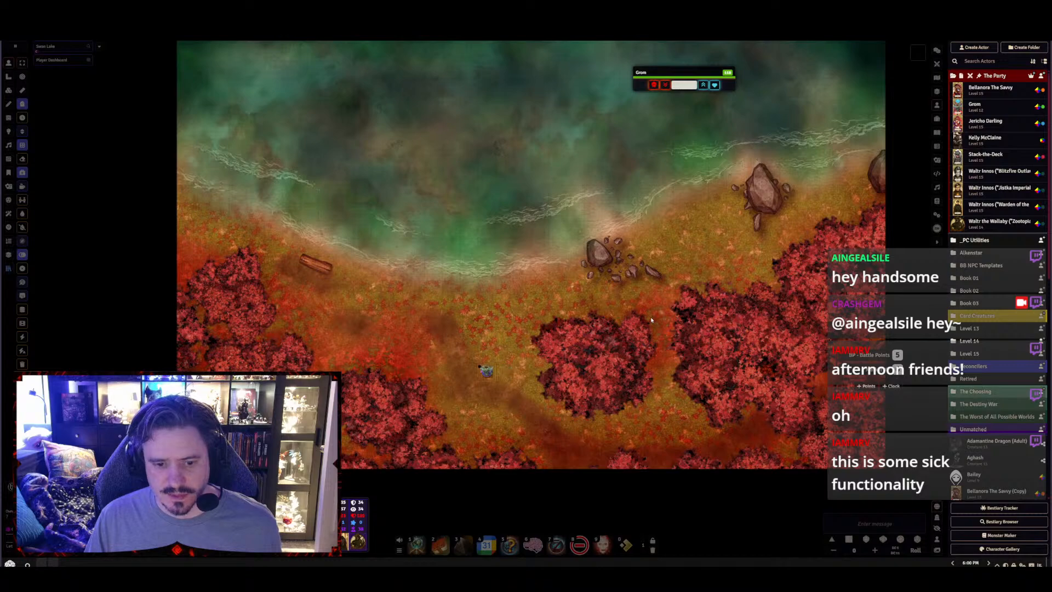
key("Up")
key("Up")
key("Left")
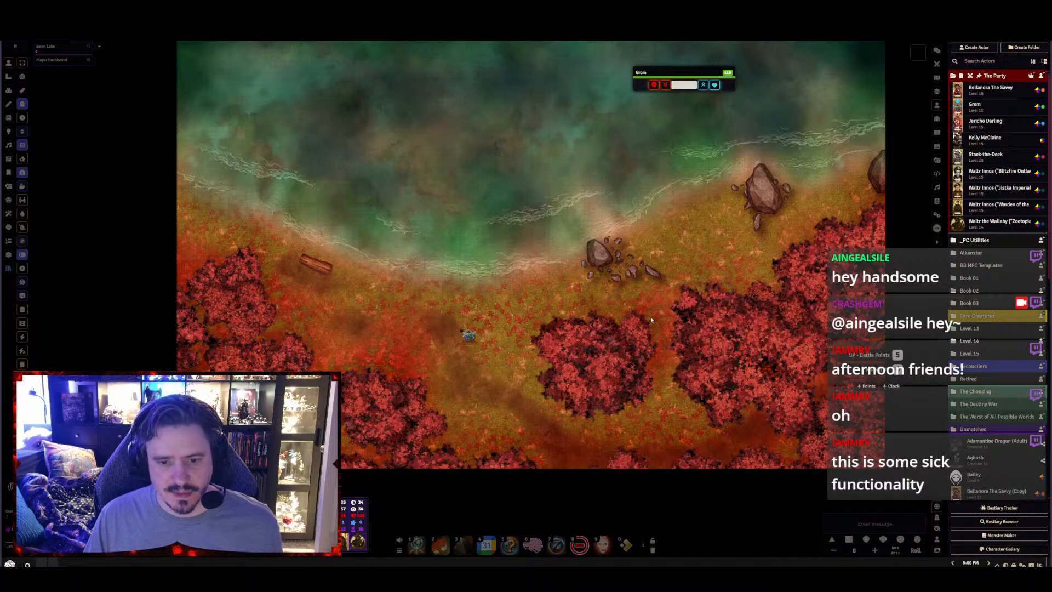
key("Left")
scroll(648, 178, "down", 3)
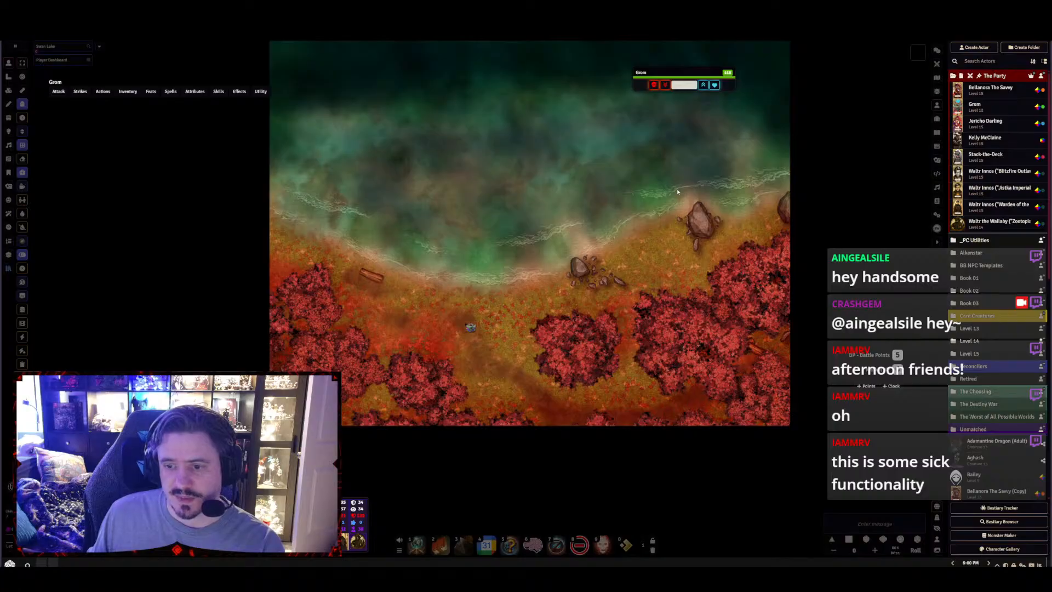
scroll(676, 222, "down", 1)
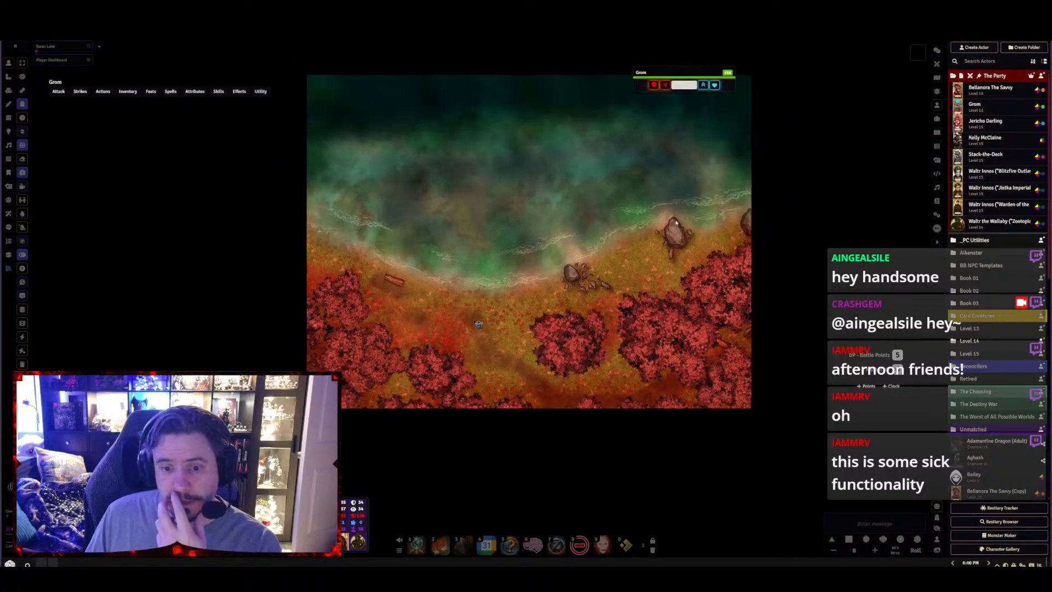
left_click_drag(509, 266, 472, 319)
scroll(472, 319, "up", 2)
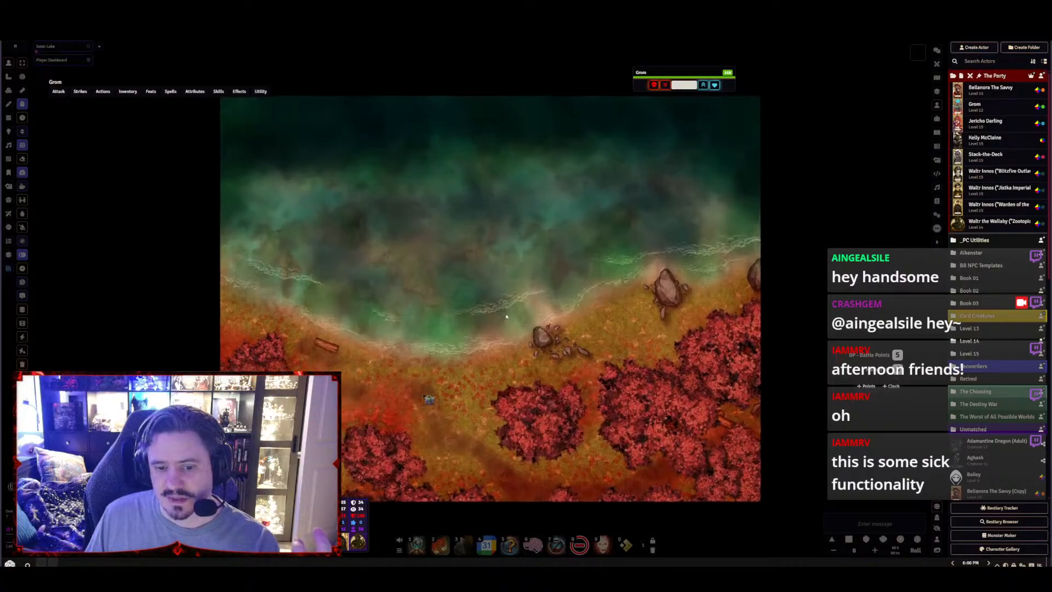